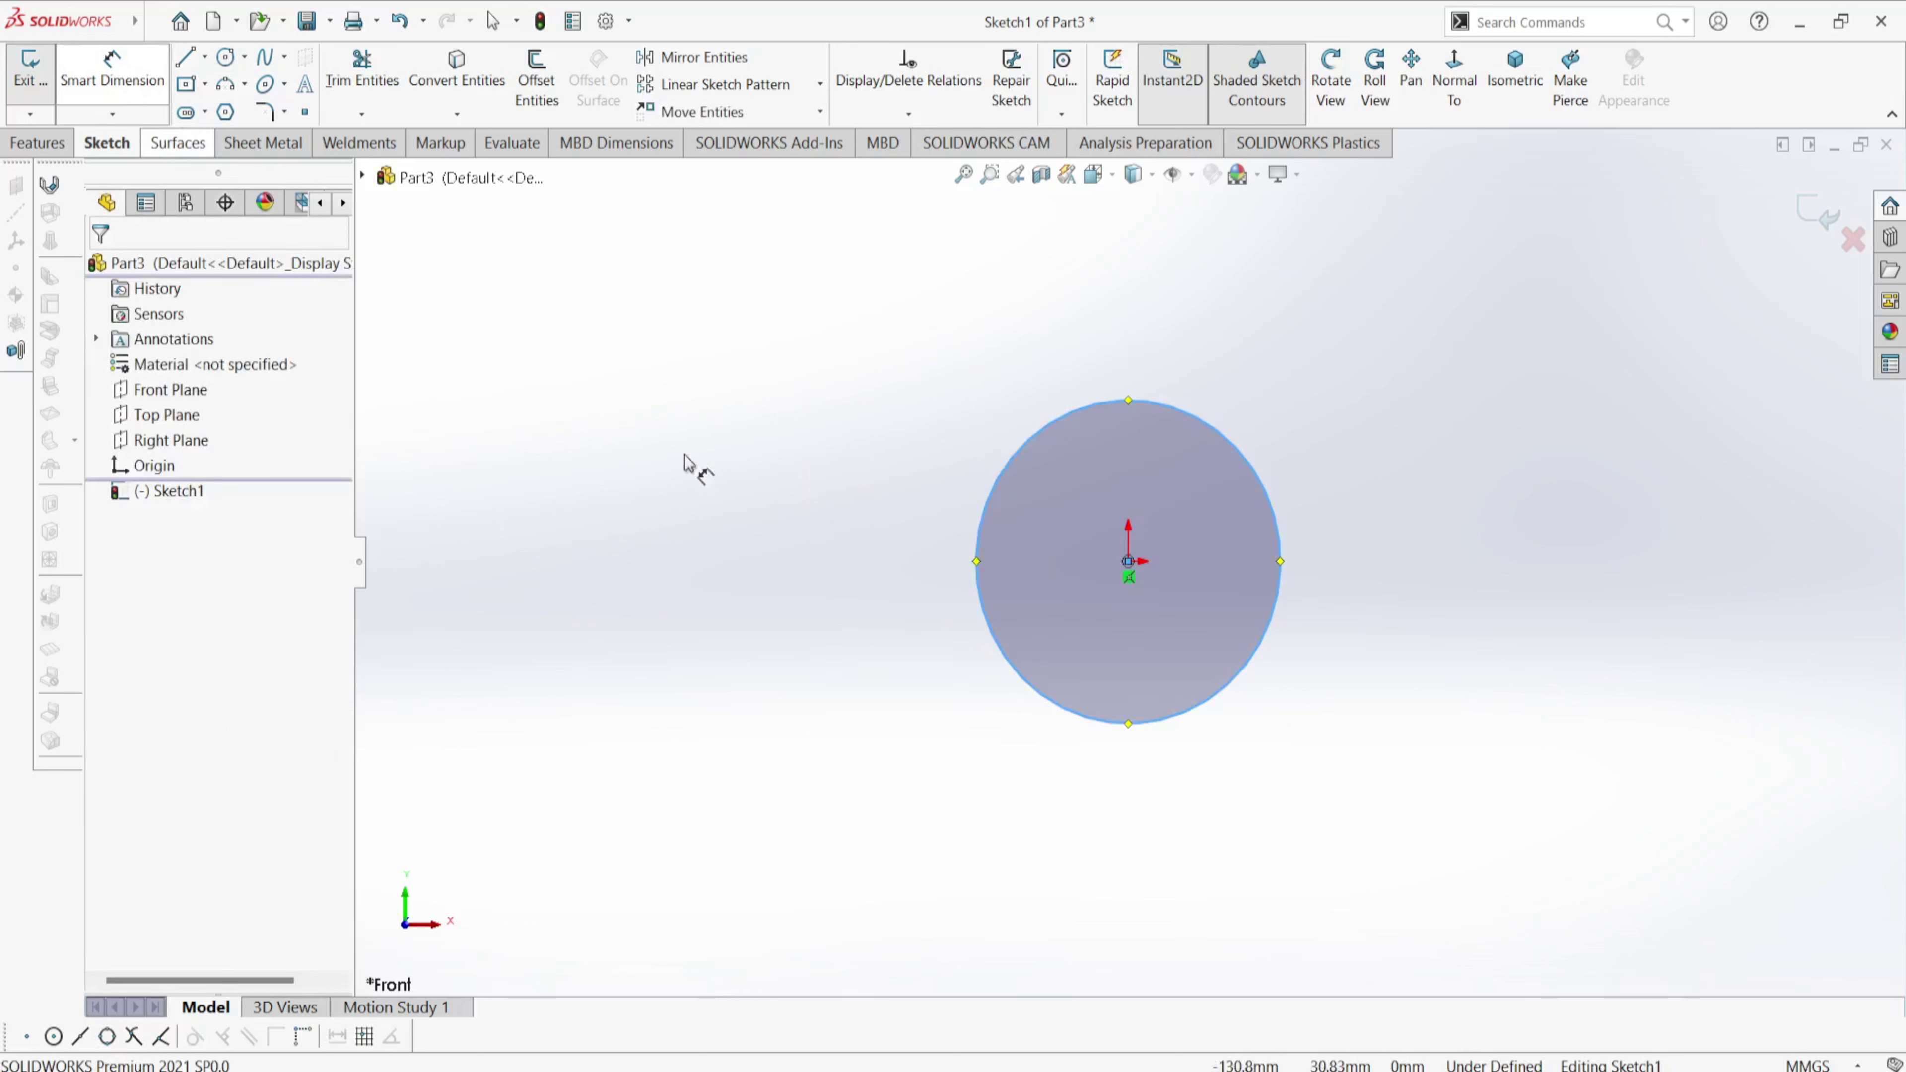
- Dimension the circle's diameter and set it to 100 mm
left_click(929, 539)
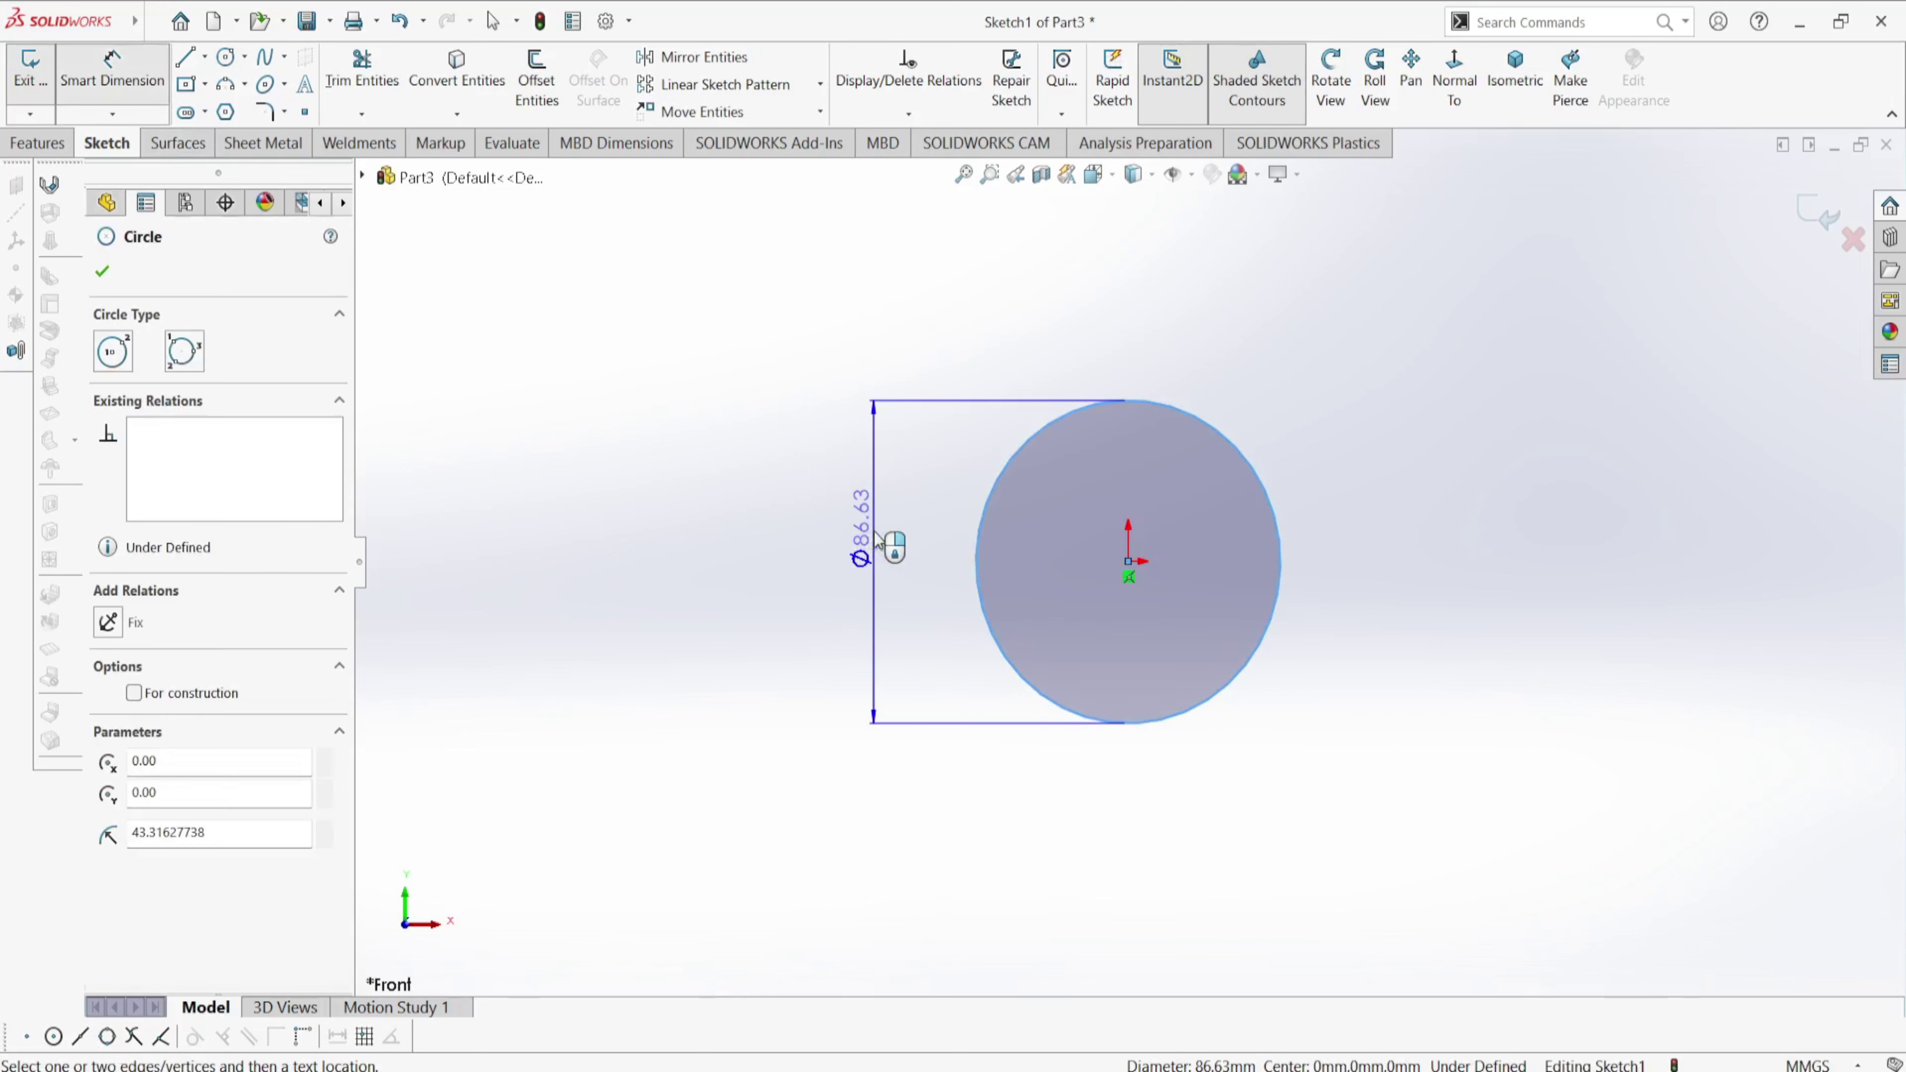
left_click(873, 539)
type("100")
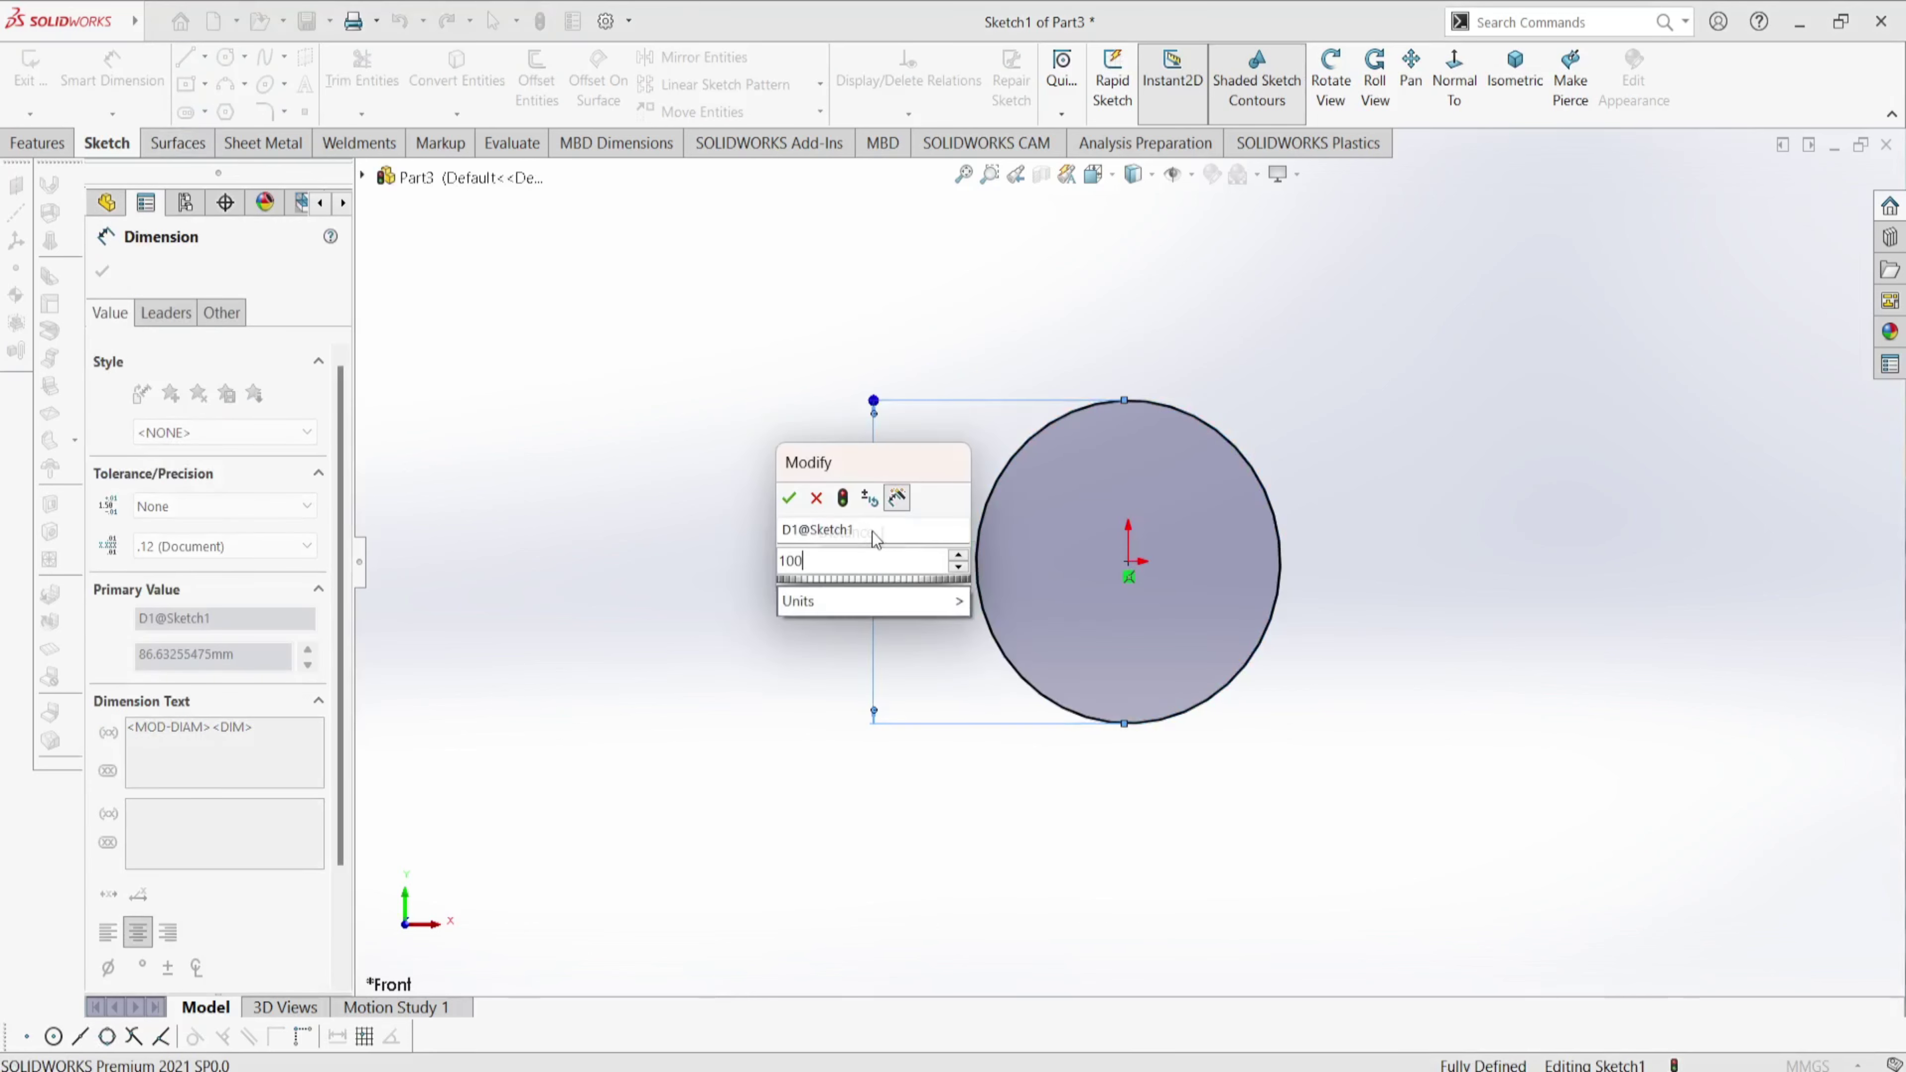
key("Return")
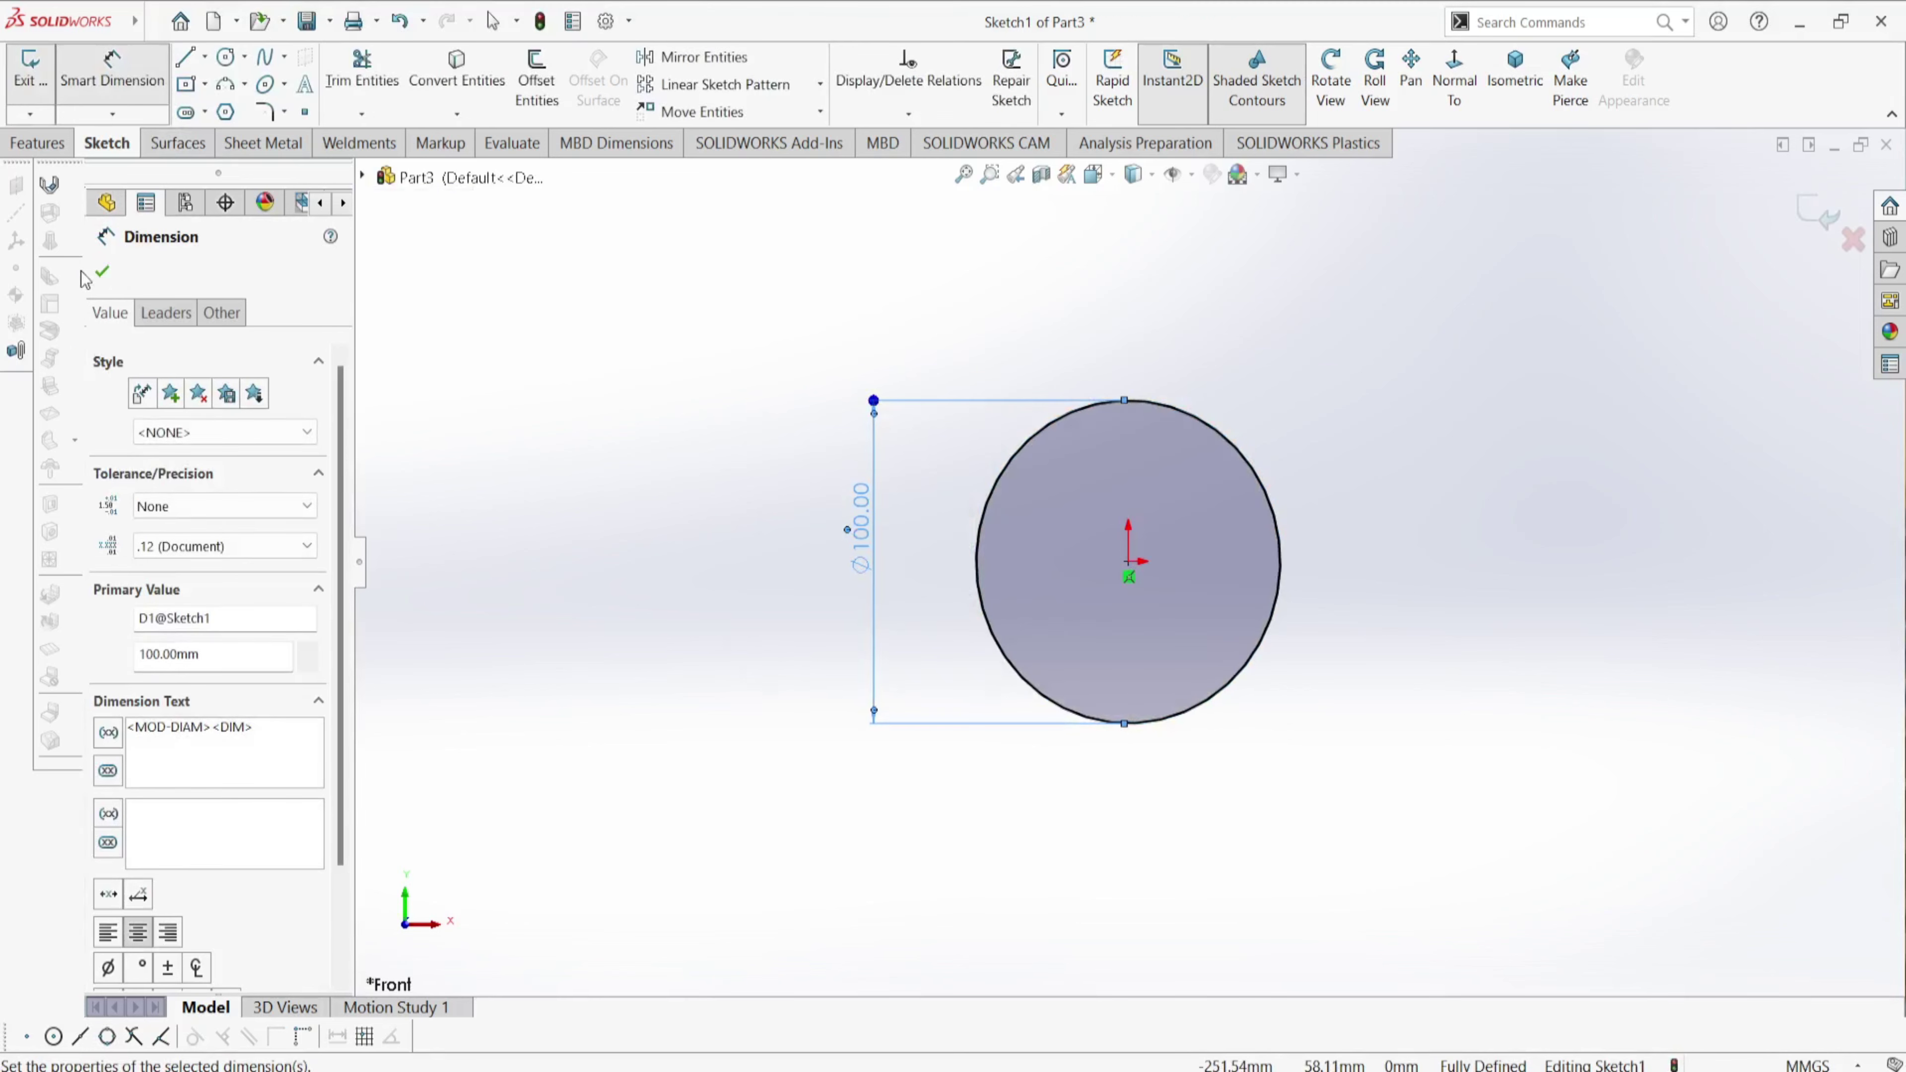
left_click(102, 272)
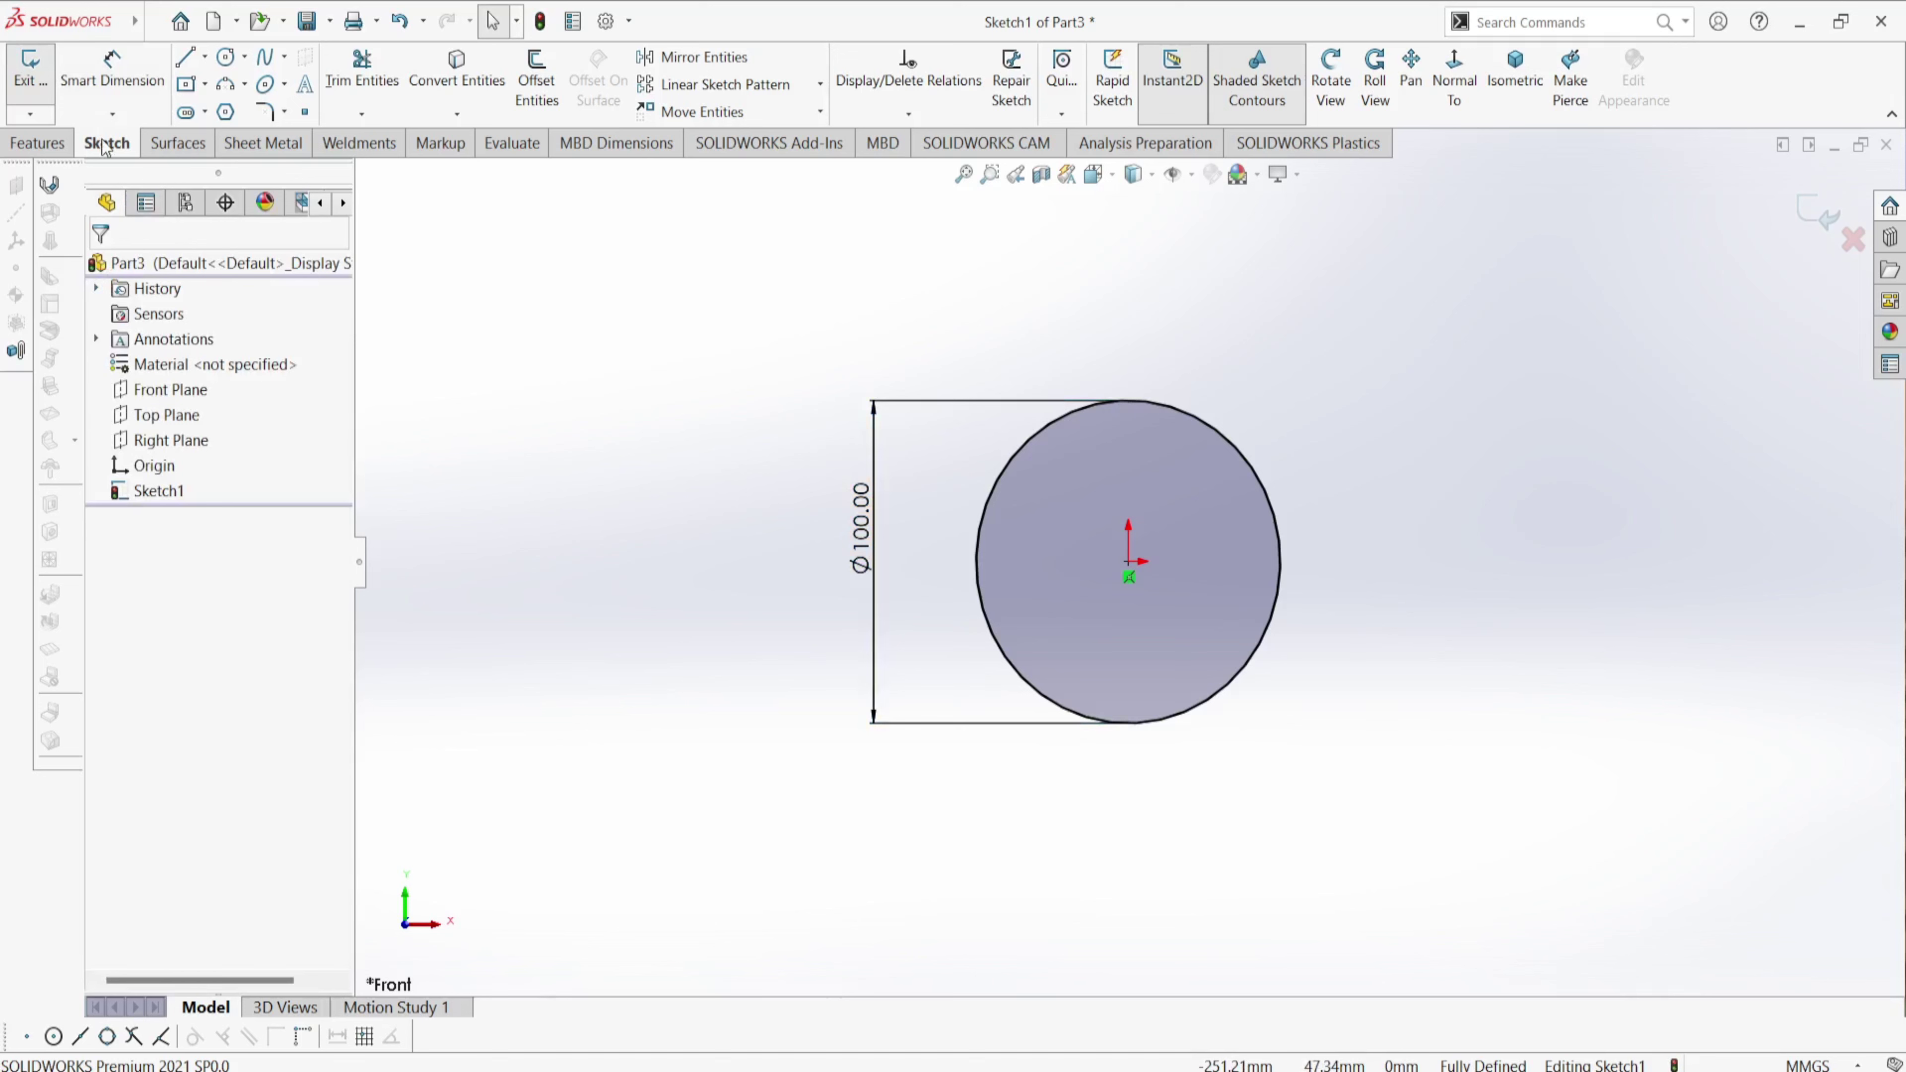
- Extrude the circle as a boss with a blind depth of 210 mm in the reversed direction
left_click(38, 142)
left_click(41, 75)
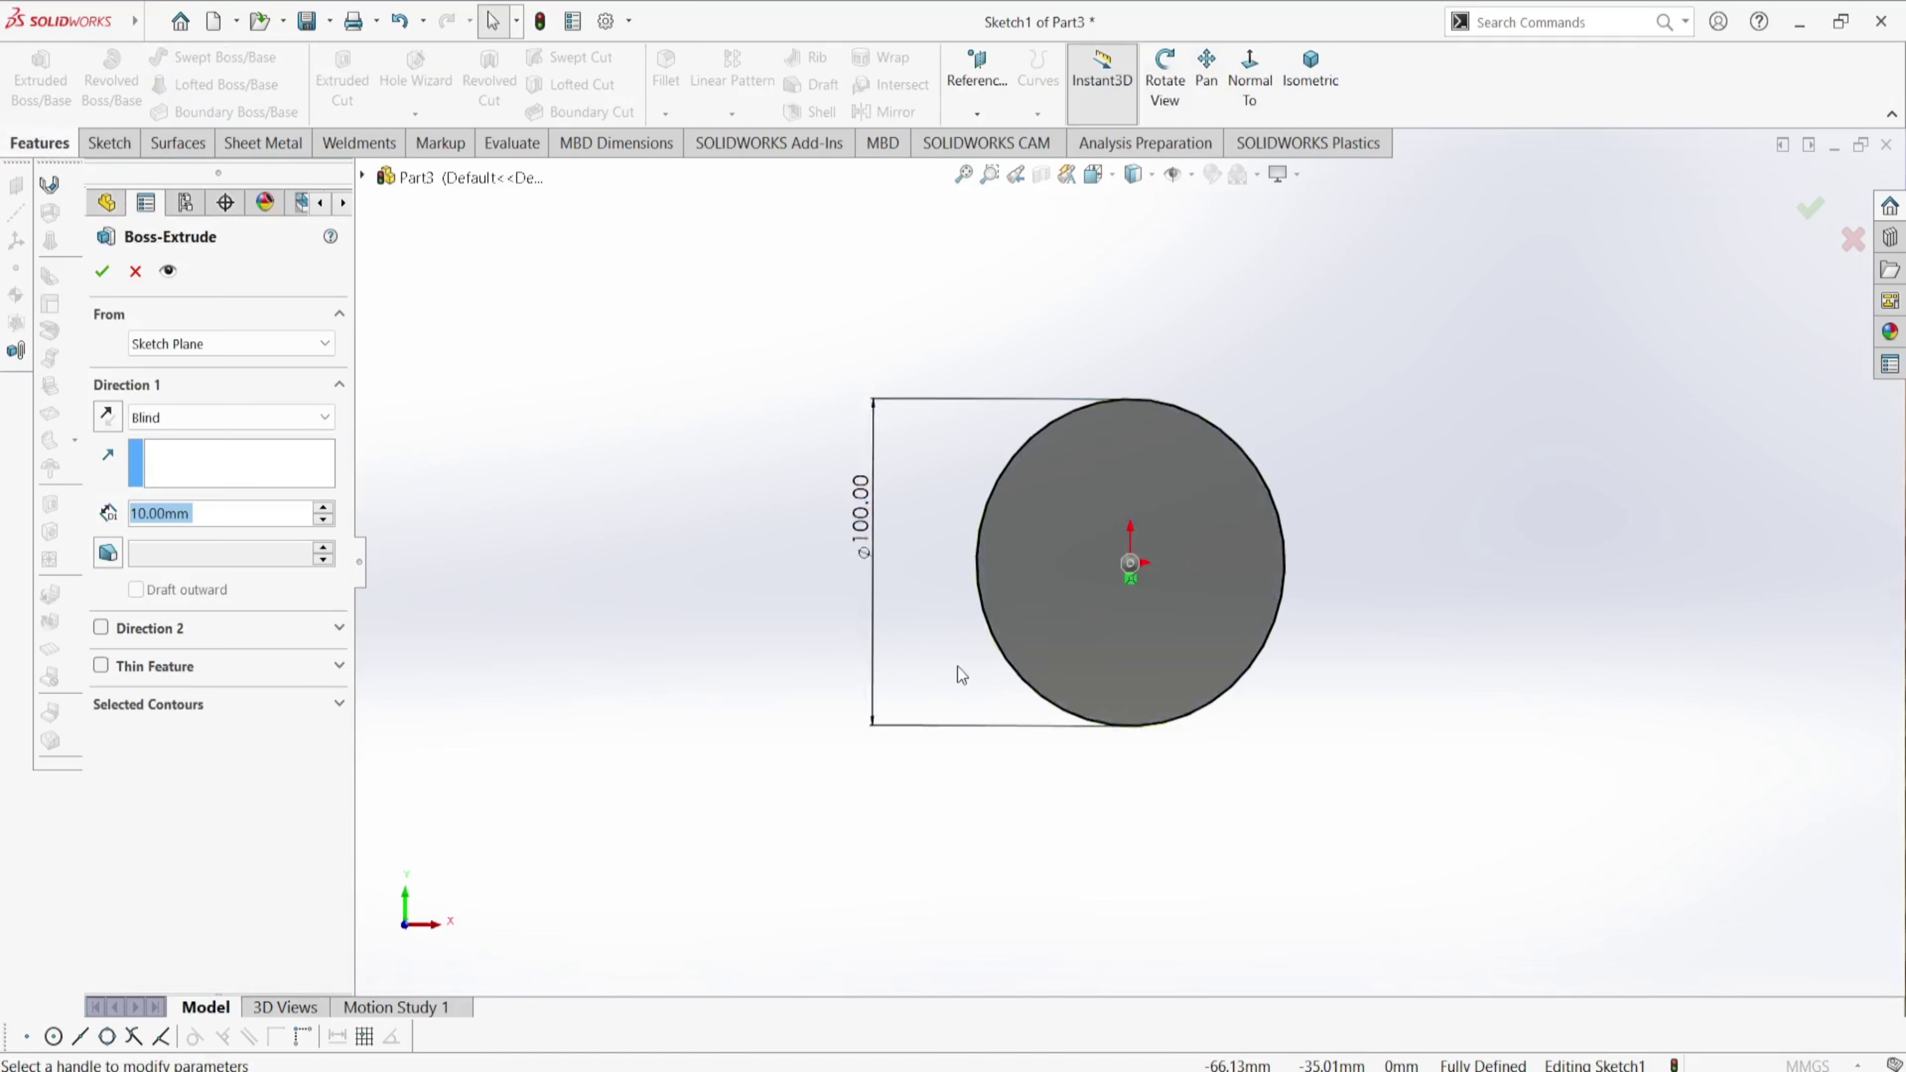
left_click(109, 411)
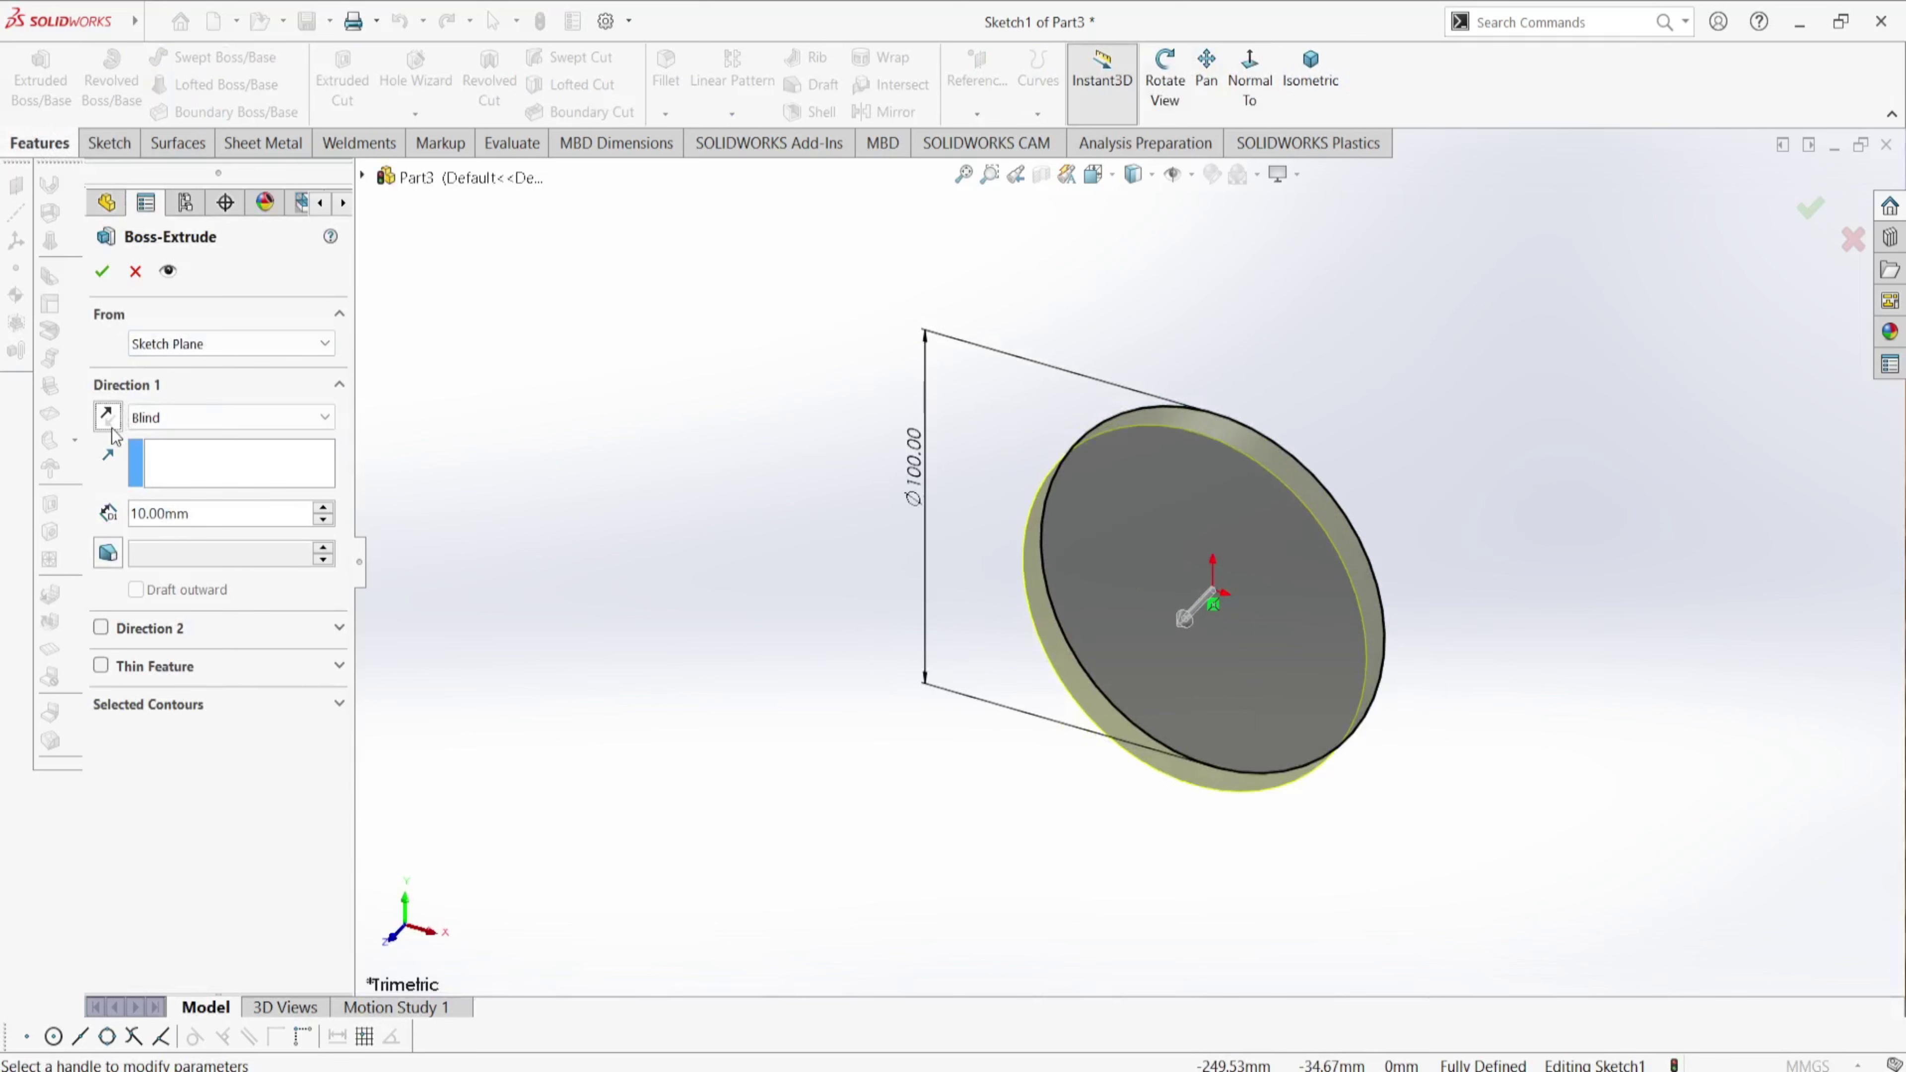
left_click(108, 418)
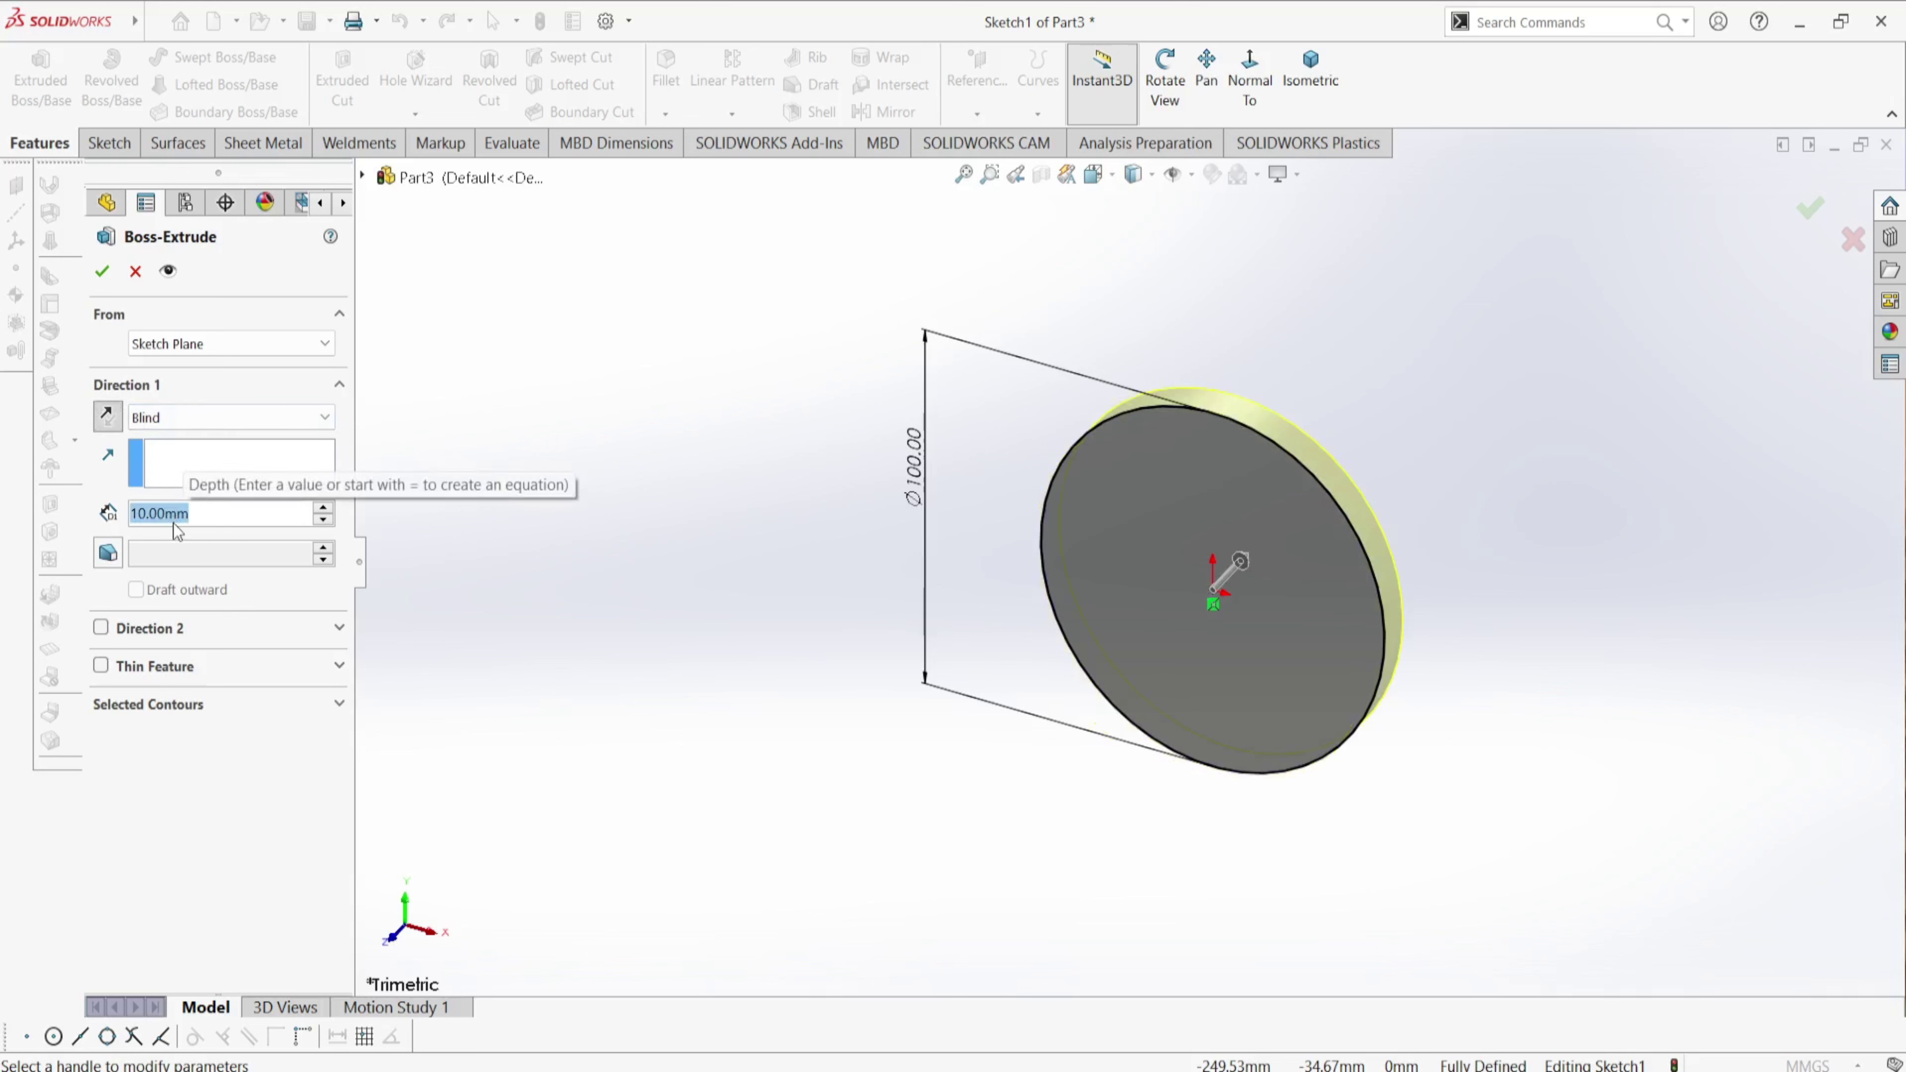
type("210")
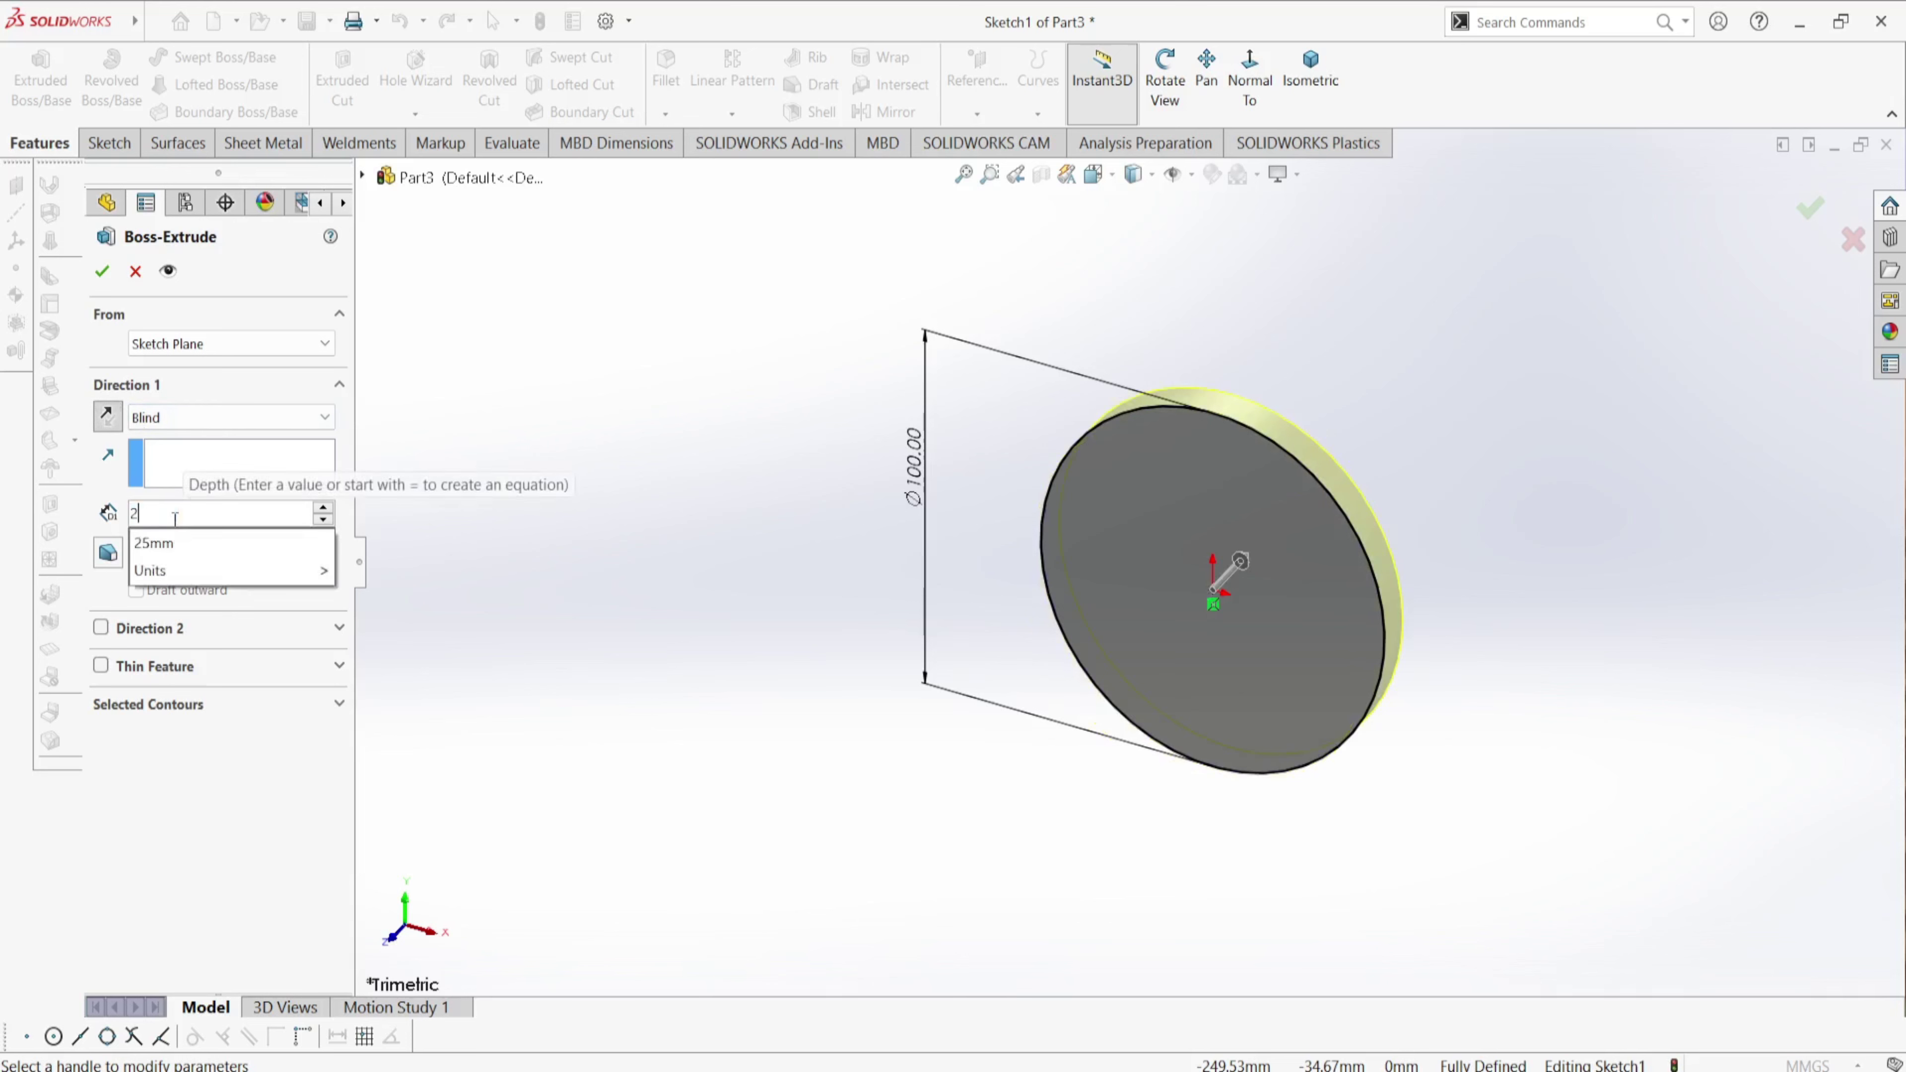
key("Return")
left_click(101, 271)
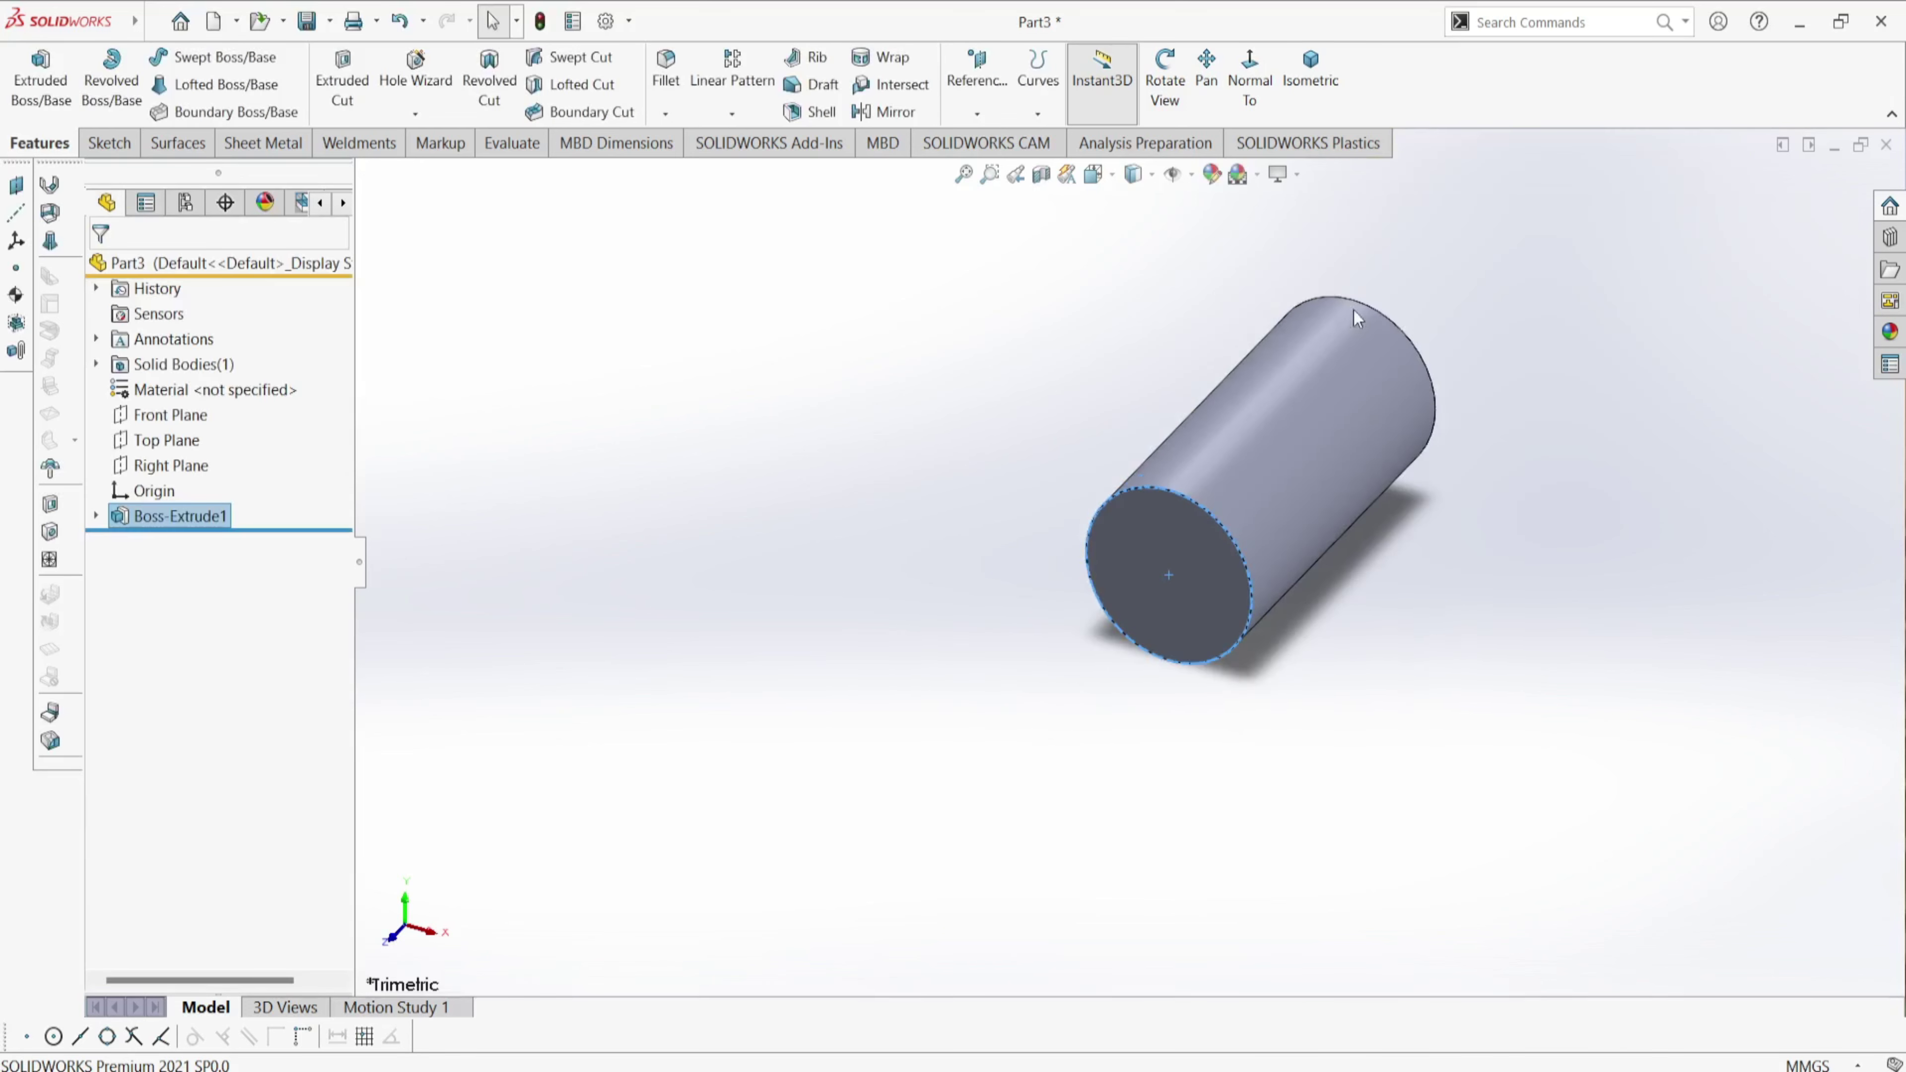
scroll(1296, 352, "down", 2)
scroll(1377, 455, "up", 1)
left_click(1447, 605)
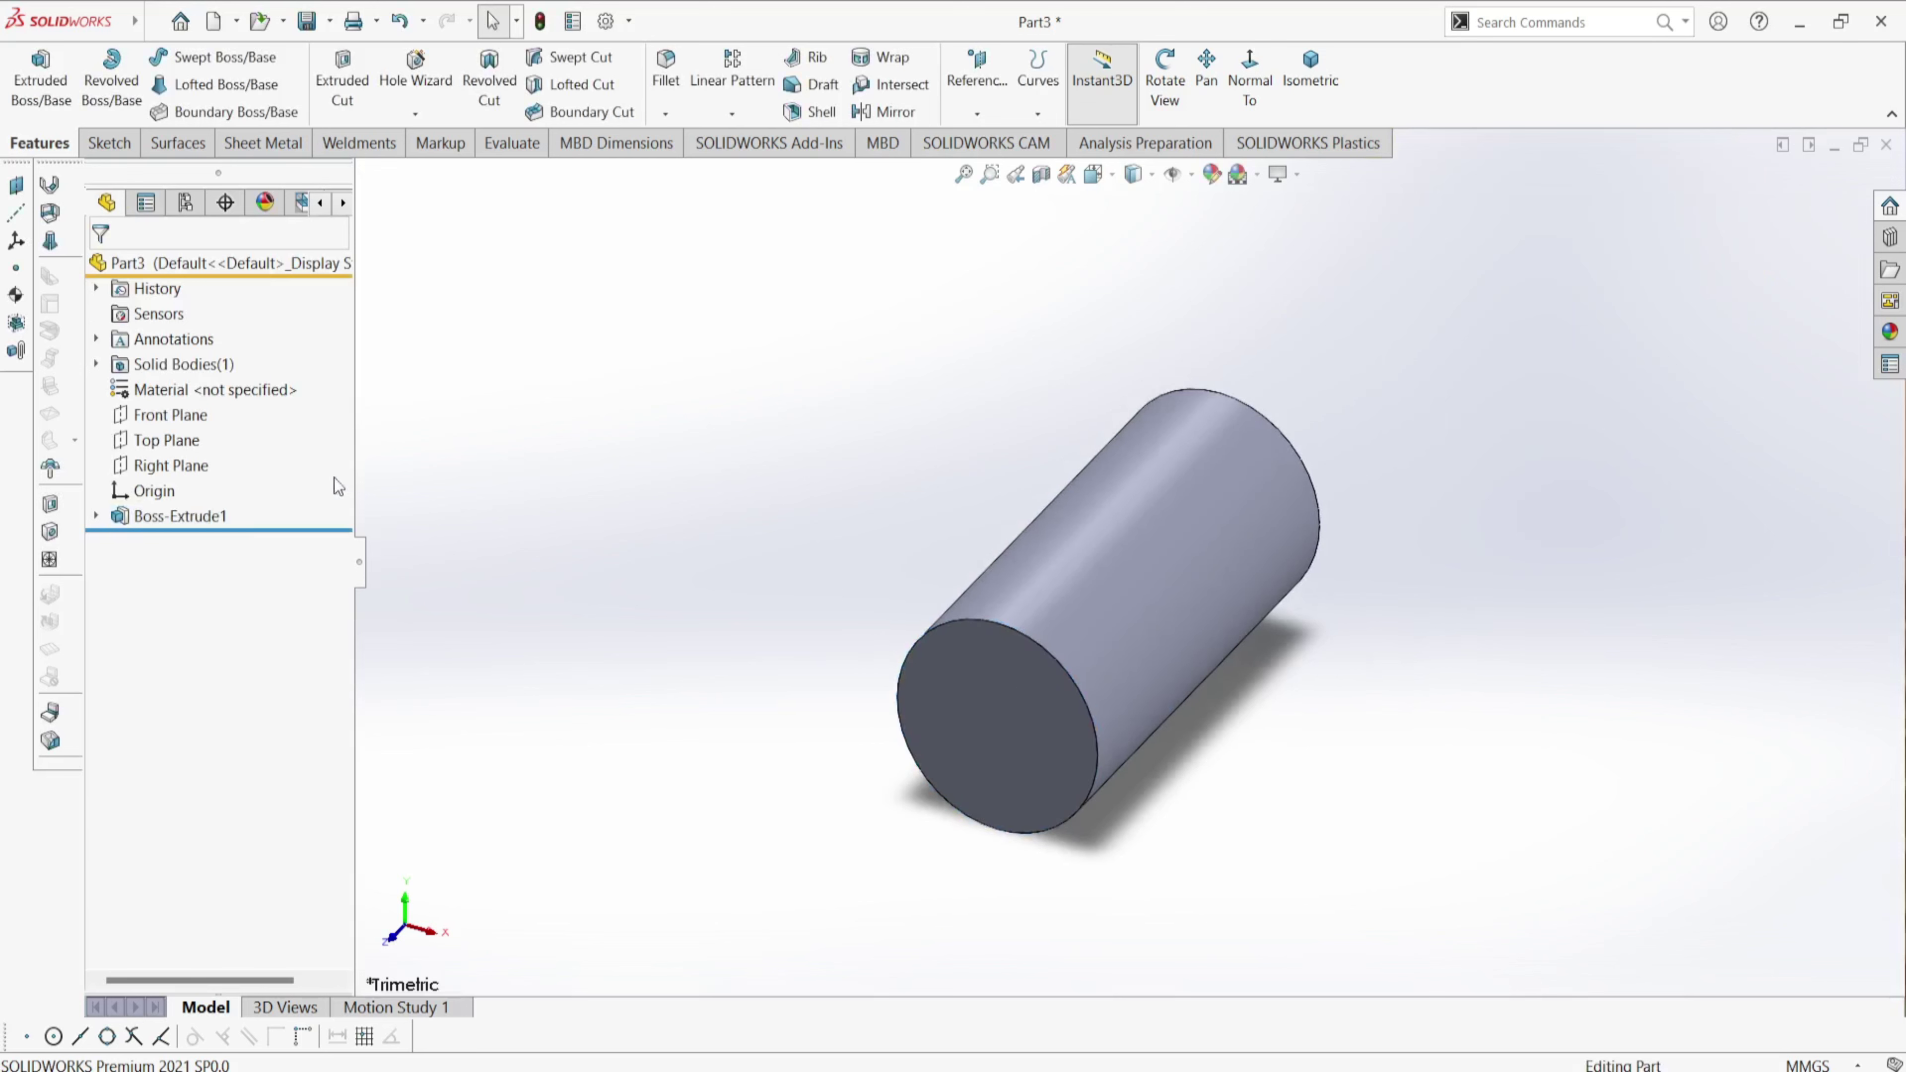
left_click(167, 440)
left_click(186, 419)
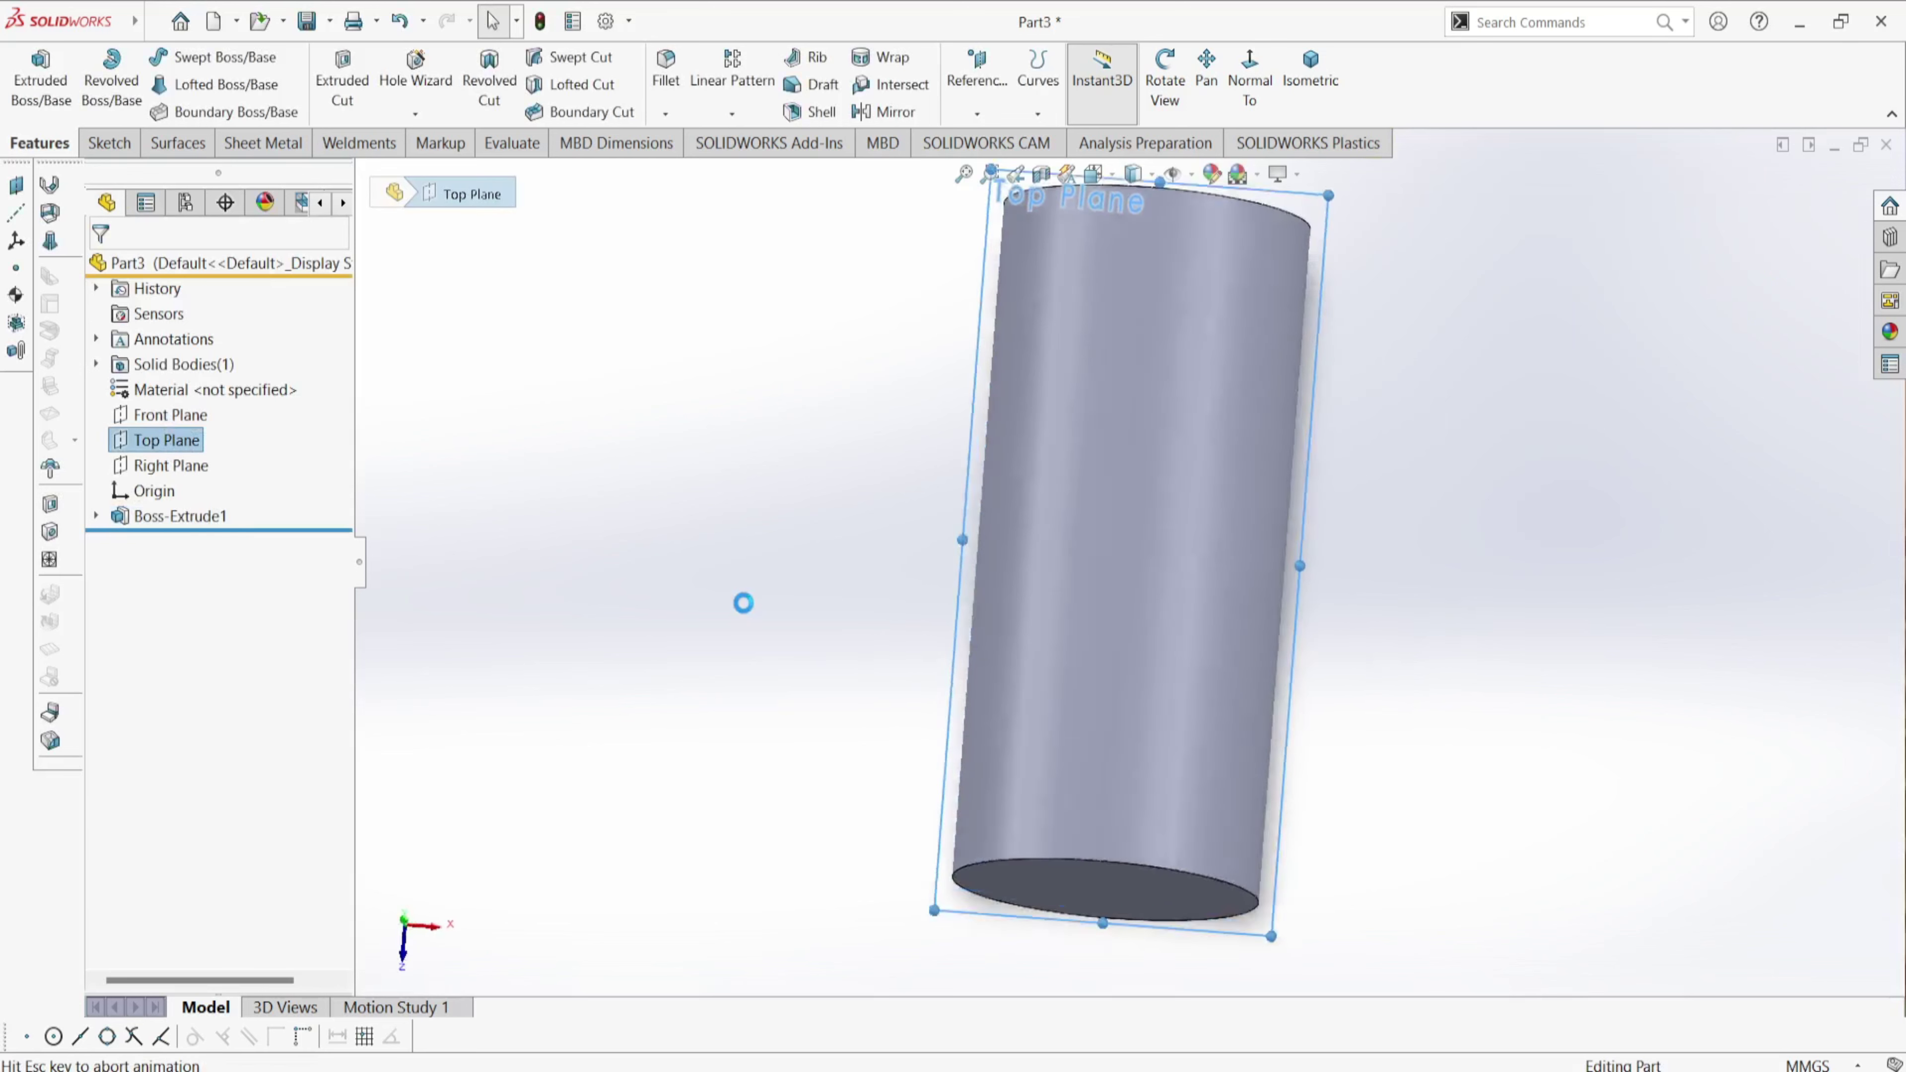
left_click(193, 411)
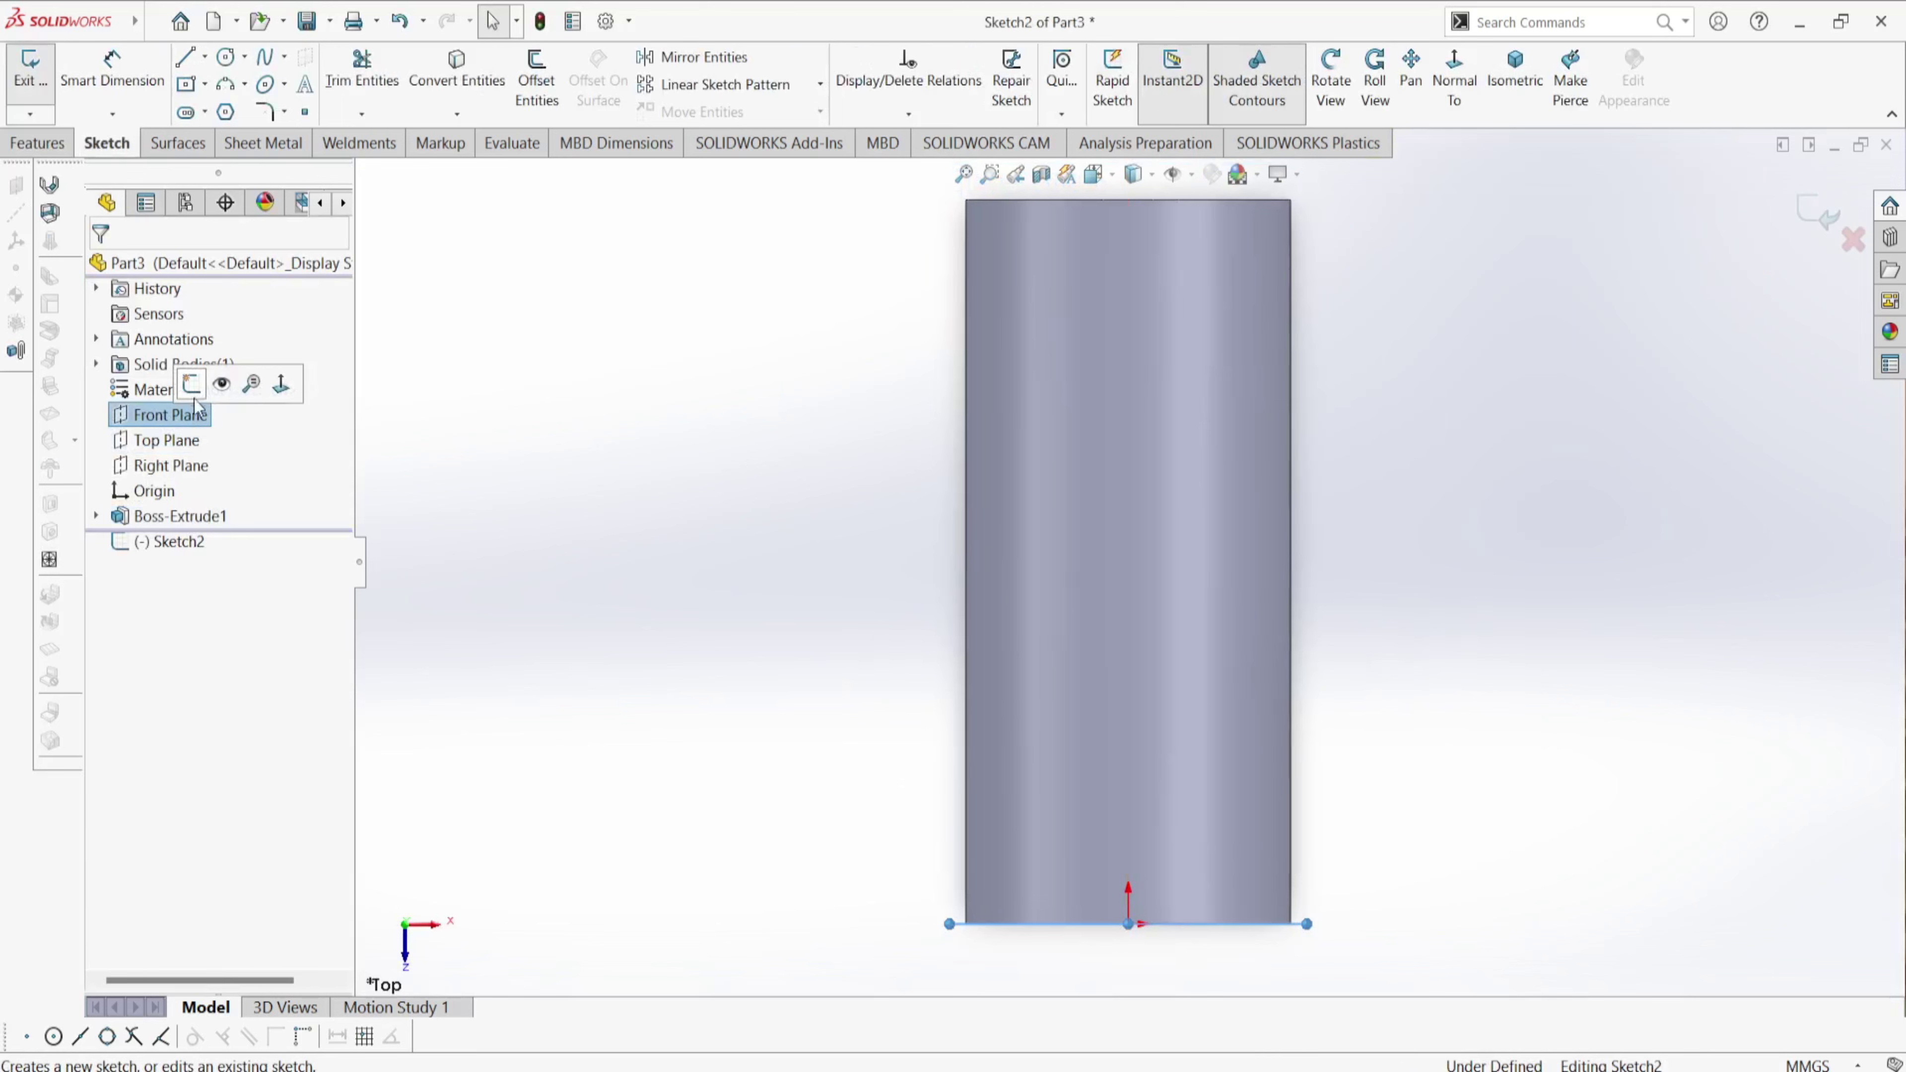
left_click(196, 389)
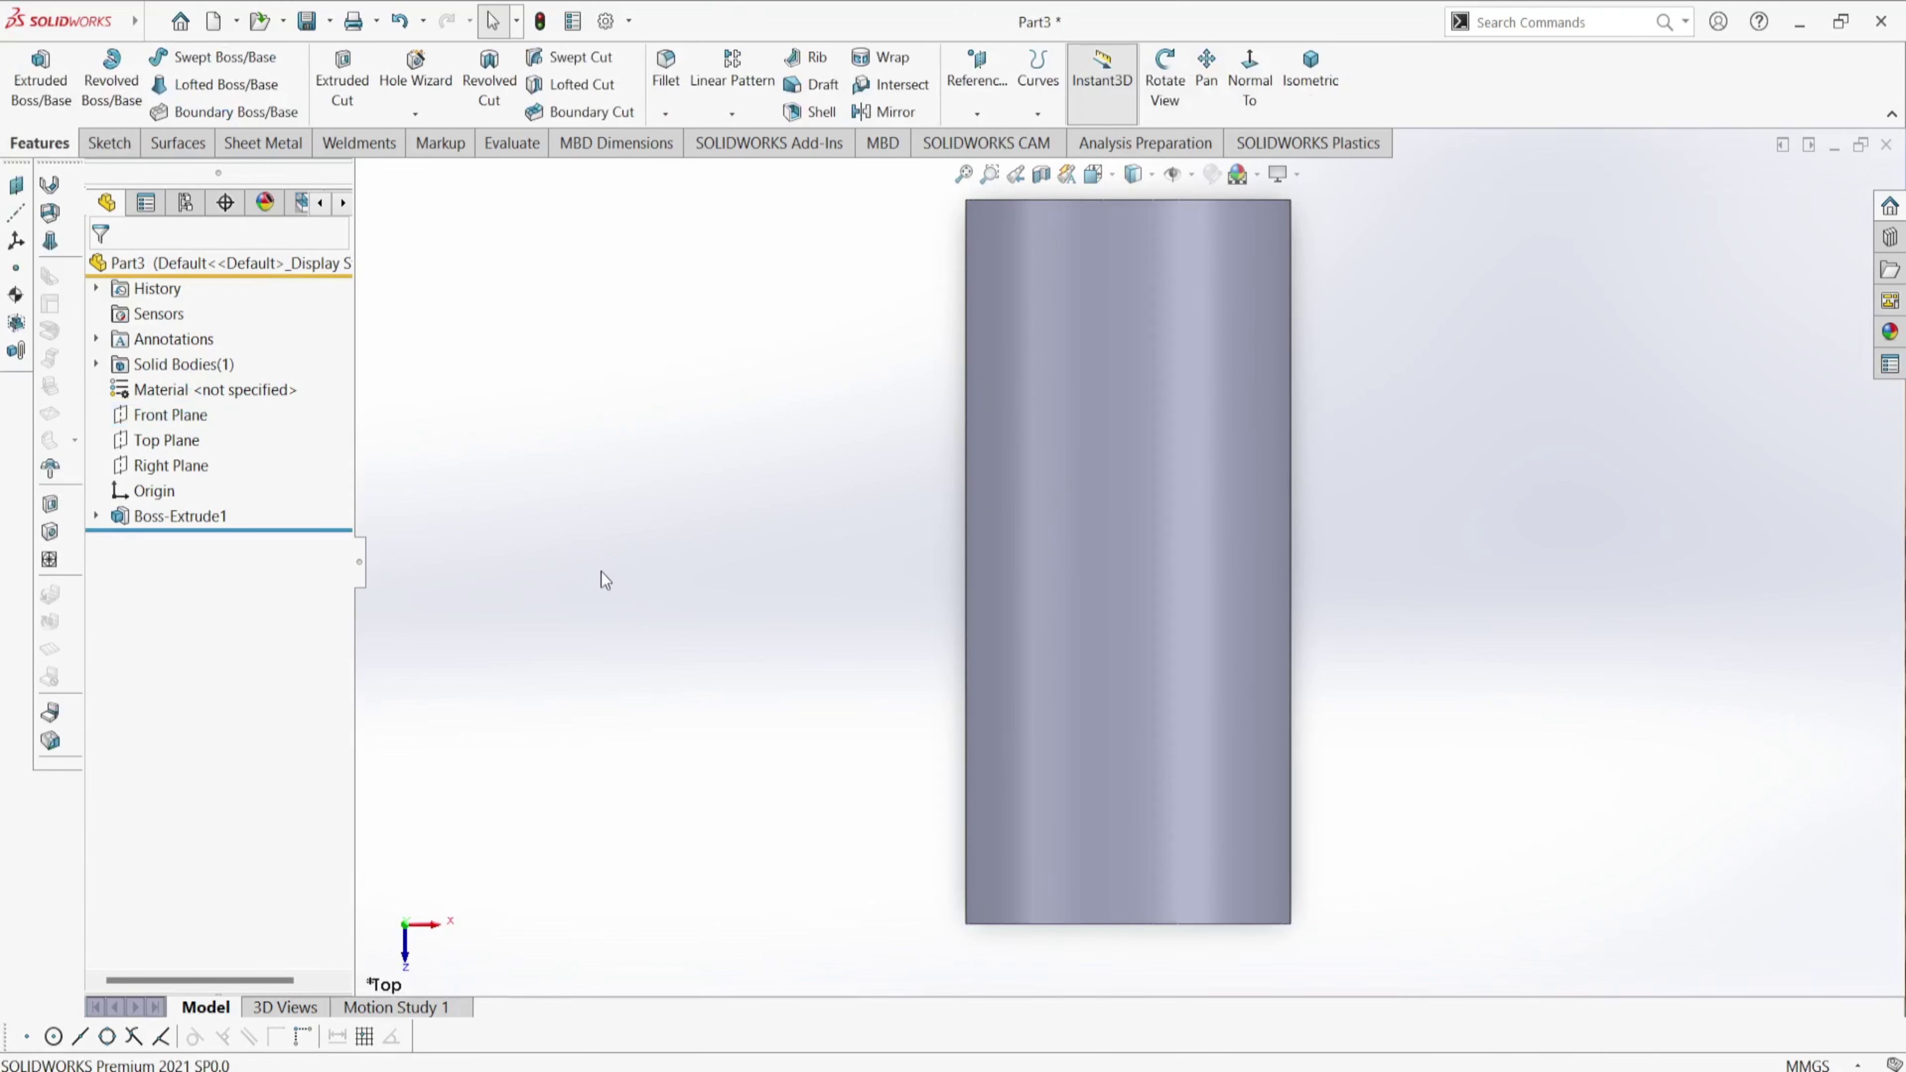
- Start a sketch on the Front Plane and draw a horizontal centerline across the full diameter of the cylinder's end face
left_click(140, 417)
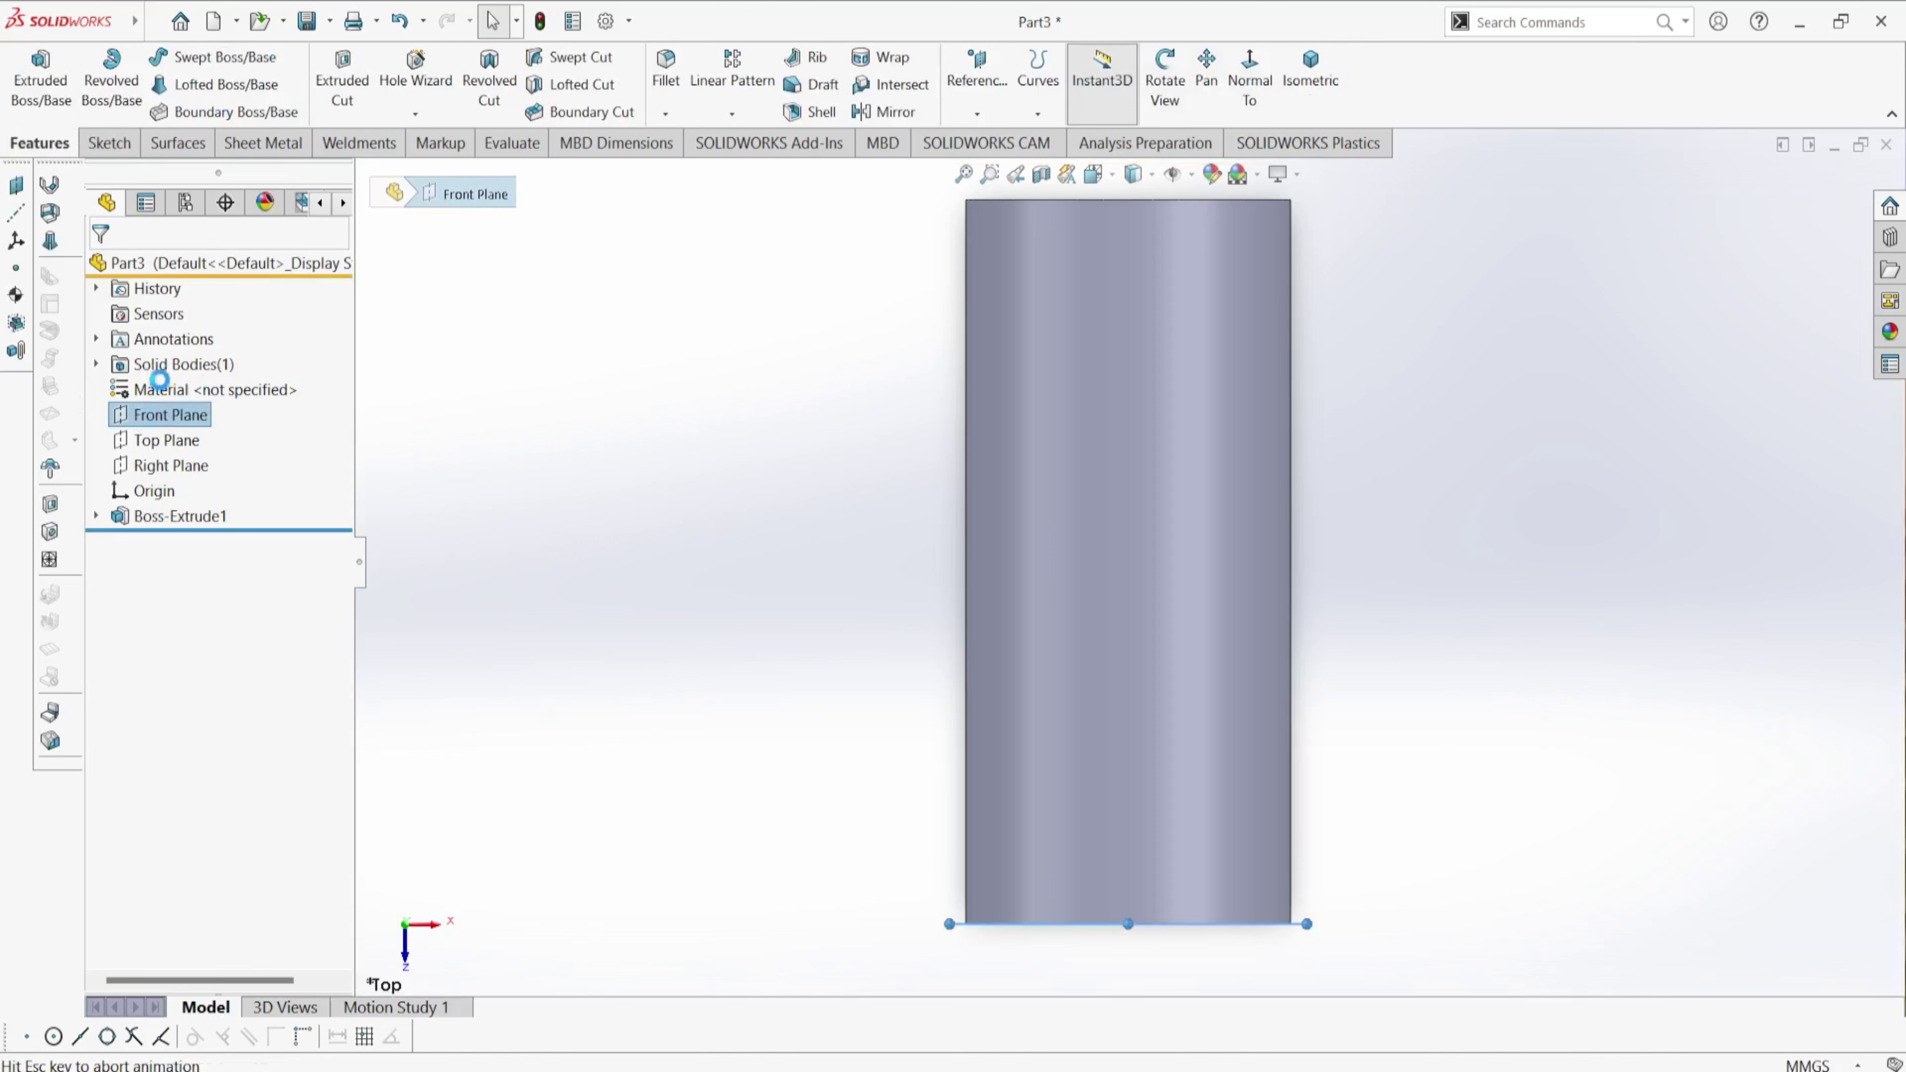
left_click(163, 387)
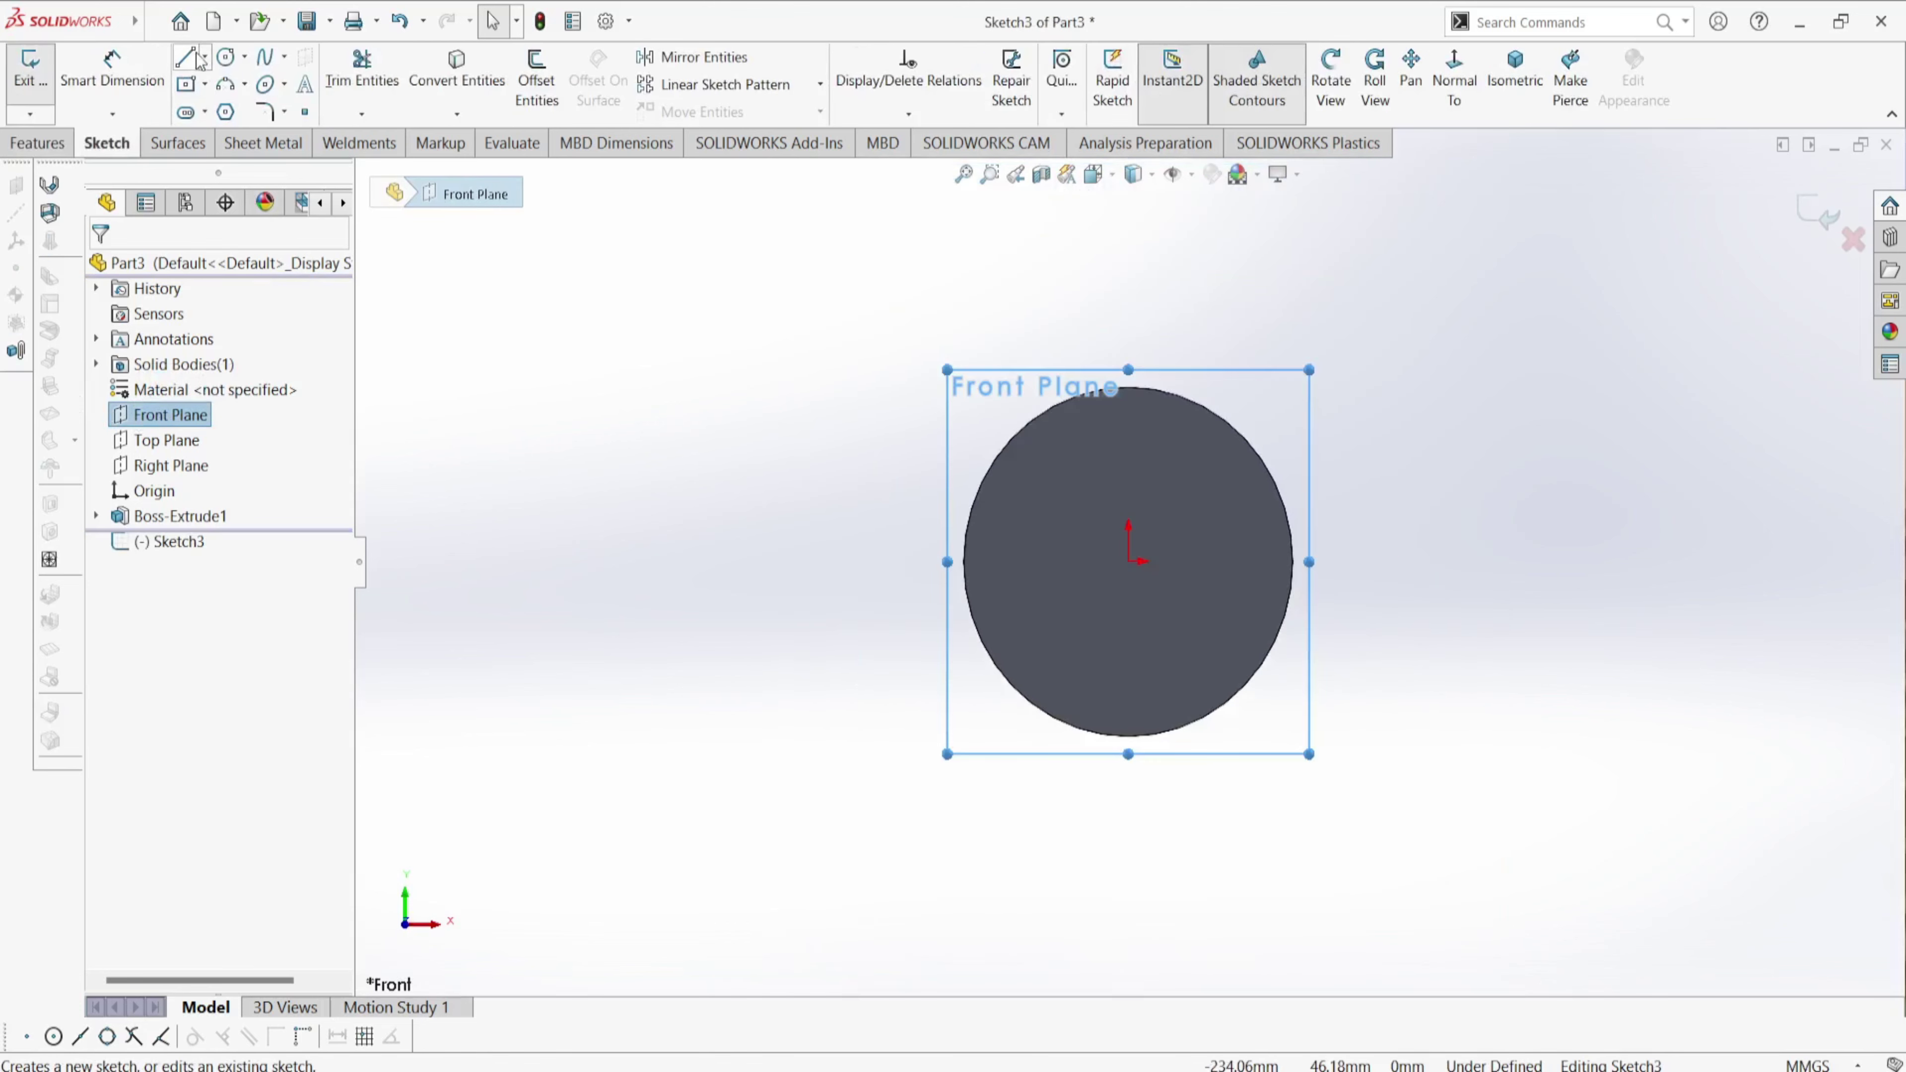
left_click(205, 57)
left_click(222, 106)
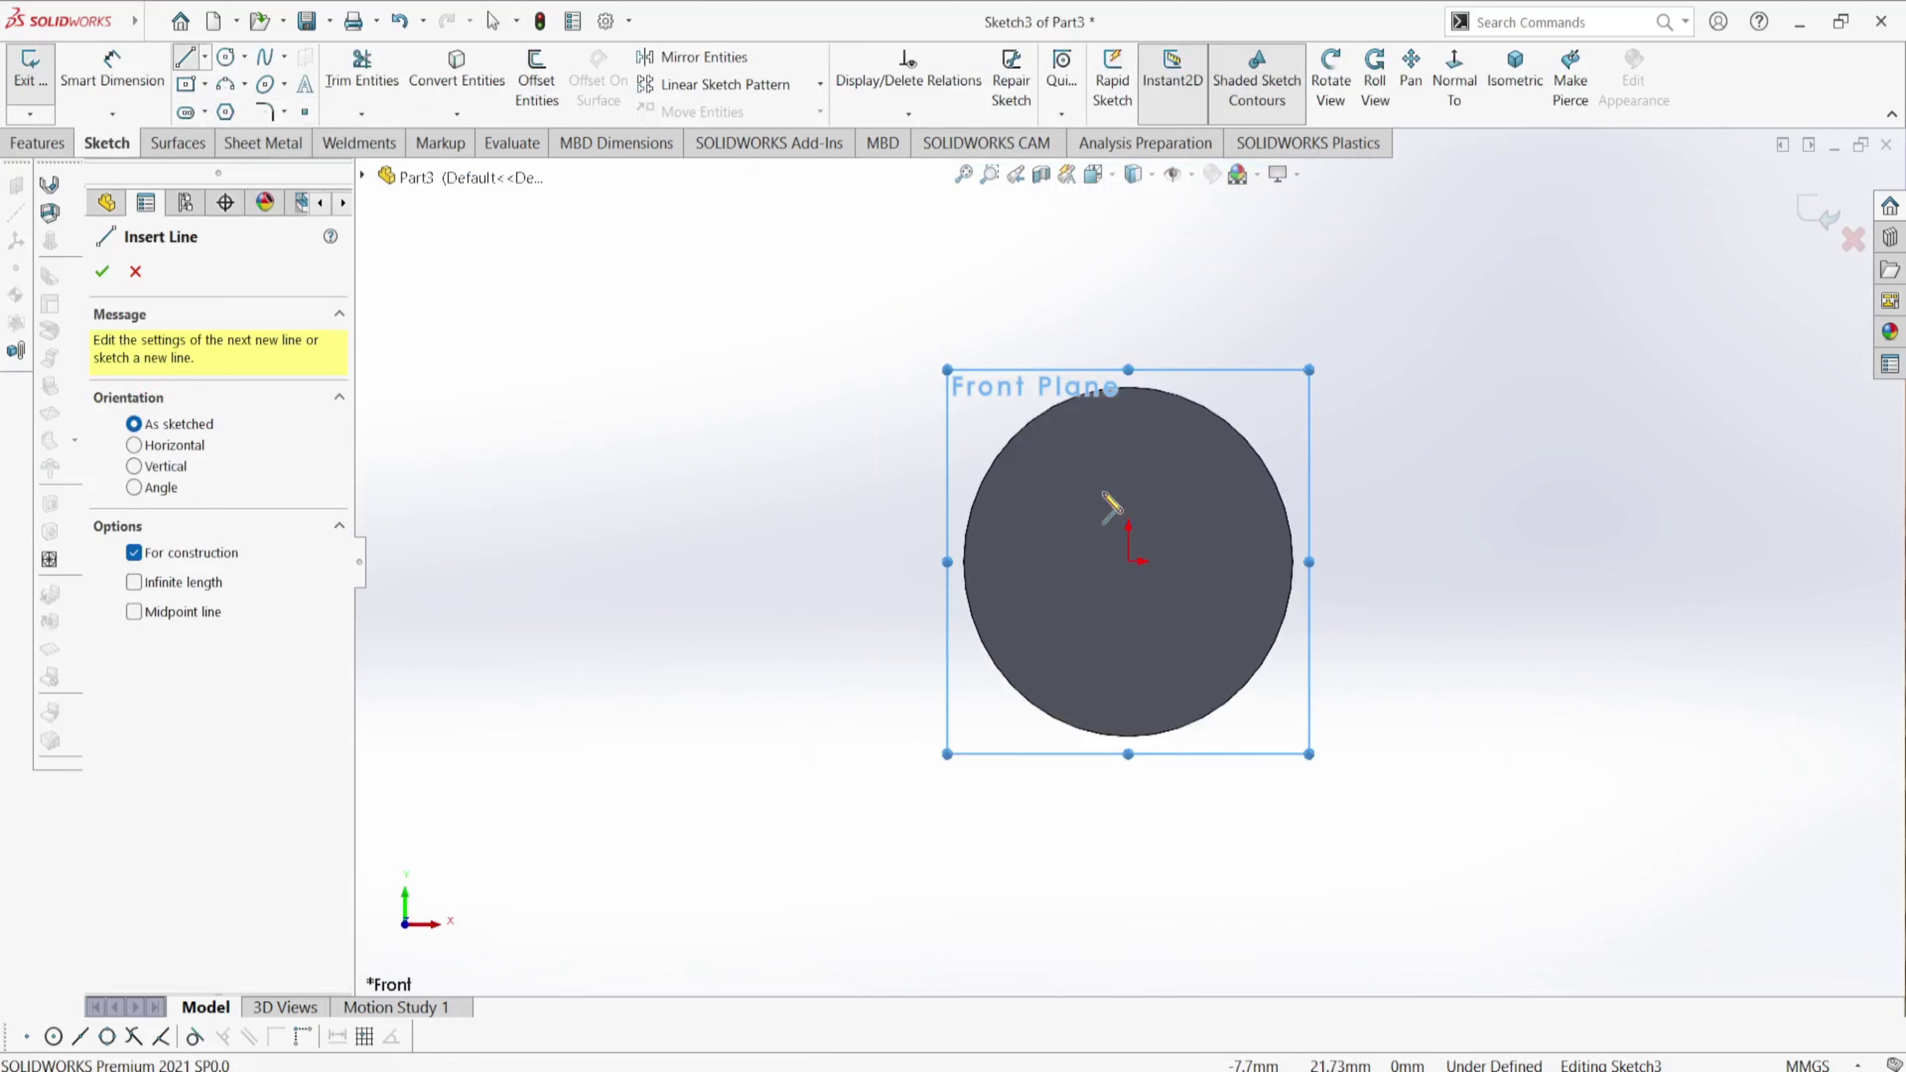
left_click(964, 561)
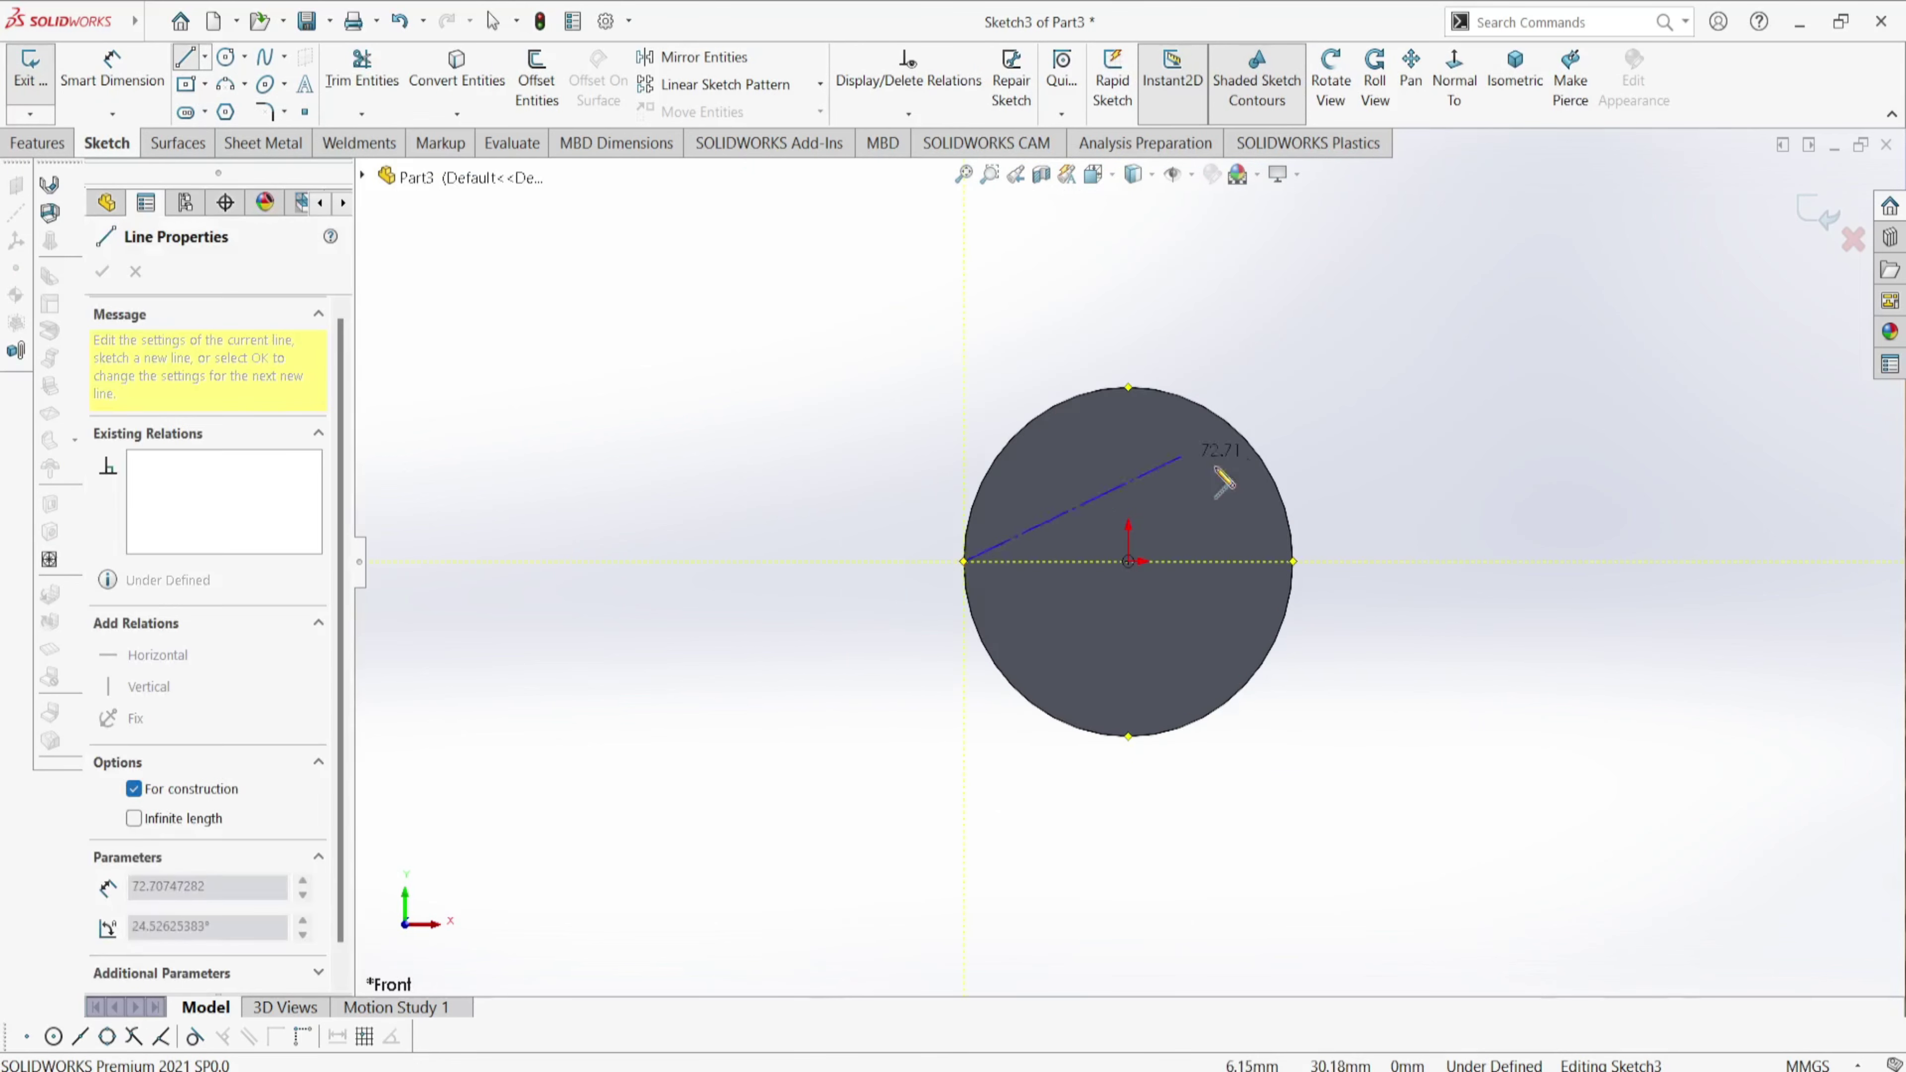
left_click(1293, 563)
key("Escape")
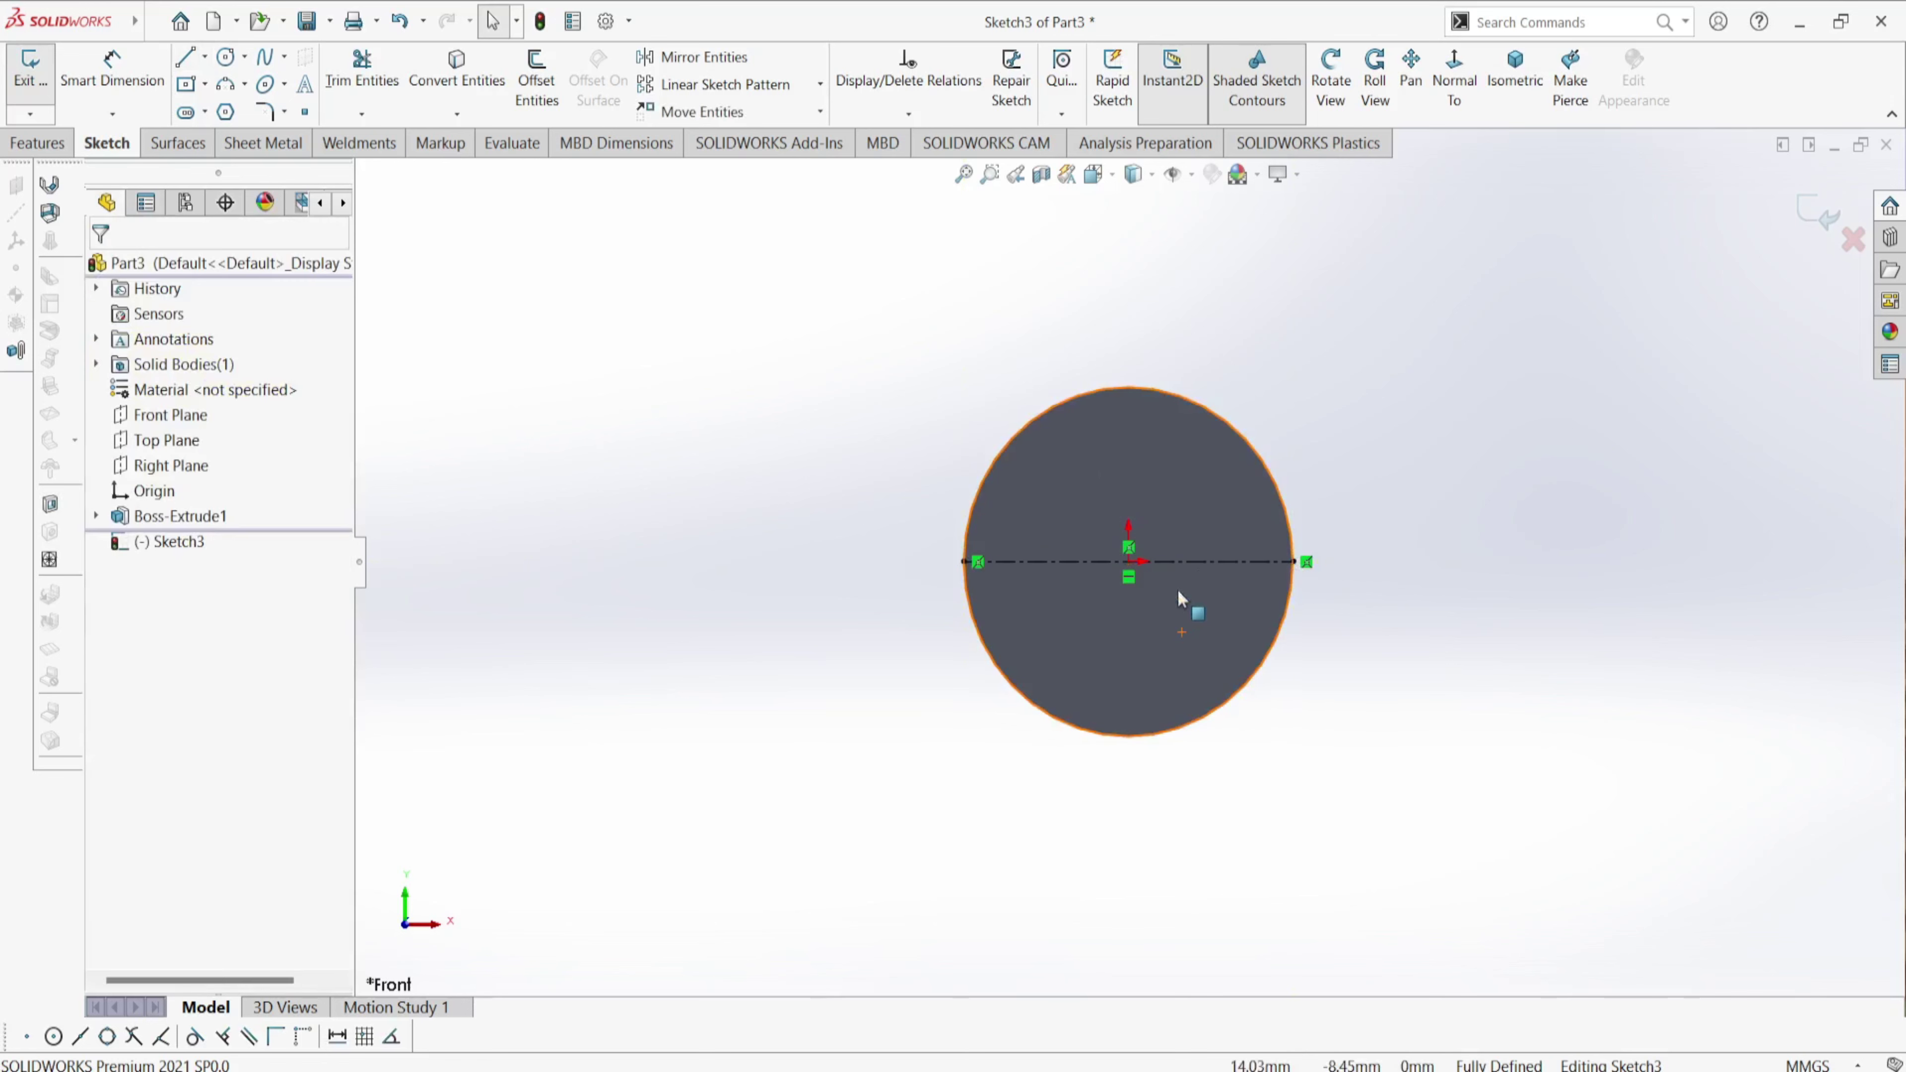
- Sketch a closed line profile over the circle's upper part, with a sloped edge about 21 mm long and a horizontal base about 79 mm long
scroll(1219, 528, "down", 3)
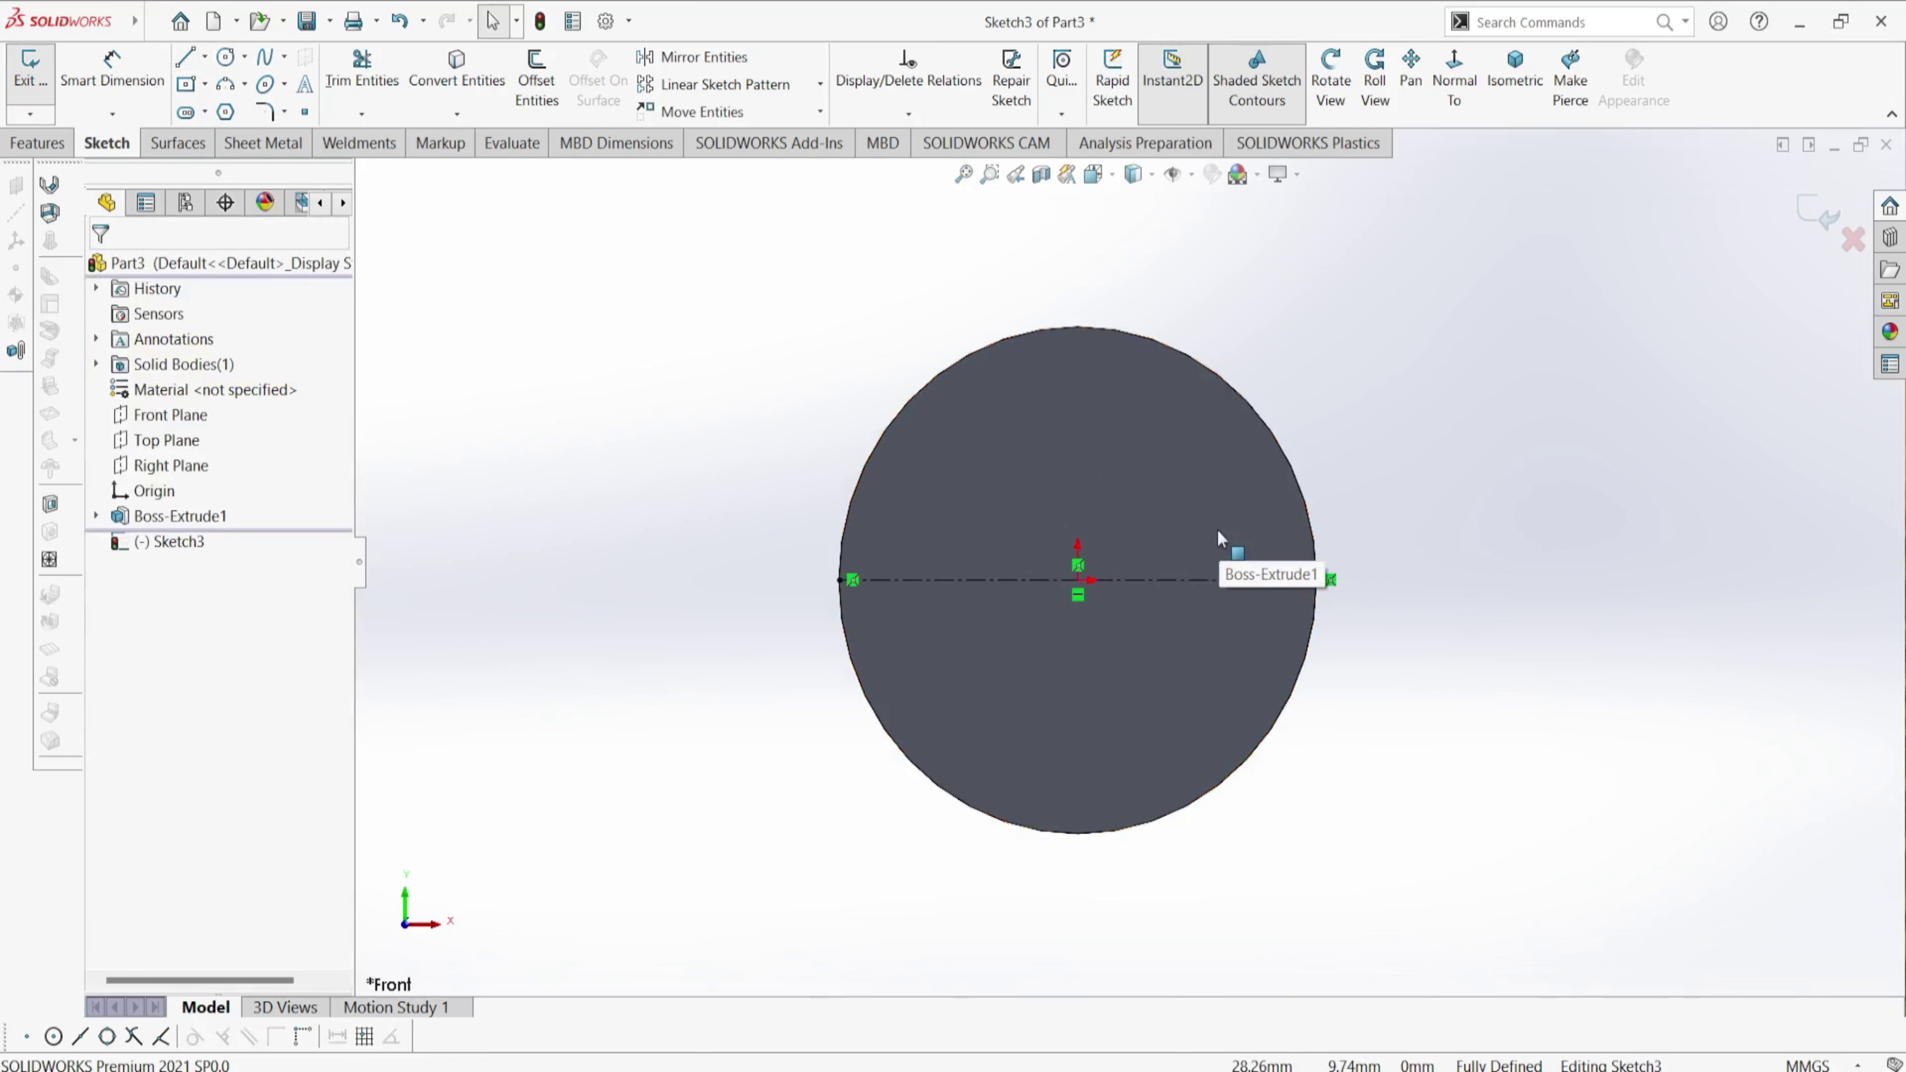
left_click(185, 58)
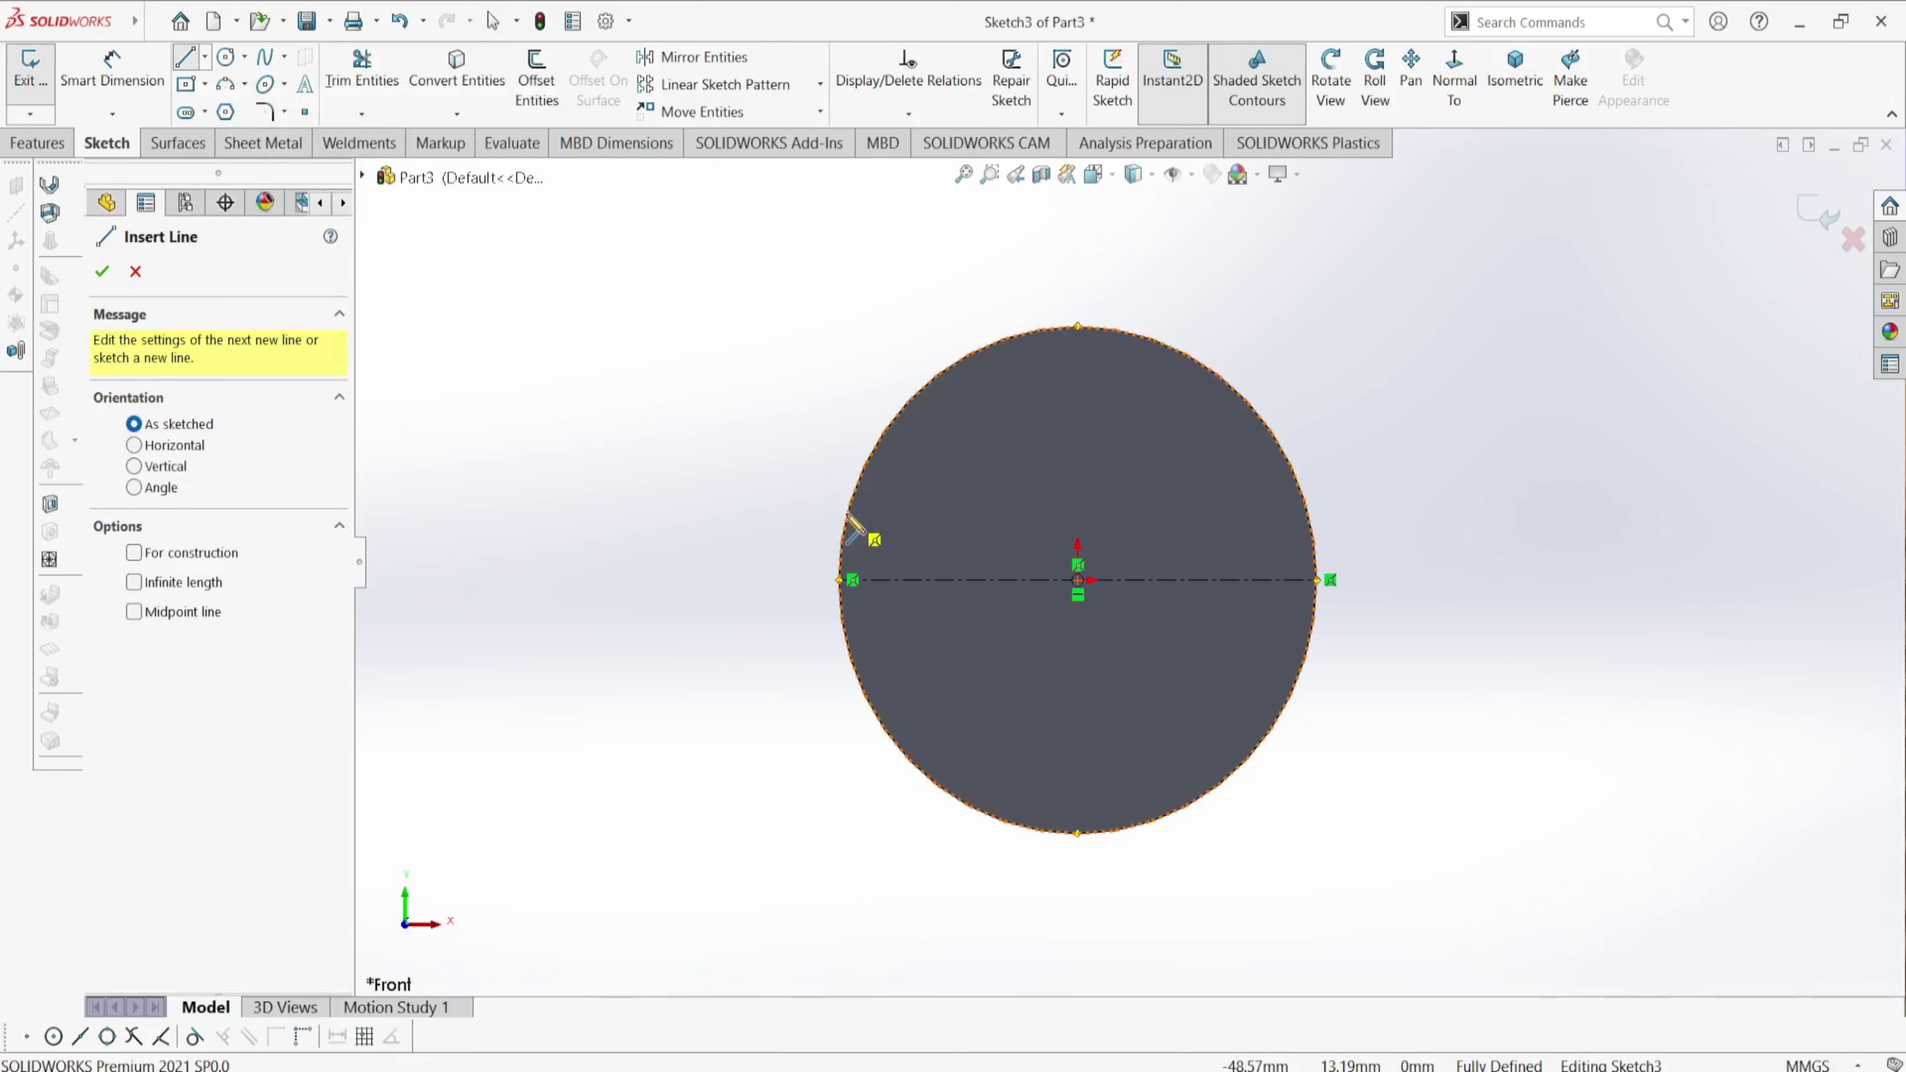
left_click(842, 539)
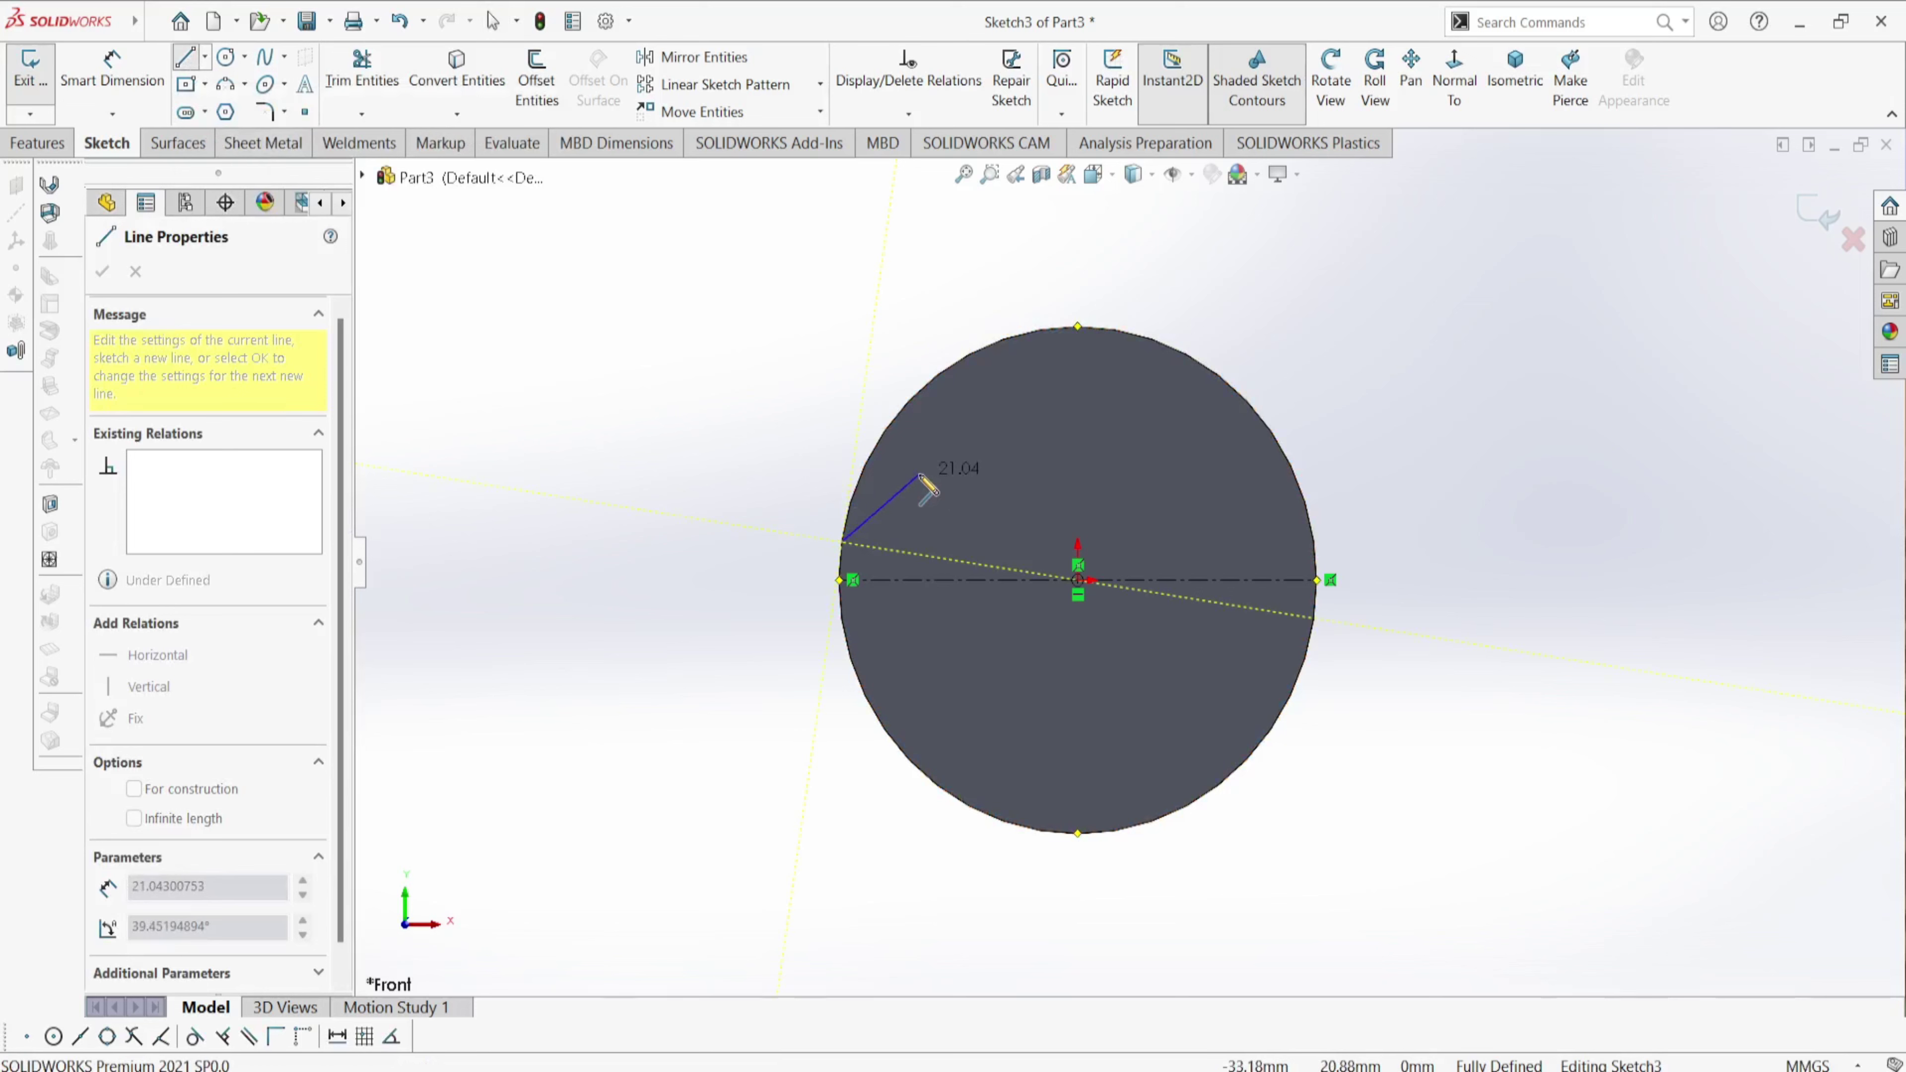
left_click(919, 474)
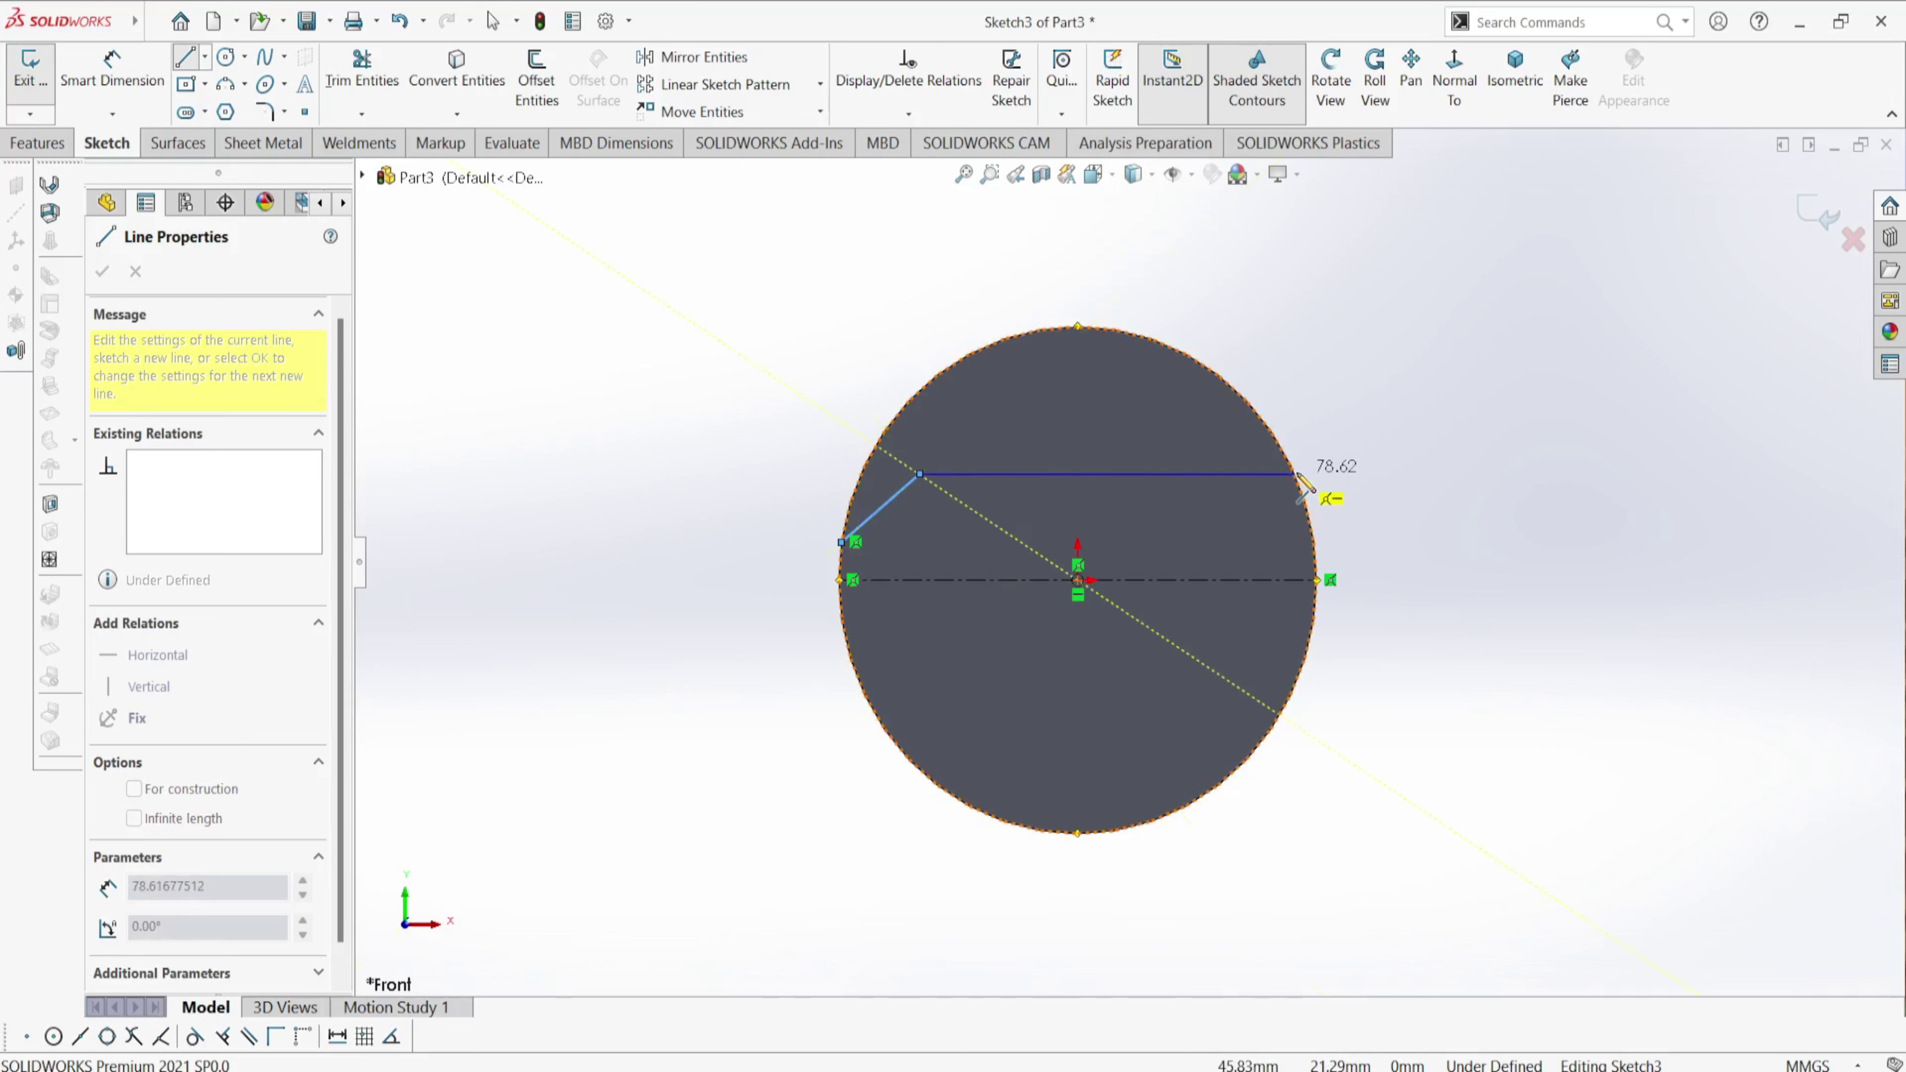
left_click(1294, 475)
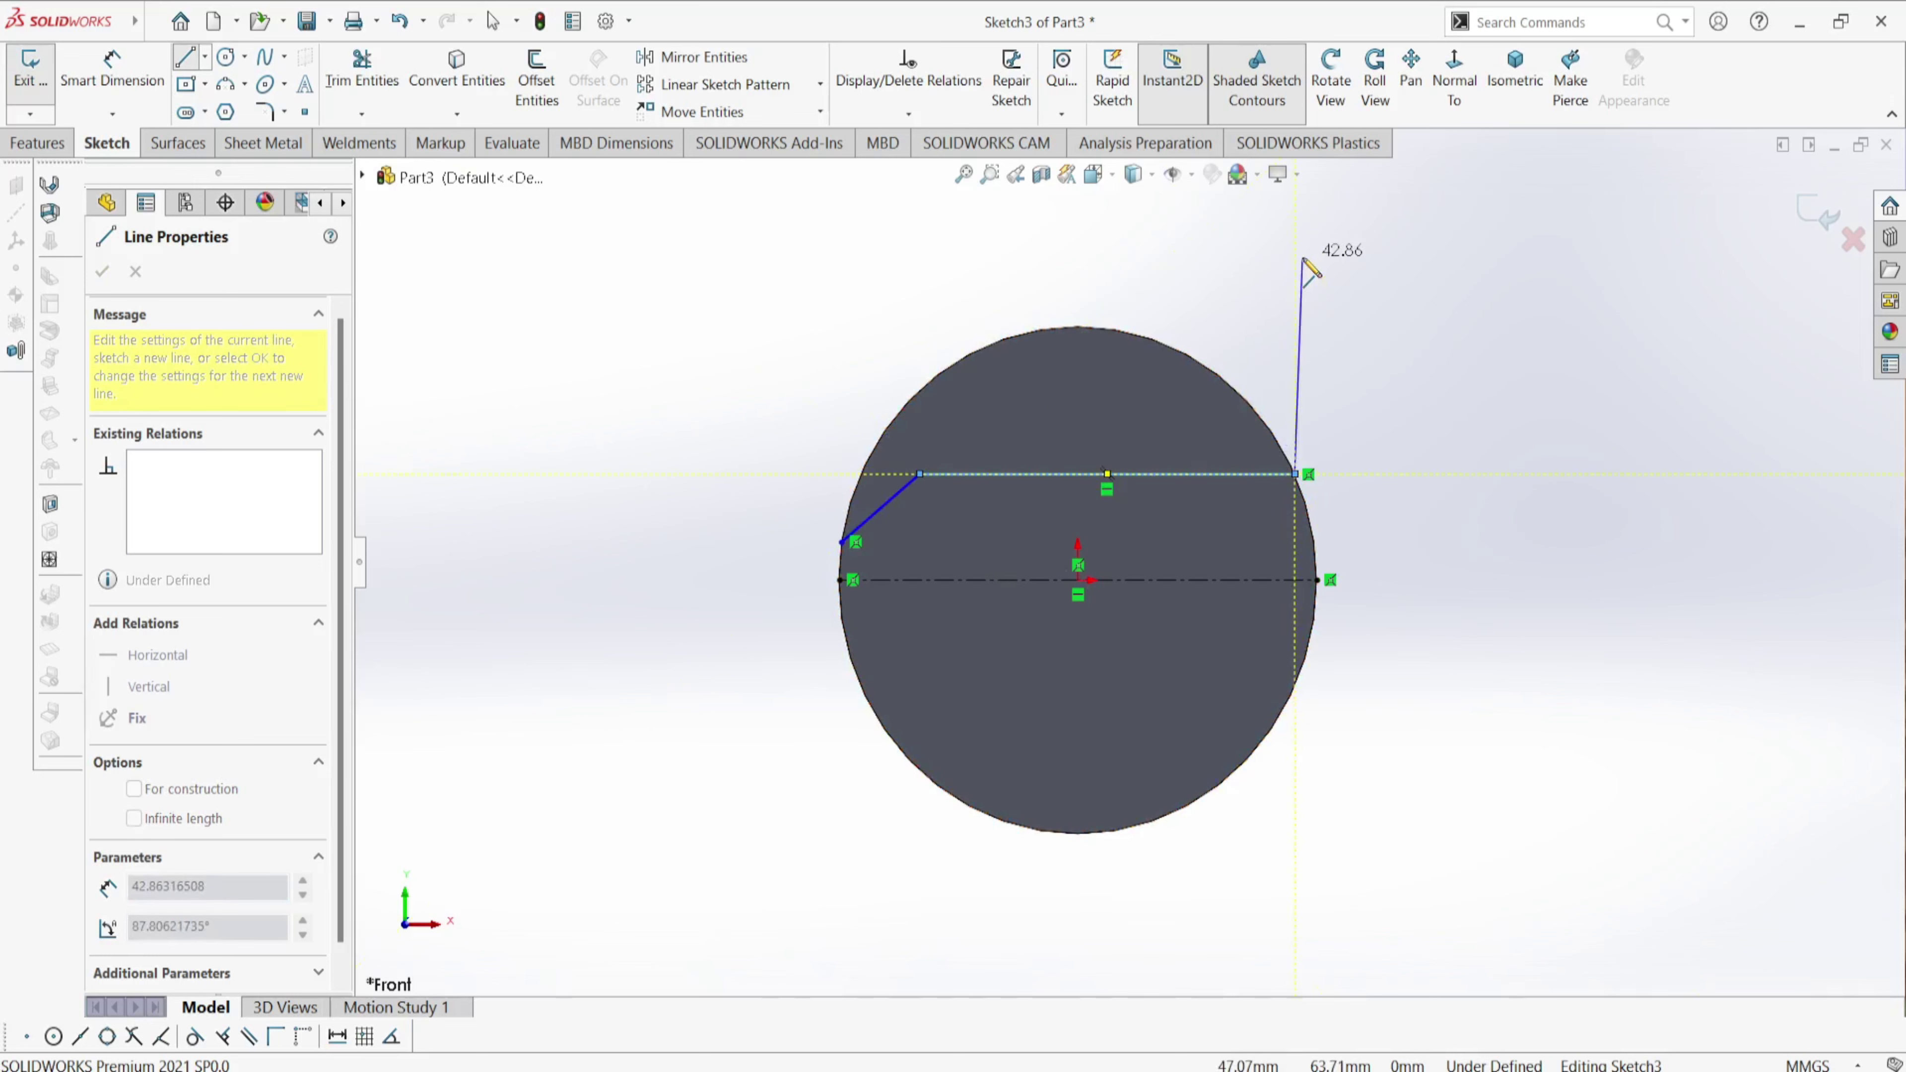
left_click(1294, 201)
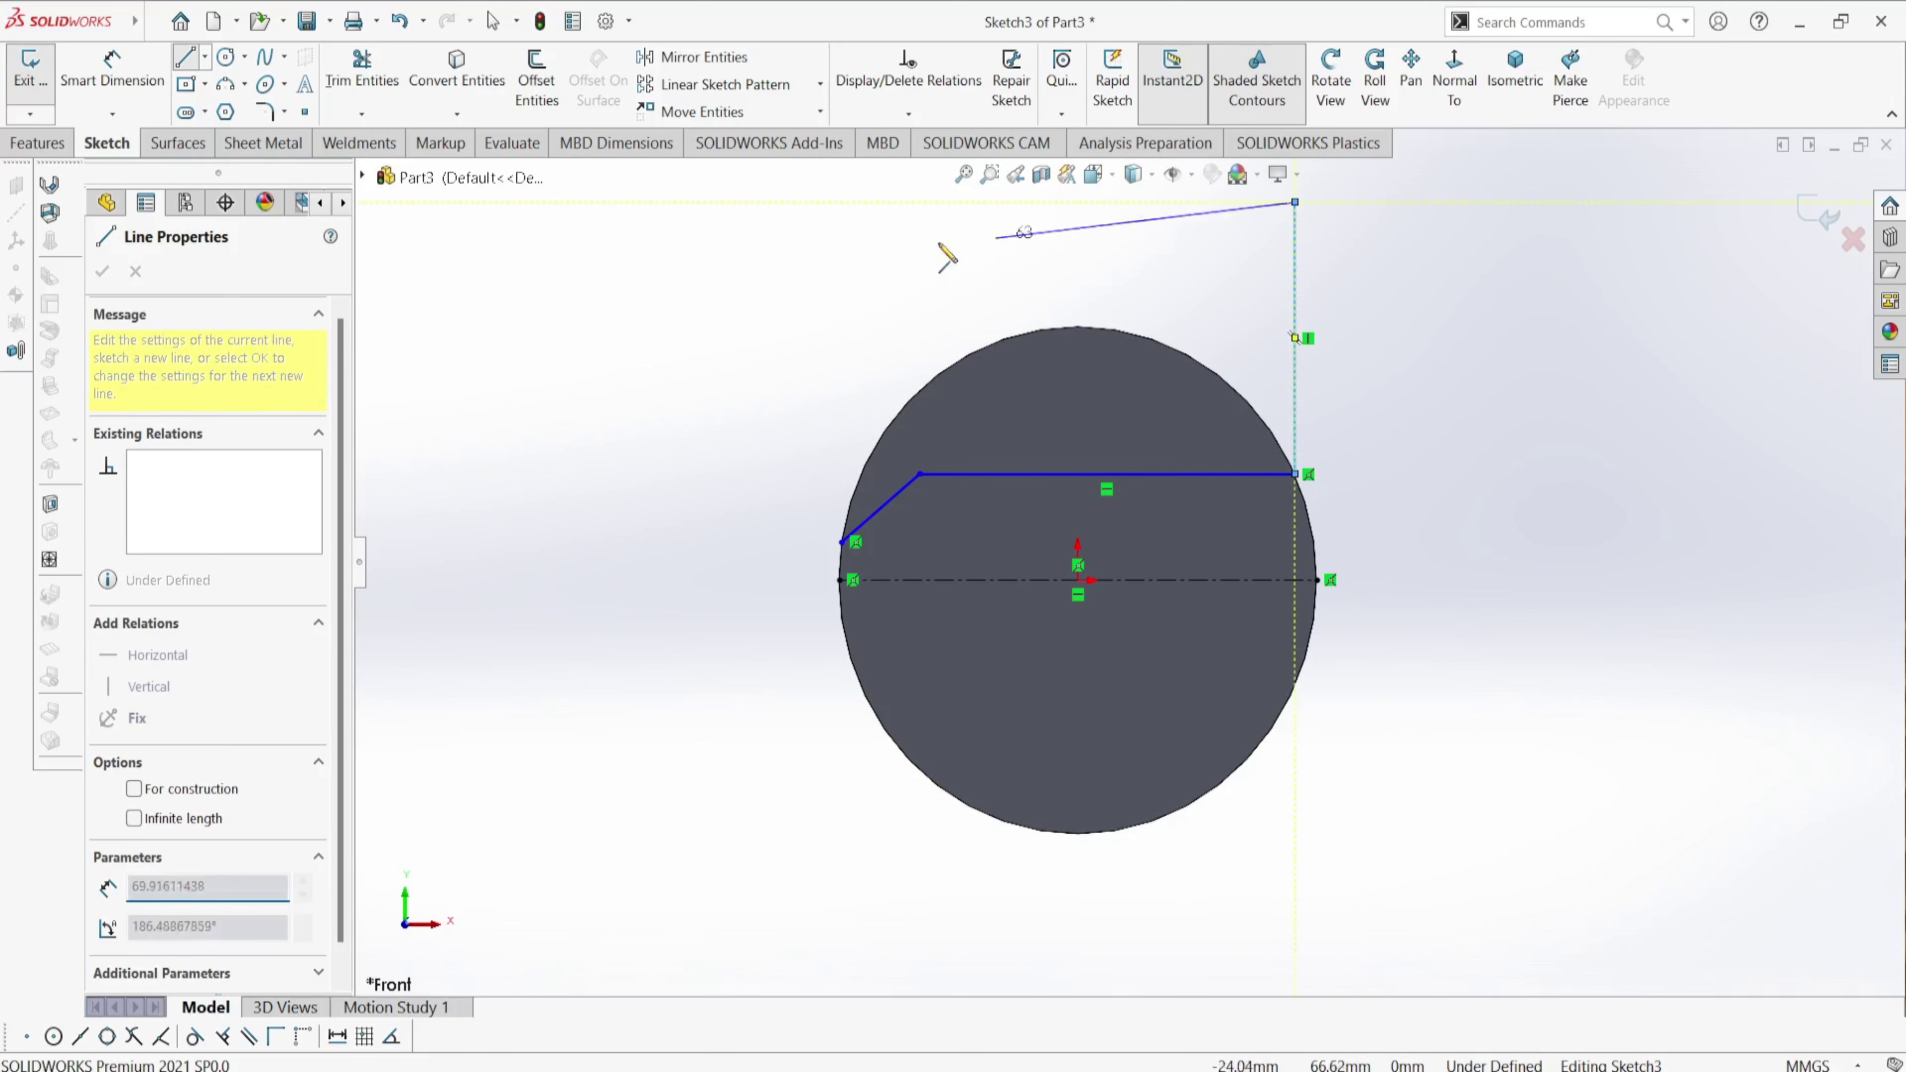
left_click(841, 201)
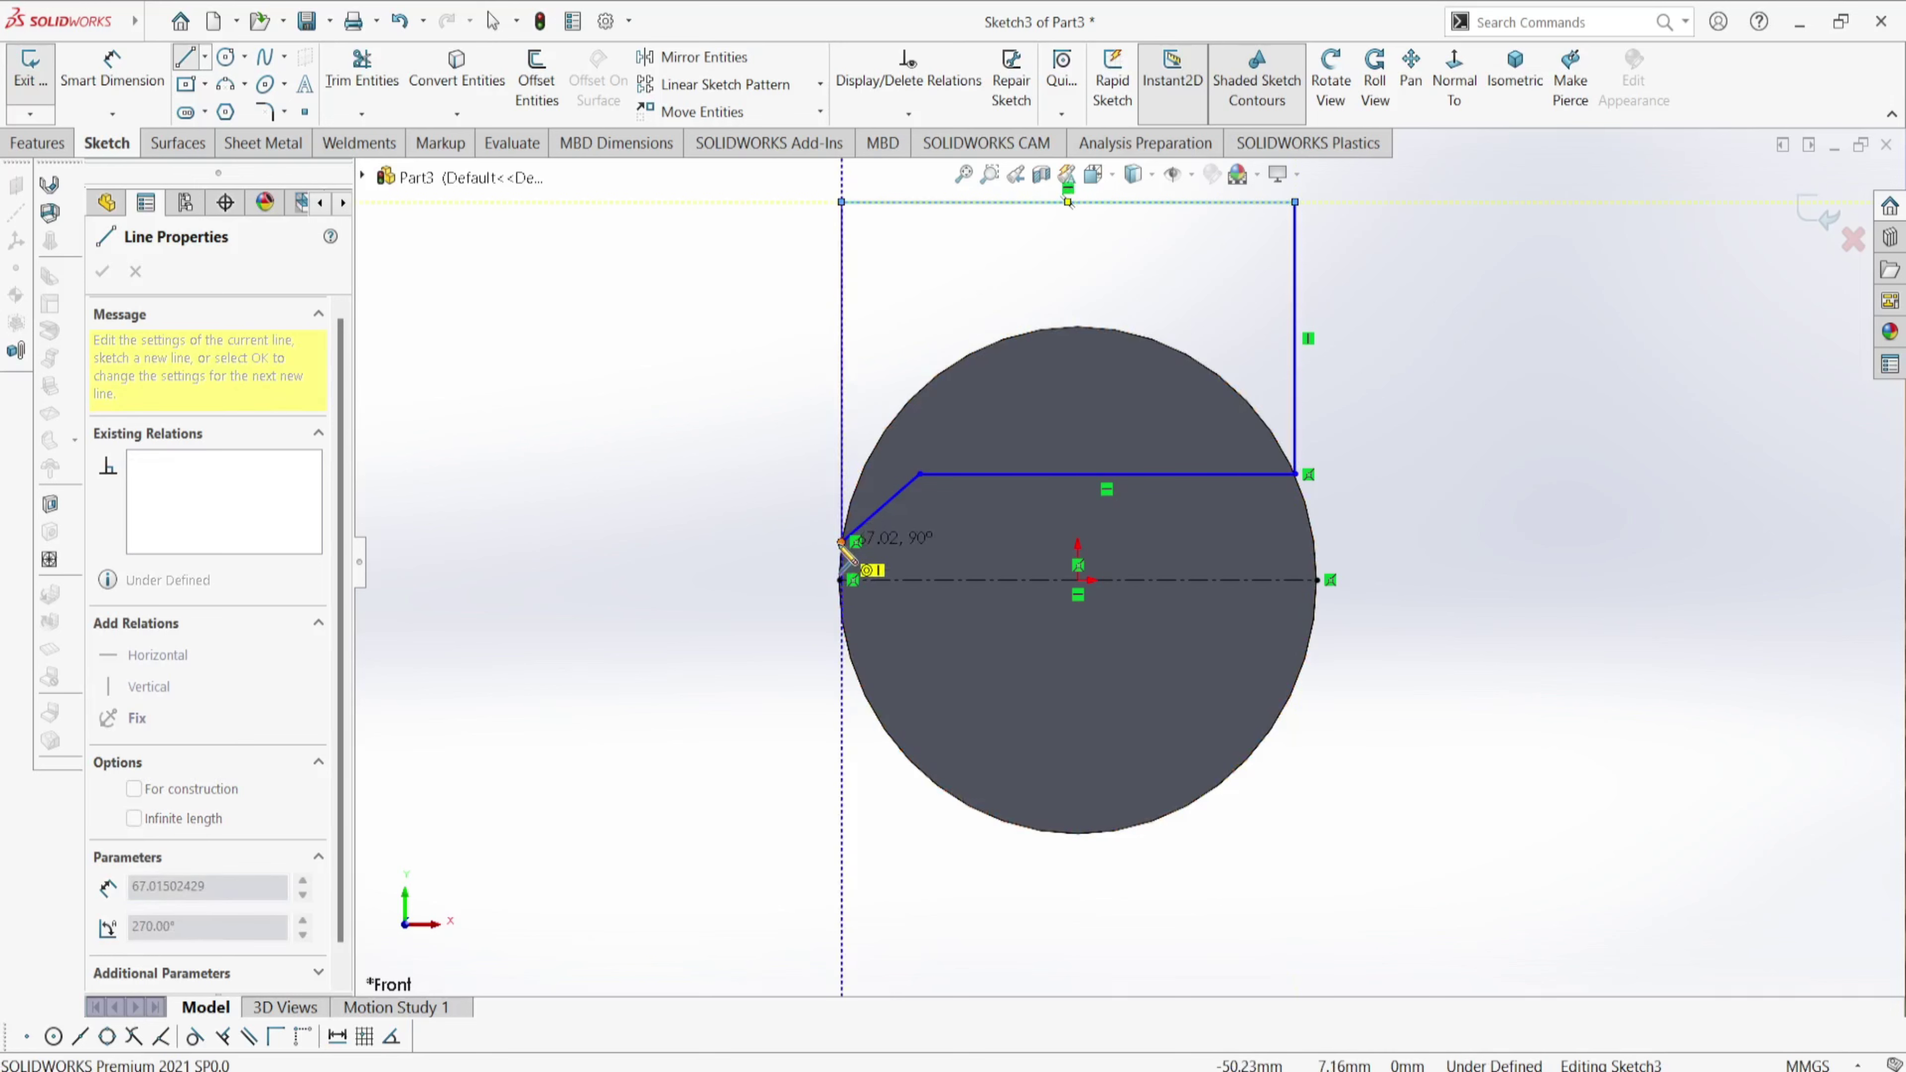
left_click(842, 541)
key("Escape")
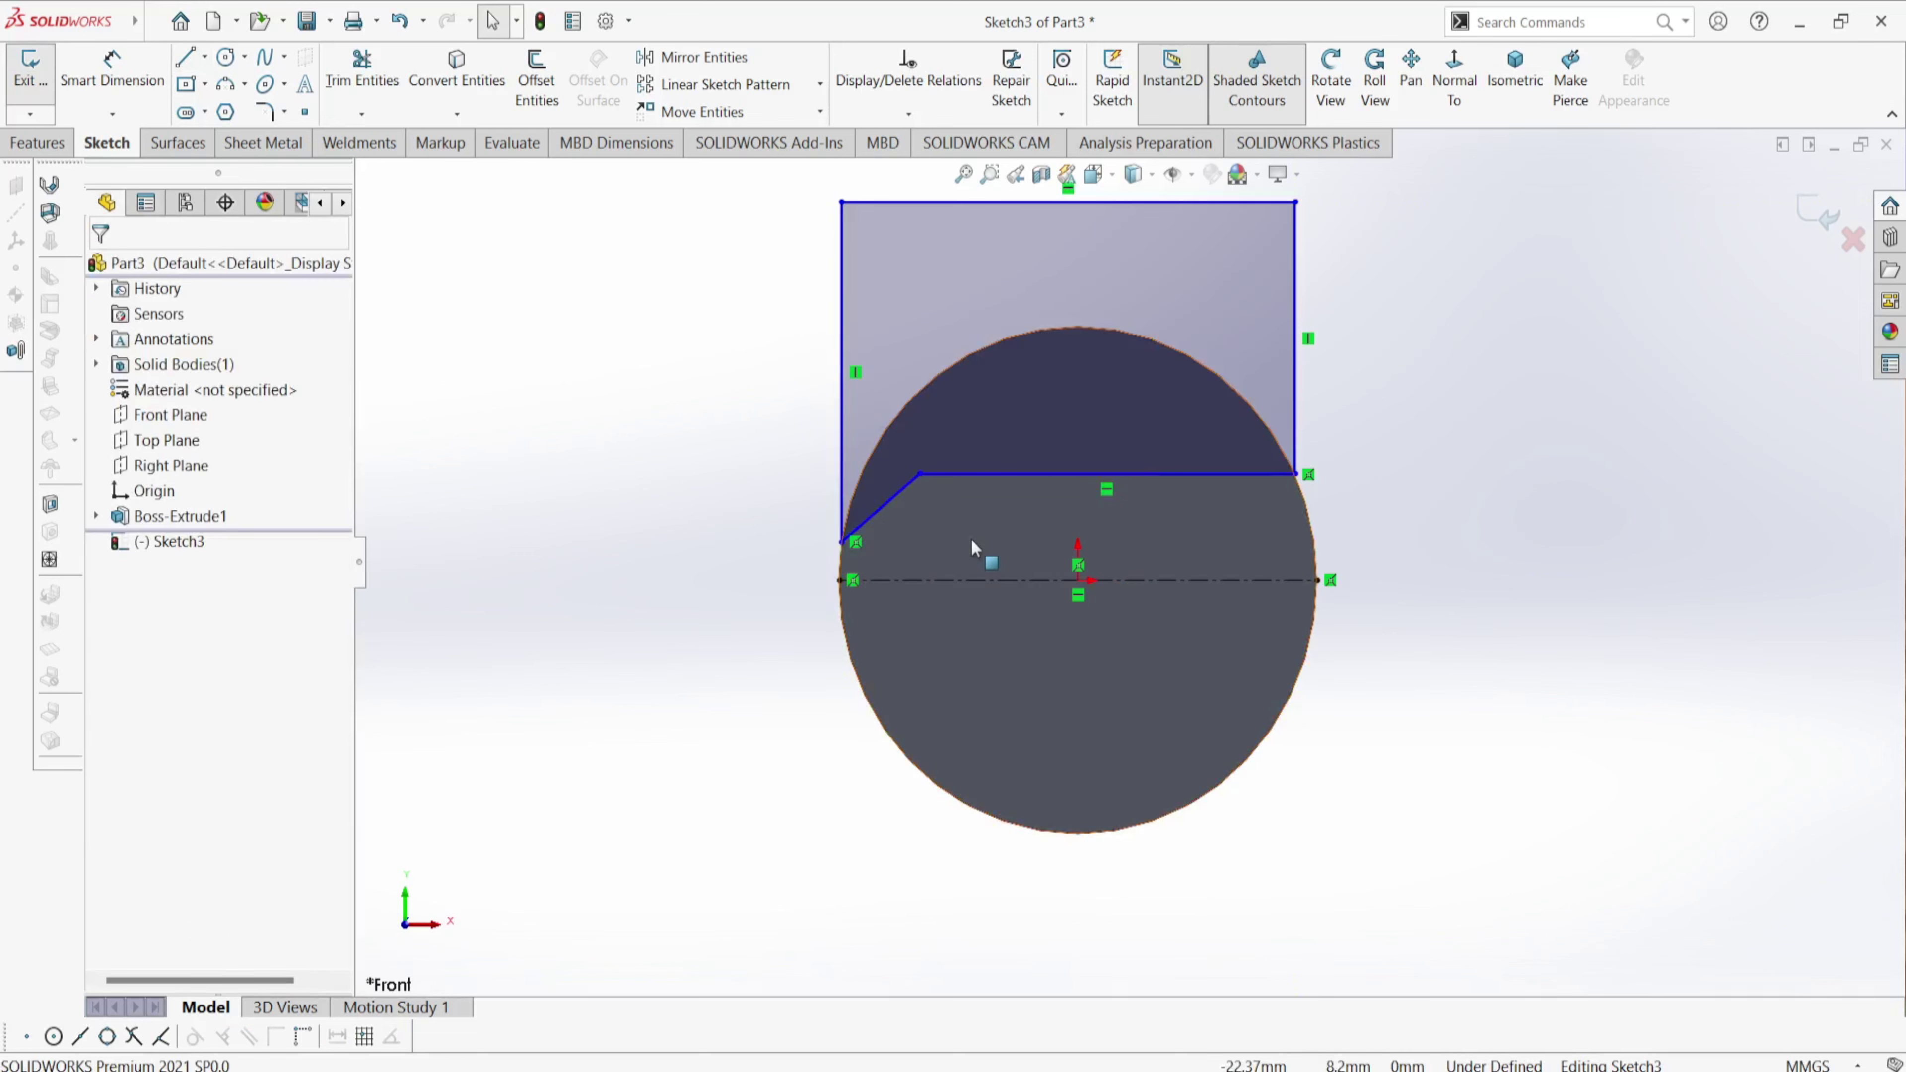
- Dimension the distance between the profile's horizontal base line and the centerline as 20 mm
left_click(150, 81)
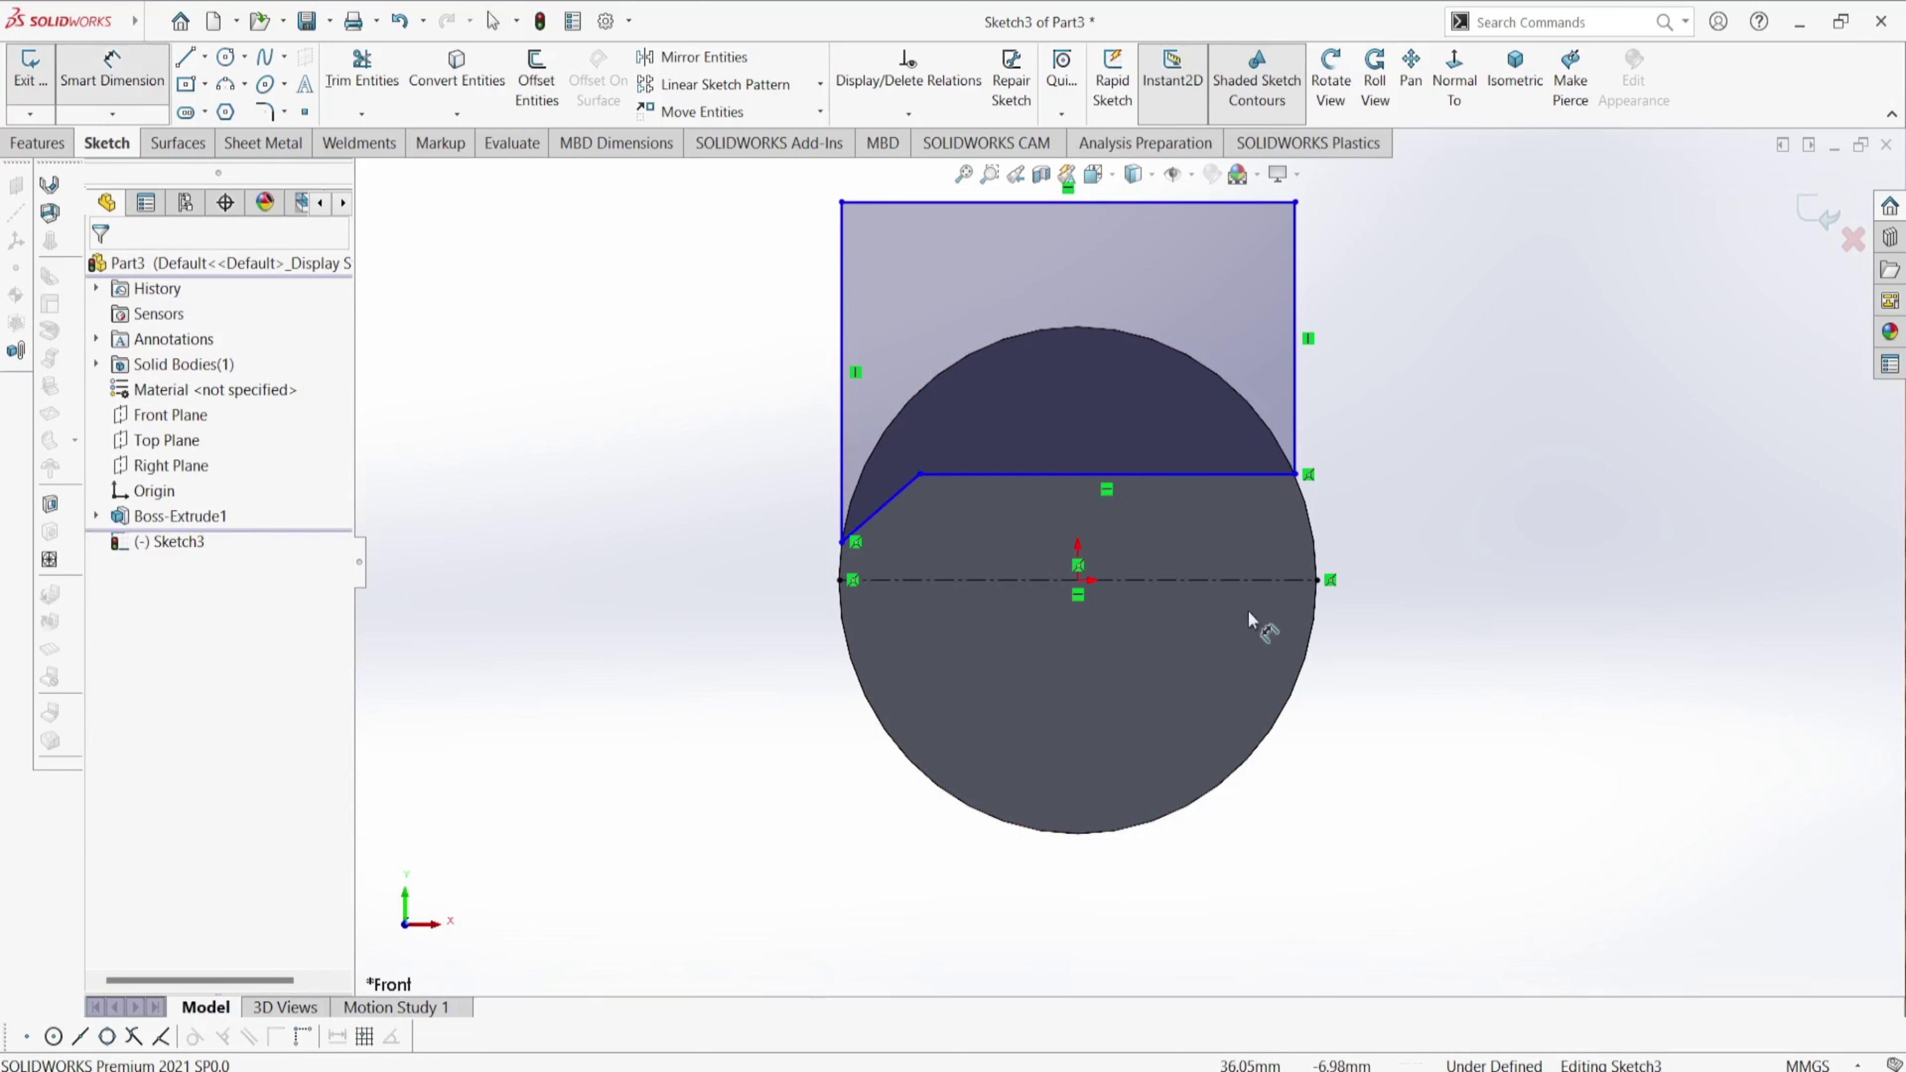
left_click(1174, 475)
left_click(1160, 581)
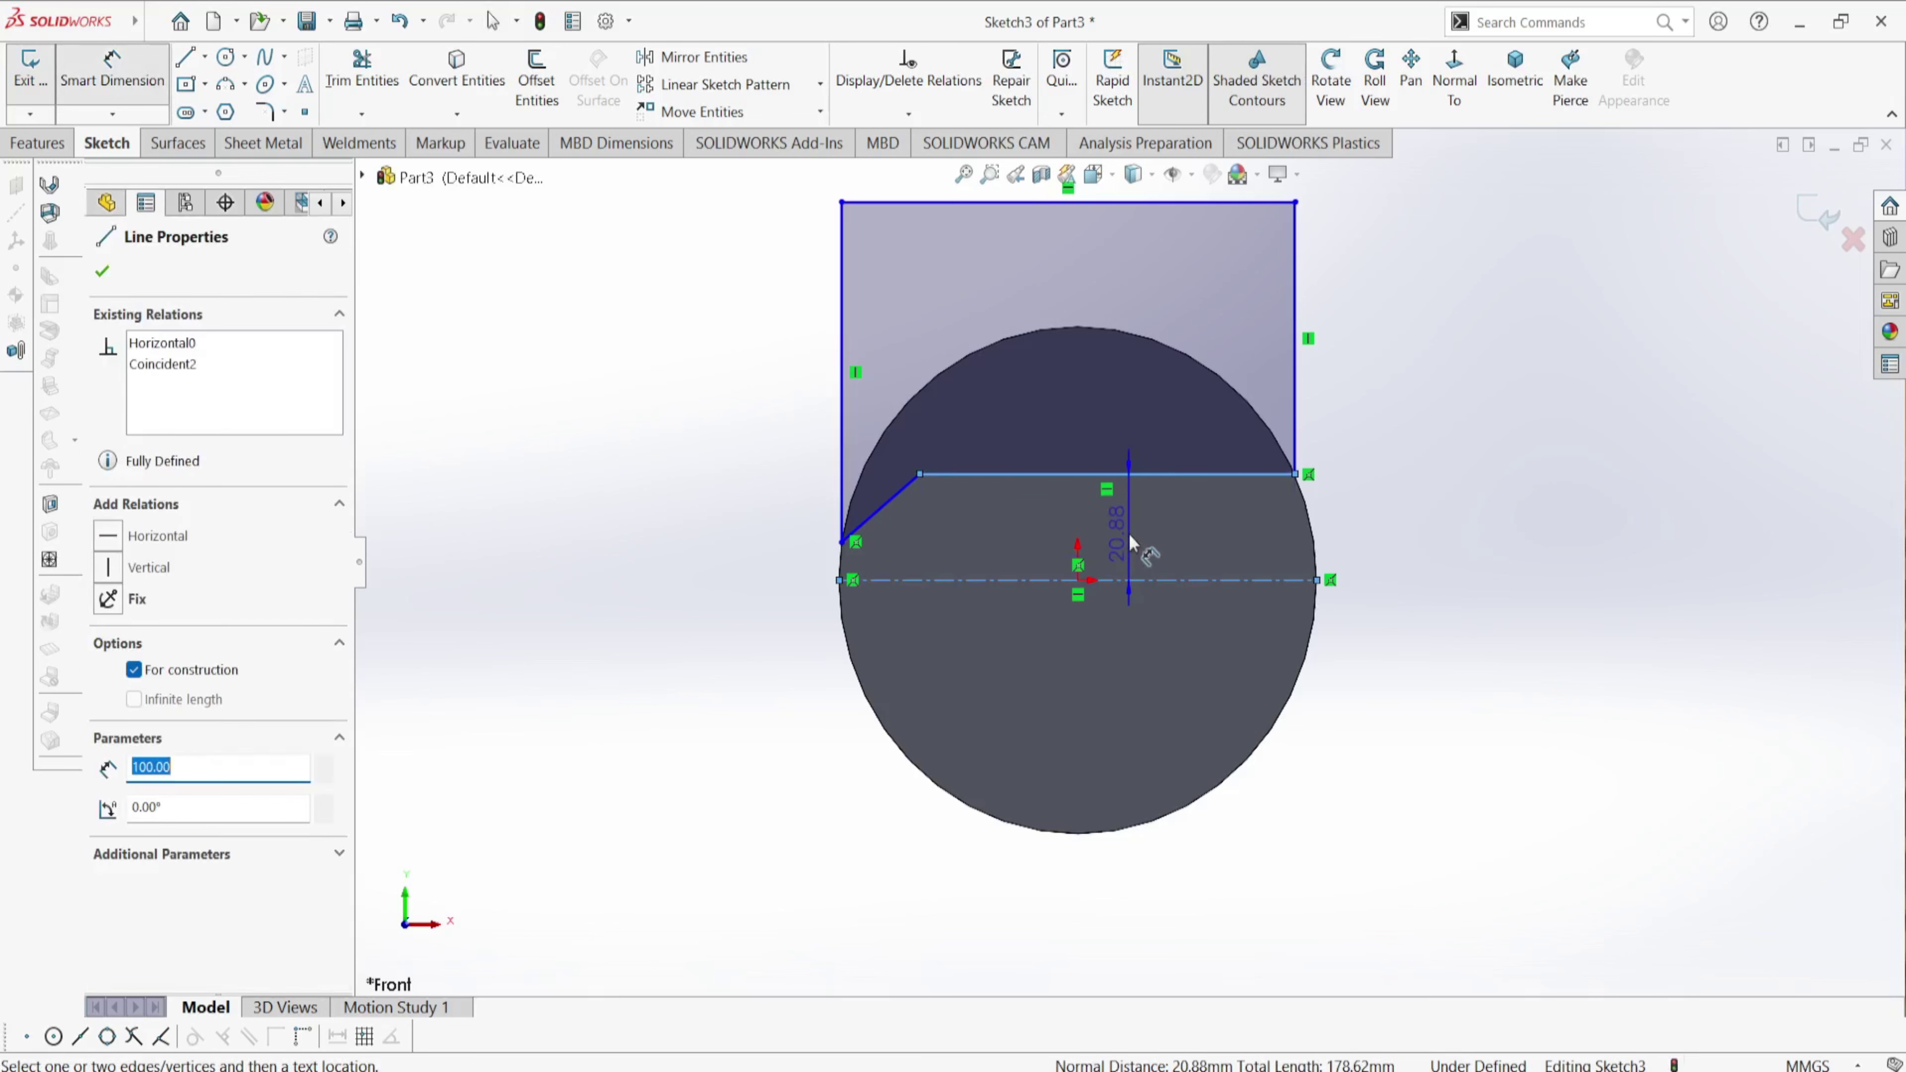
left_click(1129, 538)
type("15")
key("Return")
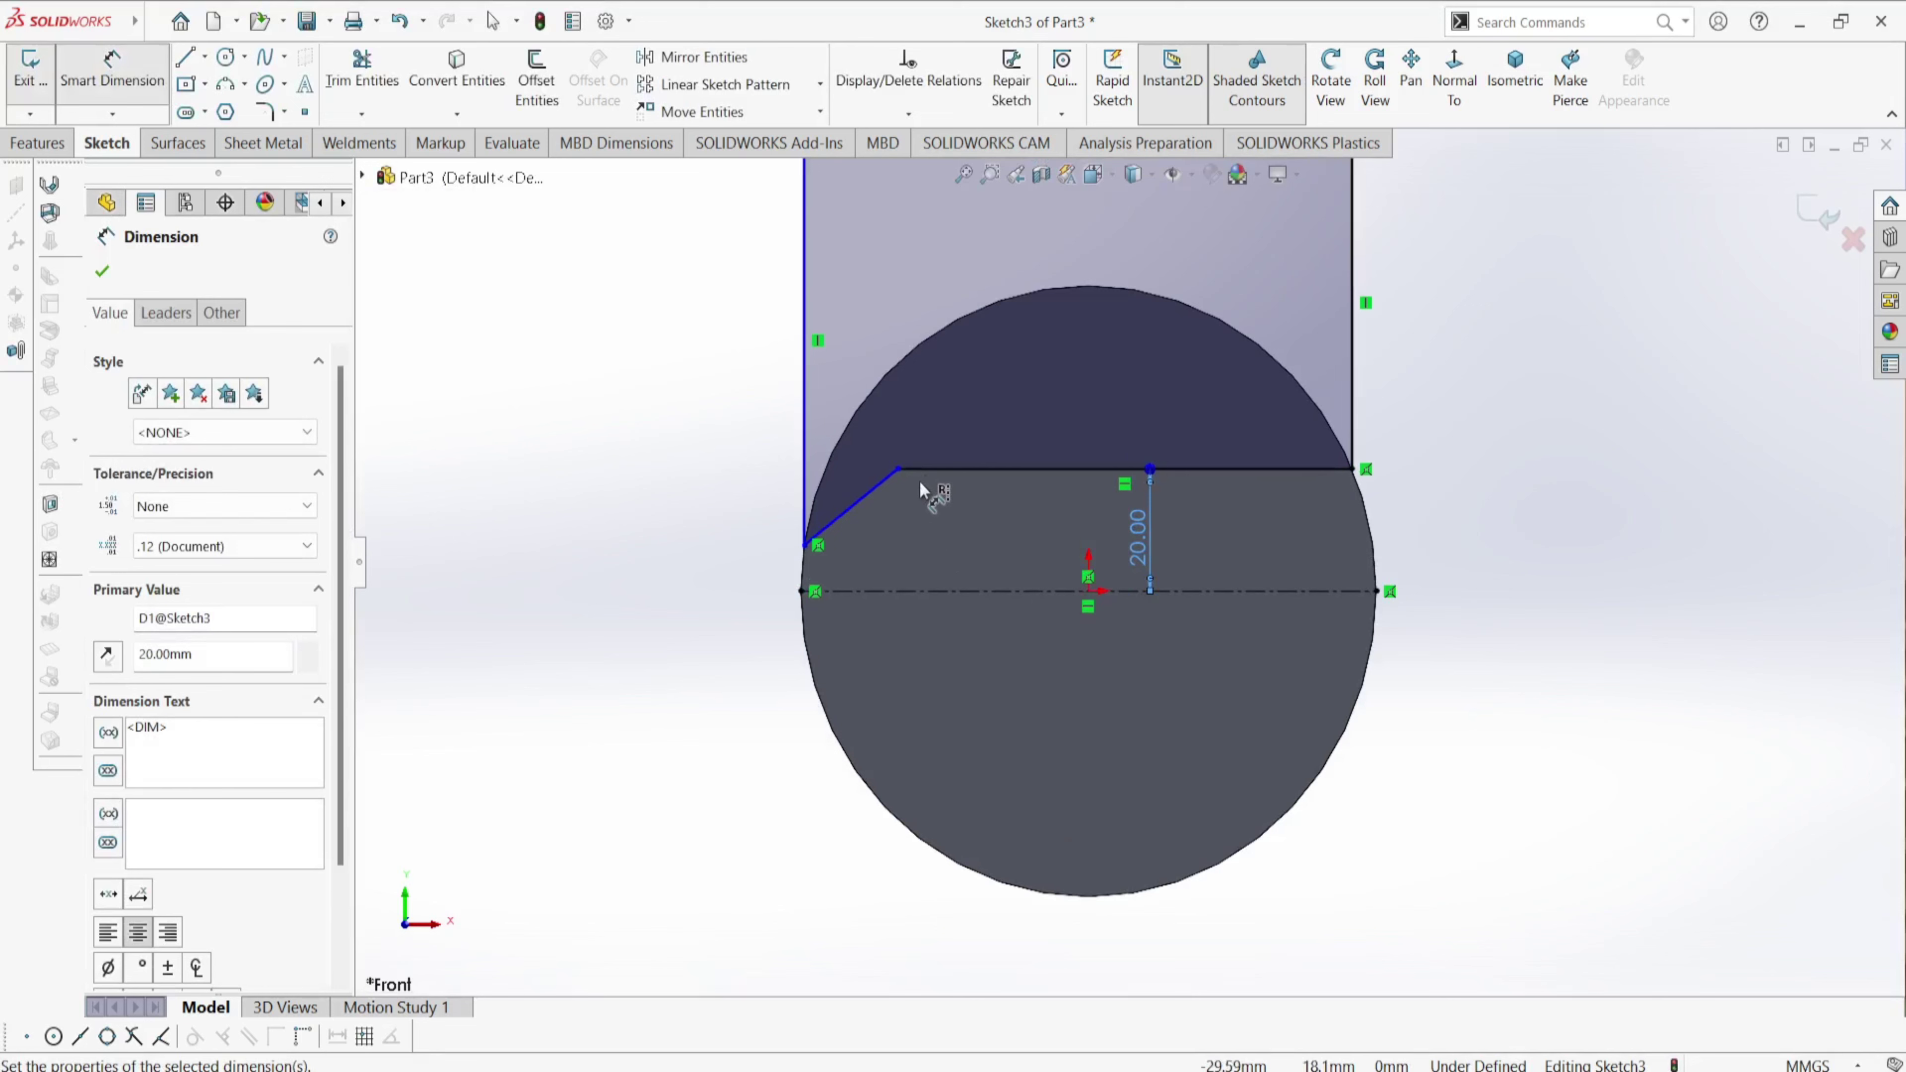
- Dimension the angle between the short sloped line and the horizontal base line as 45 degrees
left_click(934, 471)
left_click(866, 496)
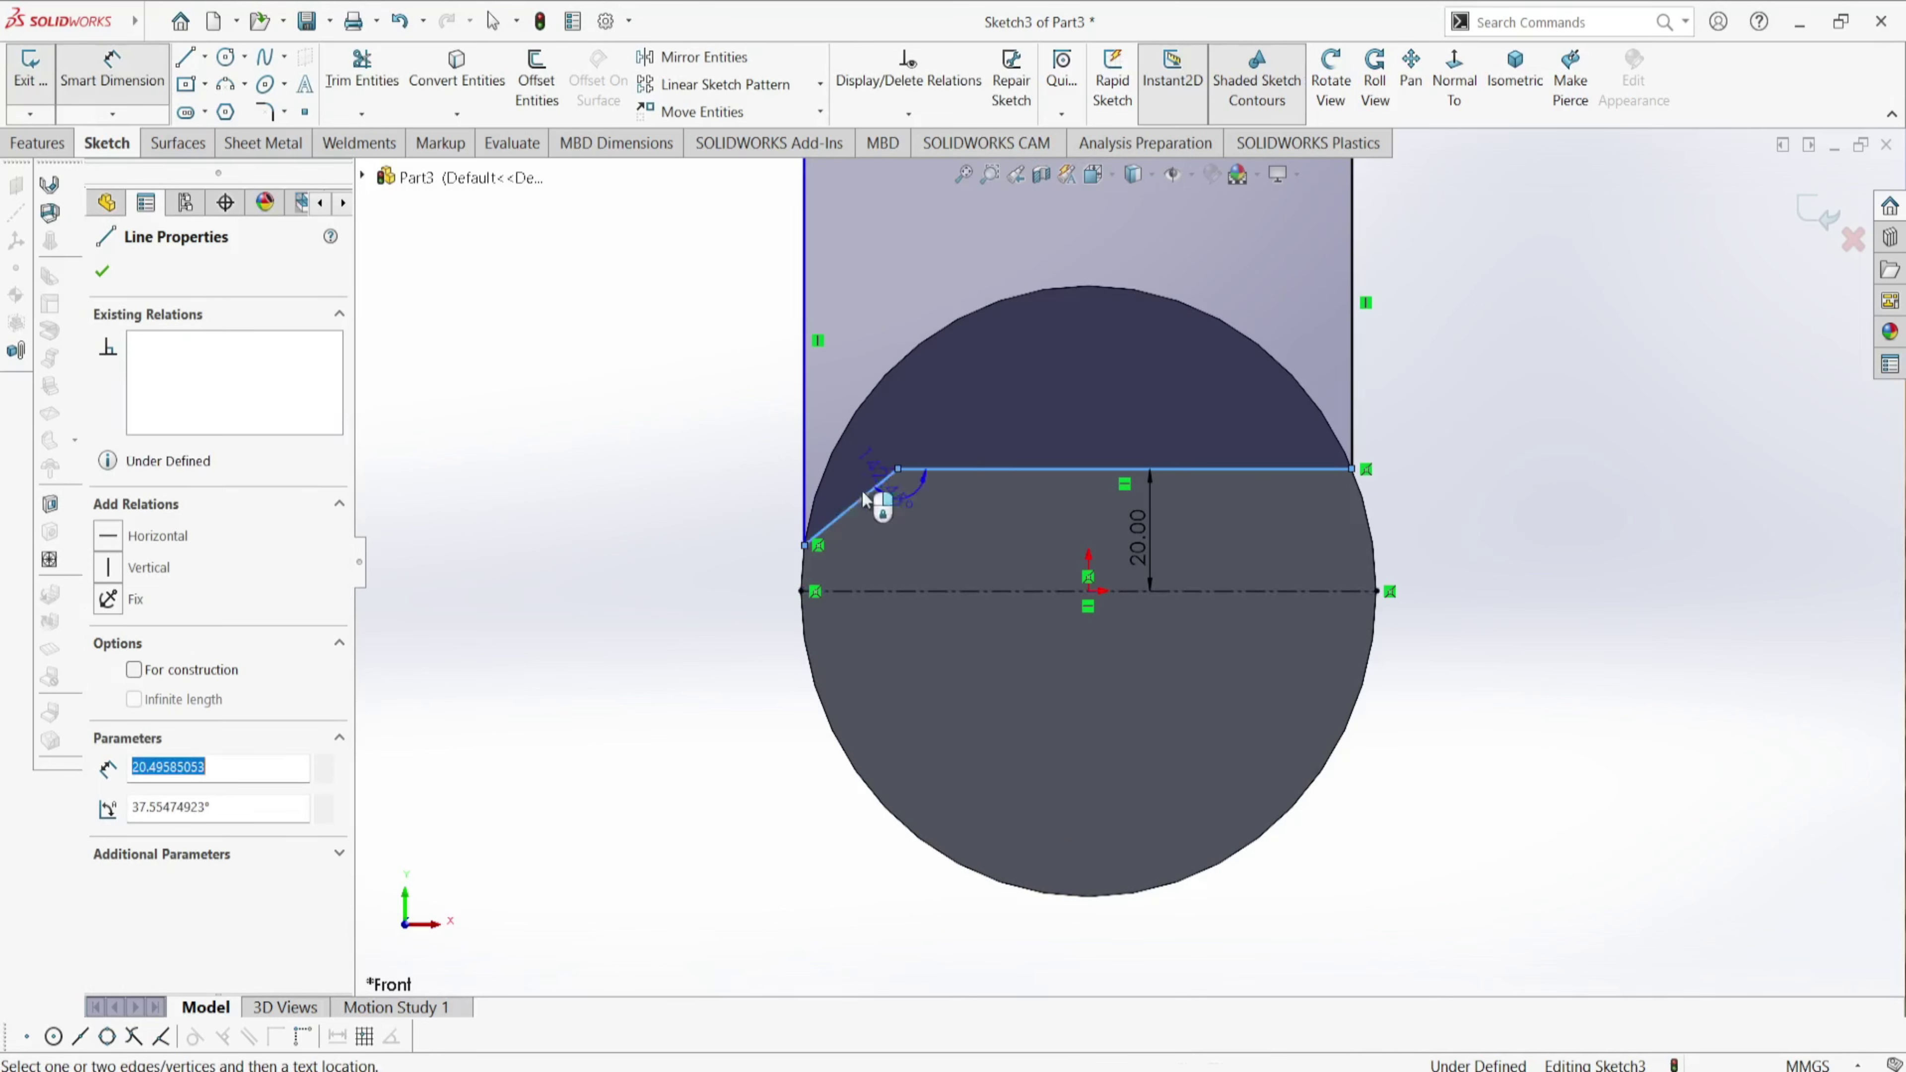
left_click(708, 549)
type("45")
key("Return")
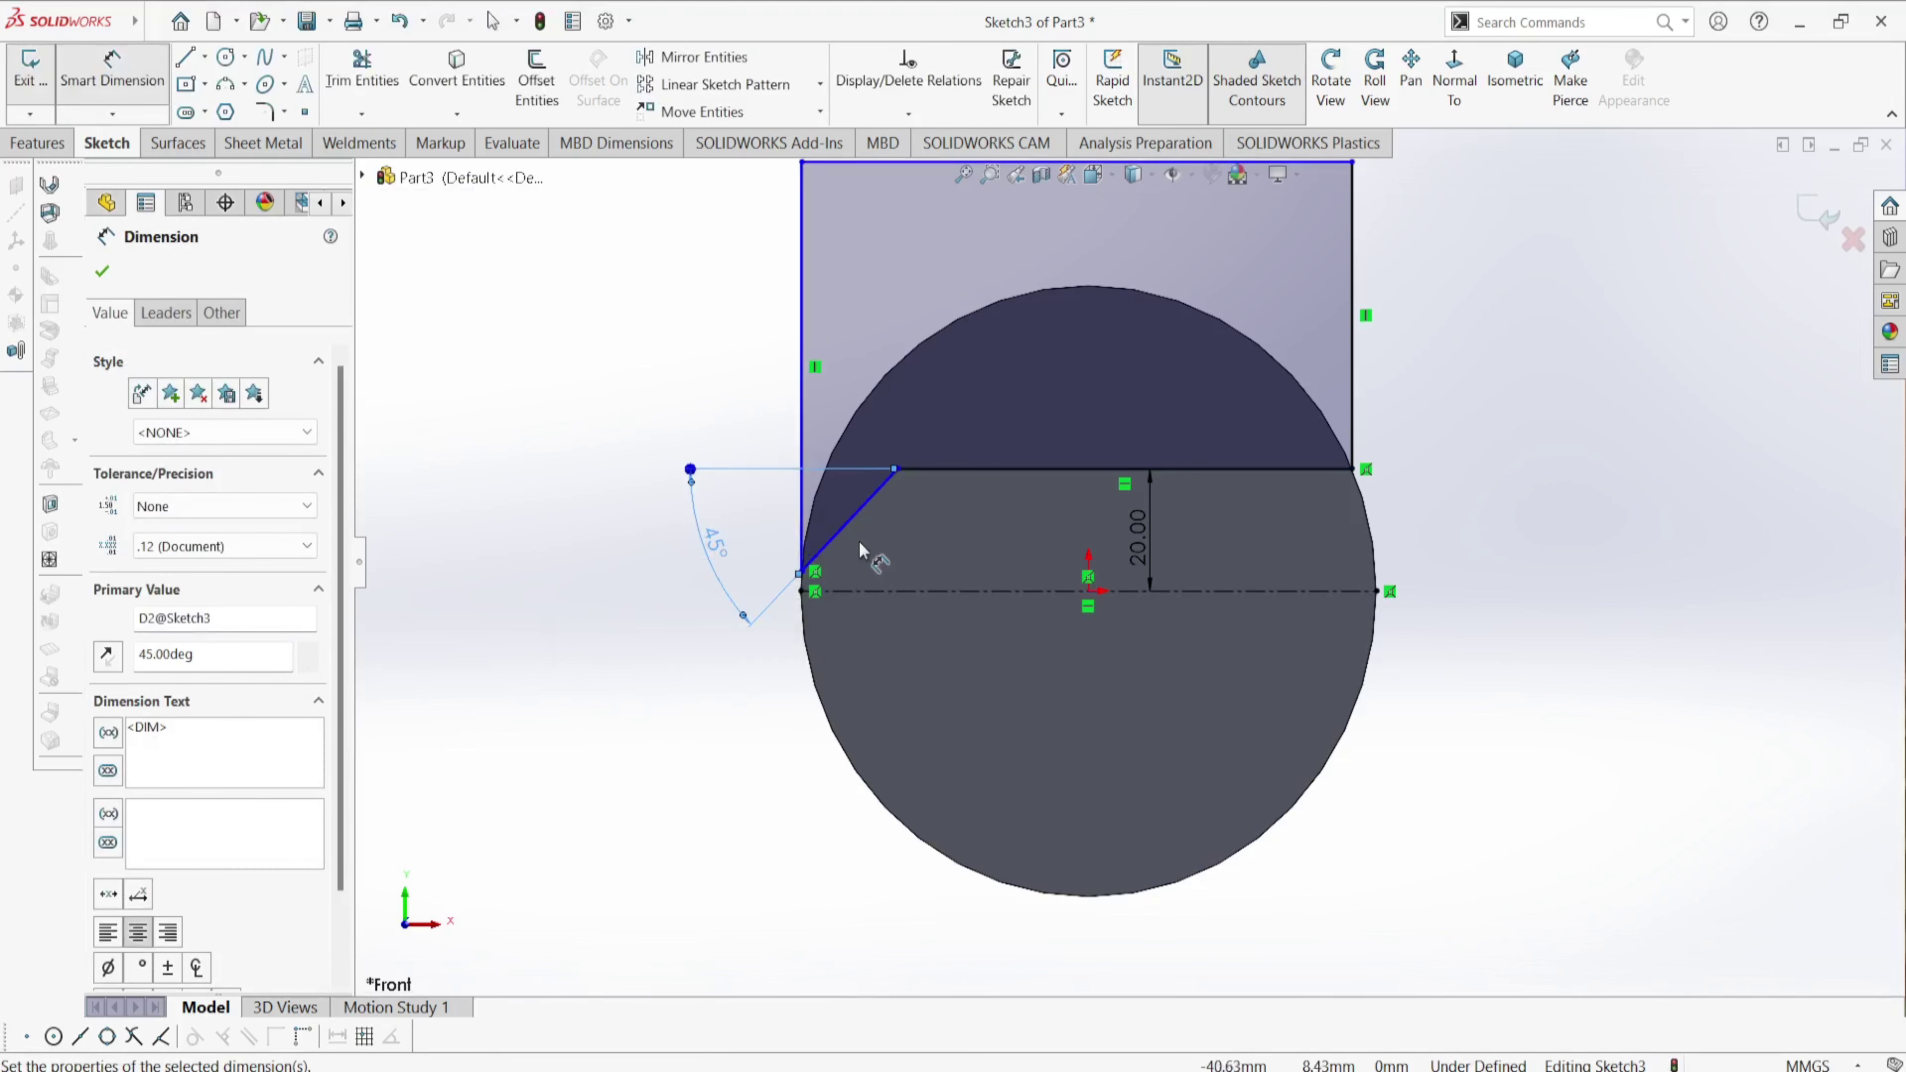
- Dimension the length of the profile's short sloped line as 19.5 mm
scroll(866, 540, "down", 3)
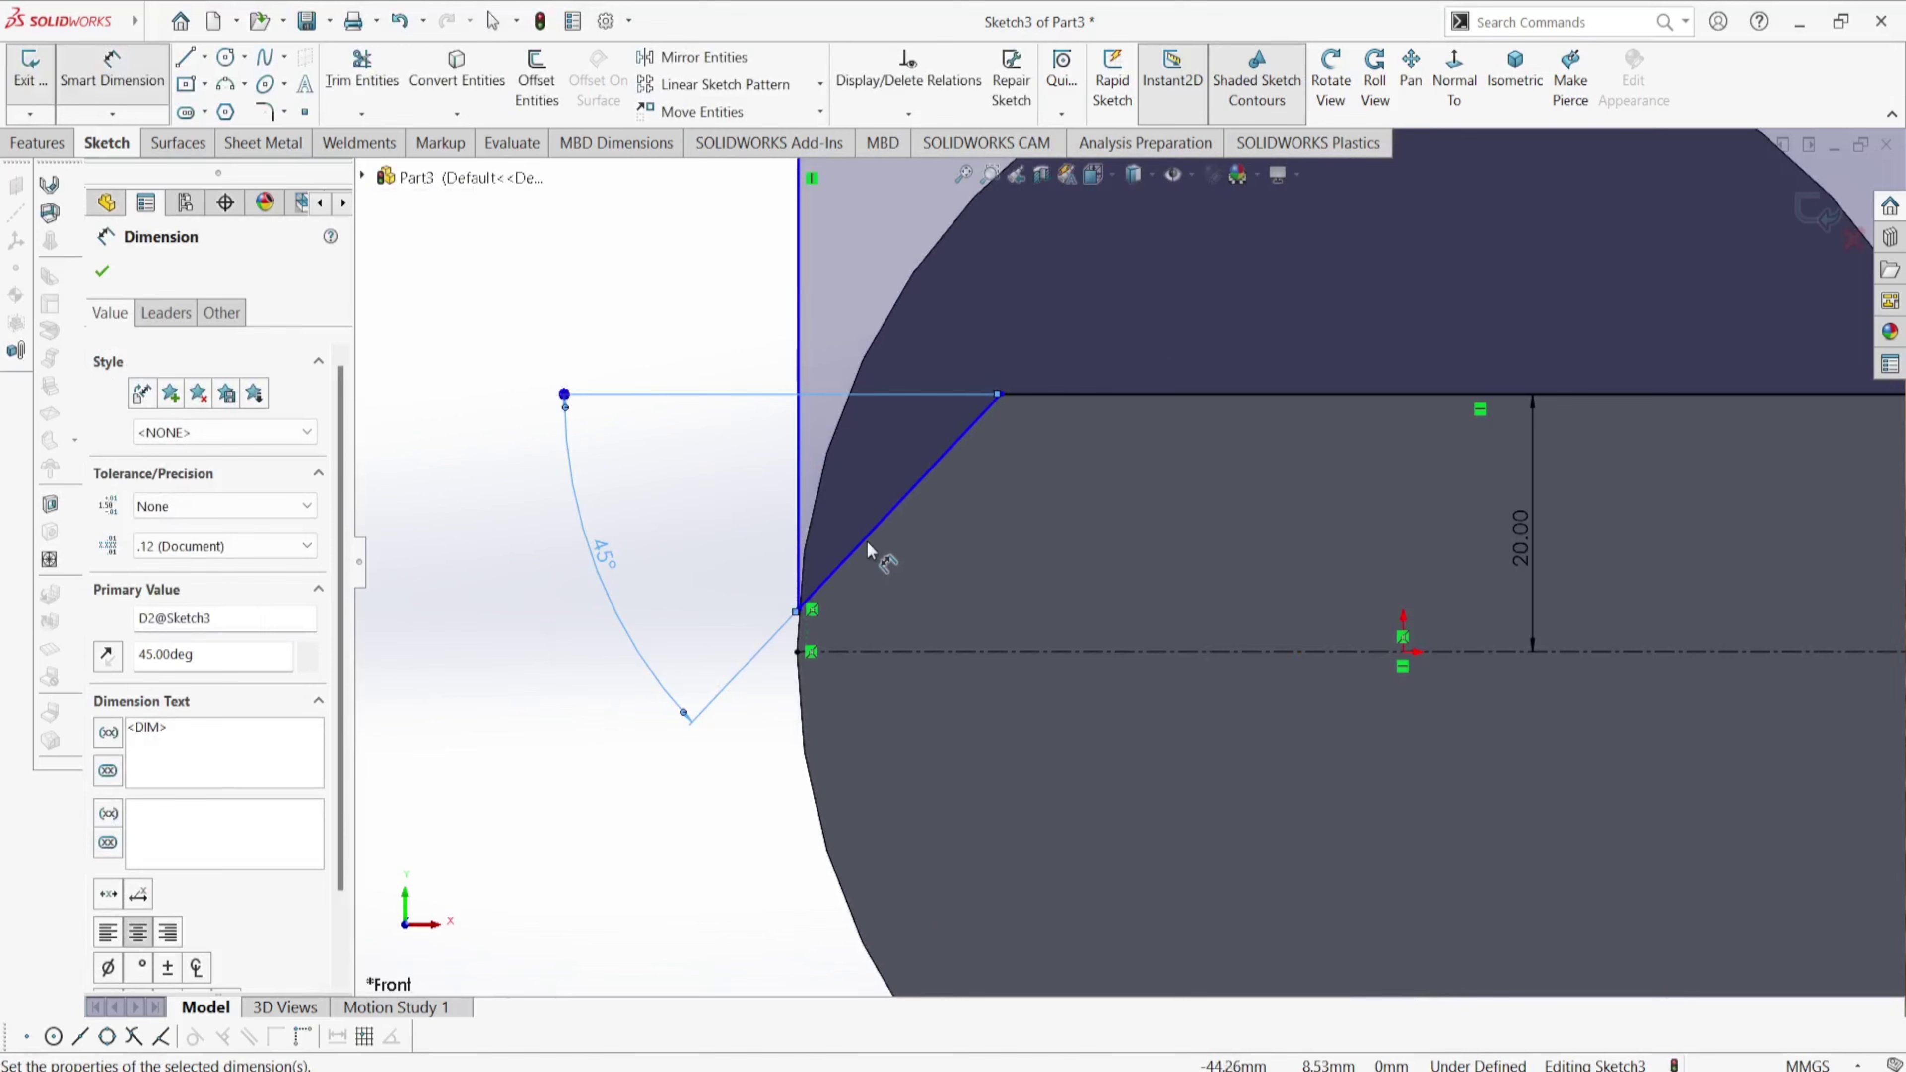
left_click(871, 544)
scroll(728, 427, "up", 2)
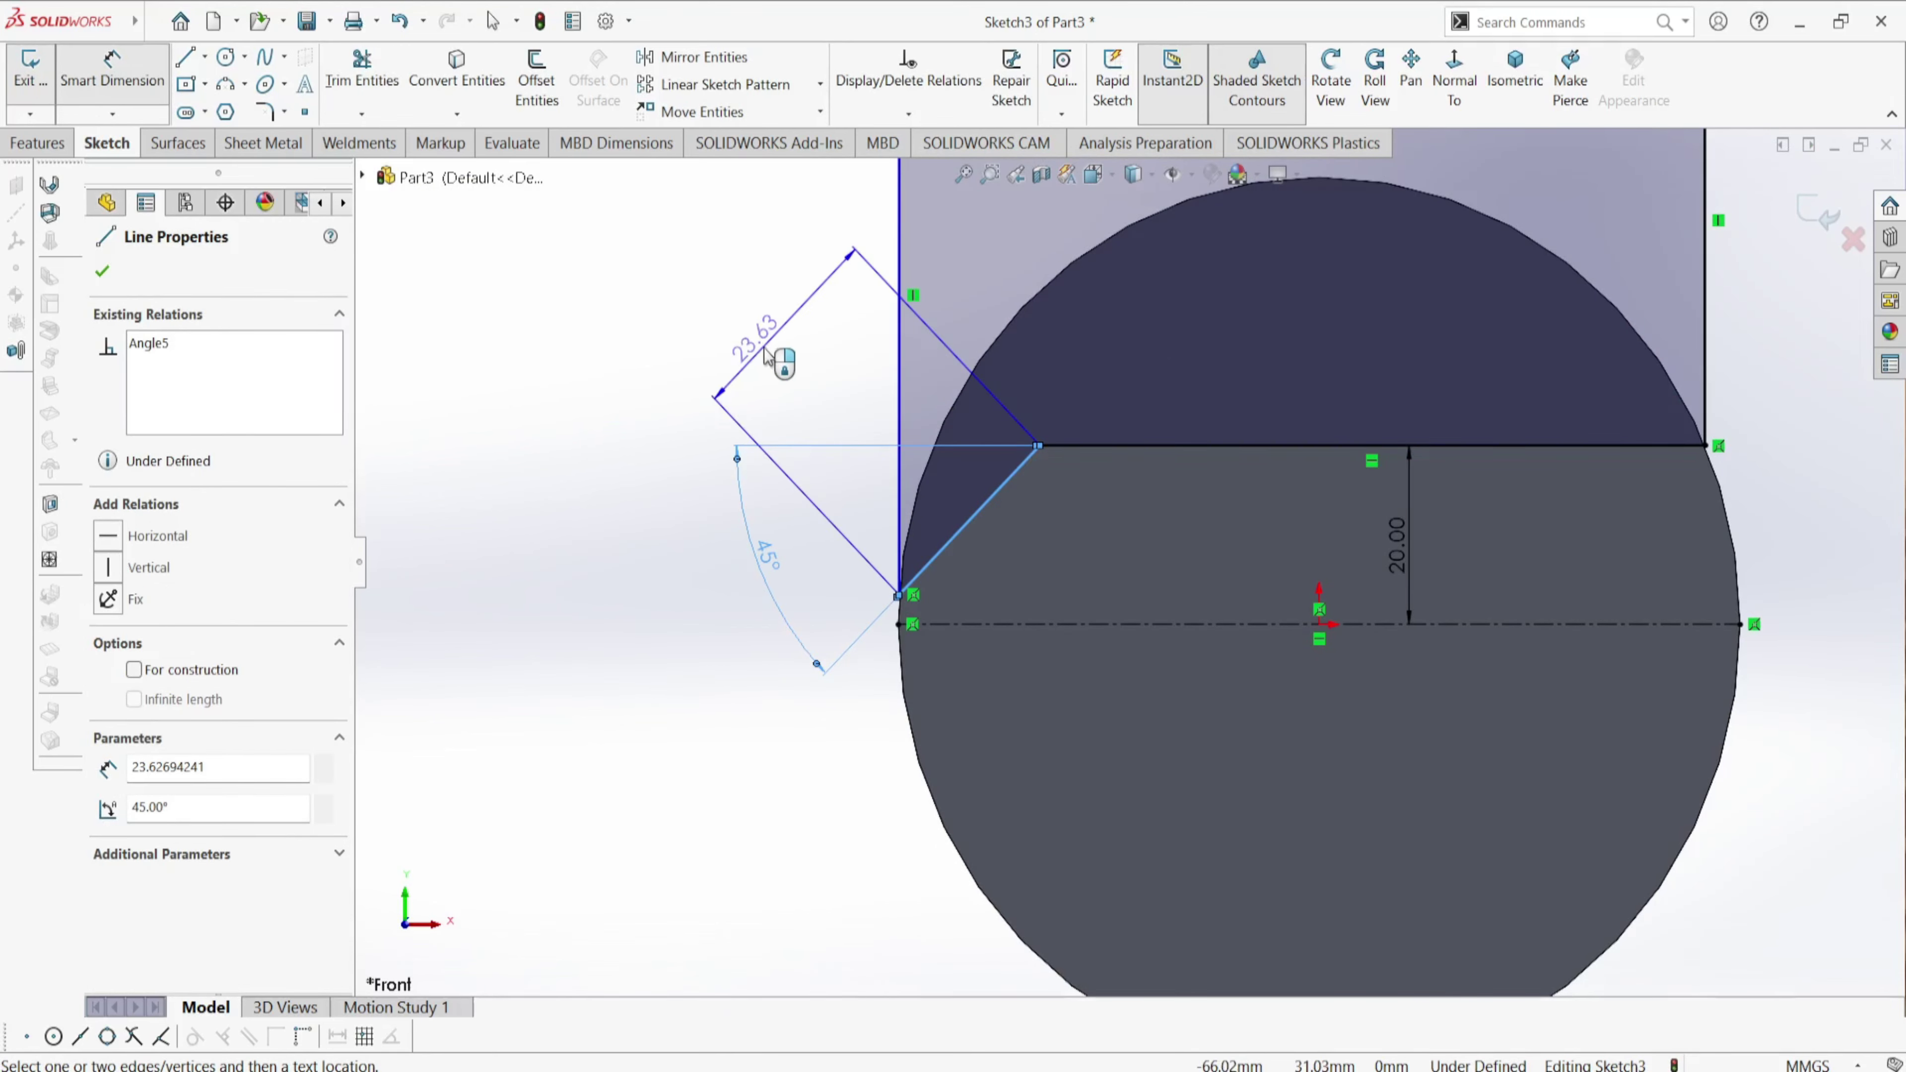
left_click(766, 354)
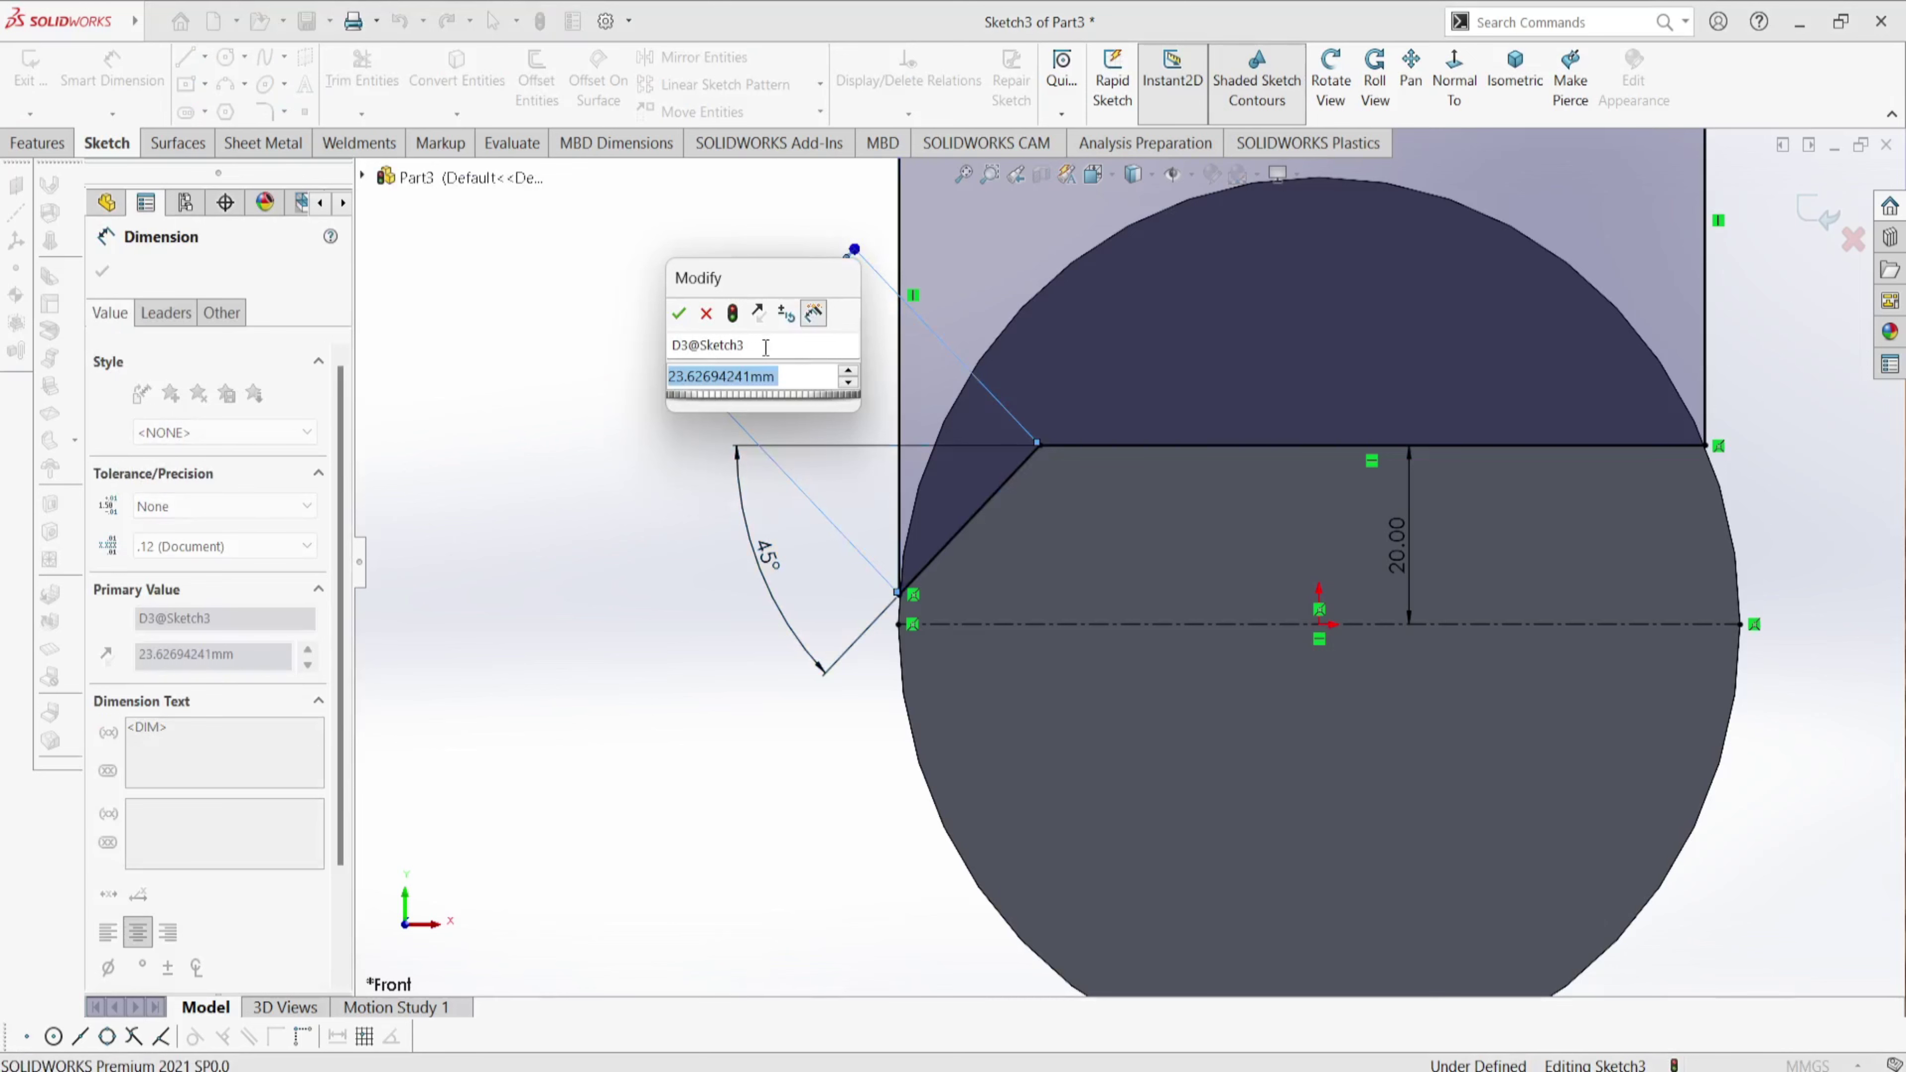
type("19.5")
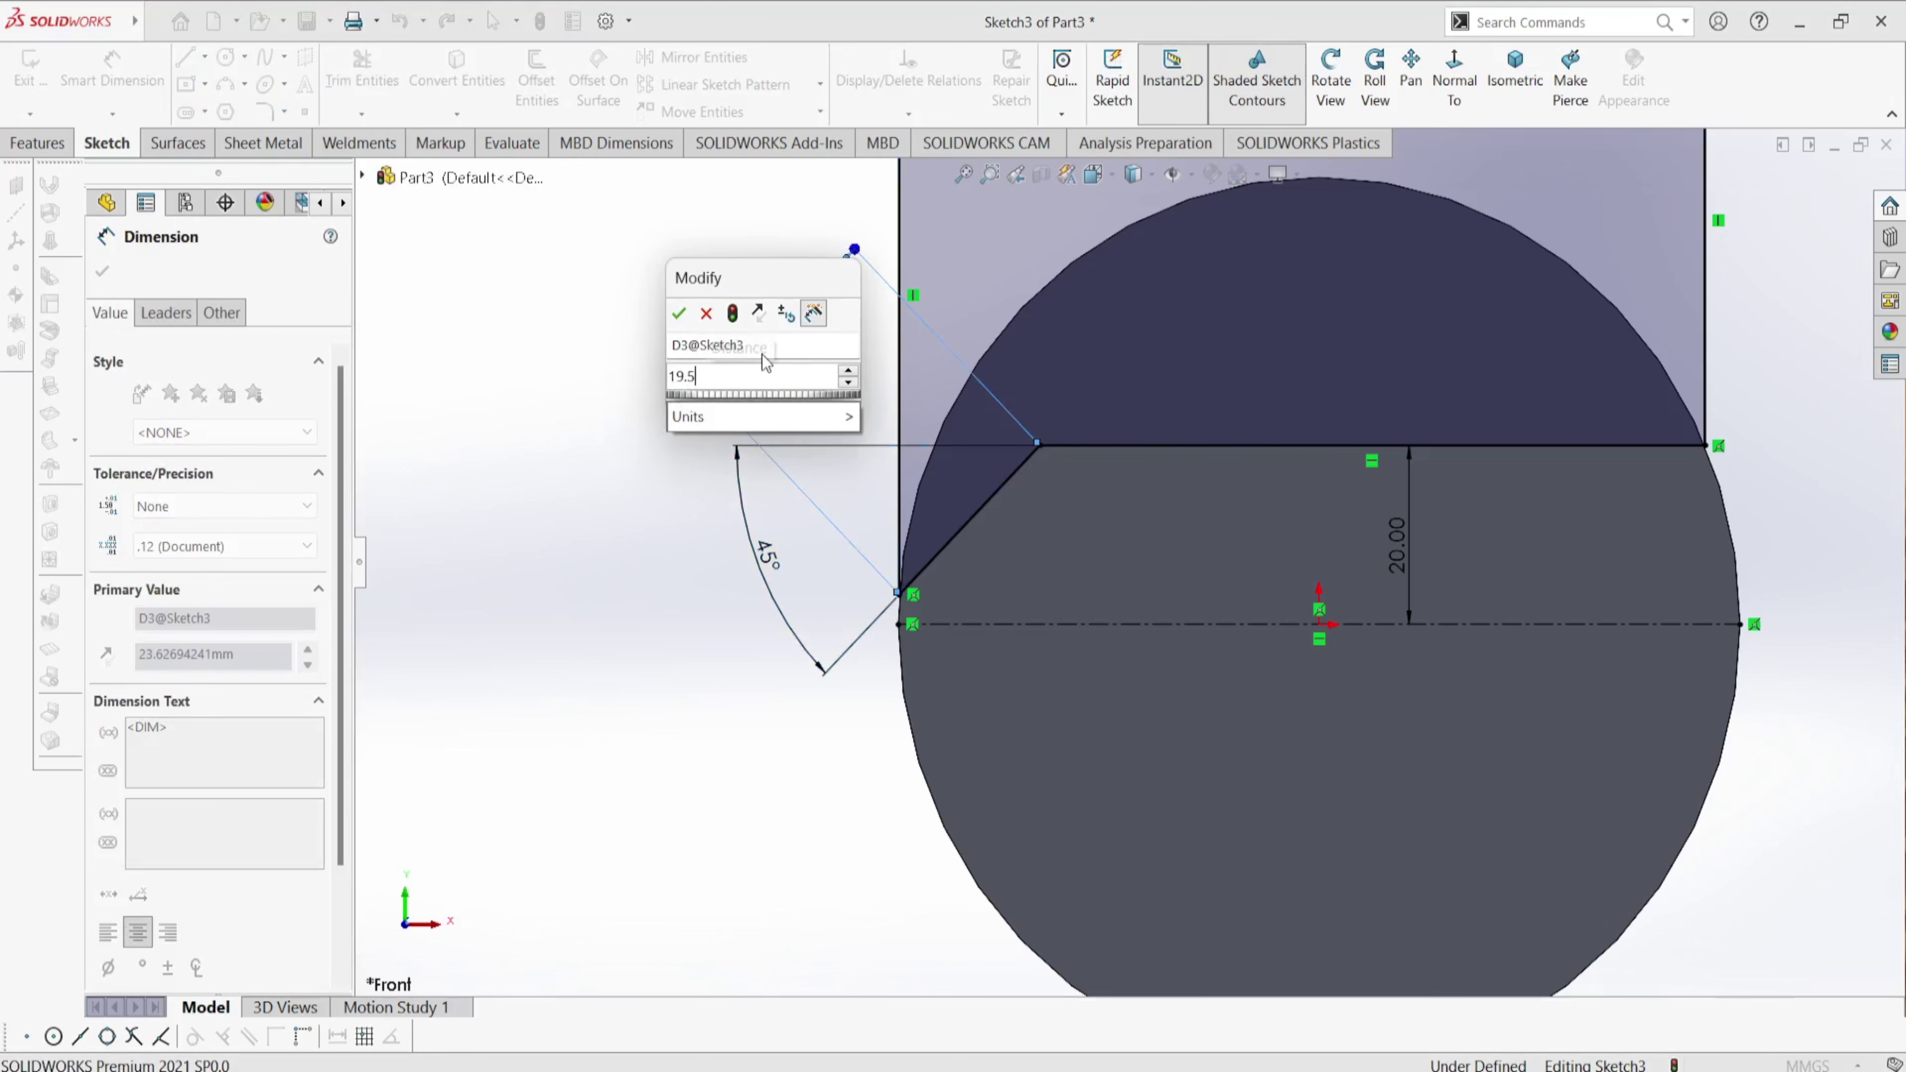
key("Return")
scroll(1064, 494, "up", 4)
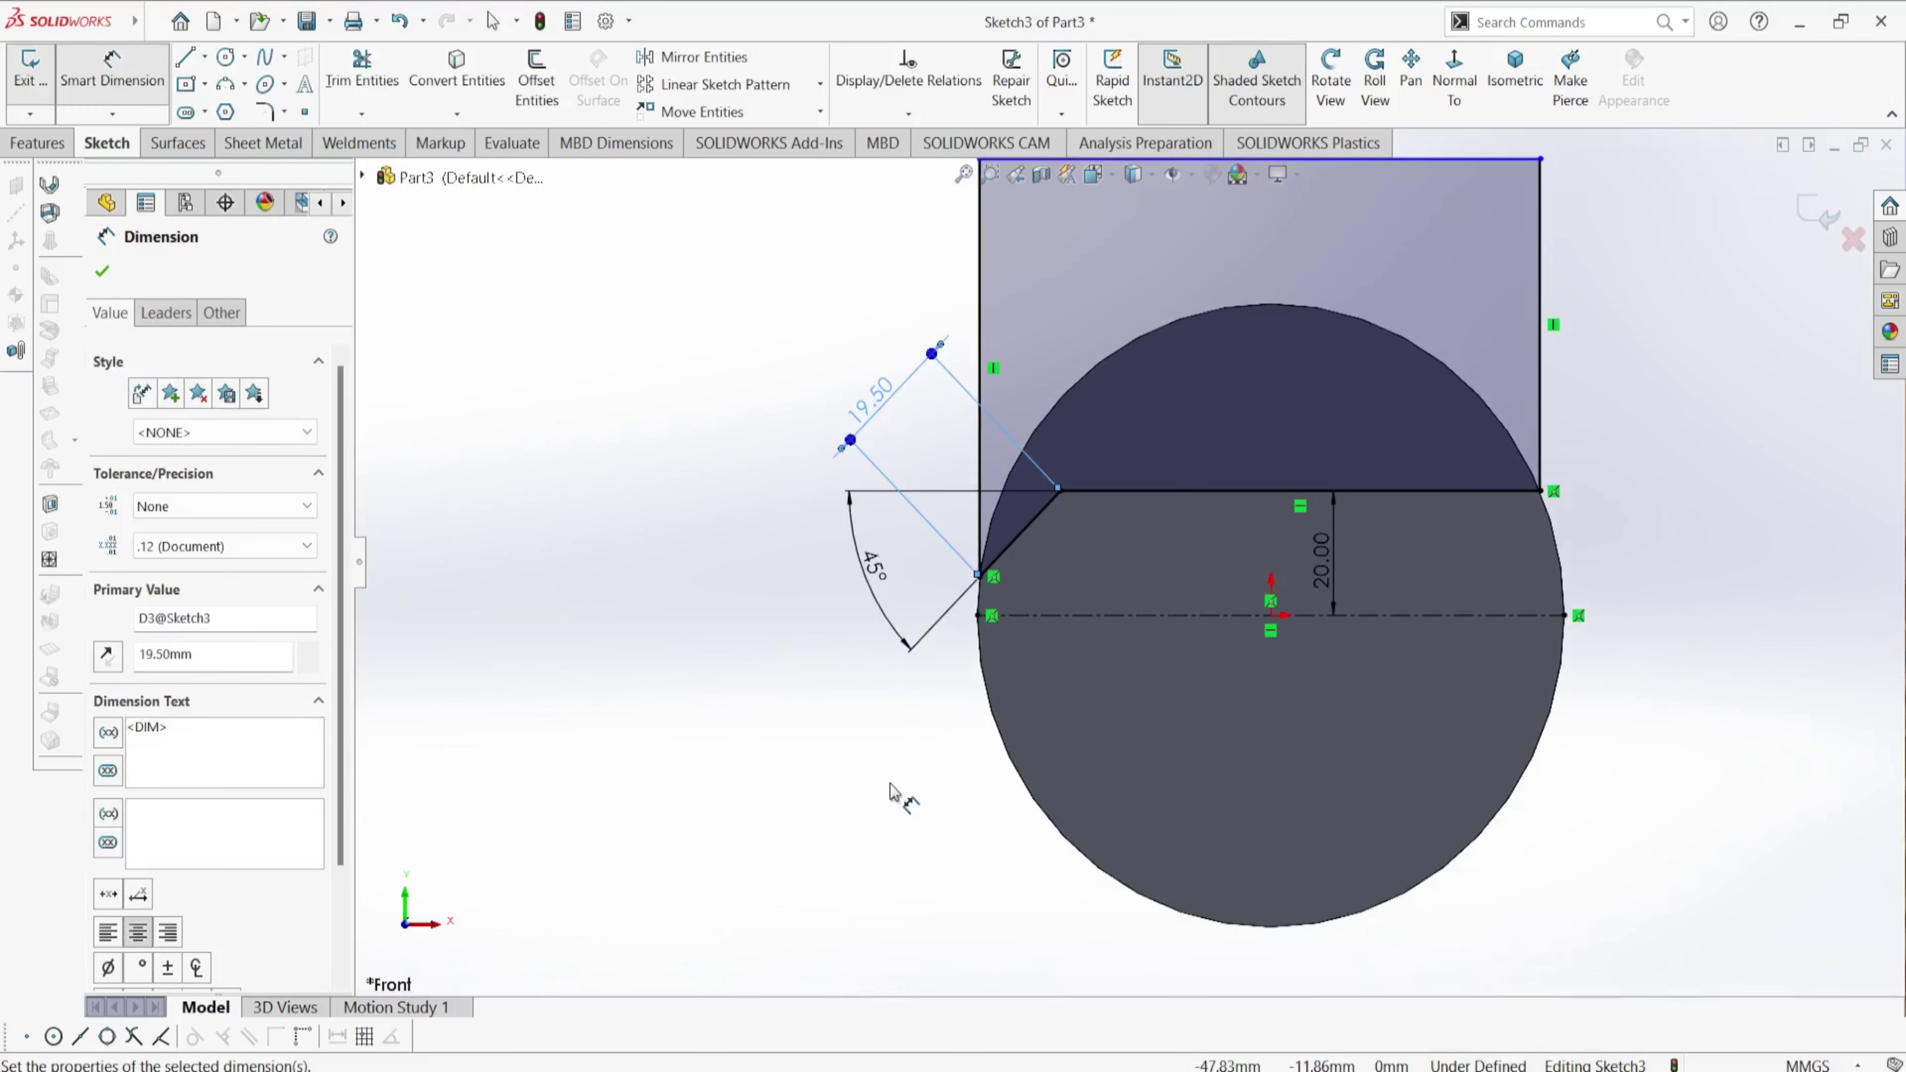
- Try to dimension the length of the profile's upper horizontal line above the circle
left_click(1156, 284)
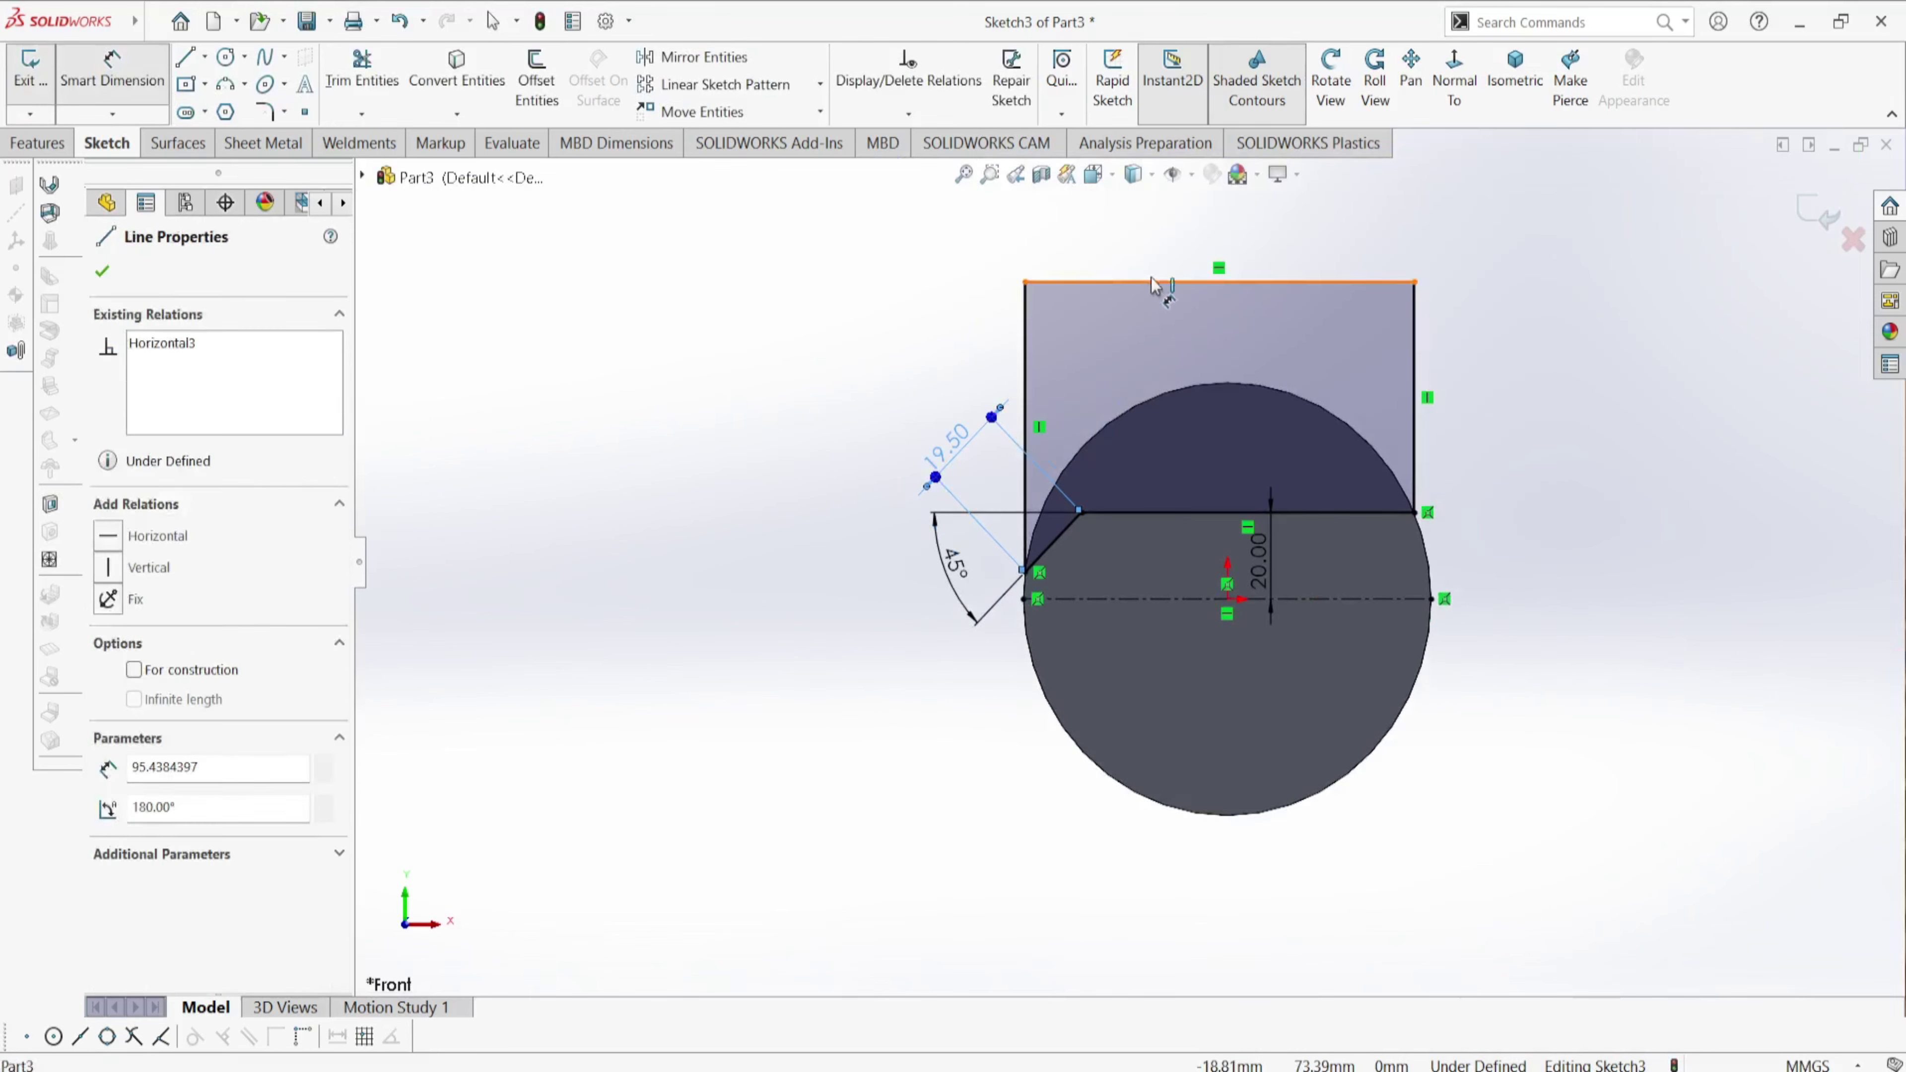
left_click(1154, 259)
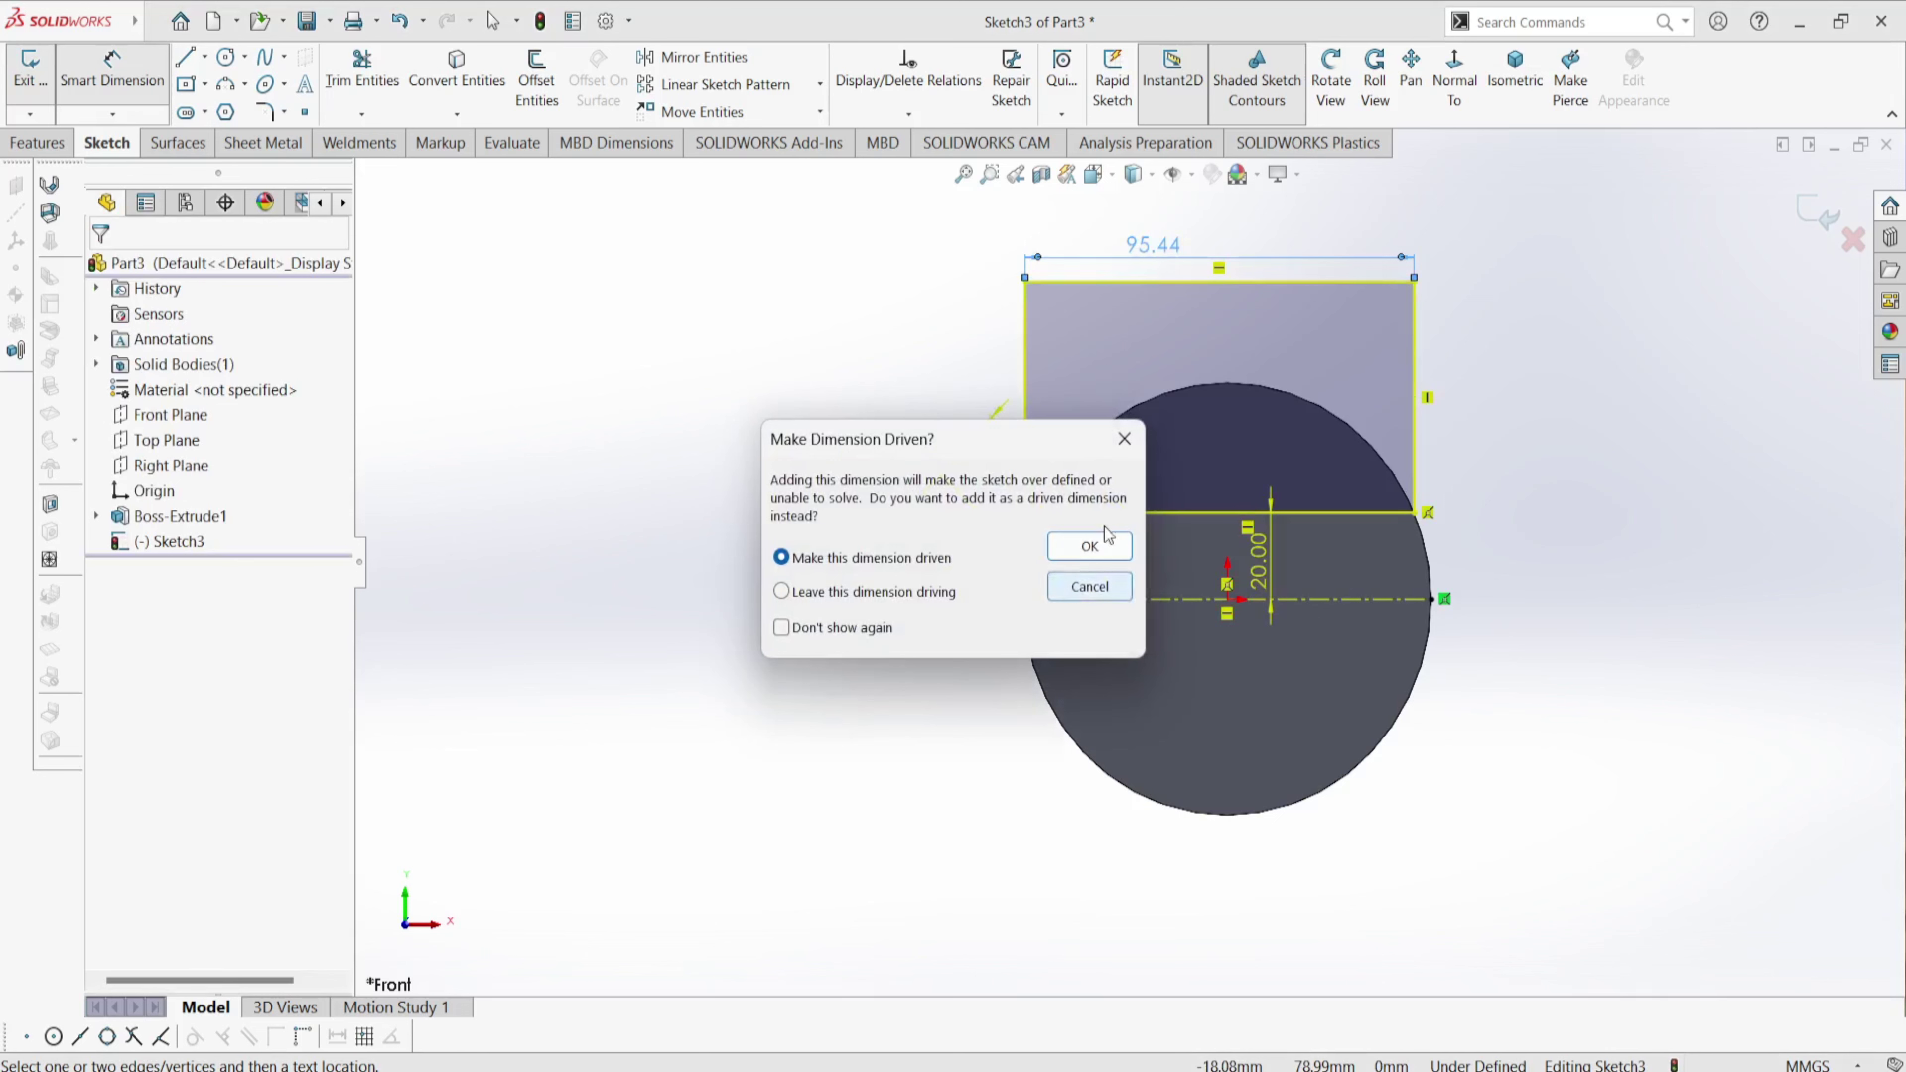
left_click(1122, 430)
scroll(1267, 389, "down", 1)
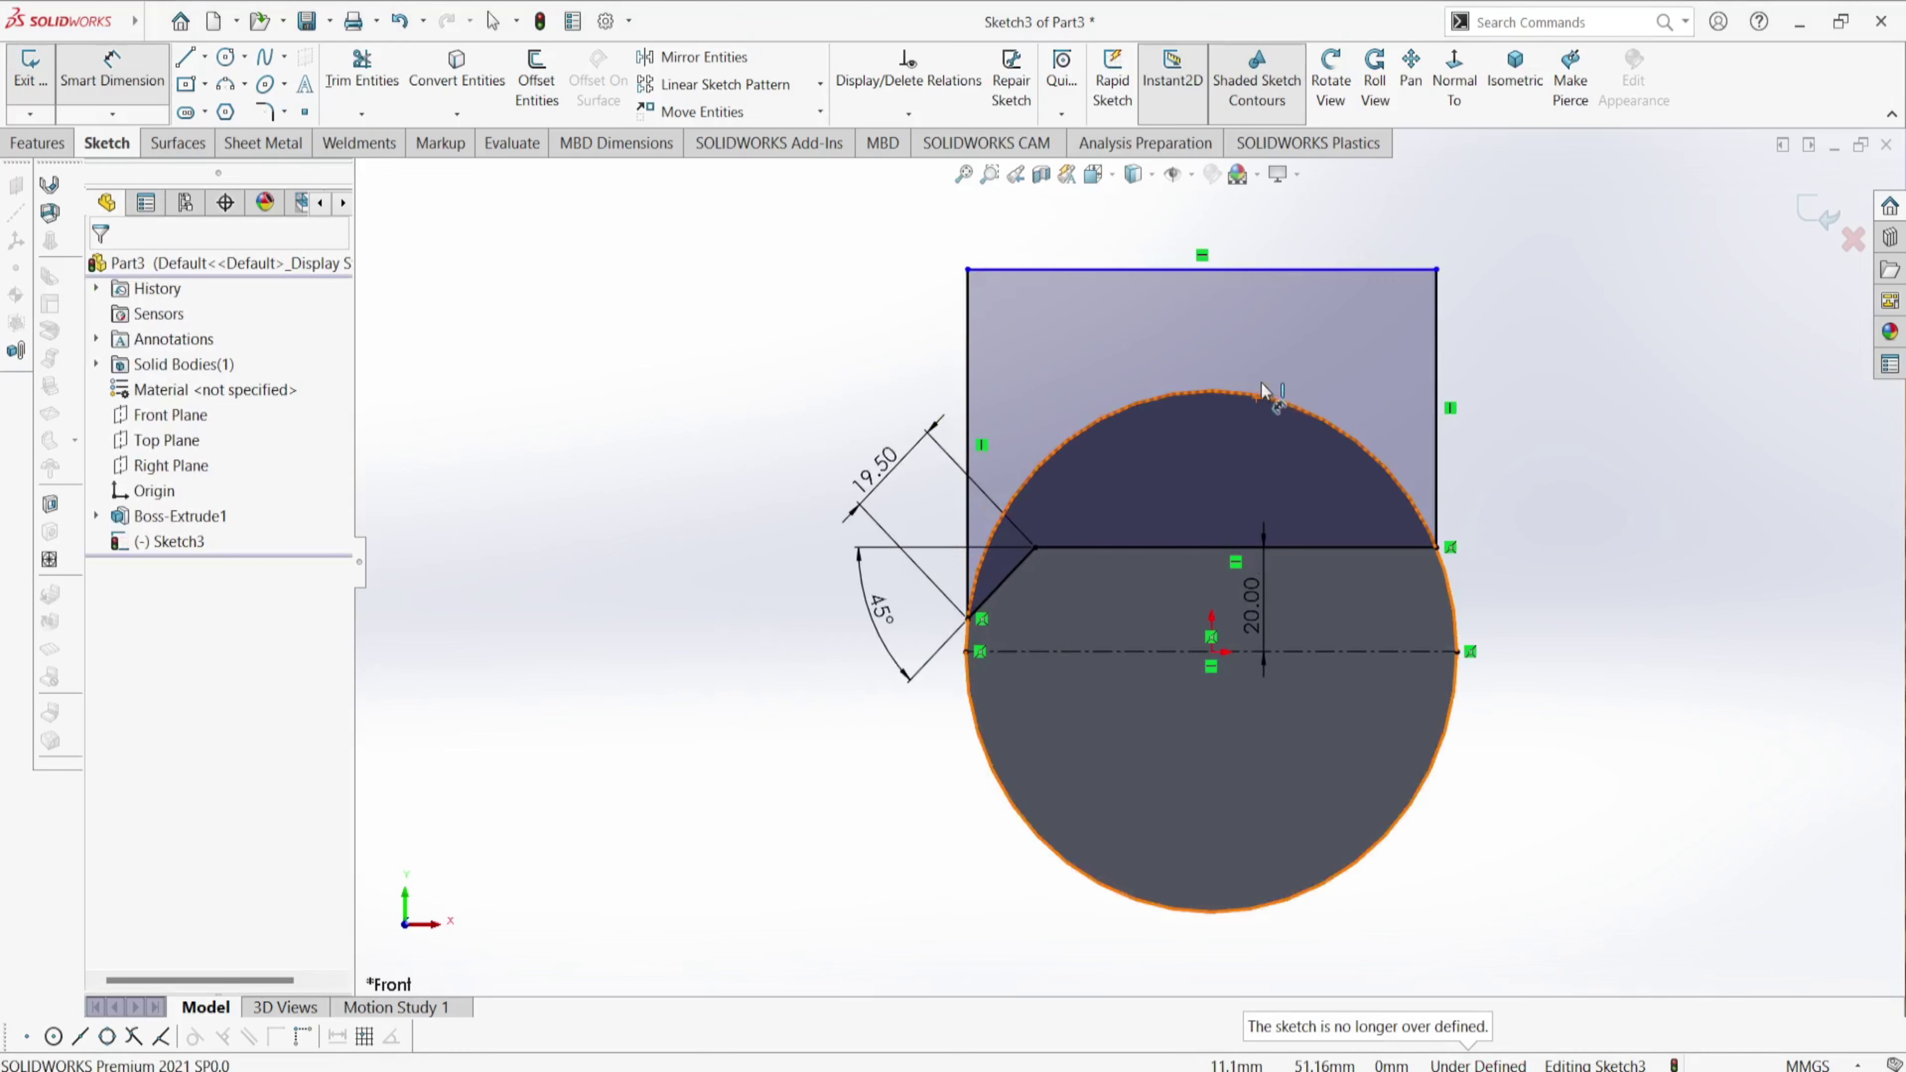
left_click(1248, 271)
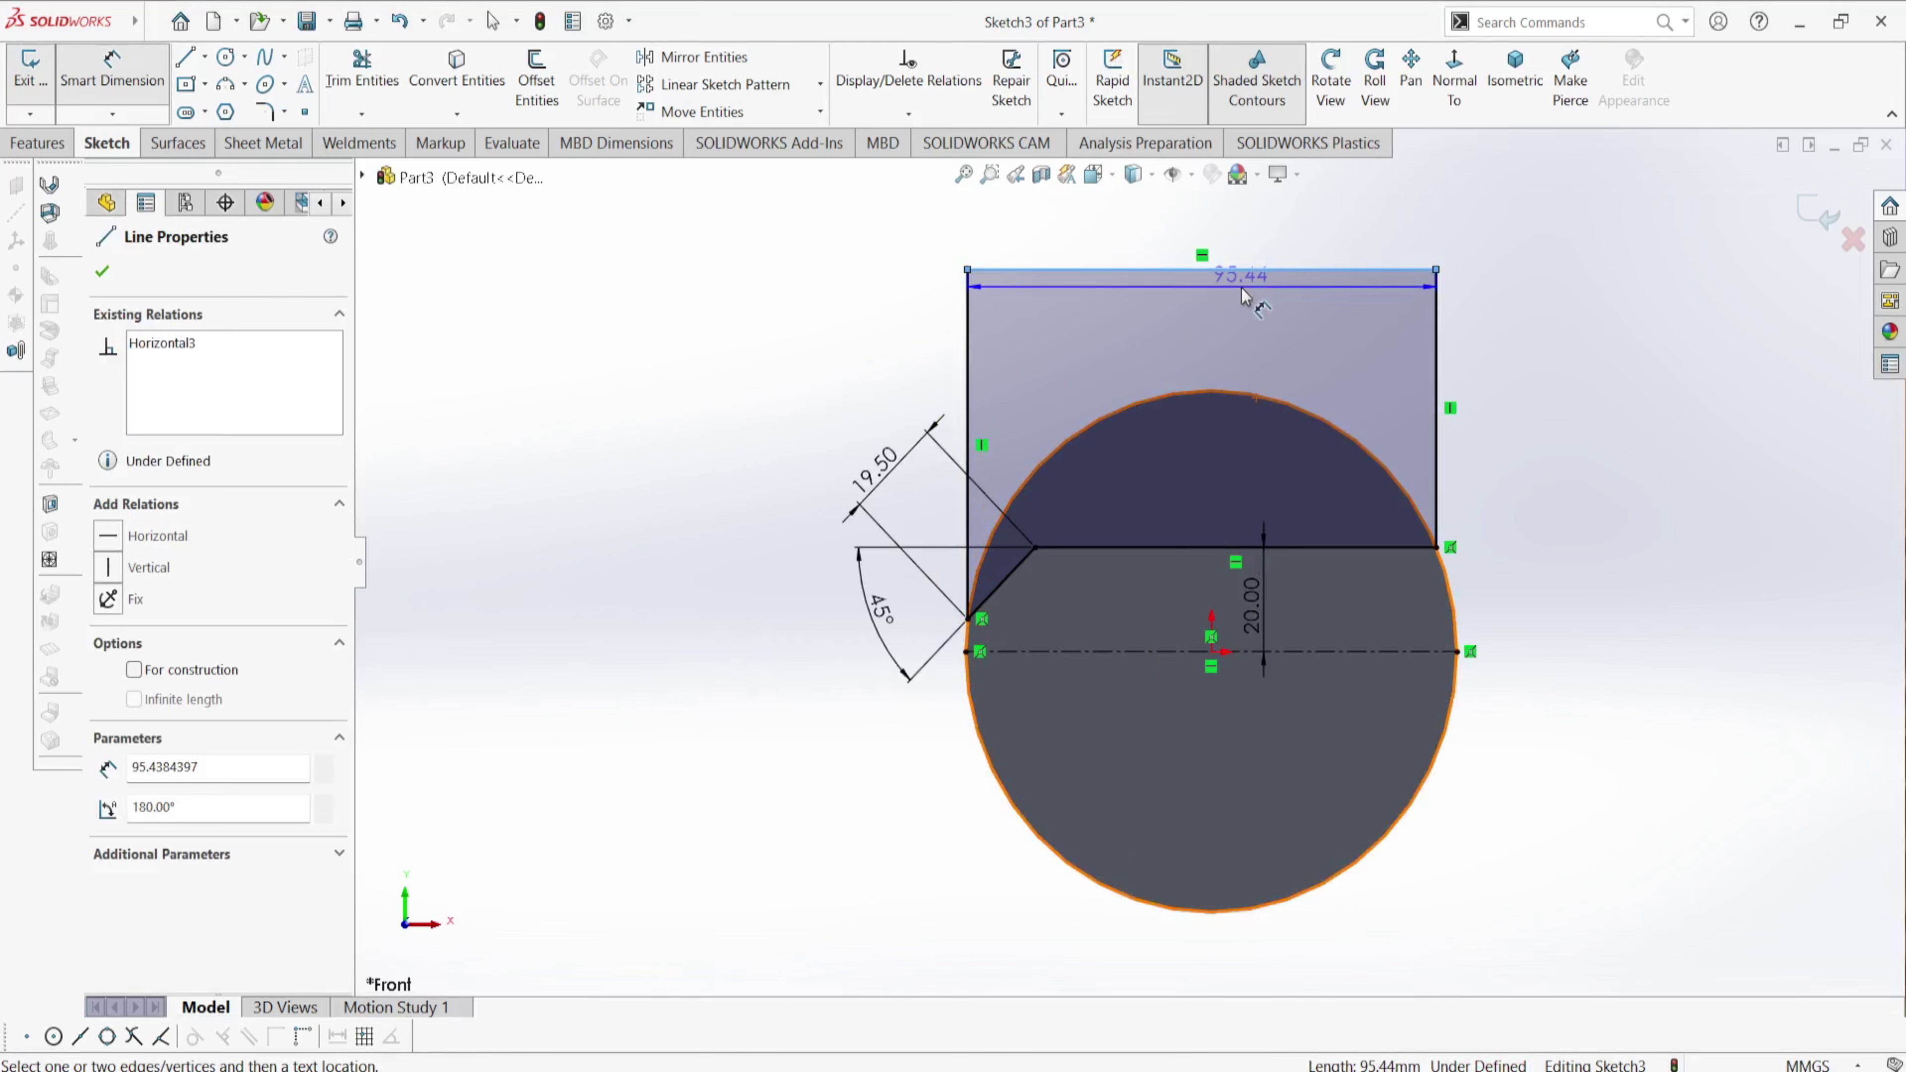
left_click(1232, 307)
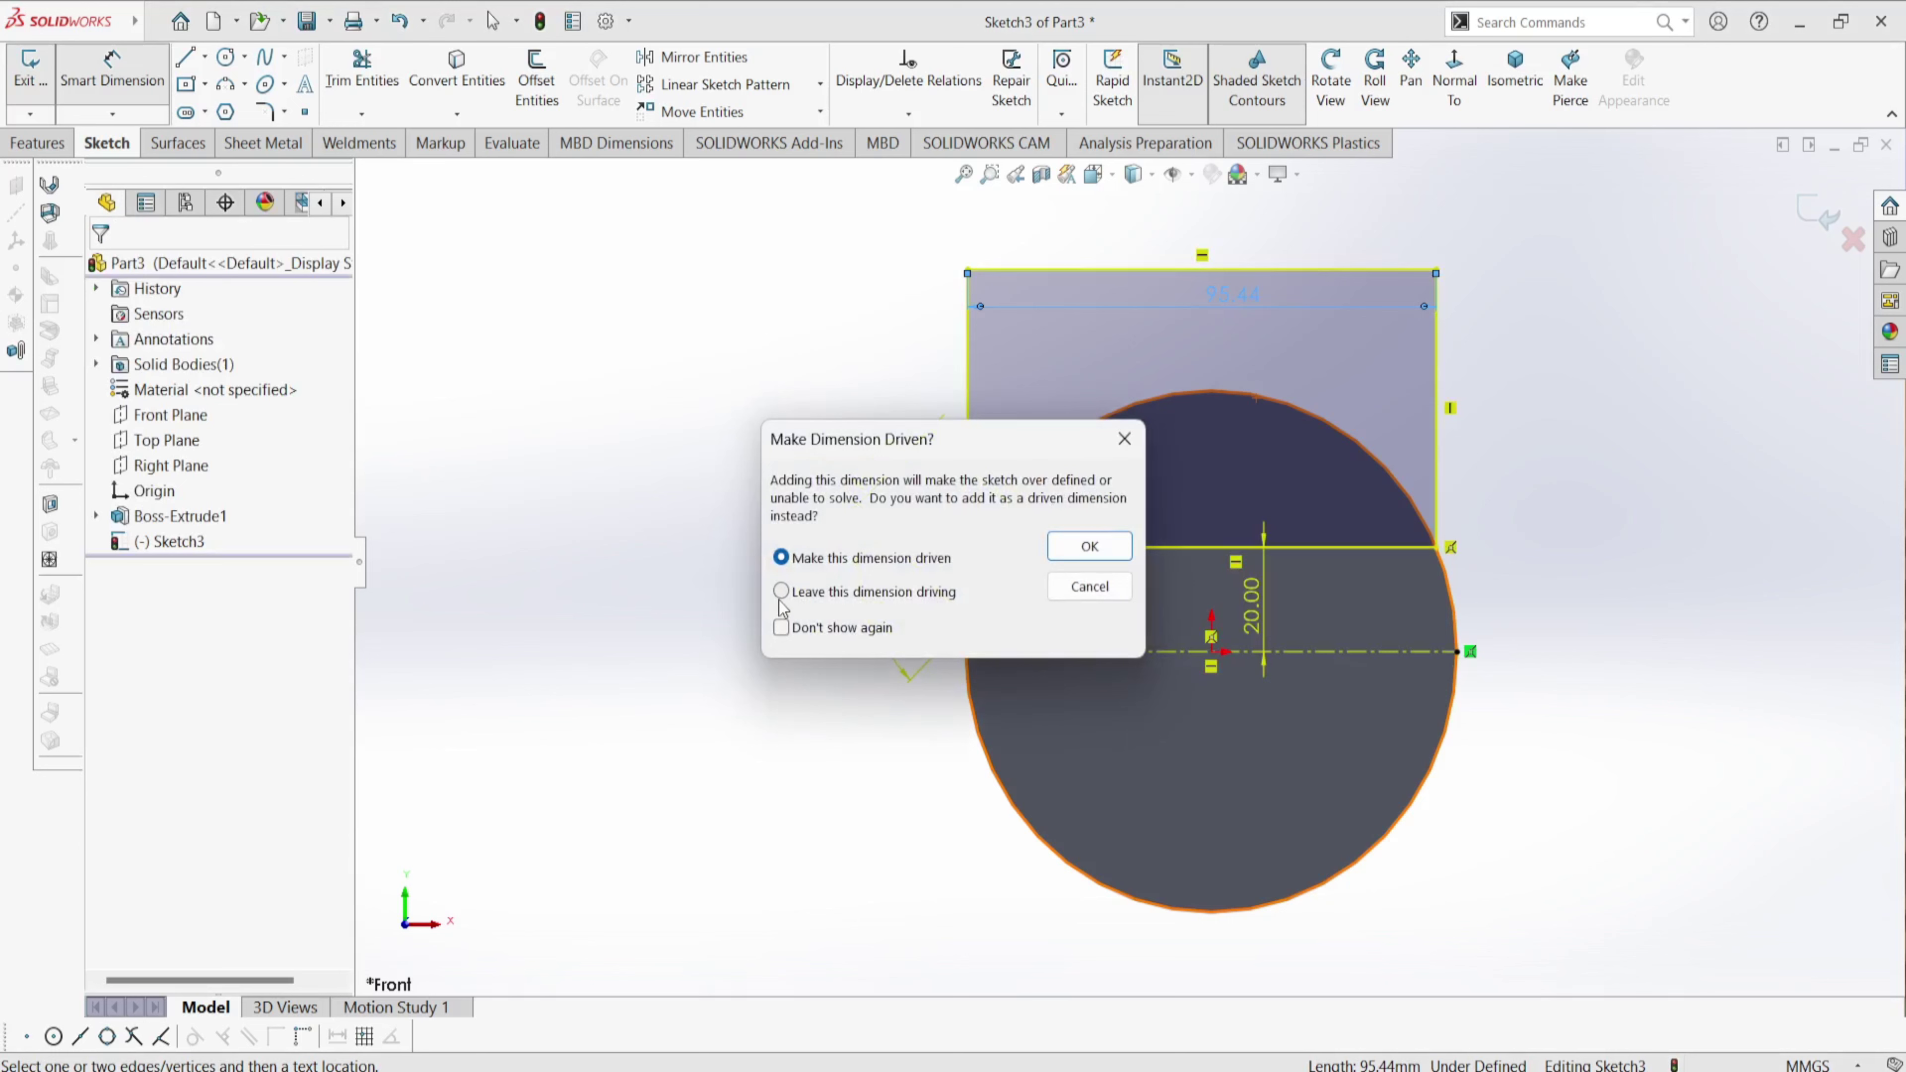
left_click(1095, 556)
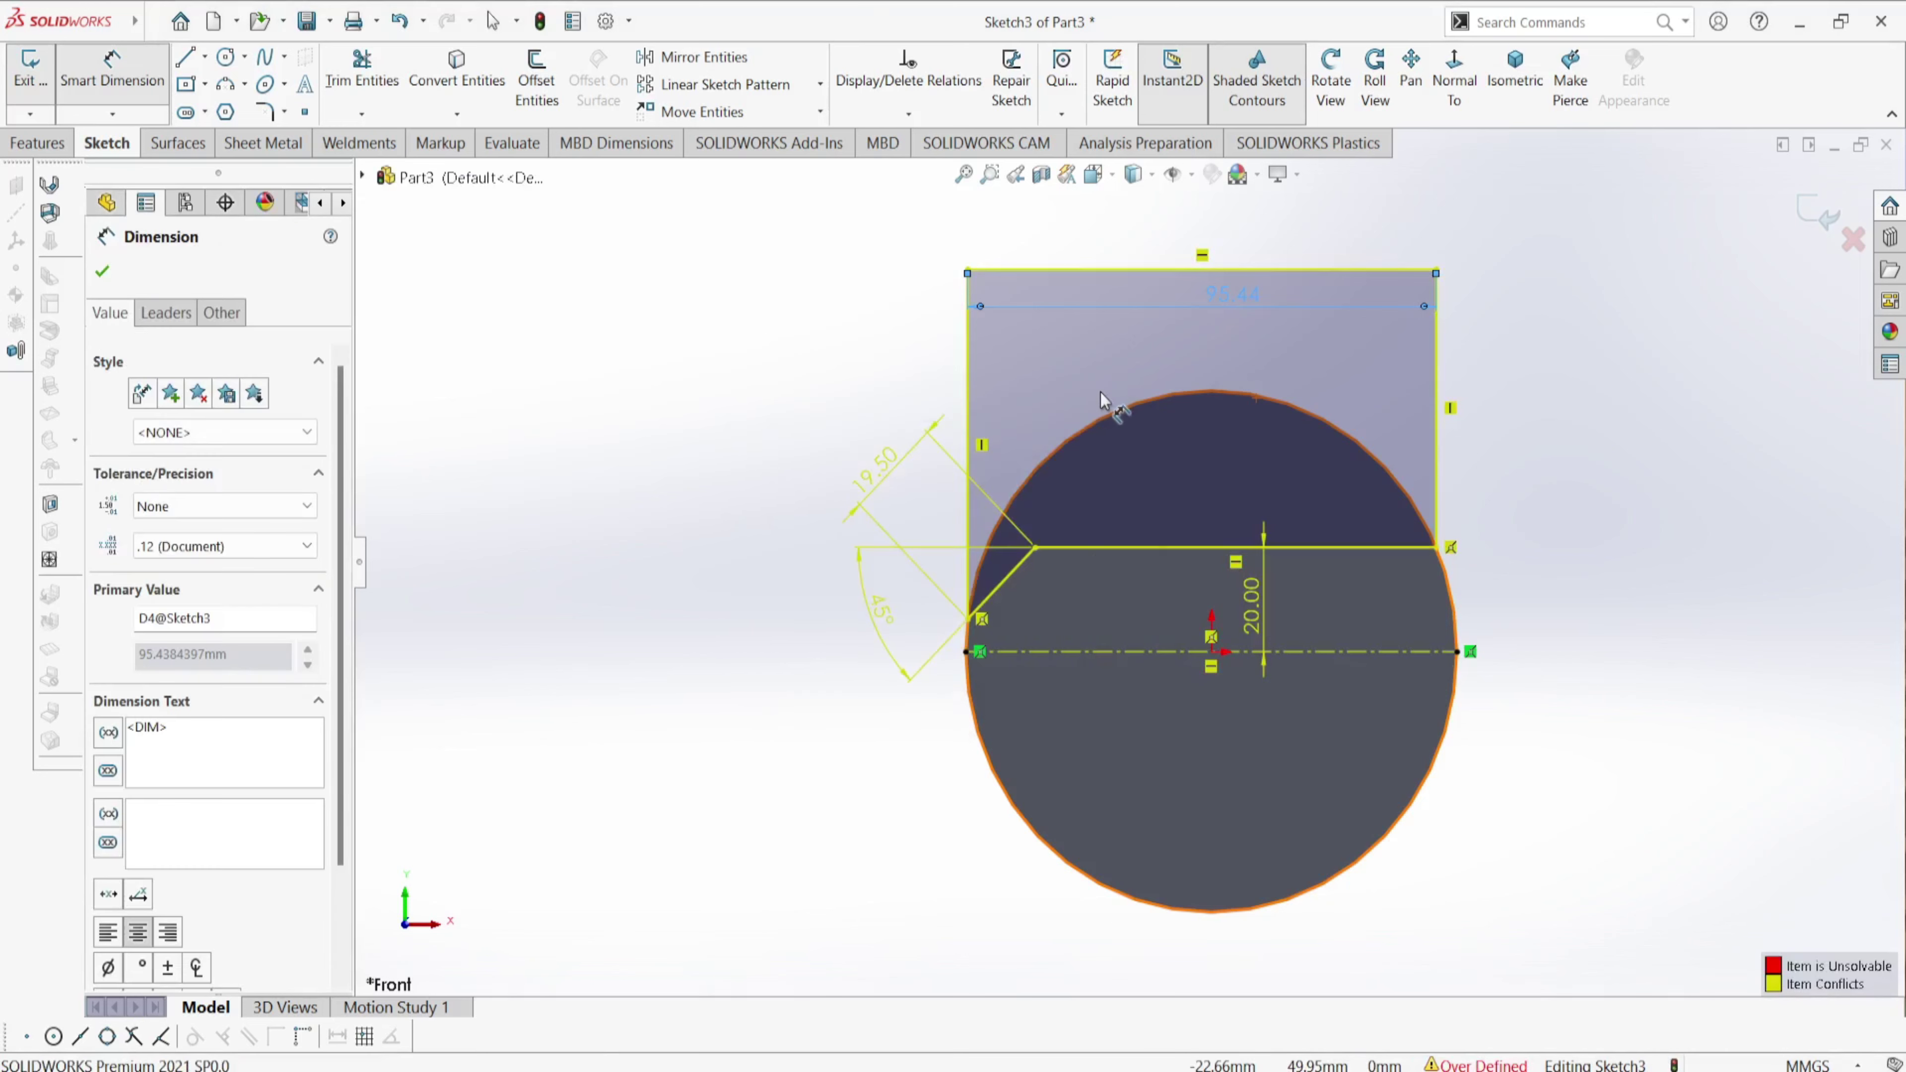
key("Escape")
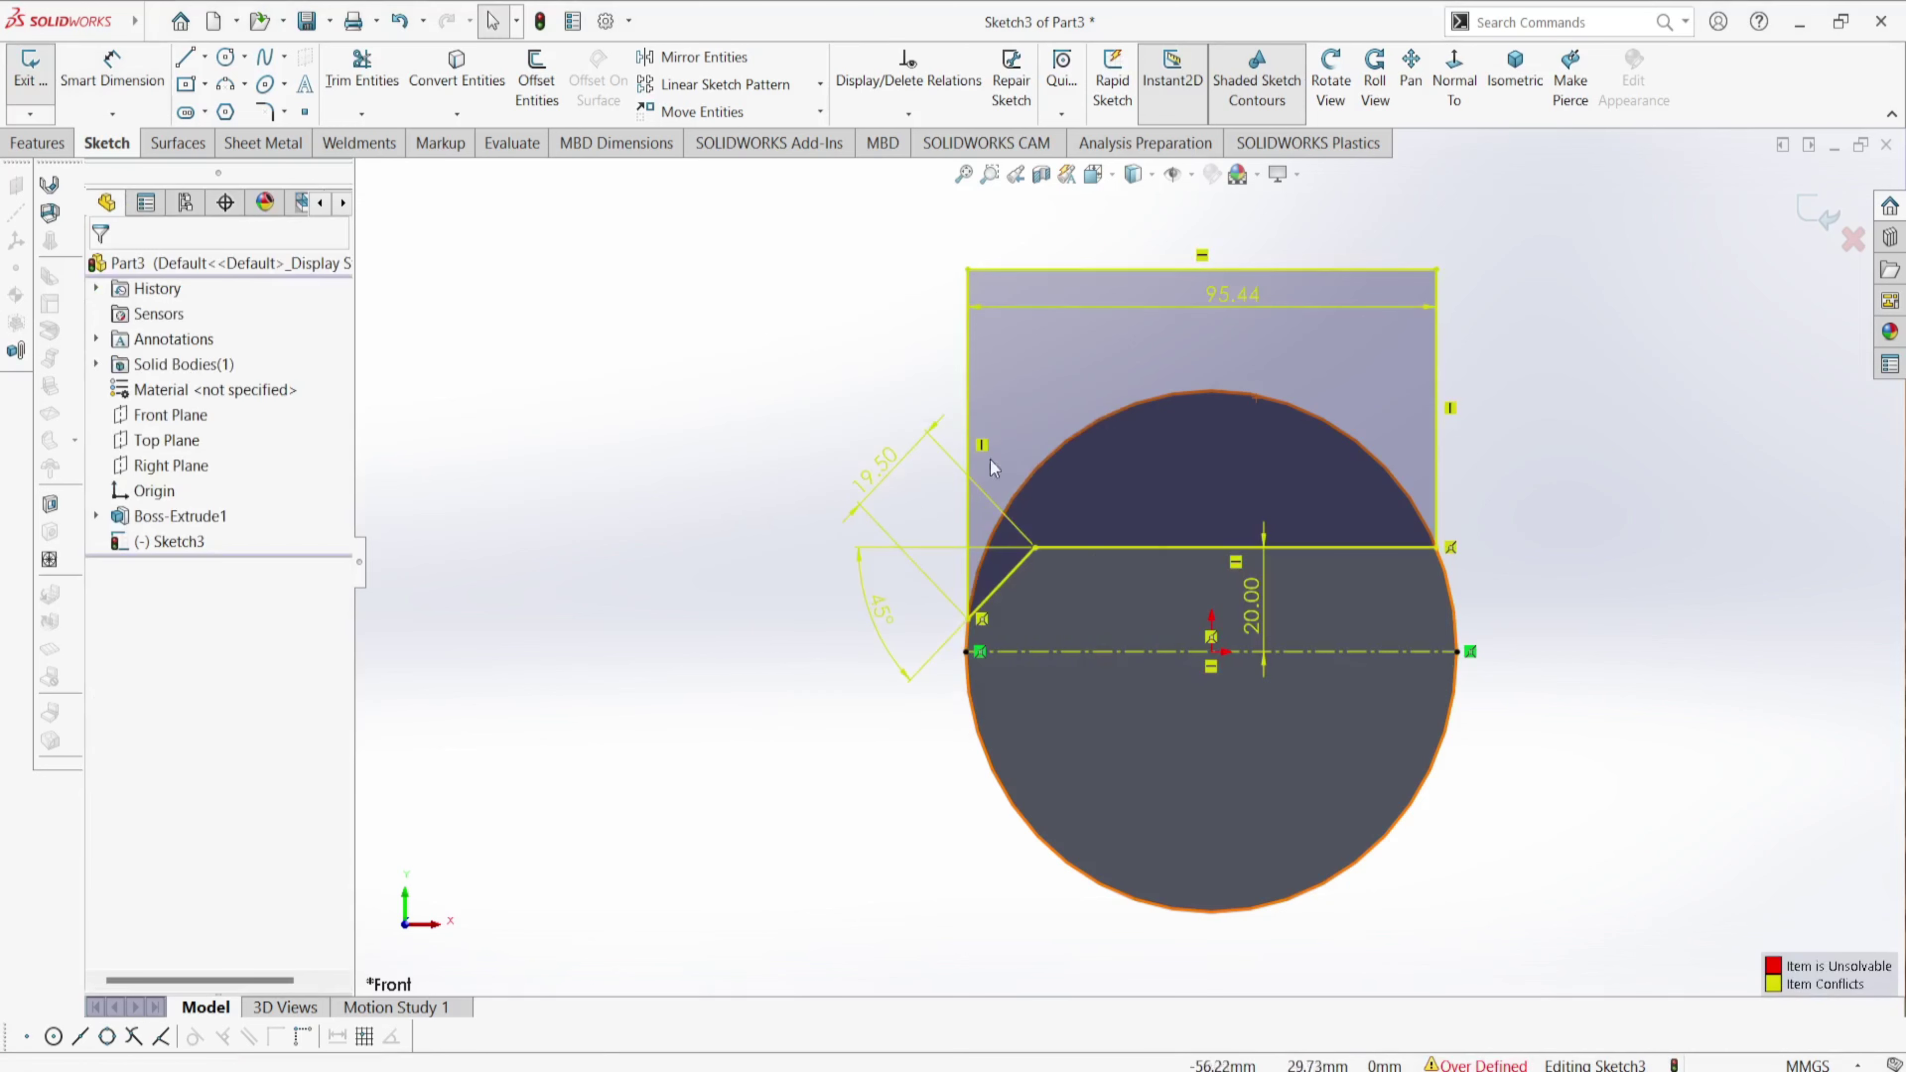
- Undo the length dimension on the profile's upper horizontal line and the sloped line's last length change
left_click(1240, 304)
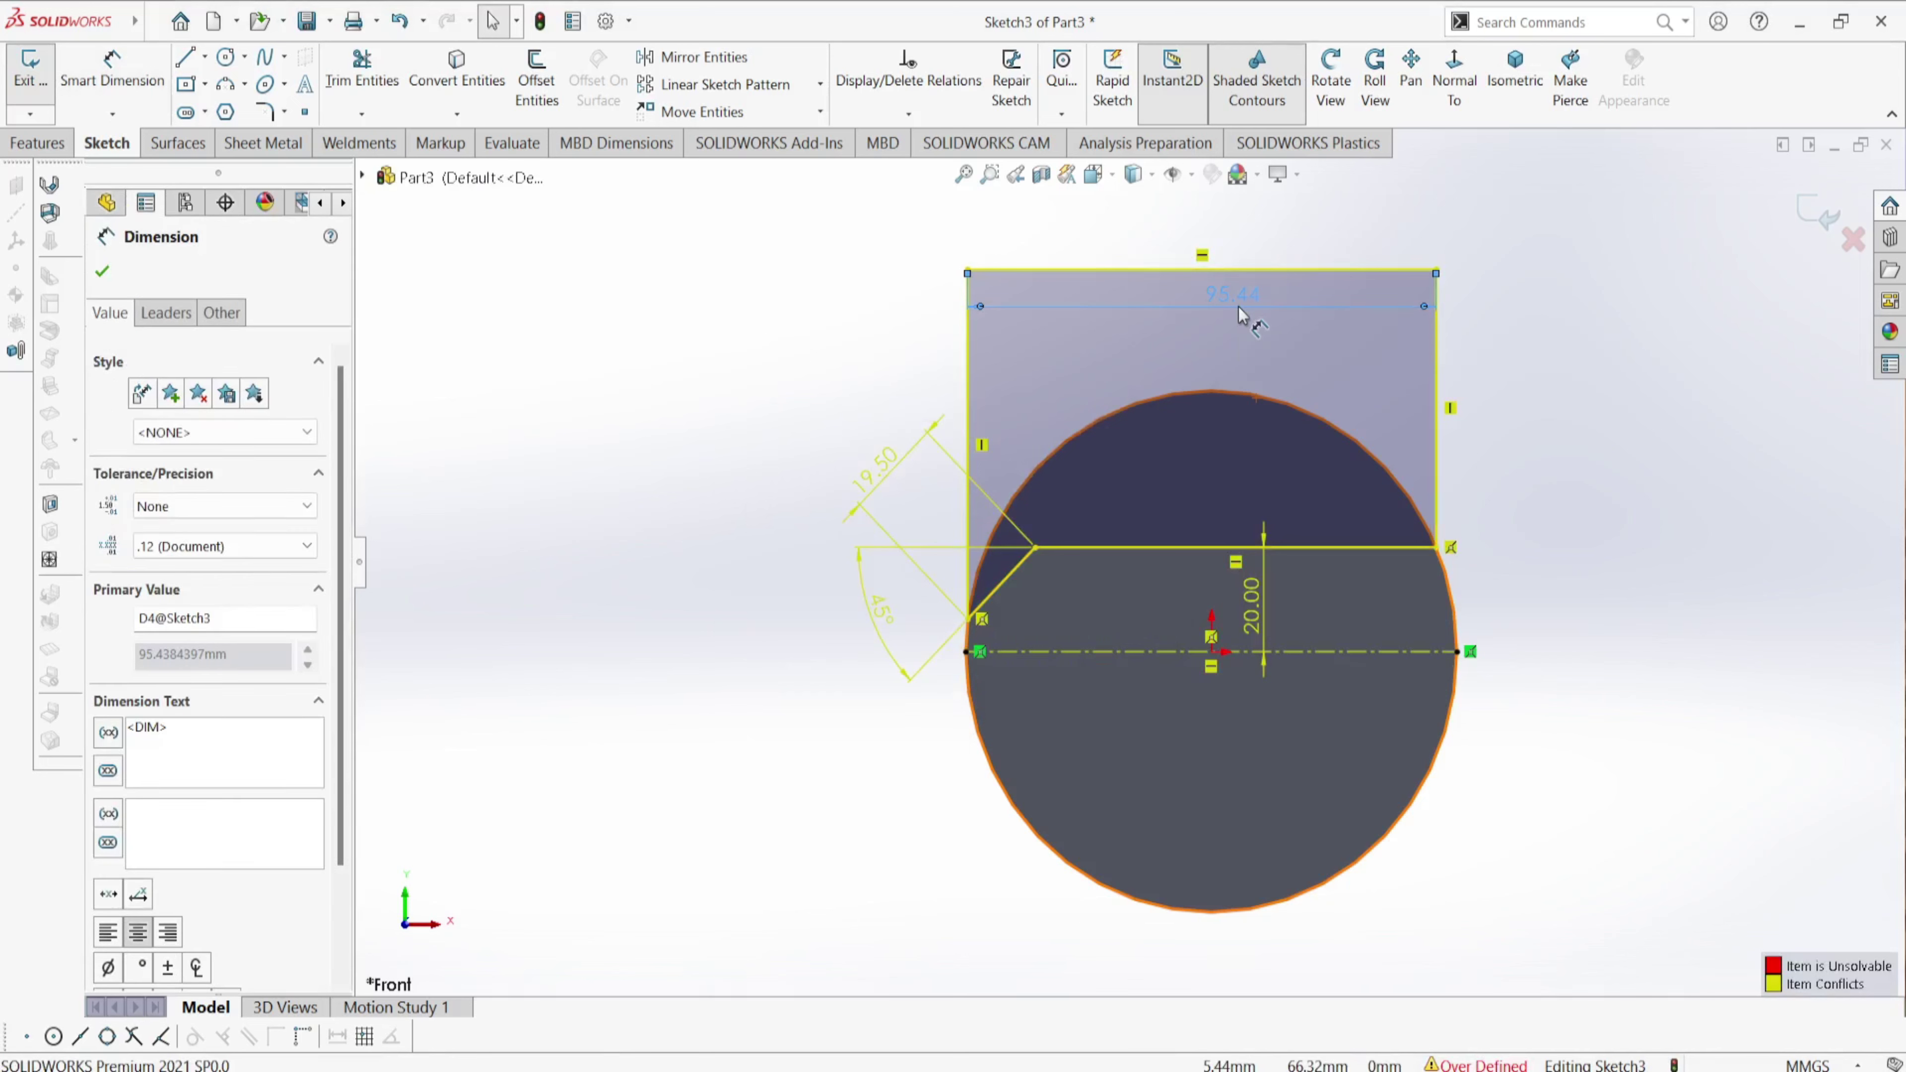
key("ctrl+z")
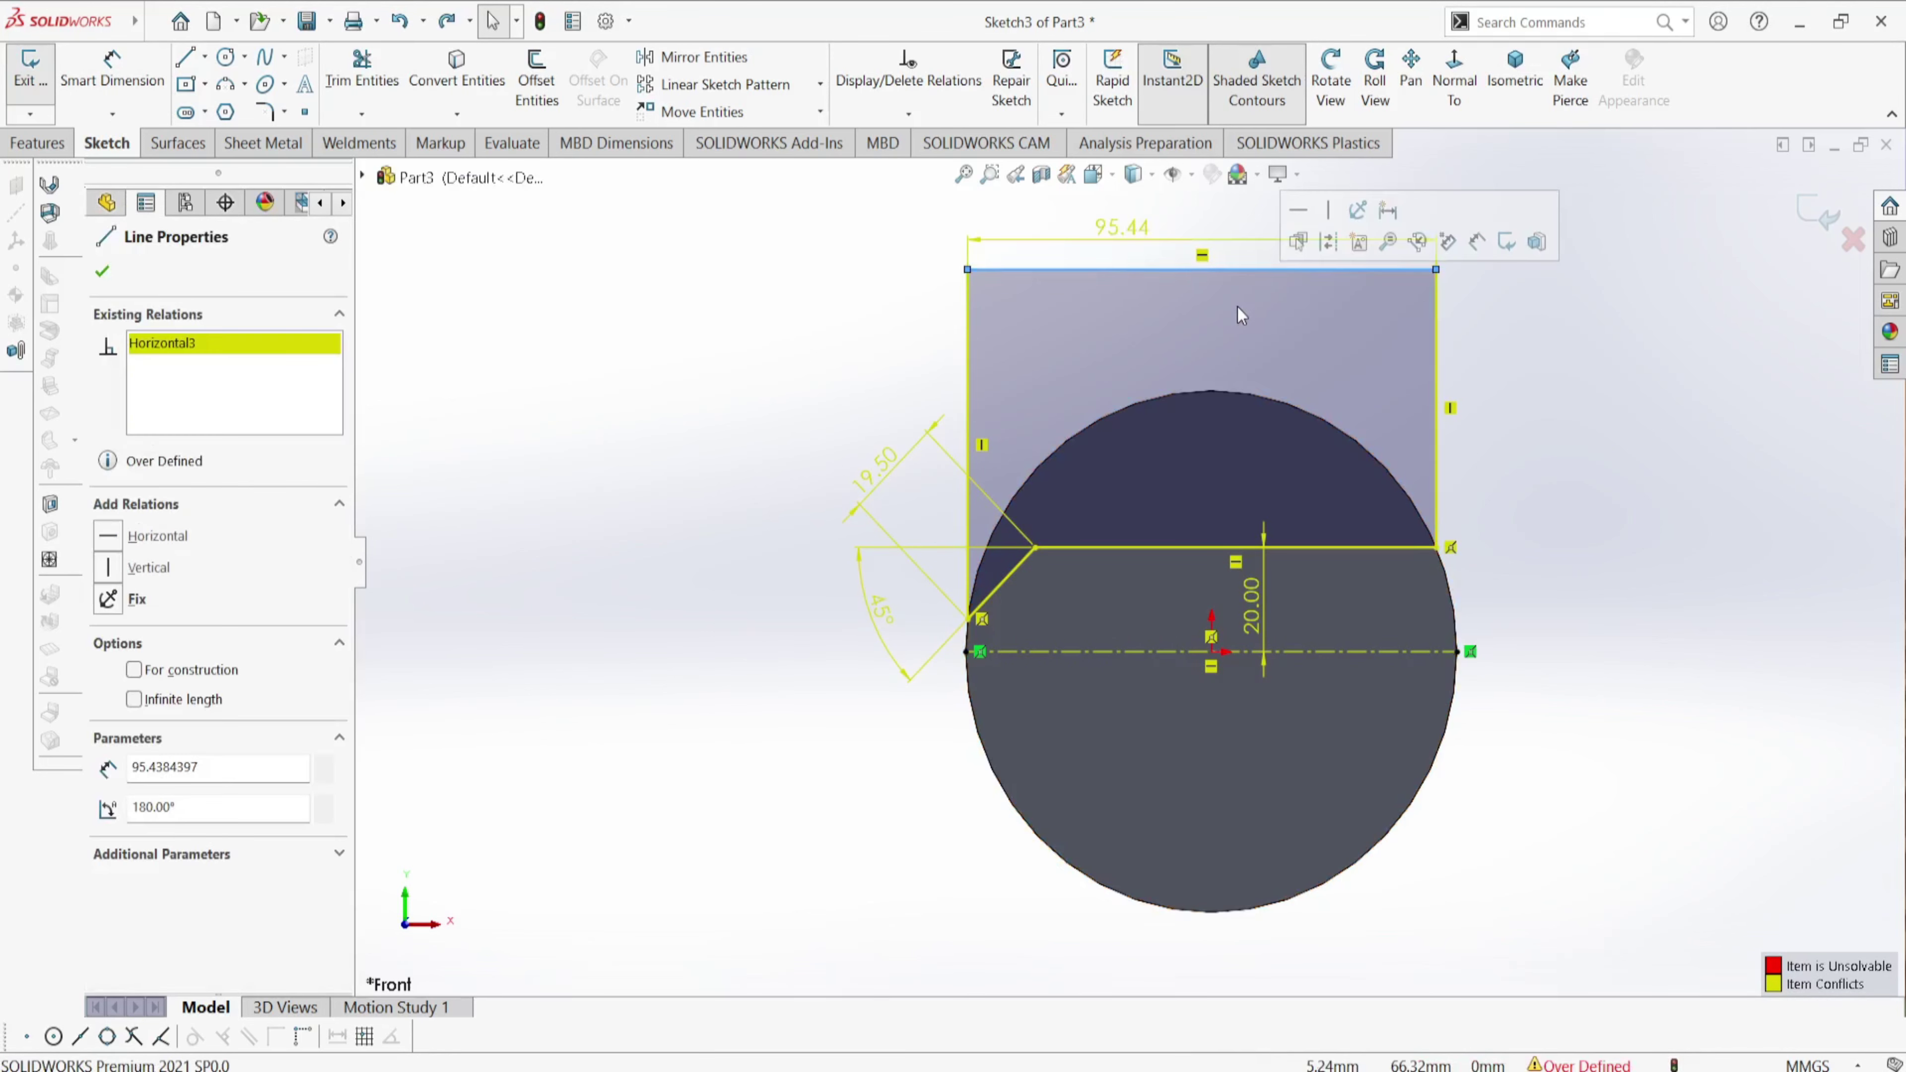
key("ctrl+z")
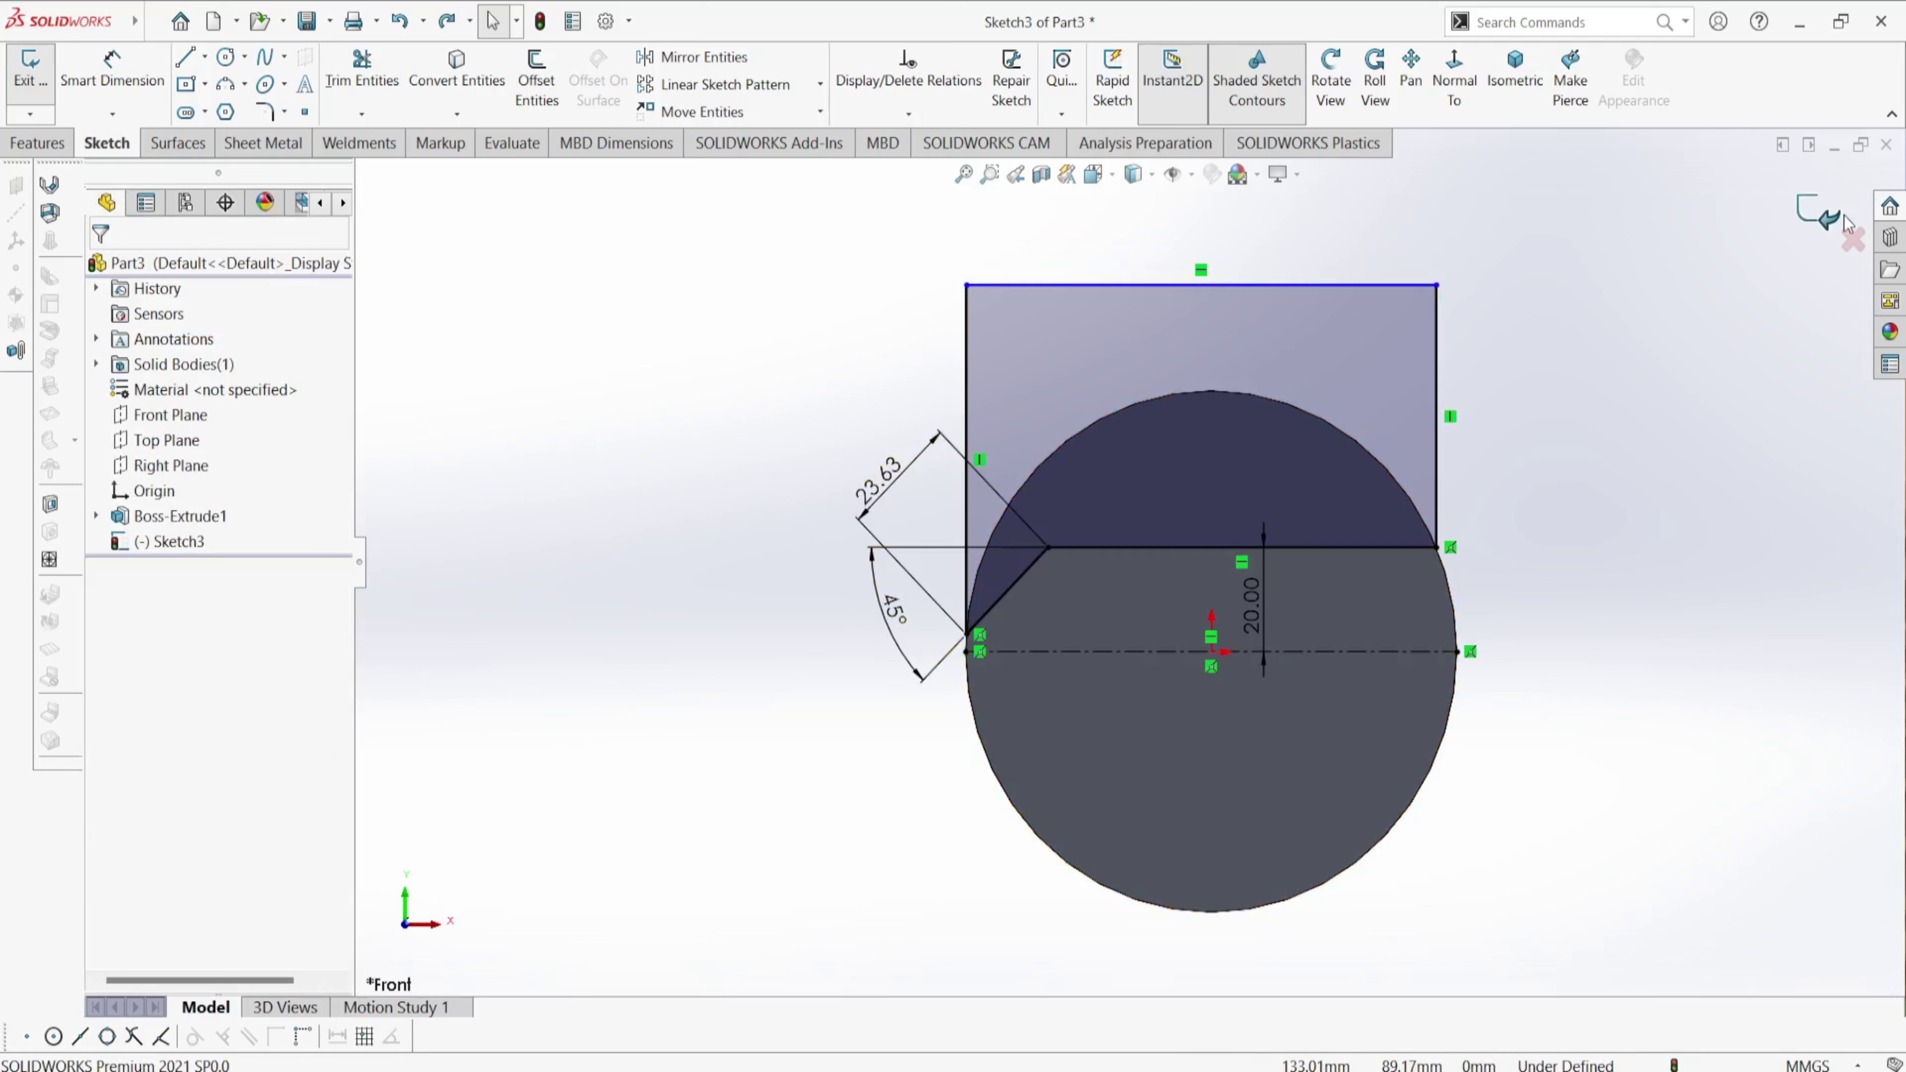
scroll(1088, 612, "down", 3)
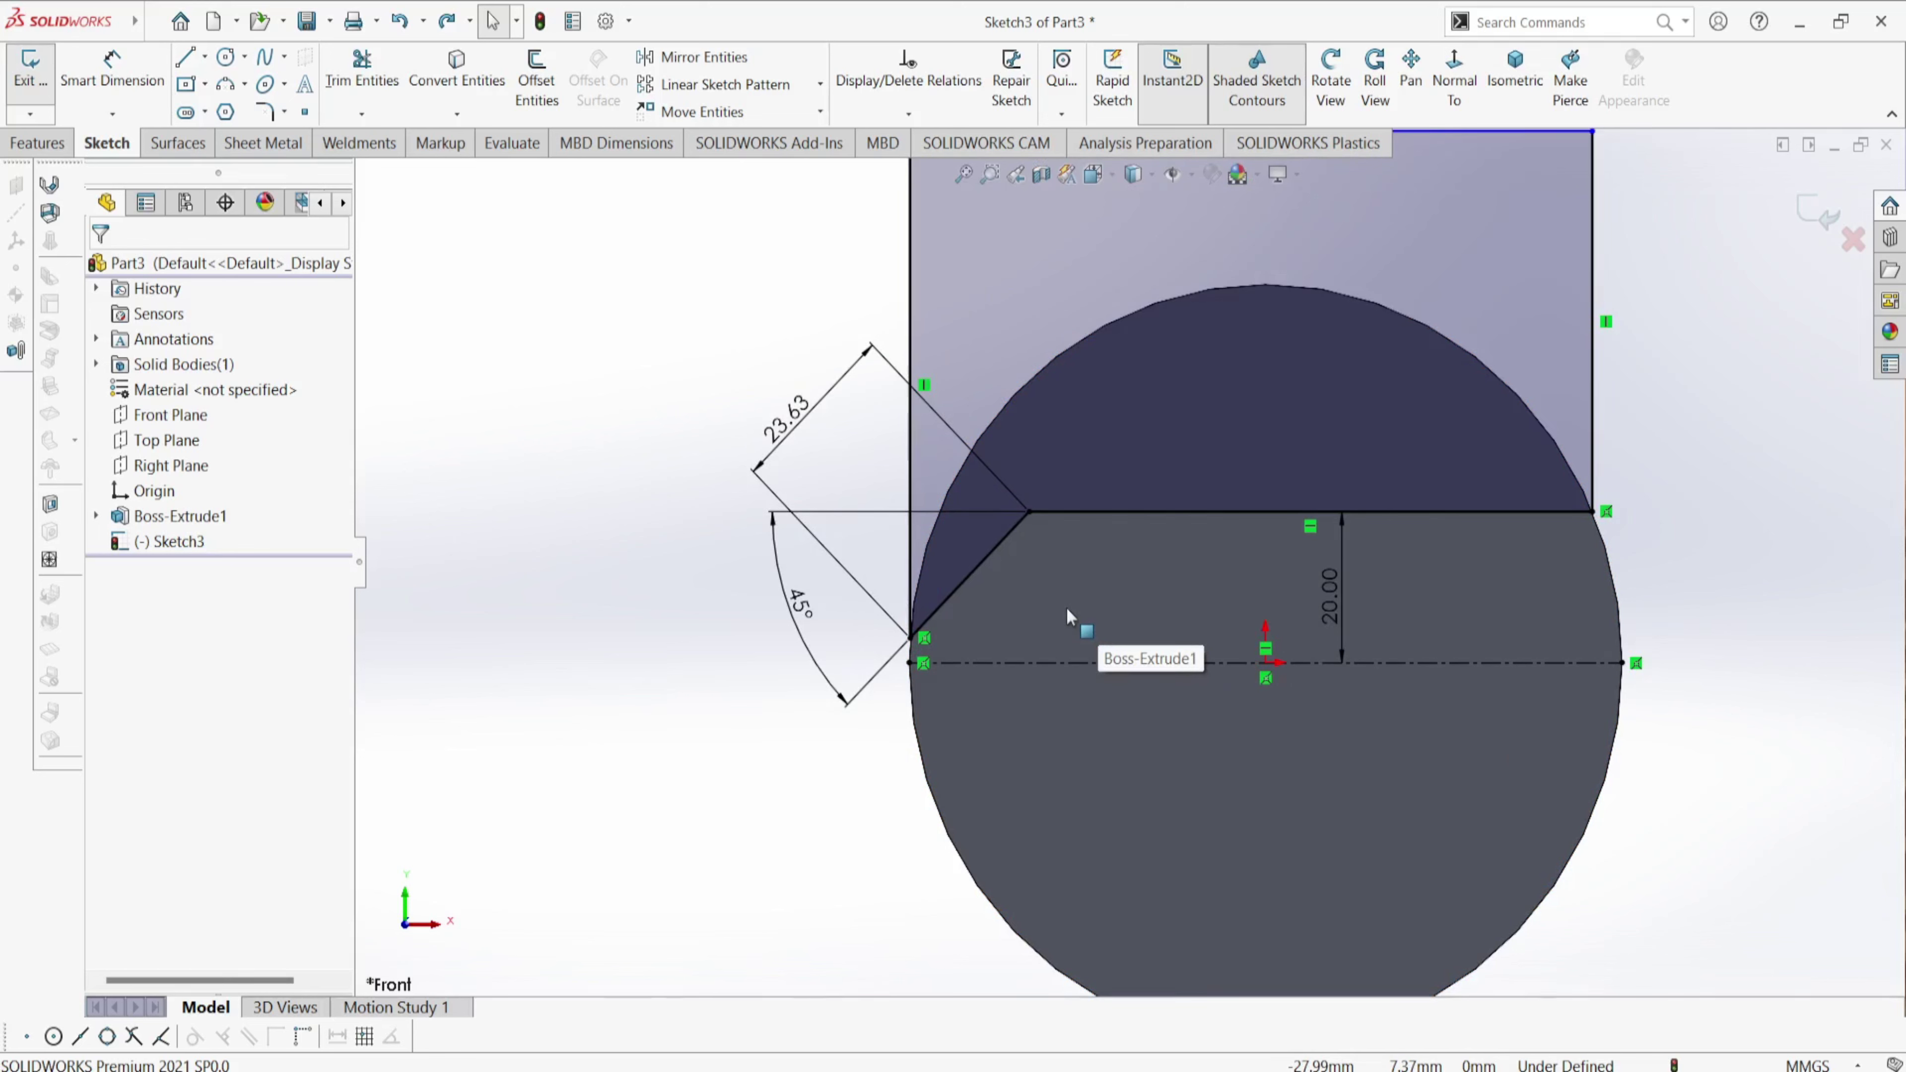
key("f")
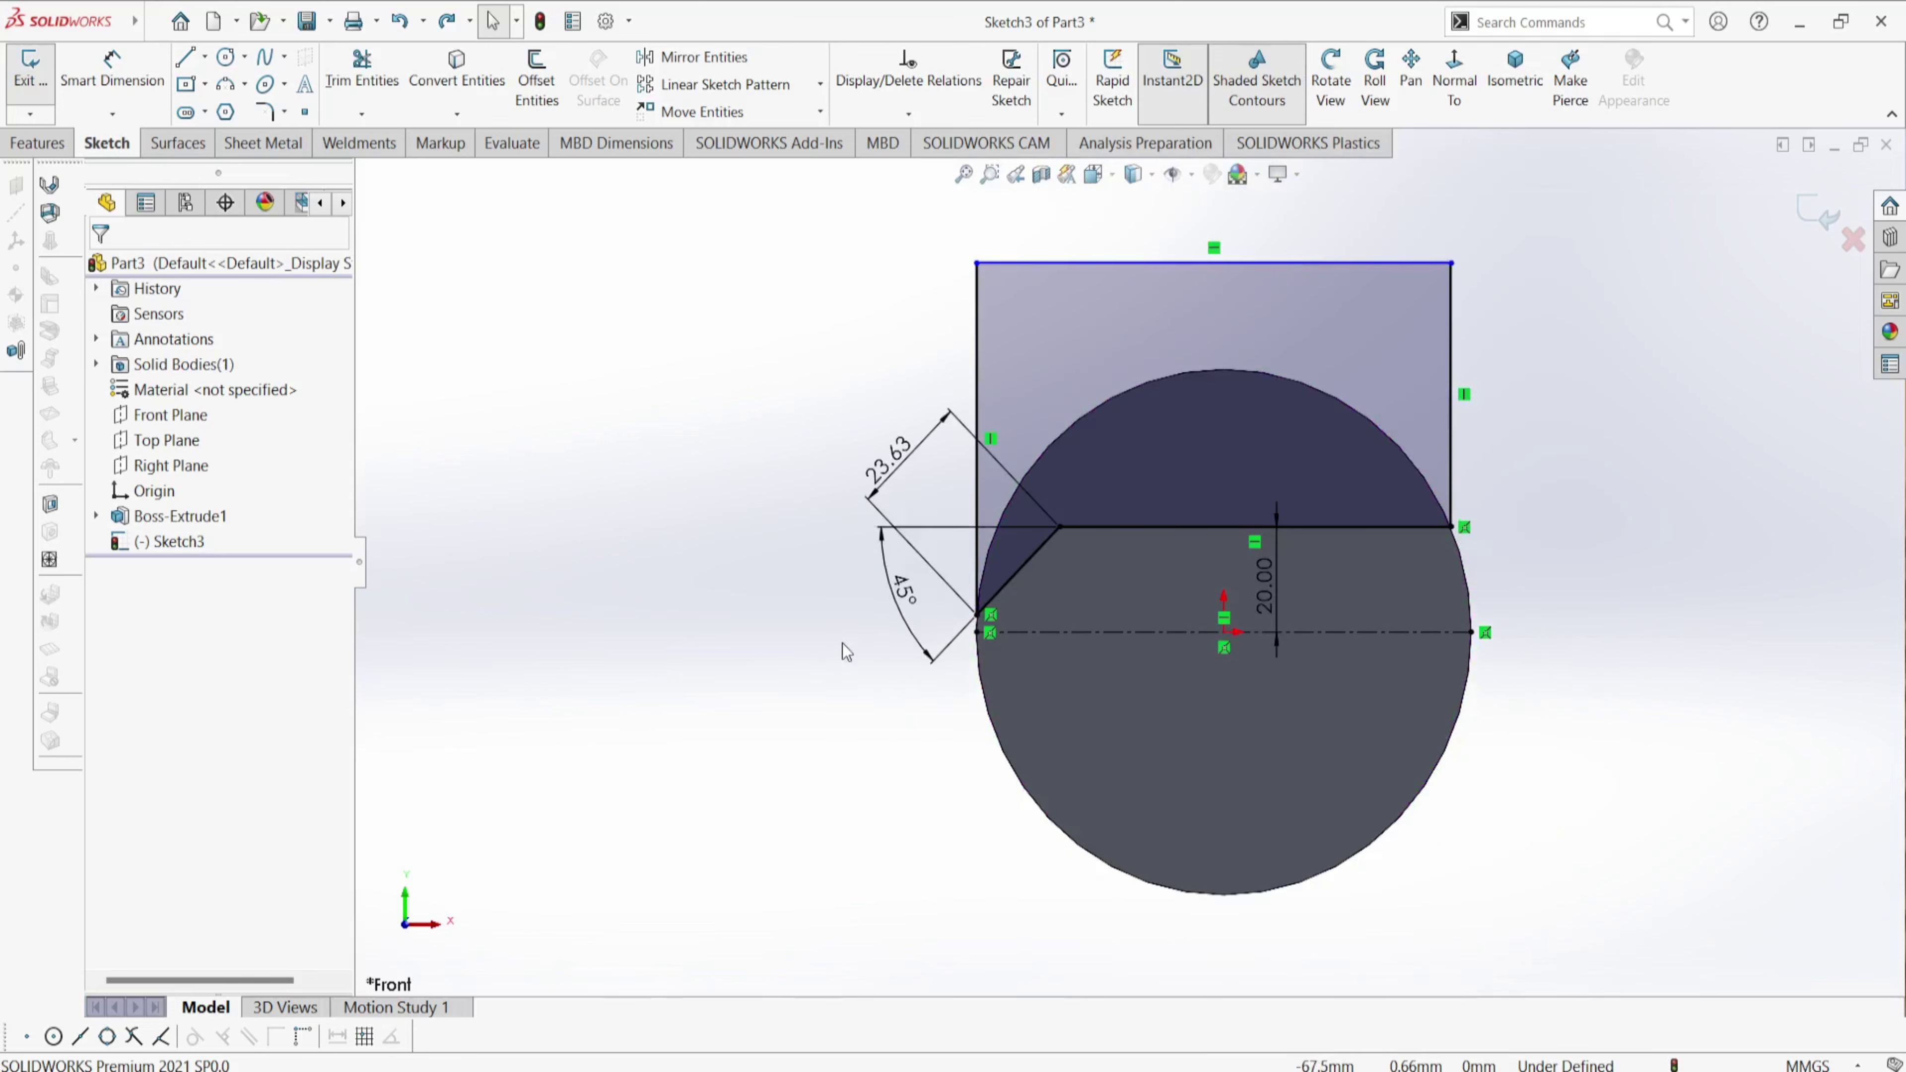
- Exit the sketch and cut-extrude its profile into the cylinder to a blind depth of 40 mm
left_click(1813, 225)
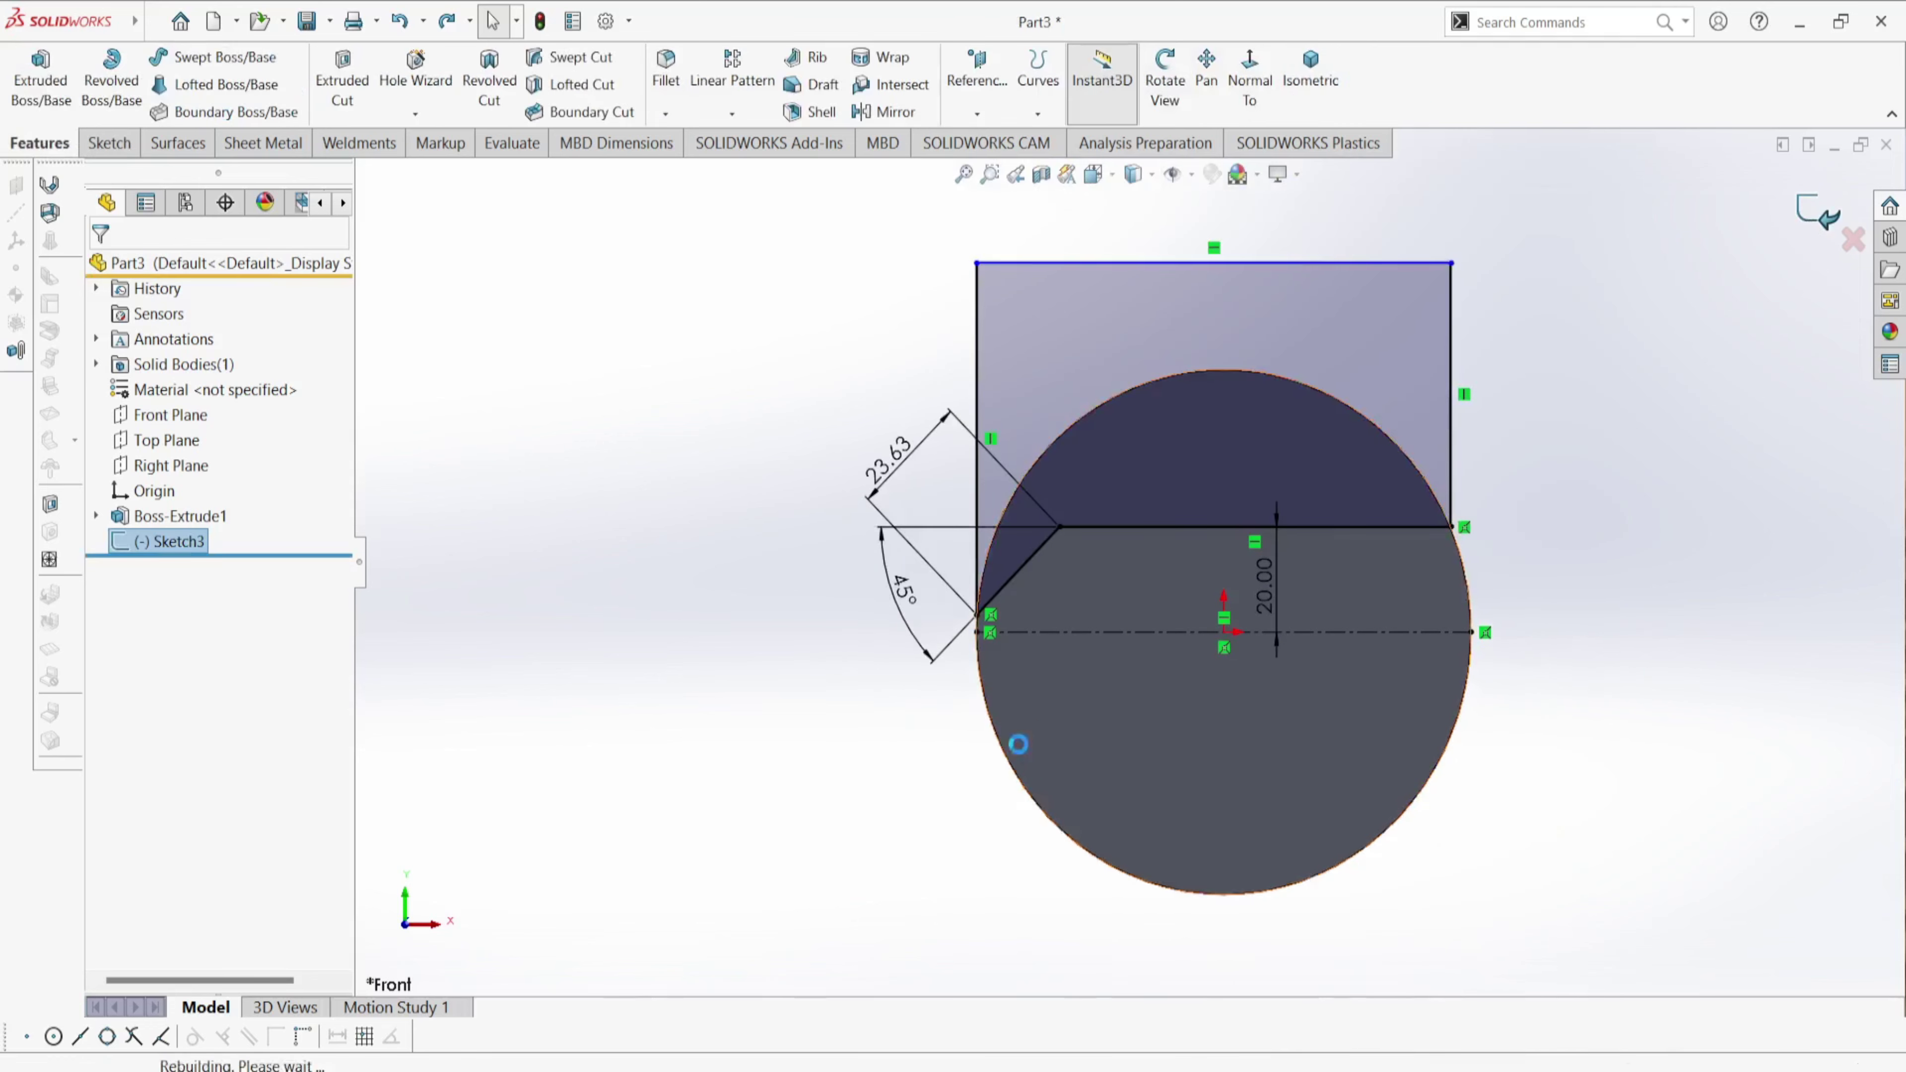
middle_click_drag(1410, 665, 1312, 763)
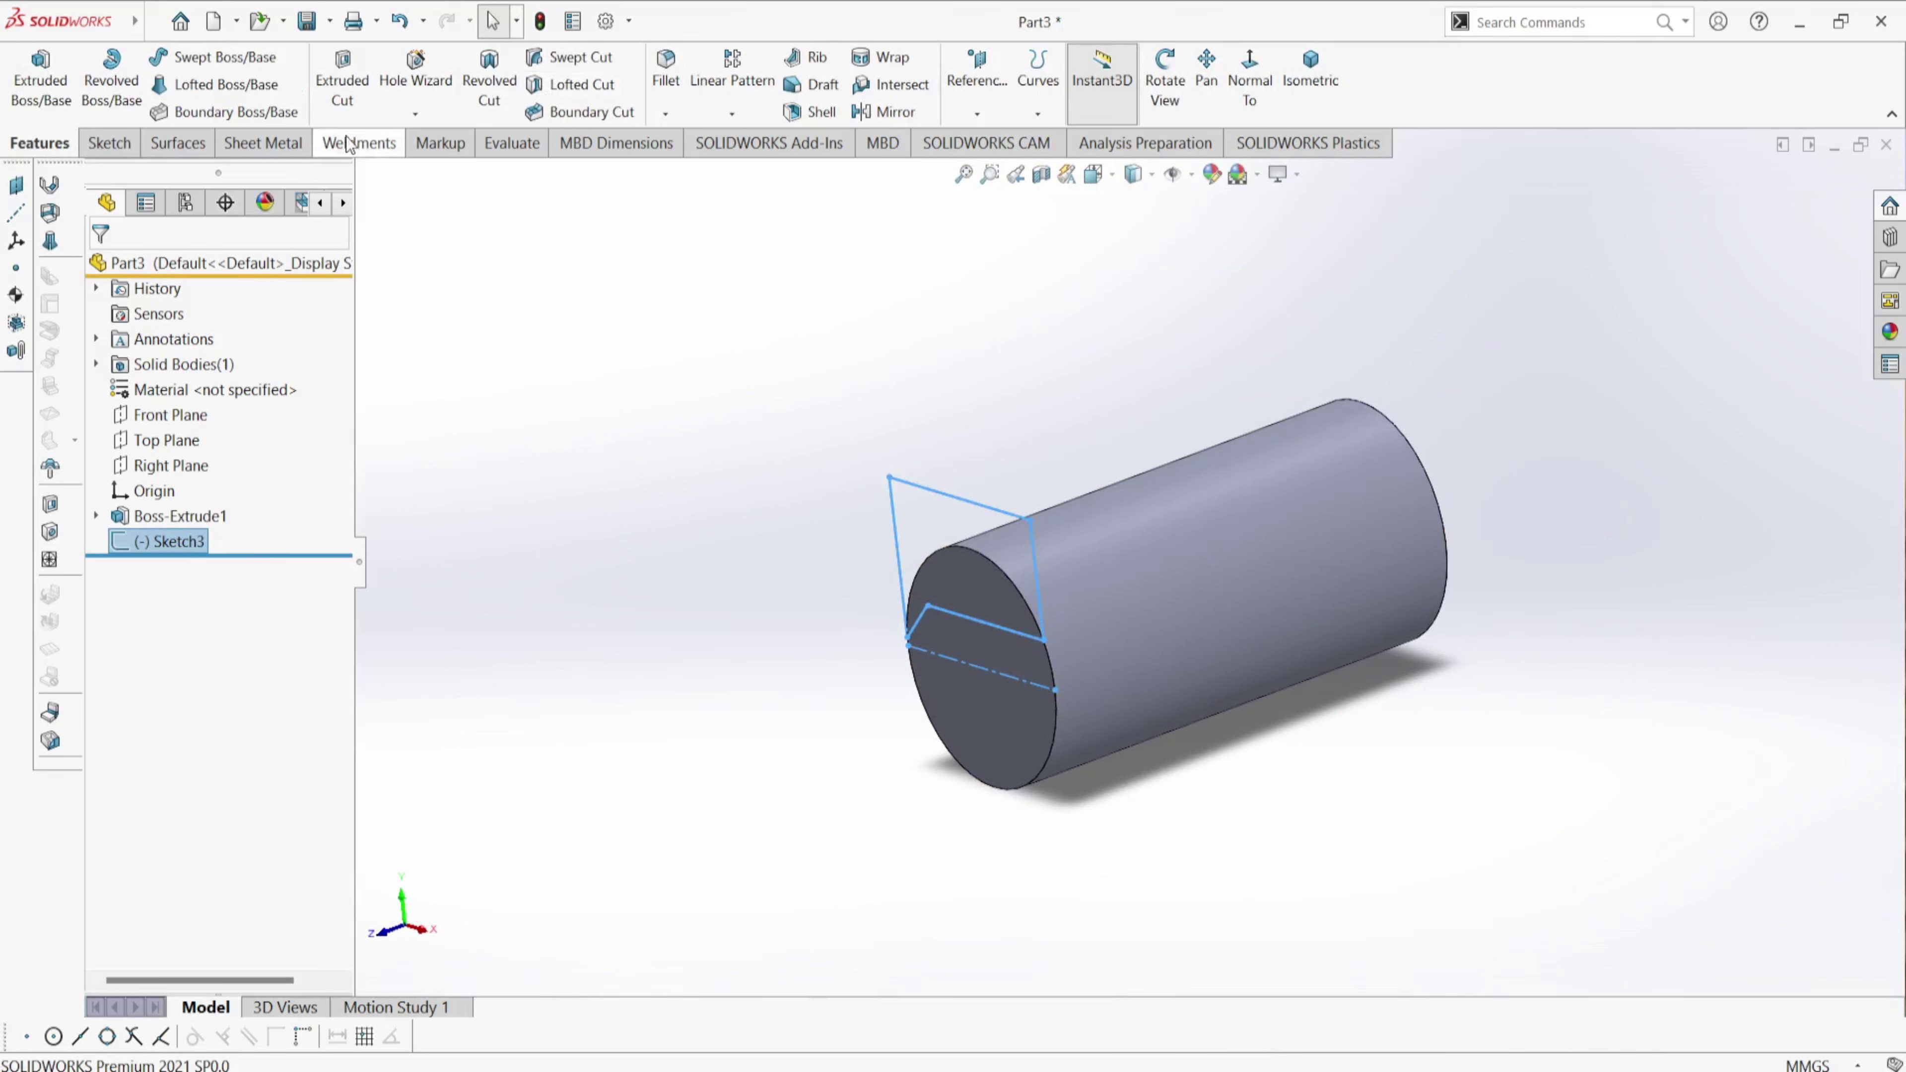
left_click(342, 82)
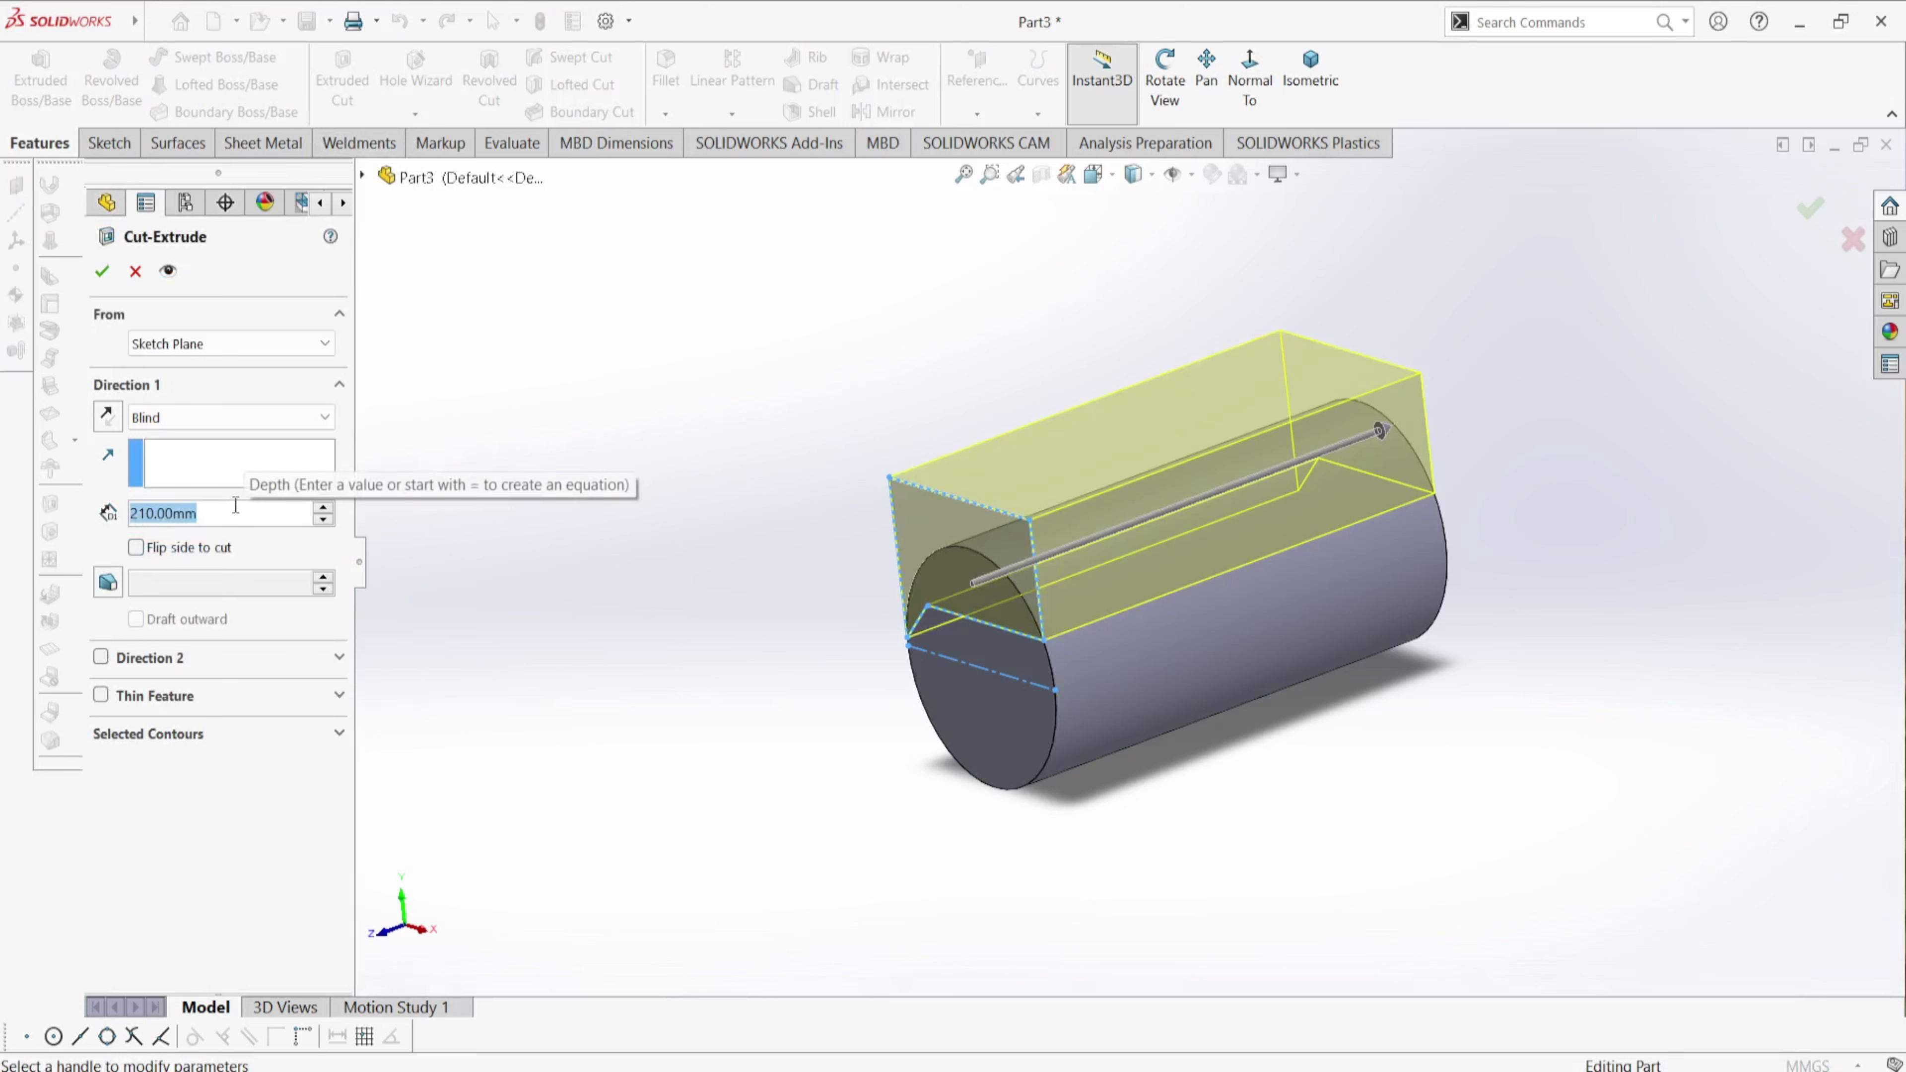
type("40")
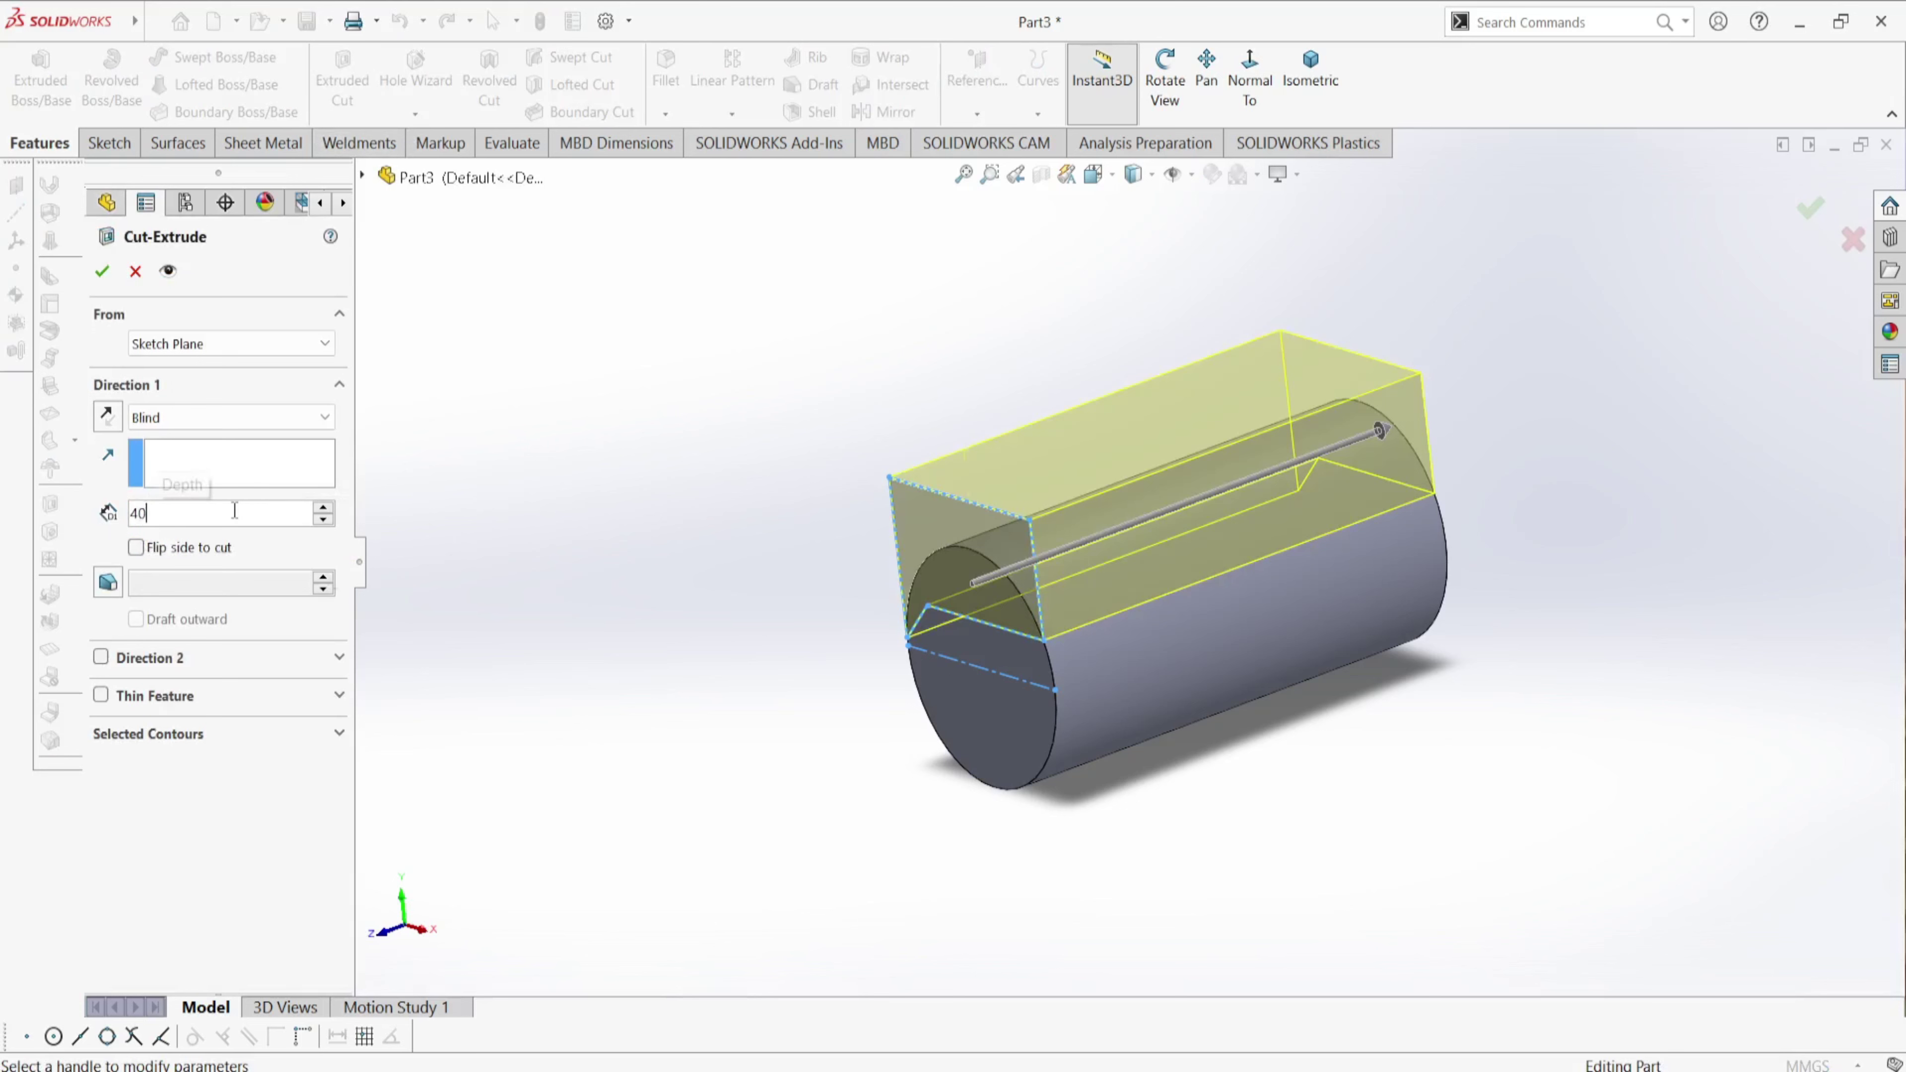
key("Return")
left_click(103, 271)
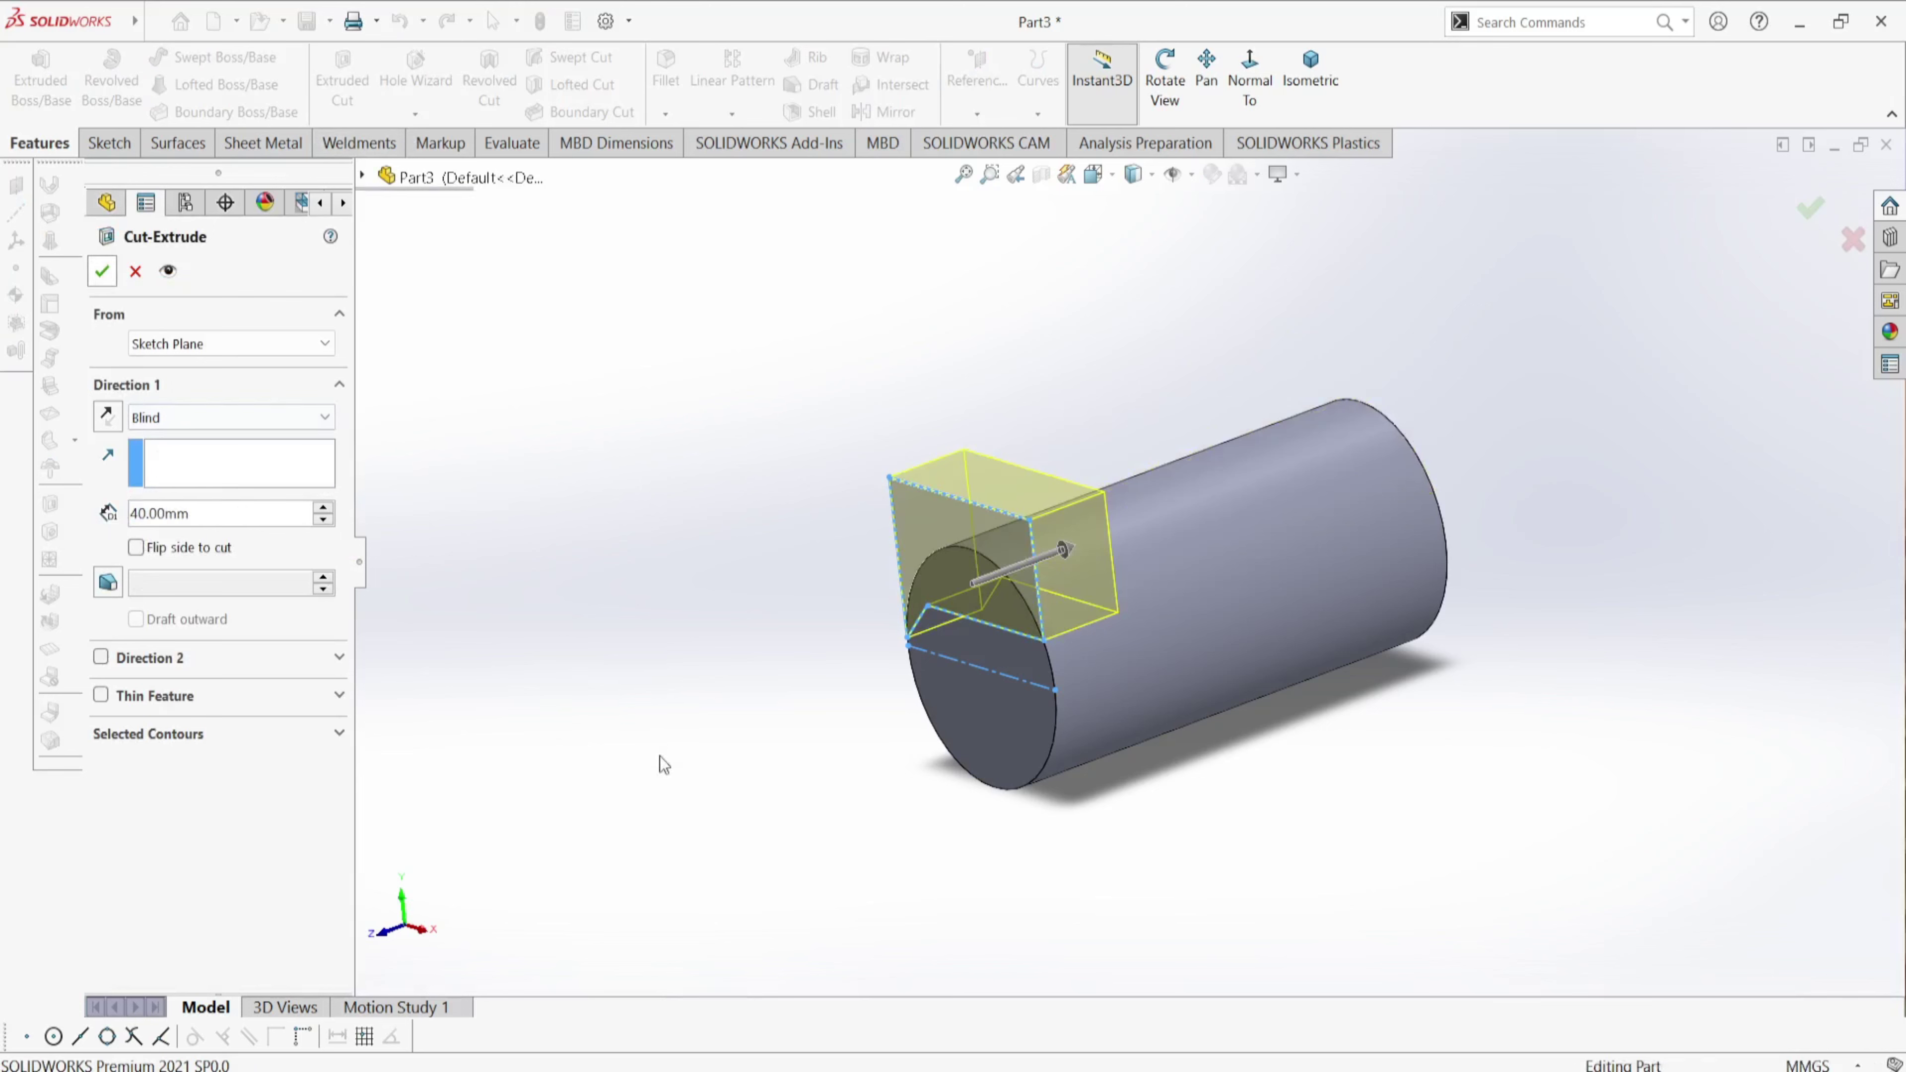
middle_click_drag(714, 748, 811, 764)
left_click(944, 864)
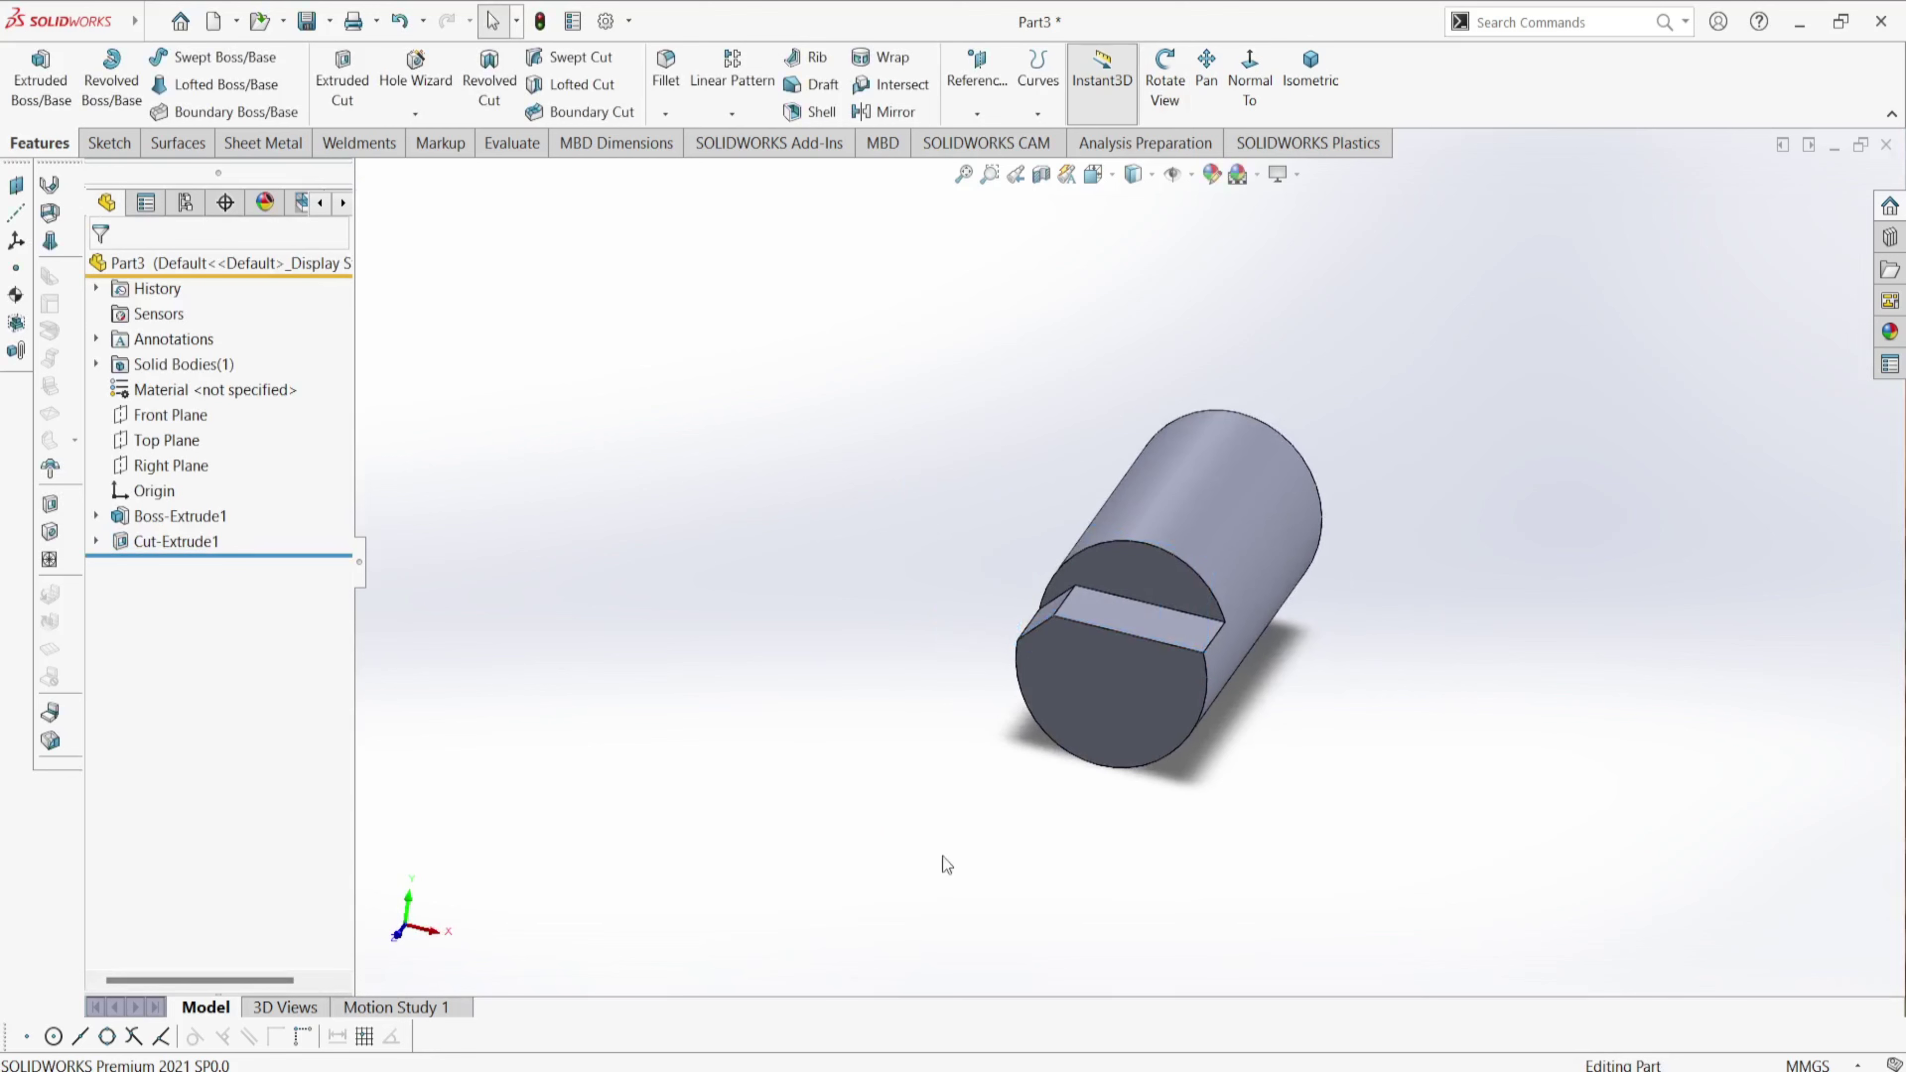
mouse_move(1013, 796)
middle_mouse_down()
mouse_move(1025, 780)
mouse_move(863, 851)
mouse_move(792, 851)
mouse_move(872, 834)
mouse_move(714, 808)
mouse_move(881, 821)
mouse_move(826, 796)
mouse_move(838, 745)
mouse_move(863, 735)
mouse_move(873, 853)
middle_mouse_up()
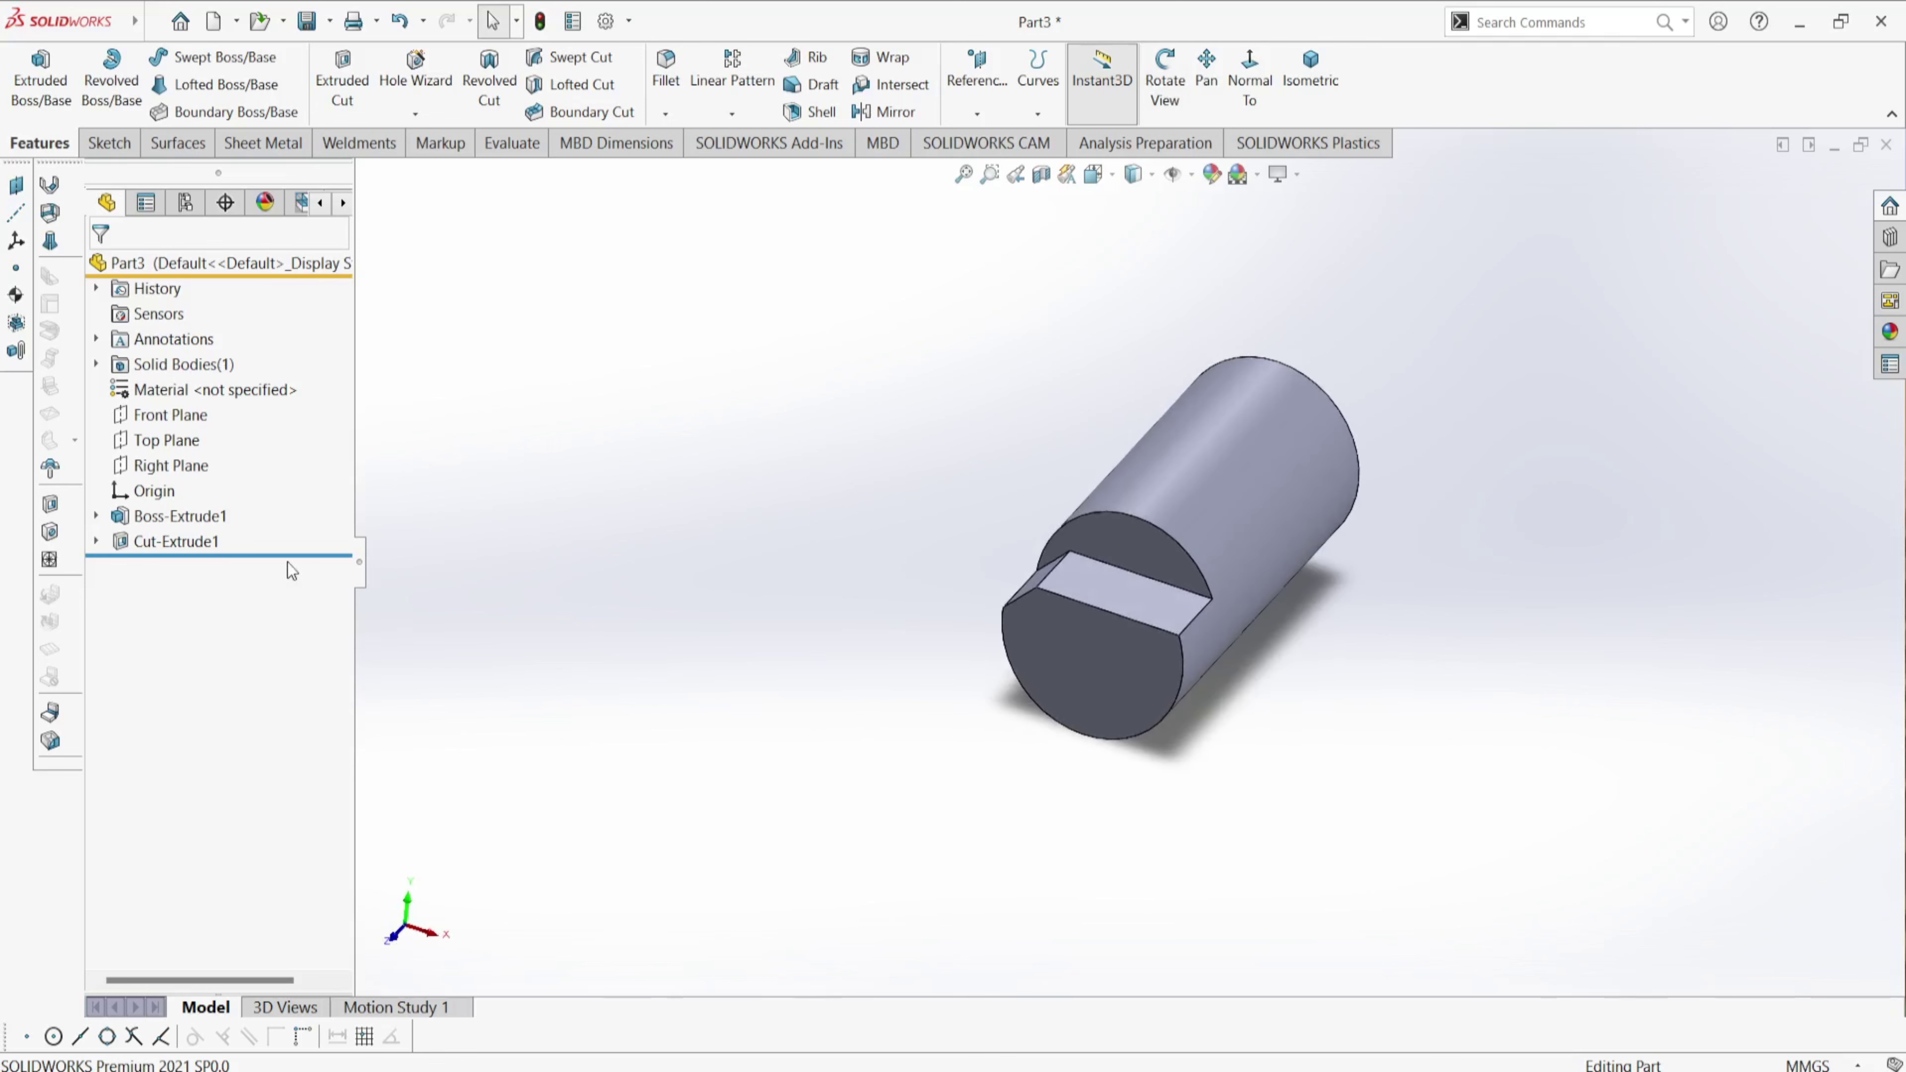
- Start a sketch on the Front Plane and draw a vertical centerline across the full diameter of the end face
left_click(170, 414)
left_click(195, 387)
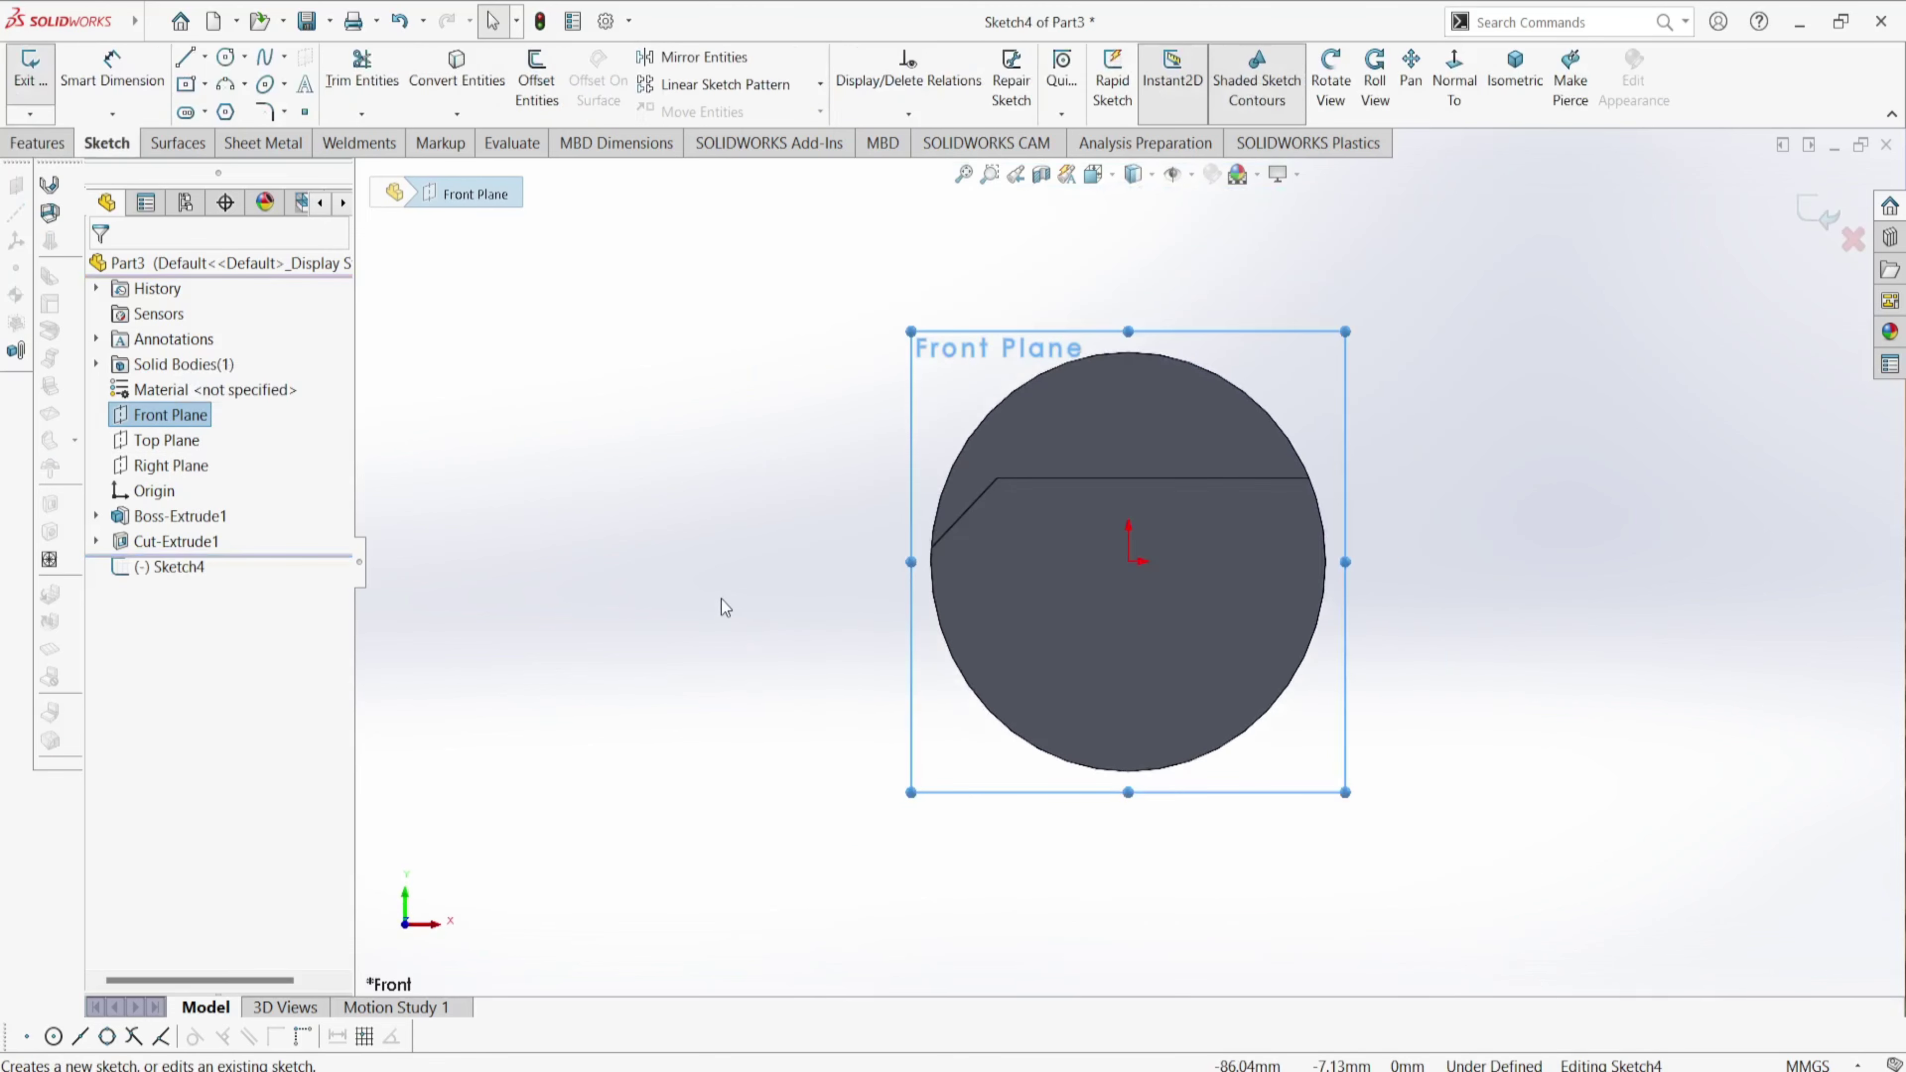
left_click(196, 63)
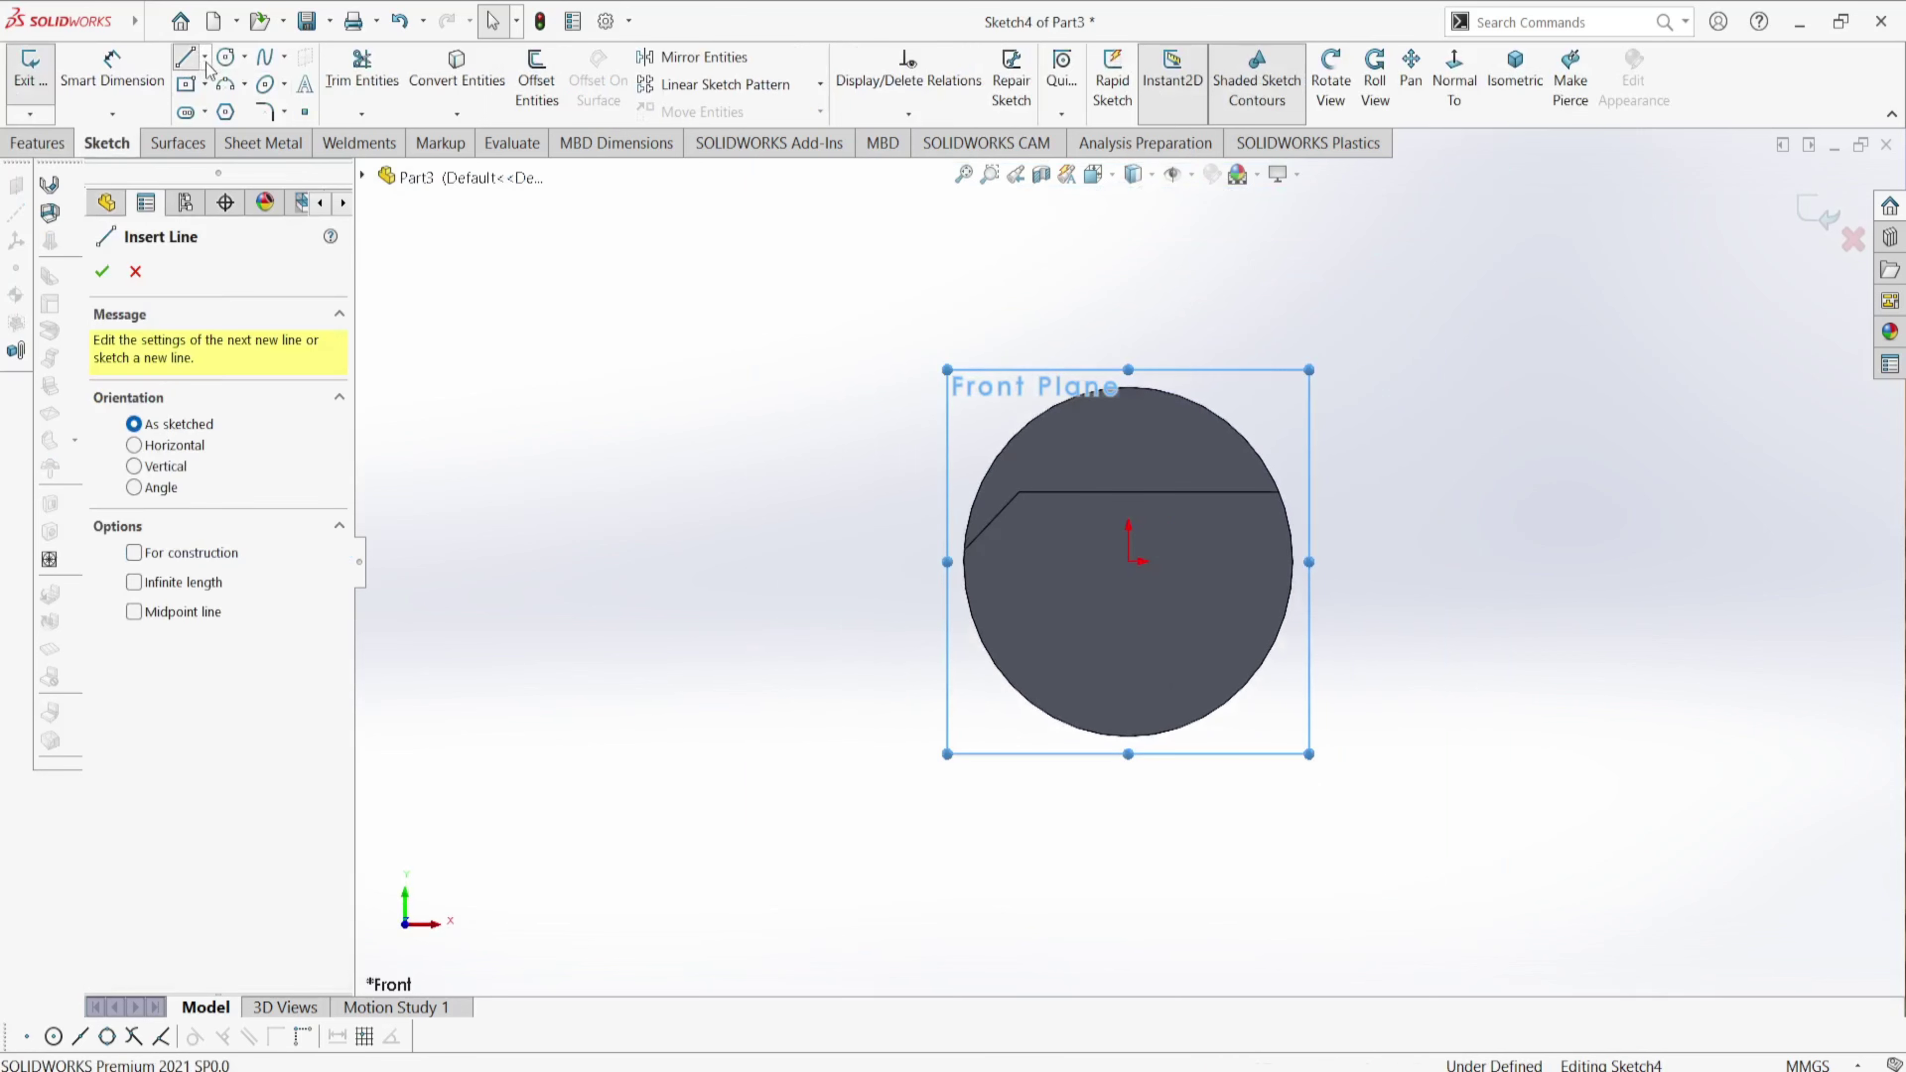
left_click(204, 59)
left_click(231, 112)
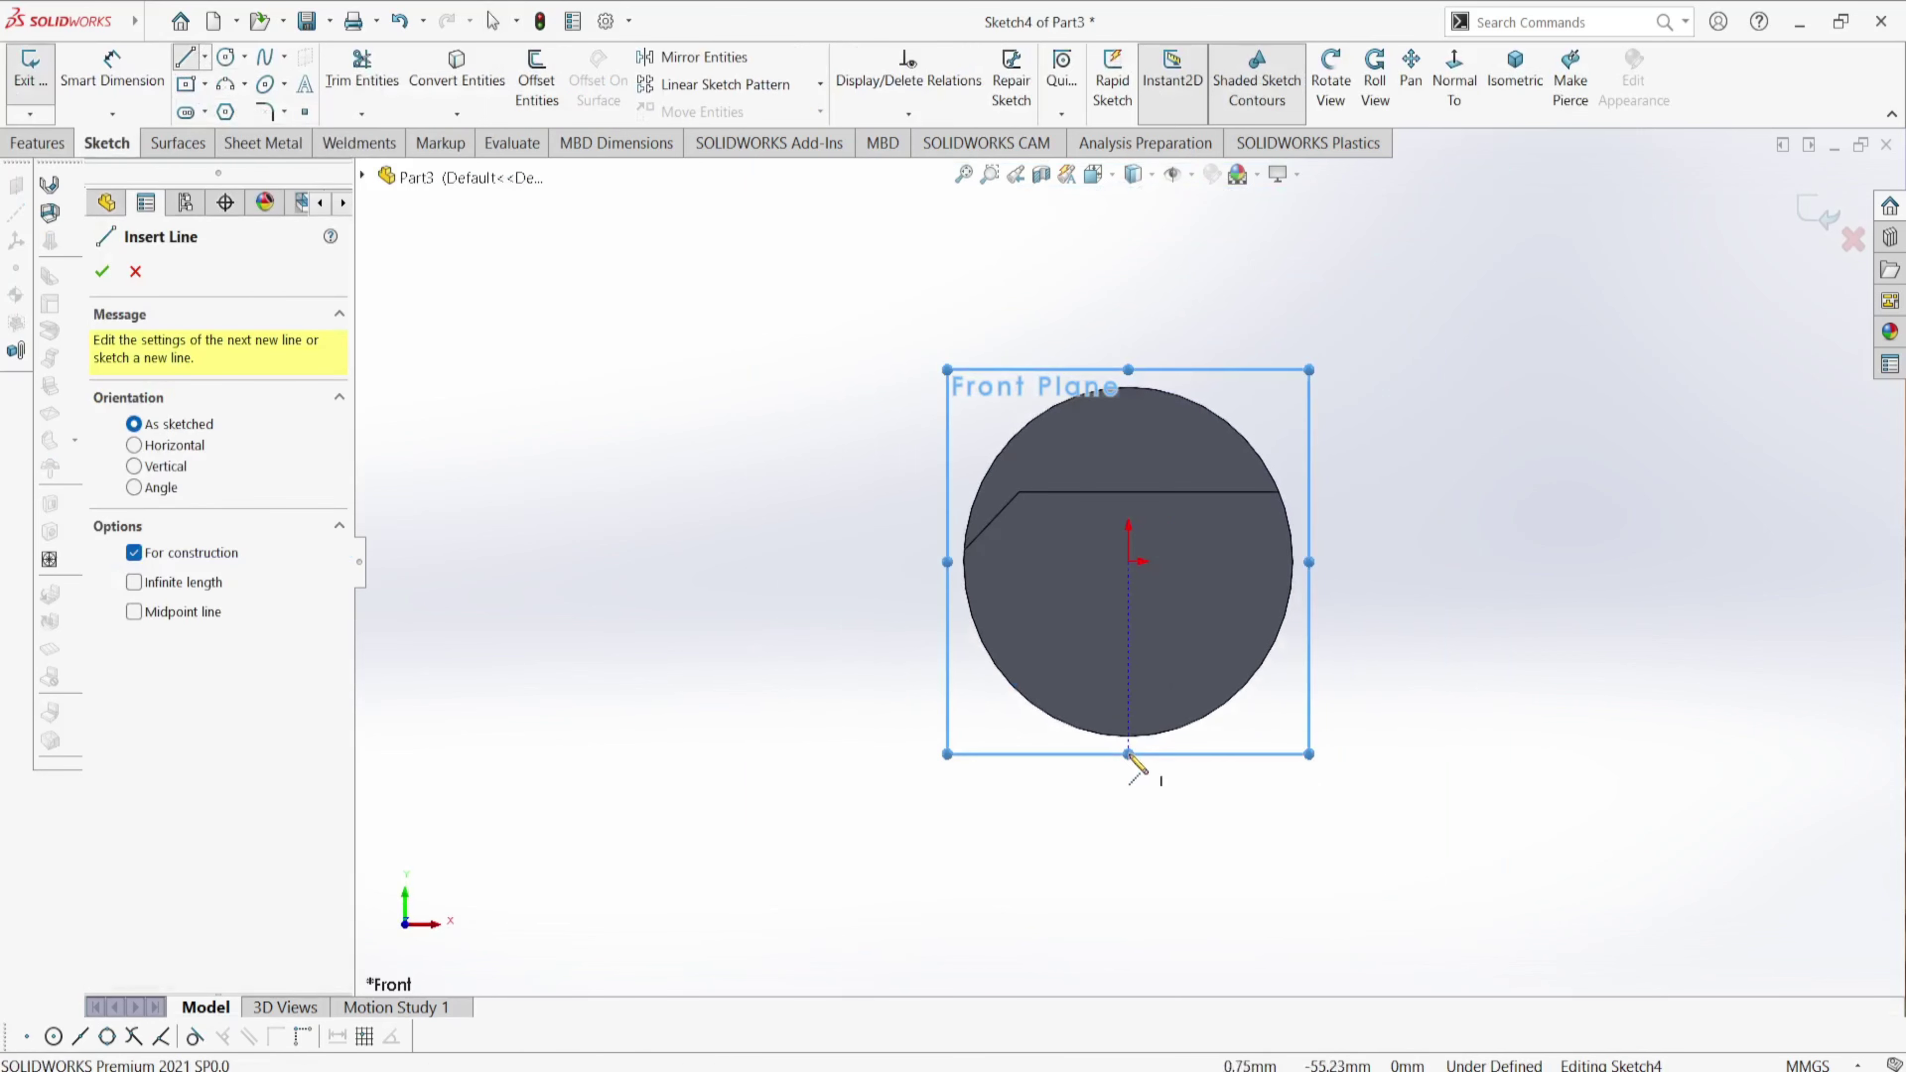
left_click(1129, 737)
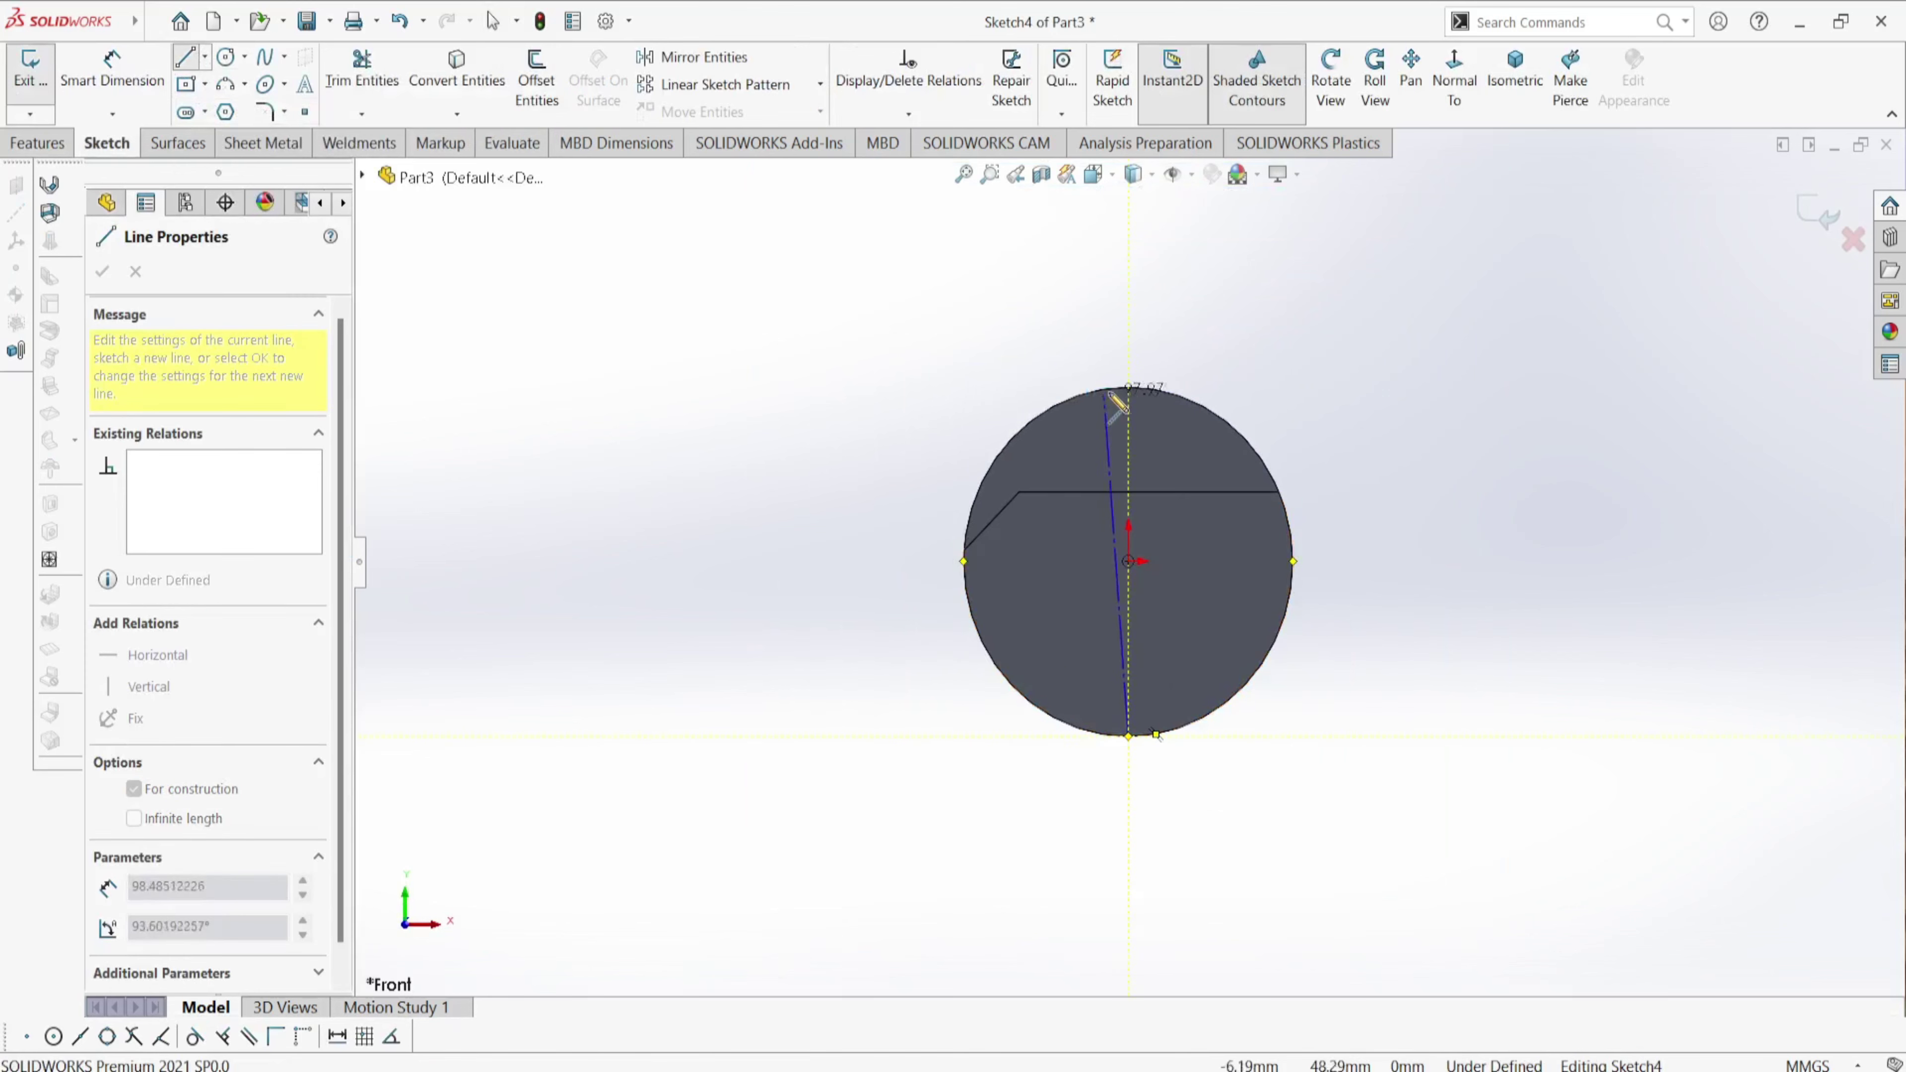
left_click(1129, 388)
key("Escape")
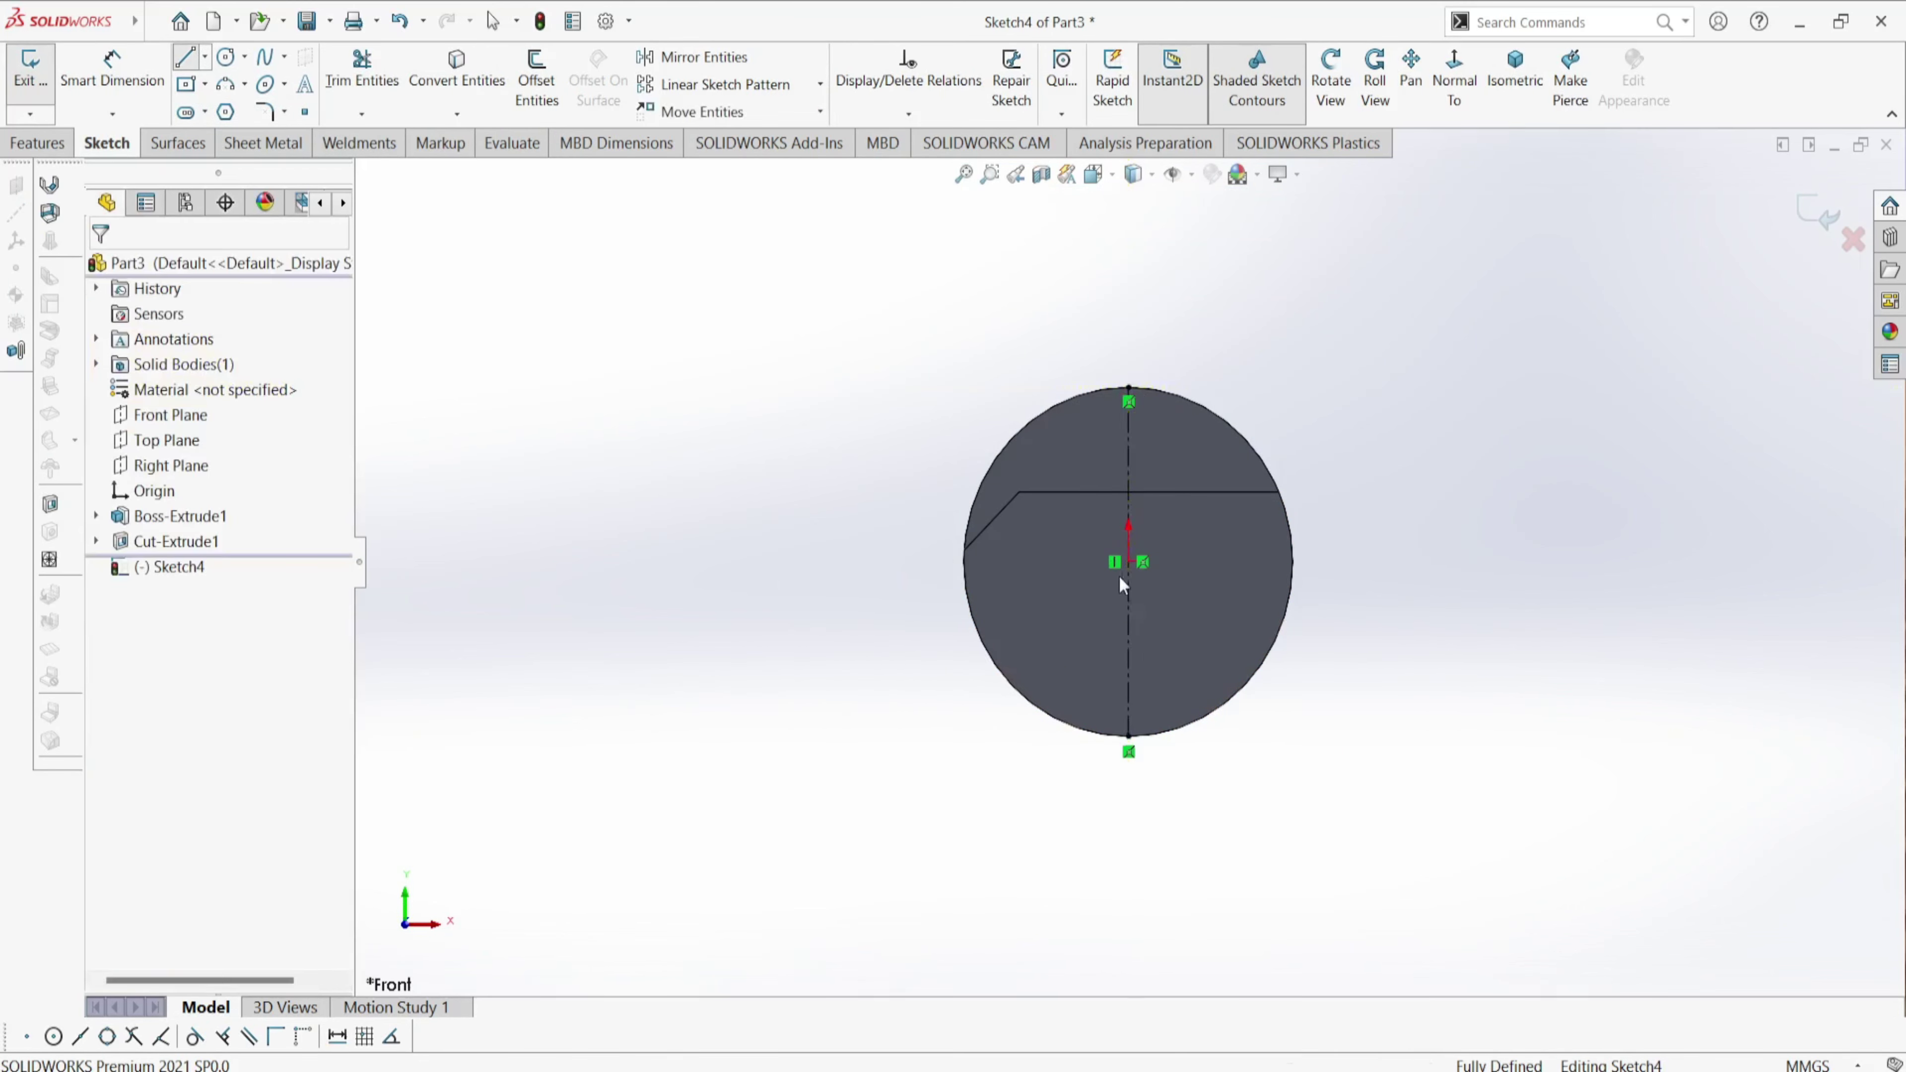
- Draw a 50 mm construction line from the origin up to the circle's edge, tilted about 14 degrees clockwise from the vertical centerline
left_click(204, 56)
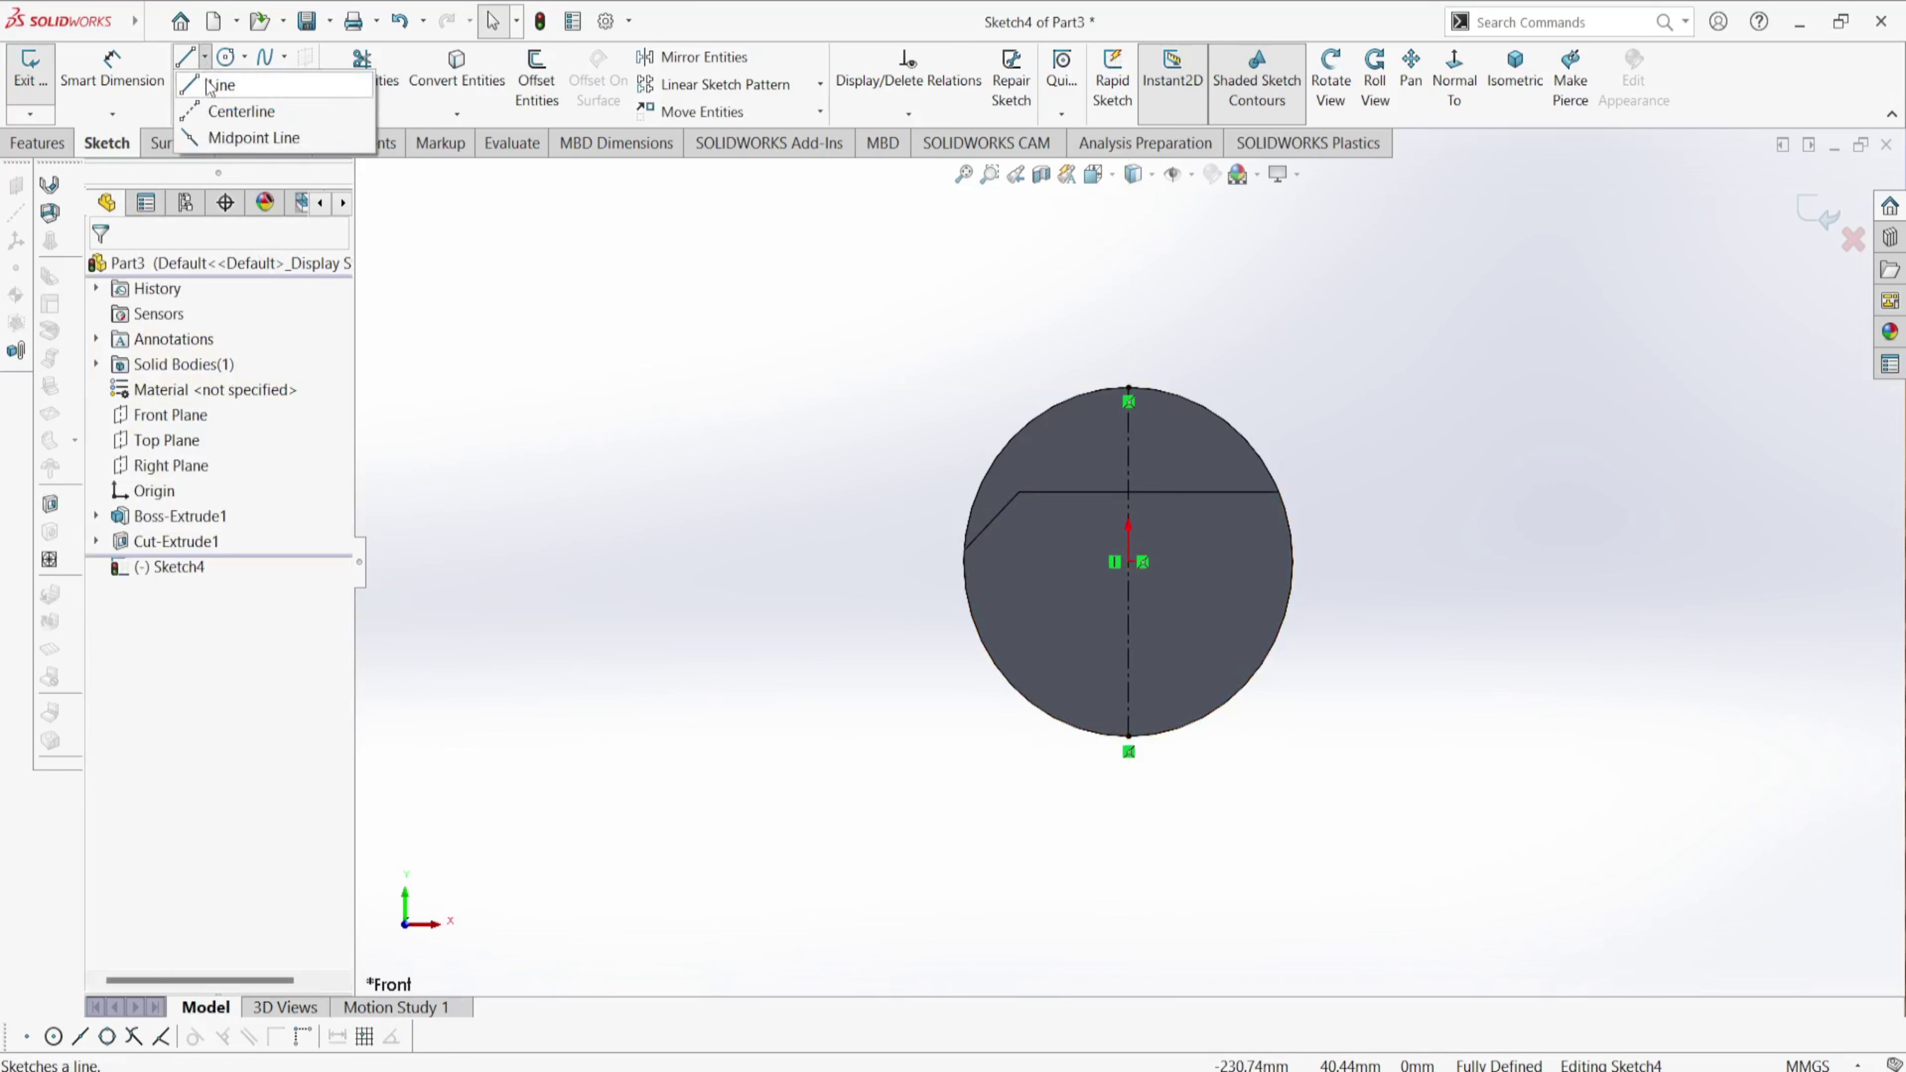
left_click(217, 85)
scroll(1145, 623, "down", 2)
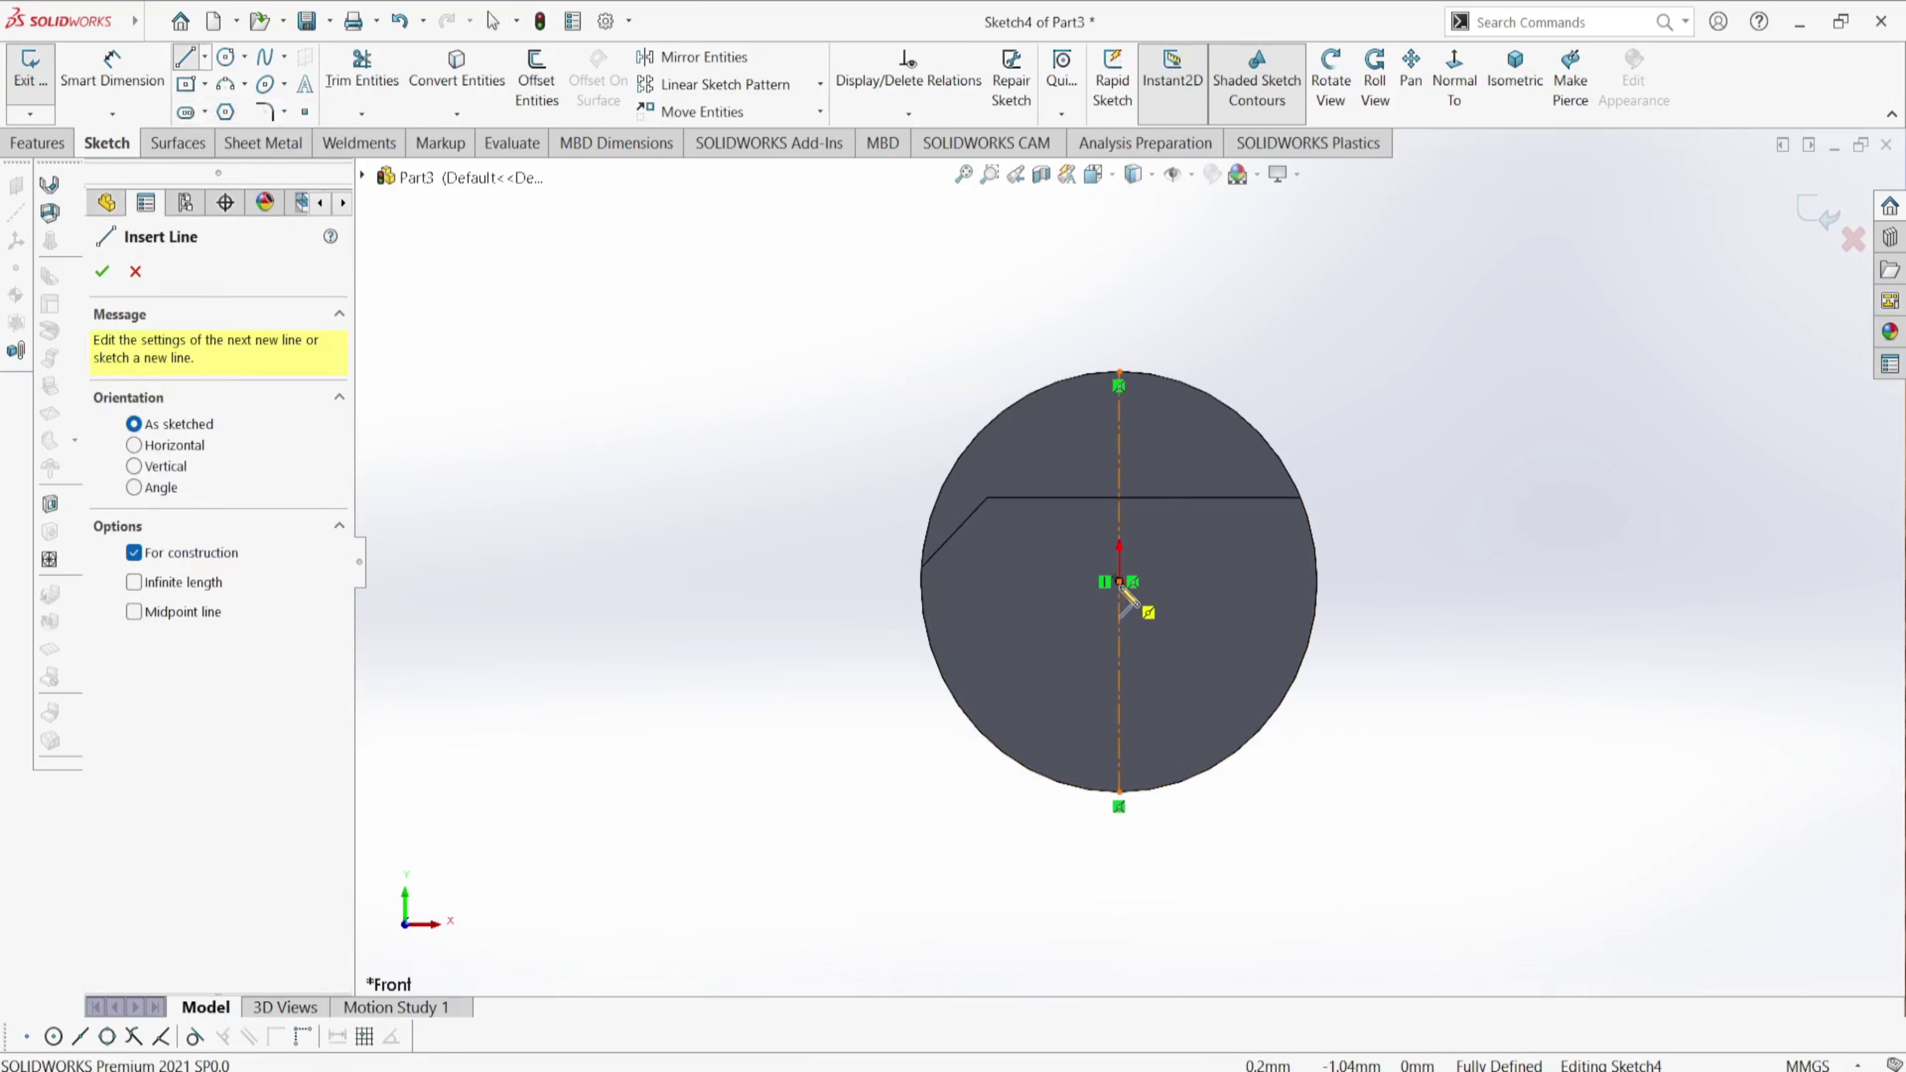
left_click(1120, 583)
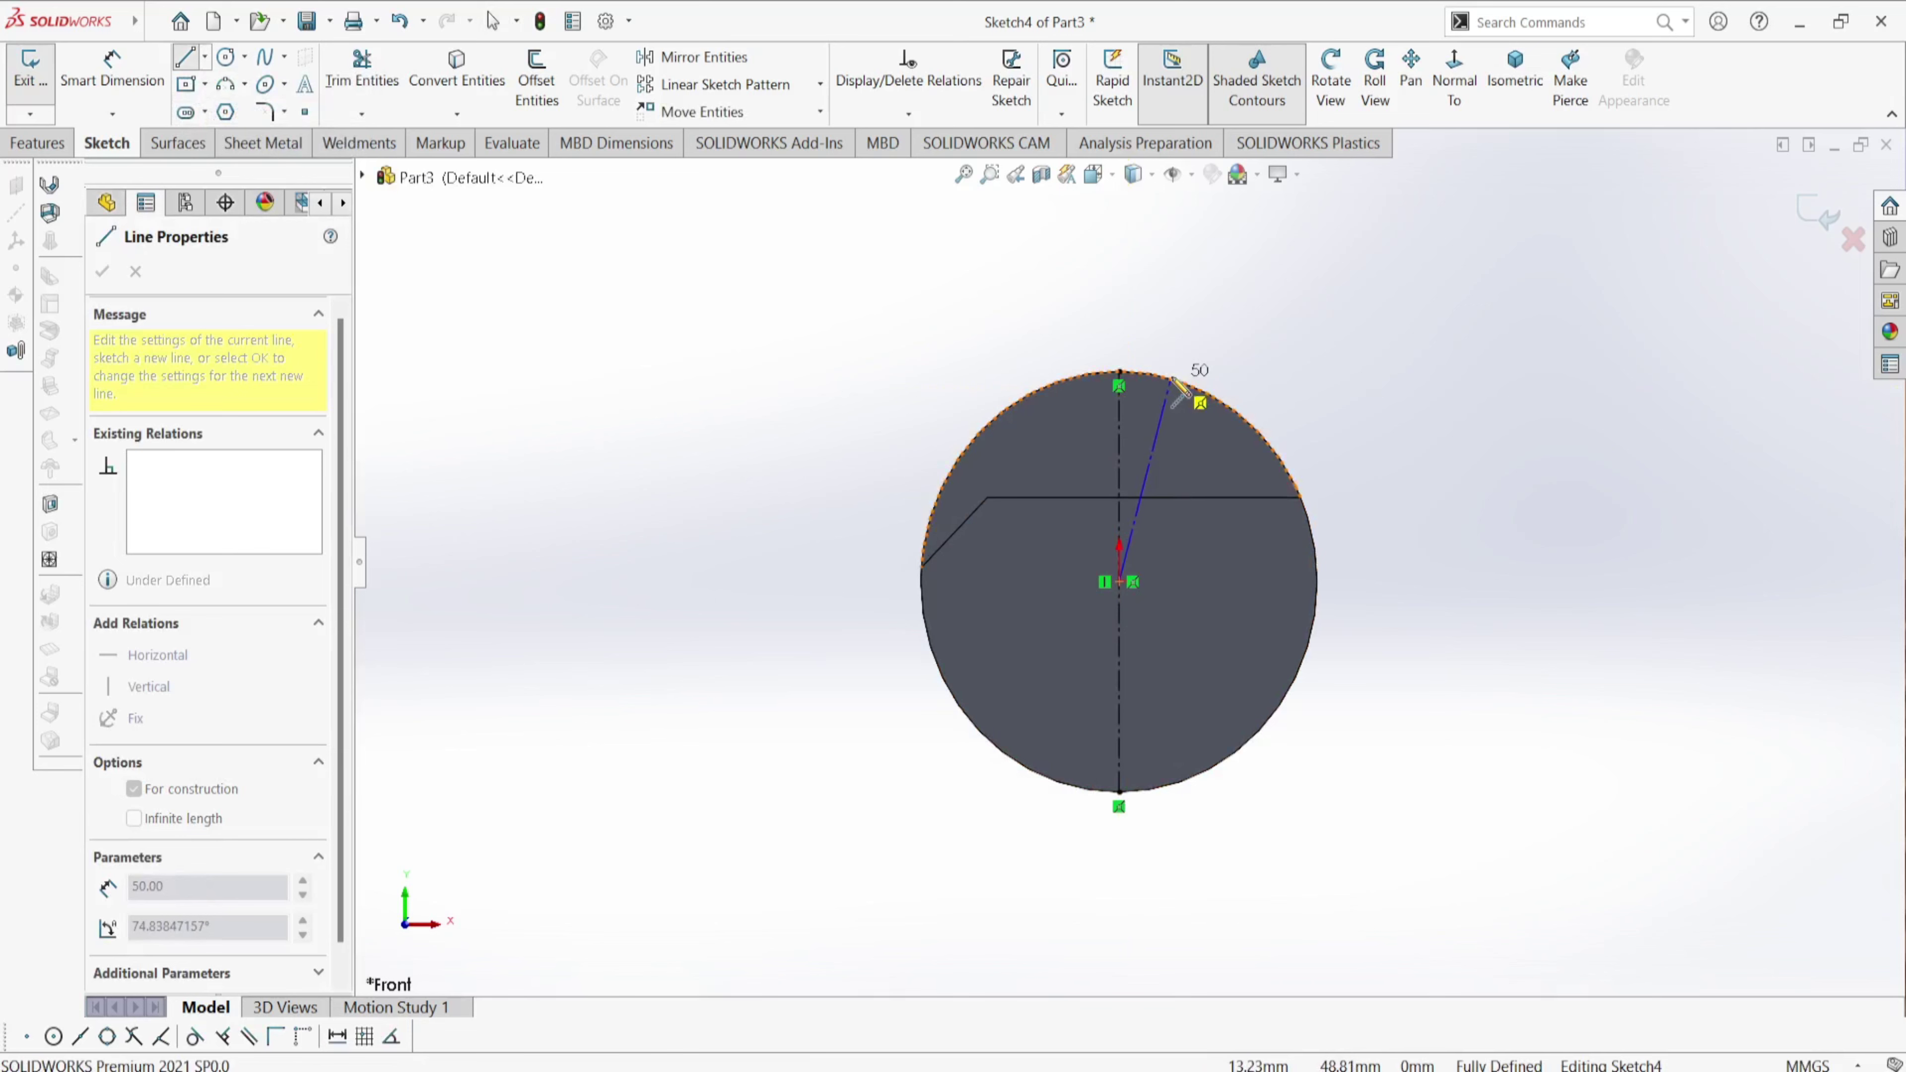
left_click(1167, 380)
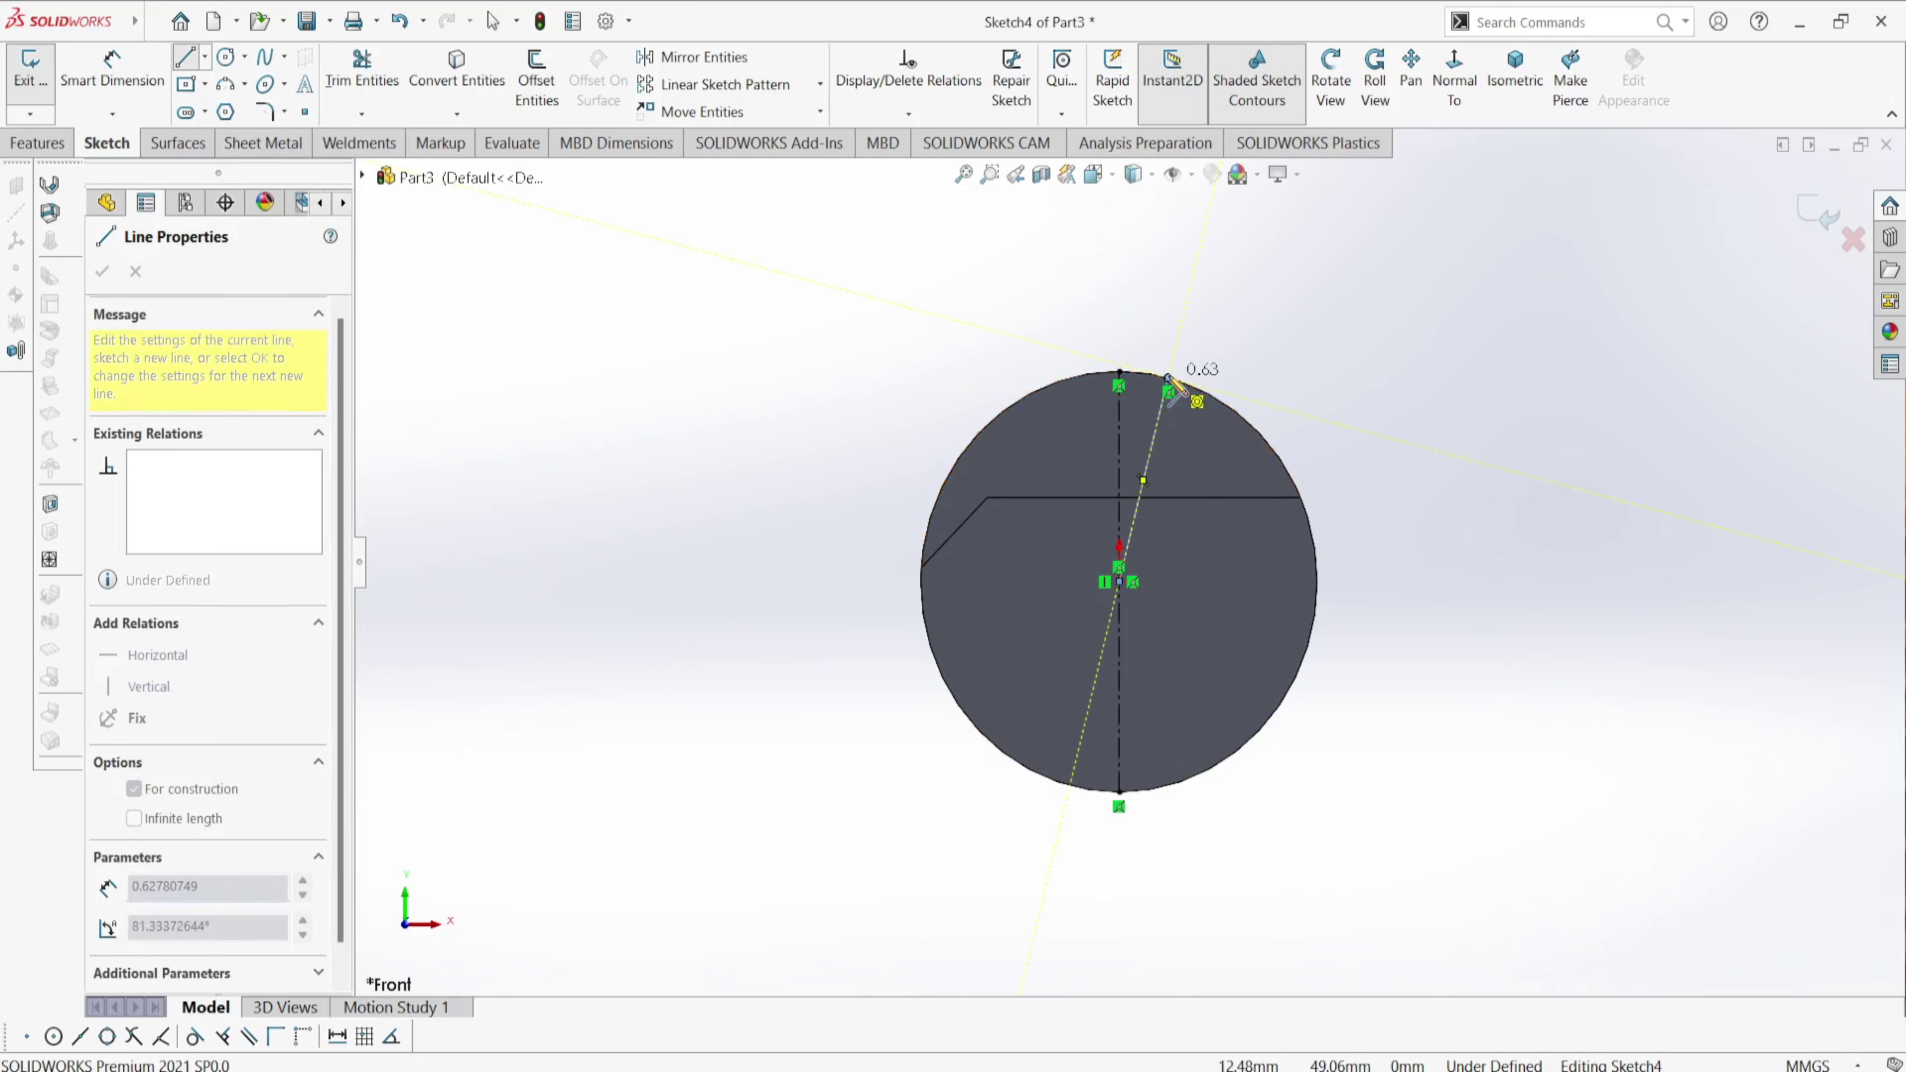
key("Escape")
- Set the angle between the vertical centerline and the tilted construction line to 7° and exit the sketch
left_click(112, 71)
scroll(1127, 463, "down", 2)
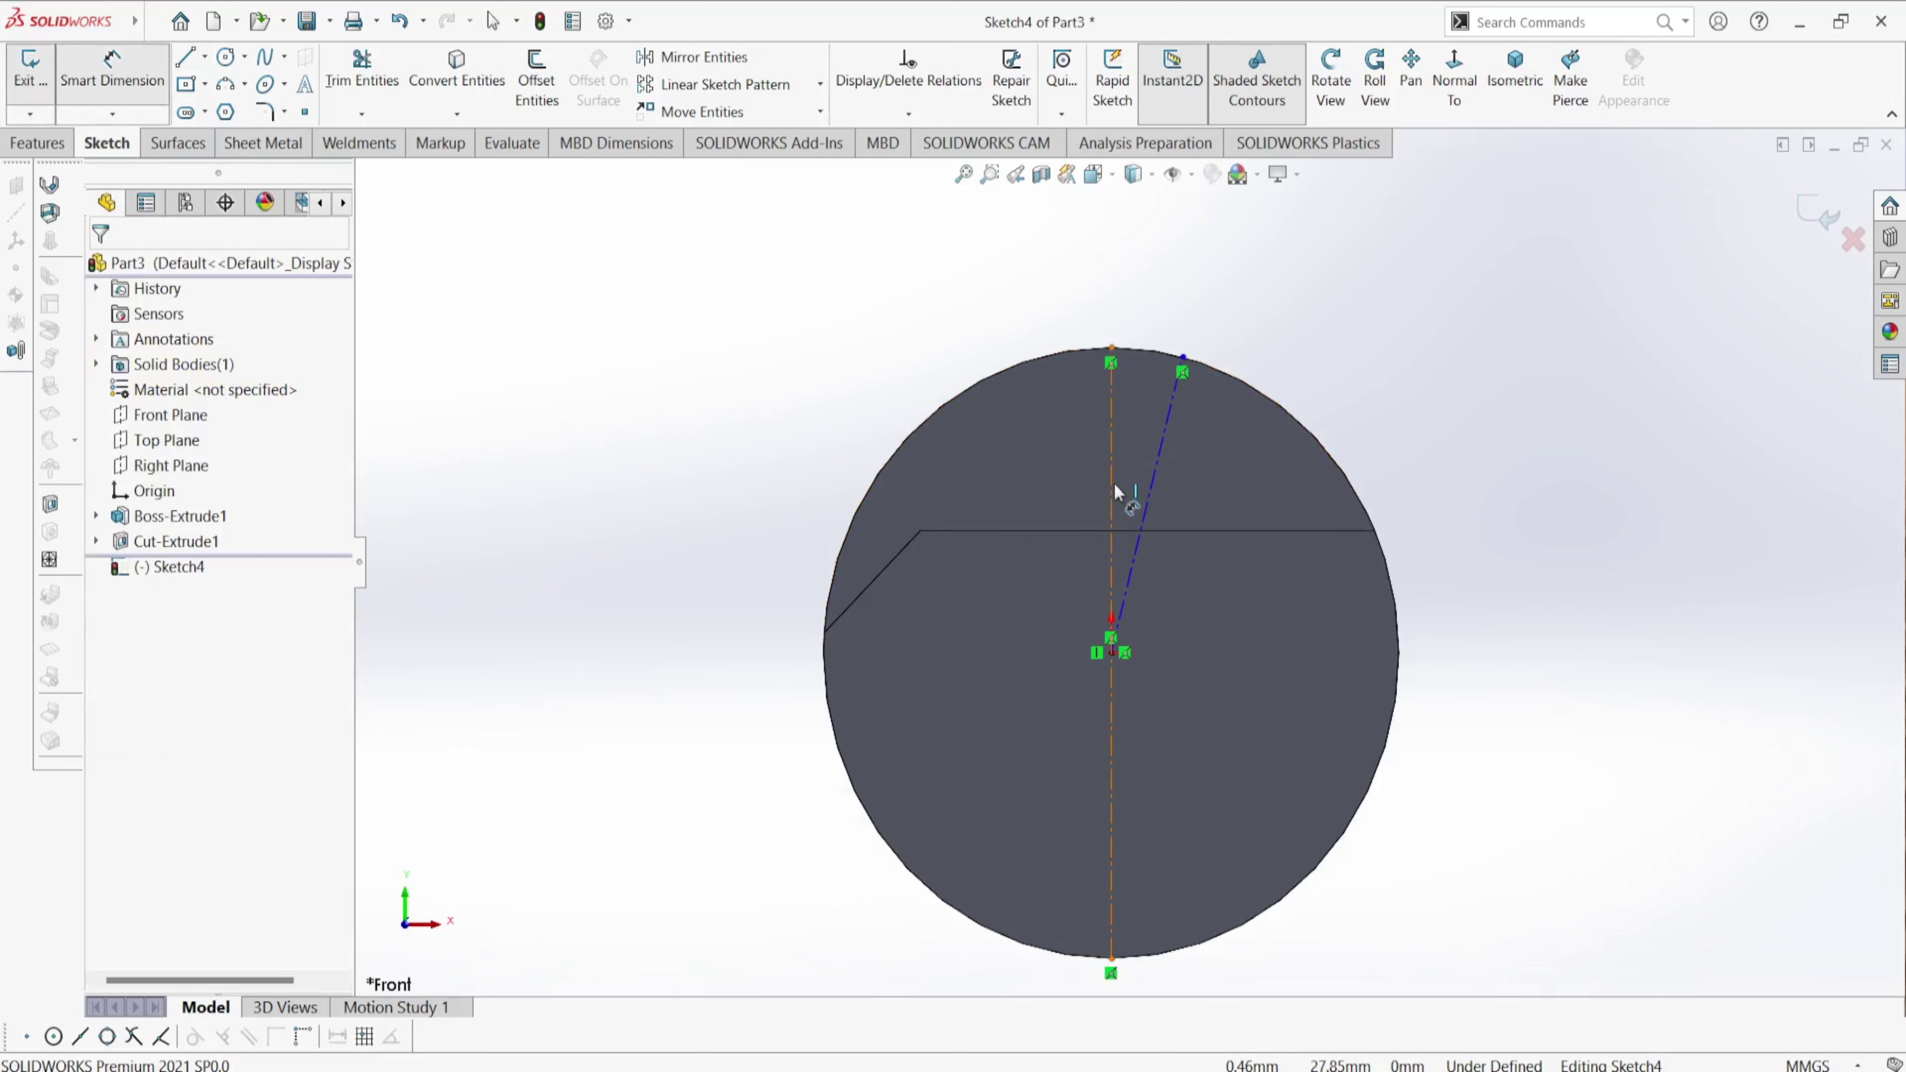
left_click(1113, 483)
left_click(1148, 490)
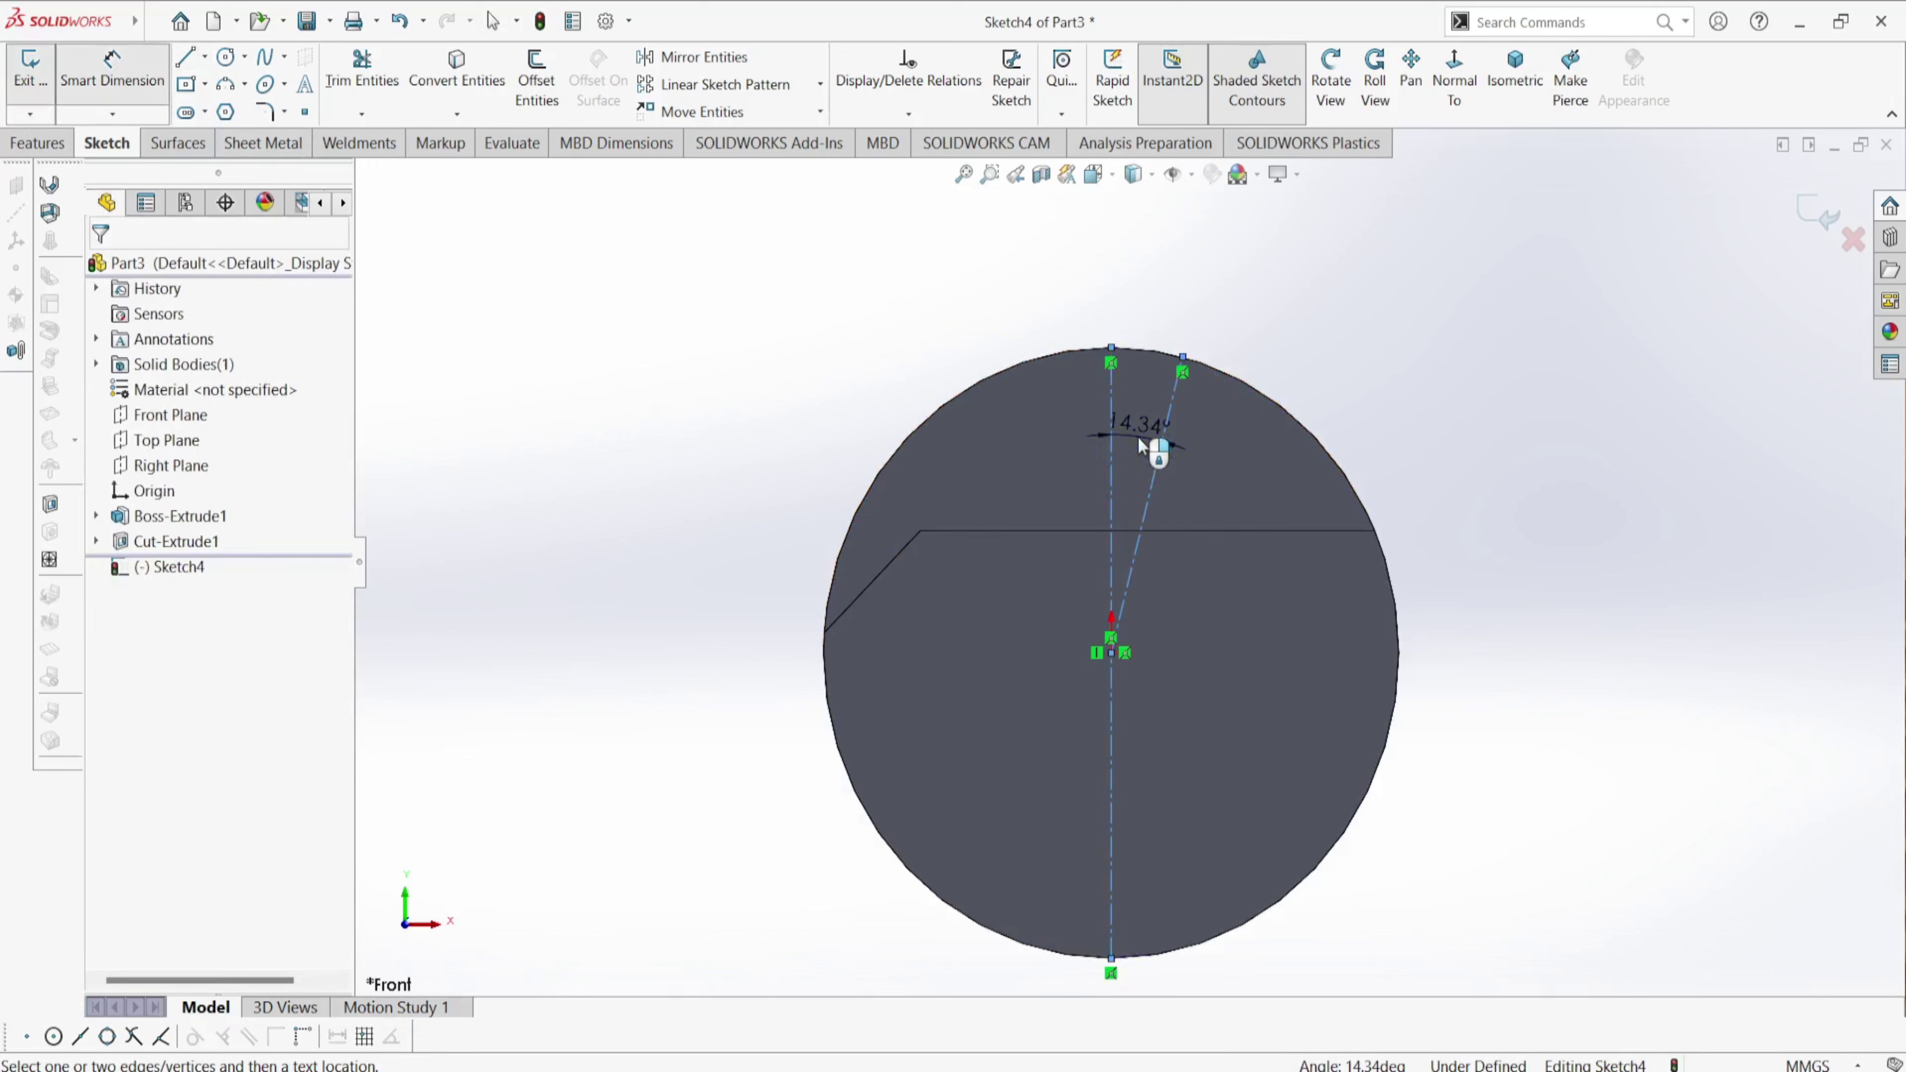
left_click(1137, 437)
type("7")
key("Return")
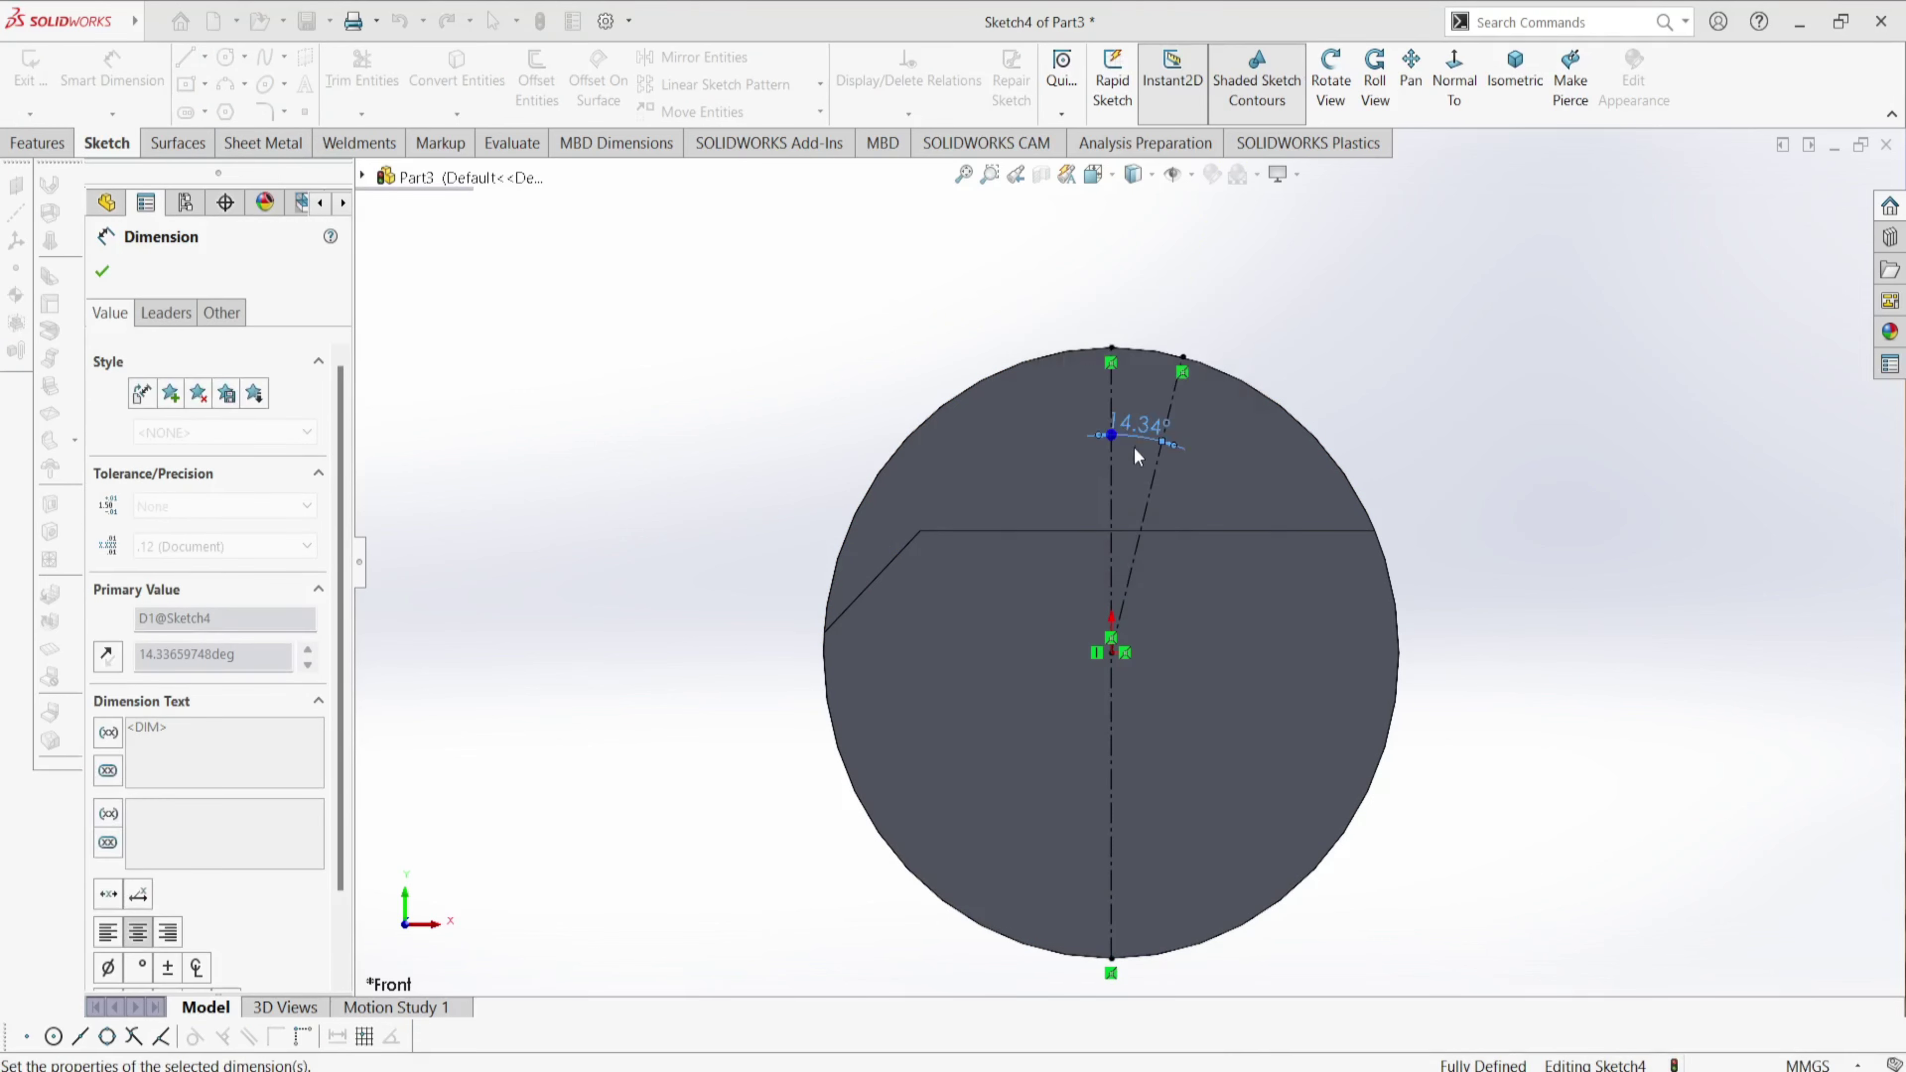
scroll(1177, 455, "down", 2)
scroll(1176, 456, "up", 2)
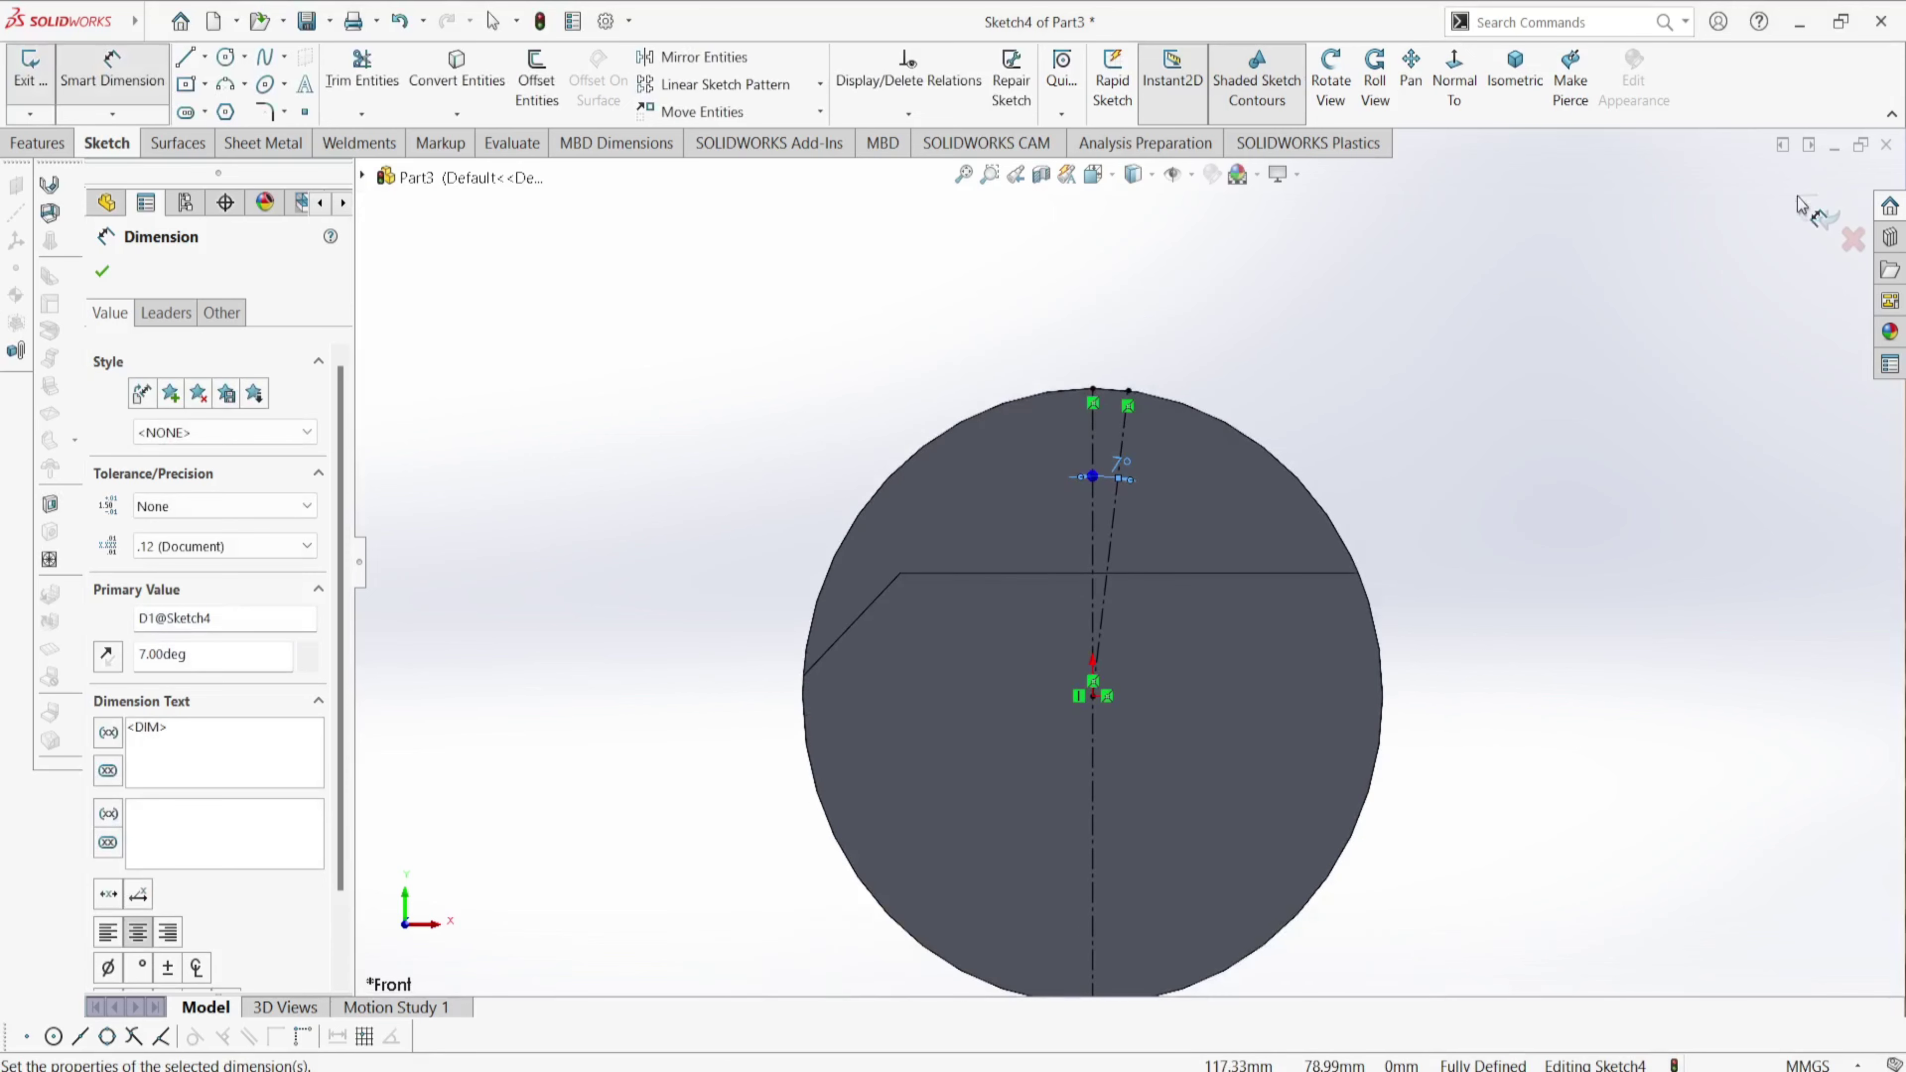
left_click(1801, 225)
scroll(1121, 518, "up", 3)
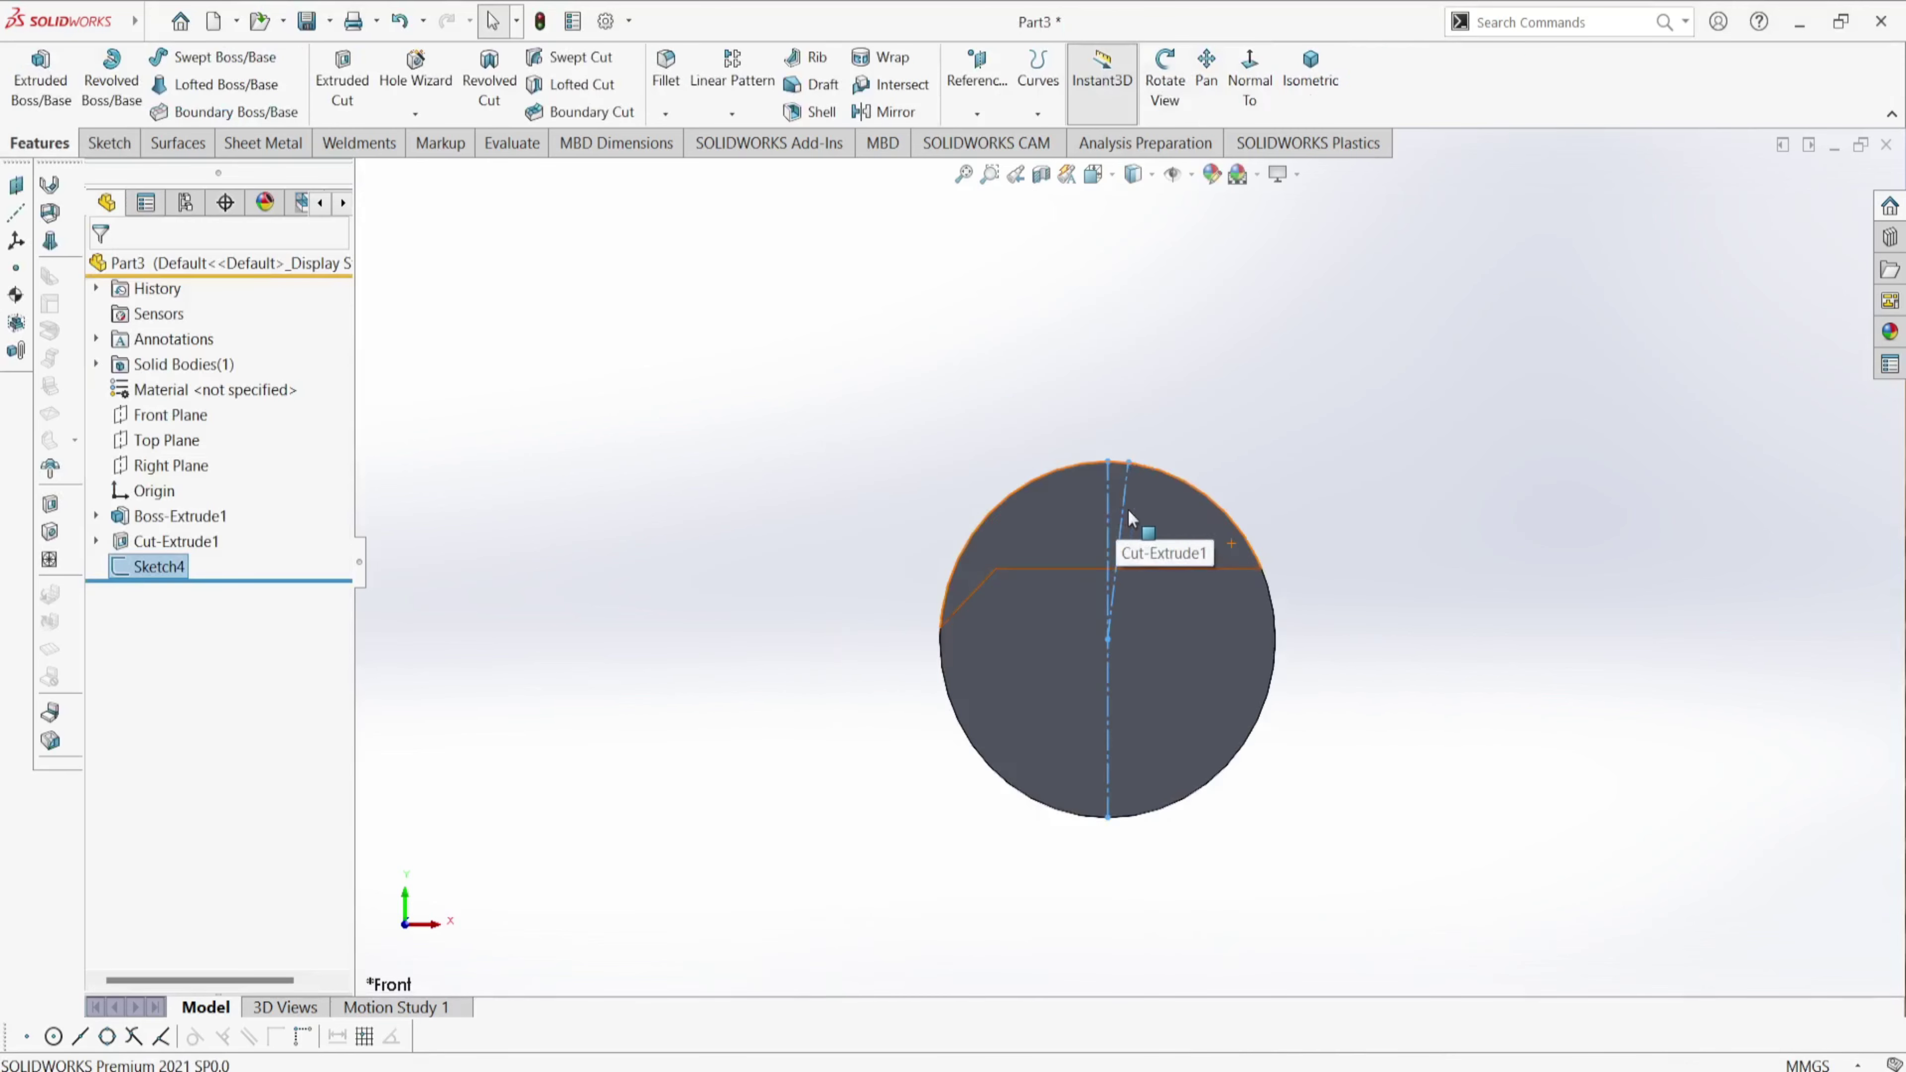
- Create a reference plane perpendicular to the tilted construction line, passing through its outer endpoint
mouse_move(1127, 511)
middle_mouse_down()
mouse_move(1301, 592)
mouse_move(1248, 681)
middle_mouse_up()
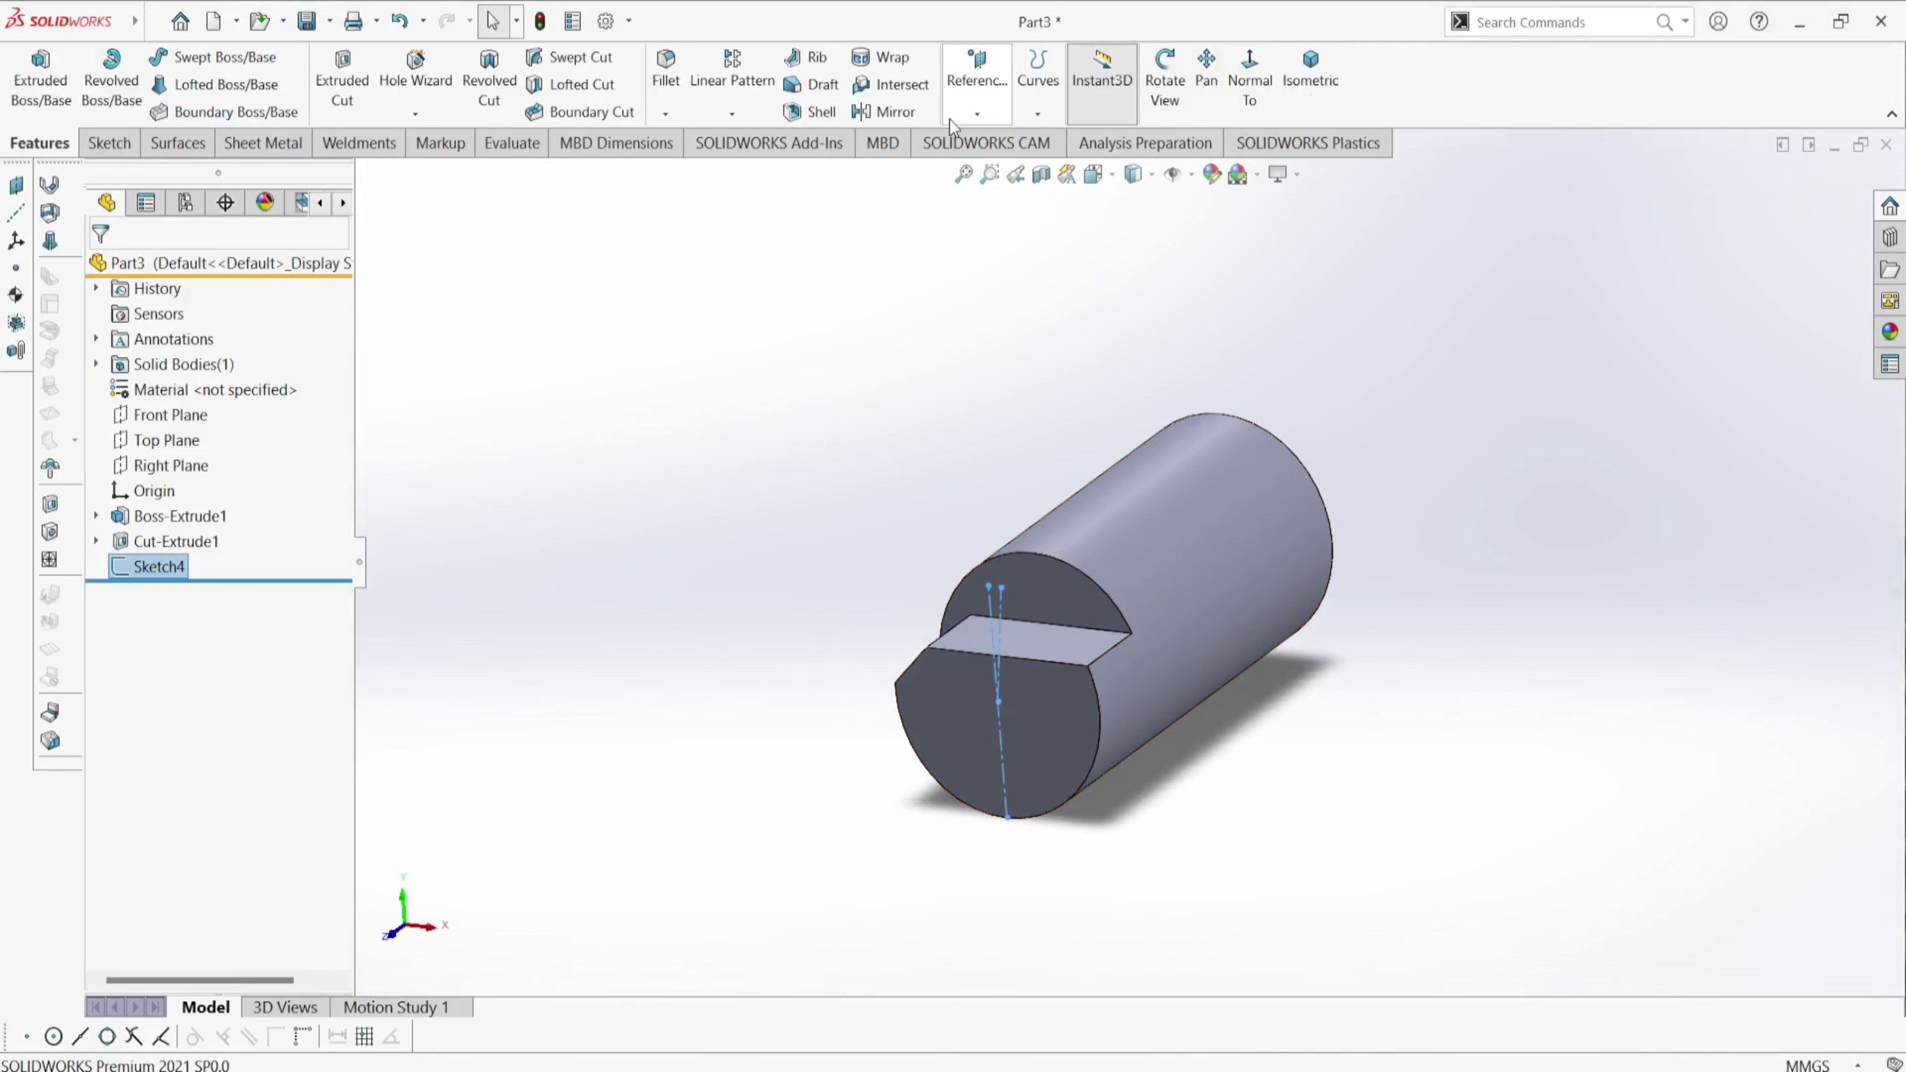
left_click(976, 109)
left_click(994, 139)
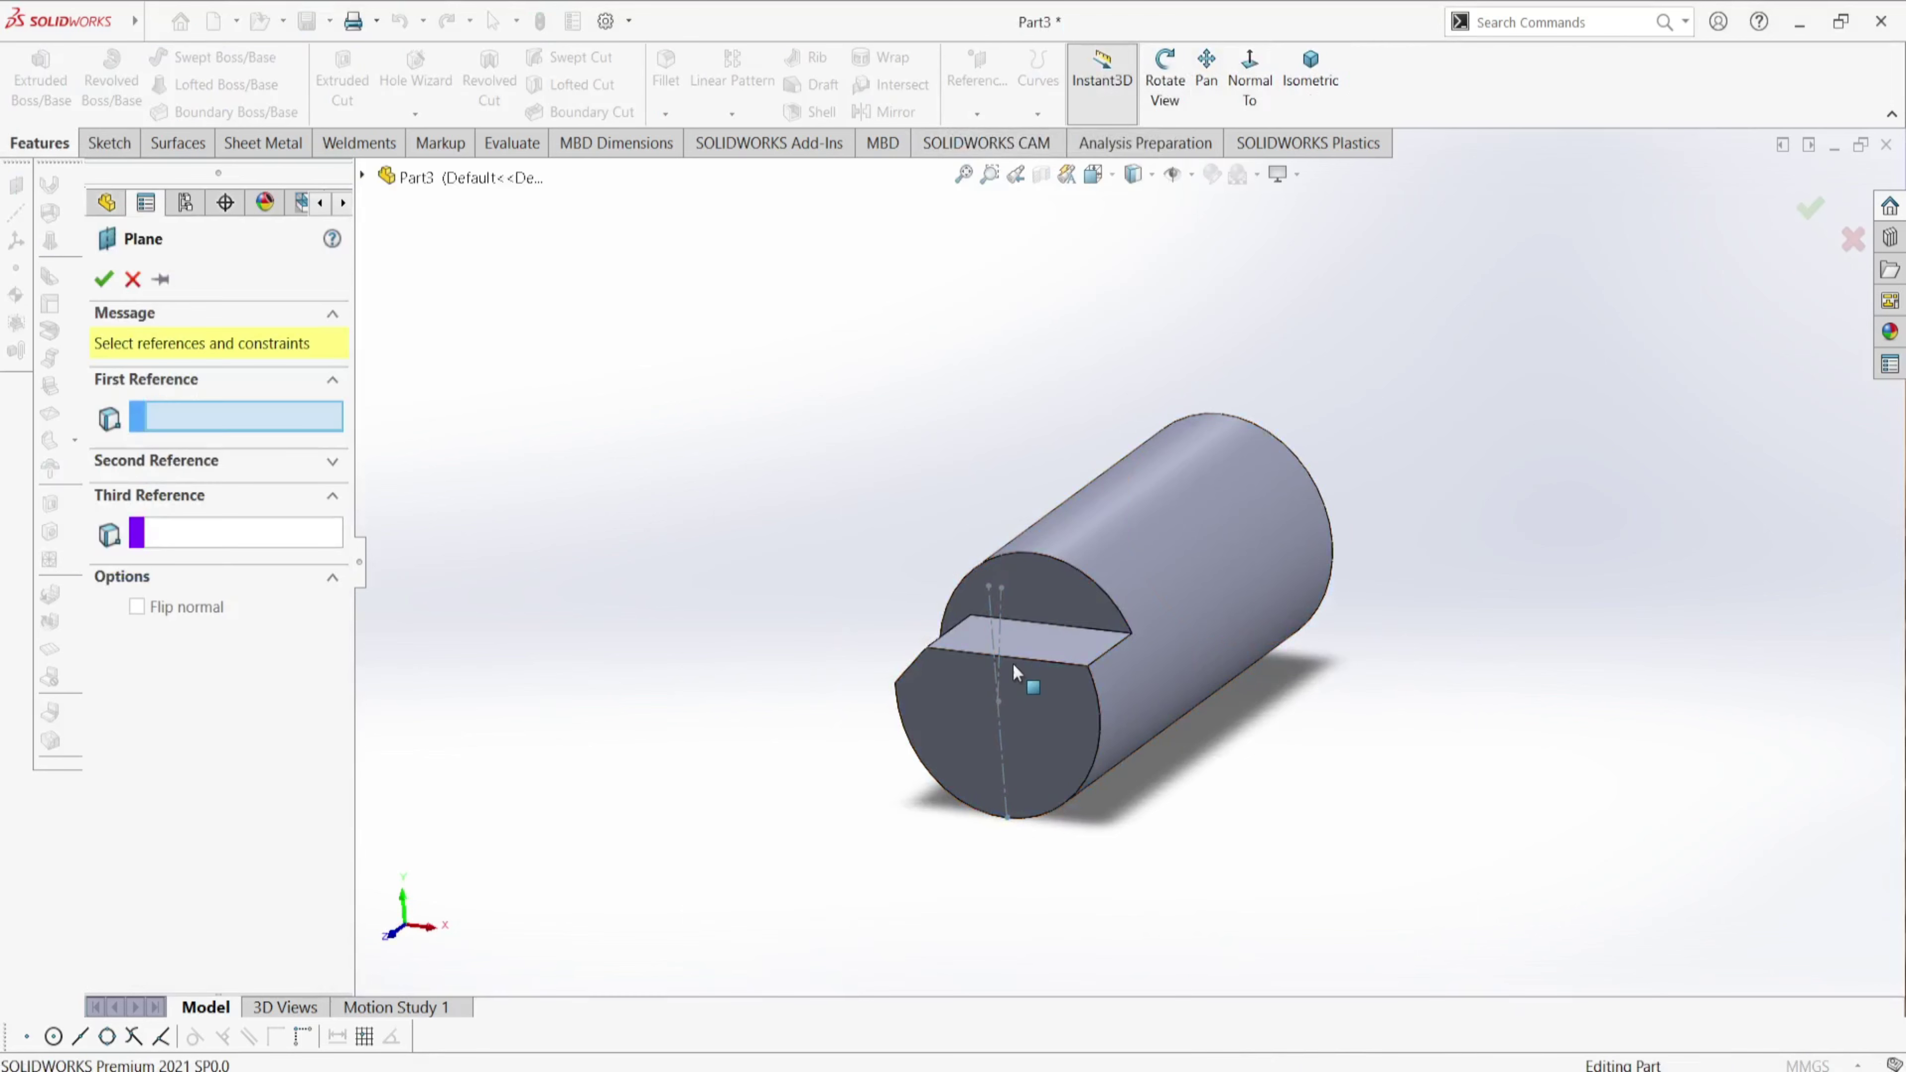
scroll(1014, 664, "down", 2)
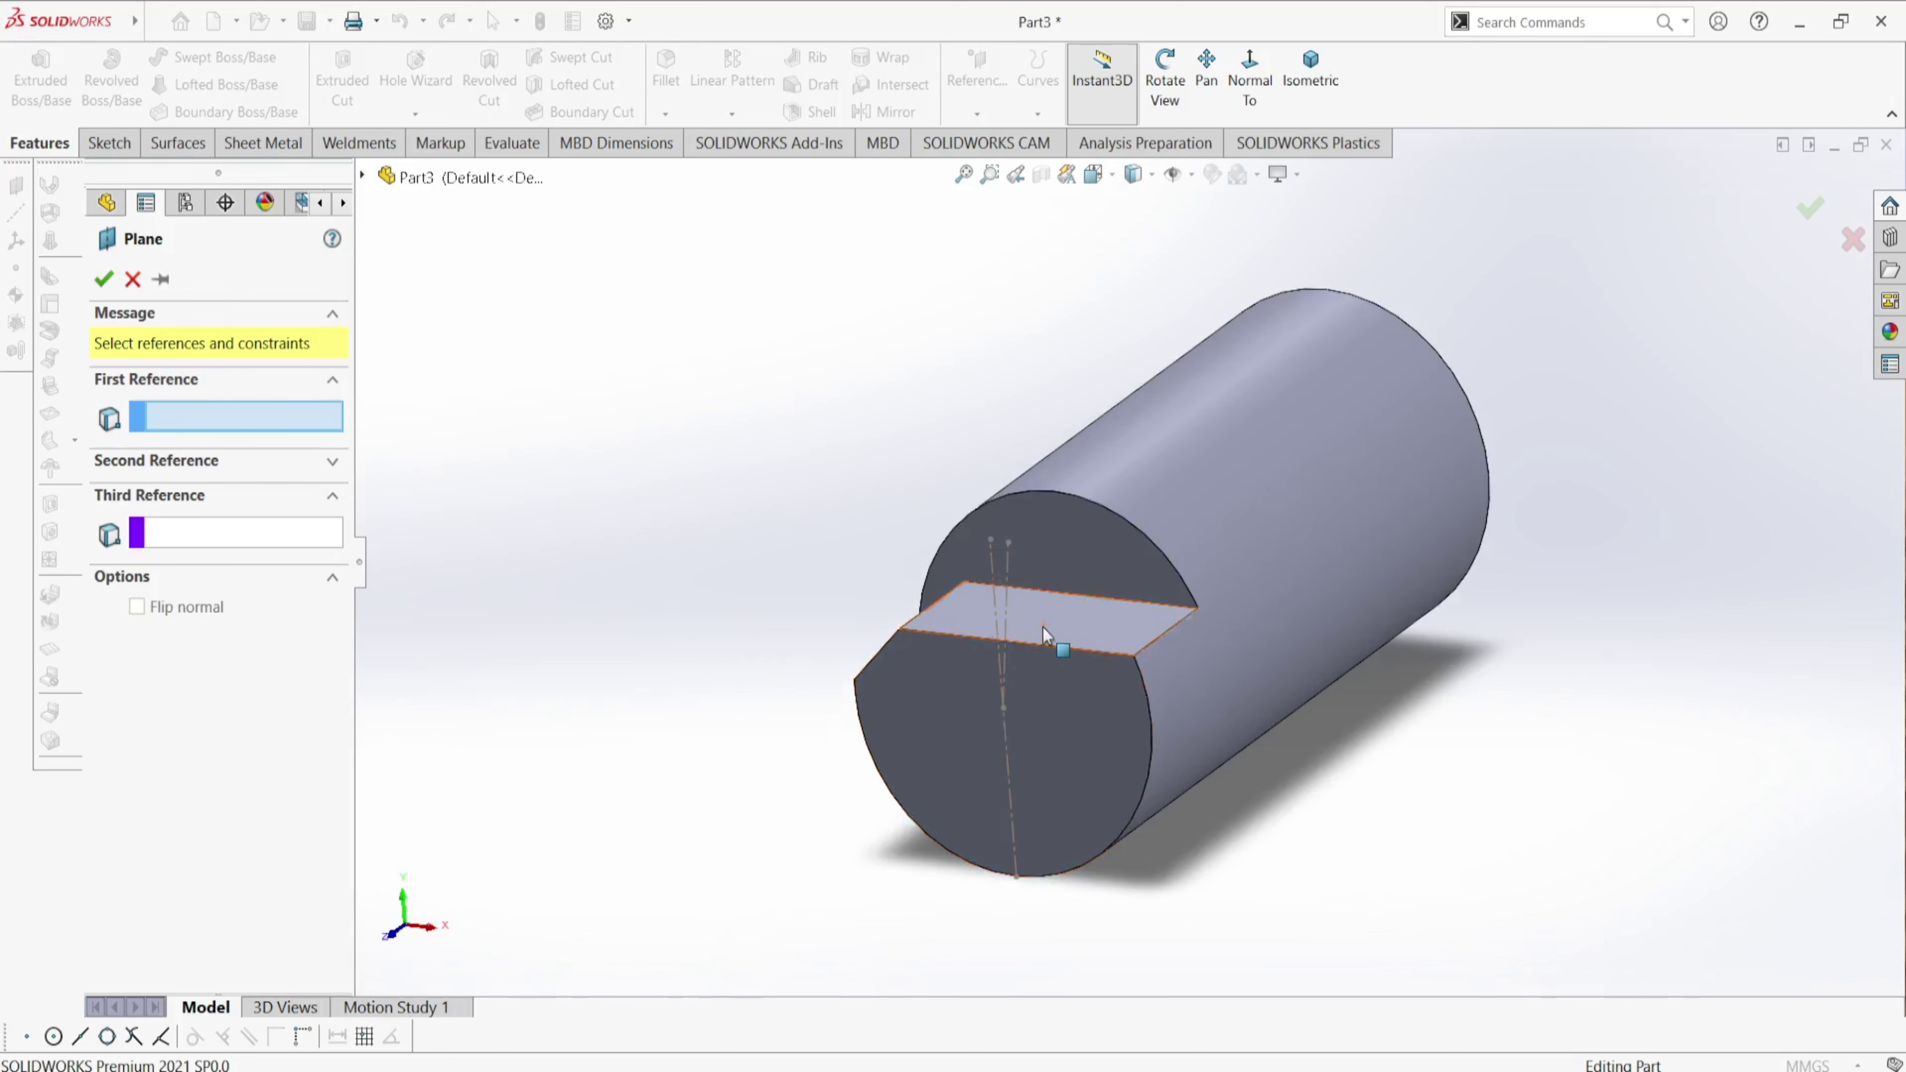
scroll(1041, 627, "down", 2)
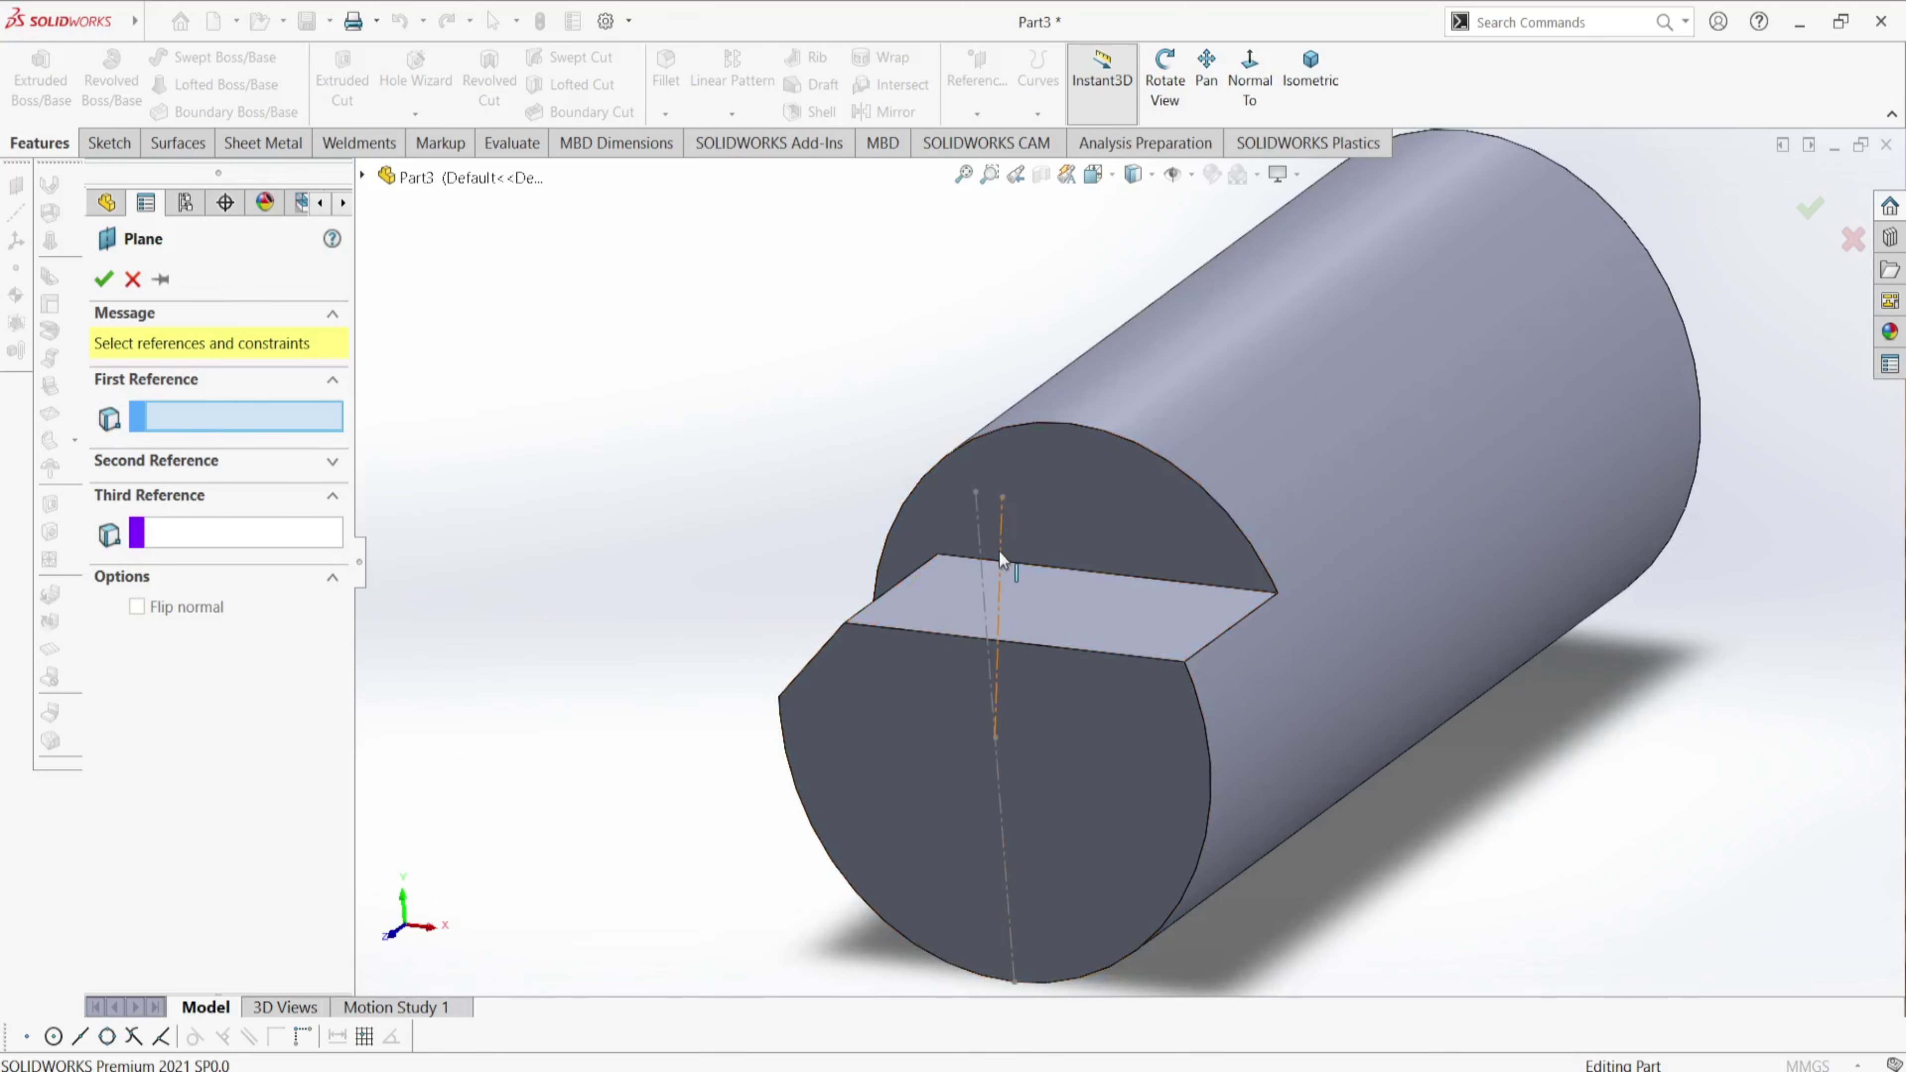
left_click(999, 557)
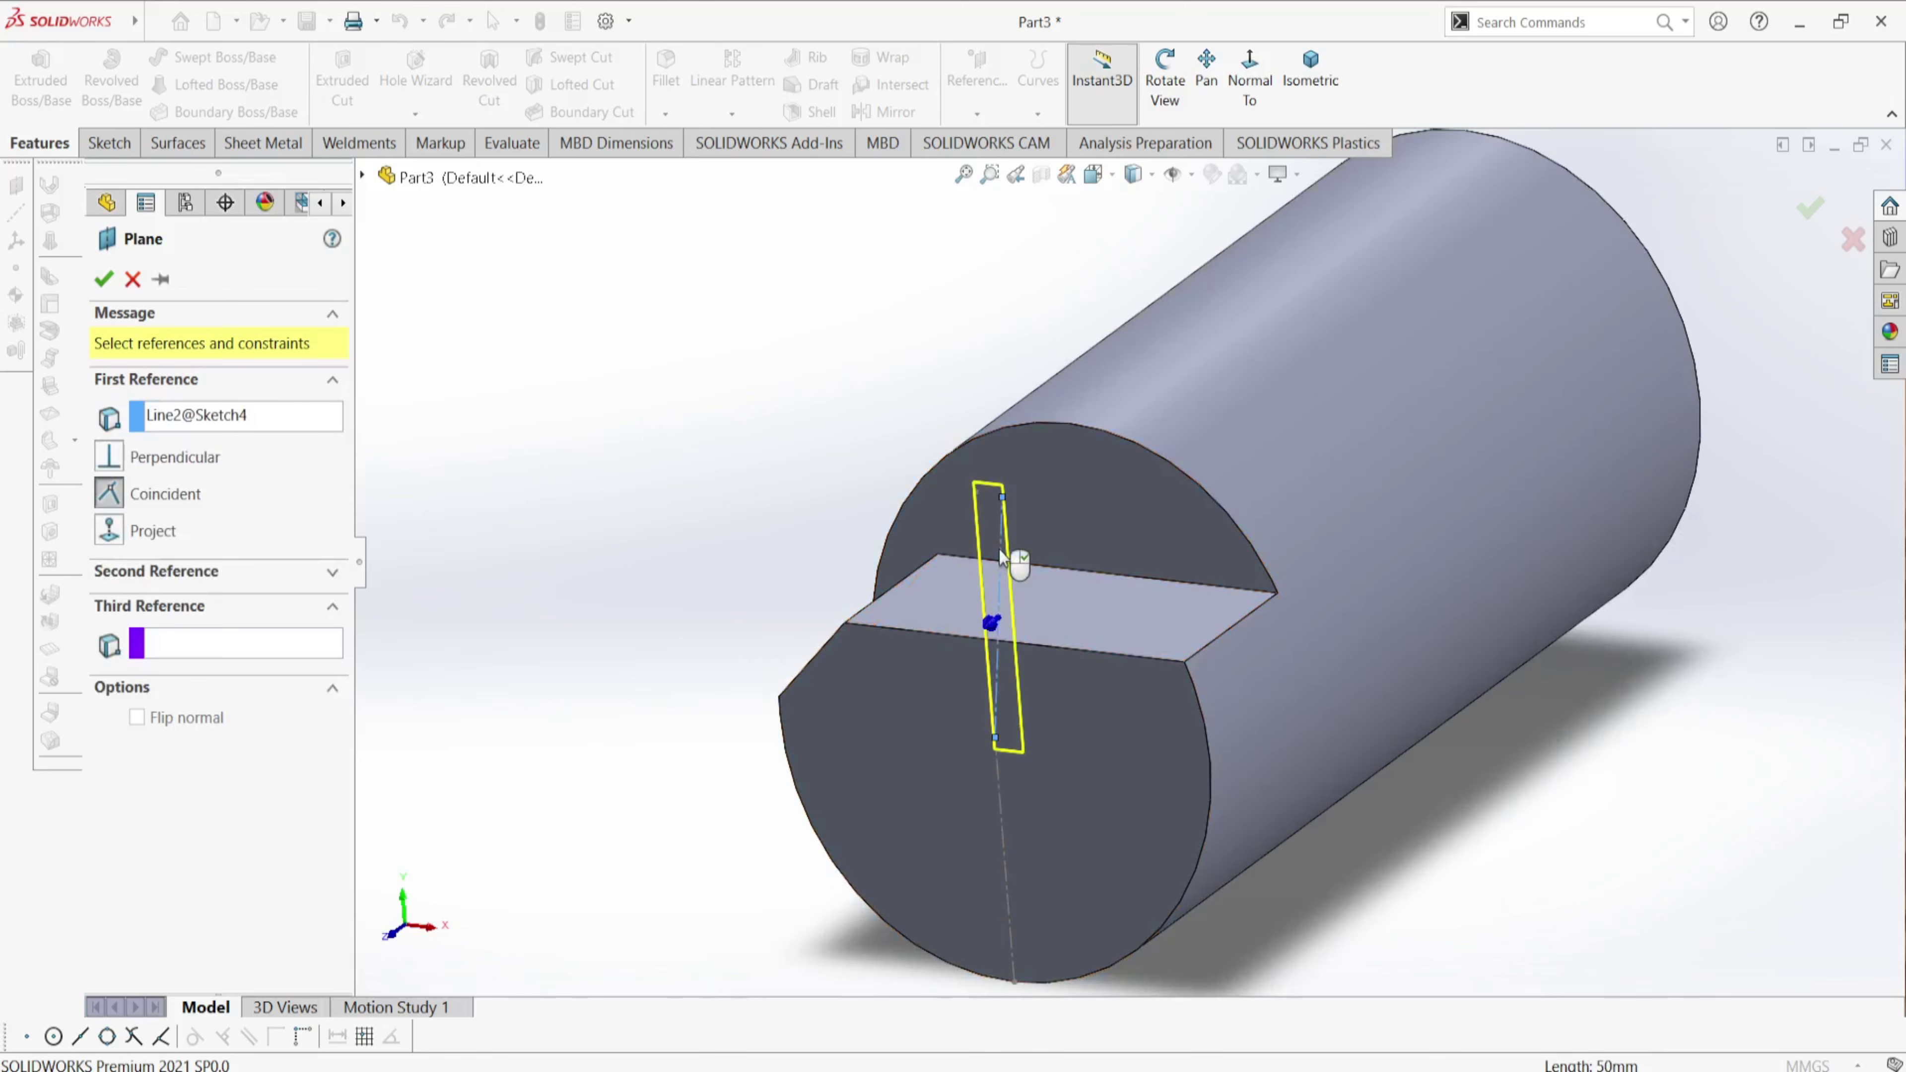
left_click(1002, 498)
scroll(1008, 502, "up", 3)
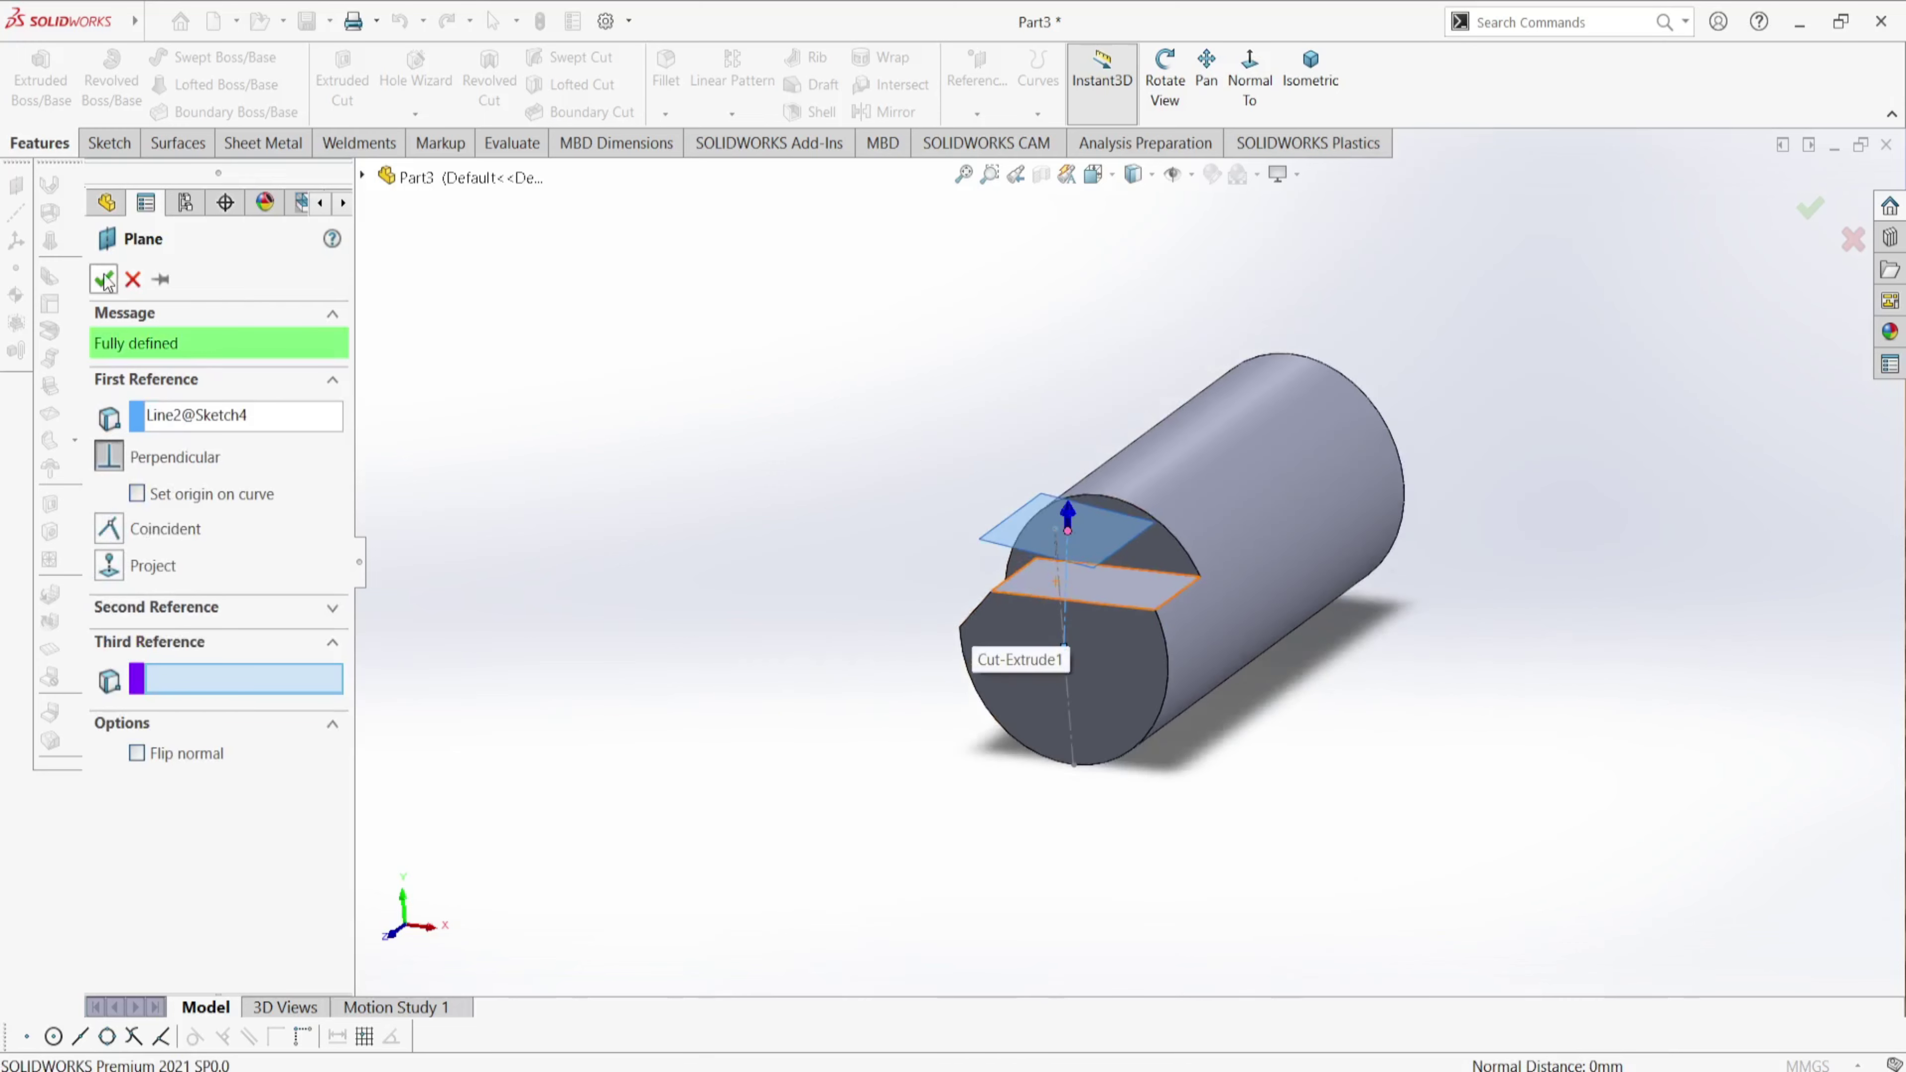
key("Return")
scroll(833, 743, "up", 2)
scroll(833, 743, "down", 2)
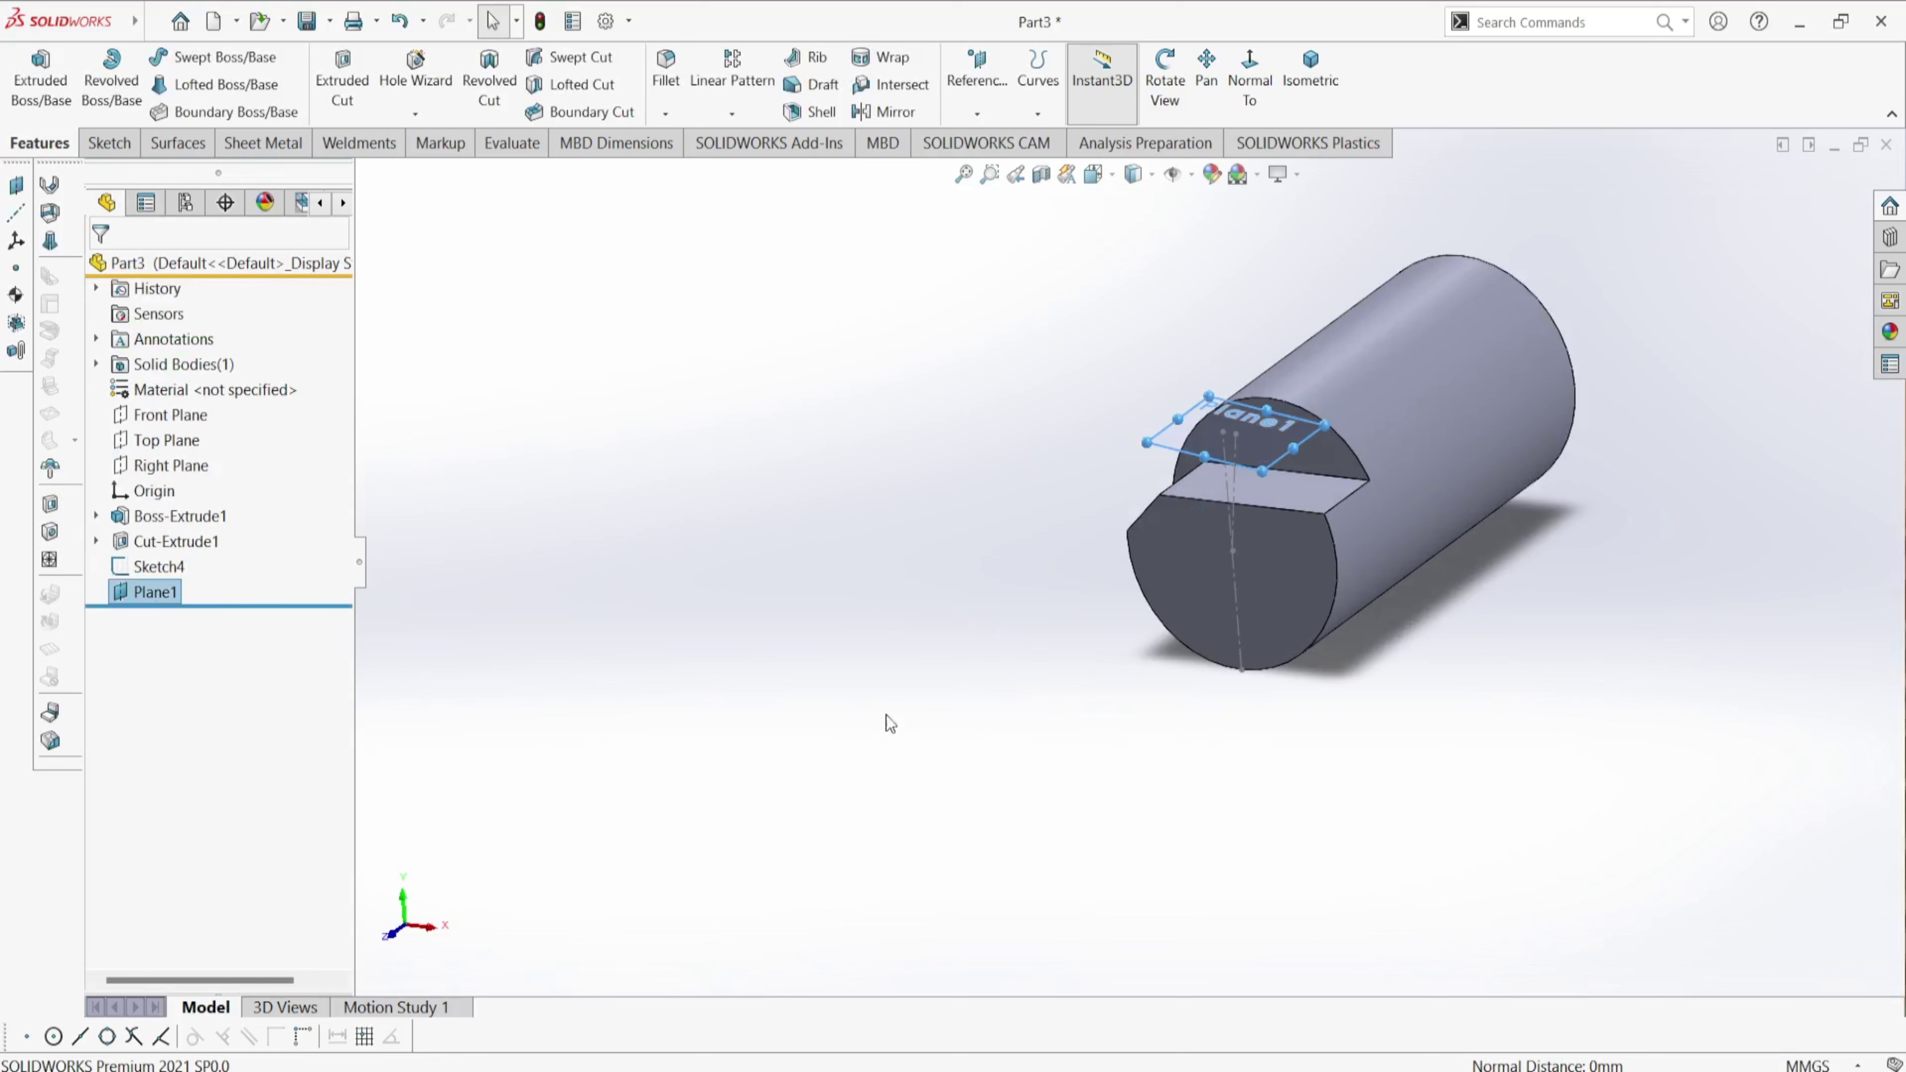
left_click(870, 725)
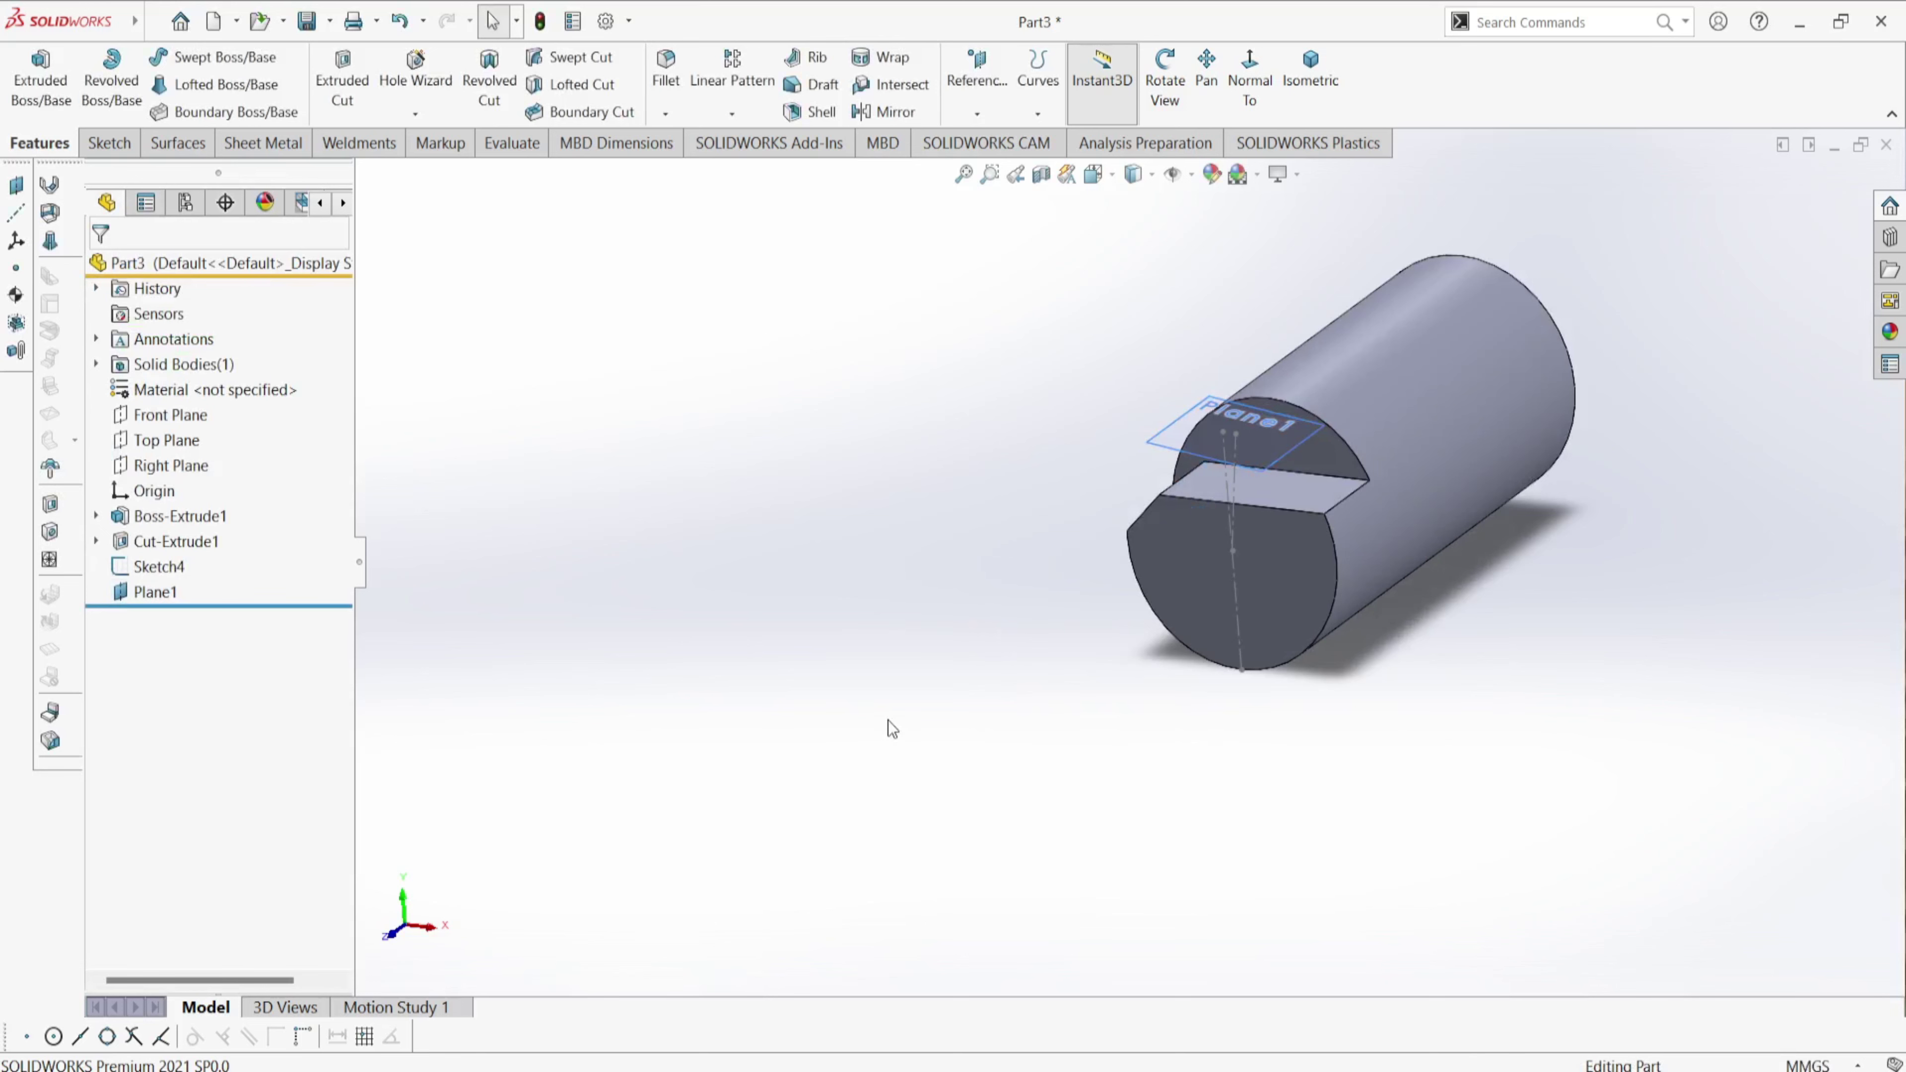
- Start a sketch on the new reference plane and draw a vertical centerline from the origin to the cylinder's far end
left_click(152, 593)
left_click(178, 534)
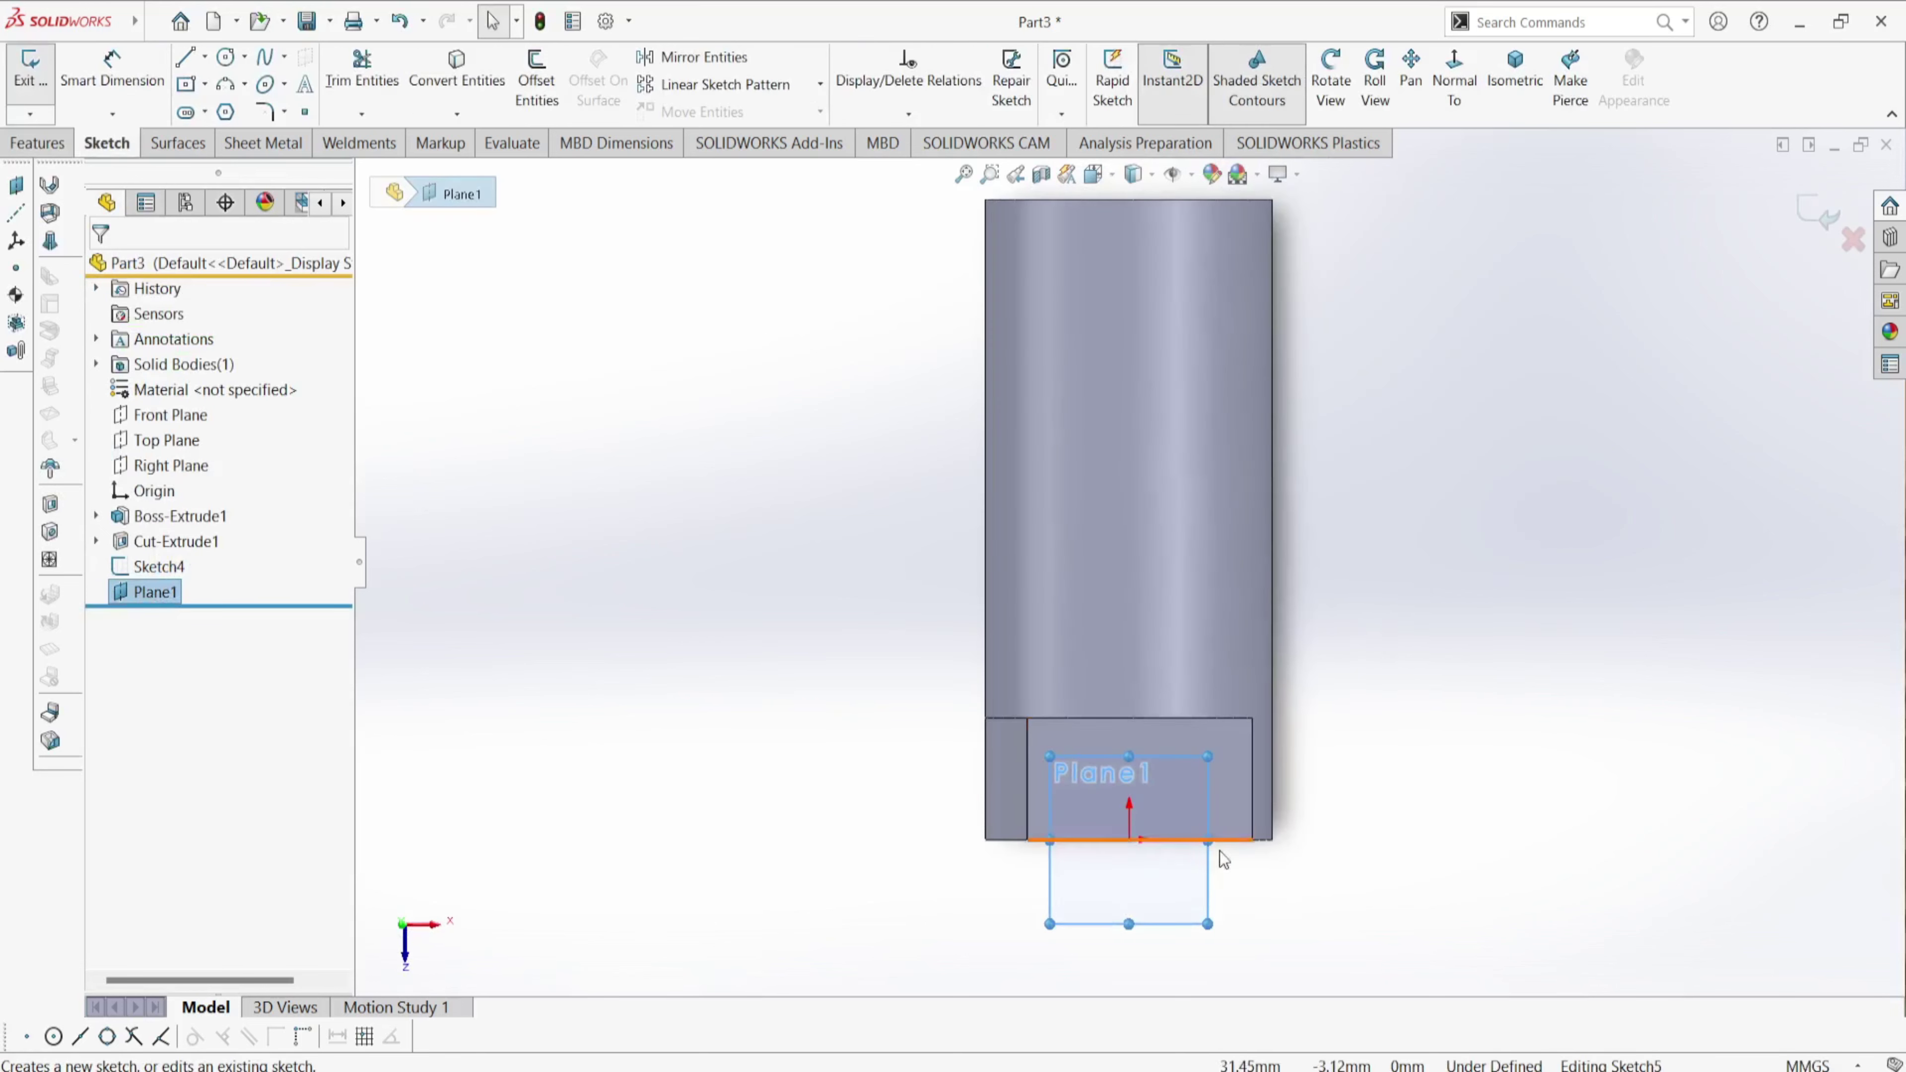
scroll(1027, 774, "up", 2)
scroll(1170, 749, "down", 3)
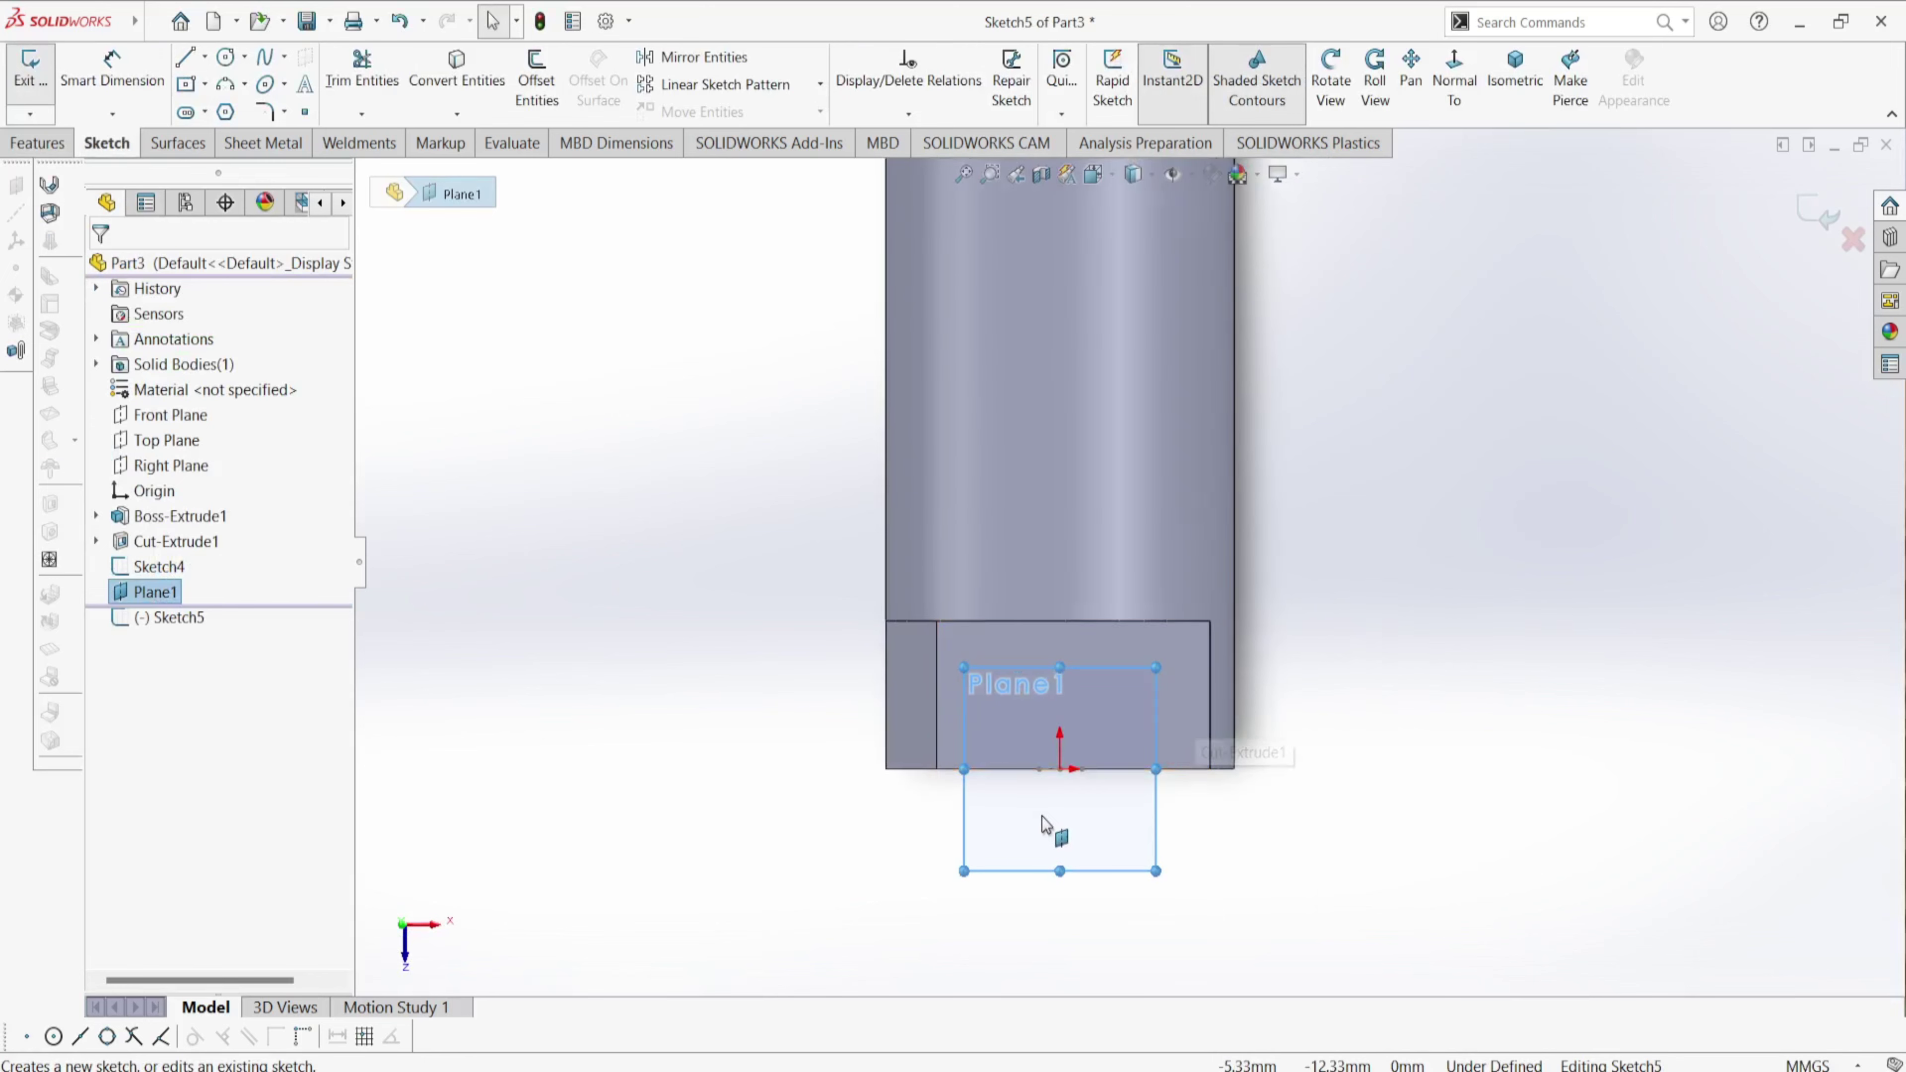
scroll(1122, 645, "down", 2)
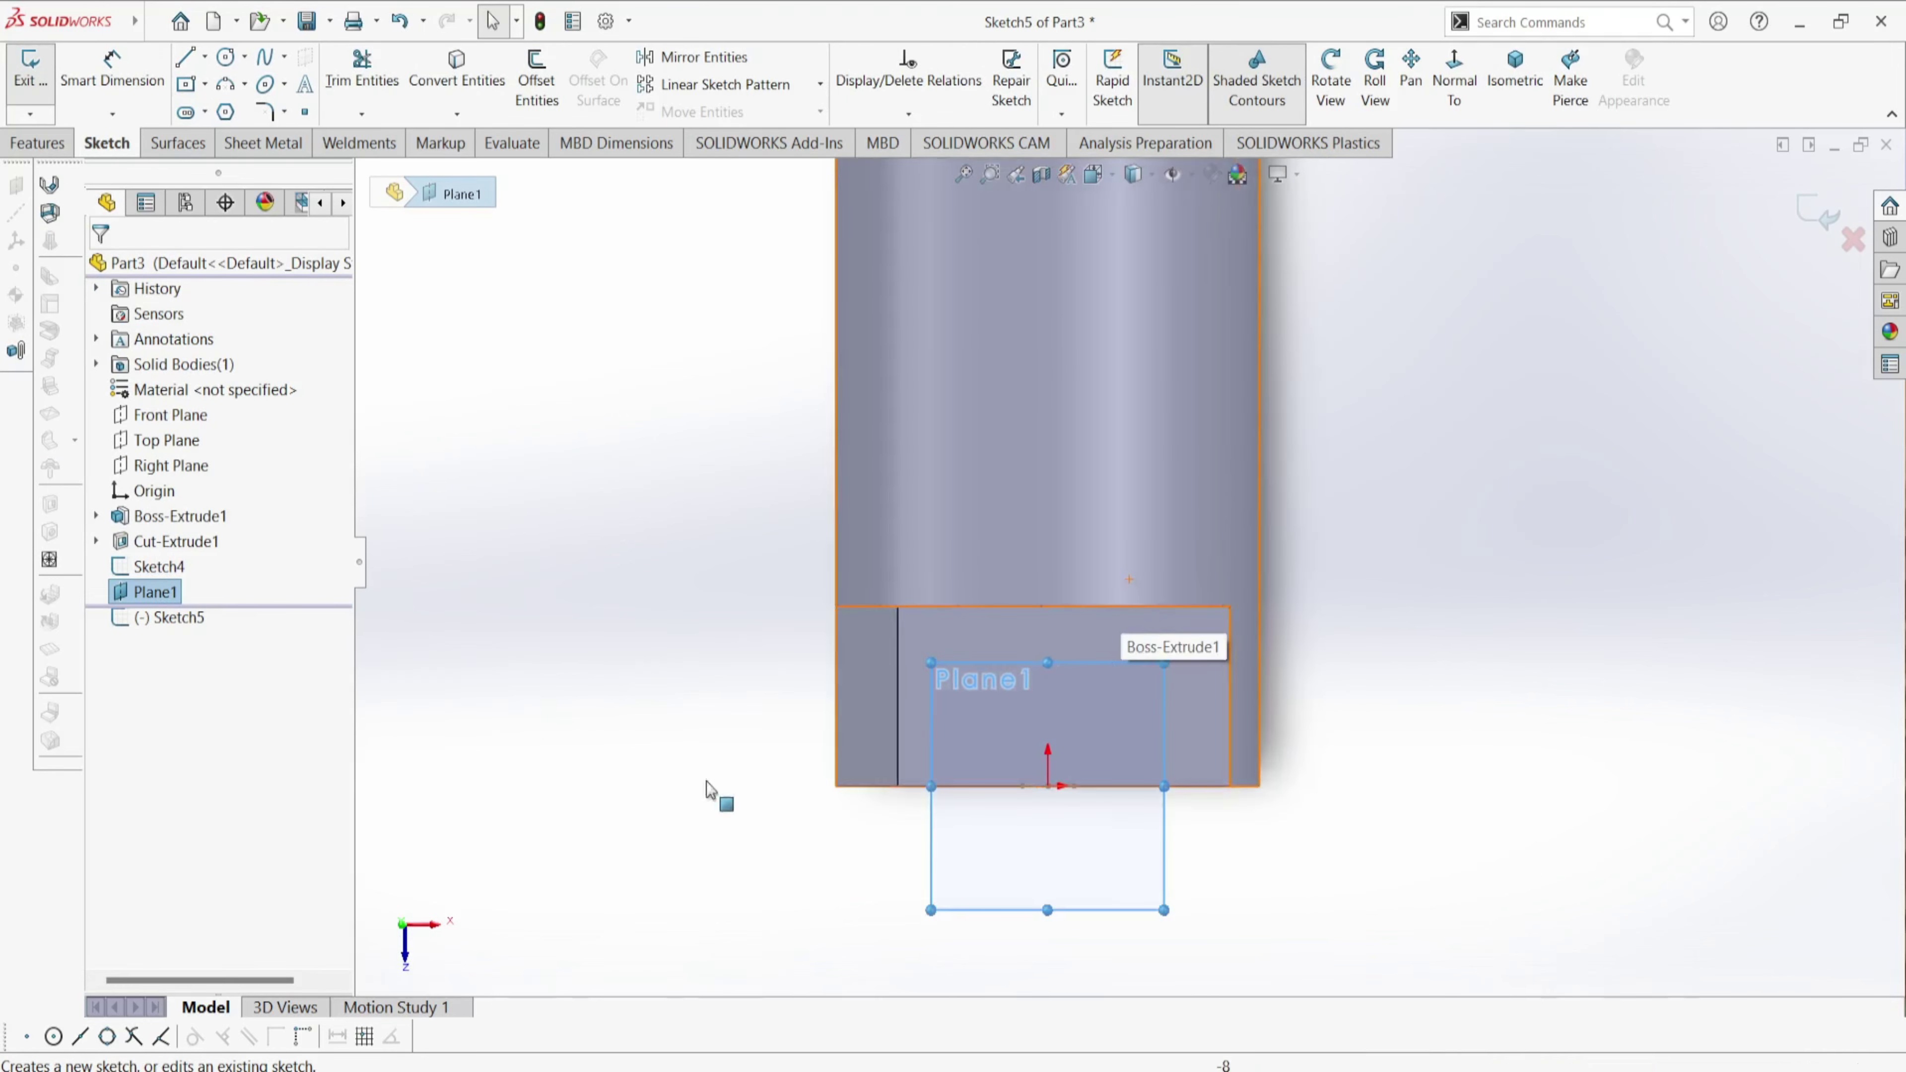
key("z")
left_click(204, 56)
left_click(201, 112)
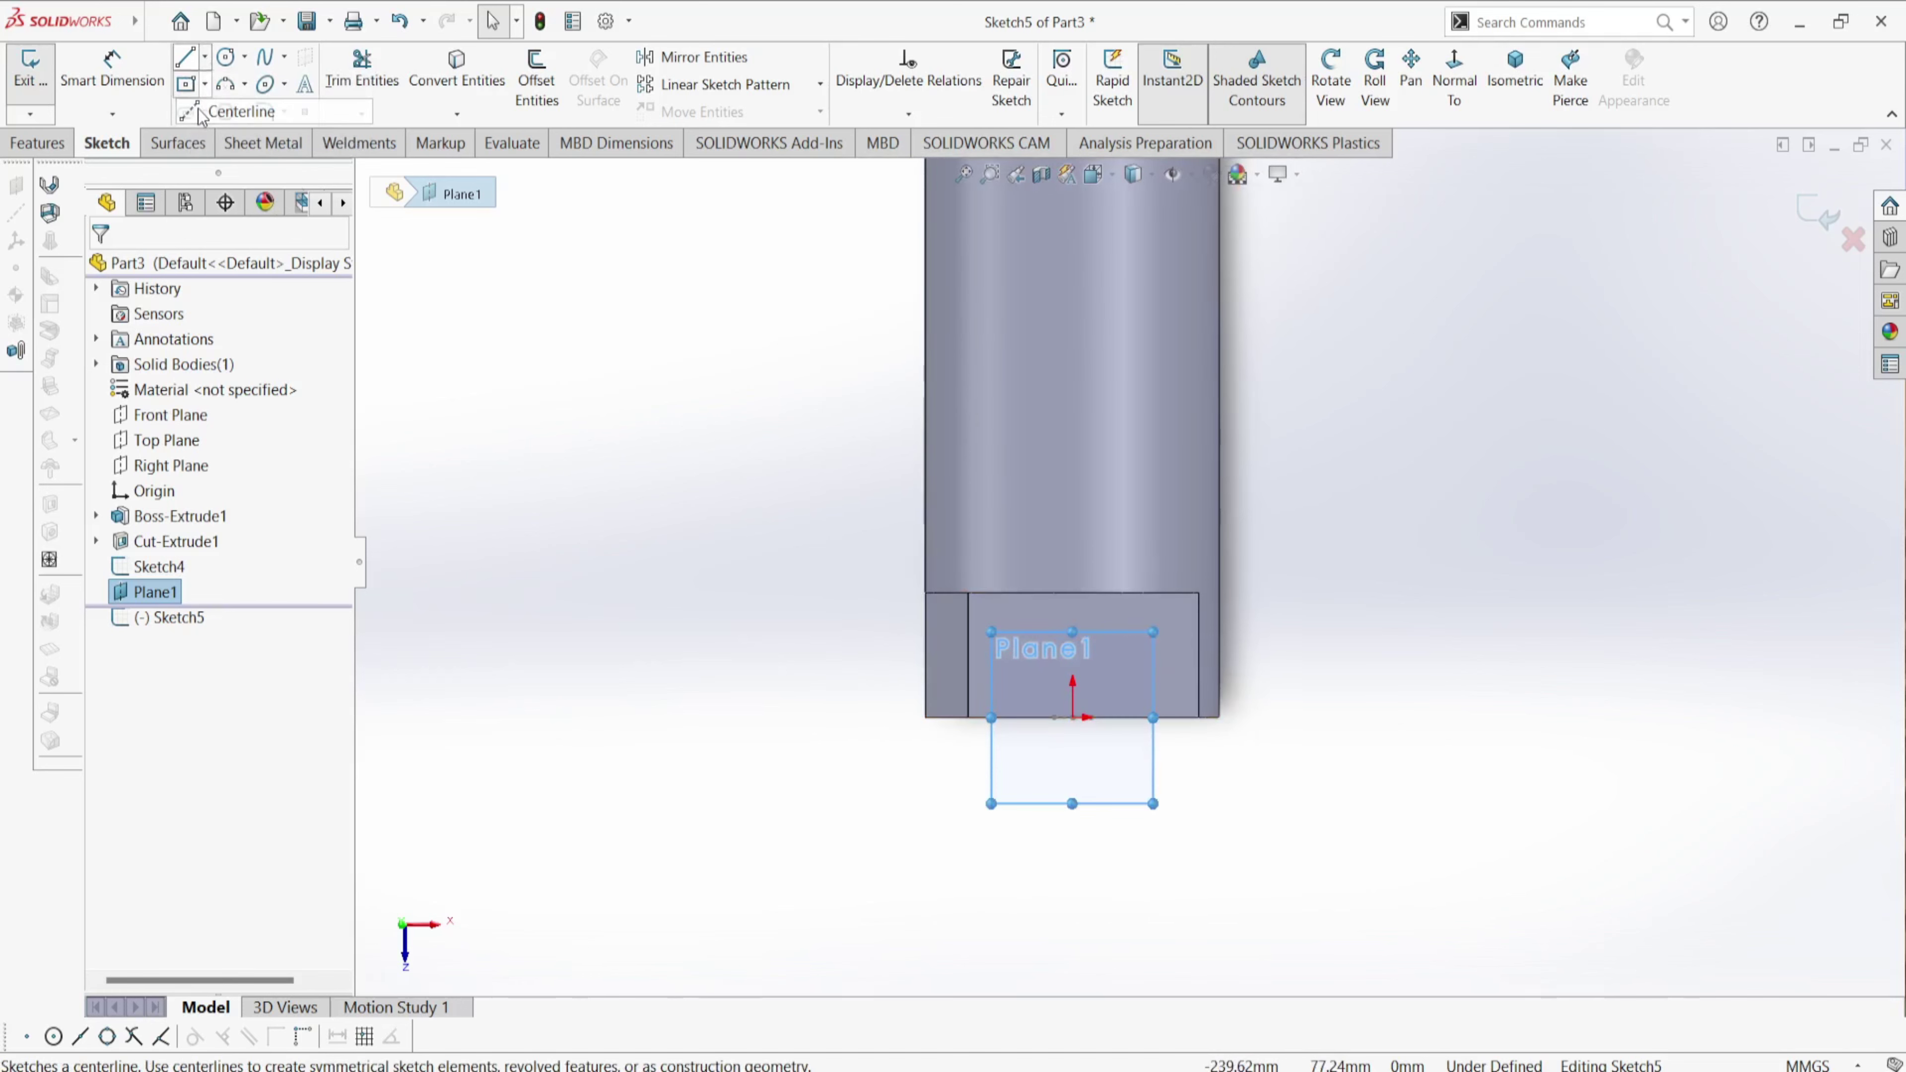
left_click(1073, 718)
scroll(1087, 675, "up", 2)
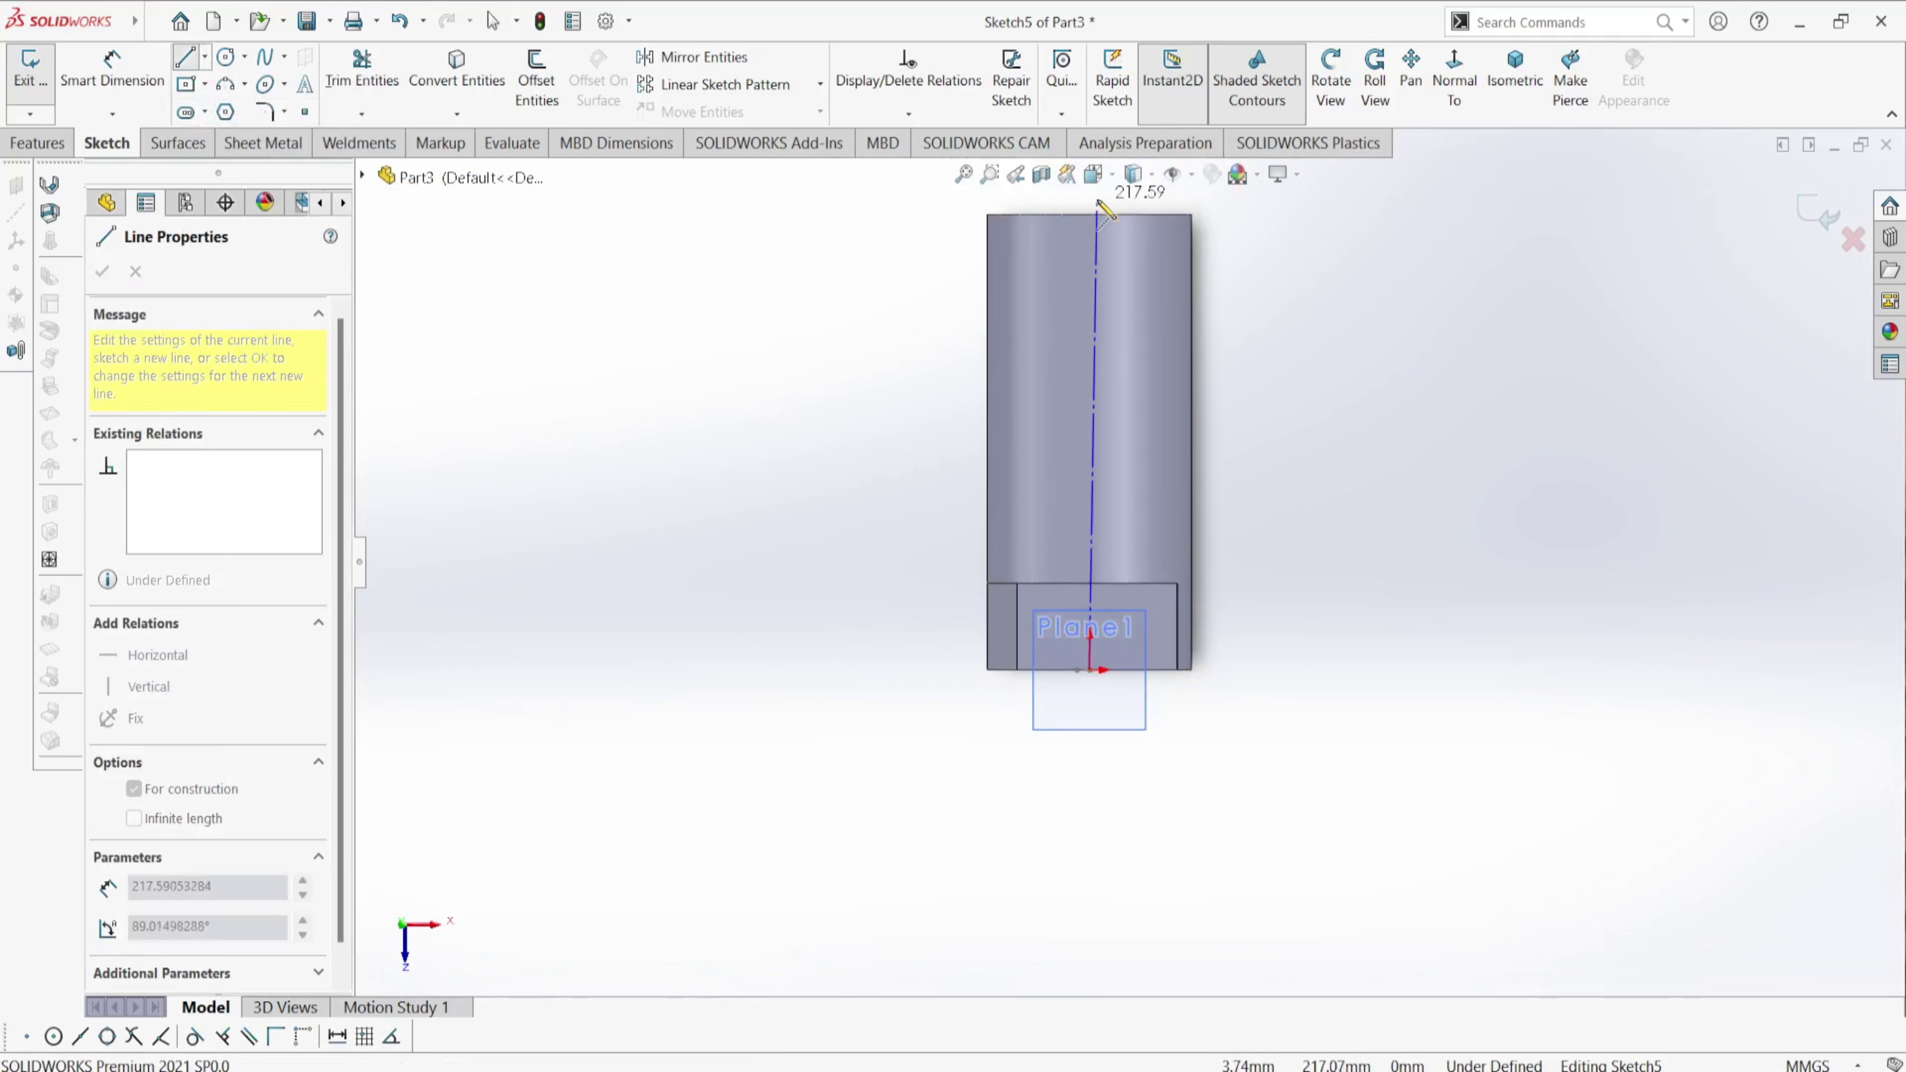
left_click(1088, 214)
key("Escape")
key("Escape")
scroll(1155, 436, "up", 2)
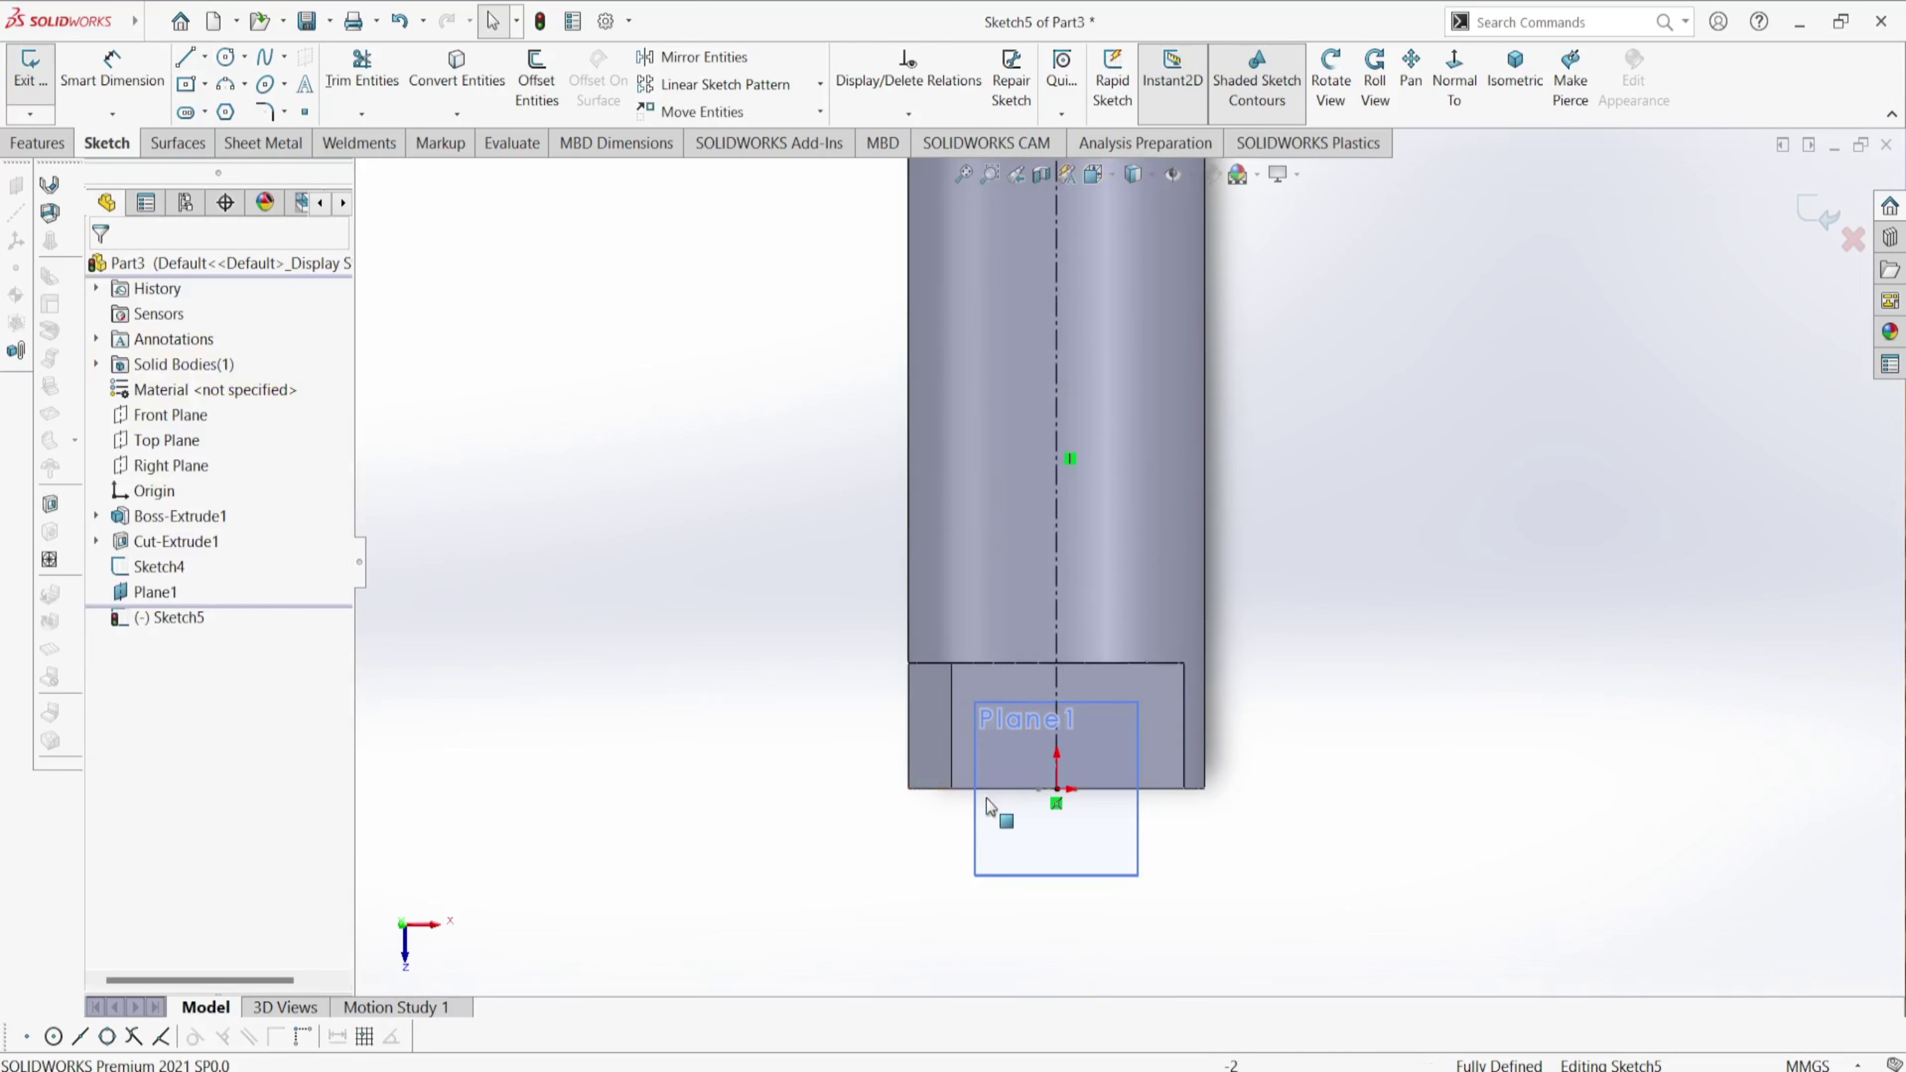
scroll(988, 796, "down", 2)
scroll(1080, 676, "up", 2)
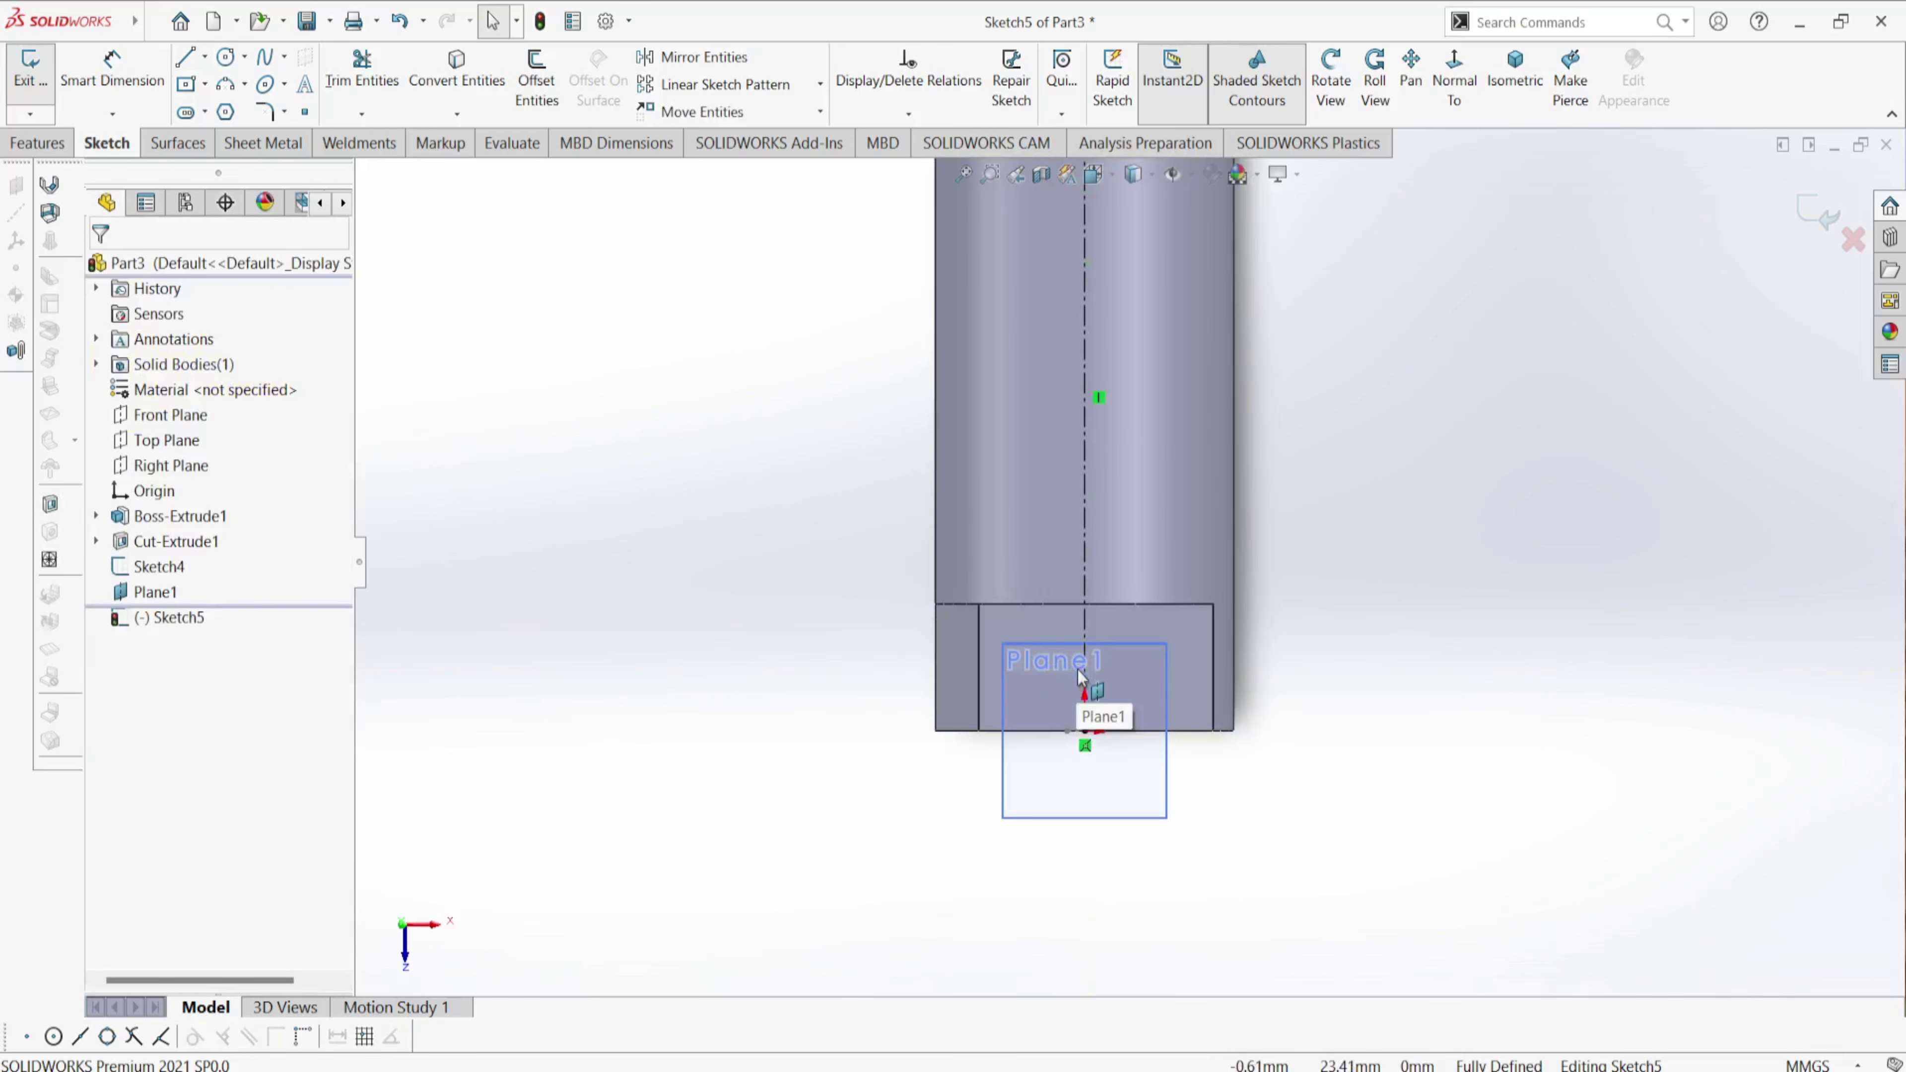
- Sketch a vertical line about 26 mm long along the centerline from the cut's inner edge, continued by two opposite-curving tangent arcs, the first about 16 mm in radius
left_click(185, 56)
scroll(1115, 533, "up", 2)
scroll(1107, 523, "up", 1)
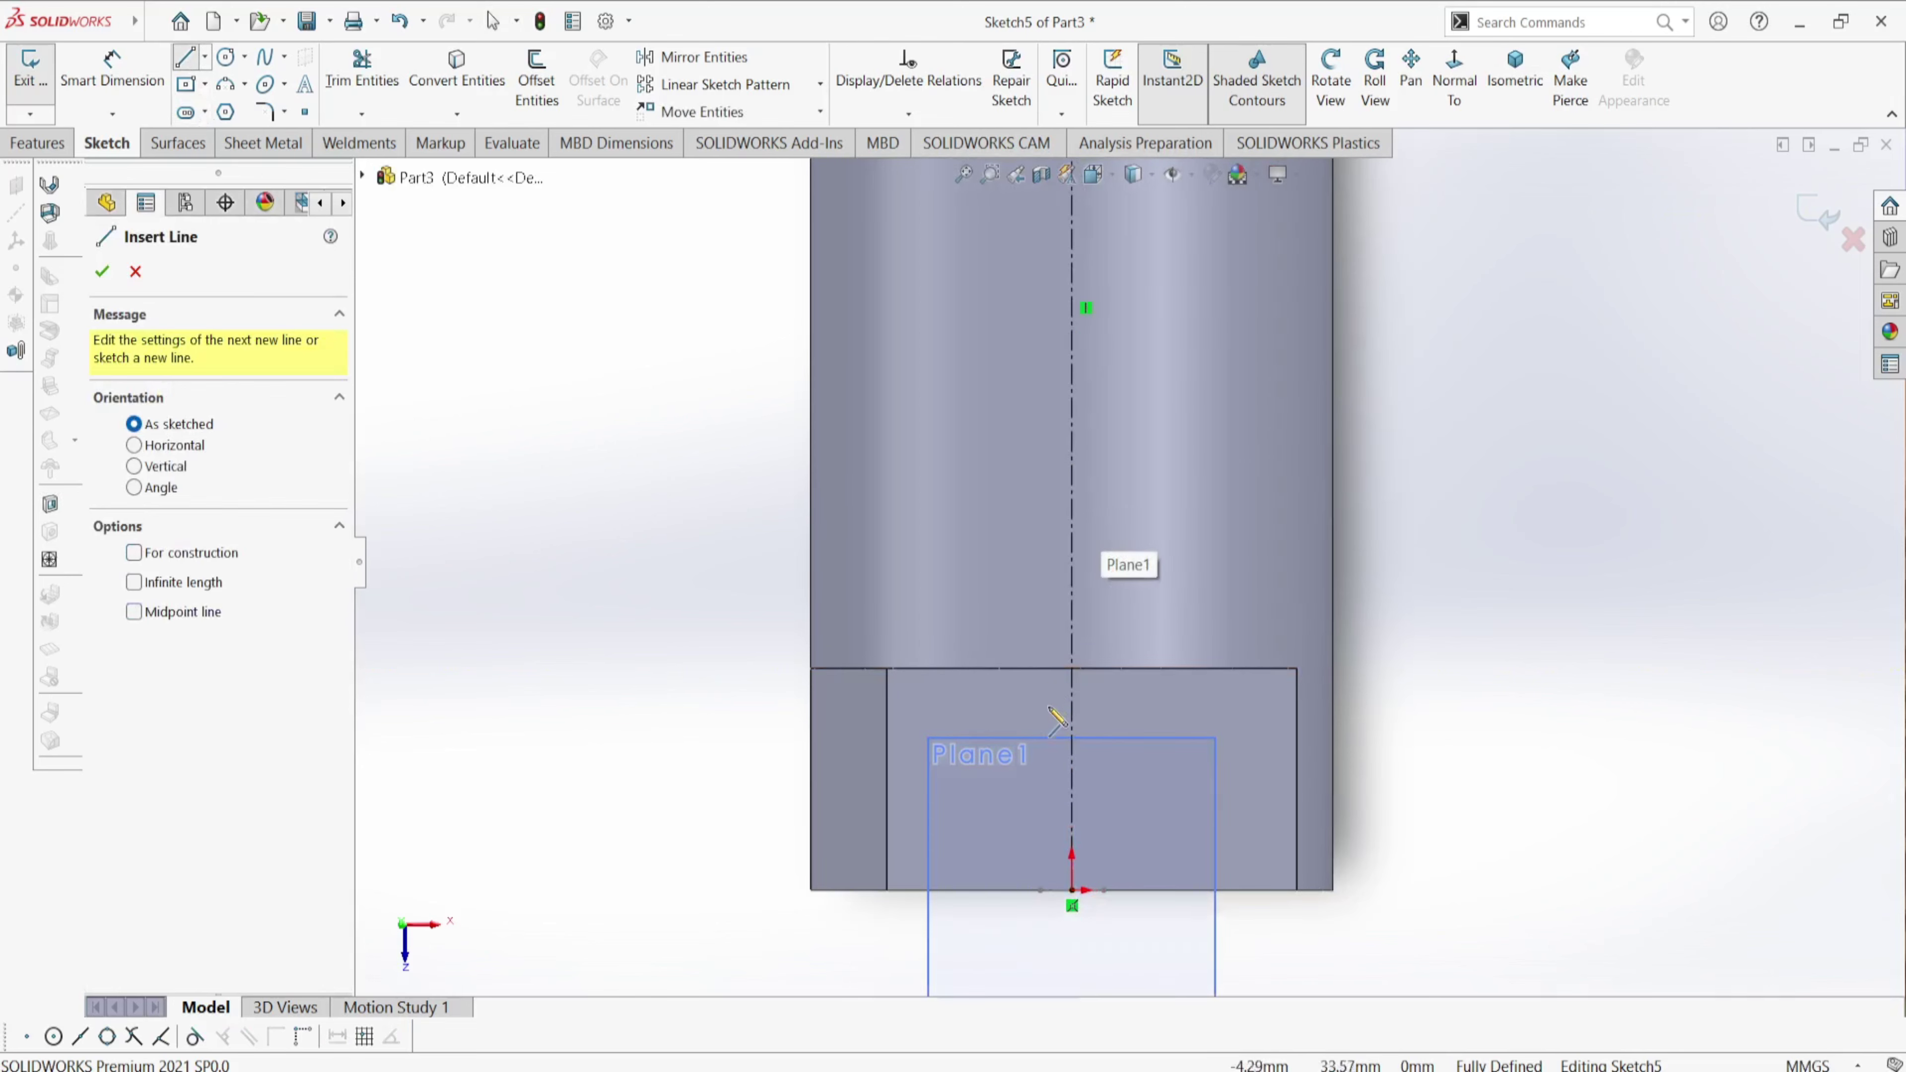
left_click(1072, 668)
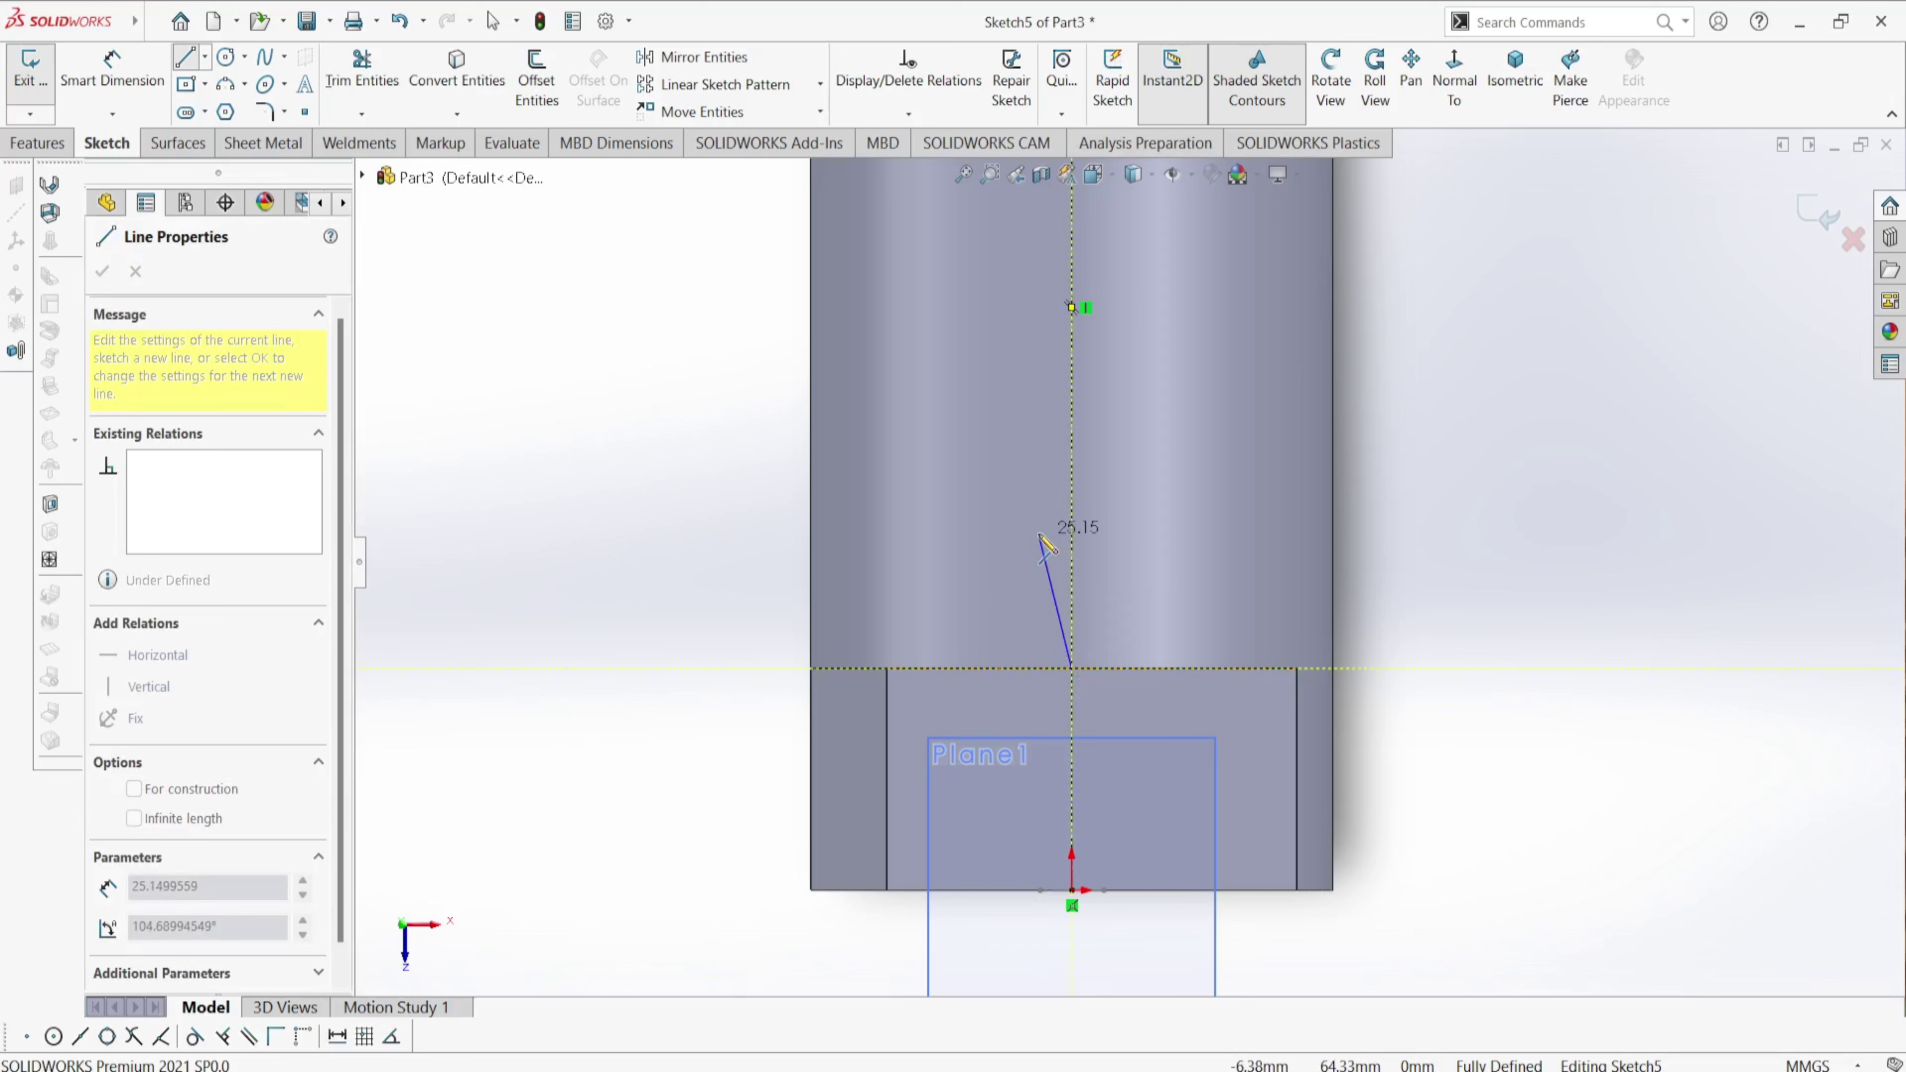
left_click(1072, 524)
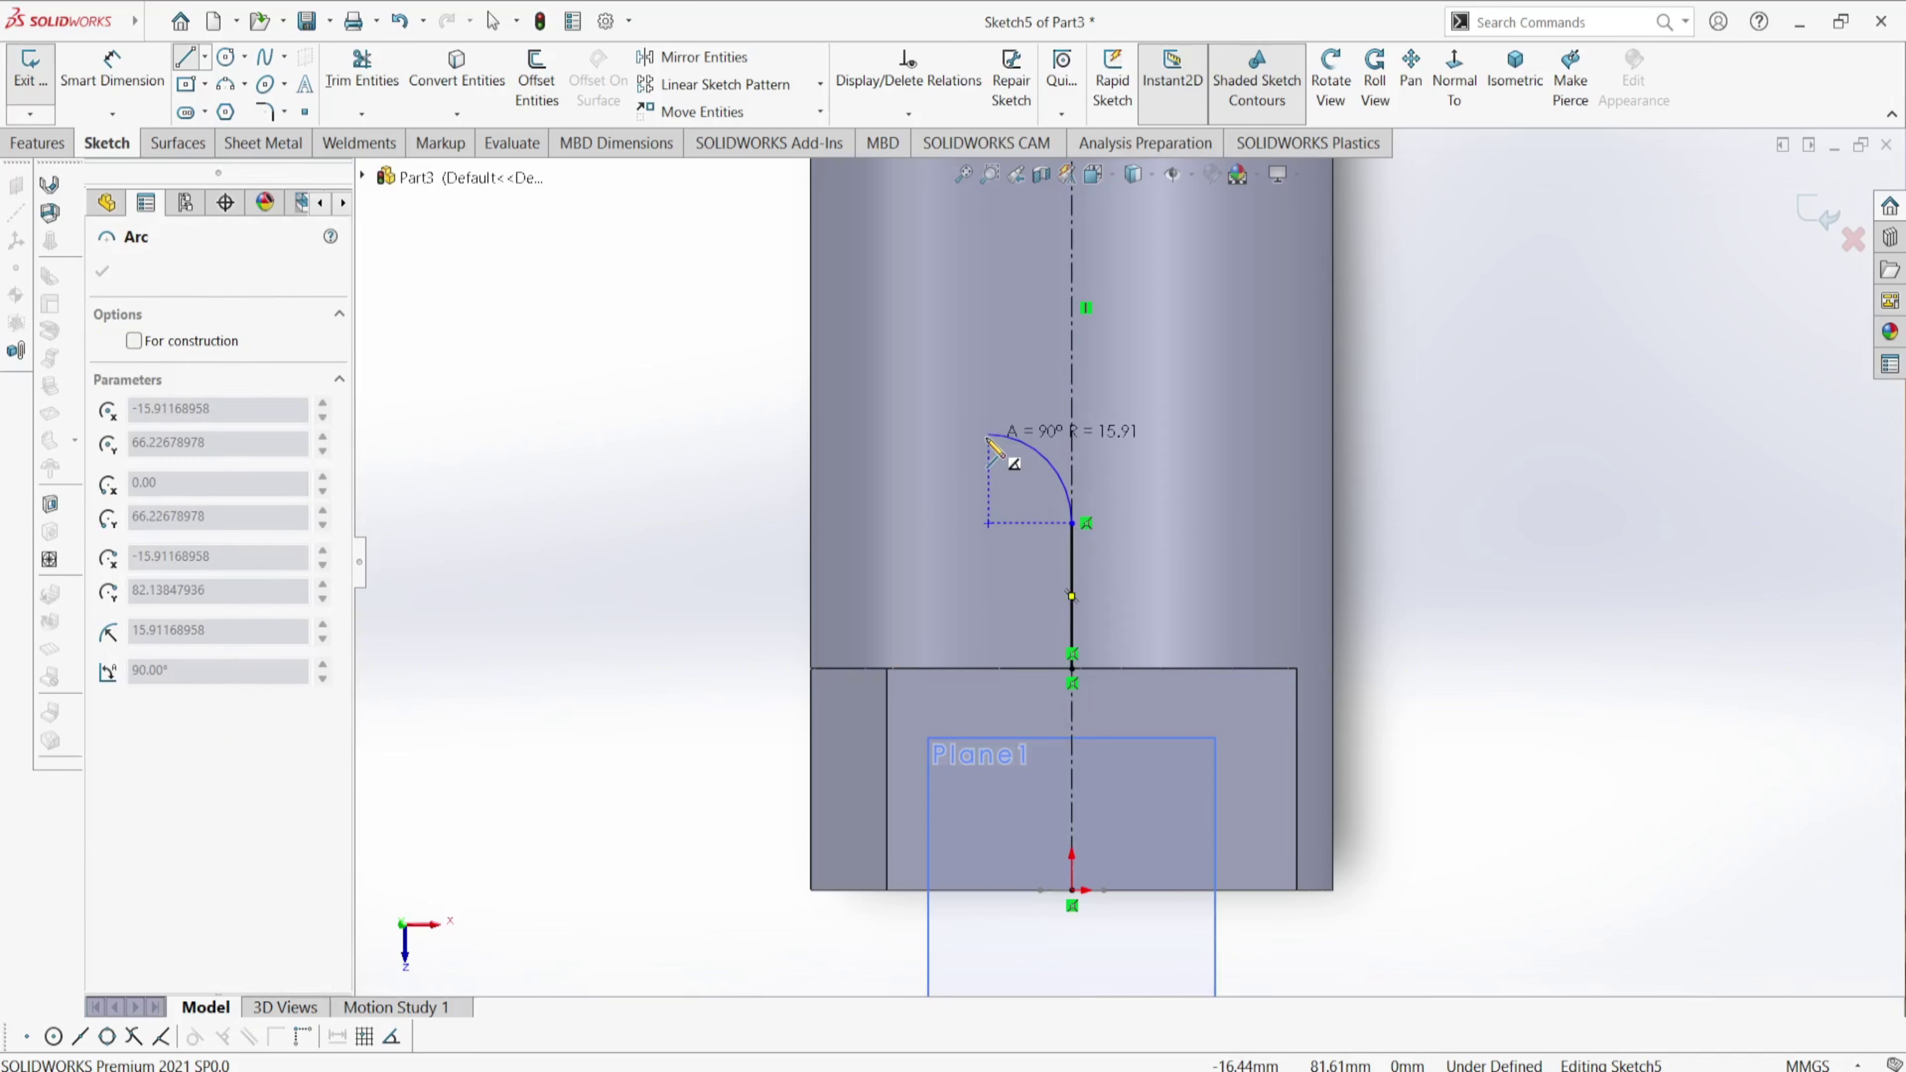
left_click(988, 435)
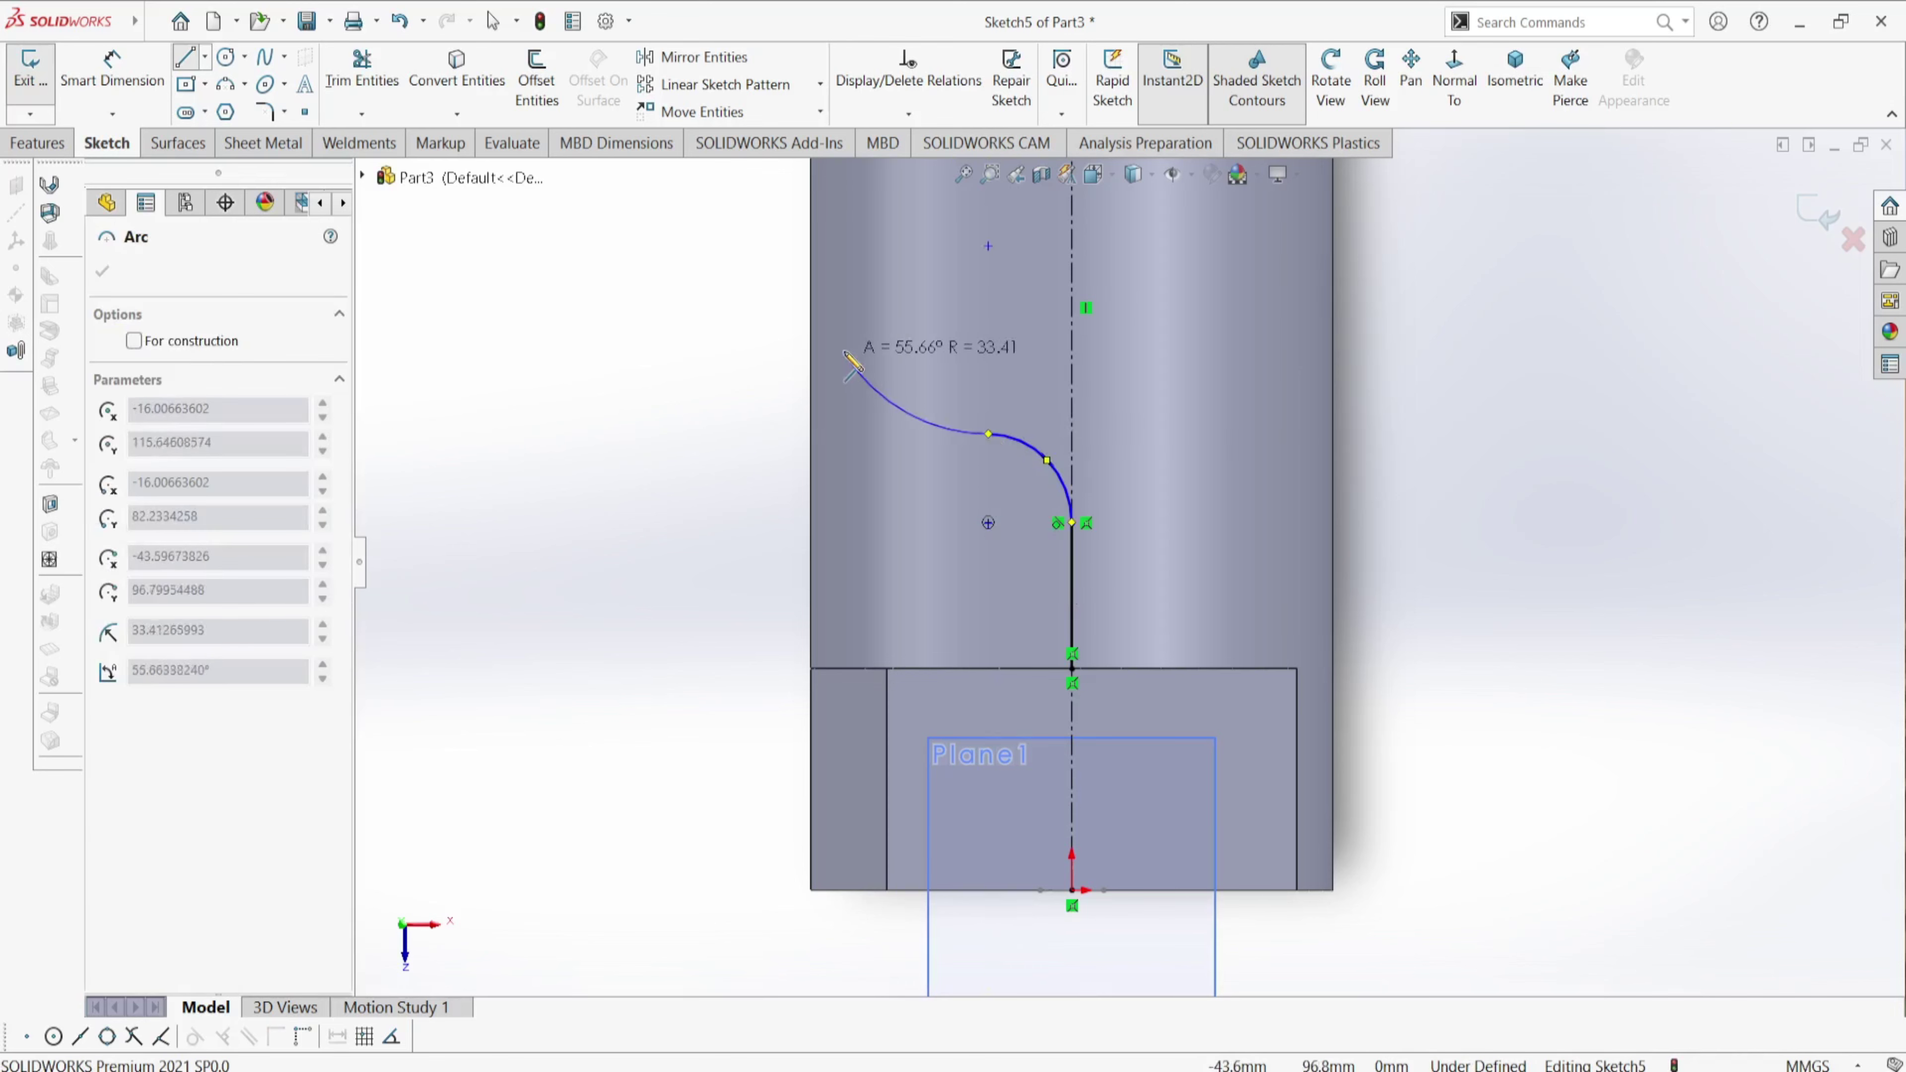
left_click(885, 348)
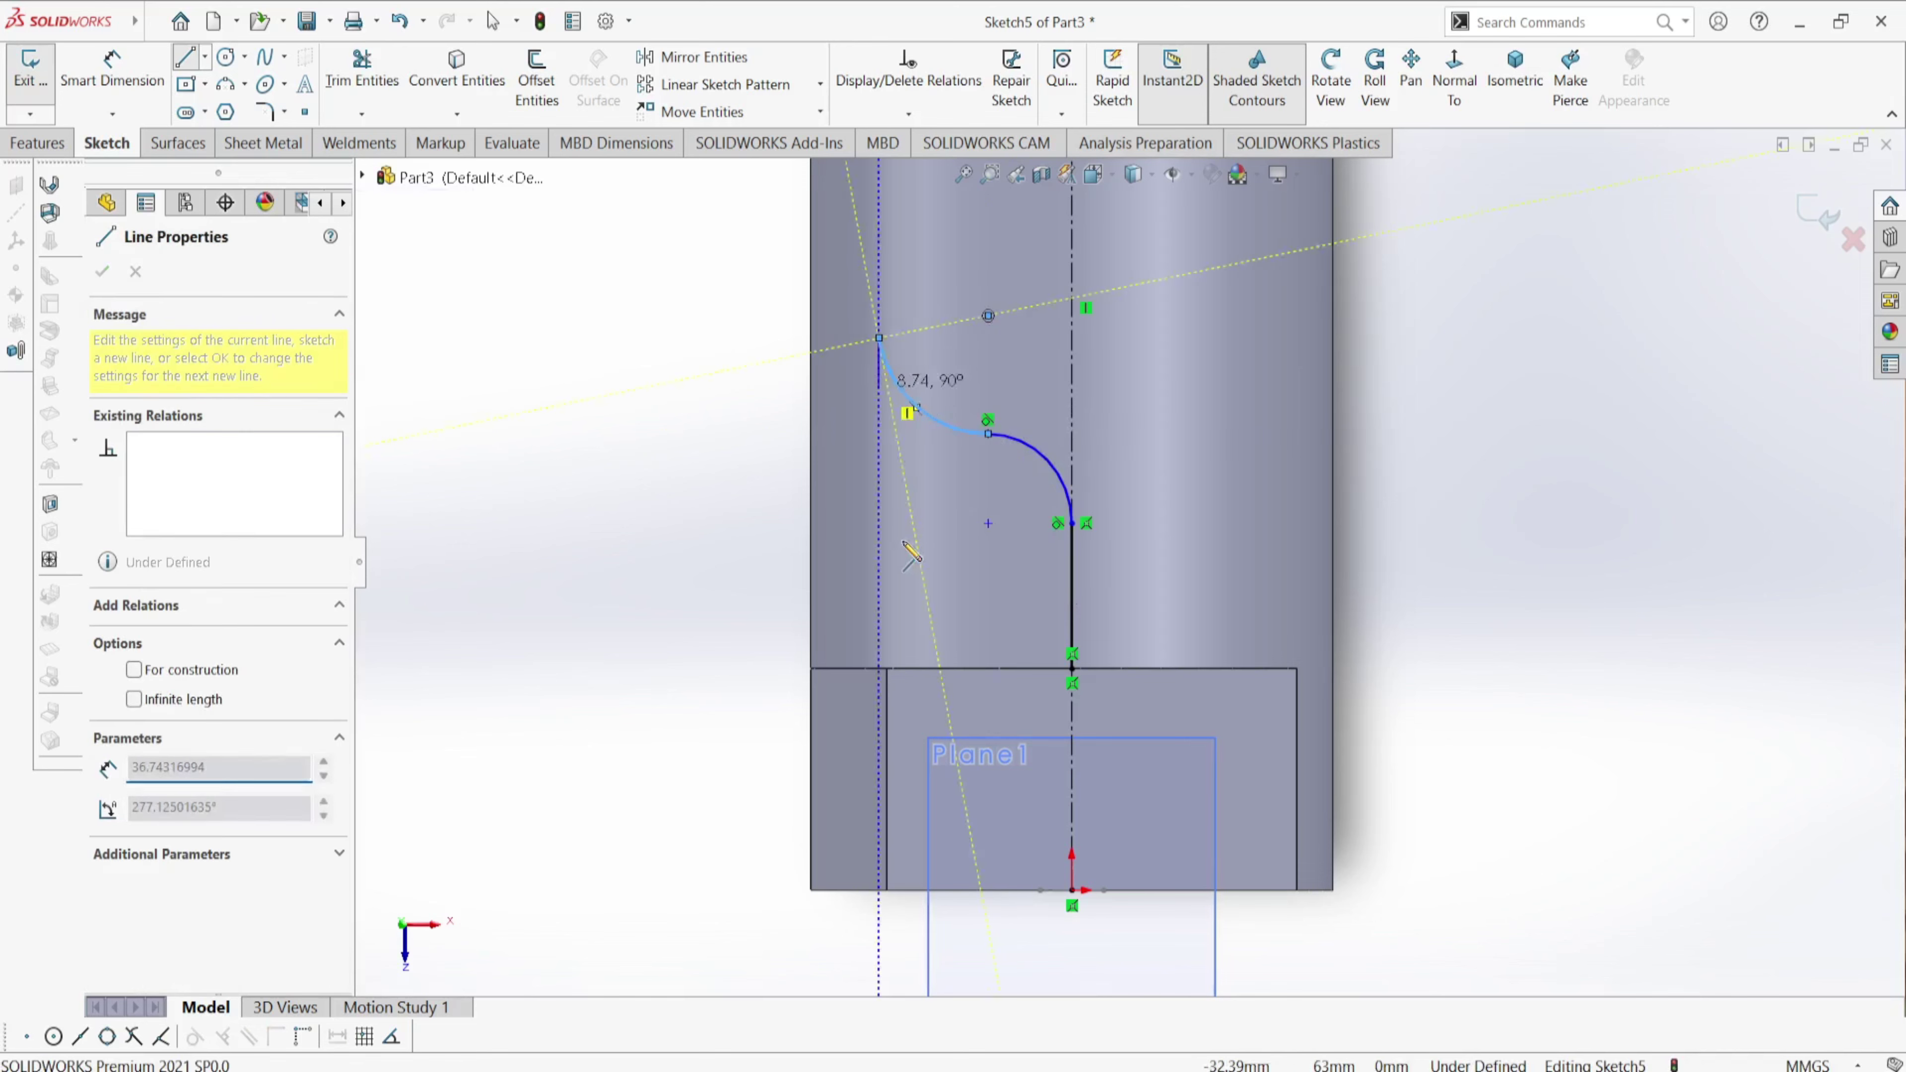
- Complete the S-shaped path with a vertical line about 59 mm long from the second arc's end, parallel to the centerline
scroll(906, 554, "up", 4)
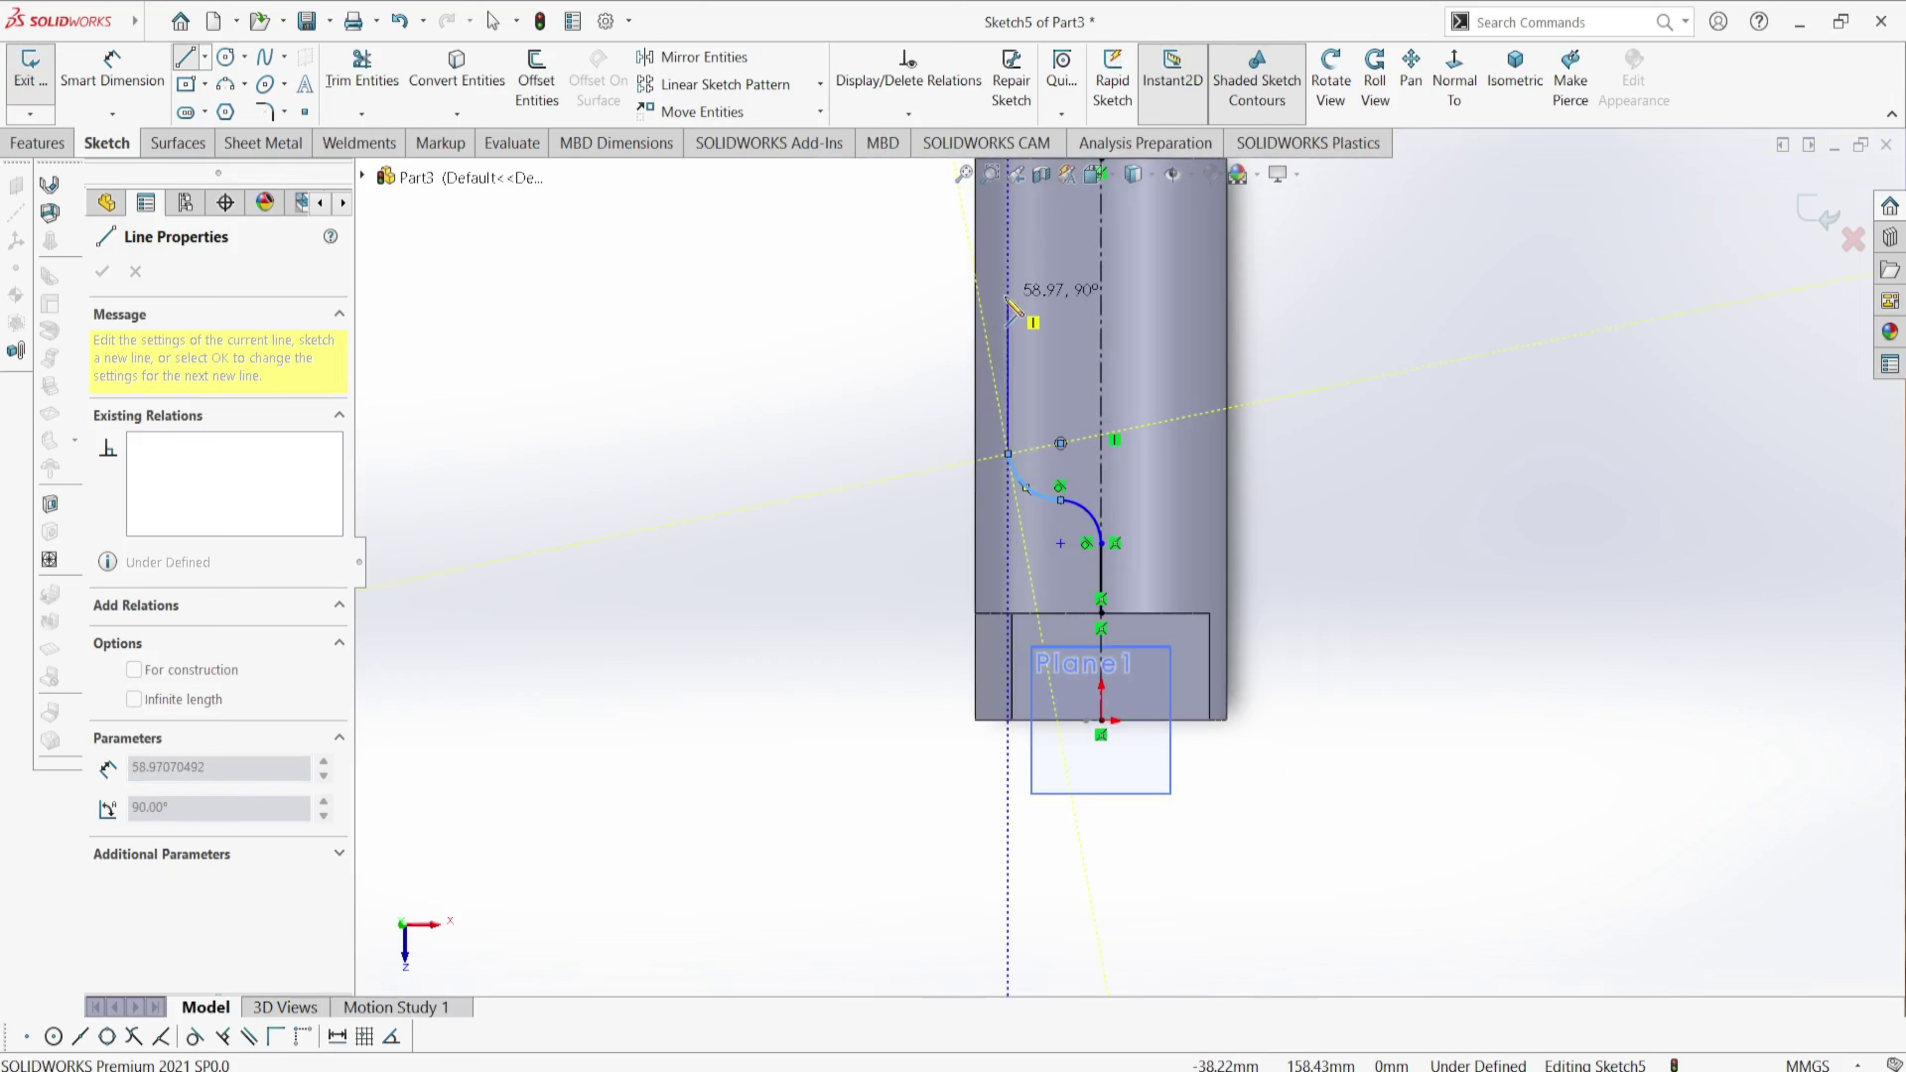
left_click(1008, 295)
key("Escape")
scroll(1080, 420, "down", 2)
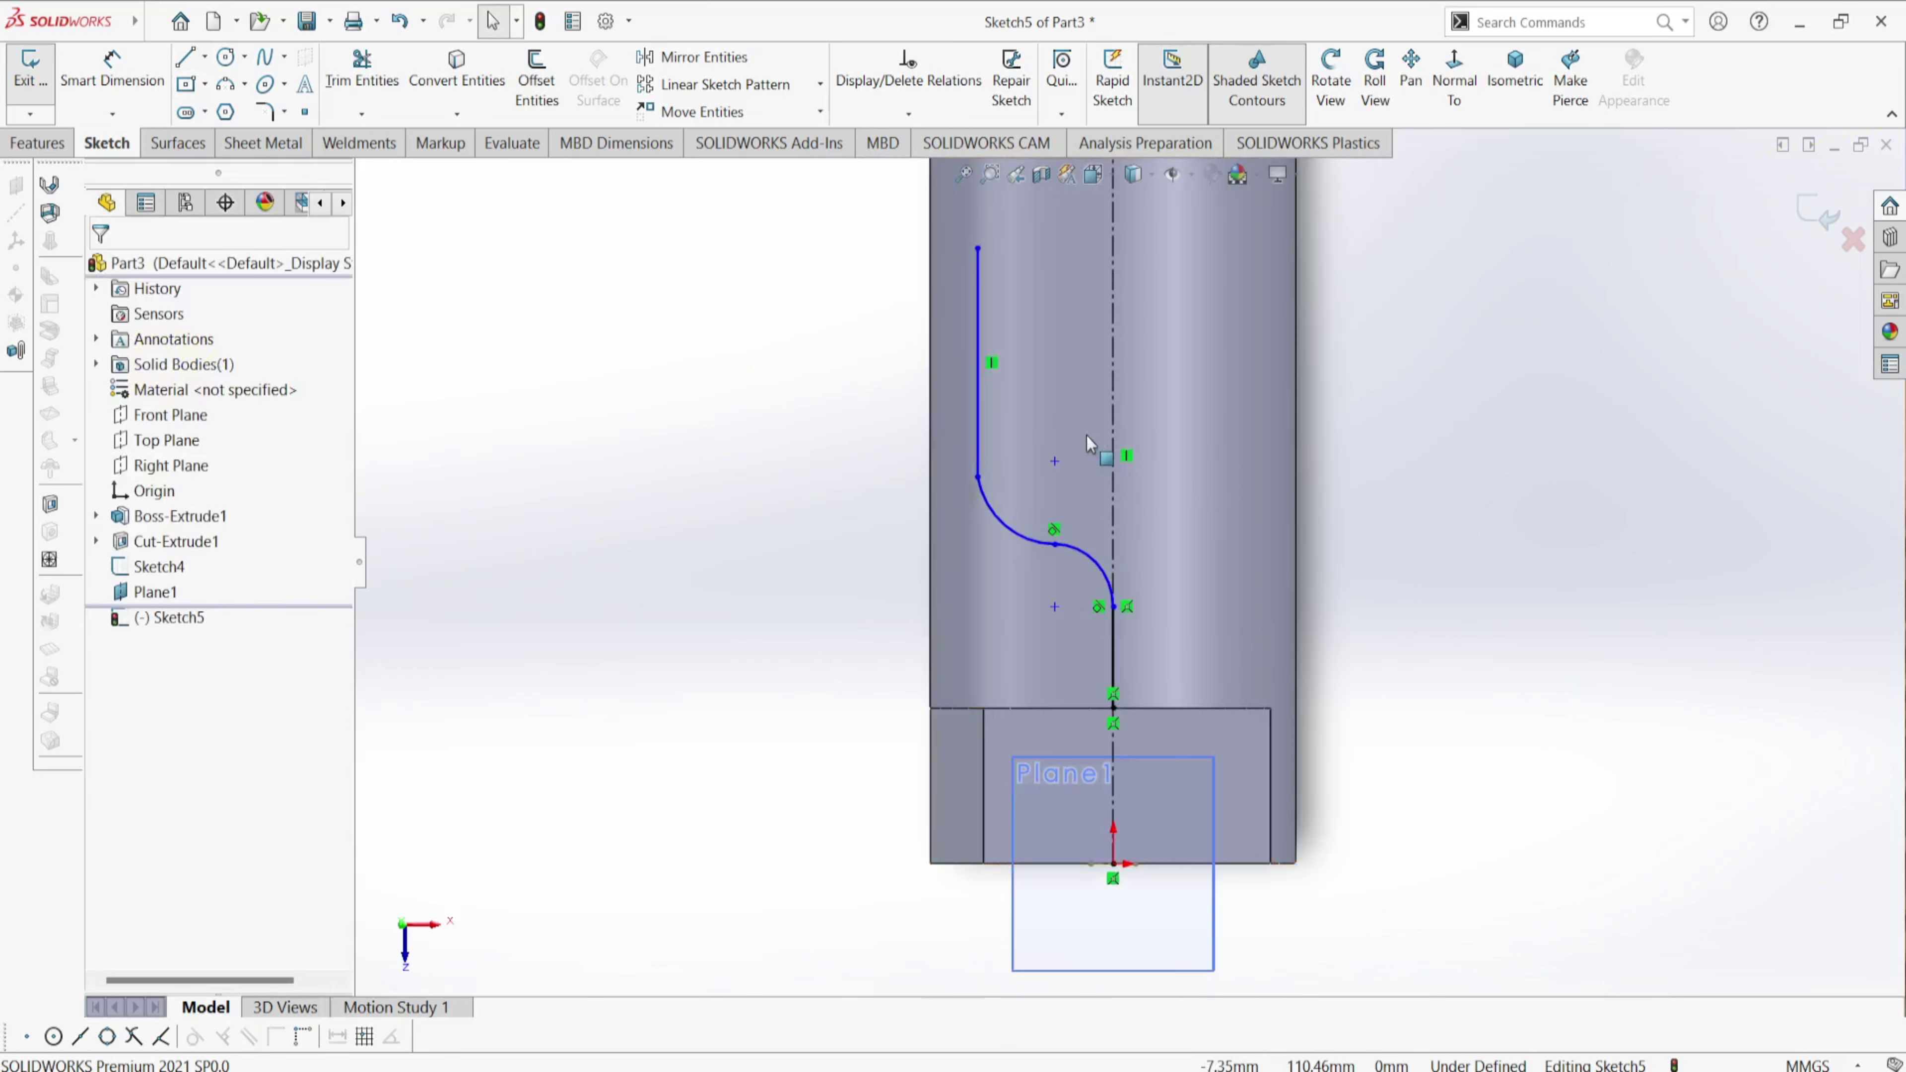
scroll(1095, 539, "up", 2)
scroll(1191, 604, "down", 1)
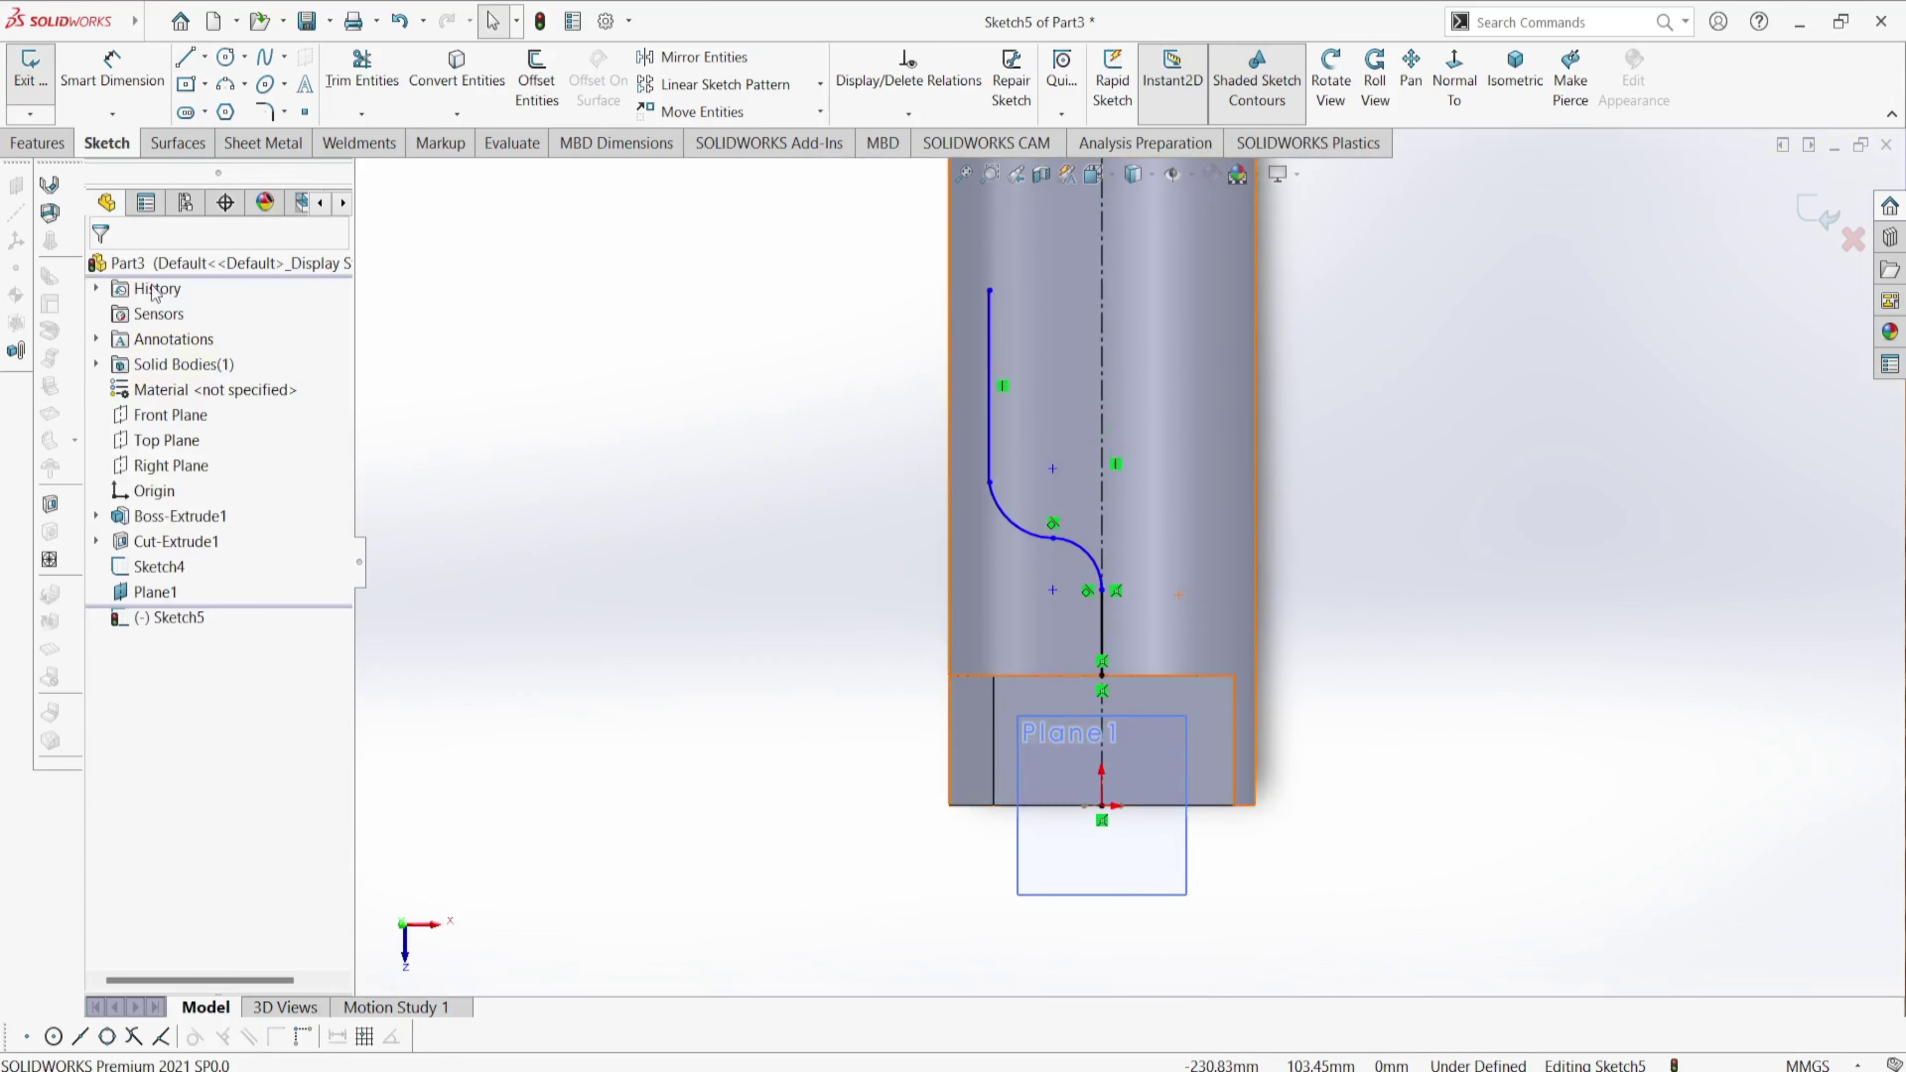
- Set the vertical distance between the path's start point at the cut edge and its far endpoint to 120 mm
left_click(126, 89)
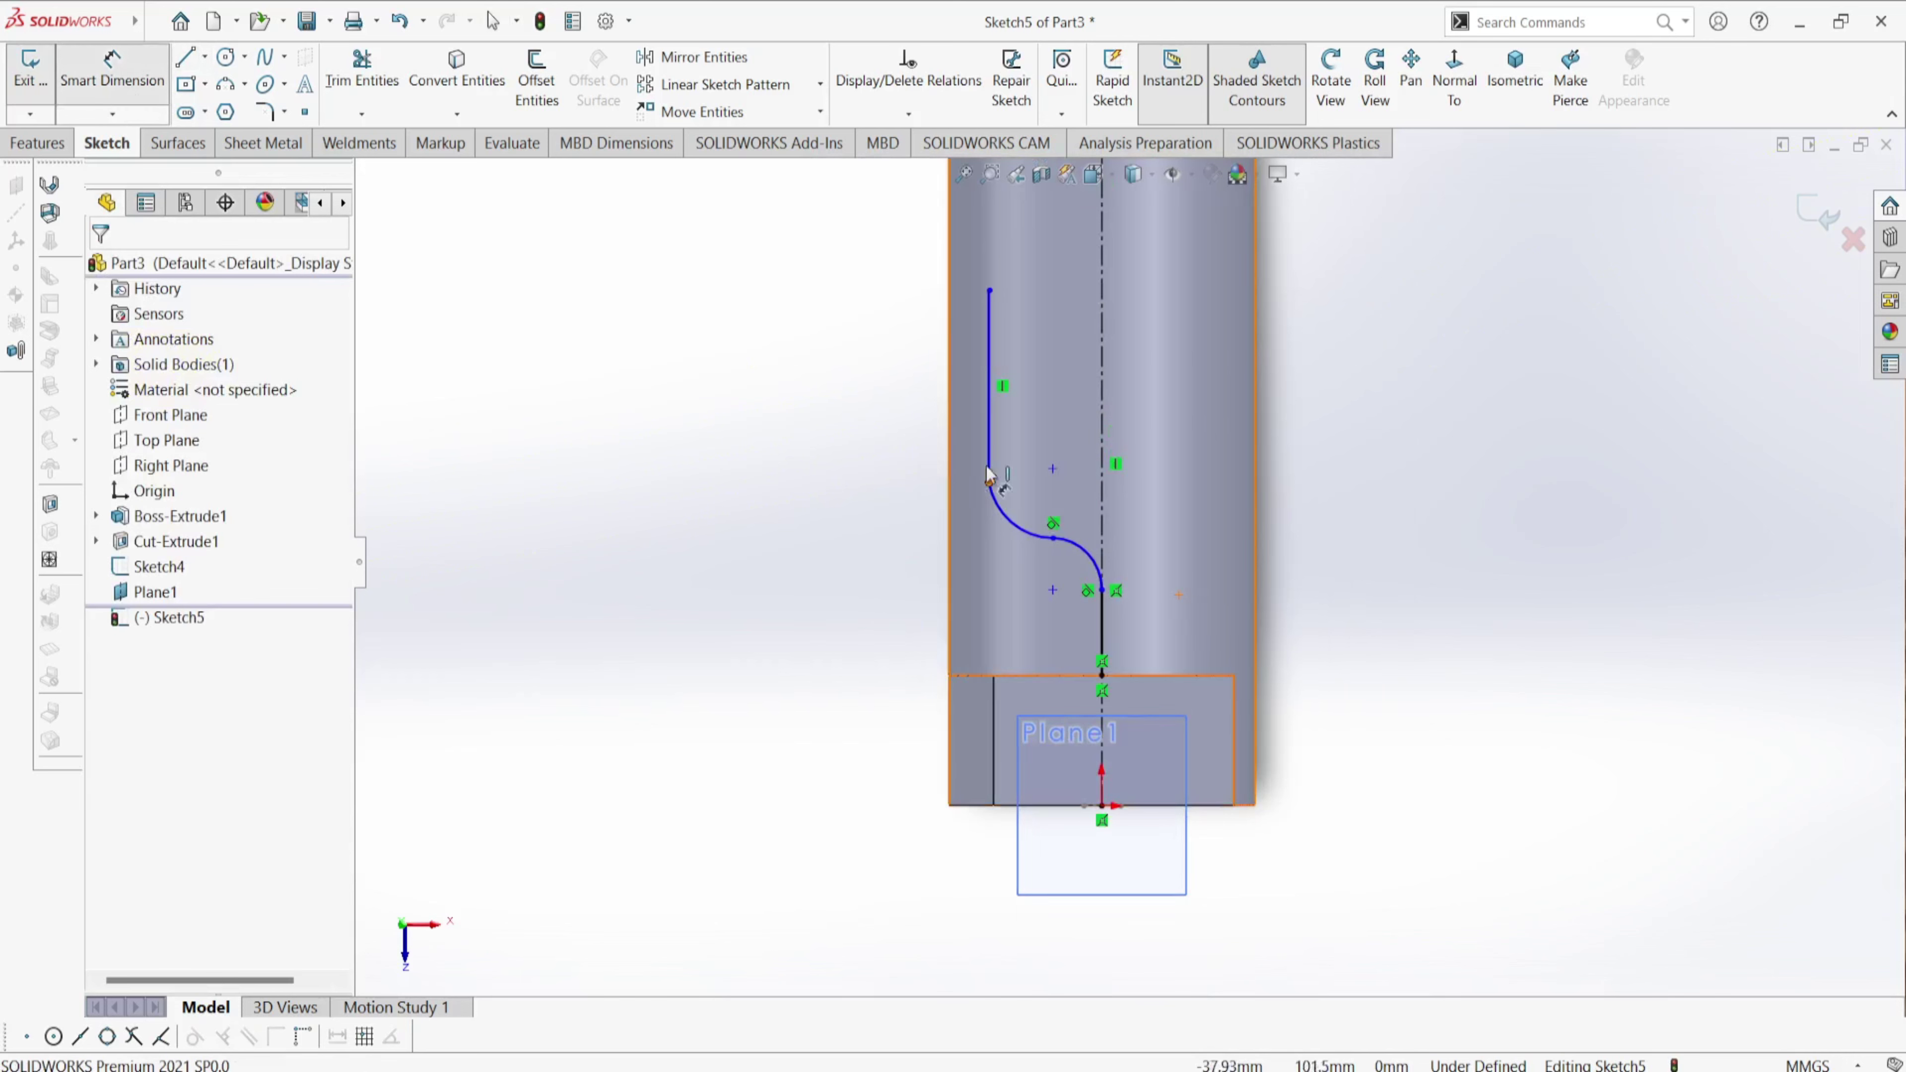
left_click(990, 291)
left_click(1102, 675)
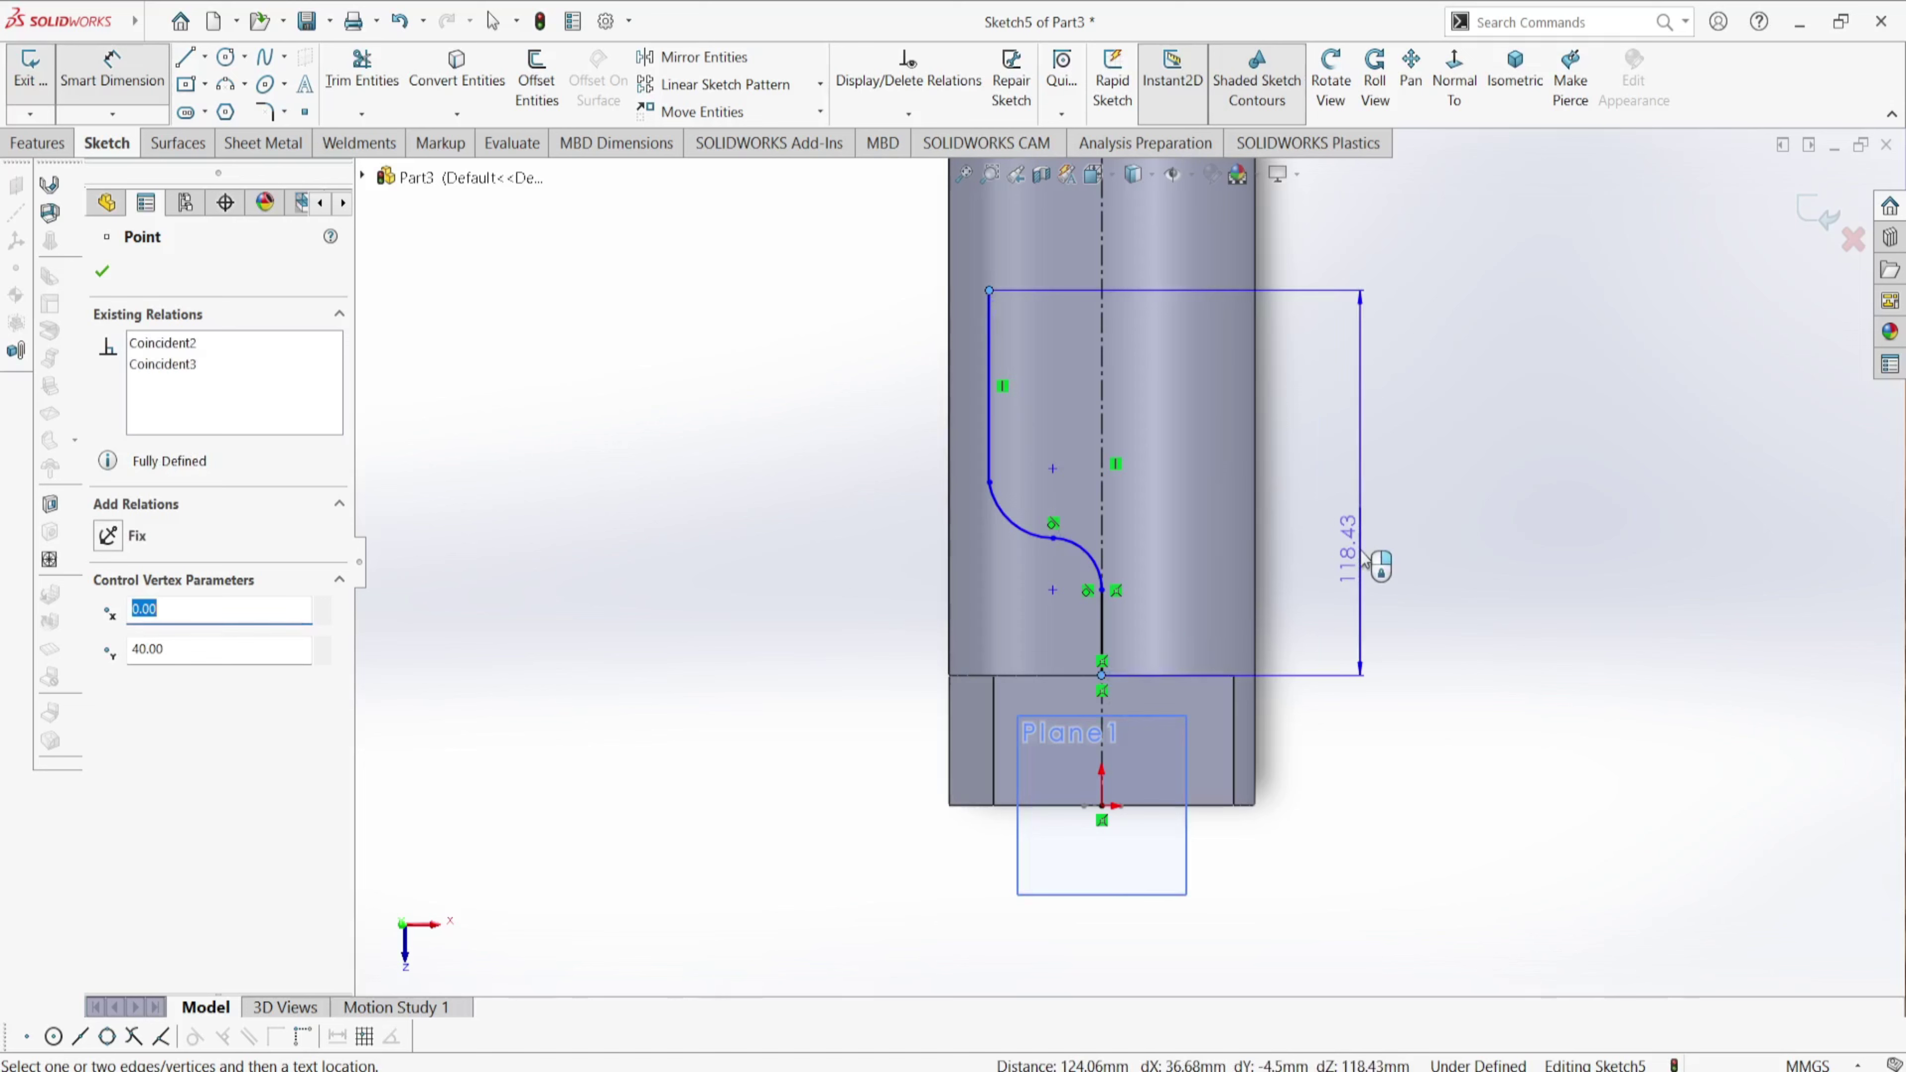
left_click(1356, 553)
type("12")
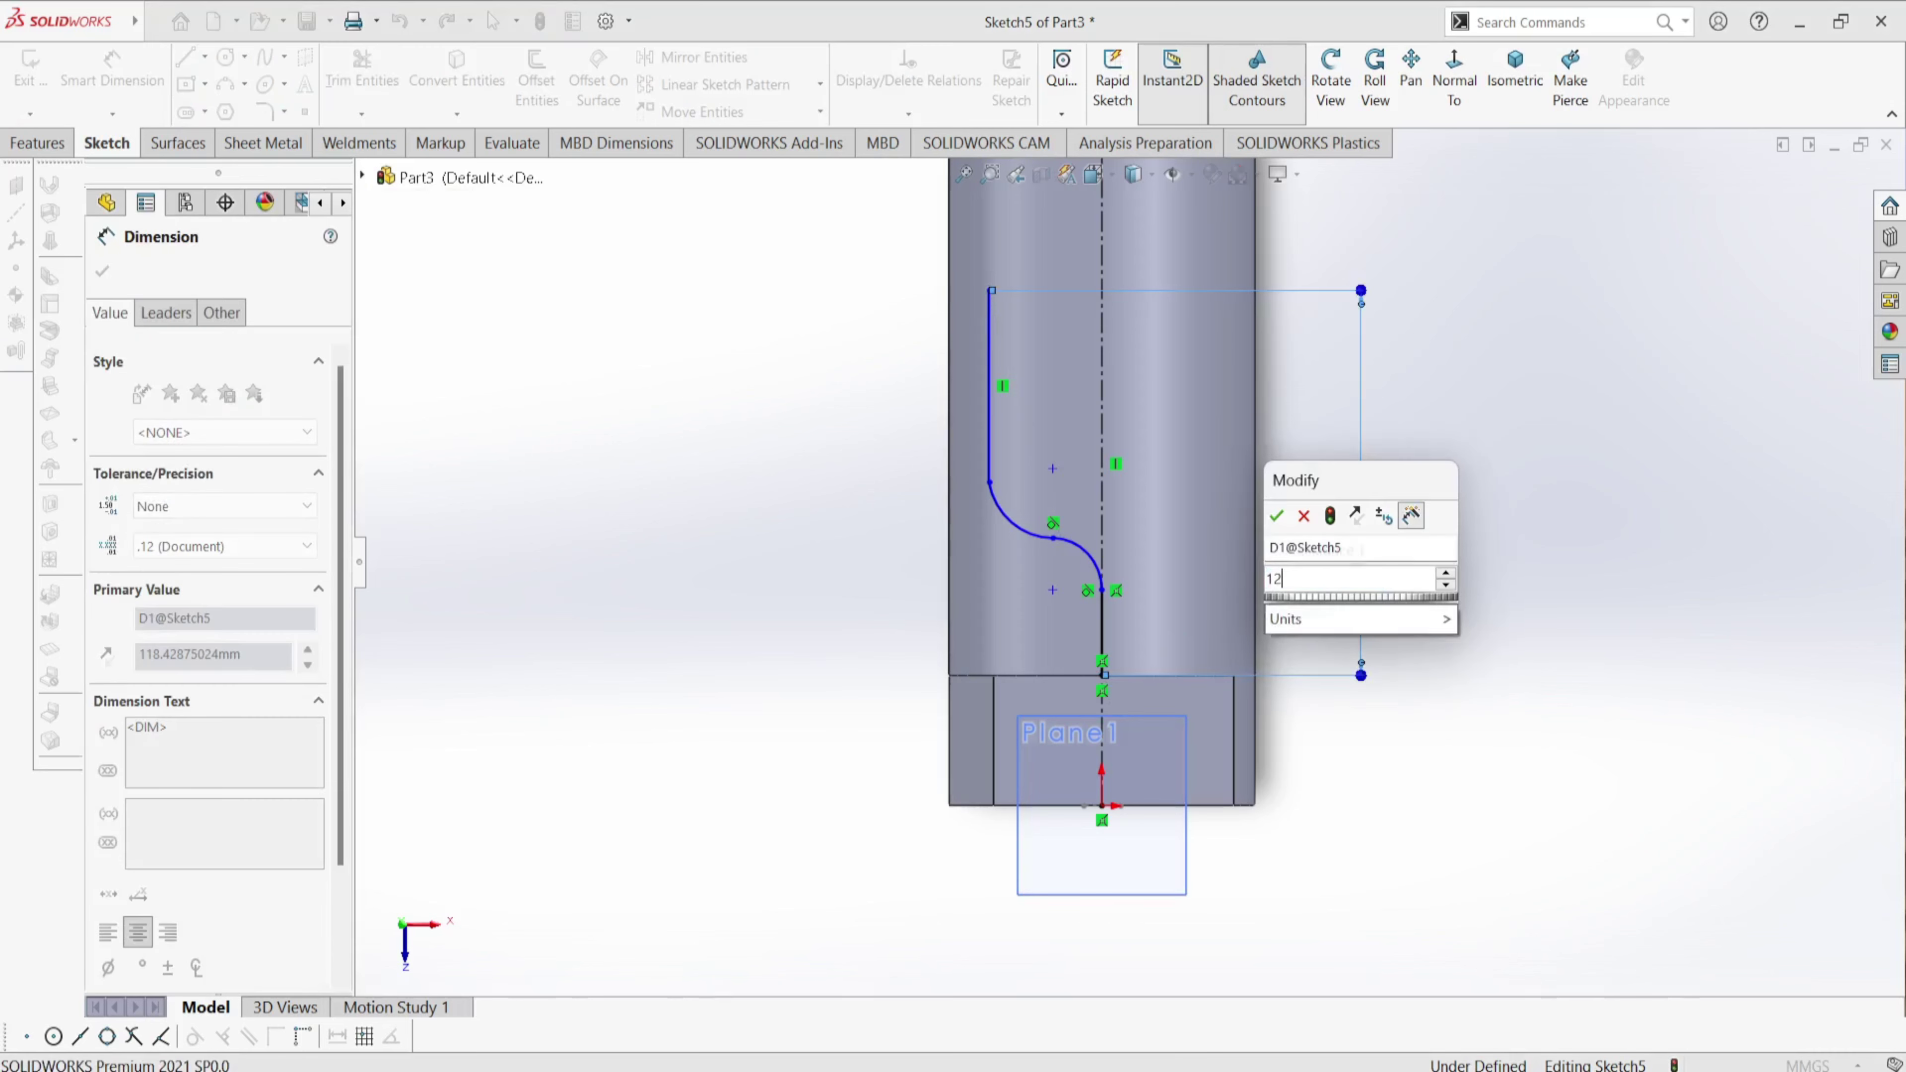
type("0")
key("Return")
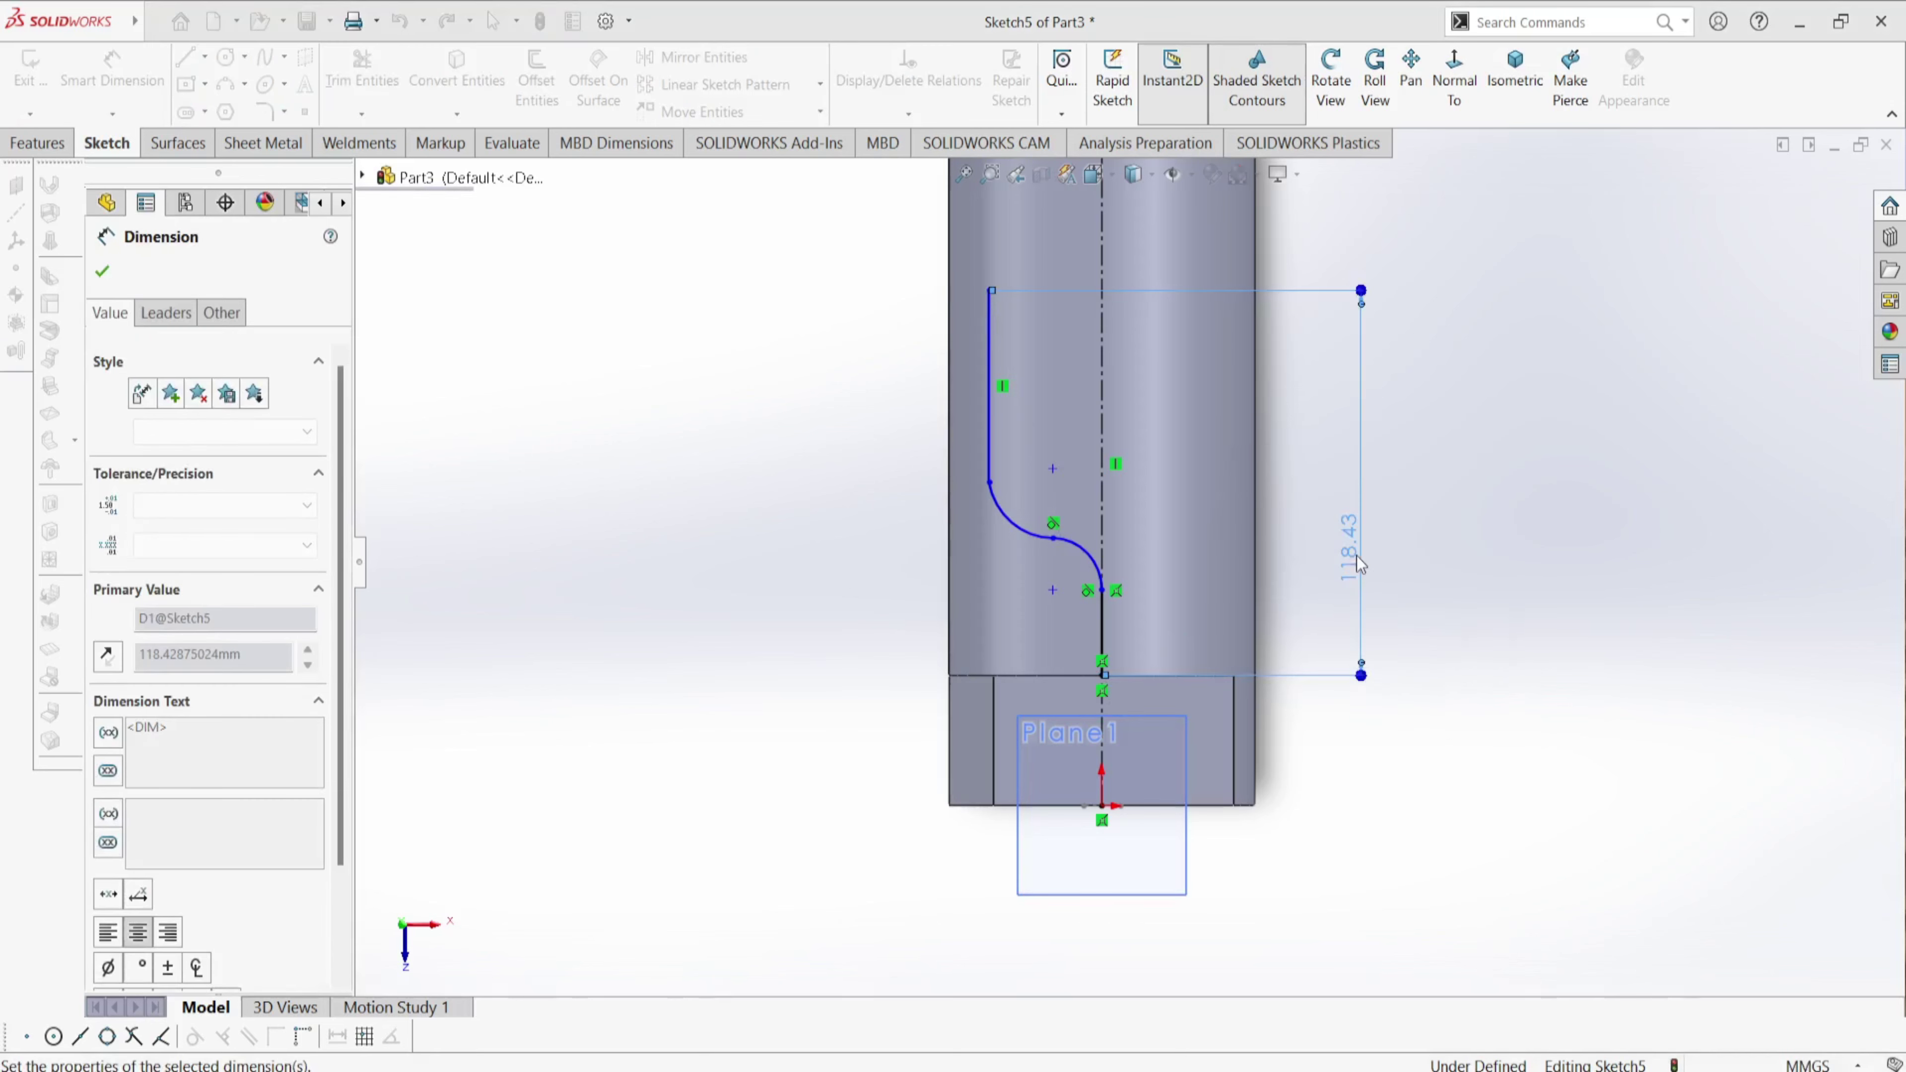
scroll(1078, 551, "down", 2)
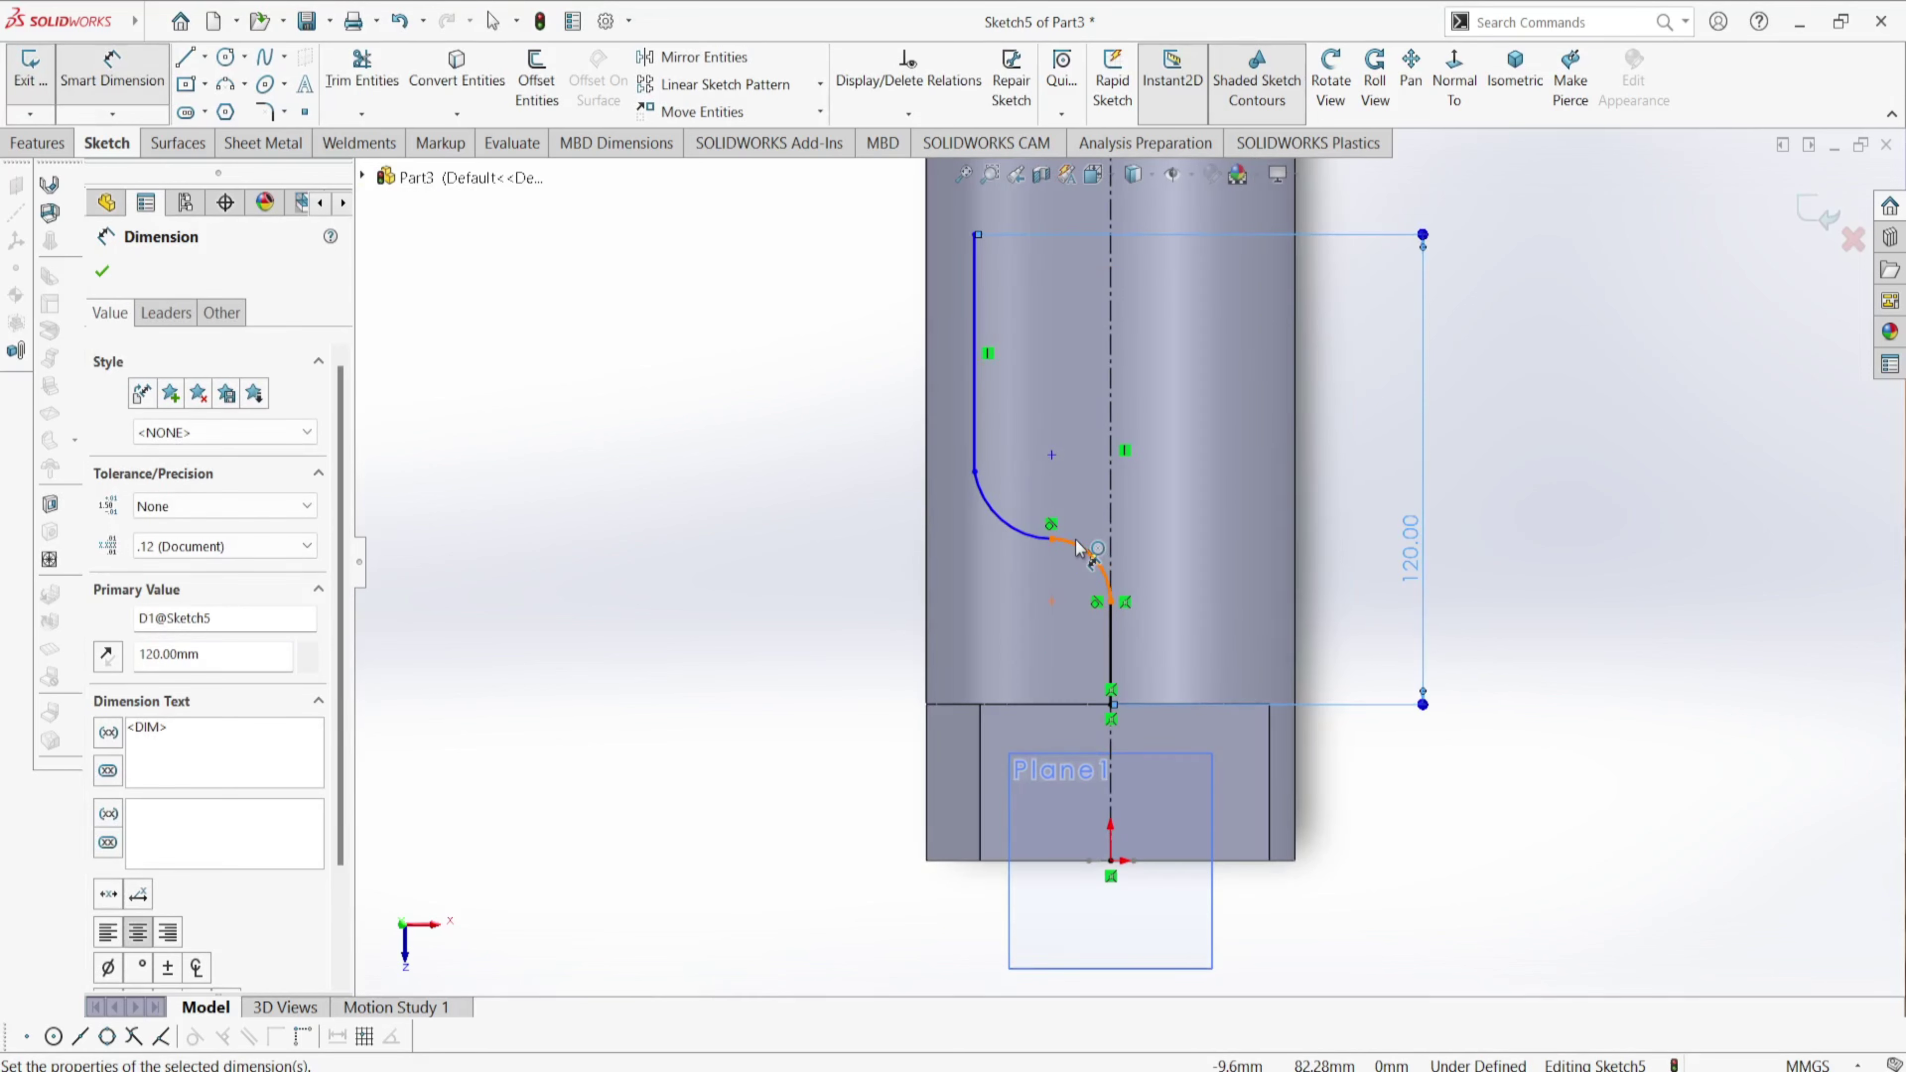
- Set the horizontal distance between the path's far vertical line and the centerline to 40 mm
left_click(975, 279)
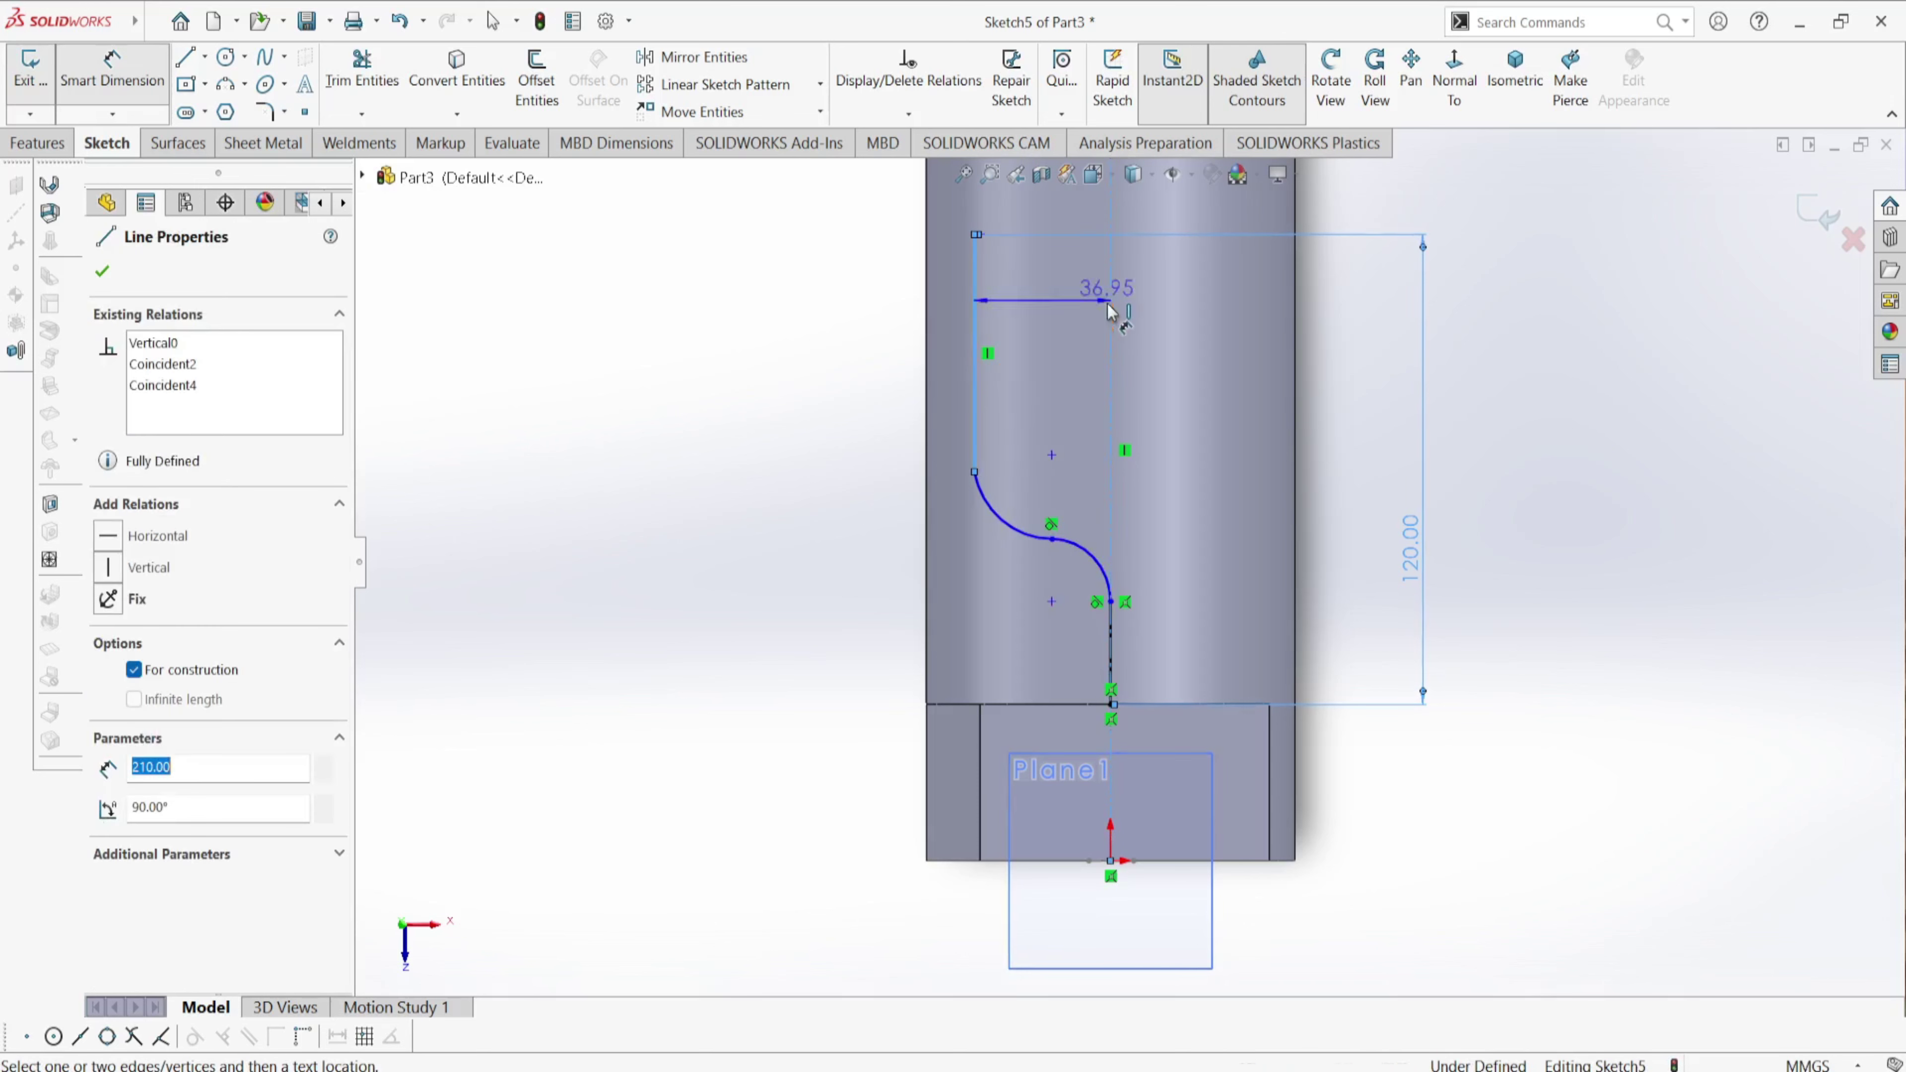
scroll(1125, 561, "up", 3)
left_click(1060, 270)
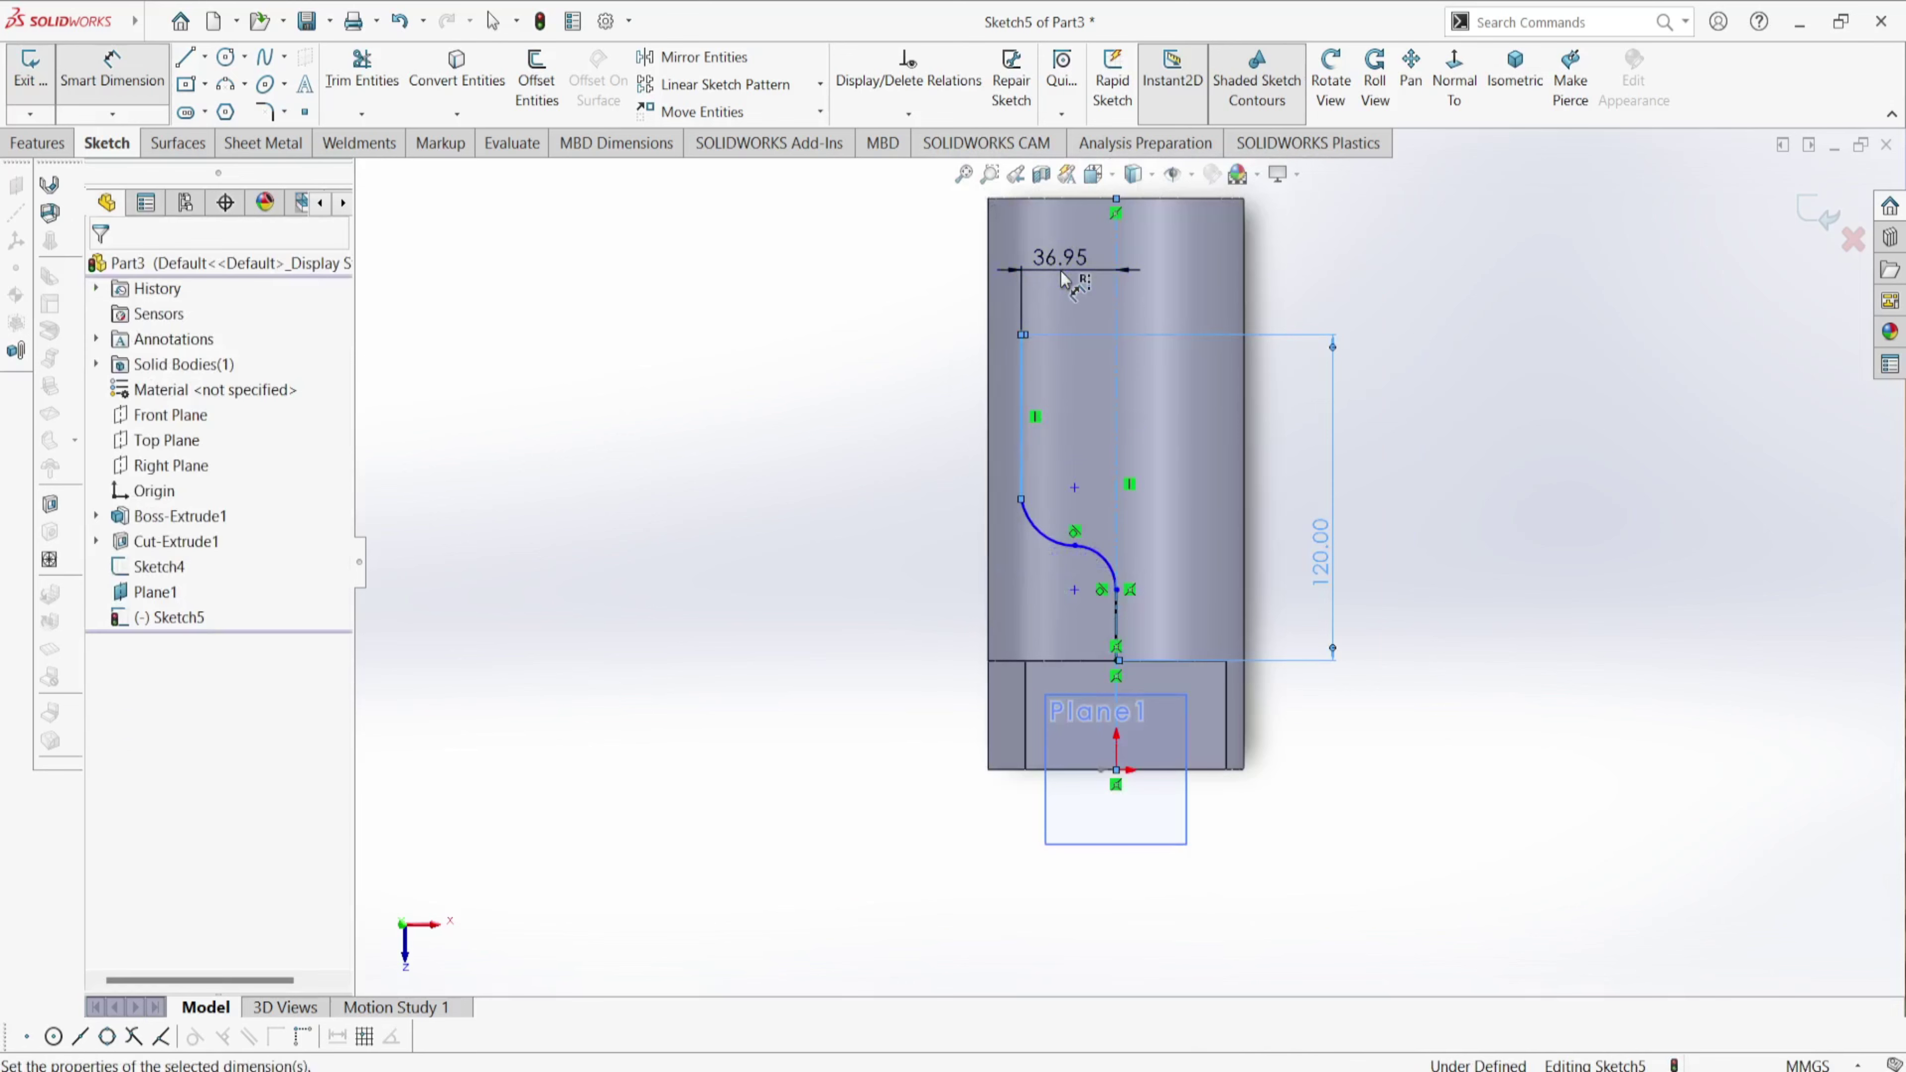
type("40")
key("Return")
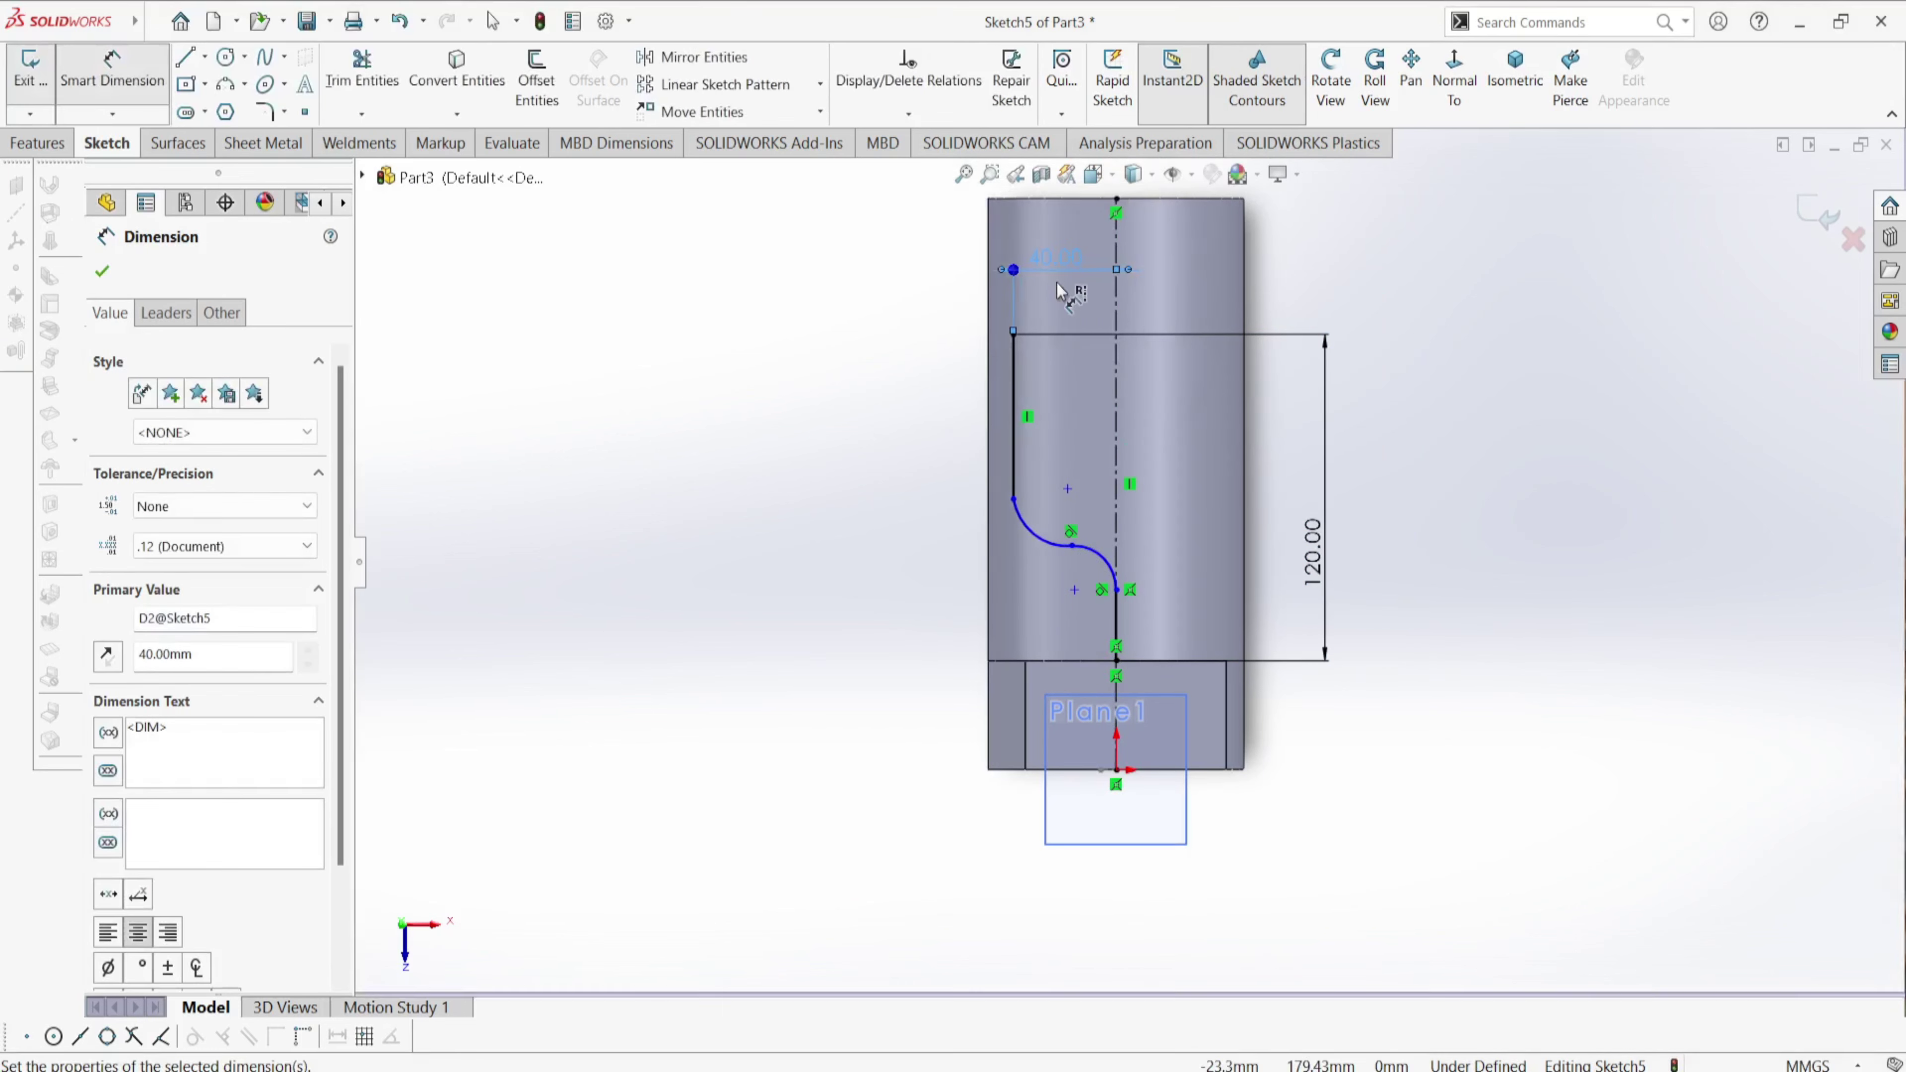
- Set the radius of the path's arc adjoining the far vertical line to 30 mm
scroll(1170, 405, "down", 1)
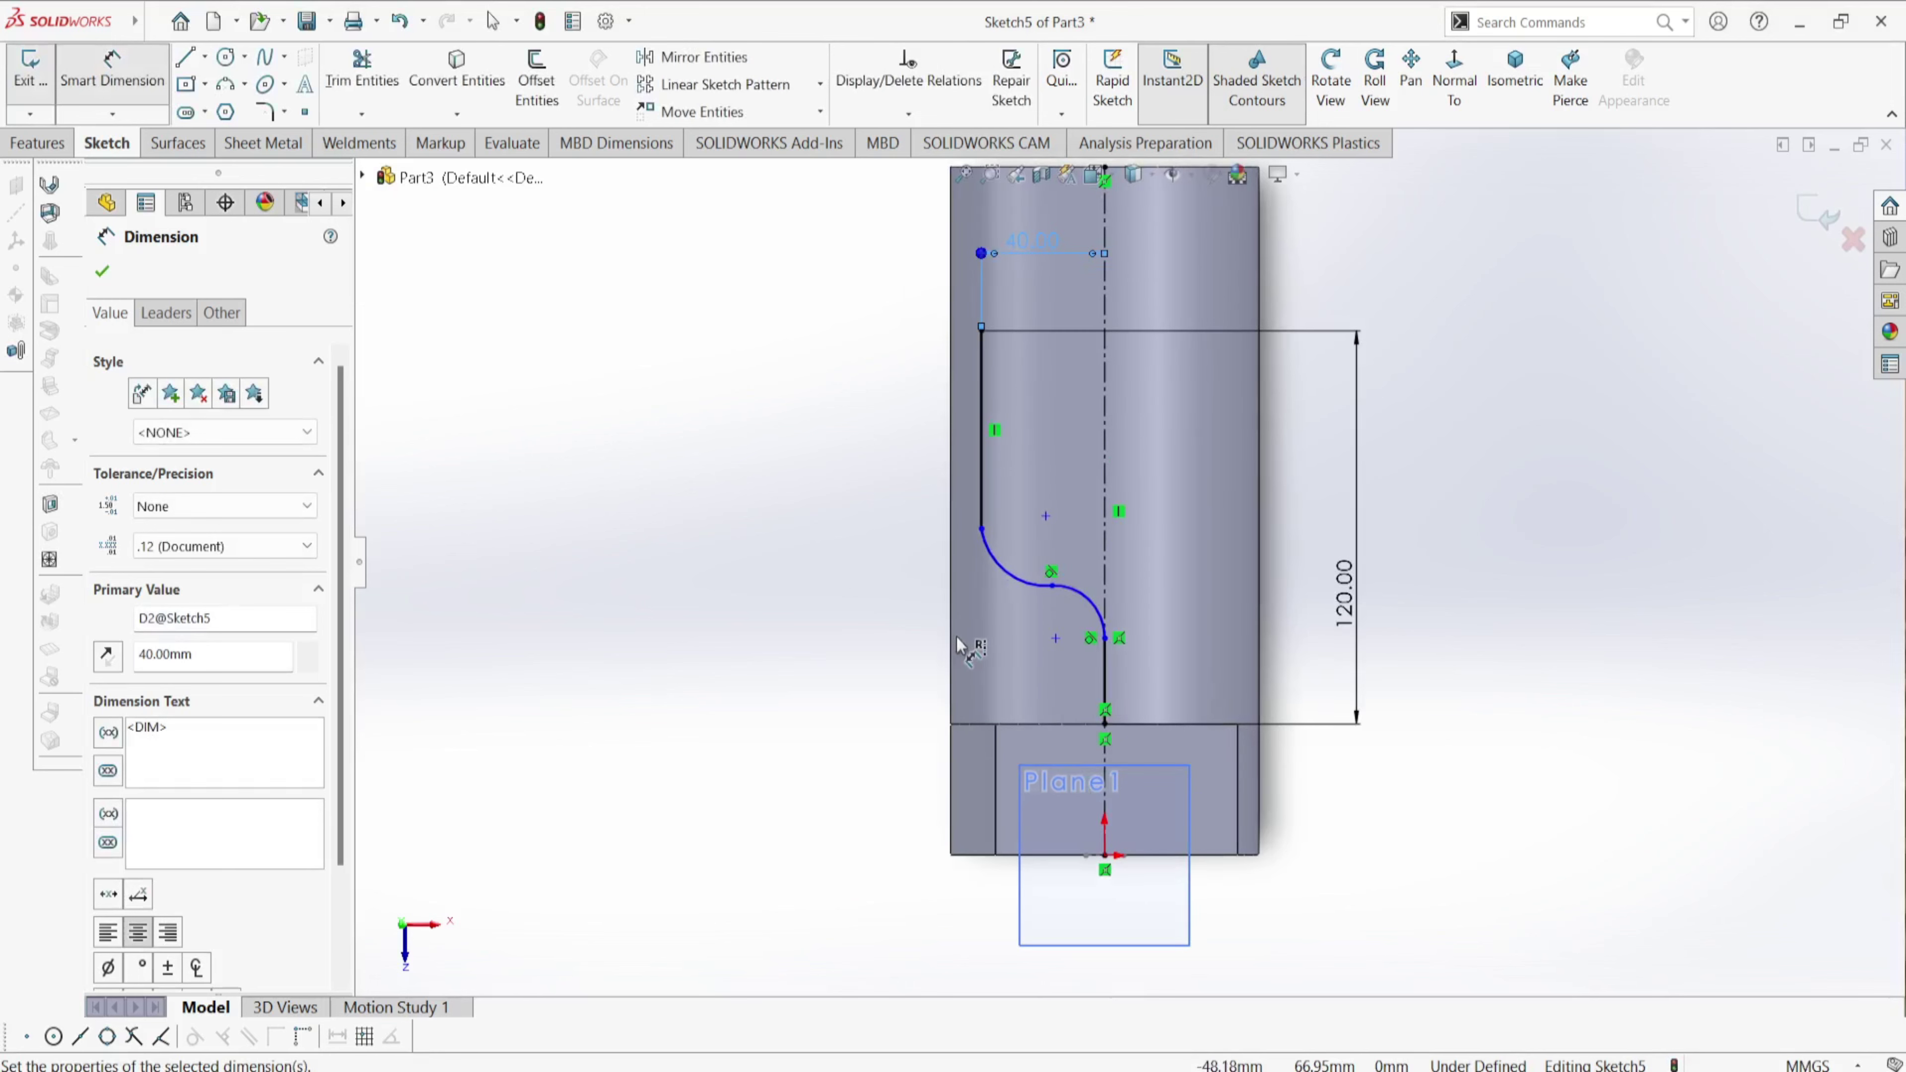
left_click(1002, 578)
left_click(868, 609)
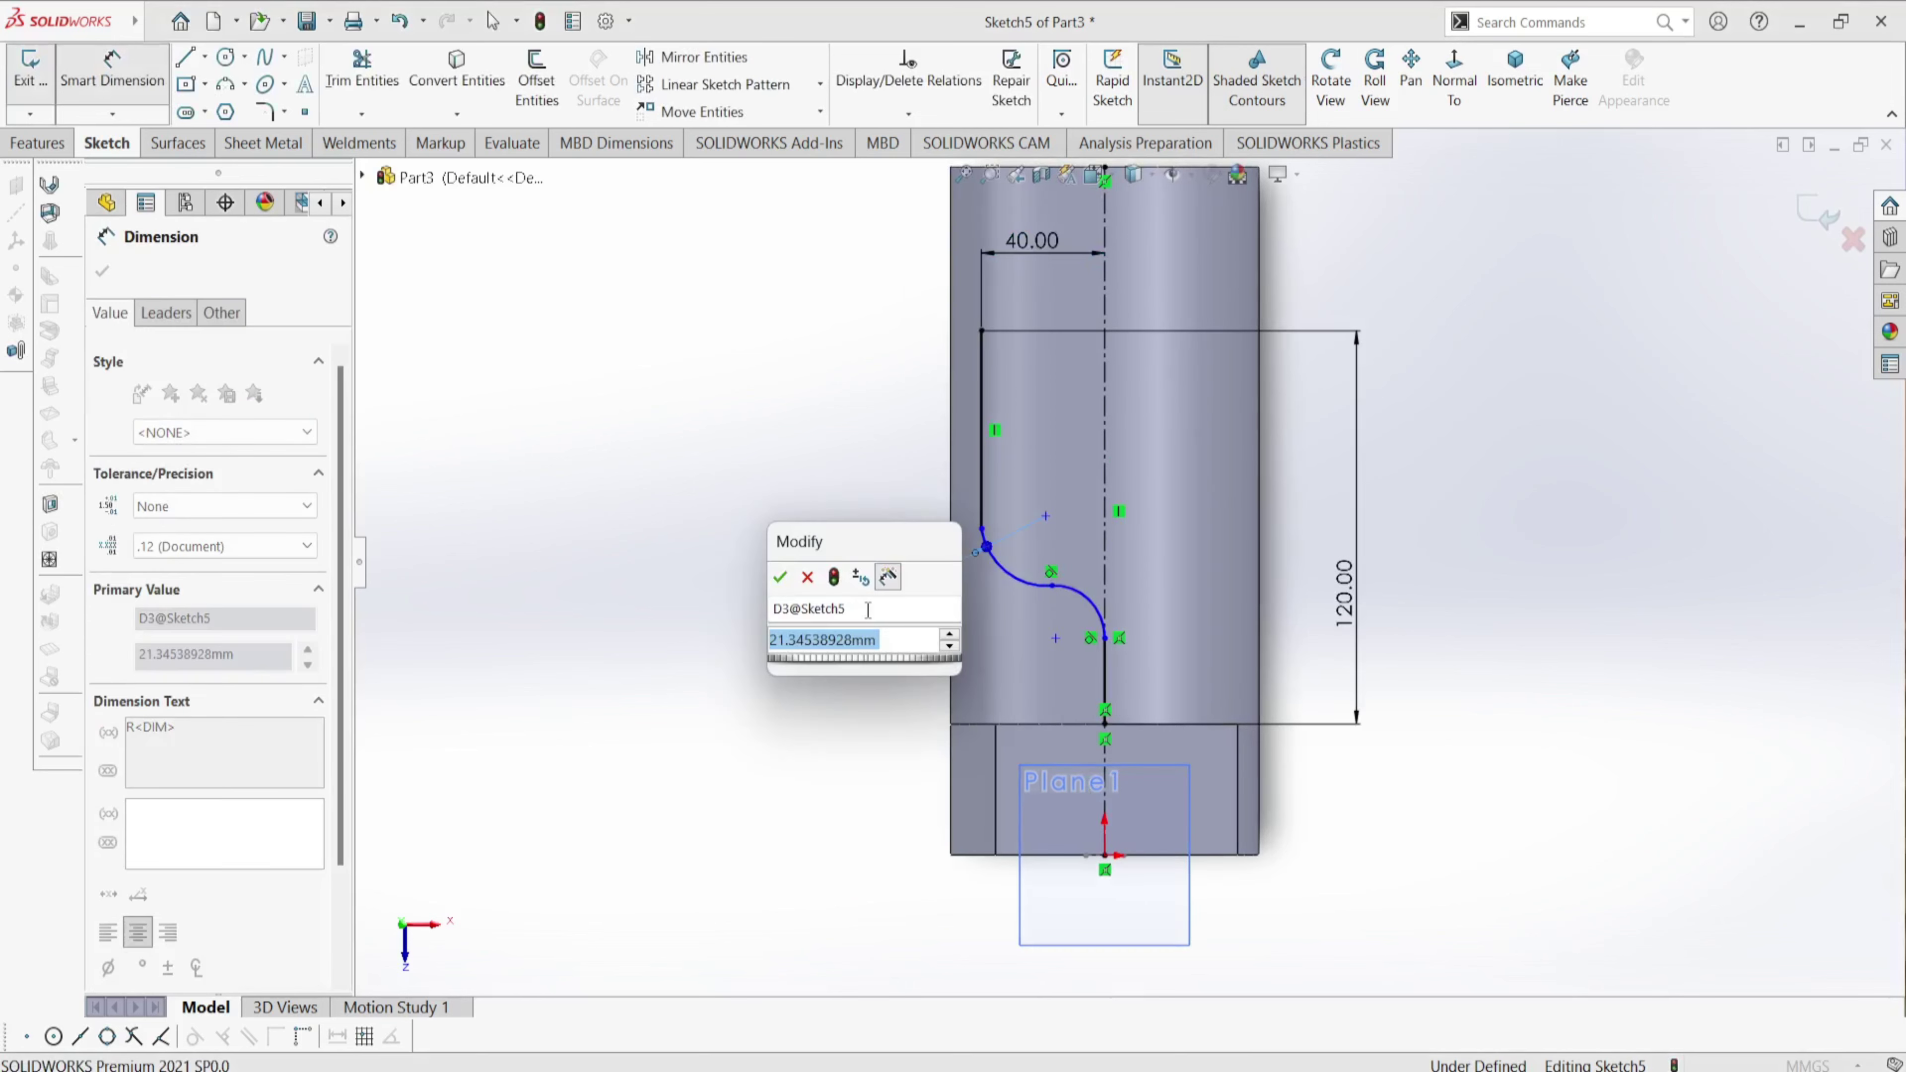
type("30")
key("Return")
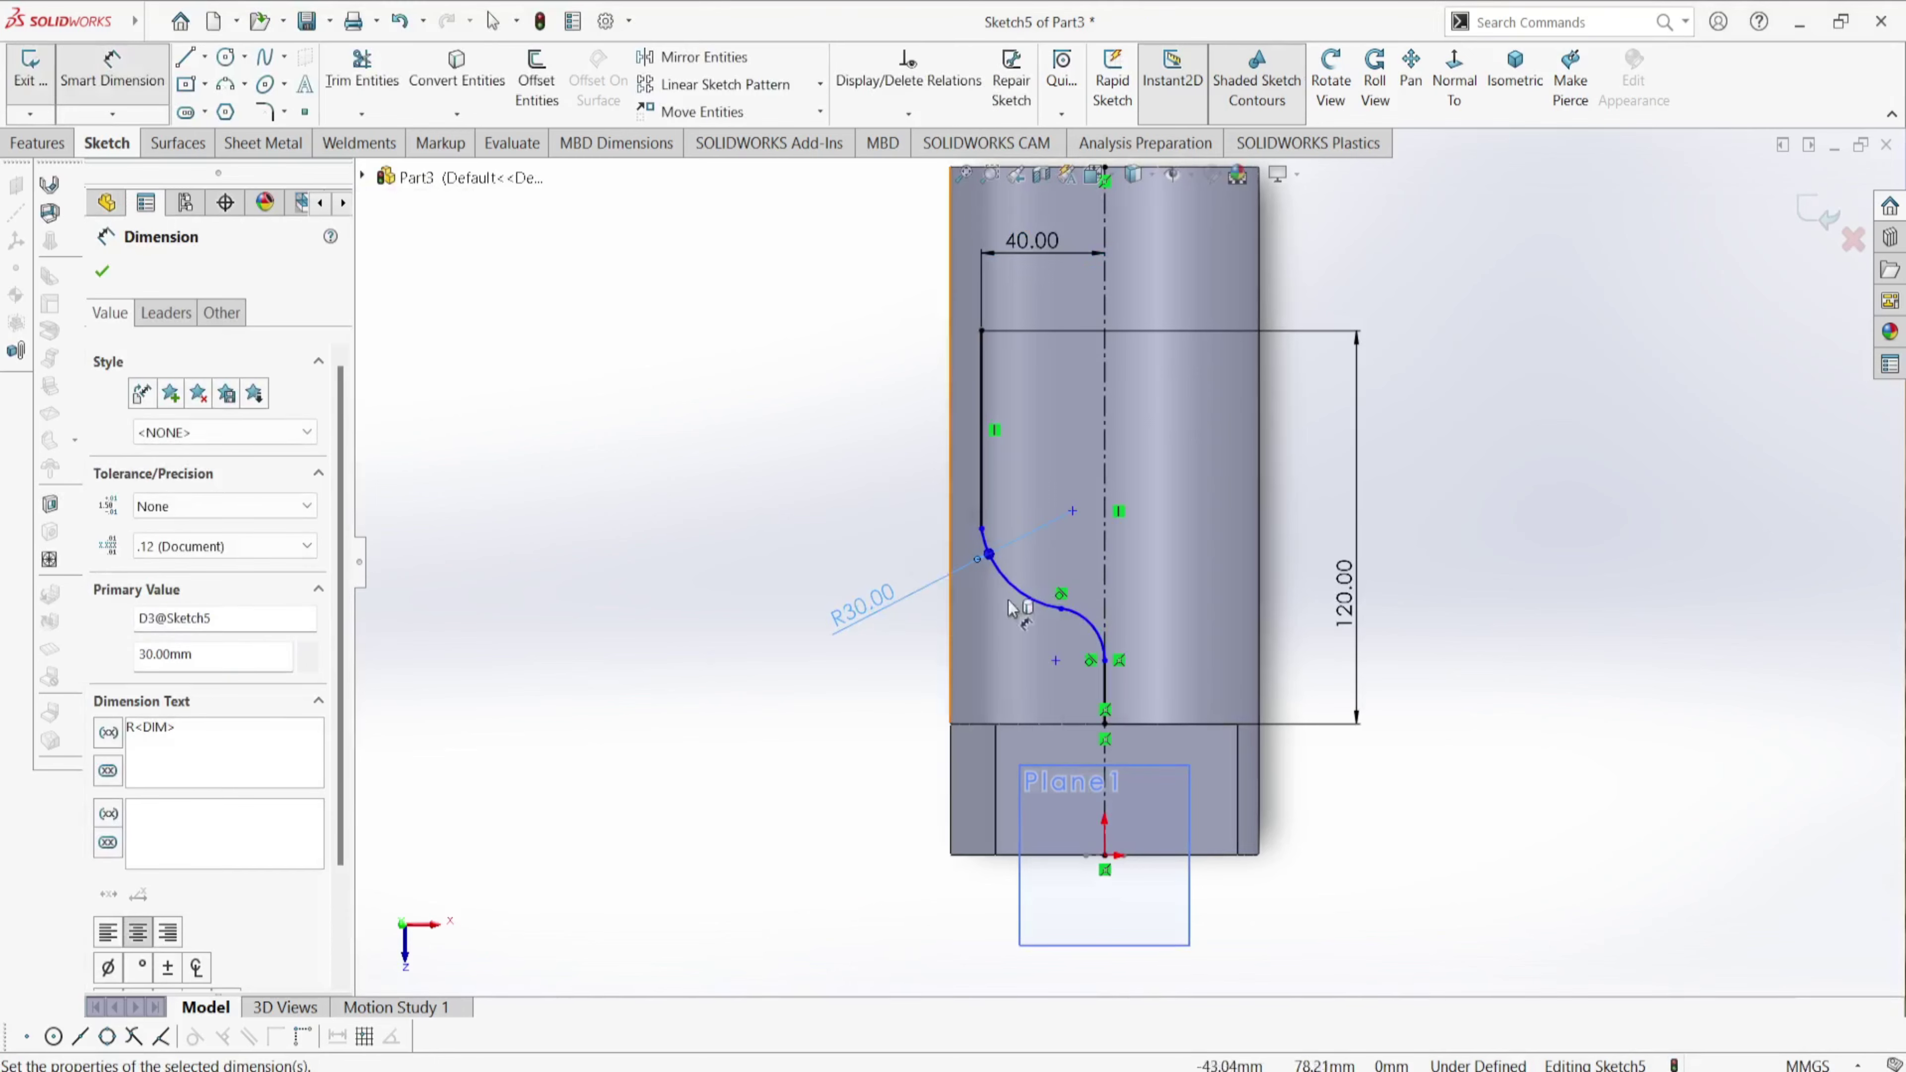
- Set the radius of the path's arc adjoining the short line on the centerline to 10 mm
scroll(1107, 664, "down", 2)
left_click(1083, 605)
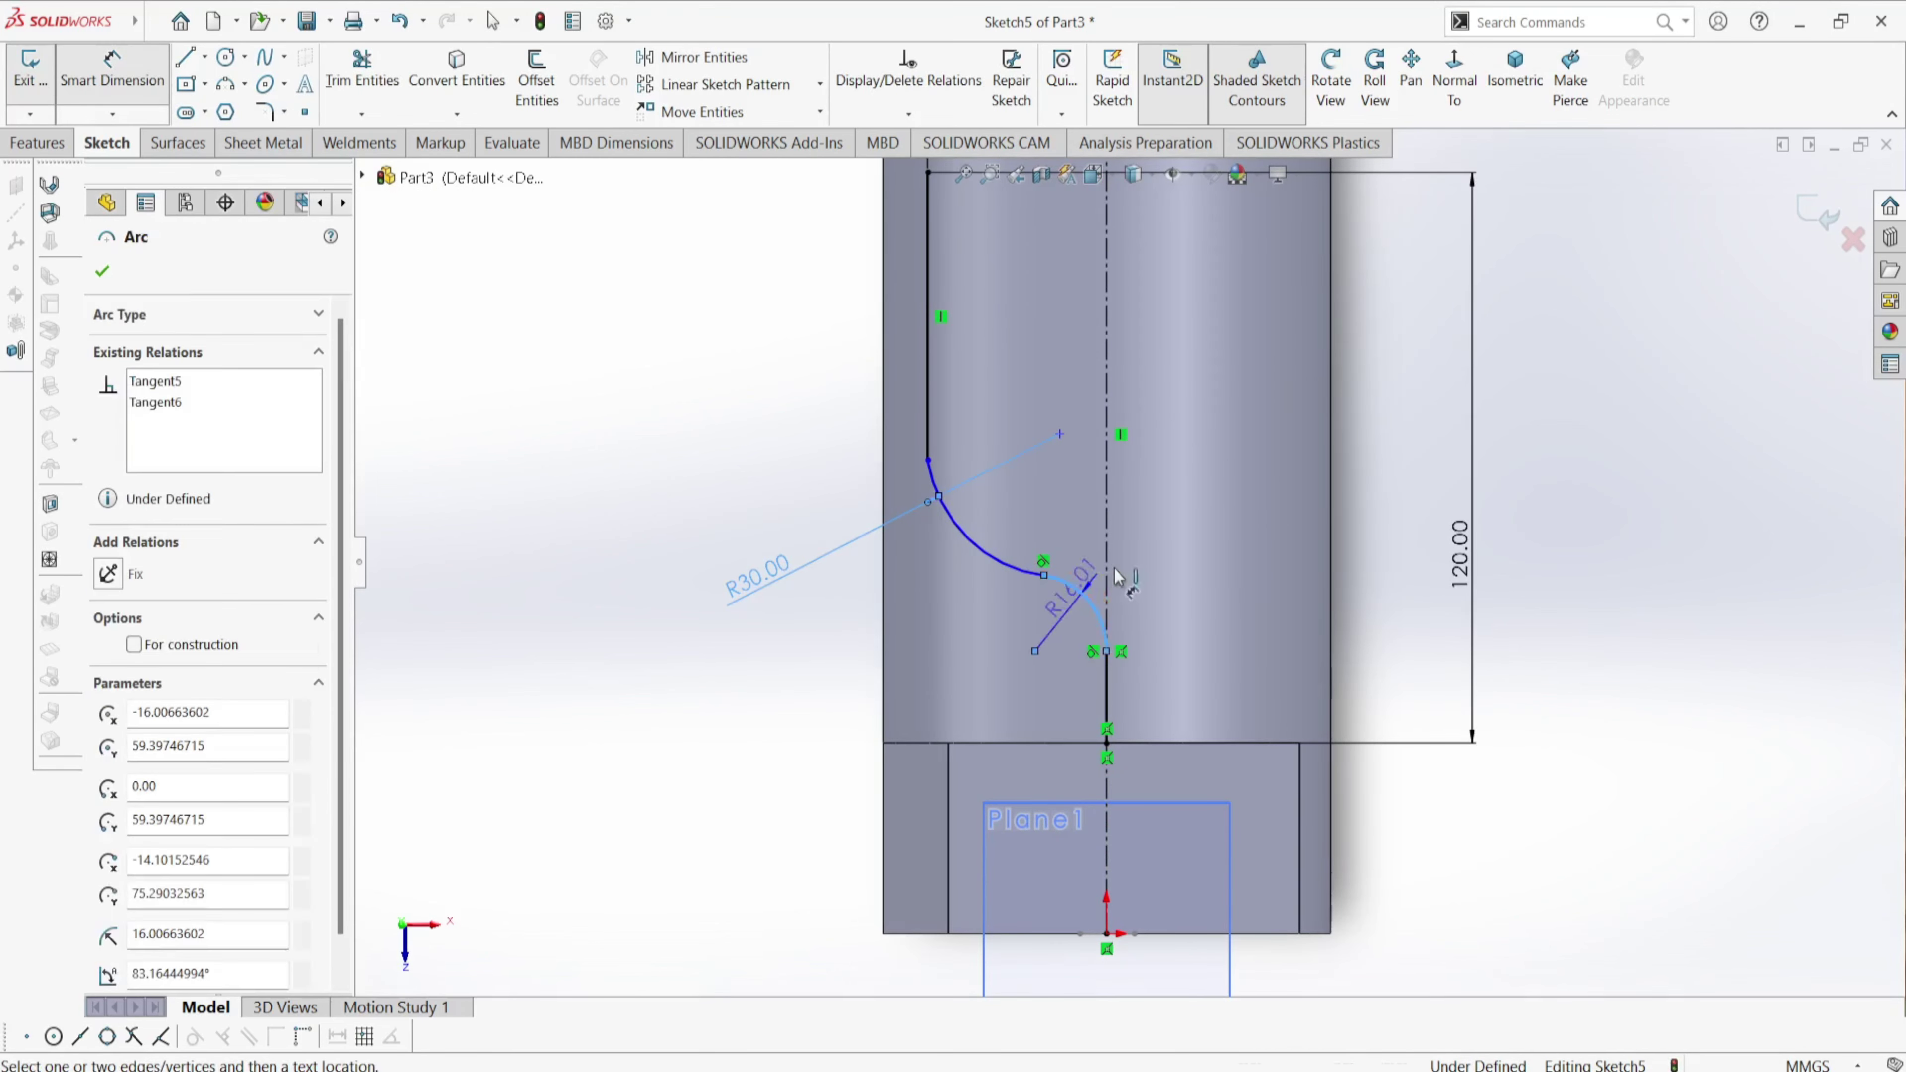
left_click(1129, 563)
type("10")
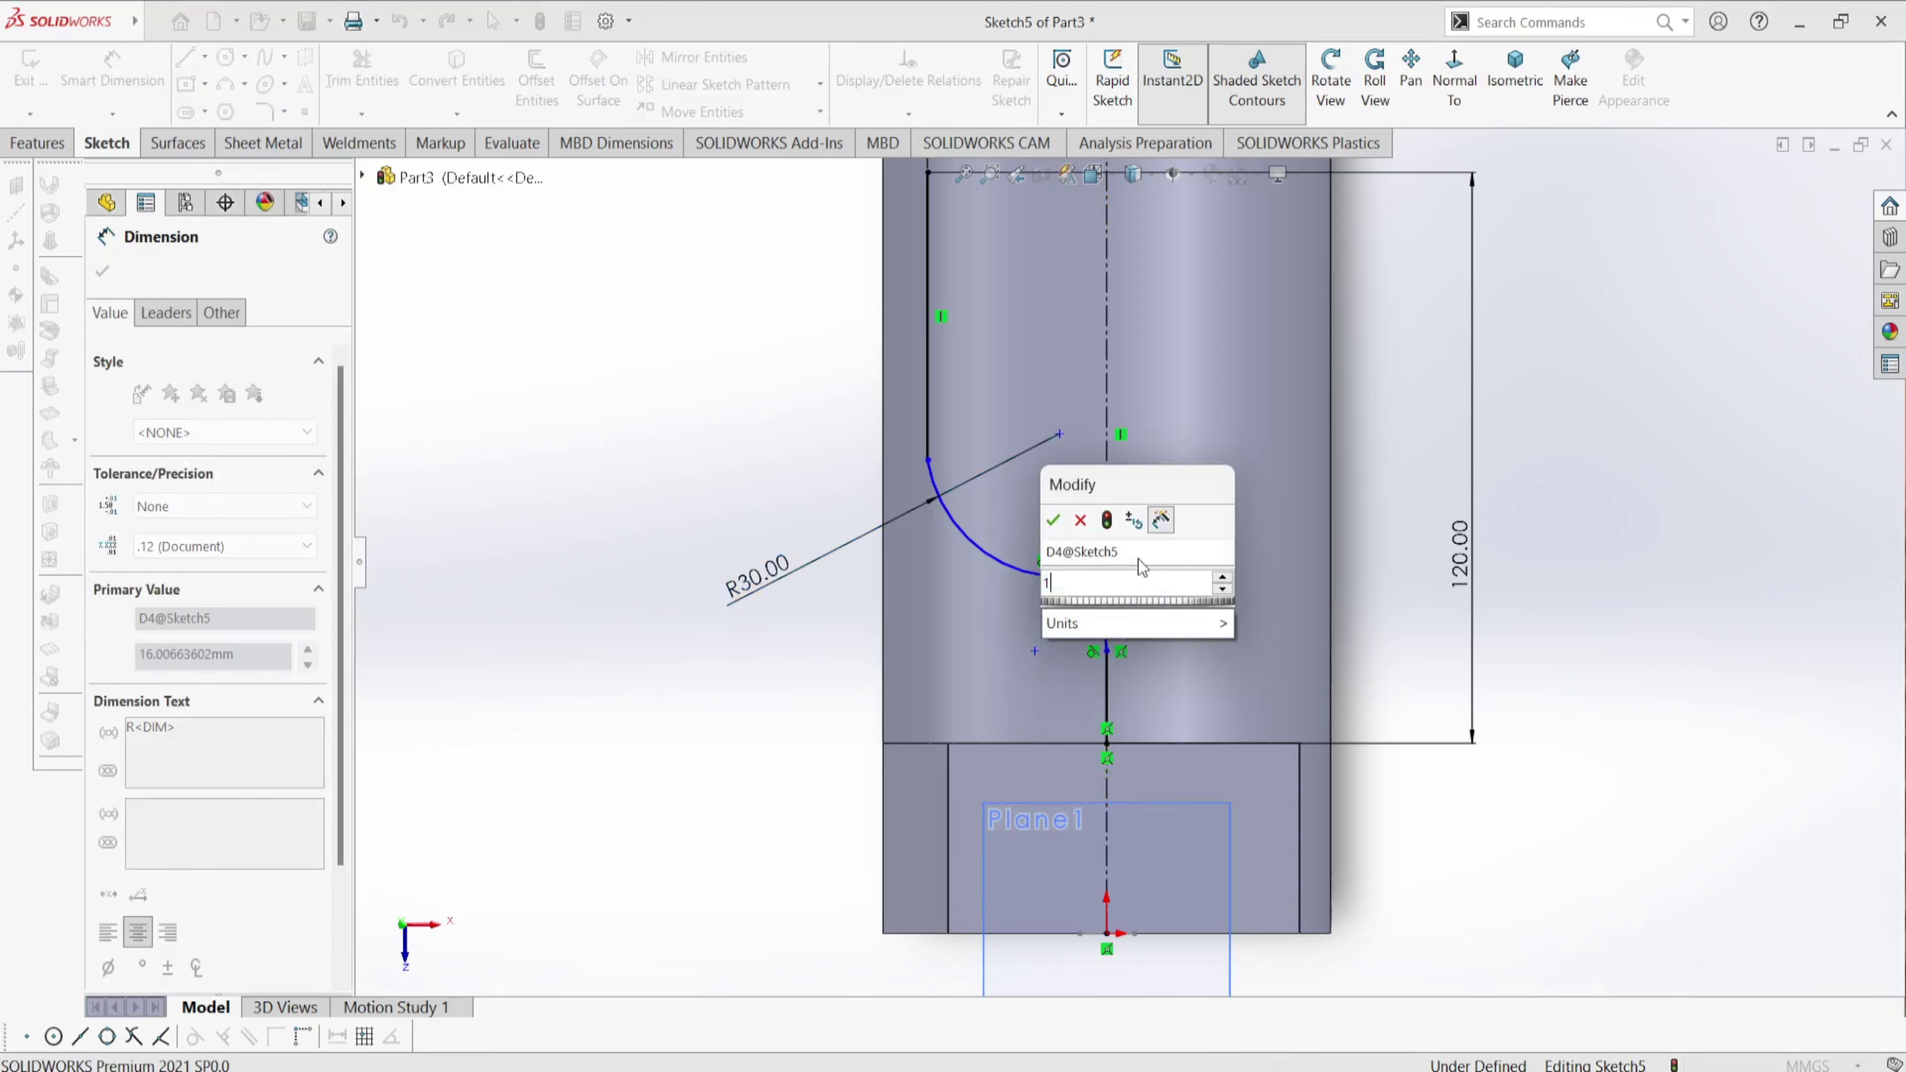
key("Return")
scroll(1127, 573, "down", 1)
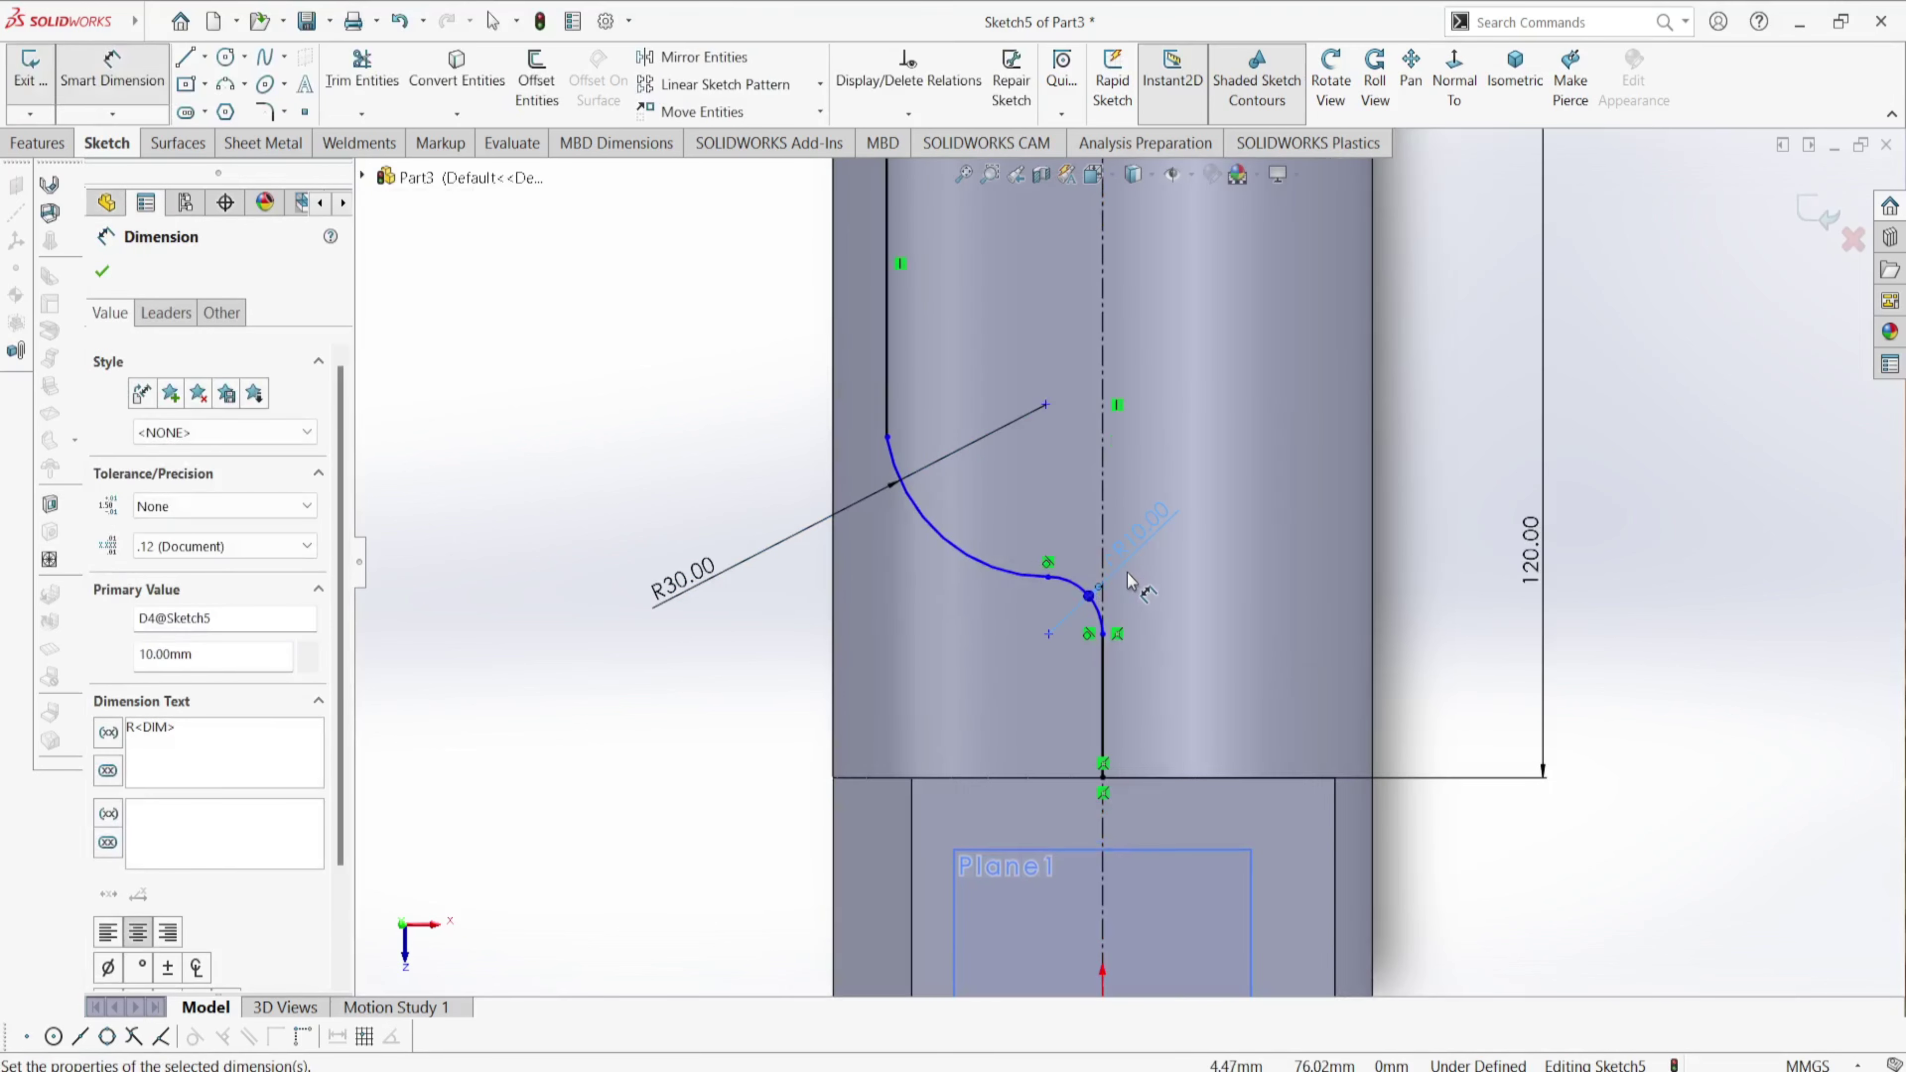
- Dimension the vertical distance from the path's start at the cut edge to the far end of the 30 mm arc as 60 mm
scroll(984, 706, "up", 2)
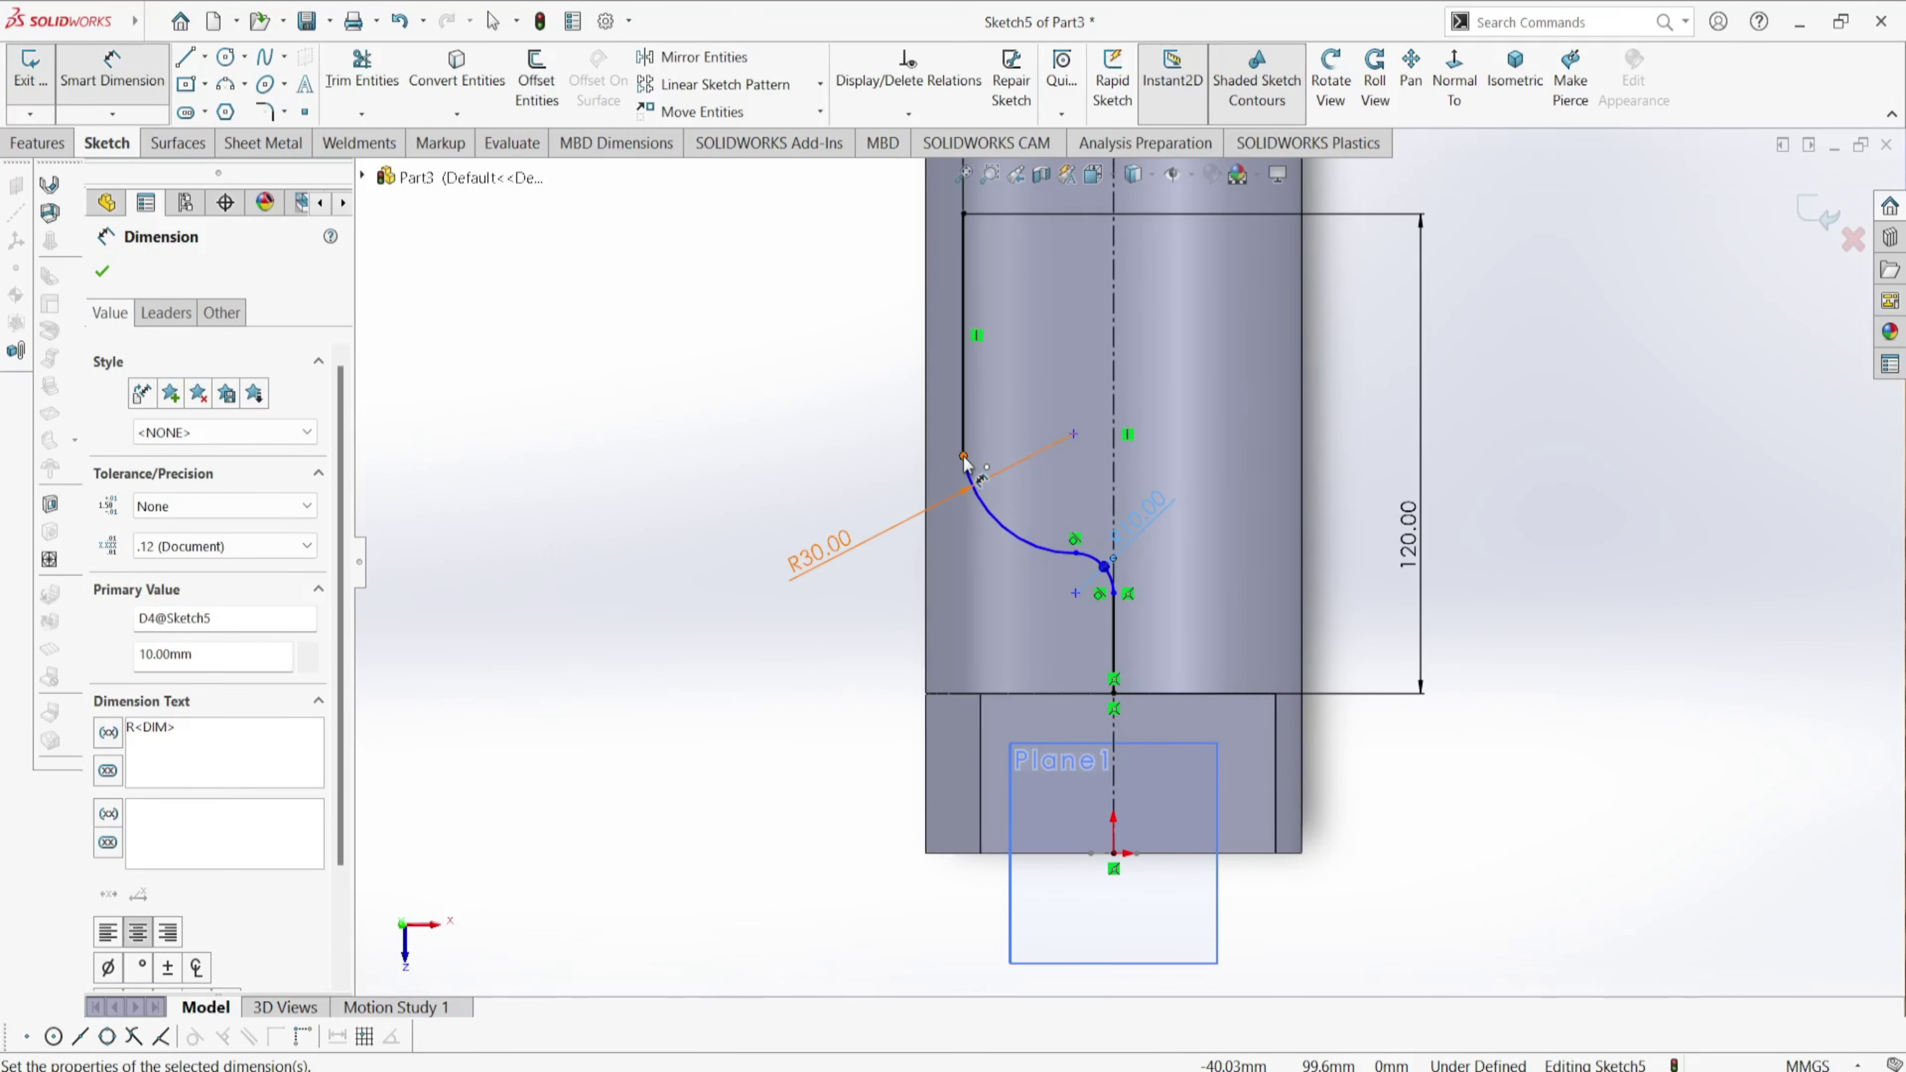
left_click(965, 456)
left_click(1113, 694)
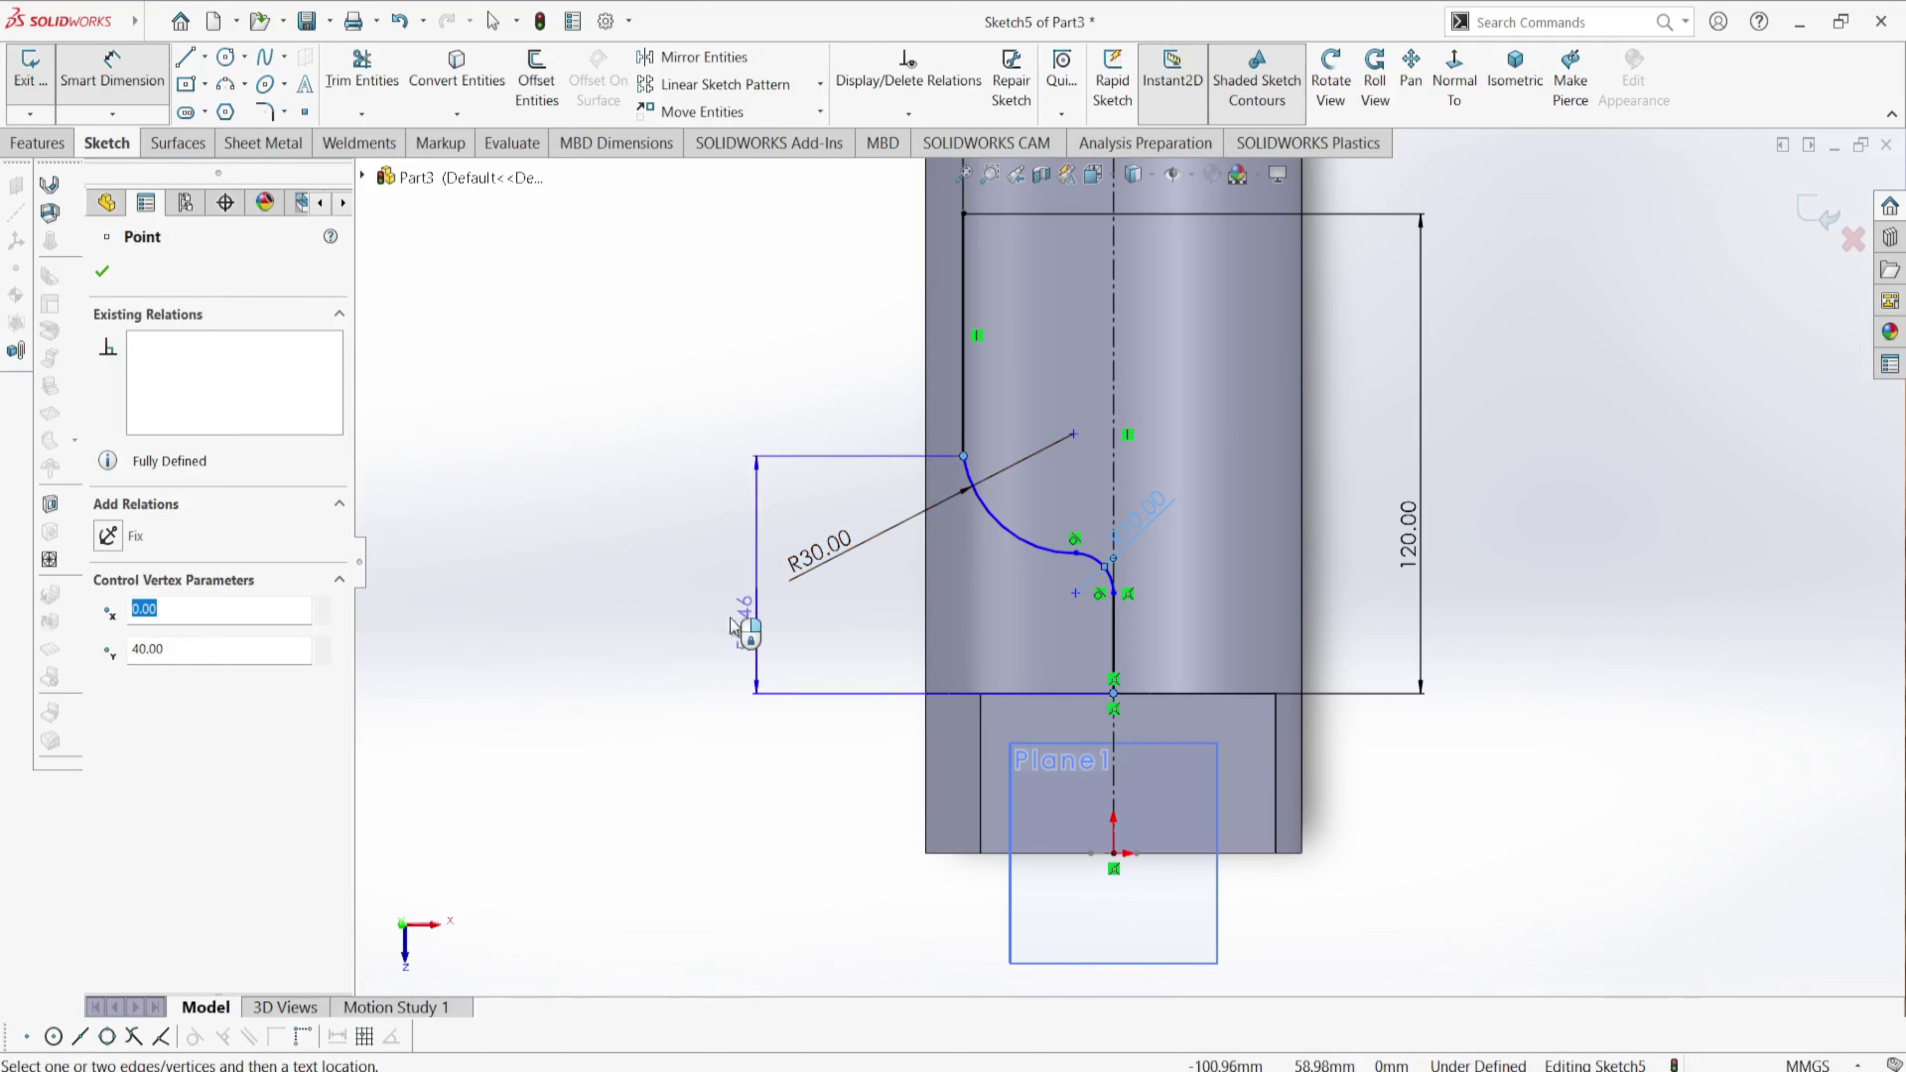
left_click(667, 627)
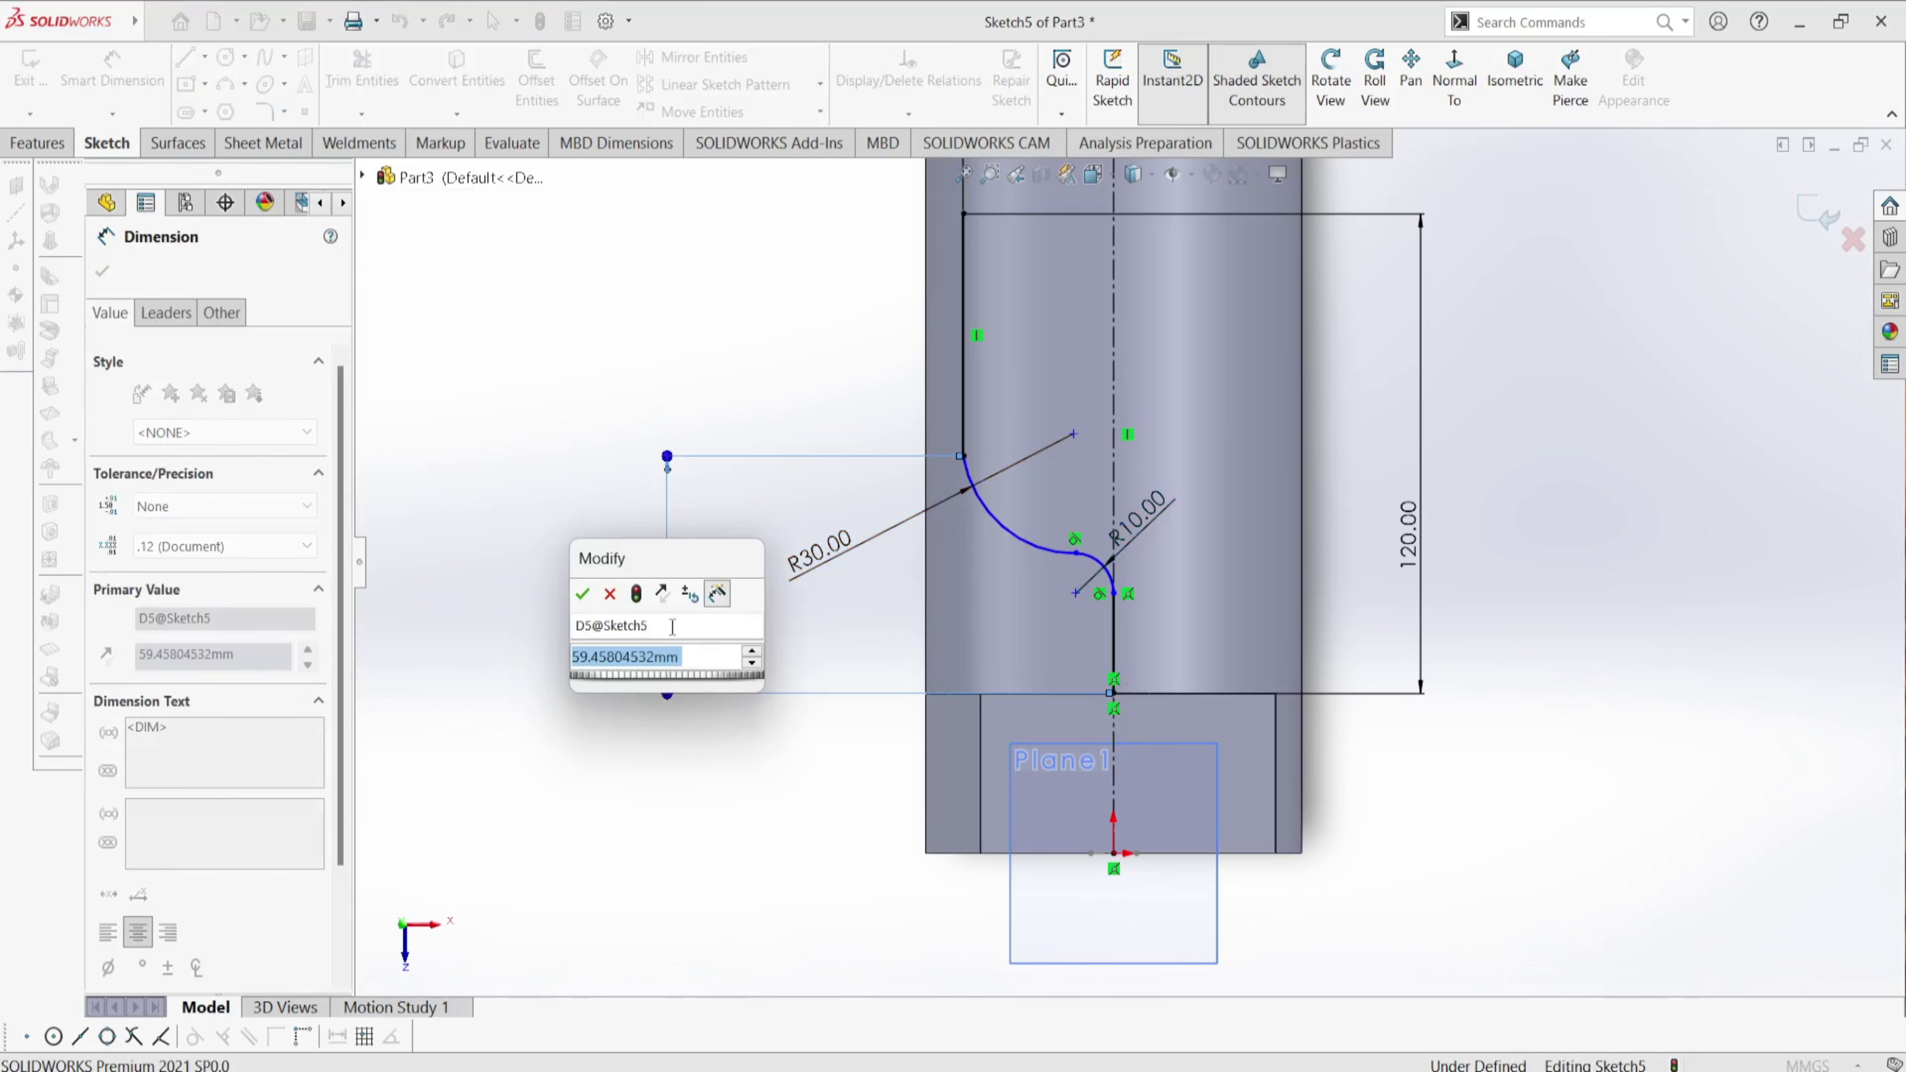
type("60")
key("Return")
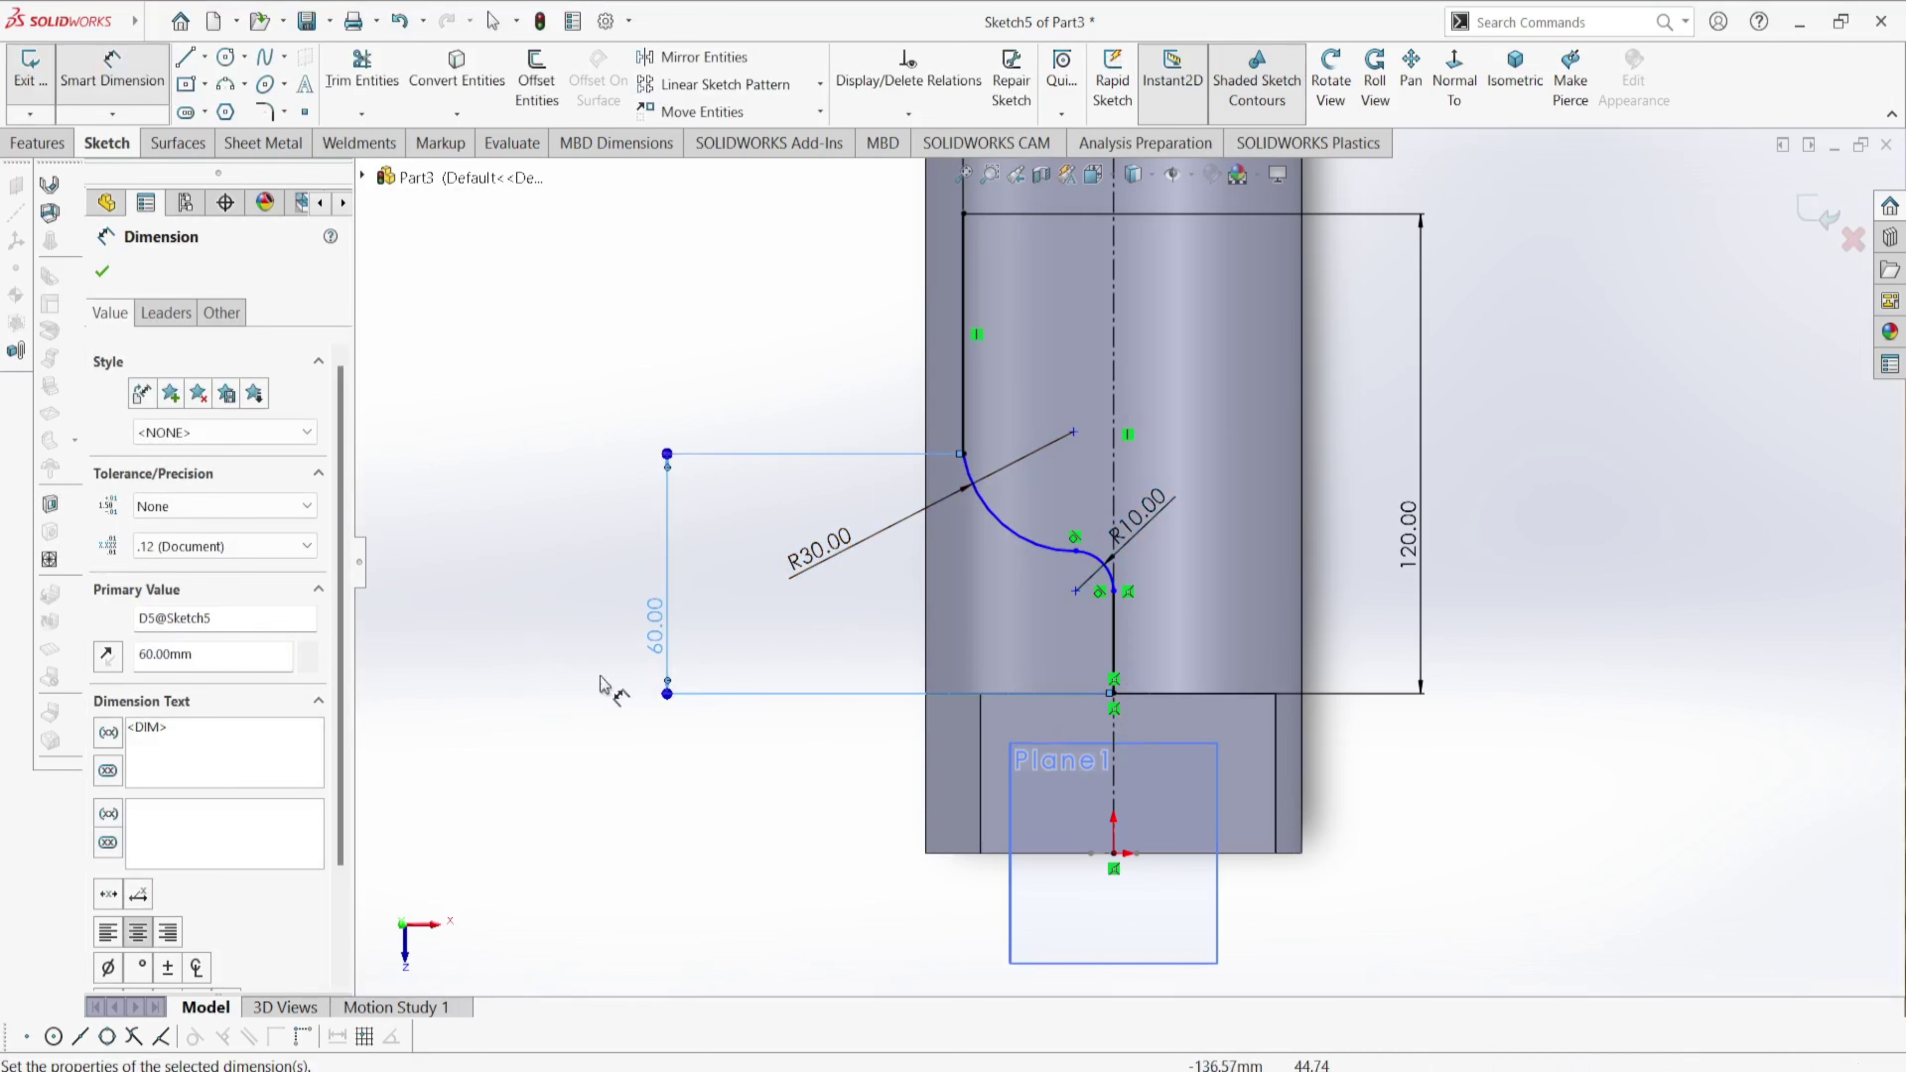
- Change the vertical distance from the cut edge to the 30 mm arc's far end to 70 mm
scroll(778, 589, "down", 1)
scroll(779, 589, "up", 2)
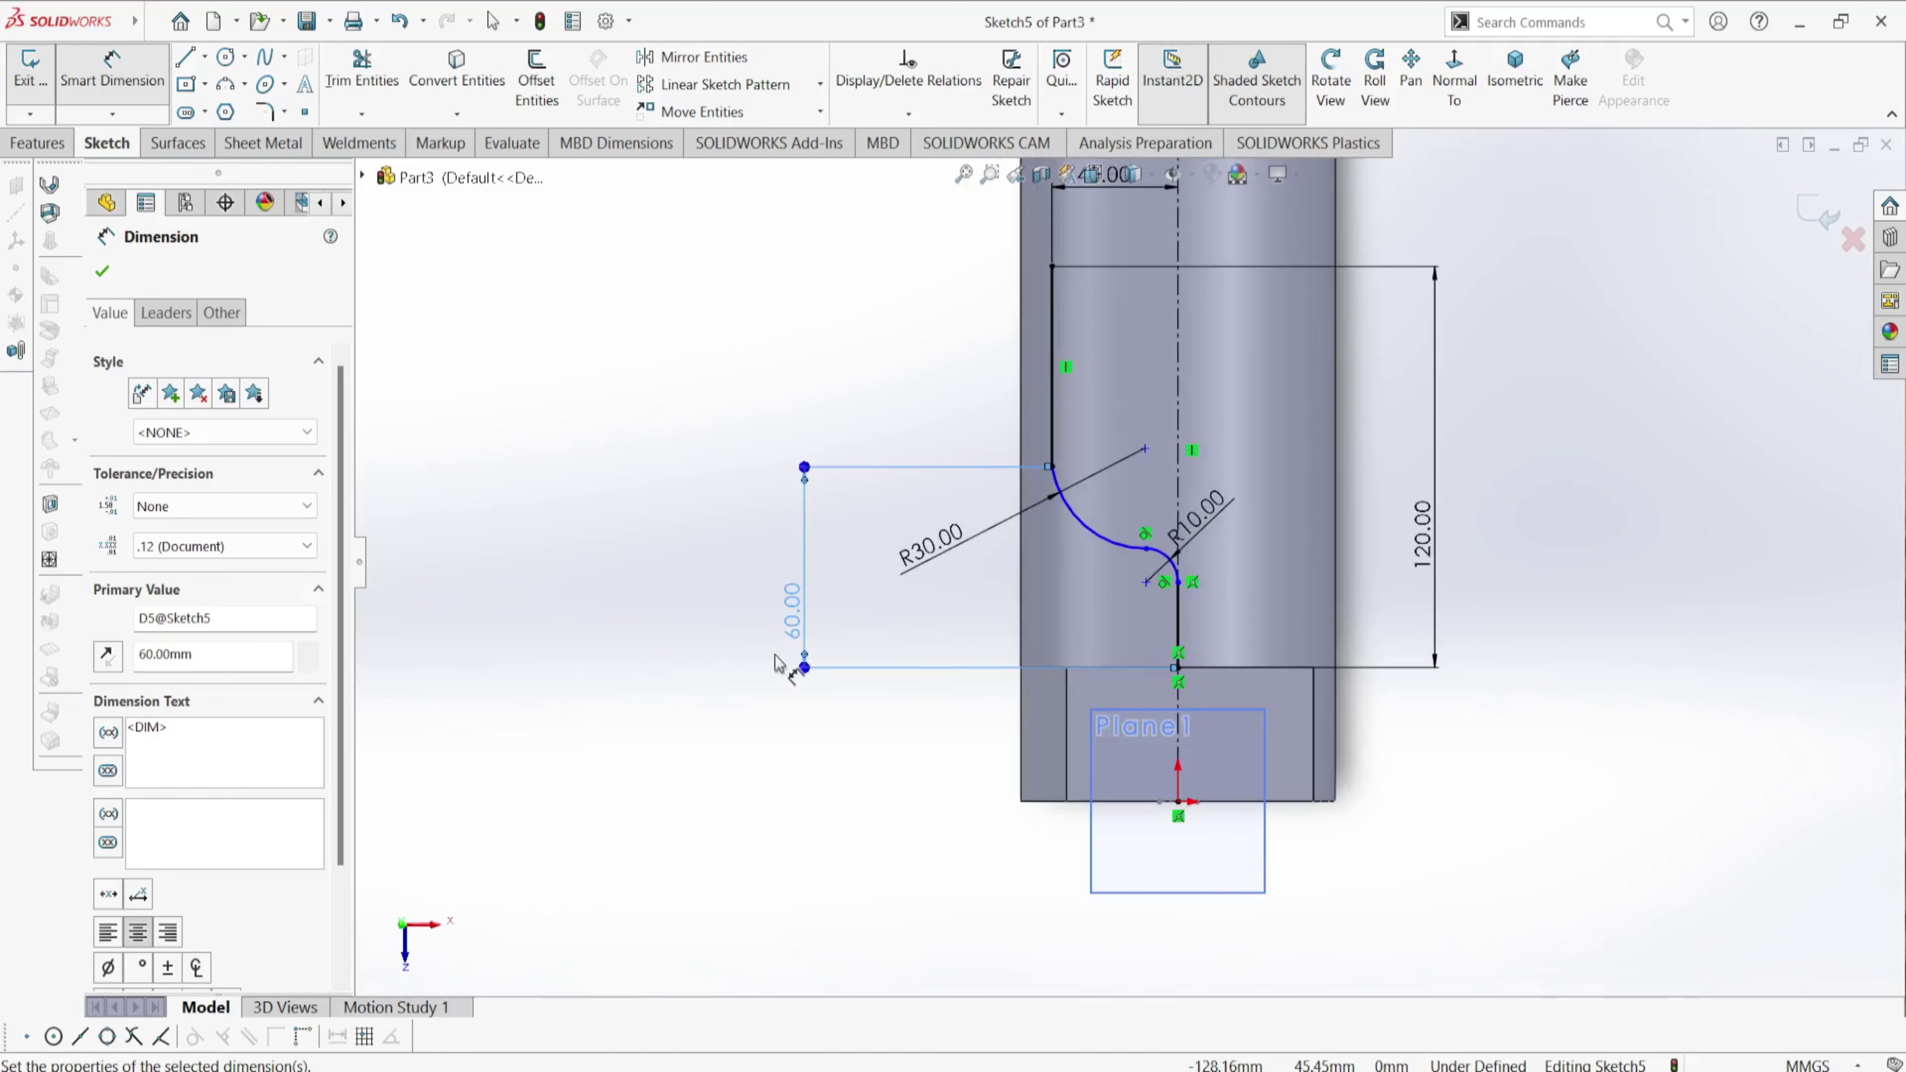
double_click(792, 628)
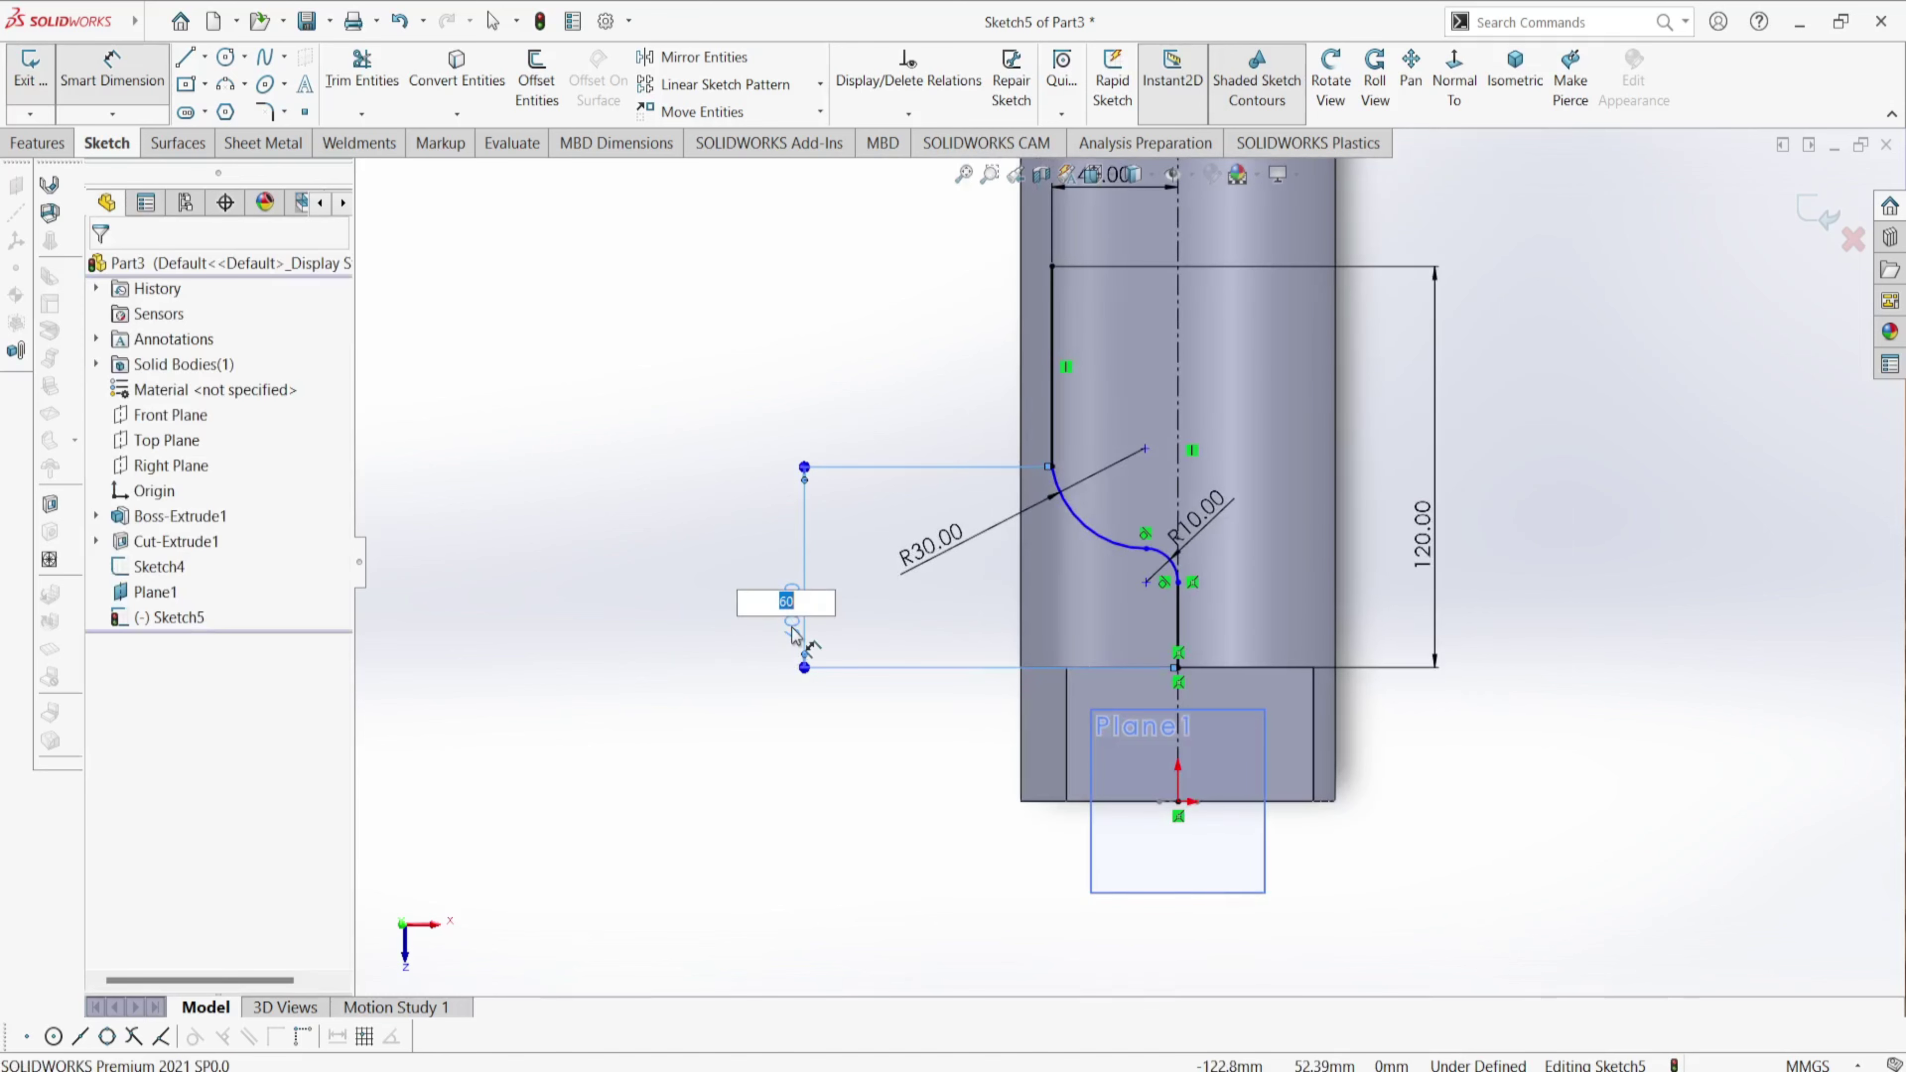
type("70")
key("Return")
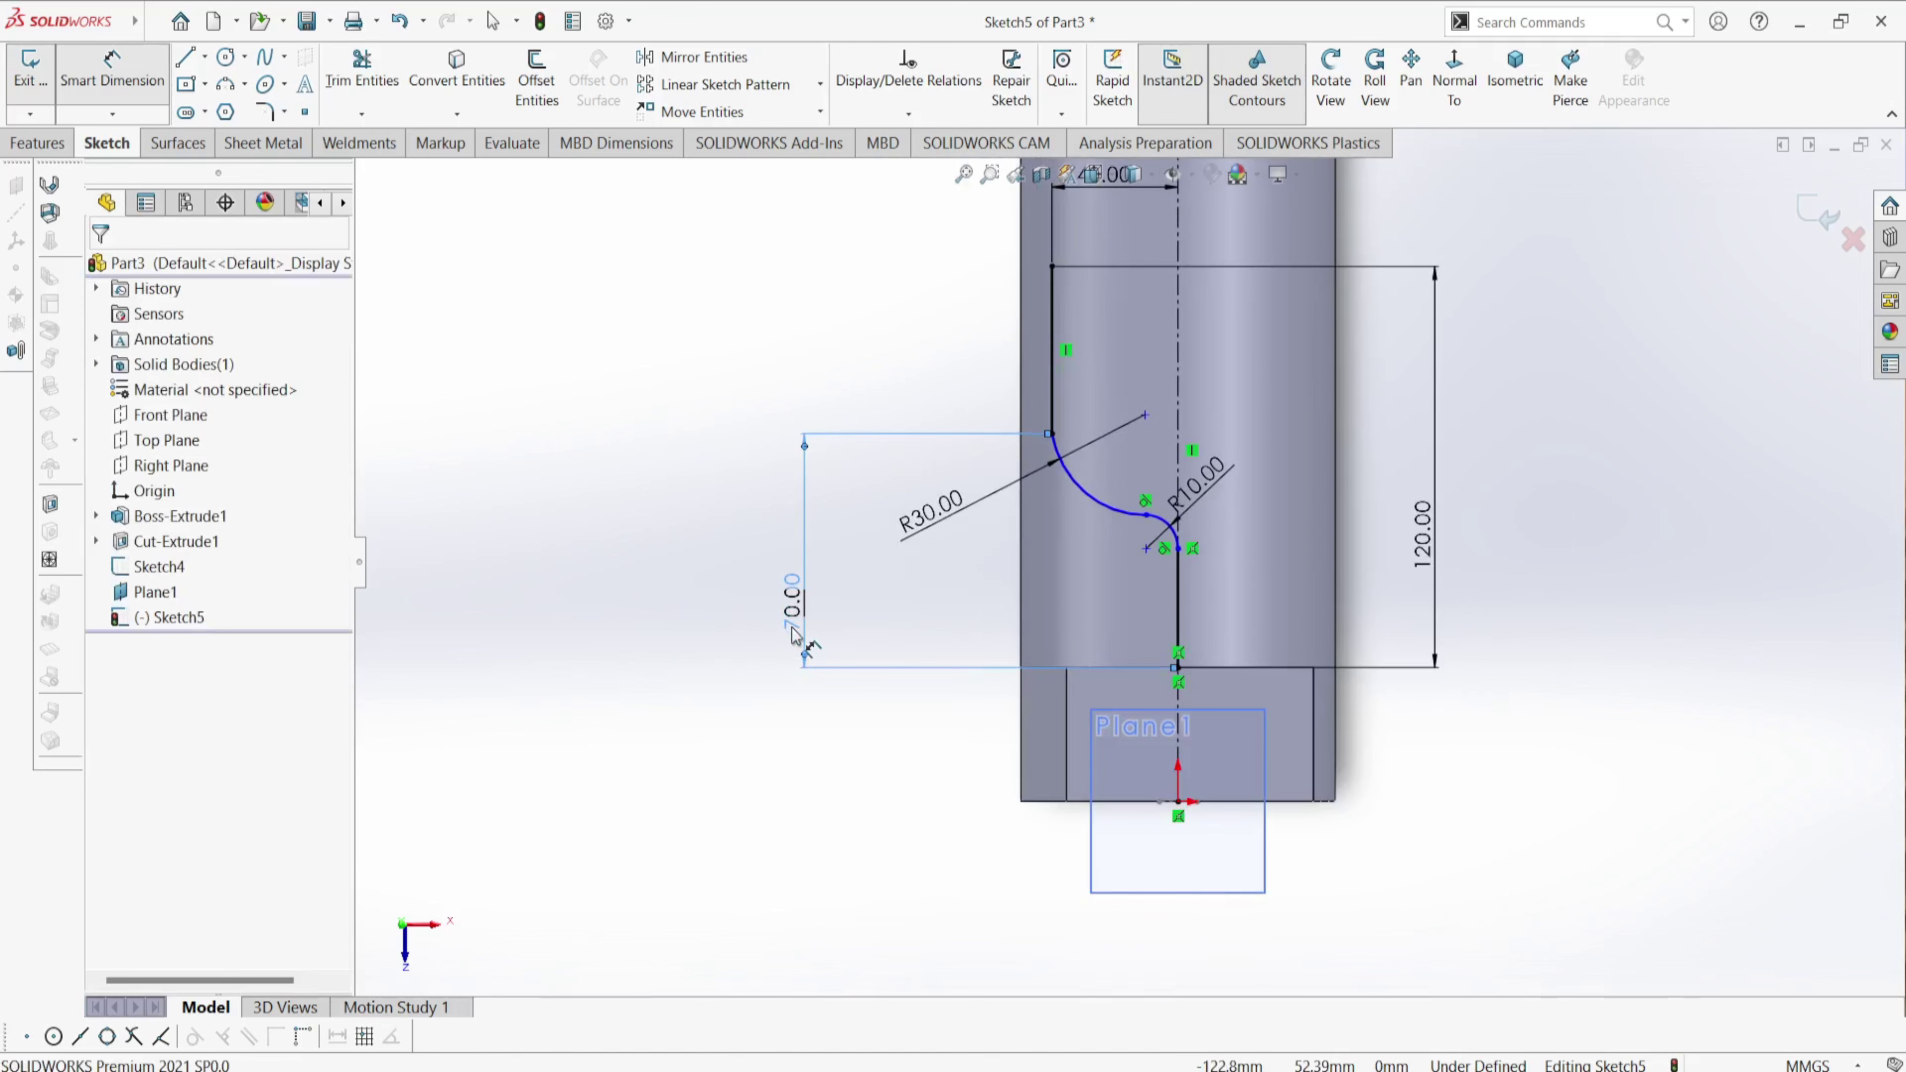
scroll(1083, 506, "down", 2)
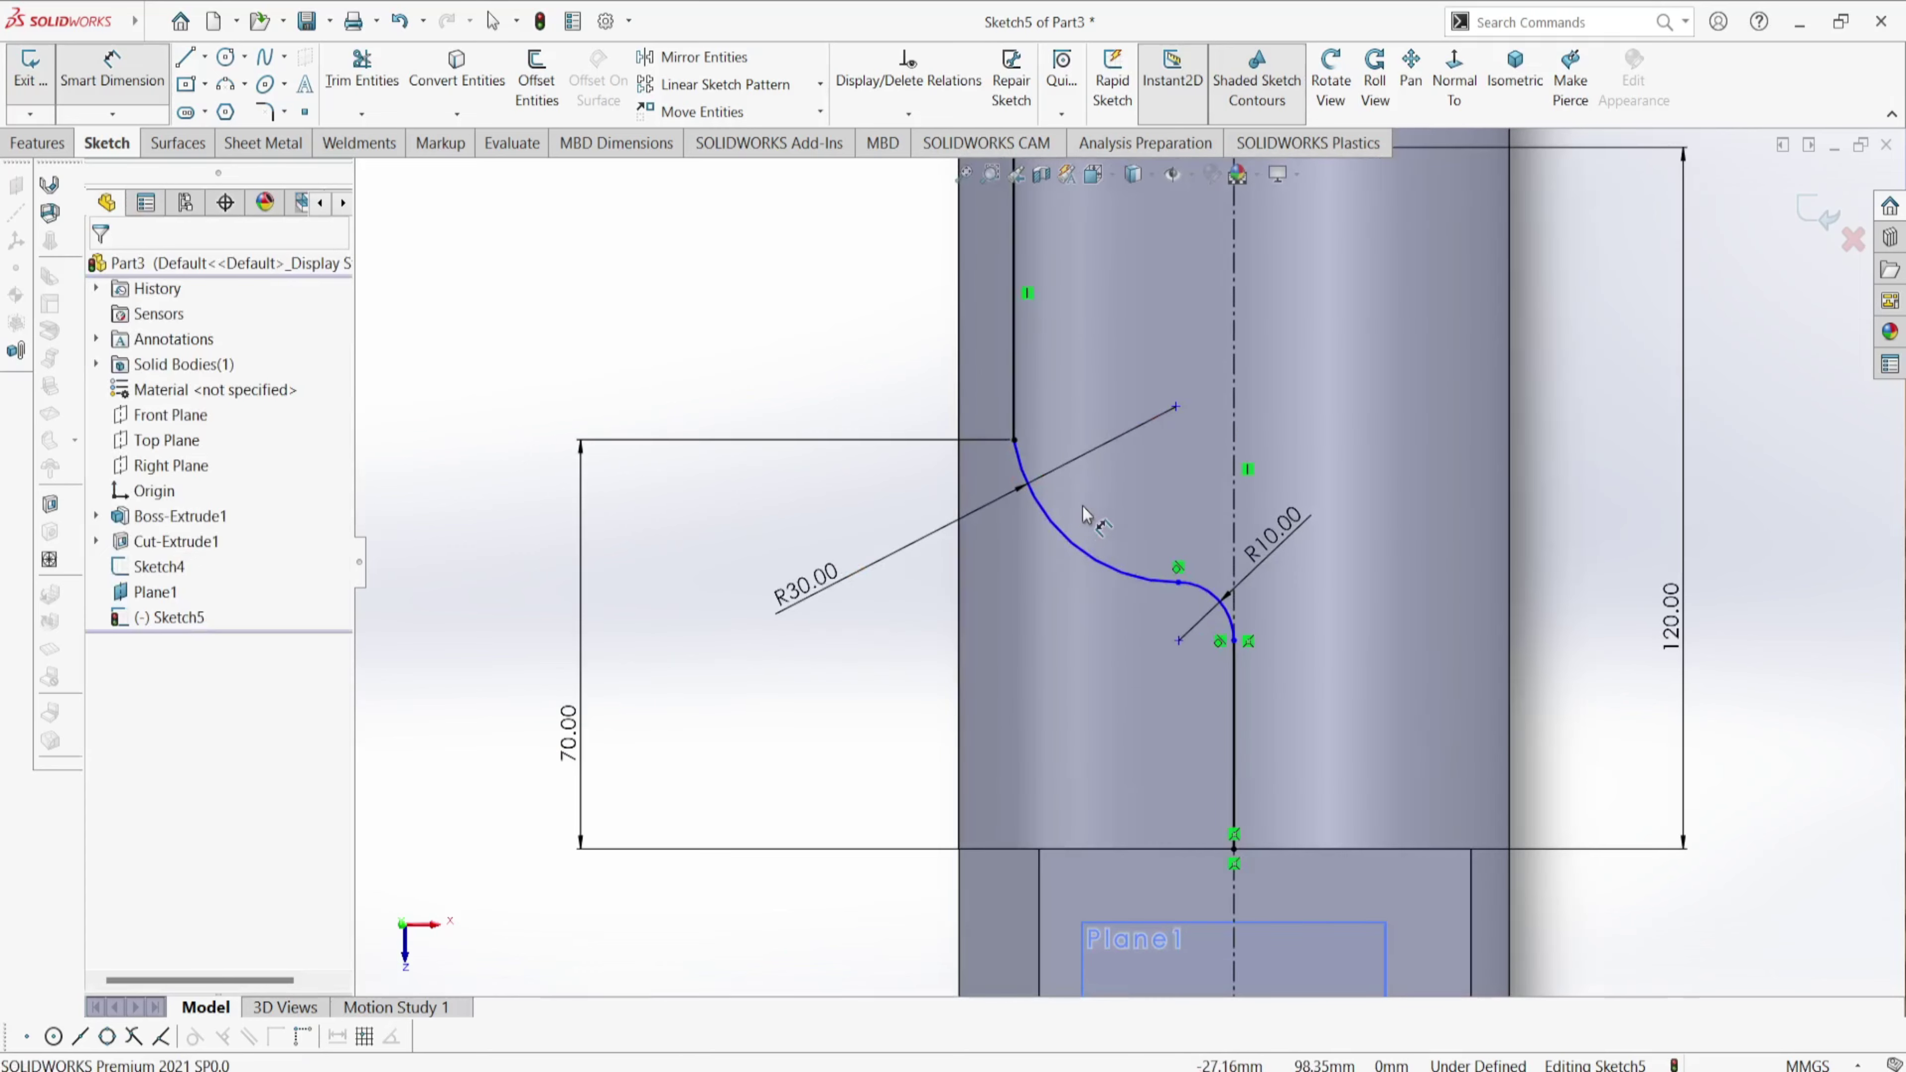
key("Escape")
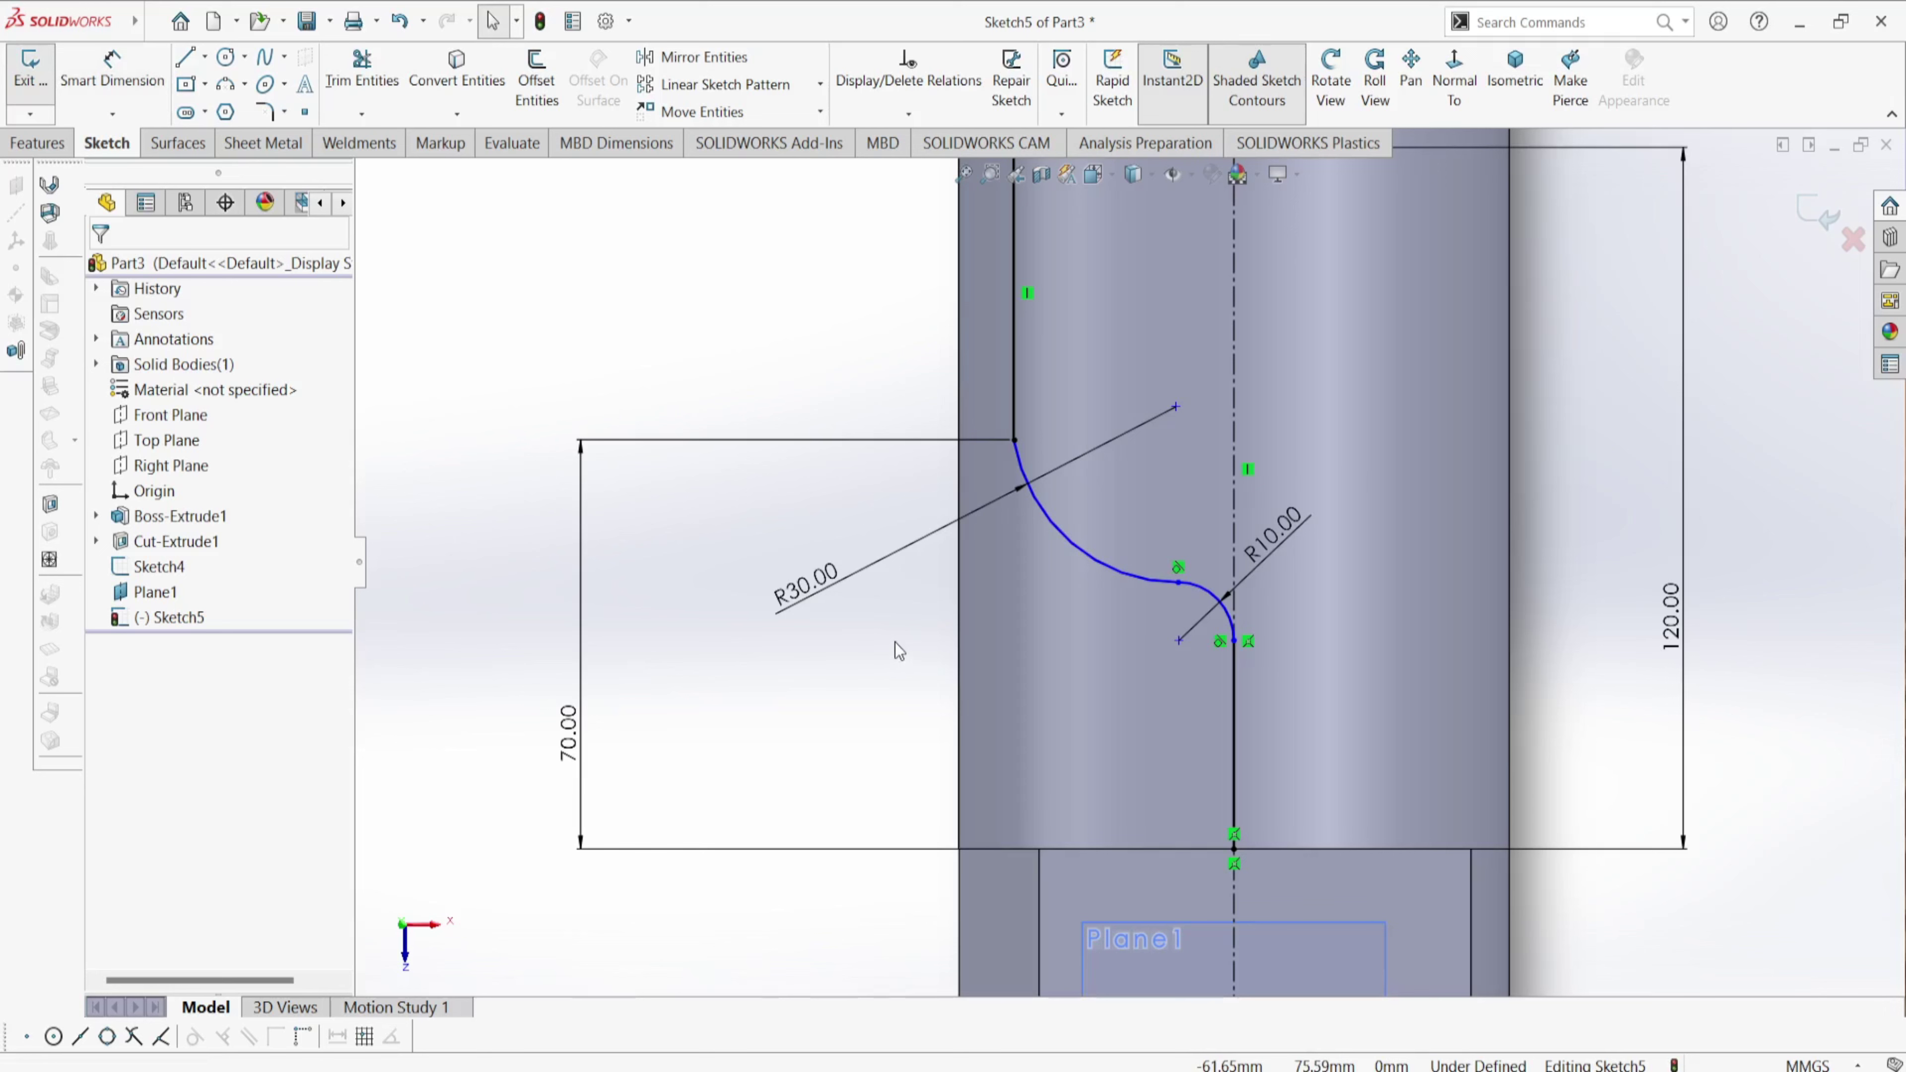
- Make the far vertical line tangent to the 30 mm arc
left_click(1013, 379)
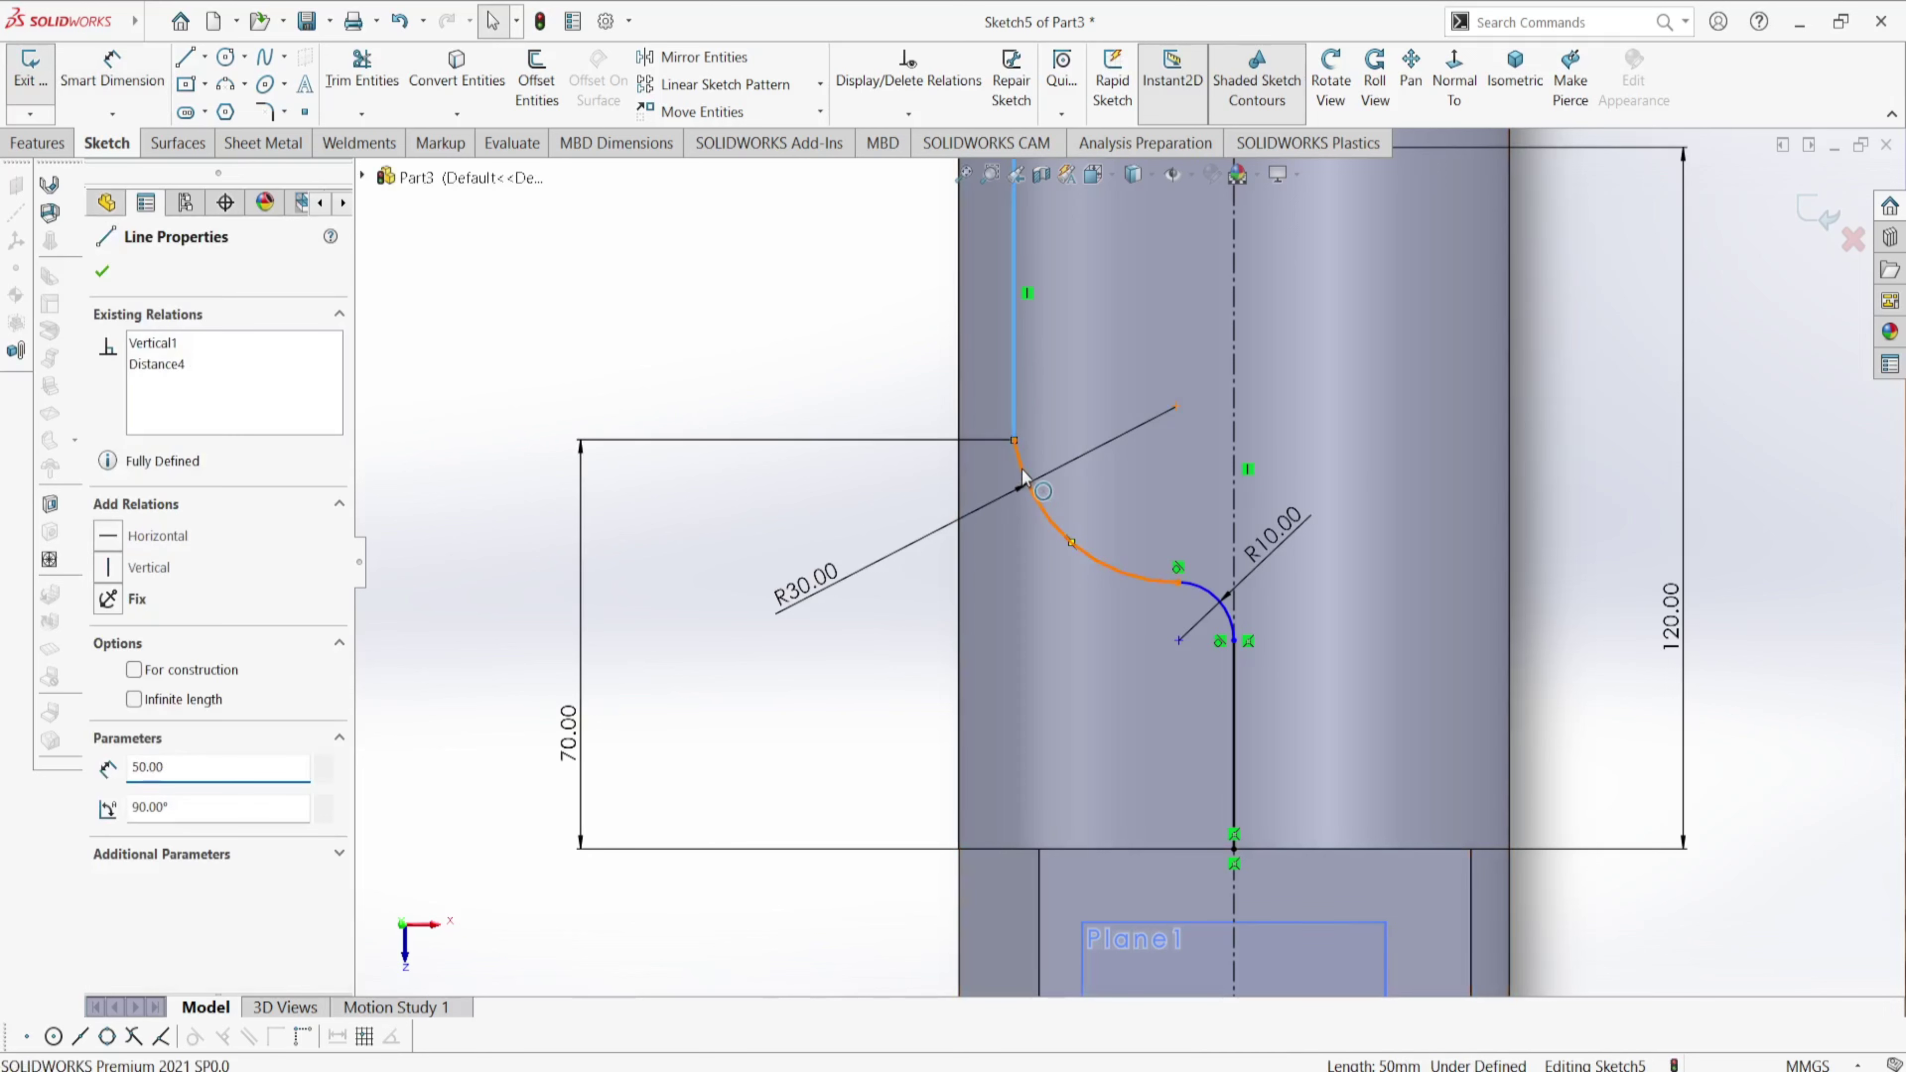
left_click(1021, 485, "ctrl")
left_click(1079, 376)
key("f")
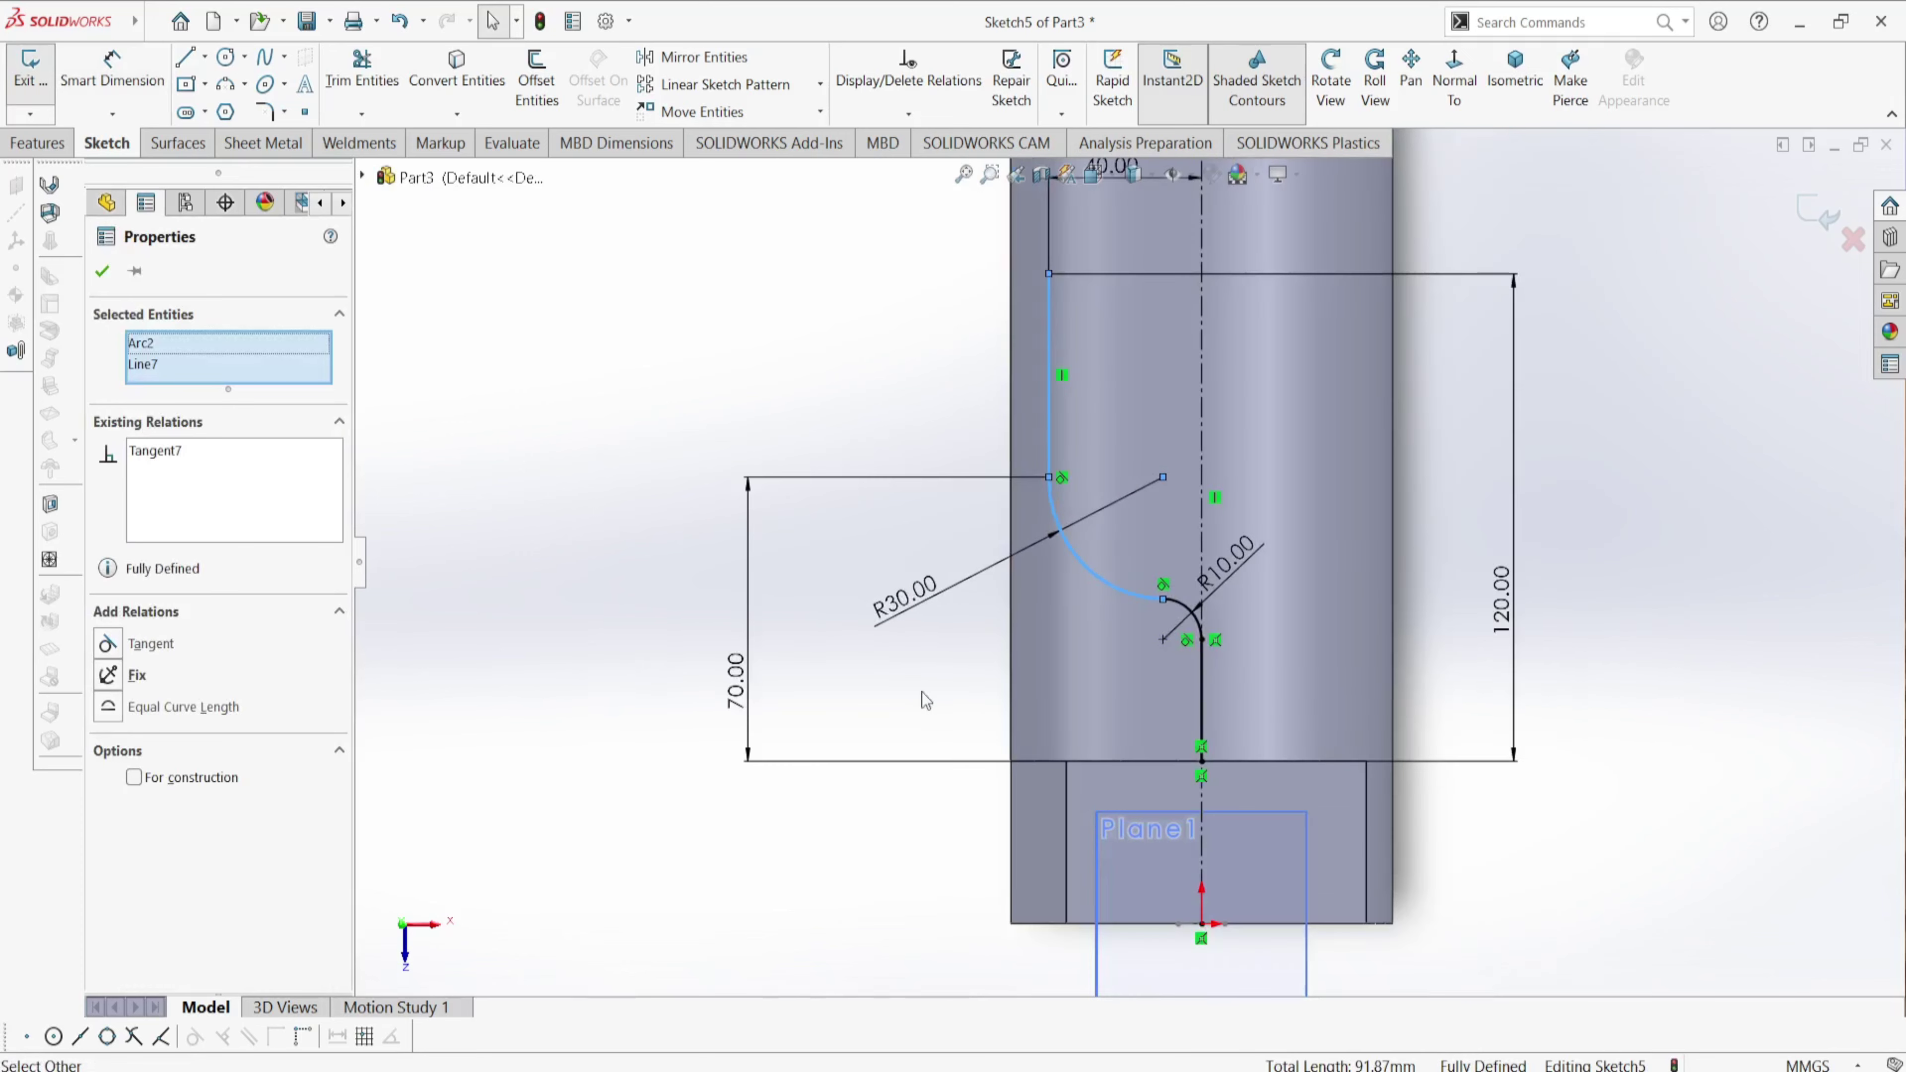
left_click(798, 866)
scroll(1284, 660, "up", 3)
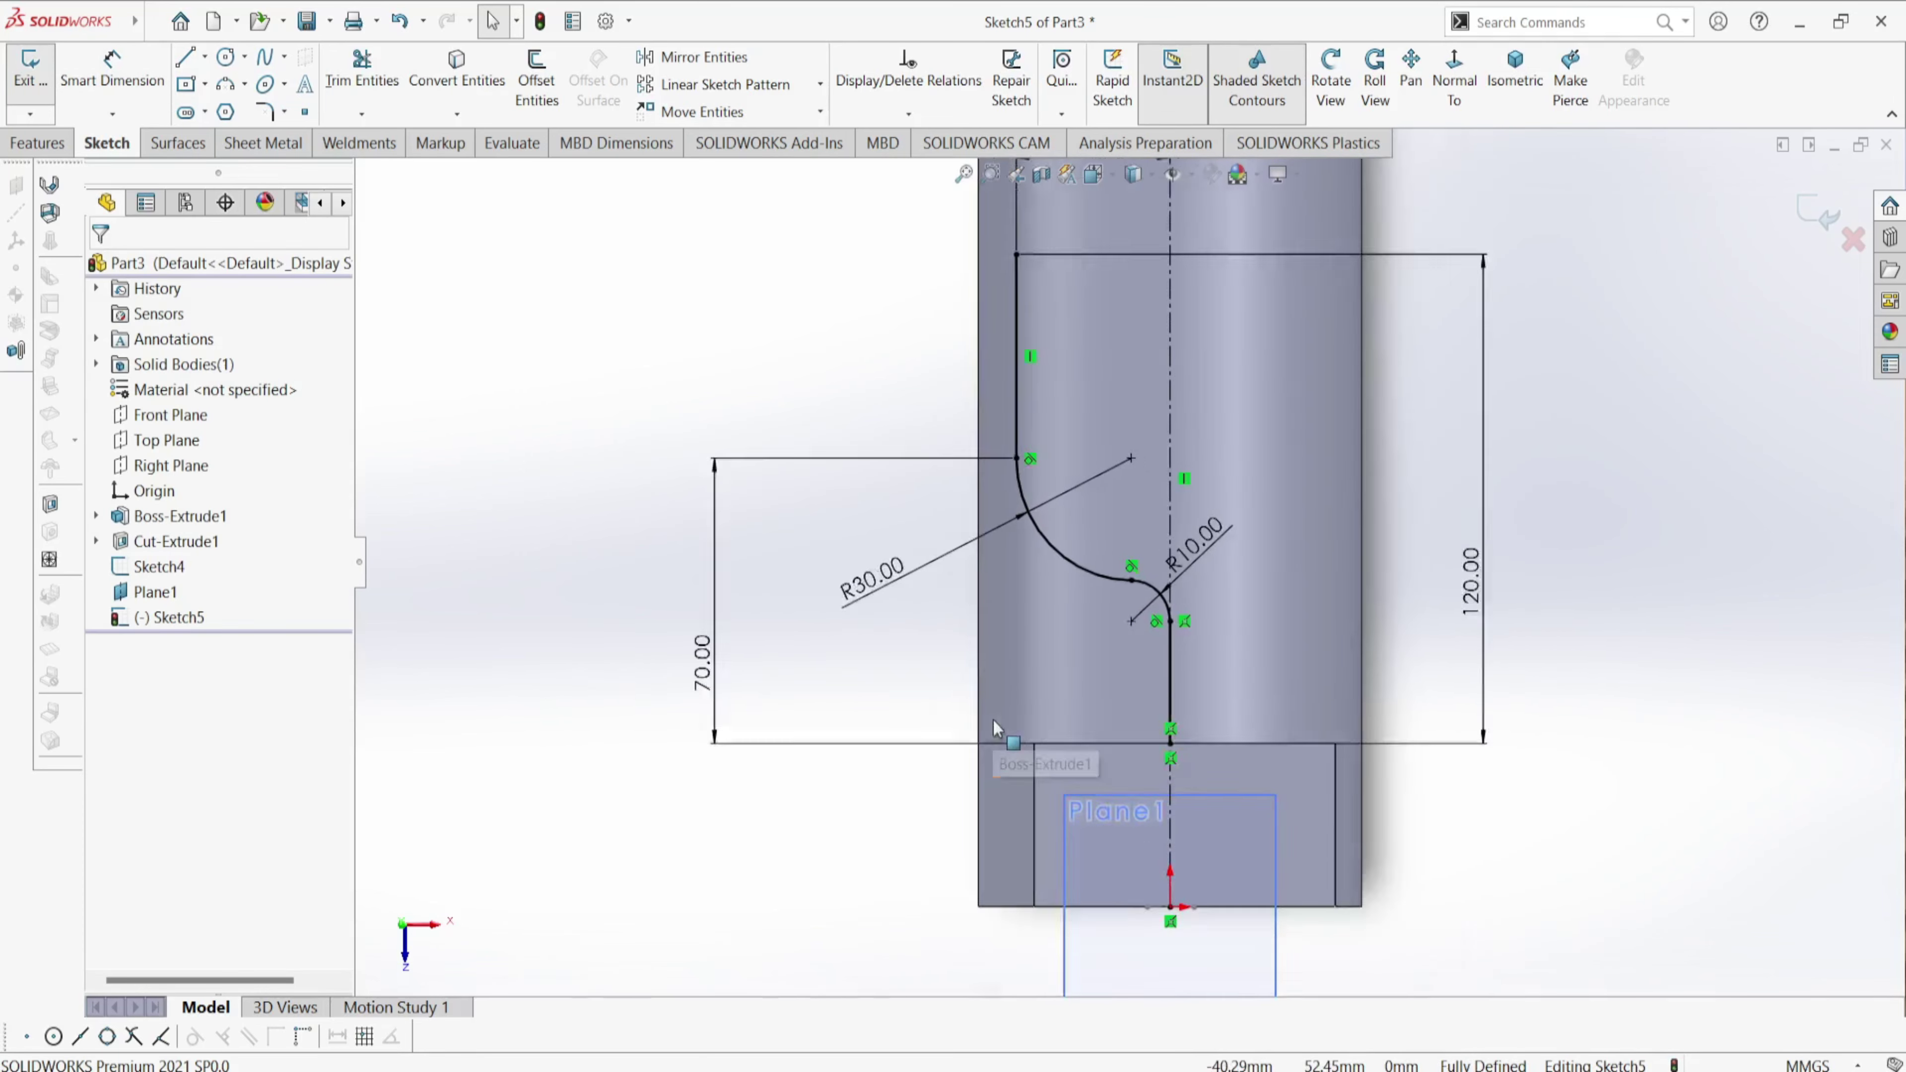
scroll(1219, 605, "down", 4)
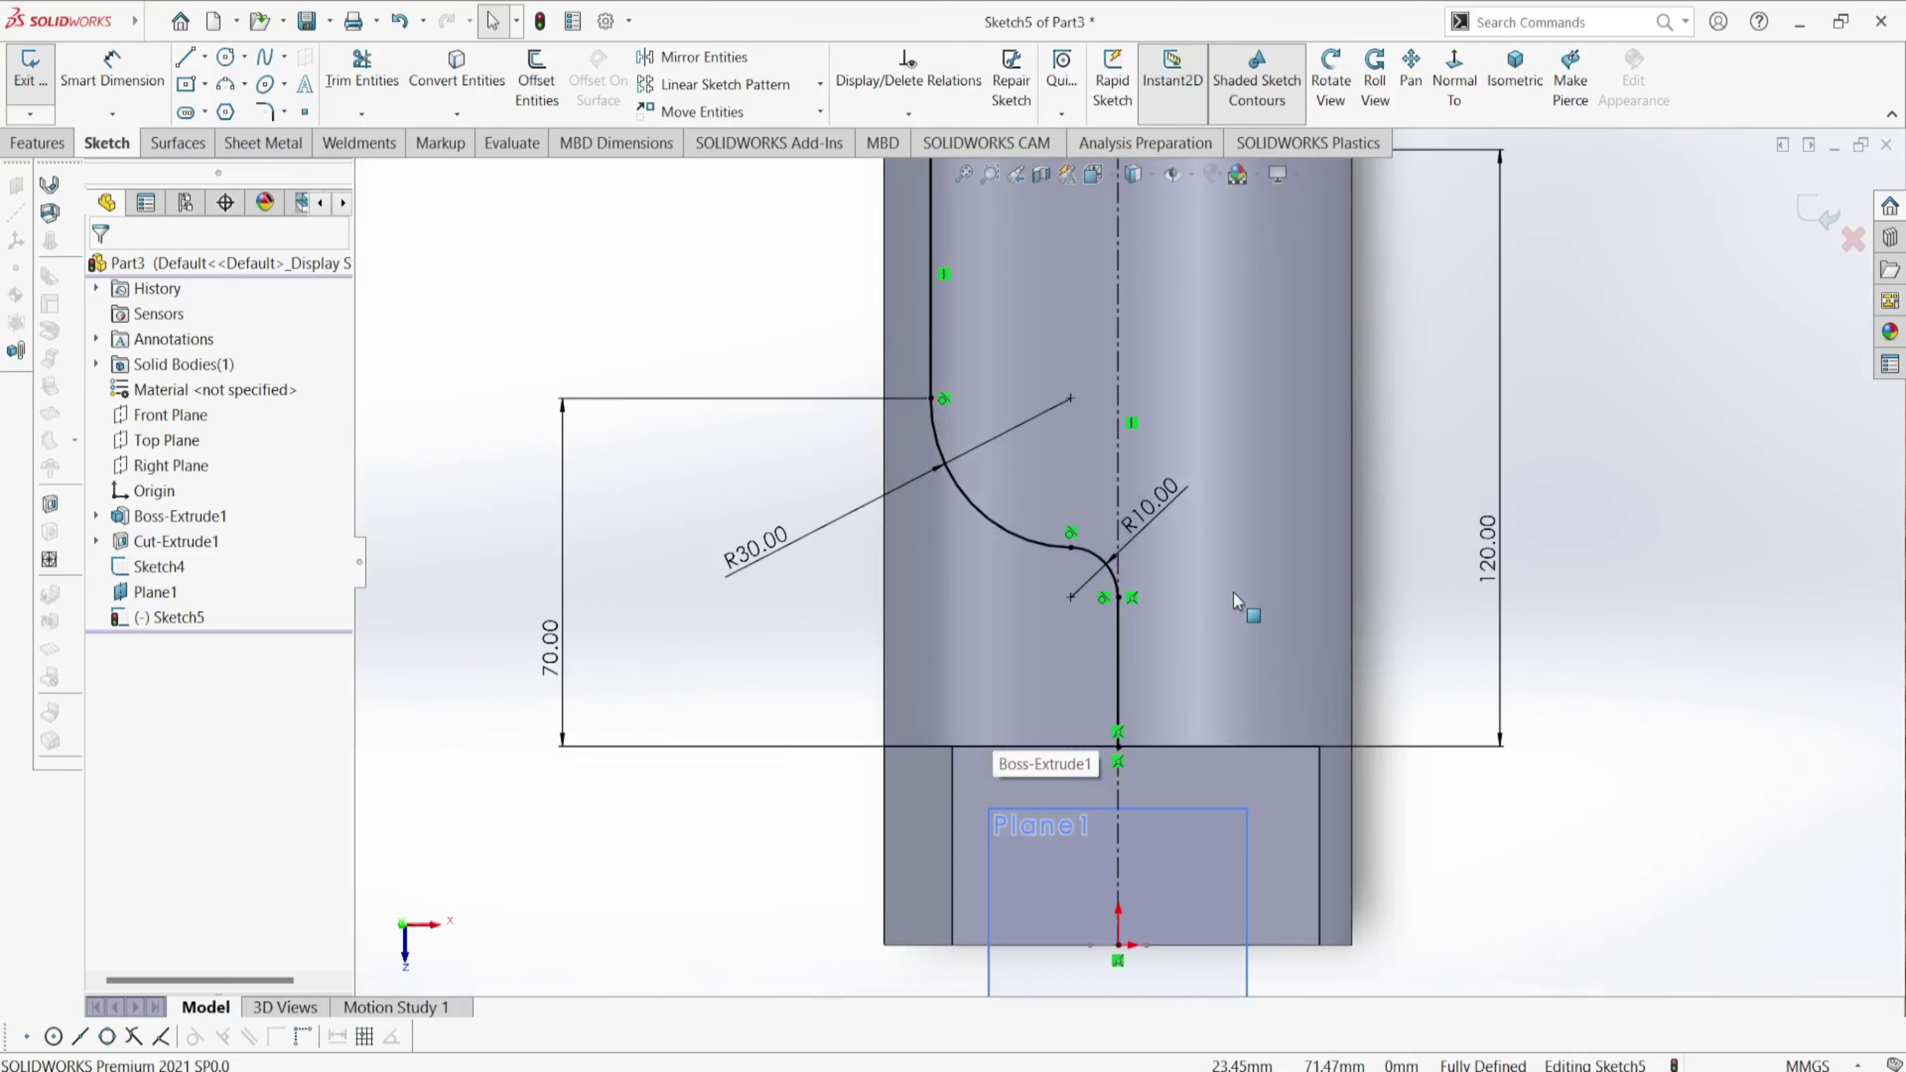
scroll(841, 763, "up", 3)
scroll(1224, 511, "down", 3)
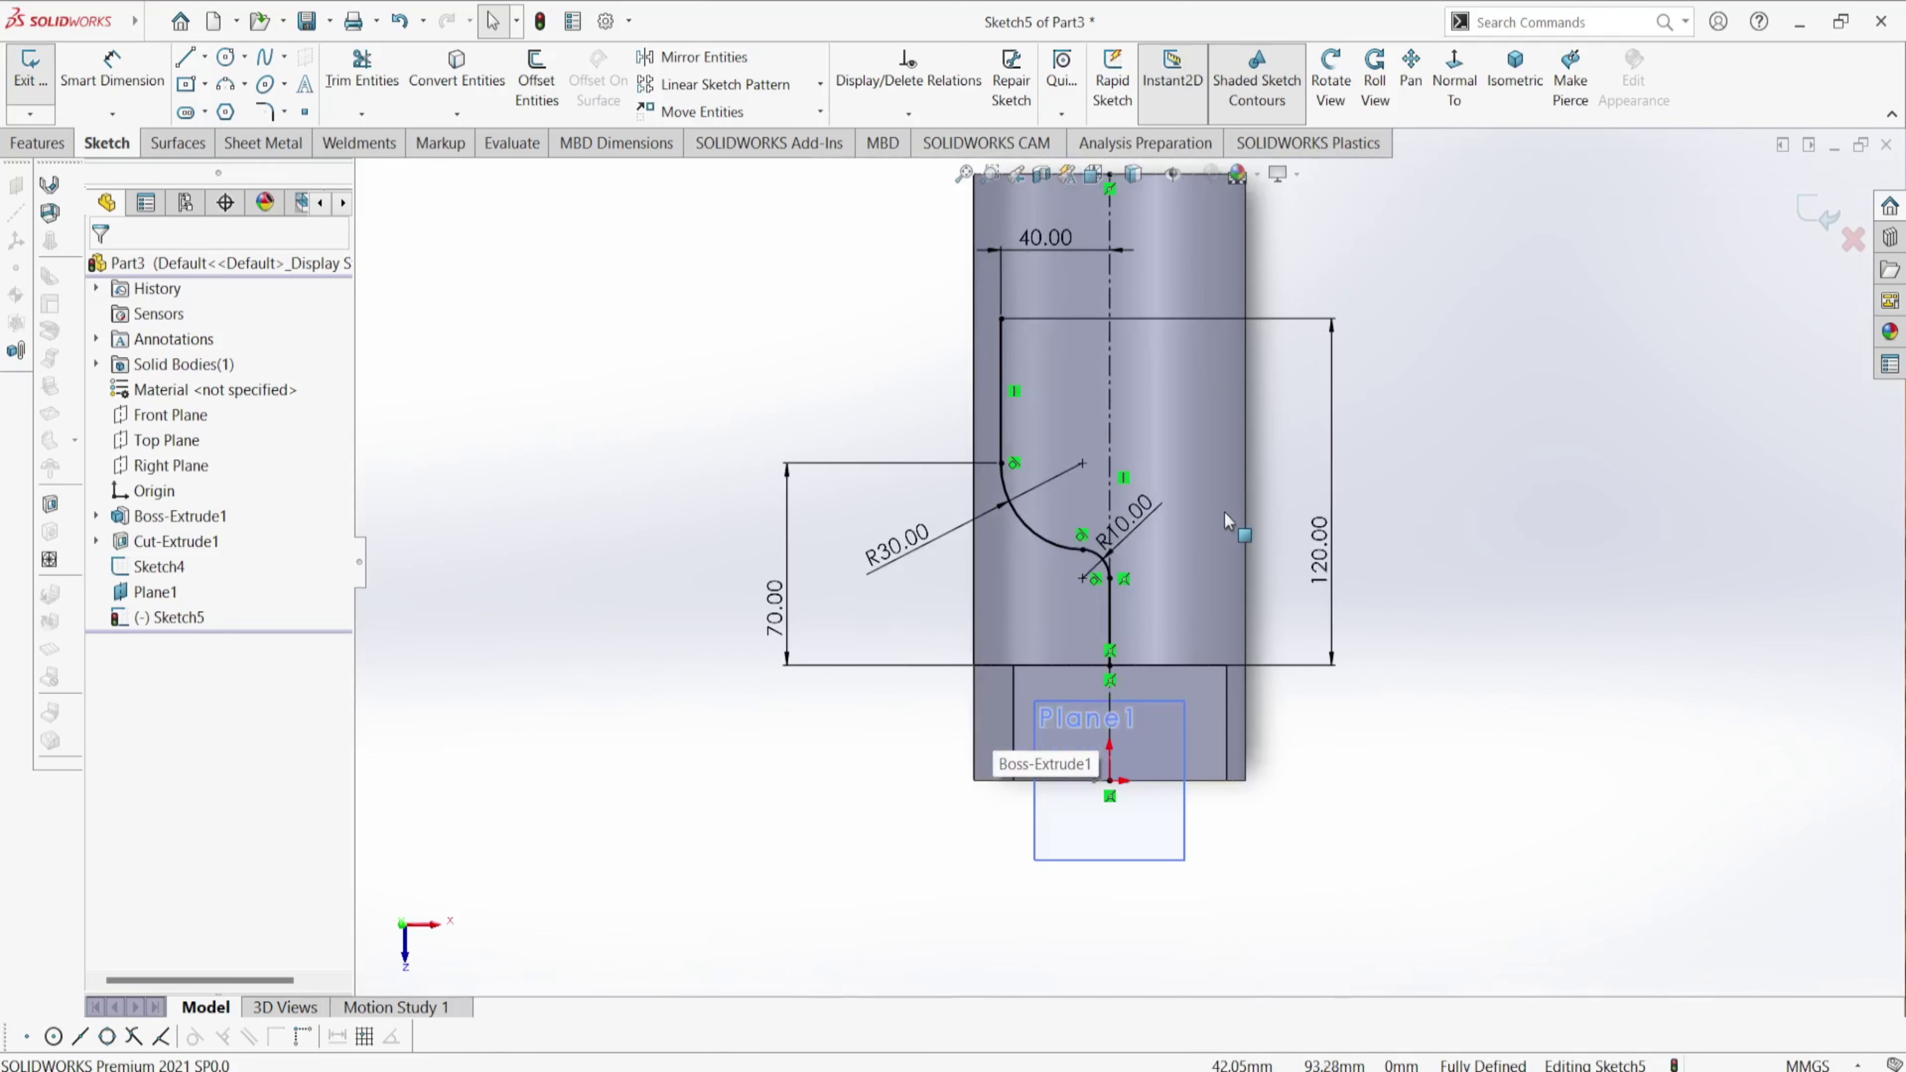
scroll(1225, 510, "up", 1)
scroll(1320, 394, "up", 1)
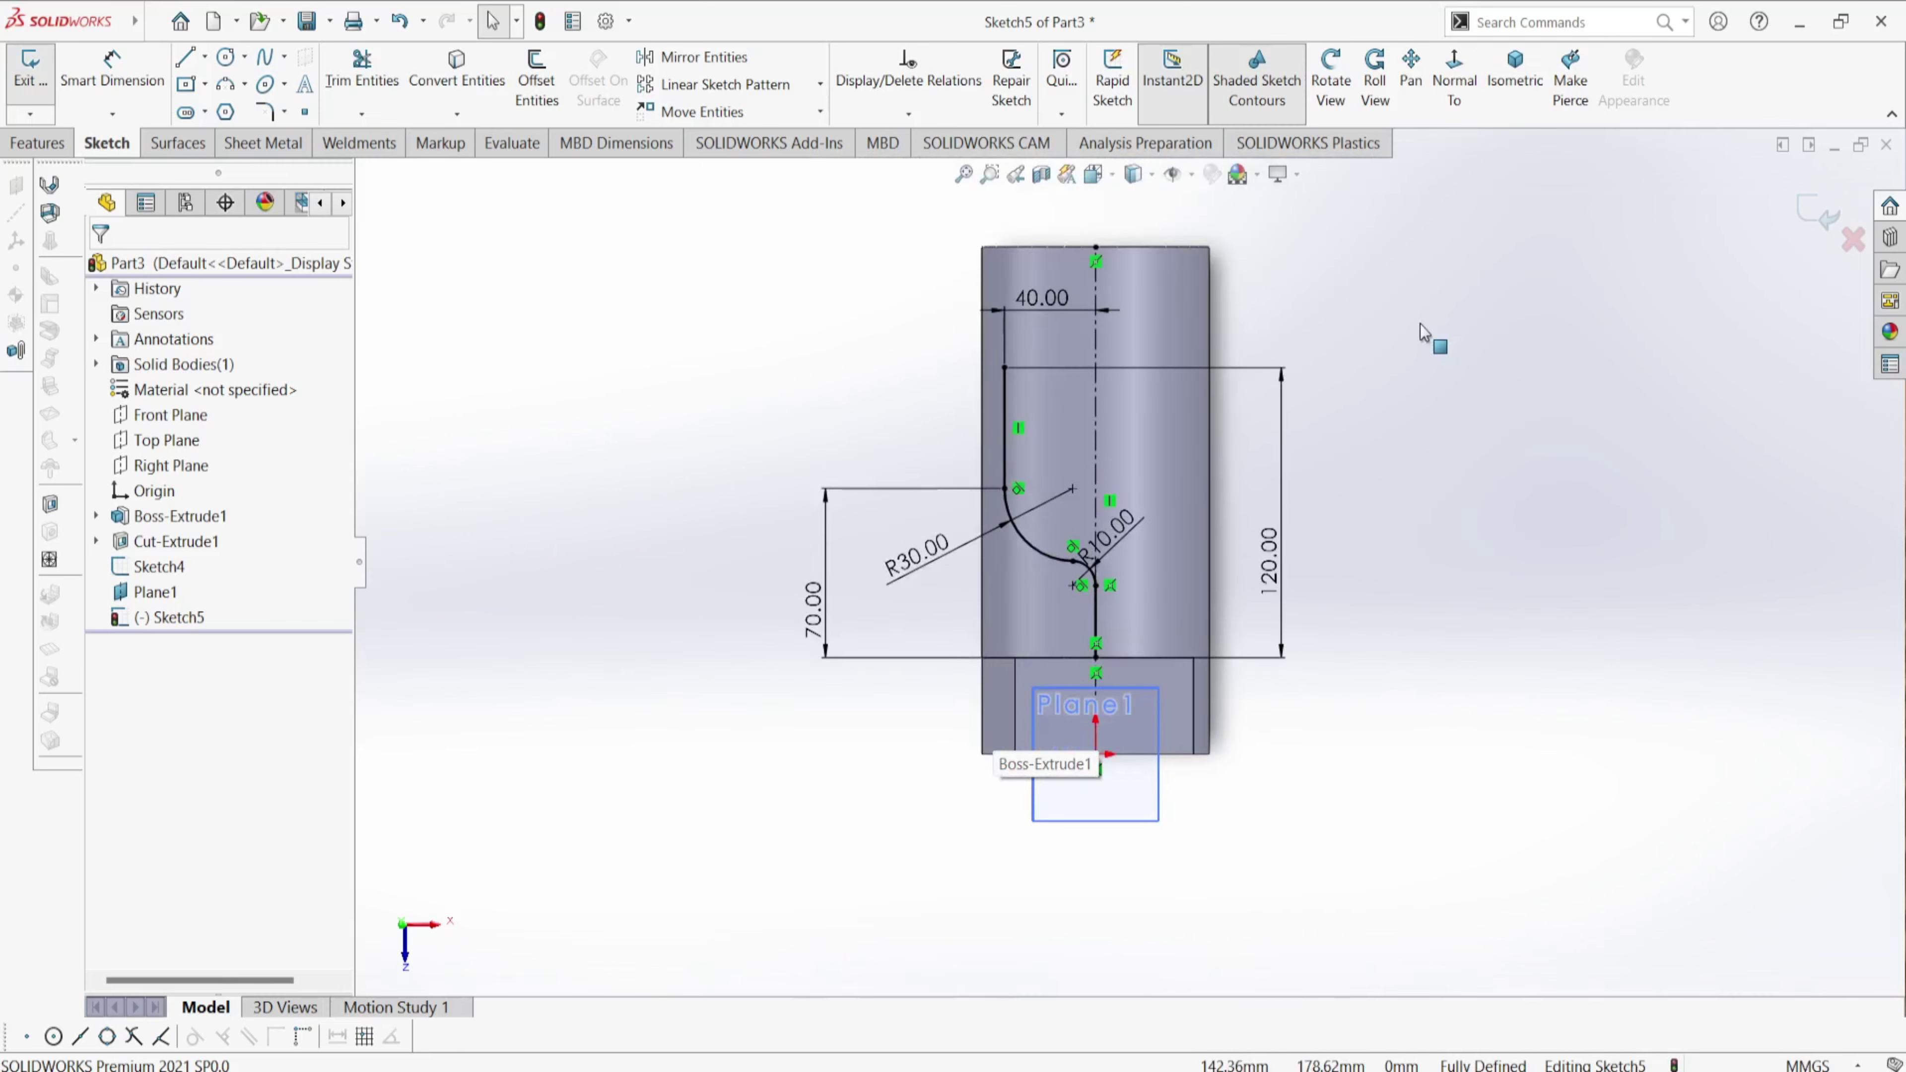
scroll(1425, 334, "down", 1)
- Try to offset the whole S-shaped path 10 mm toward the cylinder's near side, away from the centerline, and undo it
left_click(558, 78)
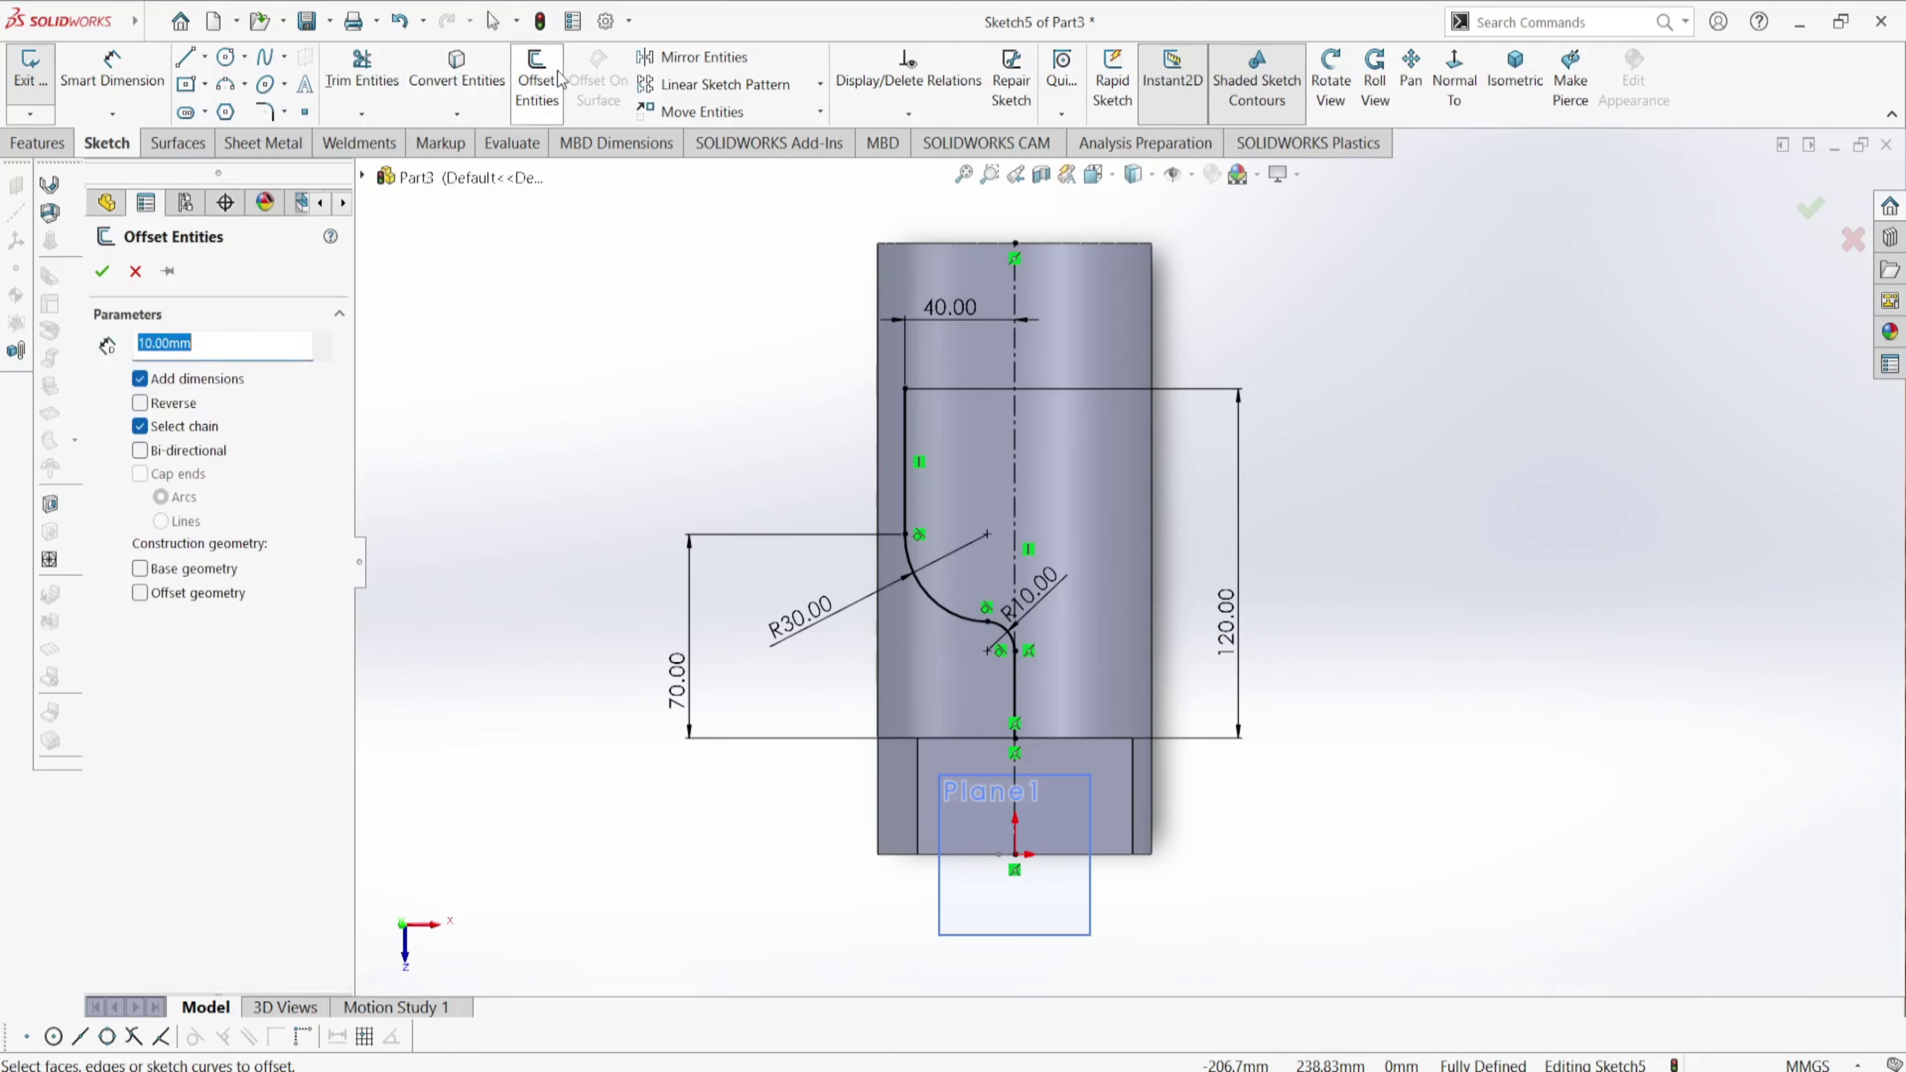
left_click(905, 462)
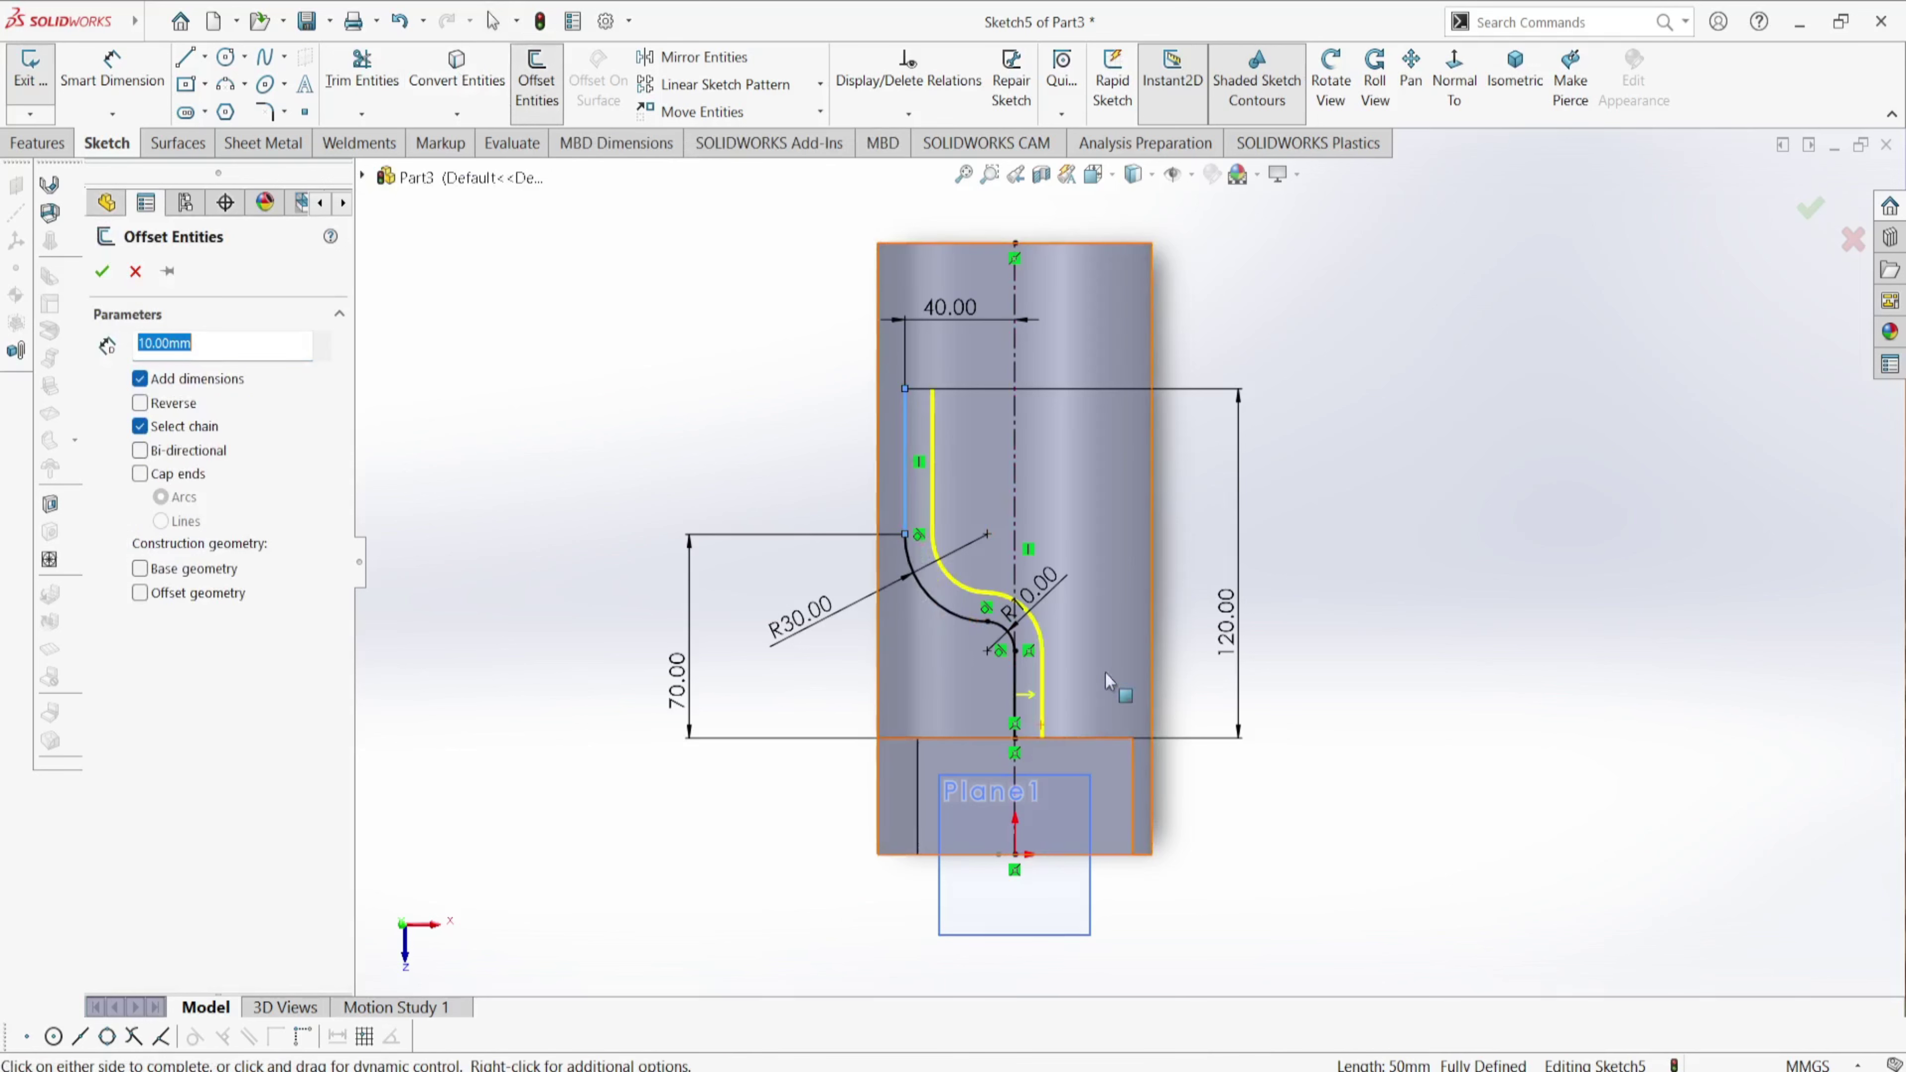
left_click(874, 658)
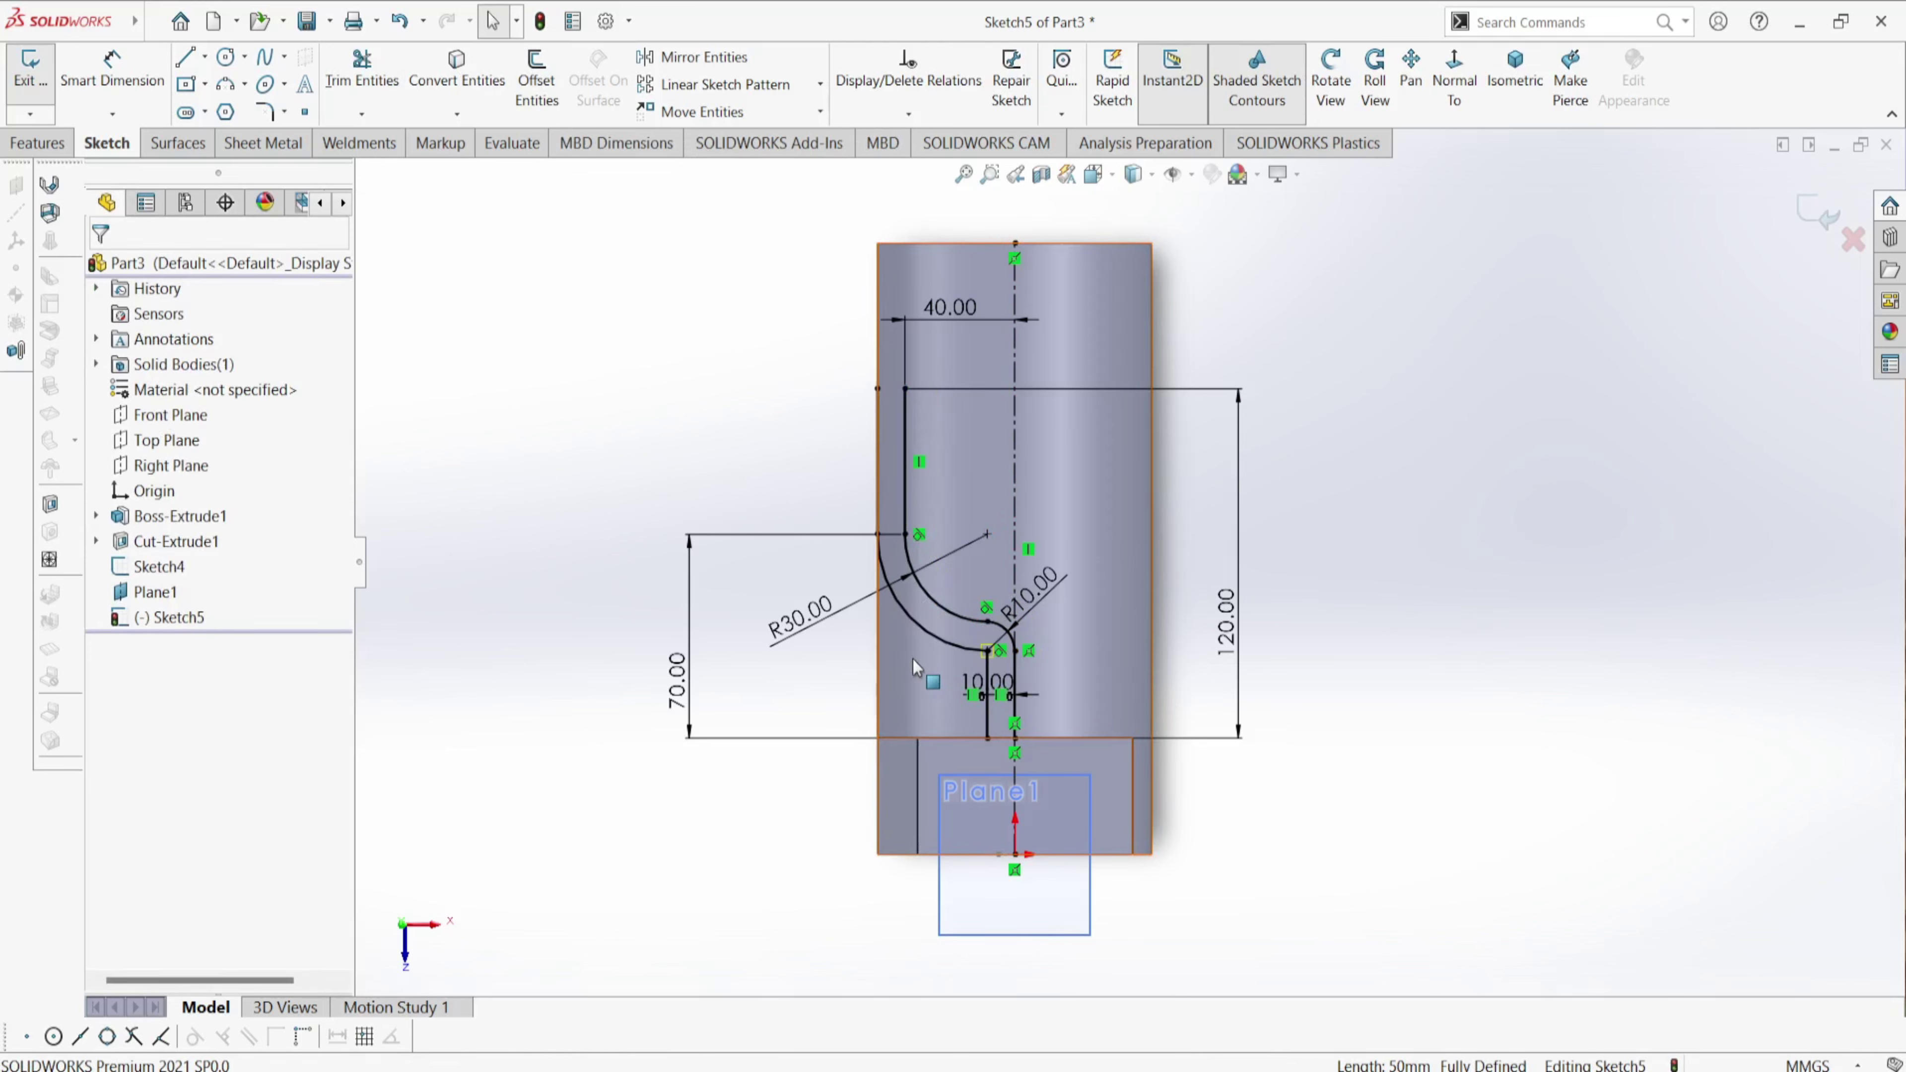
scroll(934, 651, "down", 3)
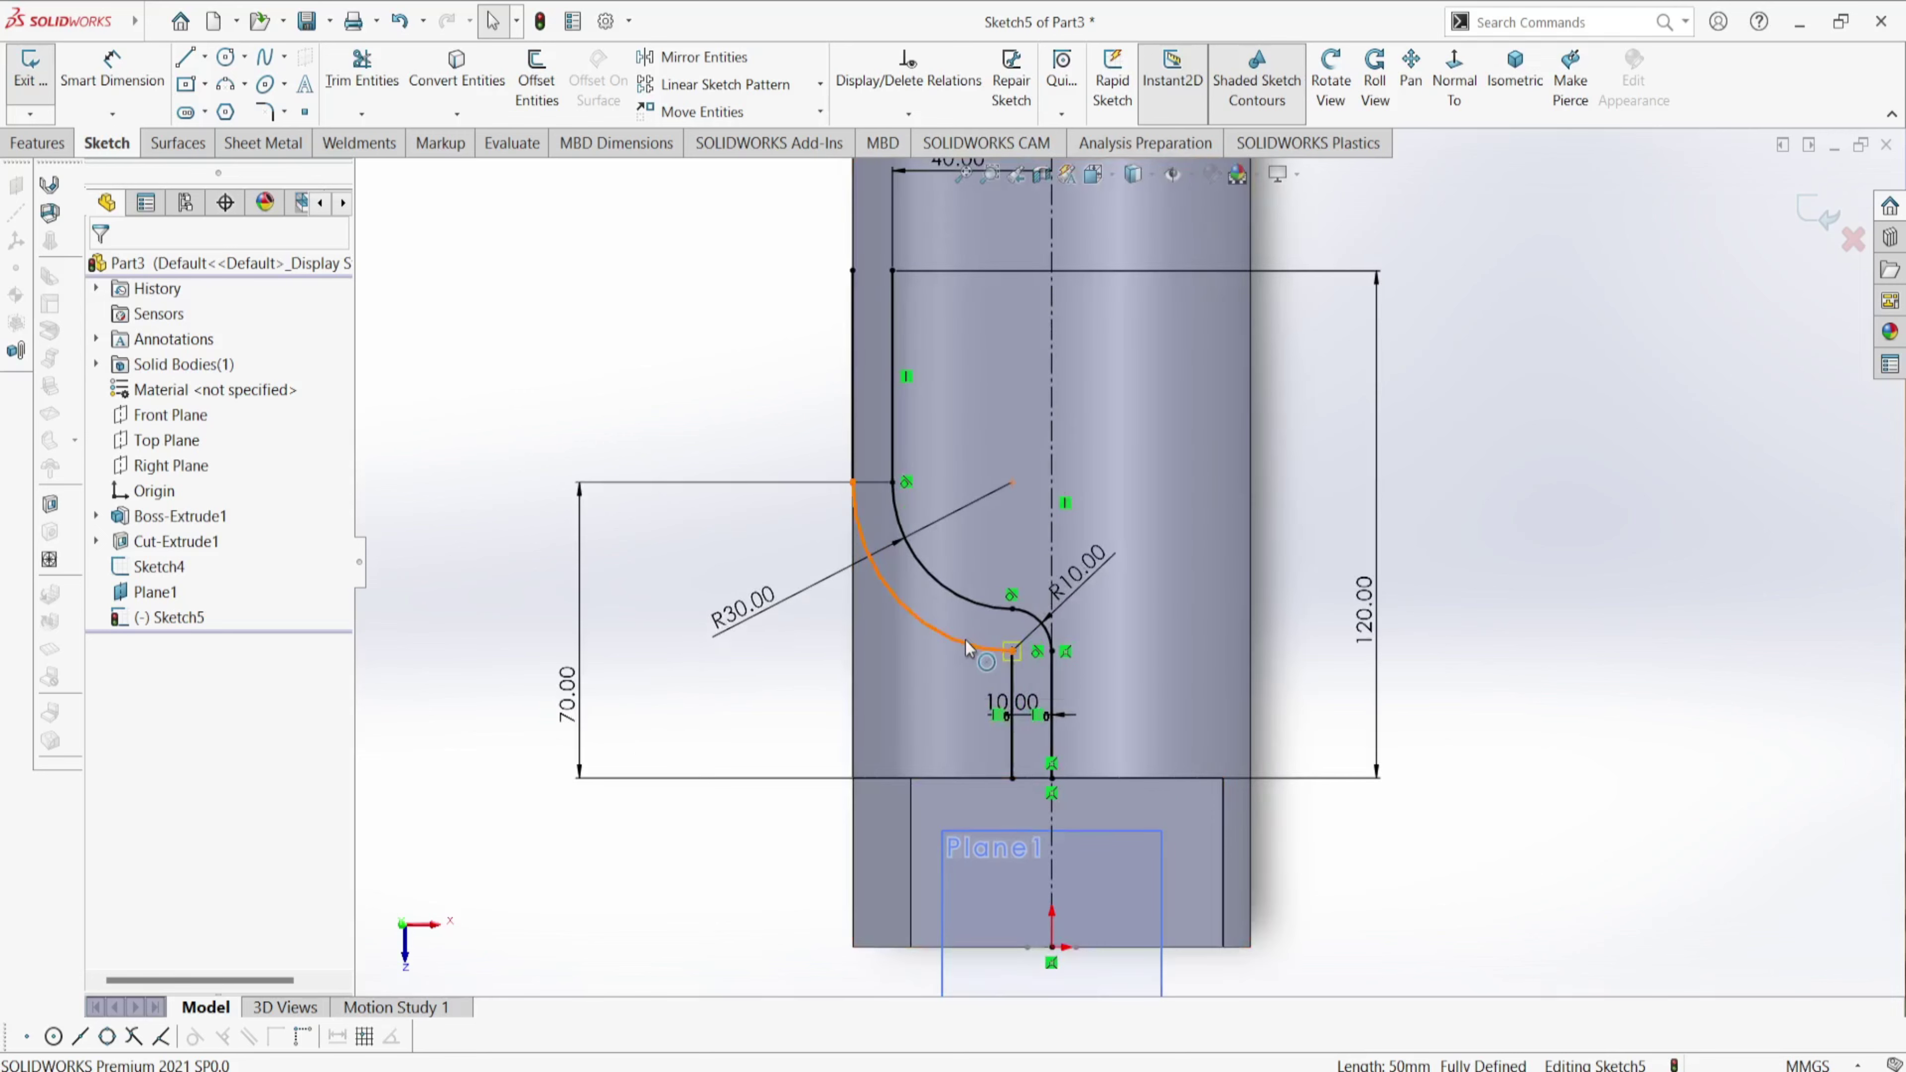
key("ctrl+z")
scroll(778, 684, "up", 2)
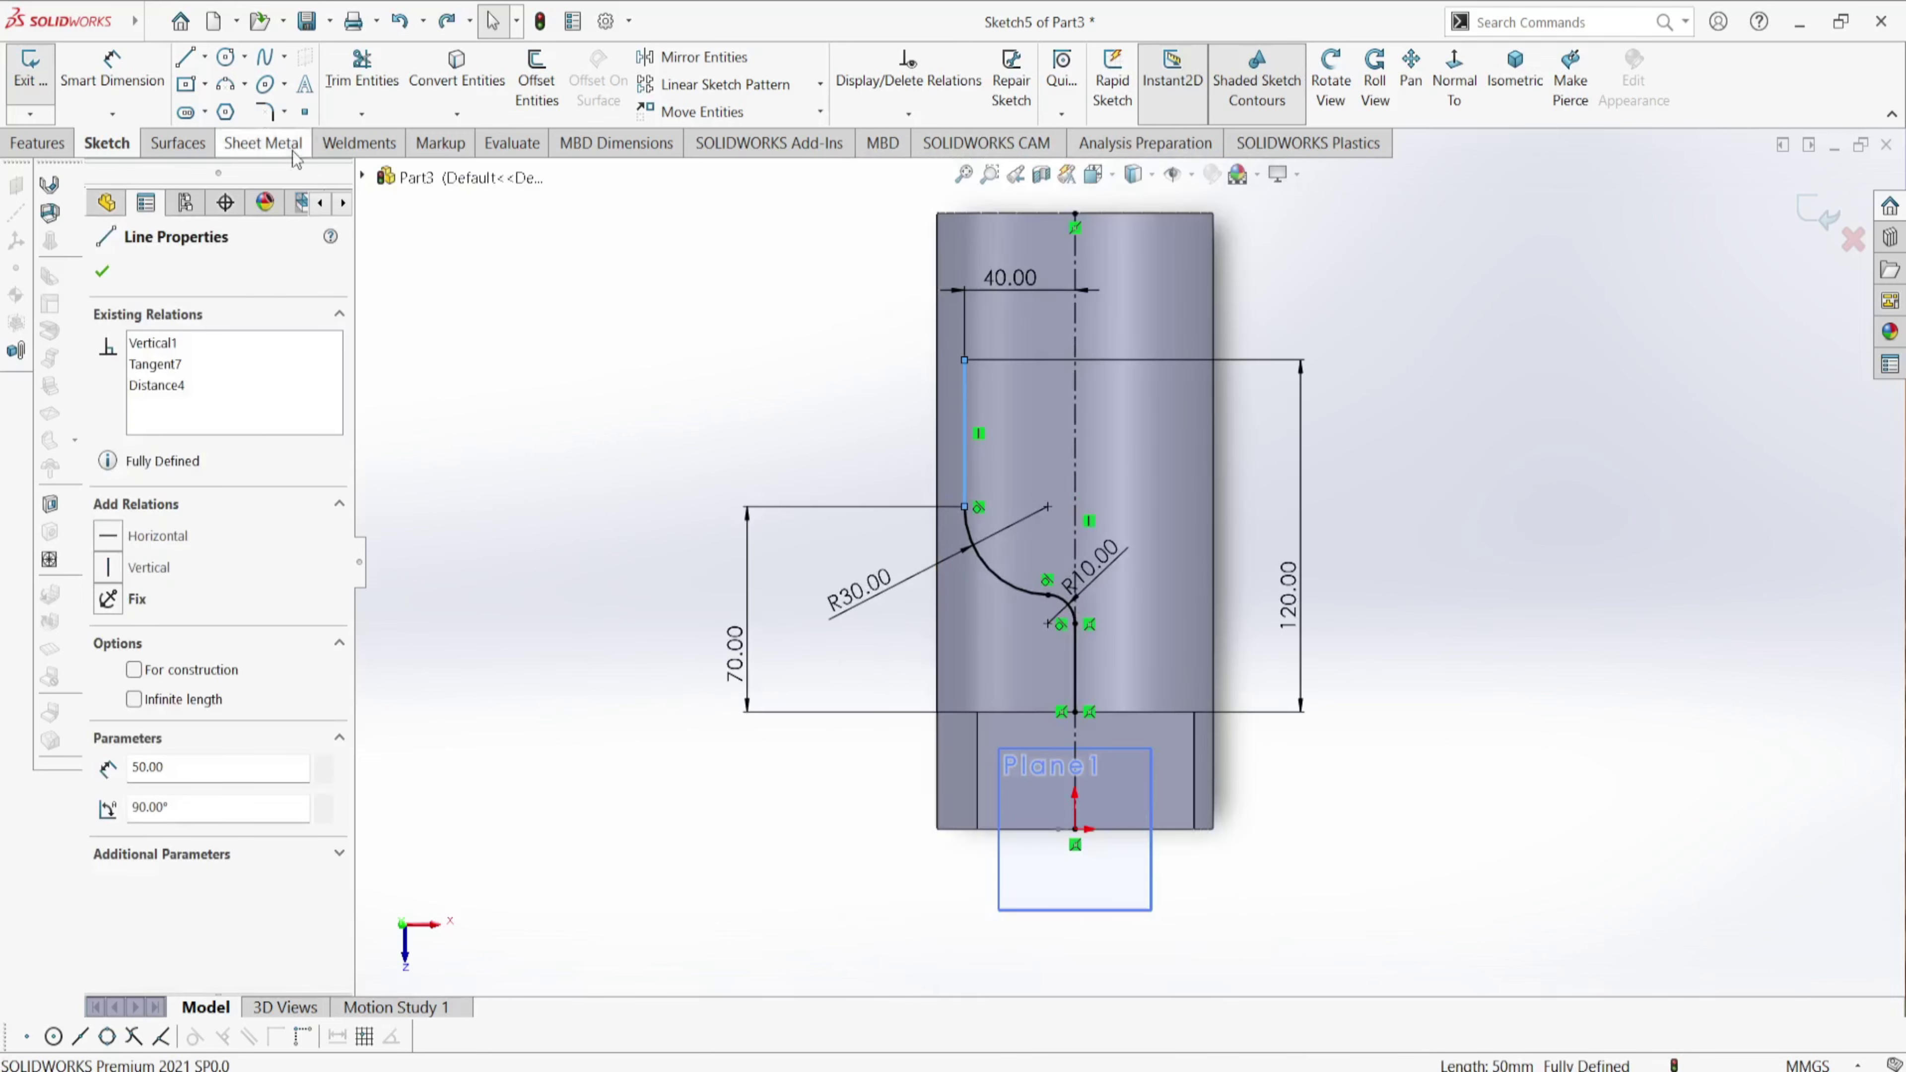
- Offset the whole S-shaped path 10 mm on each side, first toward the centerline side and again on the opposite side
left_click(536, 75)
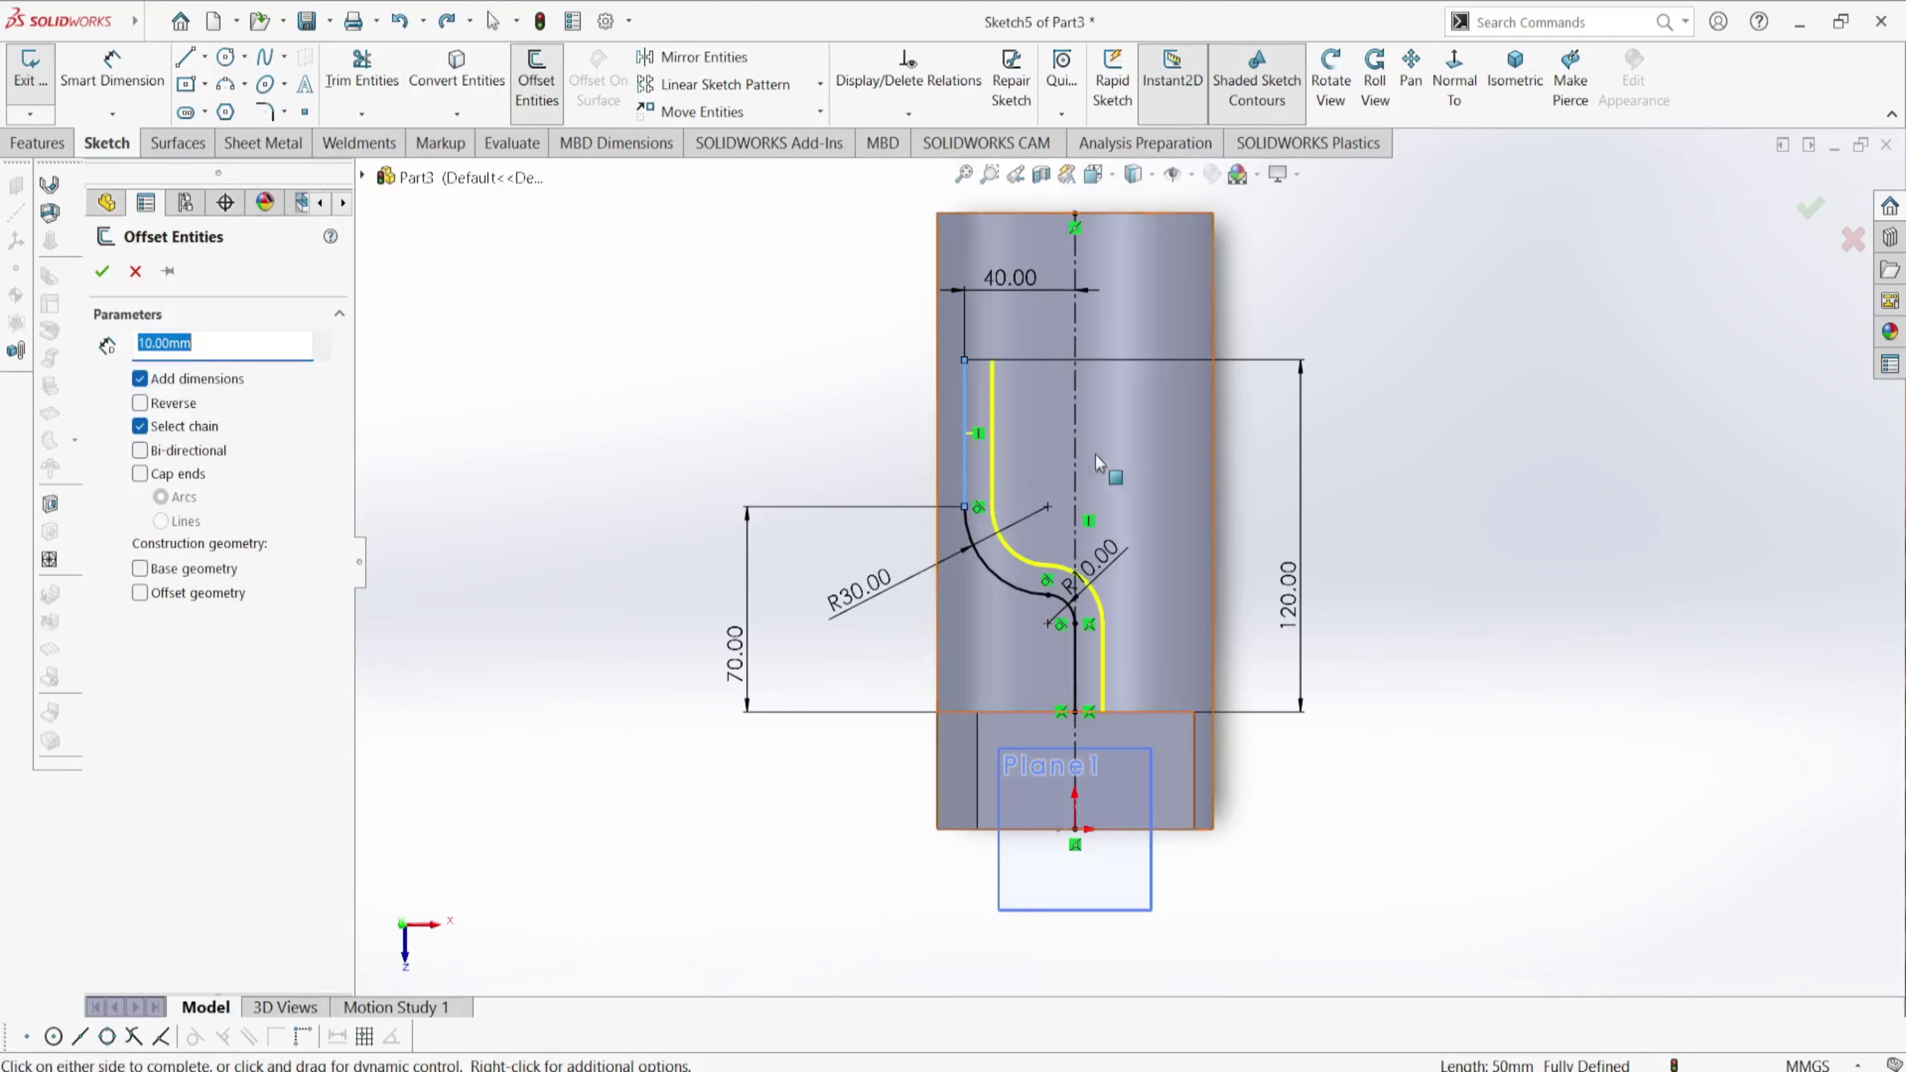
left_click(1110, 445)
scroll(1151, 546, "down", 1)
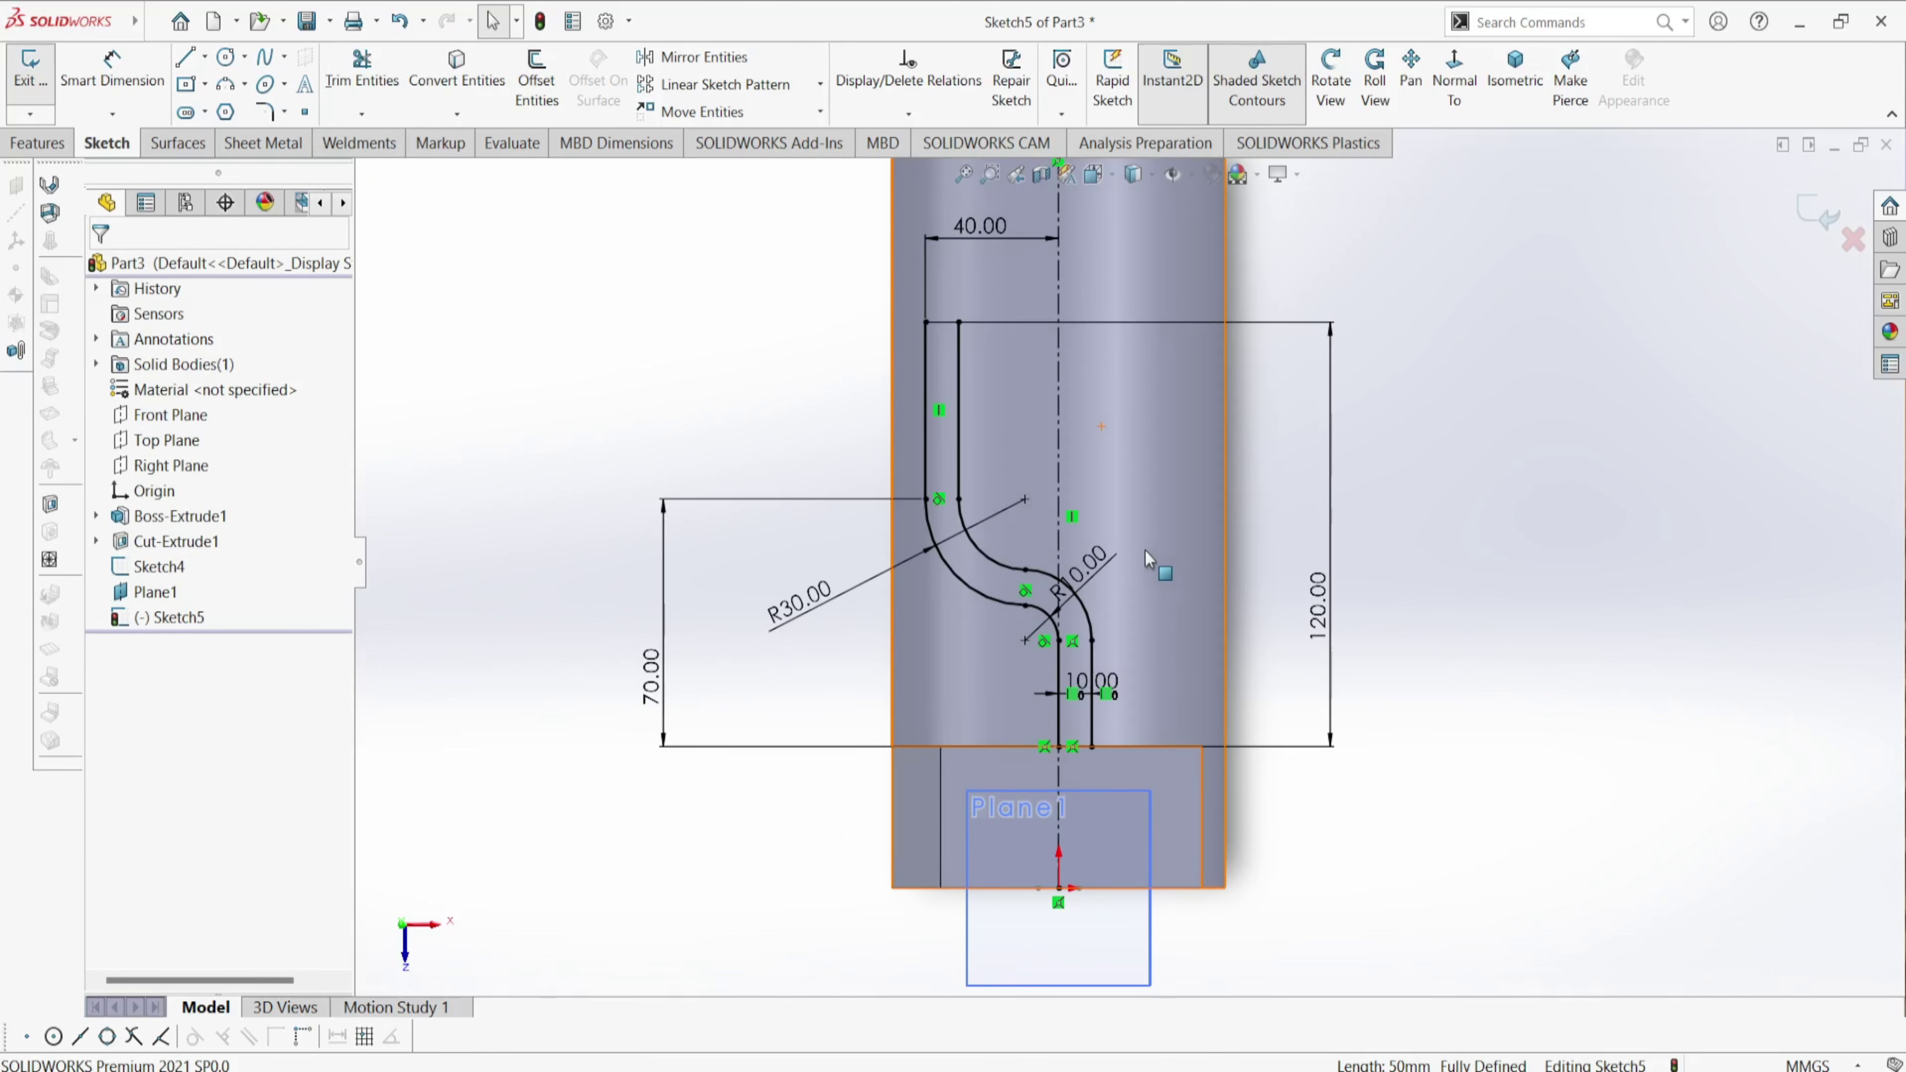
scroll(1110, 590, "down", 1)
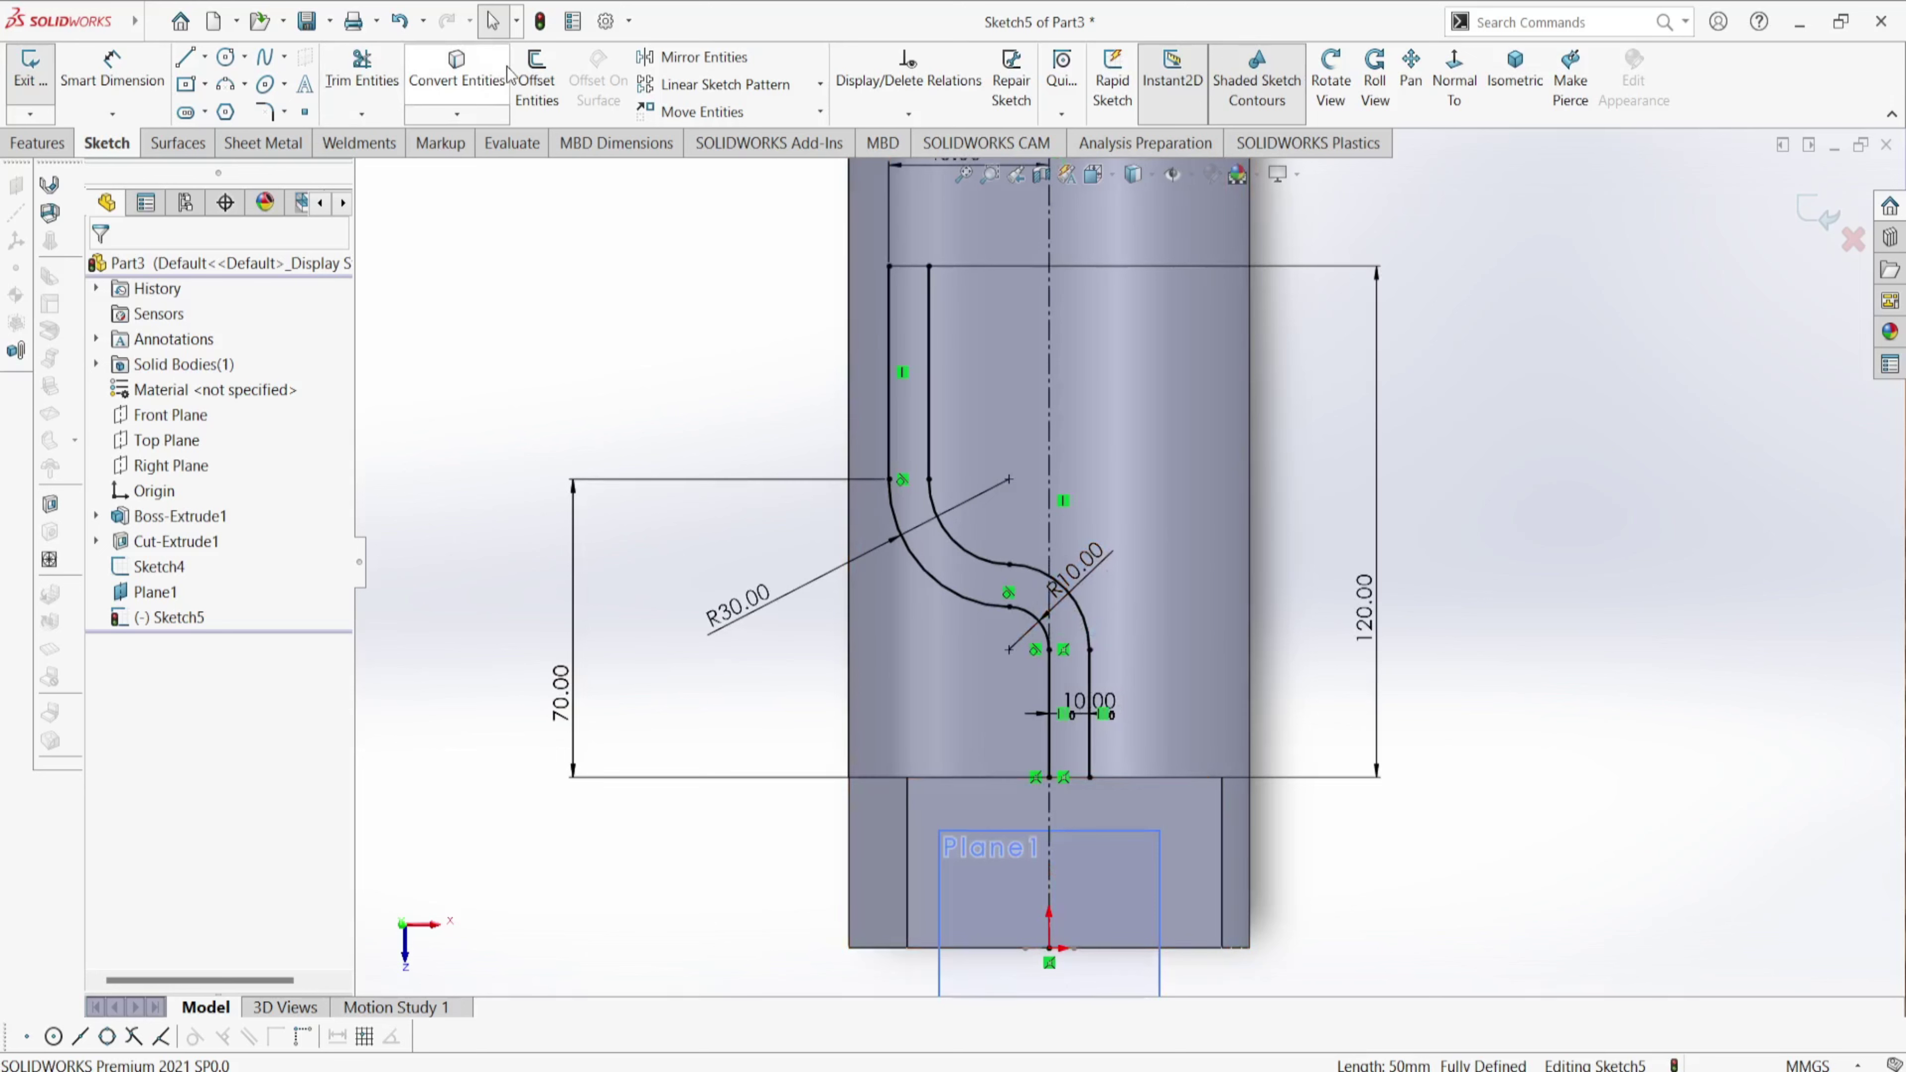
left_click(535, 75)
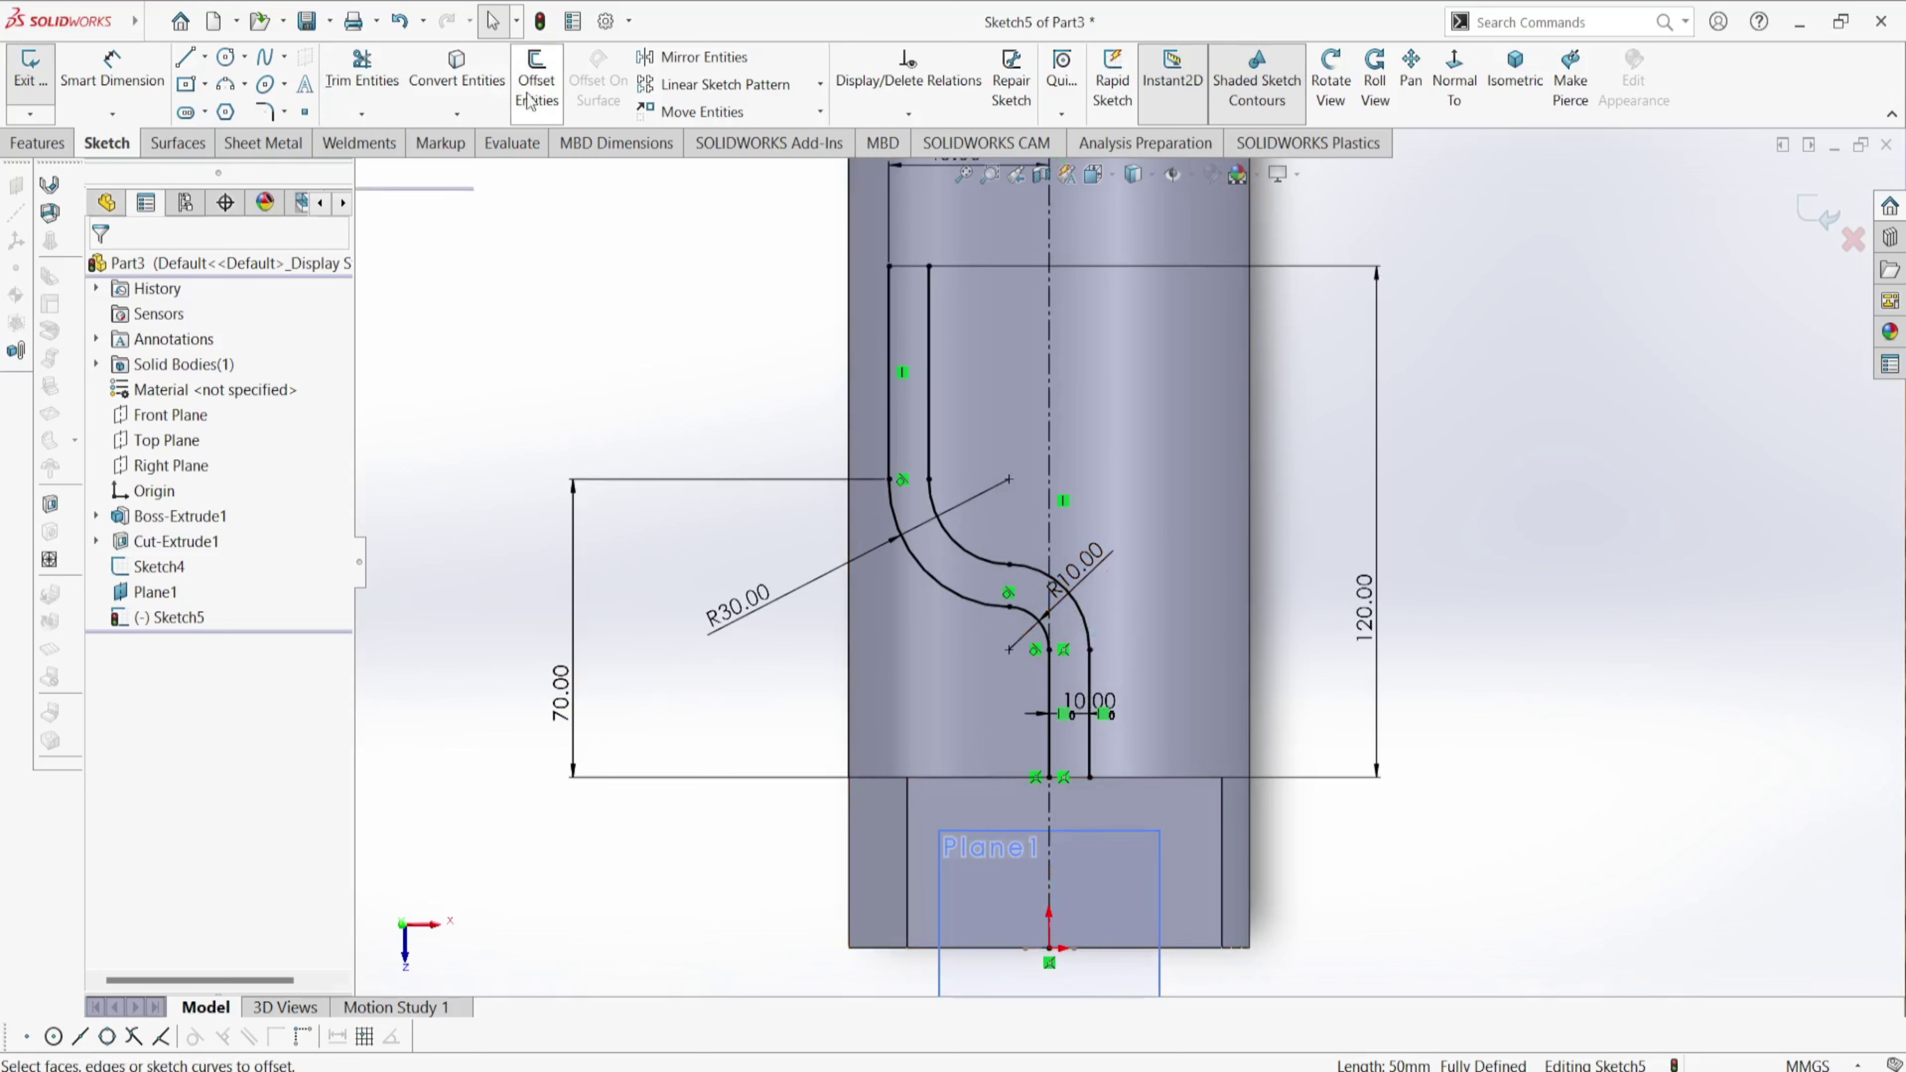
left_click(884, 359)
left_click(787, 390)
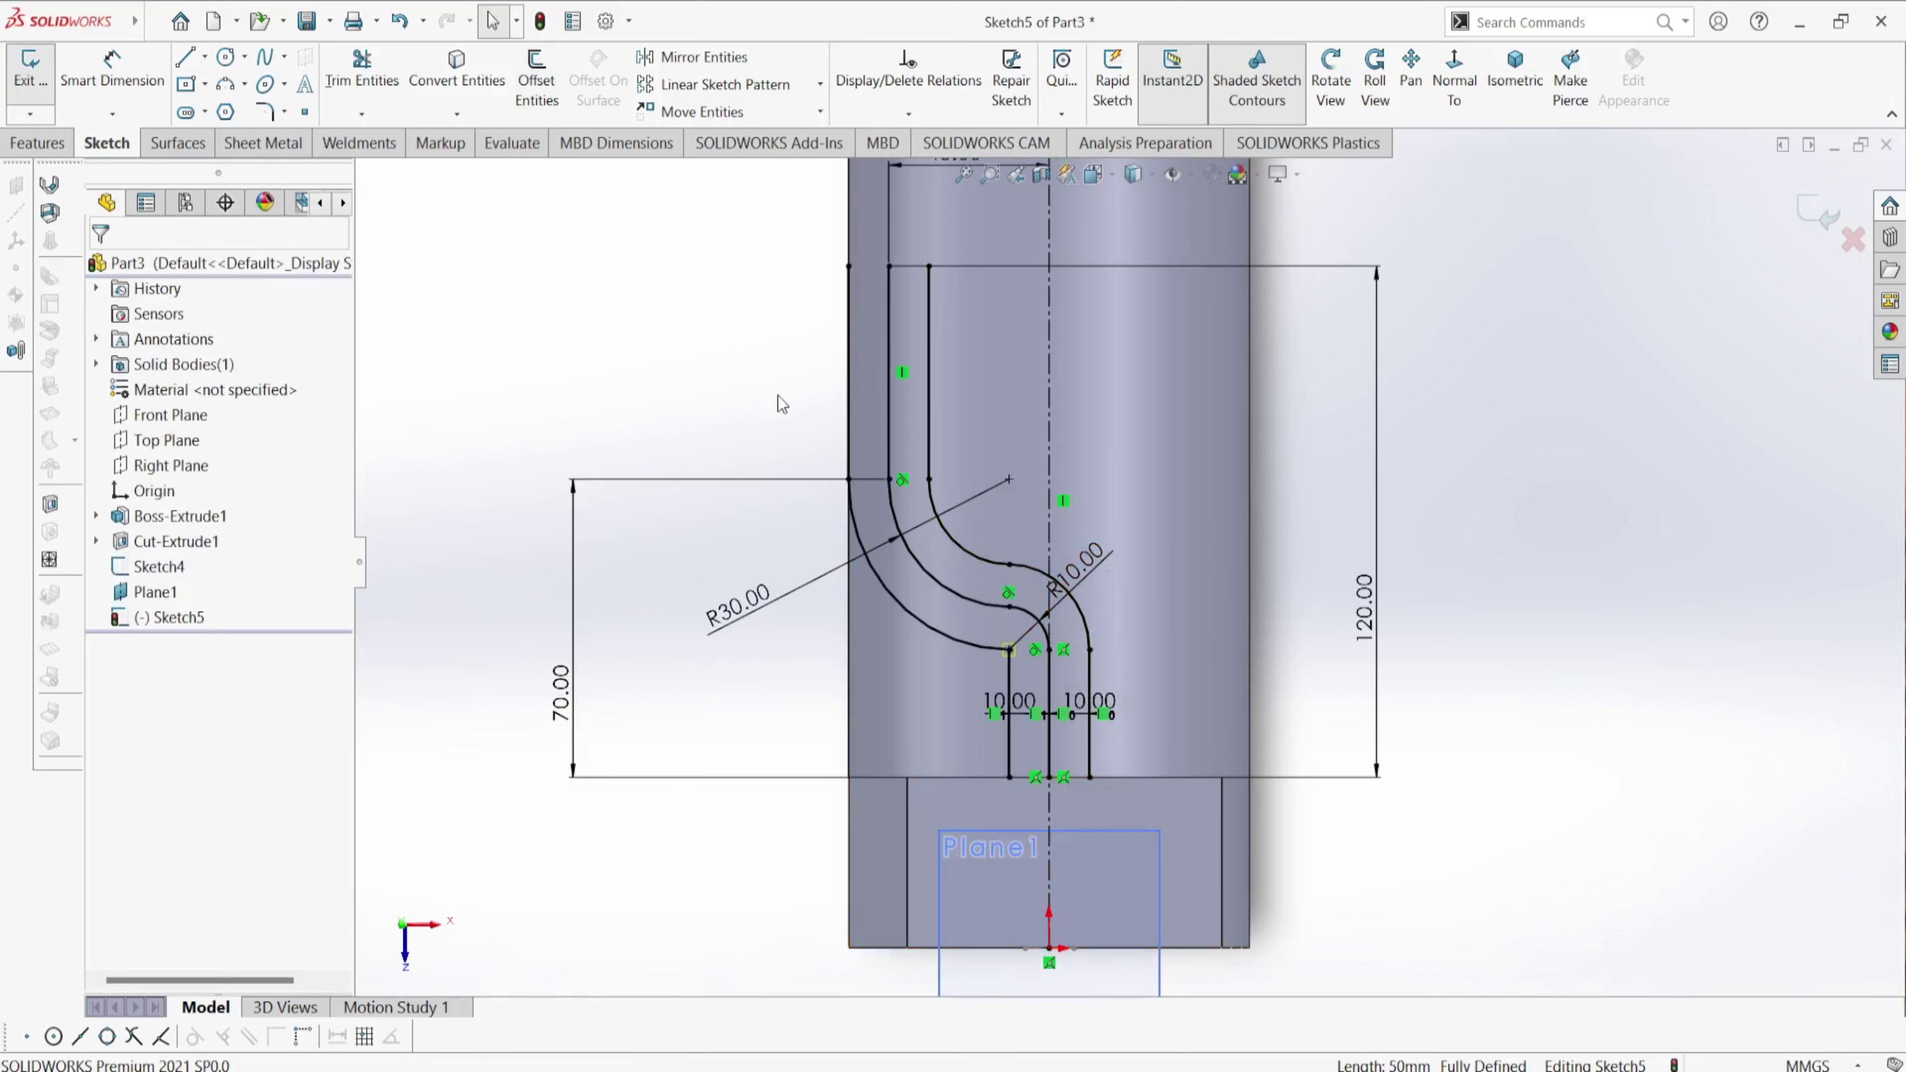
scroll(1047, 759, "down", 3)
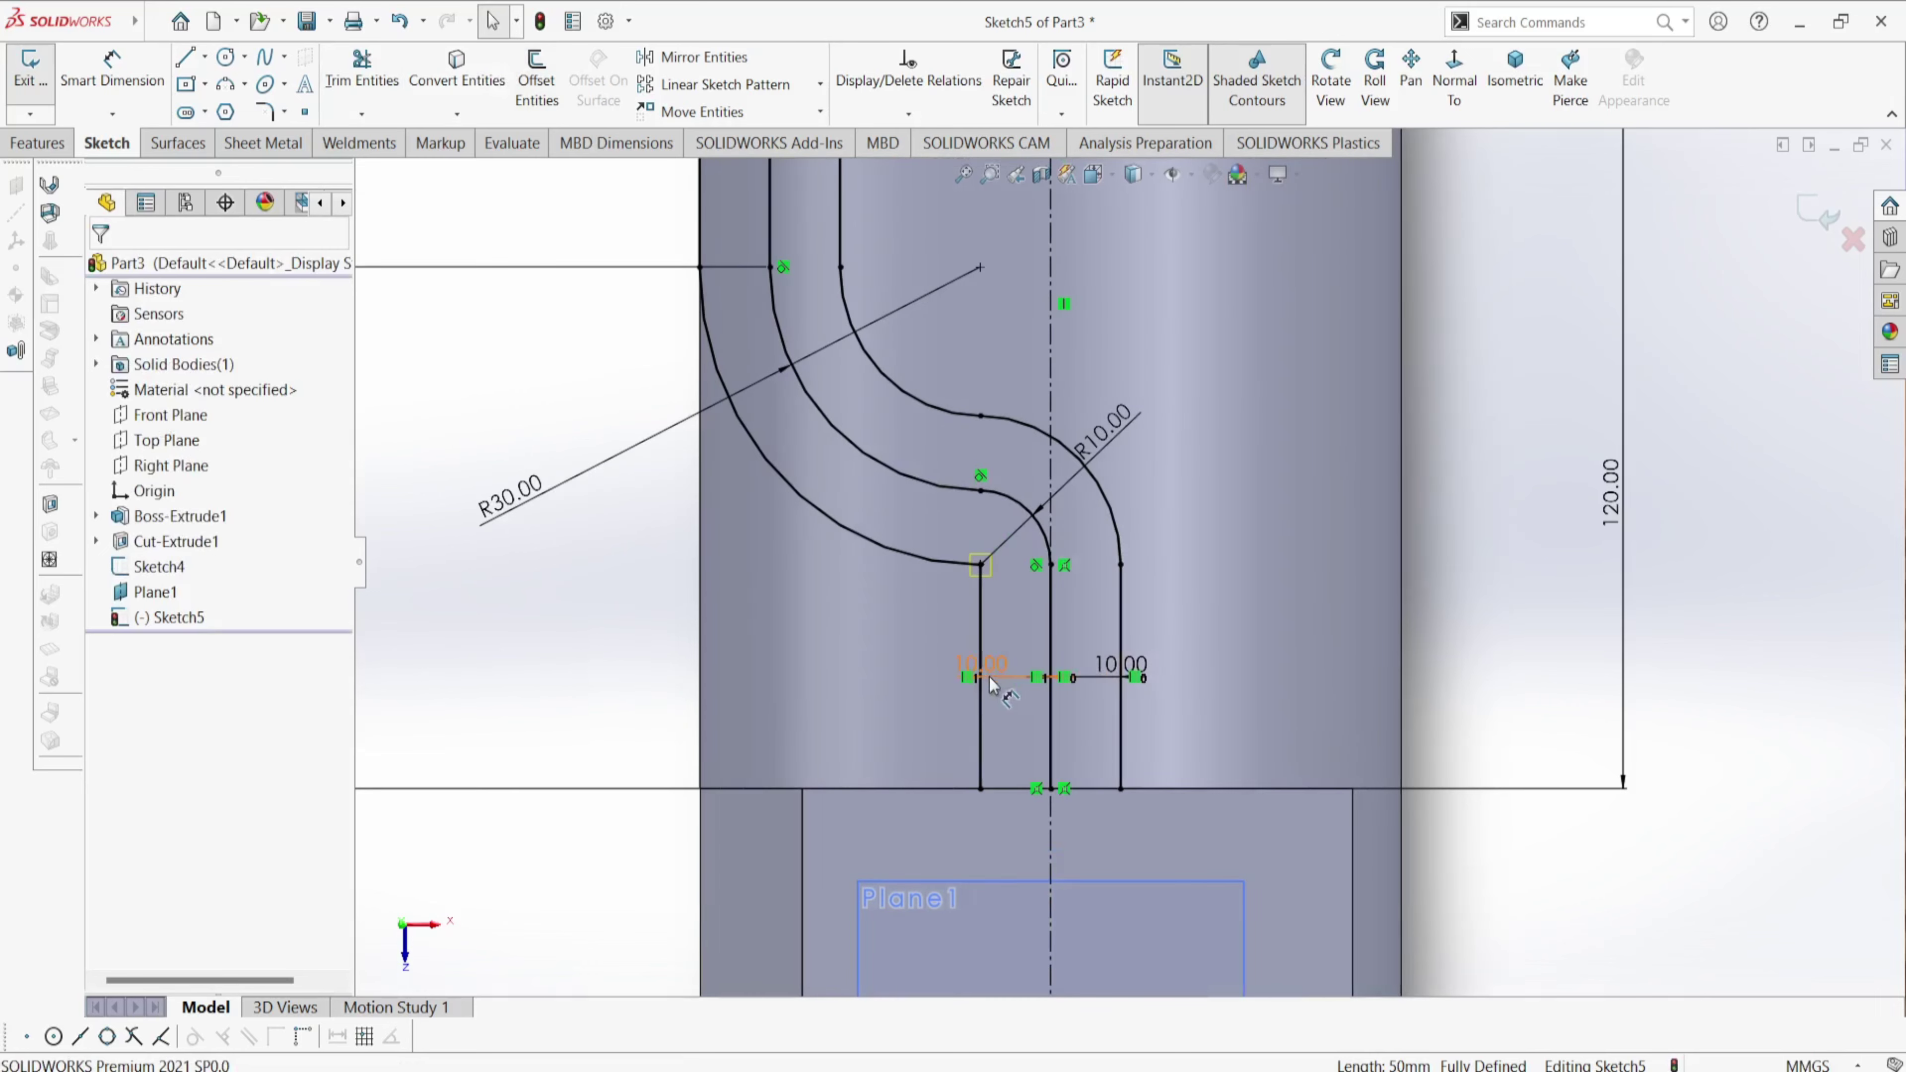
- Fillet the corner between the outer offset arc and its lower vertical line with a 10 mm radius
scroll(780, 699, "up", 2)
left_click(264, 111)
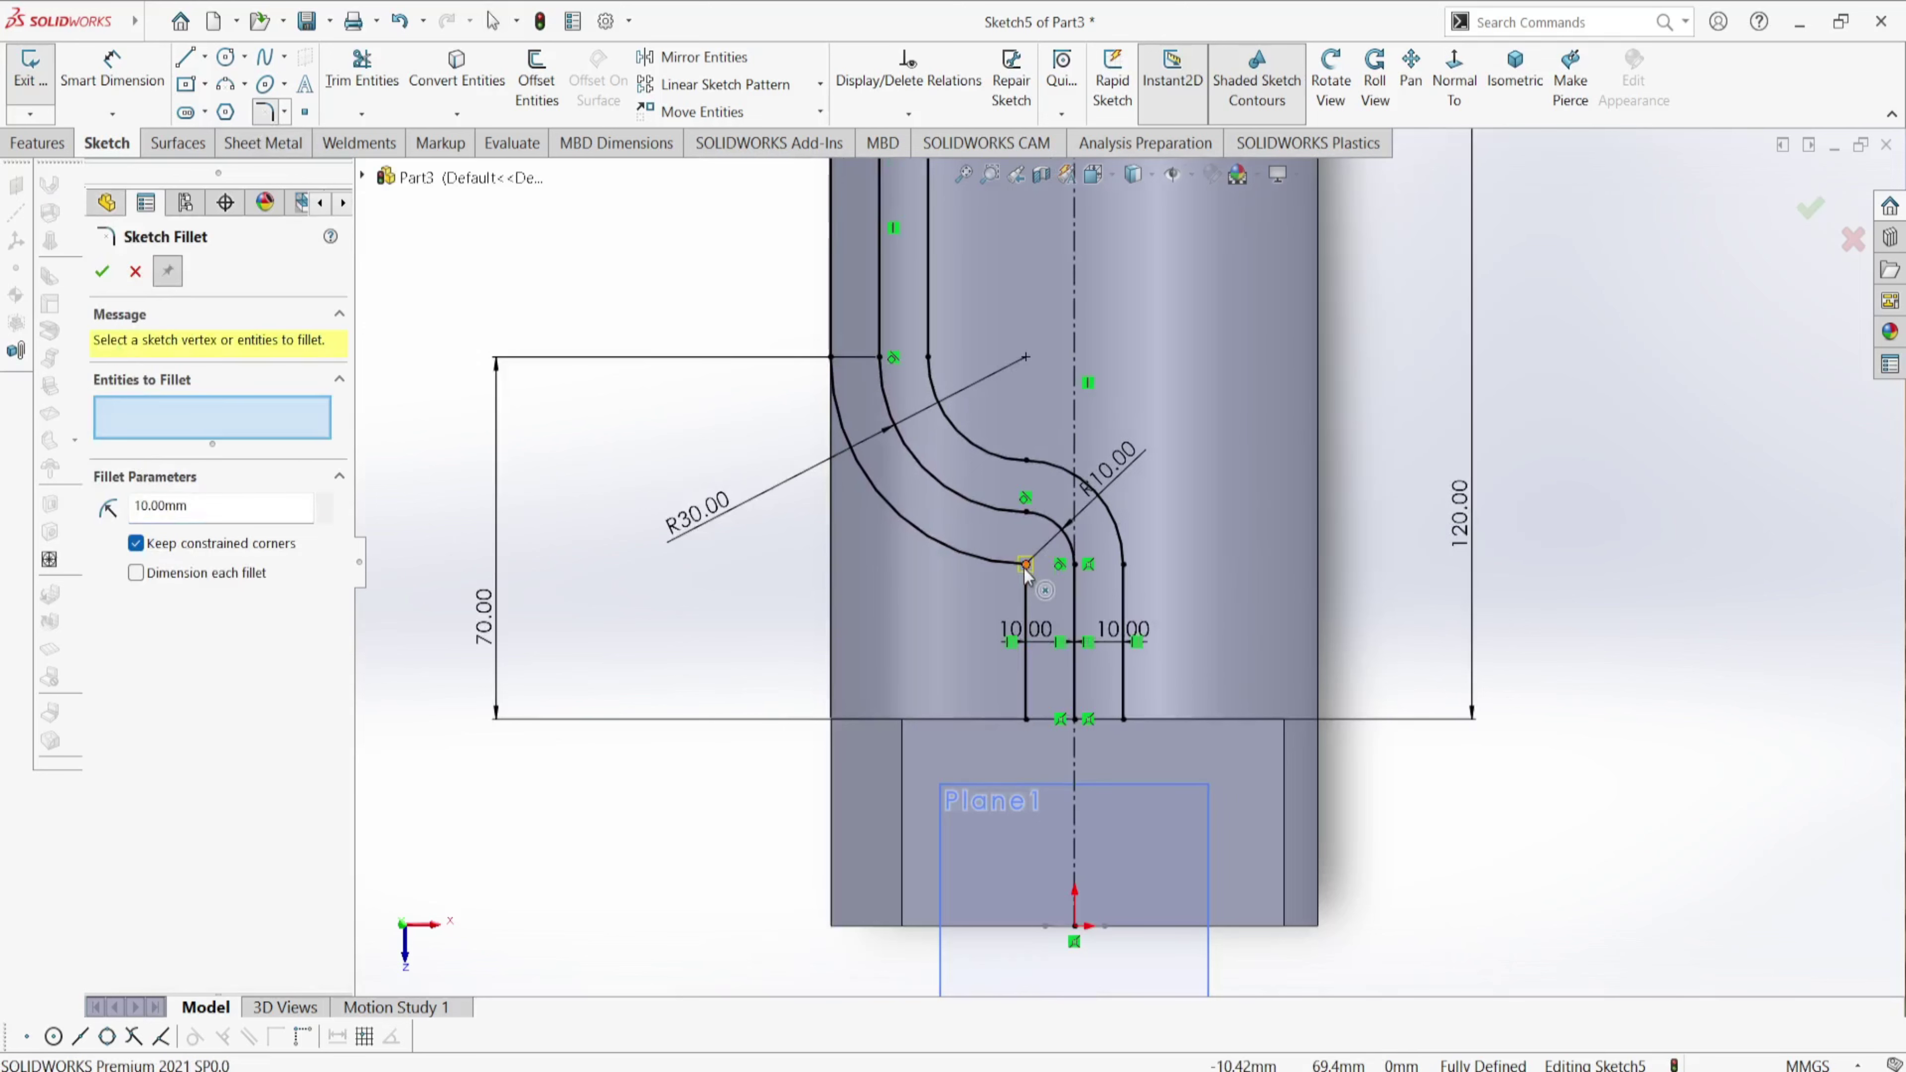
left_click(1021, 583)
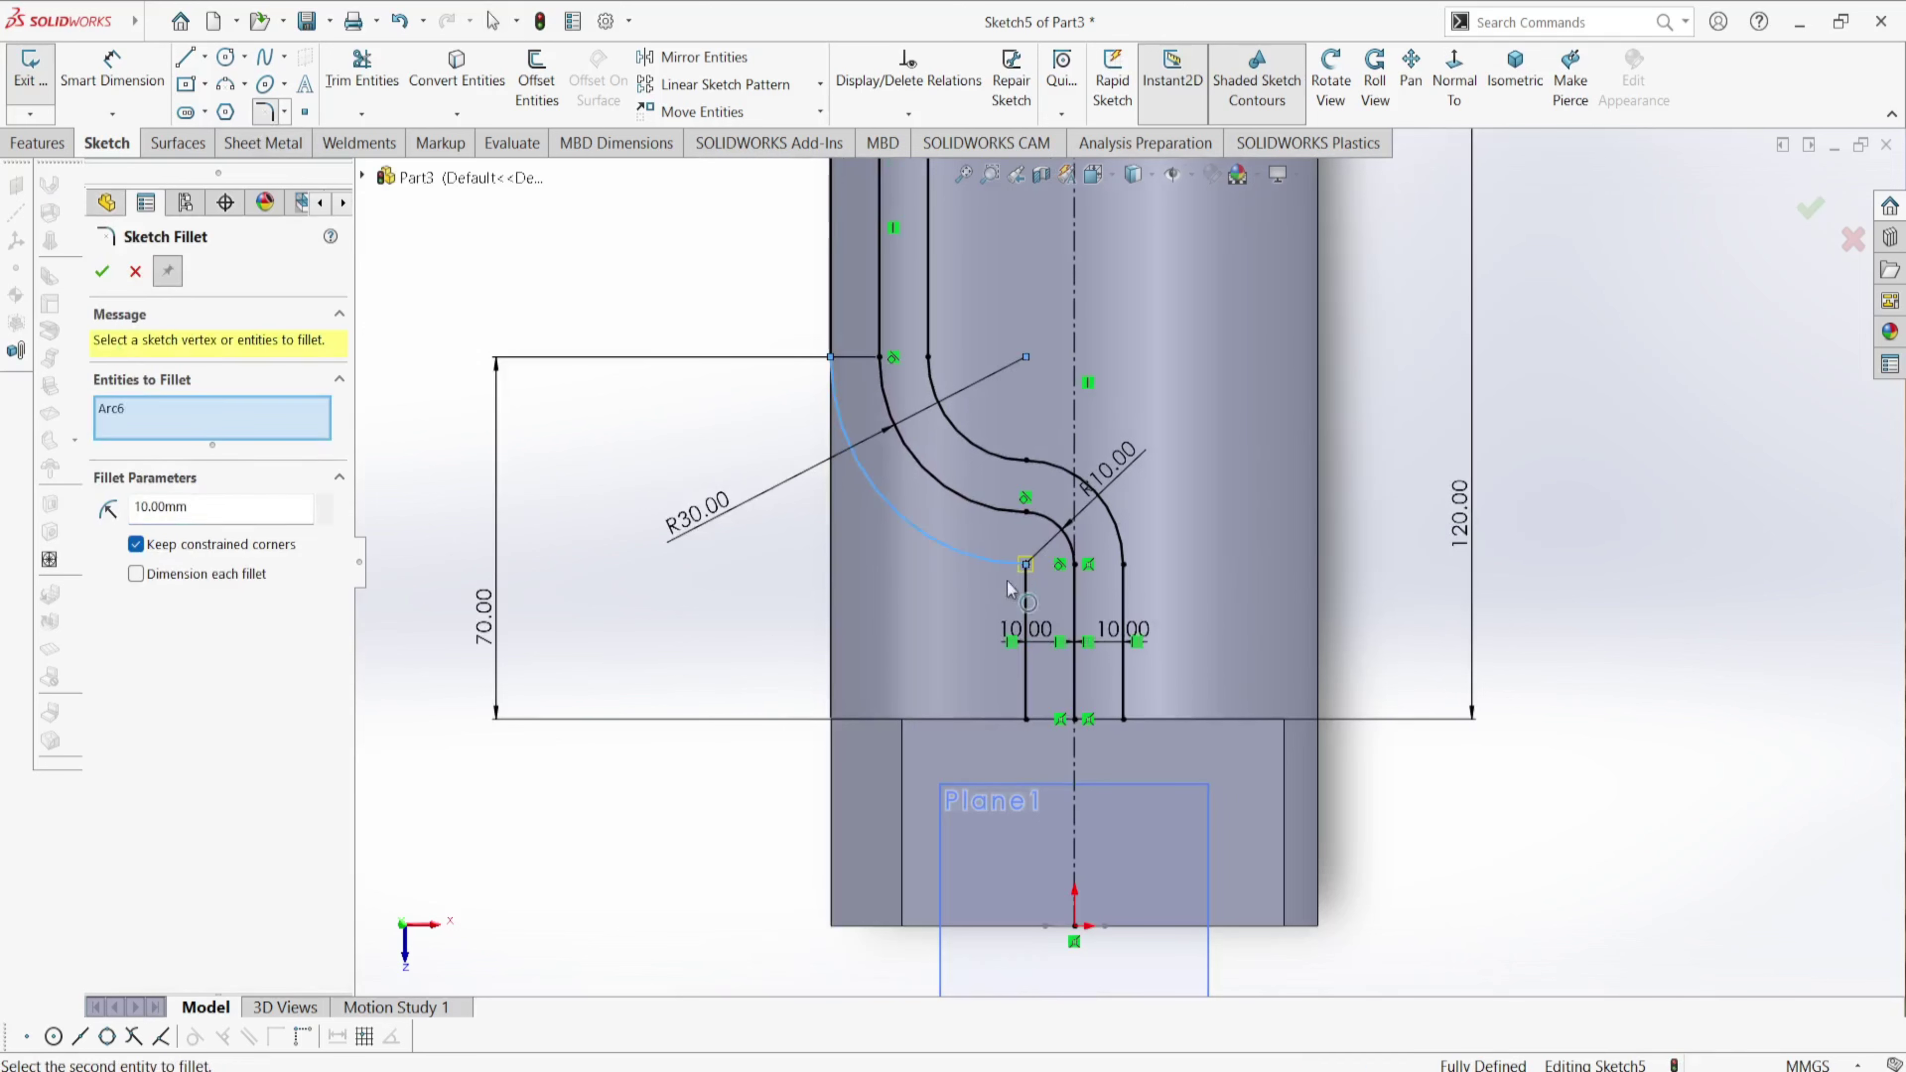
left_click(99, 275)
scroll(863, 611, "up", 2)
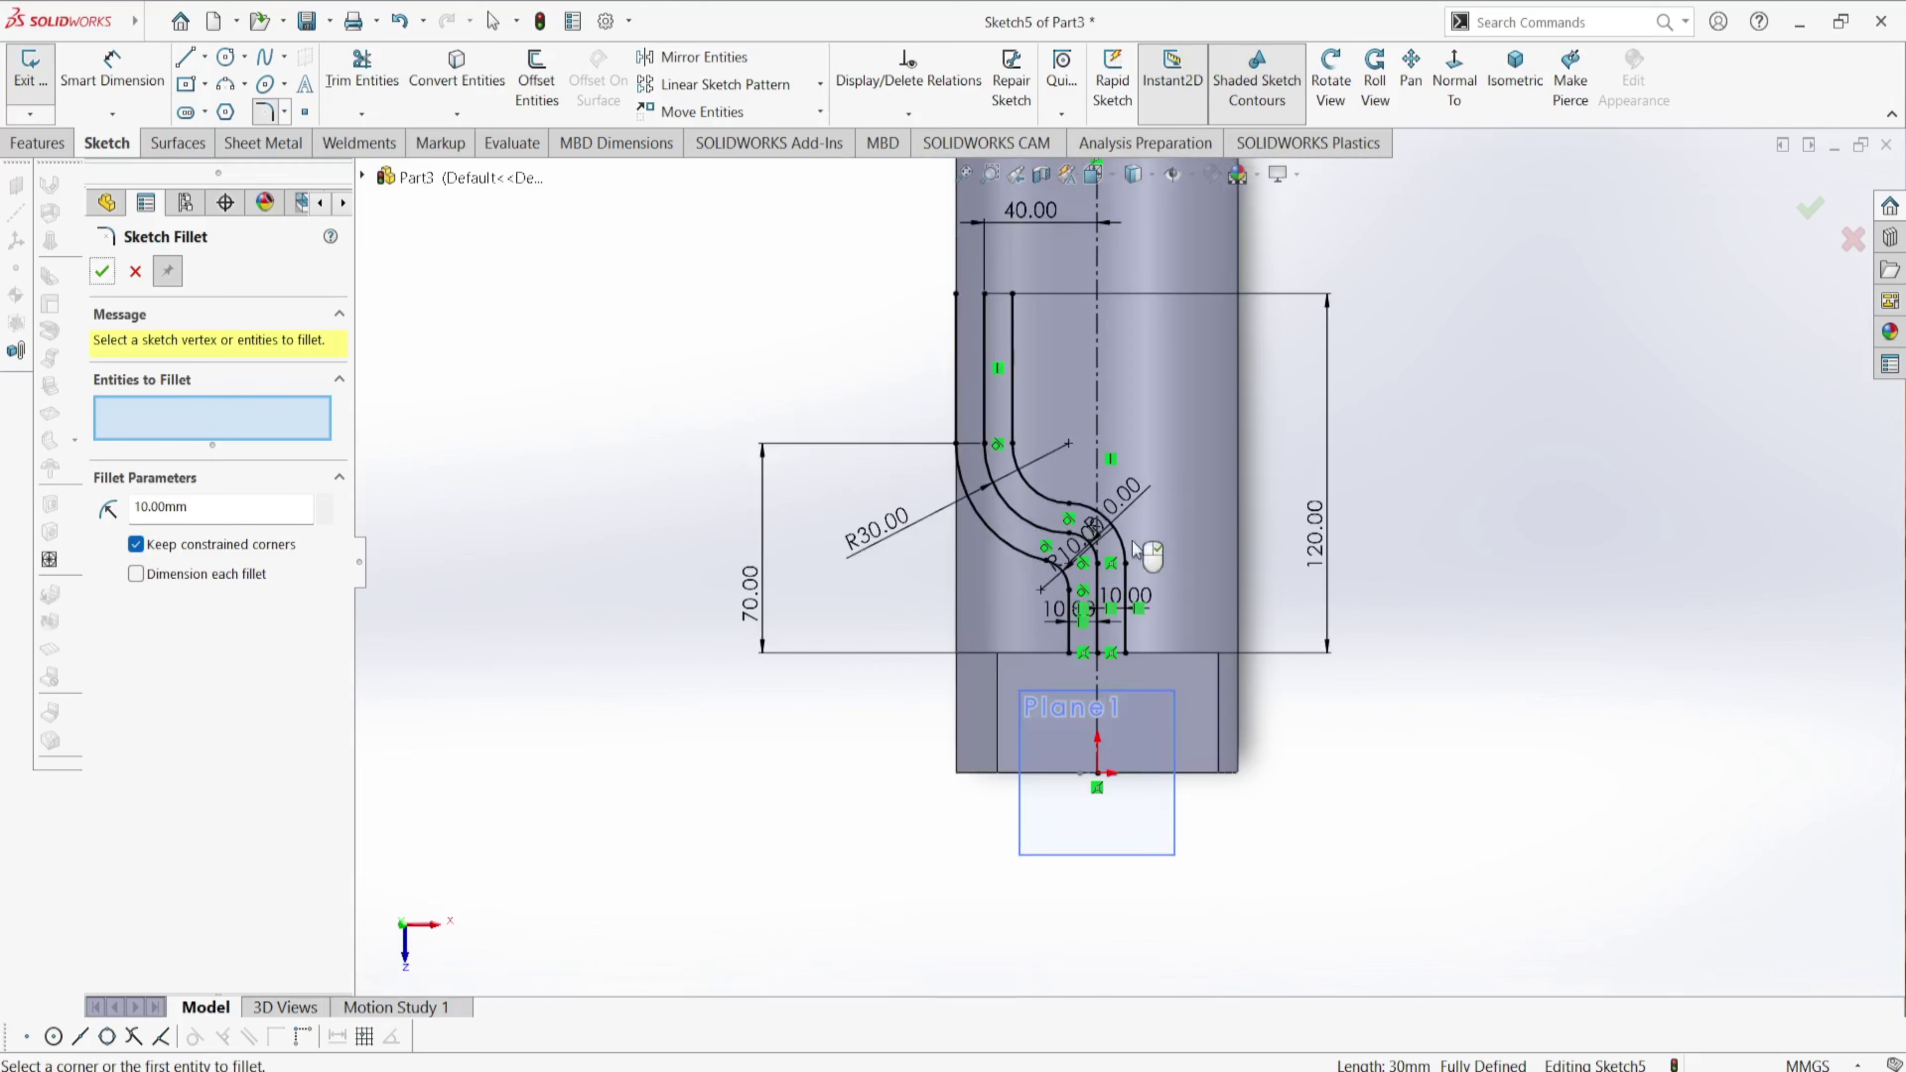
scroll(1058, 571, "down", 1)
scroll(919, 492, "down", 1)
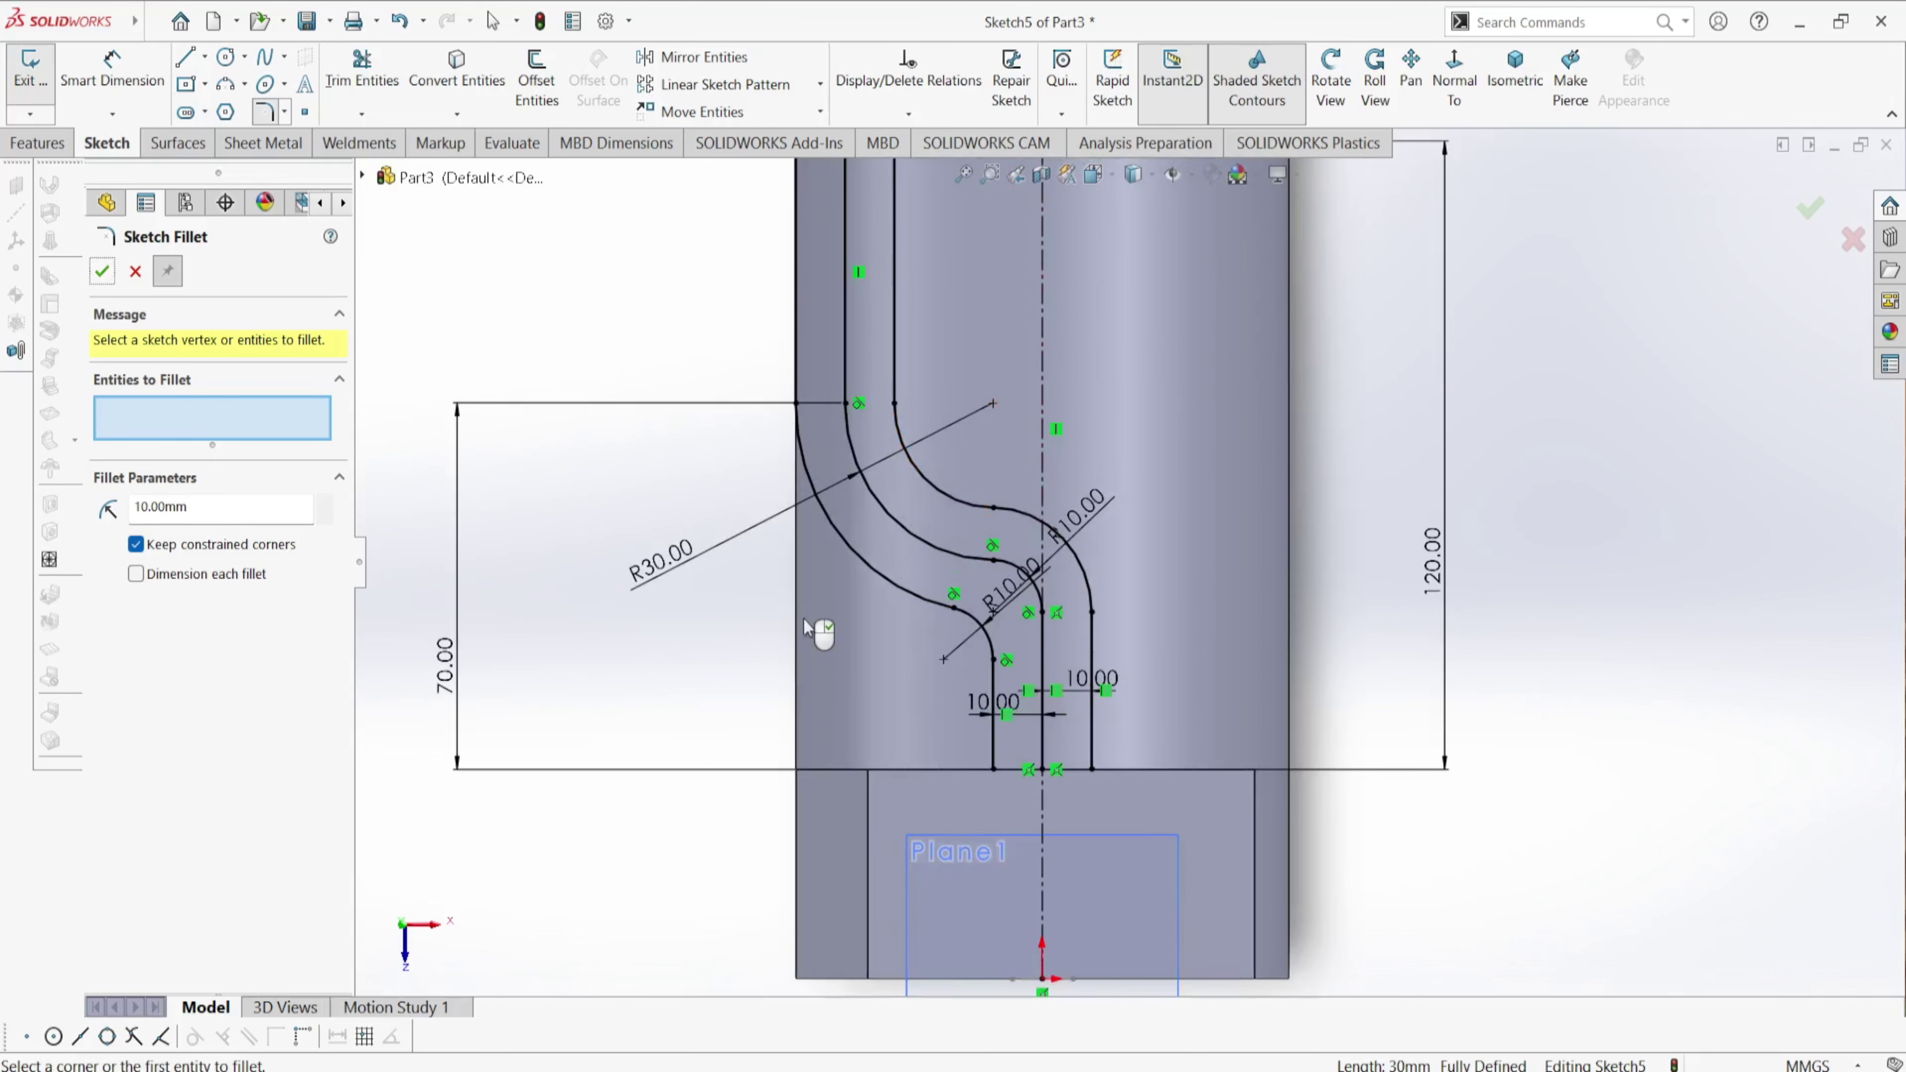
scroll(806, 626, "up", 2)
scroll(1153, 396, "down", 1)
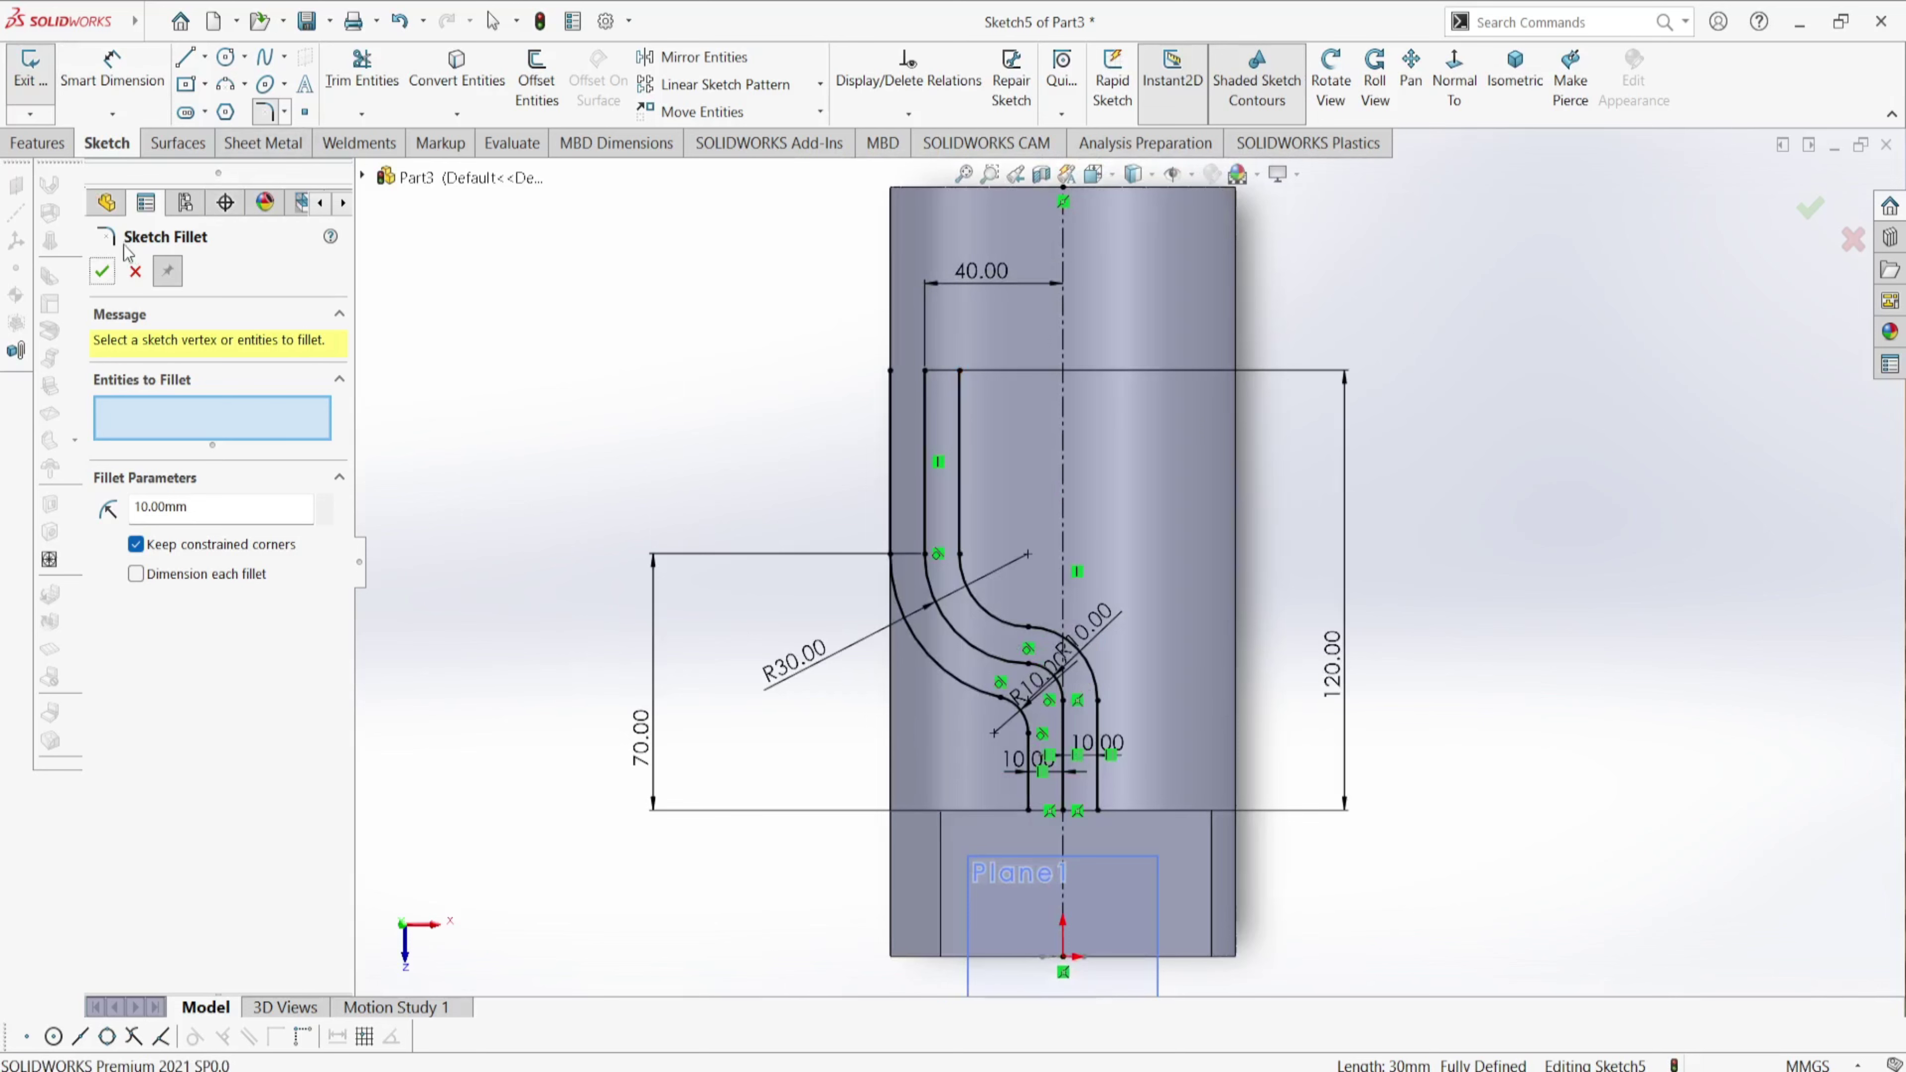
- Close the channel's far end with a tangent arc joining the ends of the two outer vertical lines
left_click(184, 56)
scroll(930, 384, "down", 2)
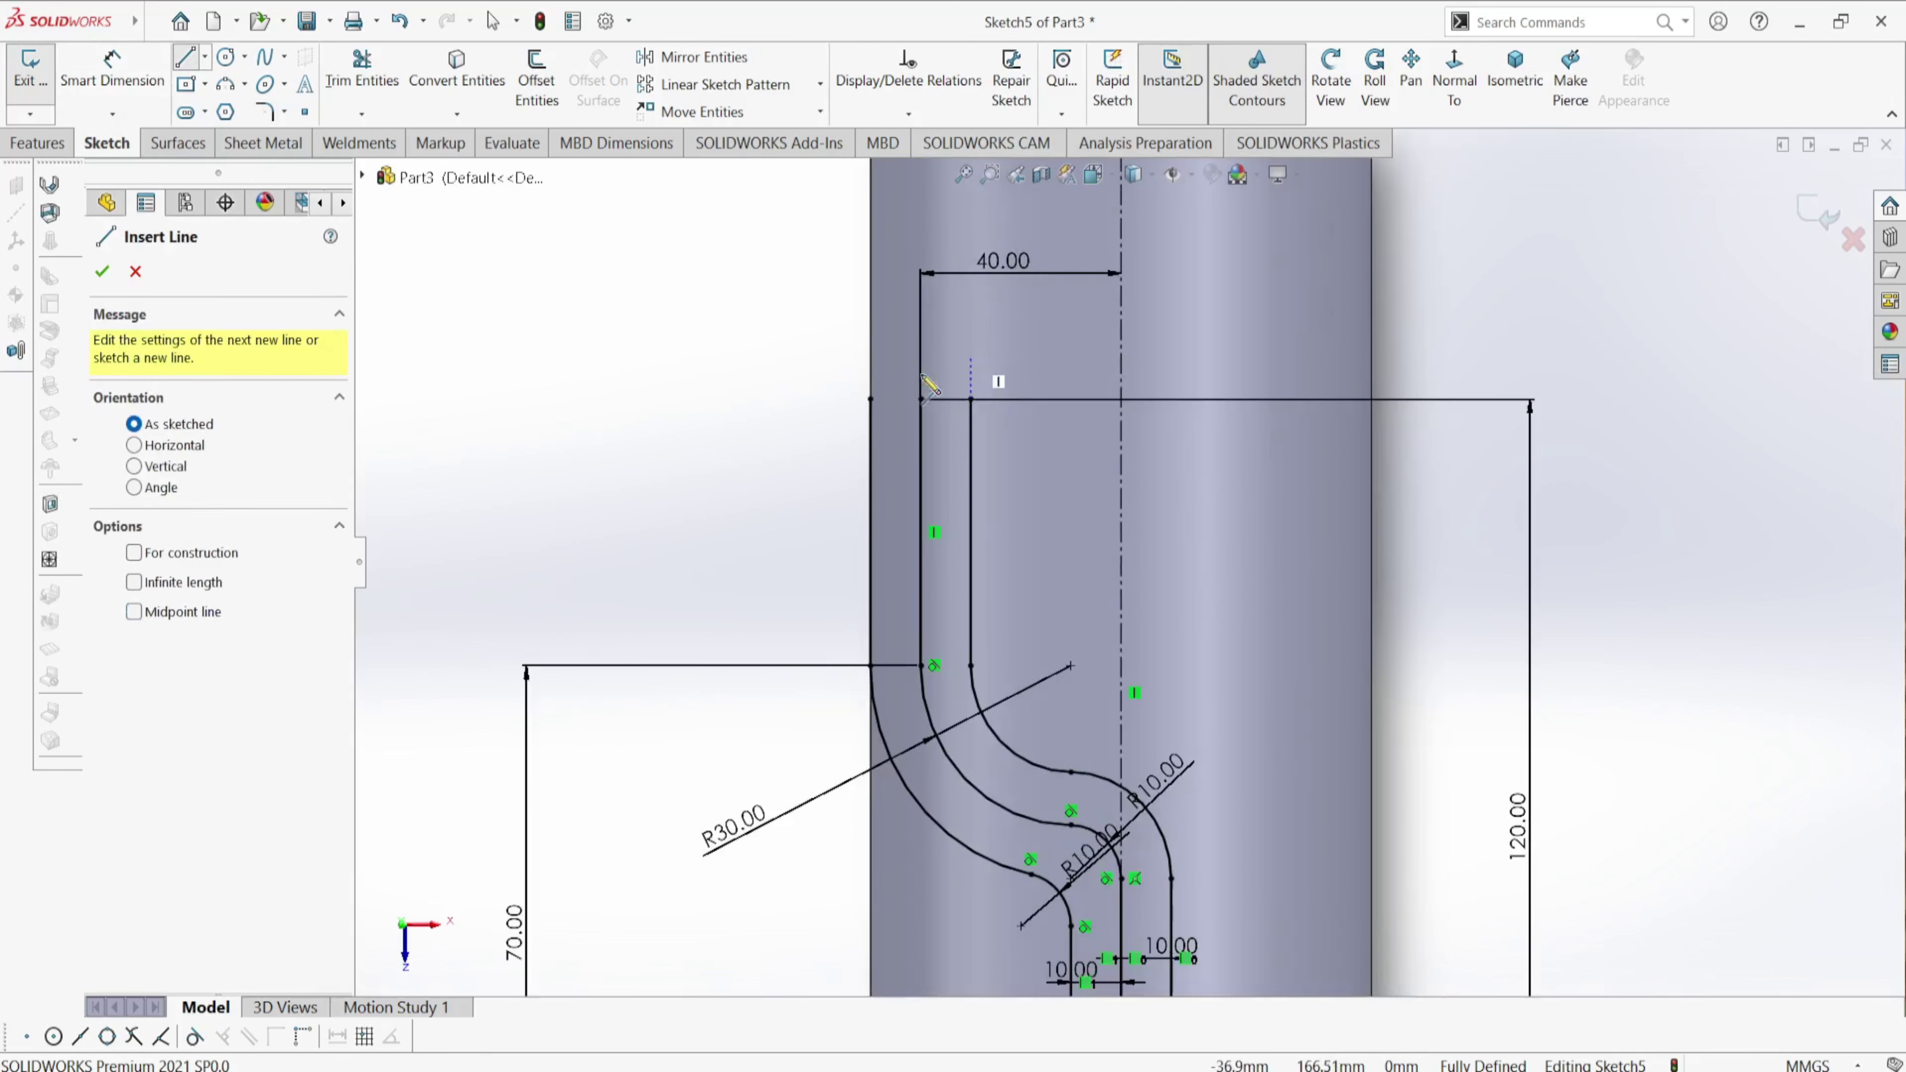
left_click(870, 399)
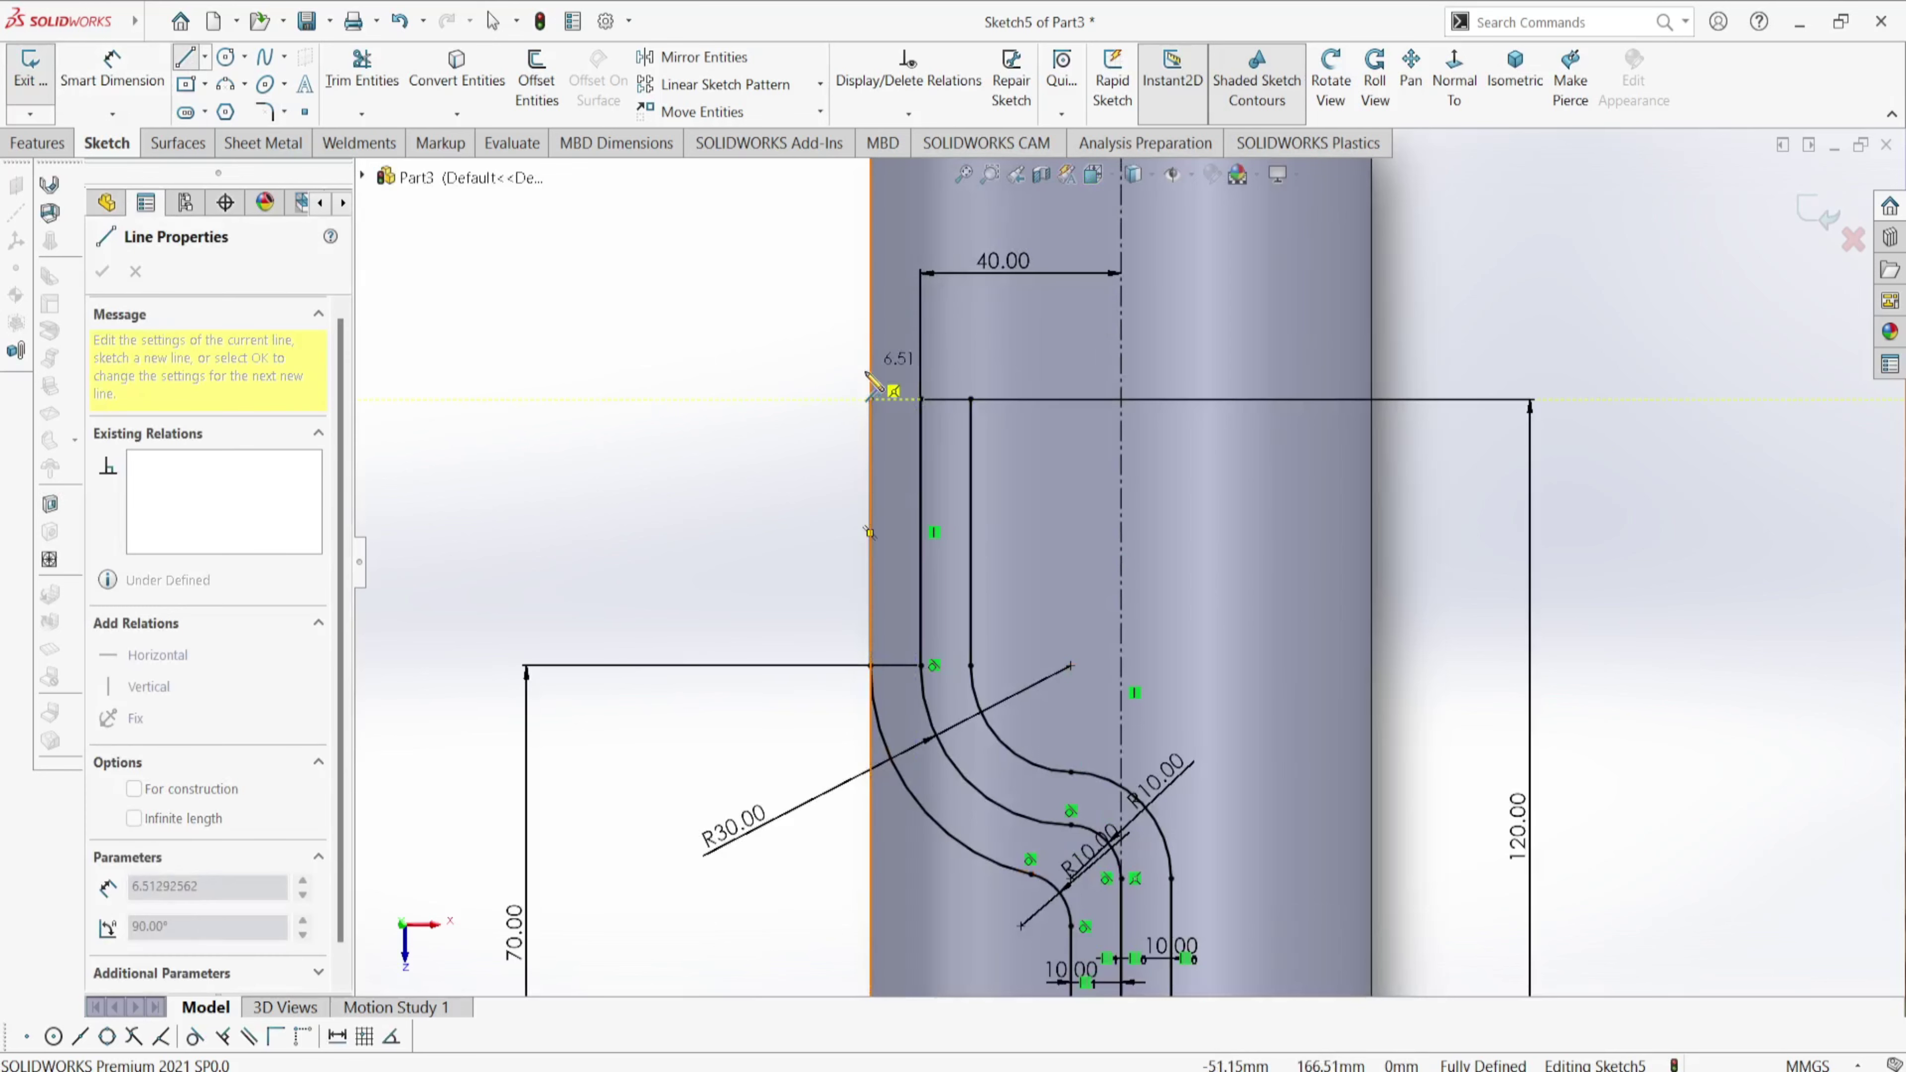
left_click(969, 399)
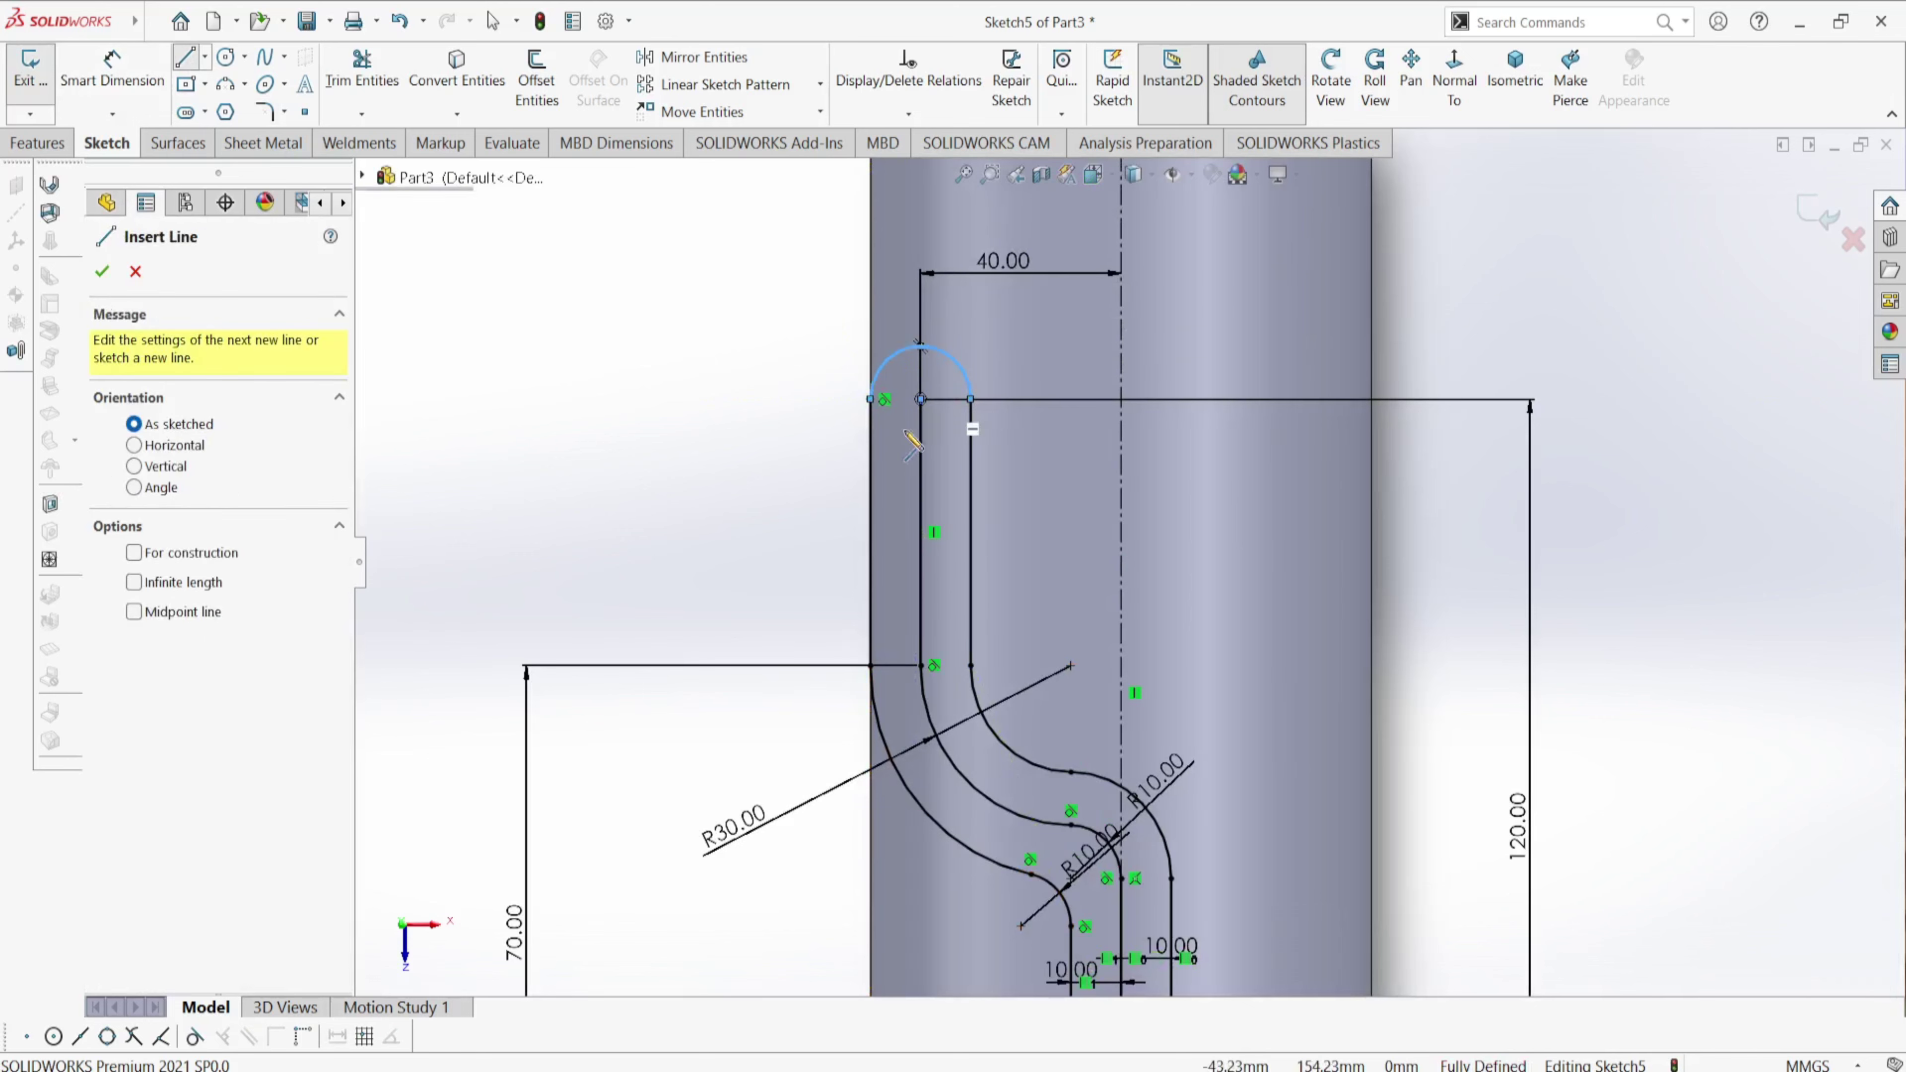
key("Escape")
key("f")
scroll(1118, 713, "down", 5)
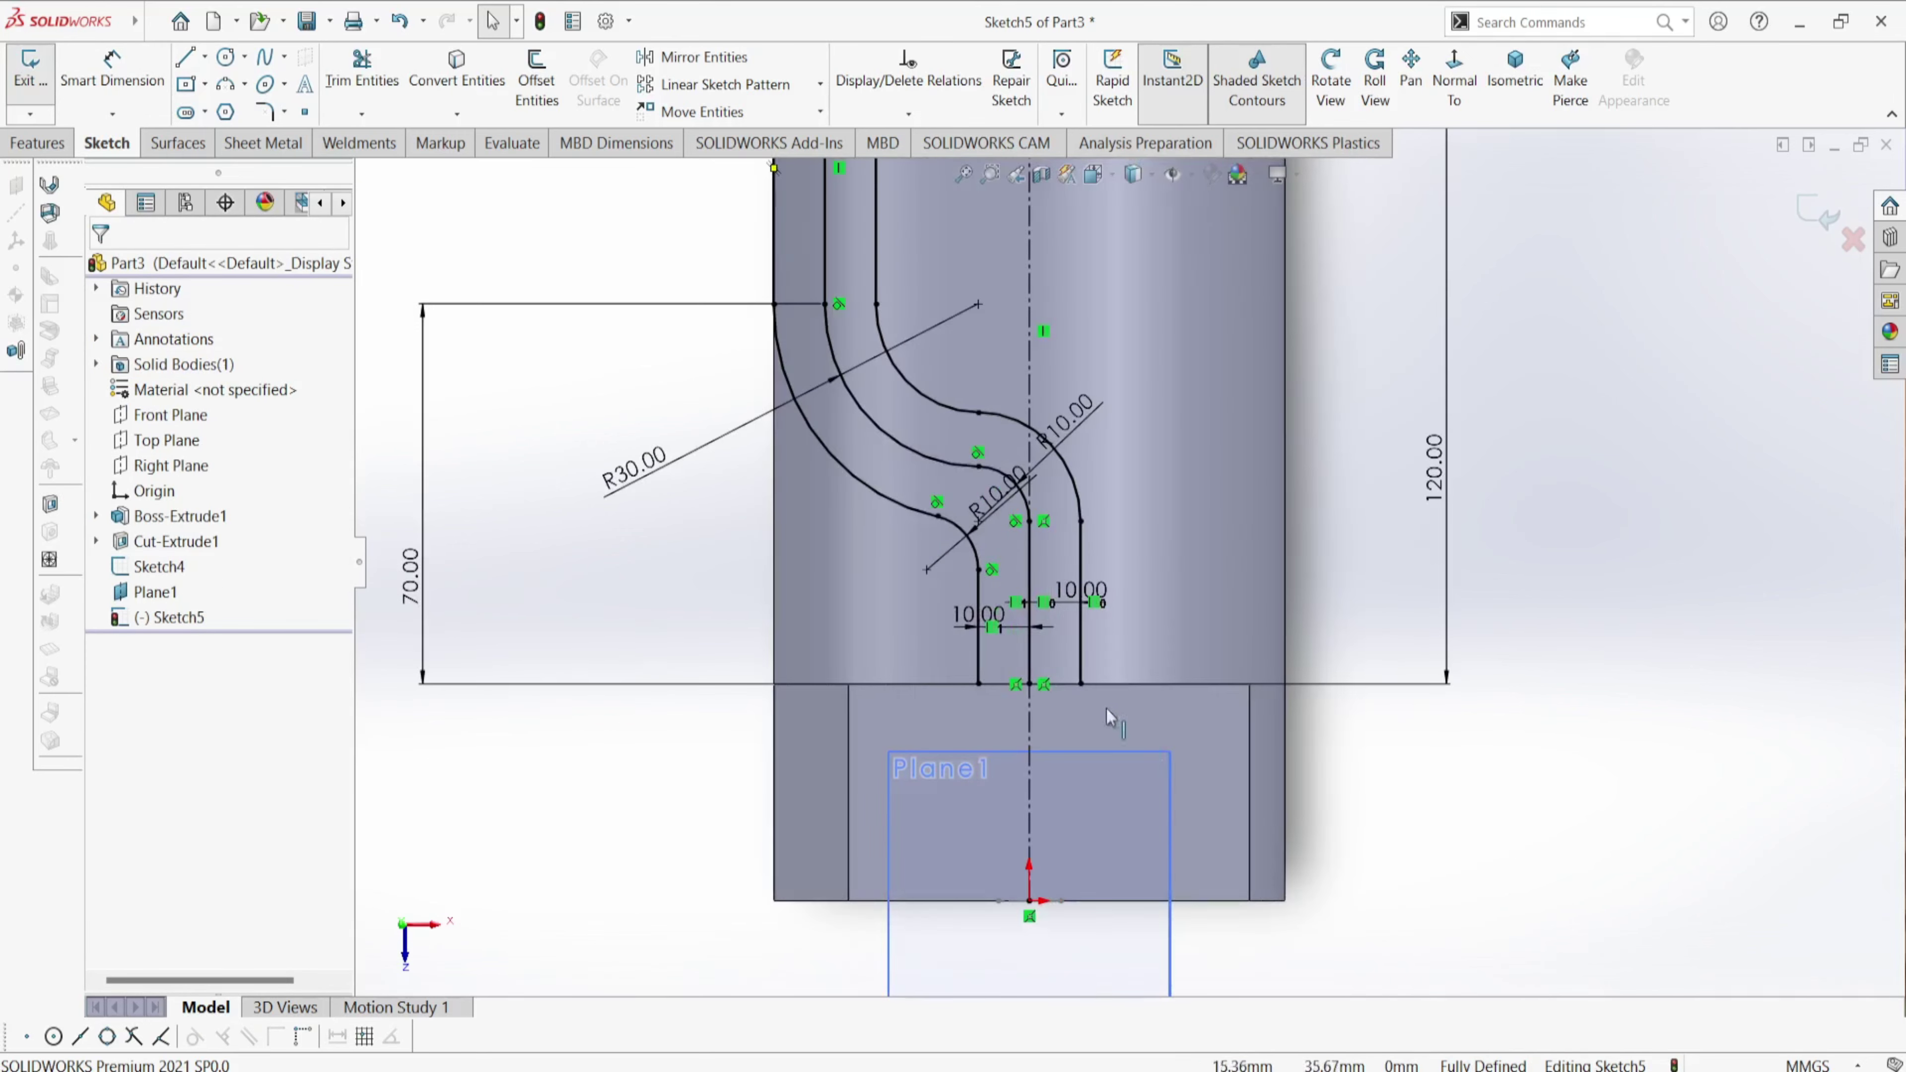
- Close the channel's near end with a 20 mm horizontal line along the cut edge, joining the two outer lines
left_click(182, 58)
scroll(968, 750, "down", 3)
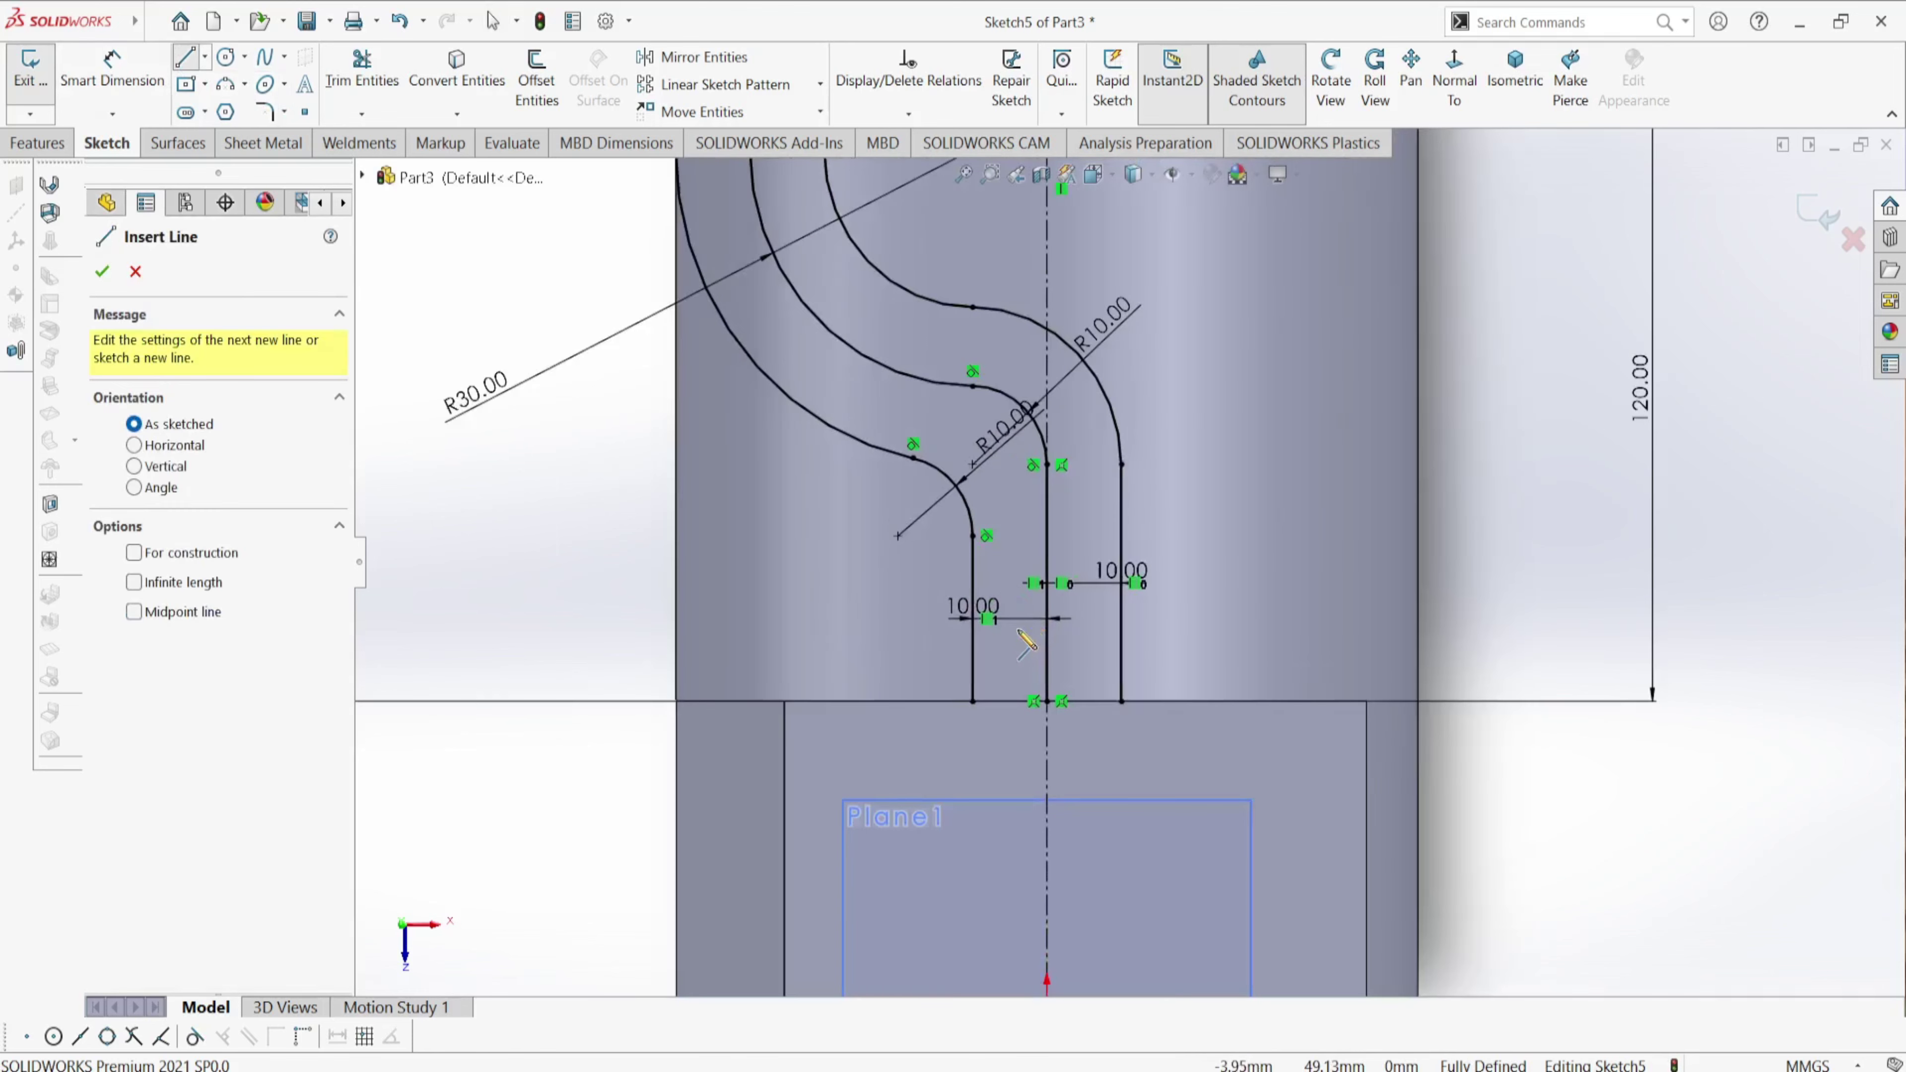
left_click(963, 727)
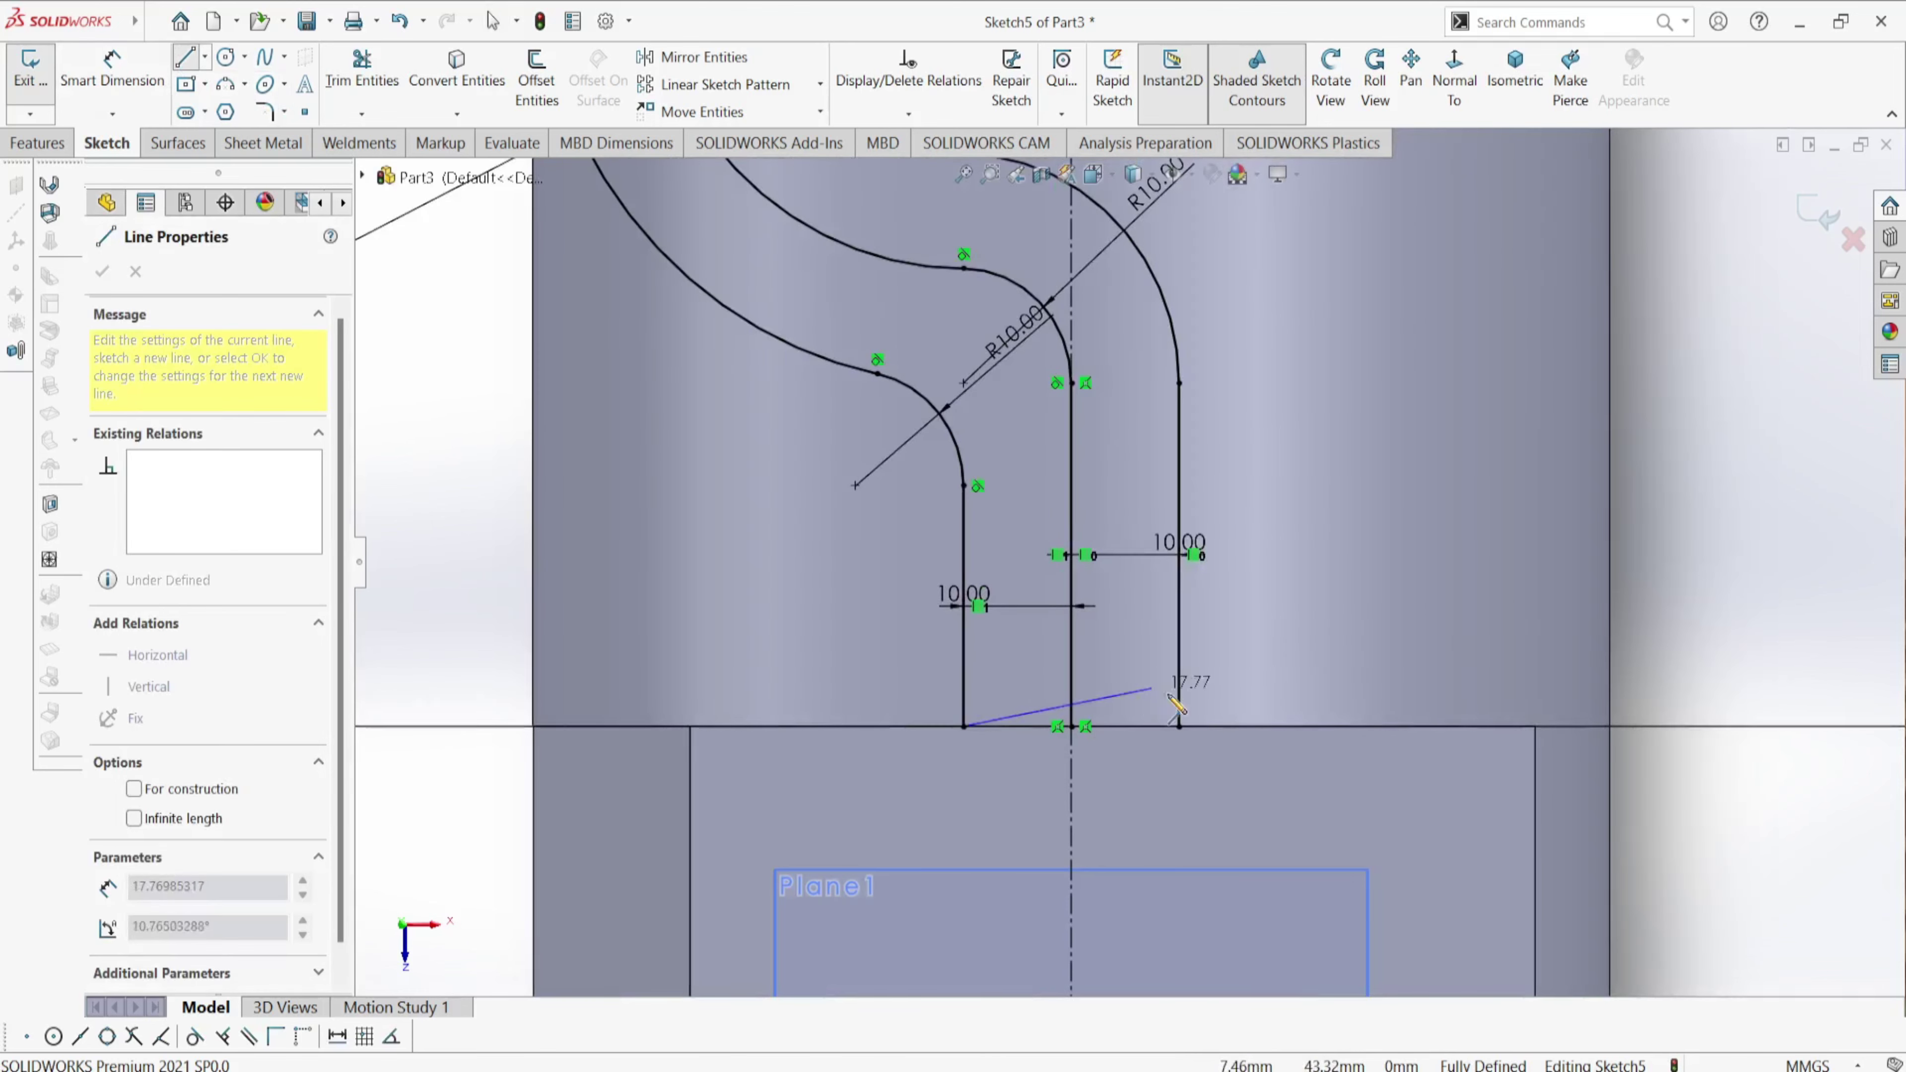
left_click(1179, 727)
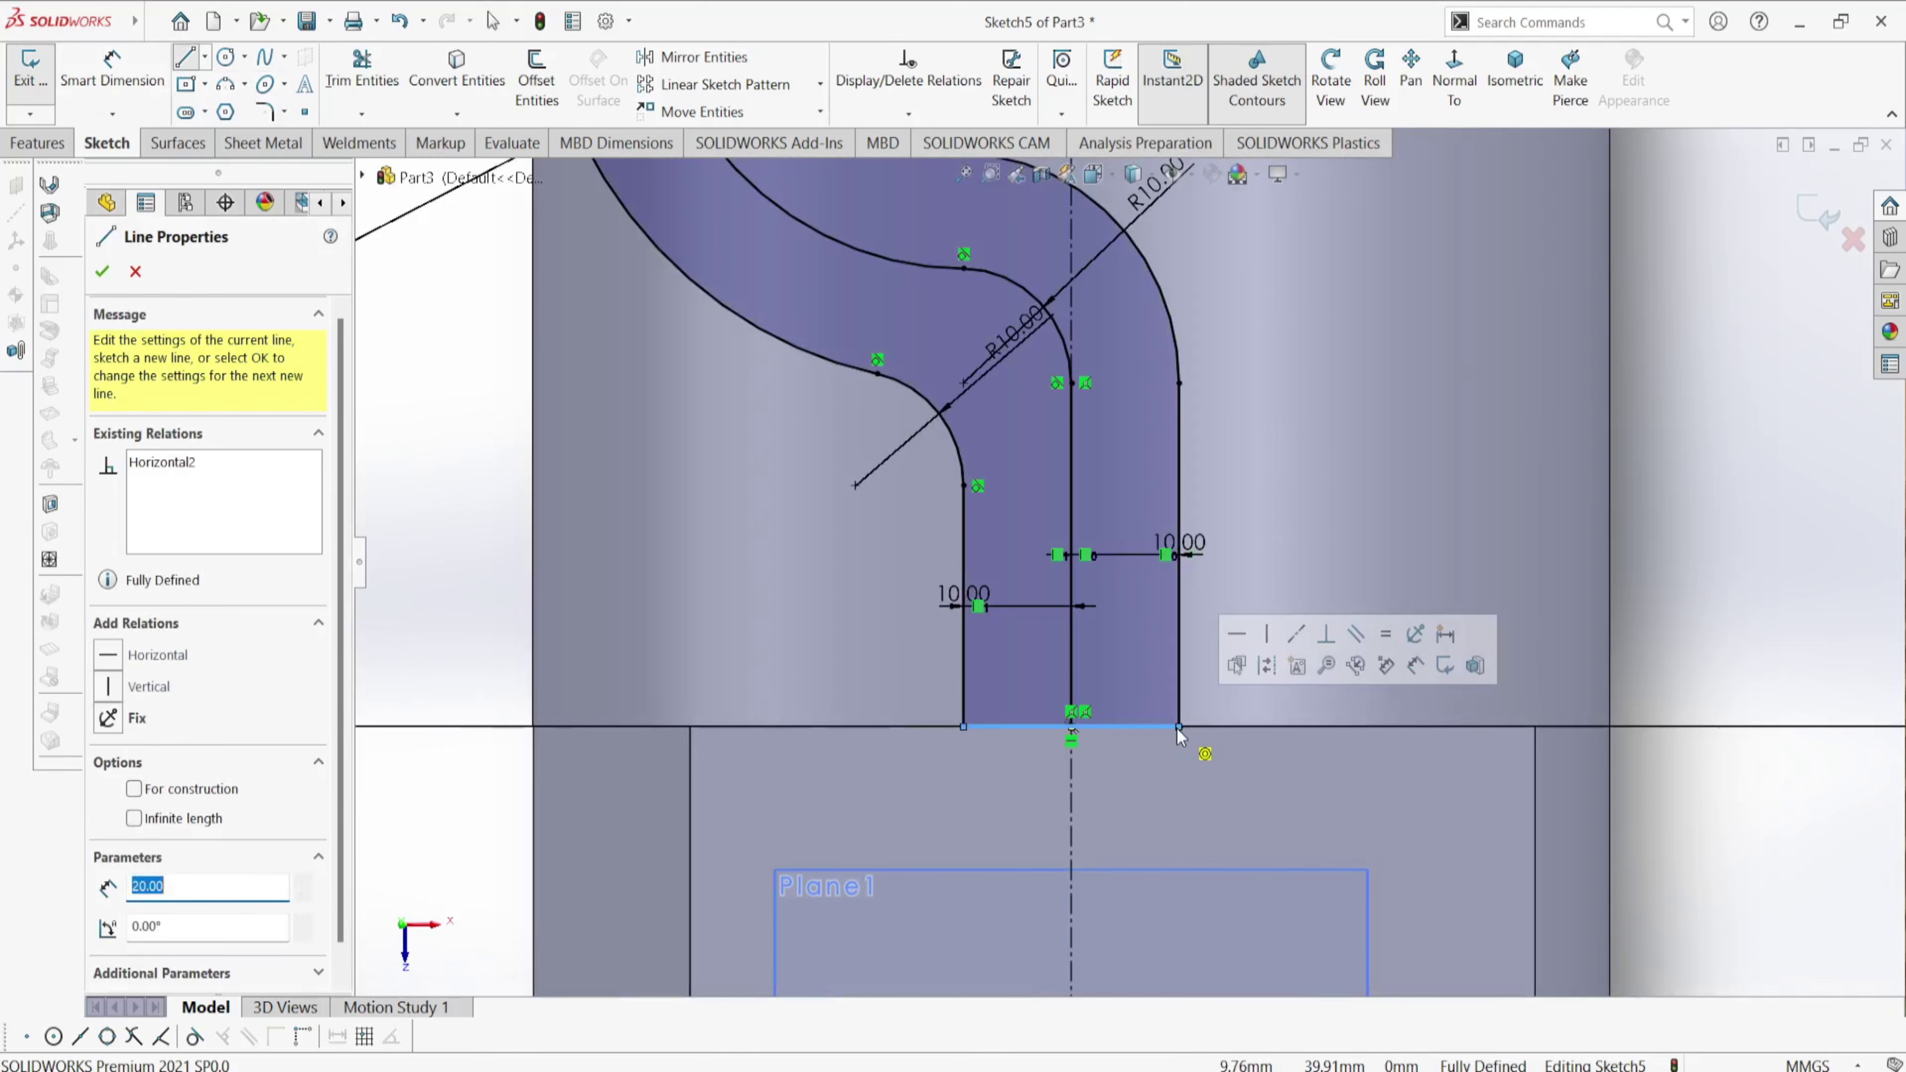
key("Escape")
scroll(1128, 559, "up", 2)
scroll(906, 732, "up", 3)
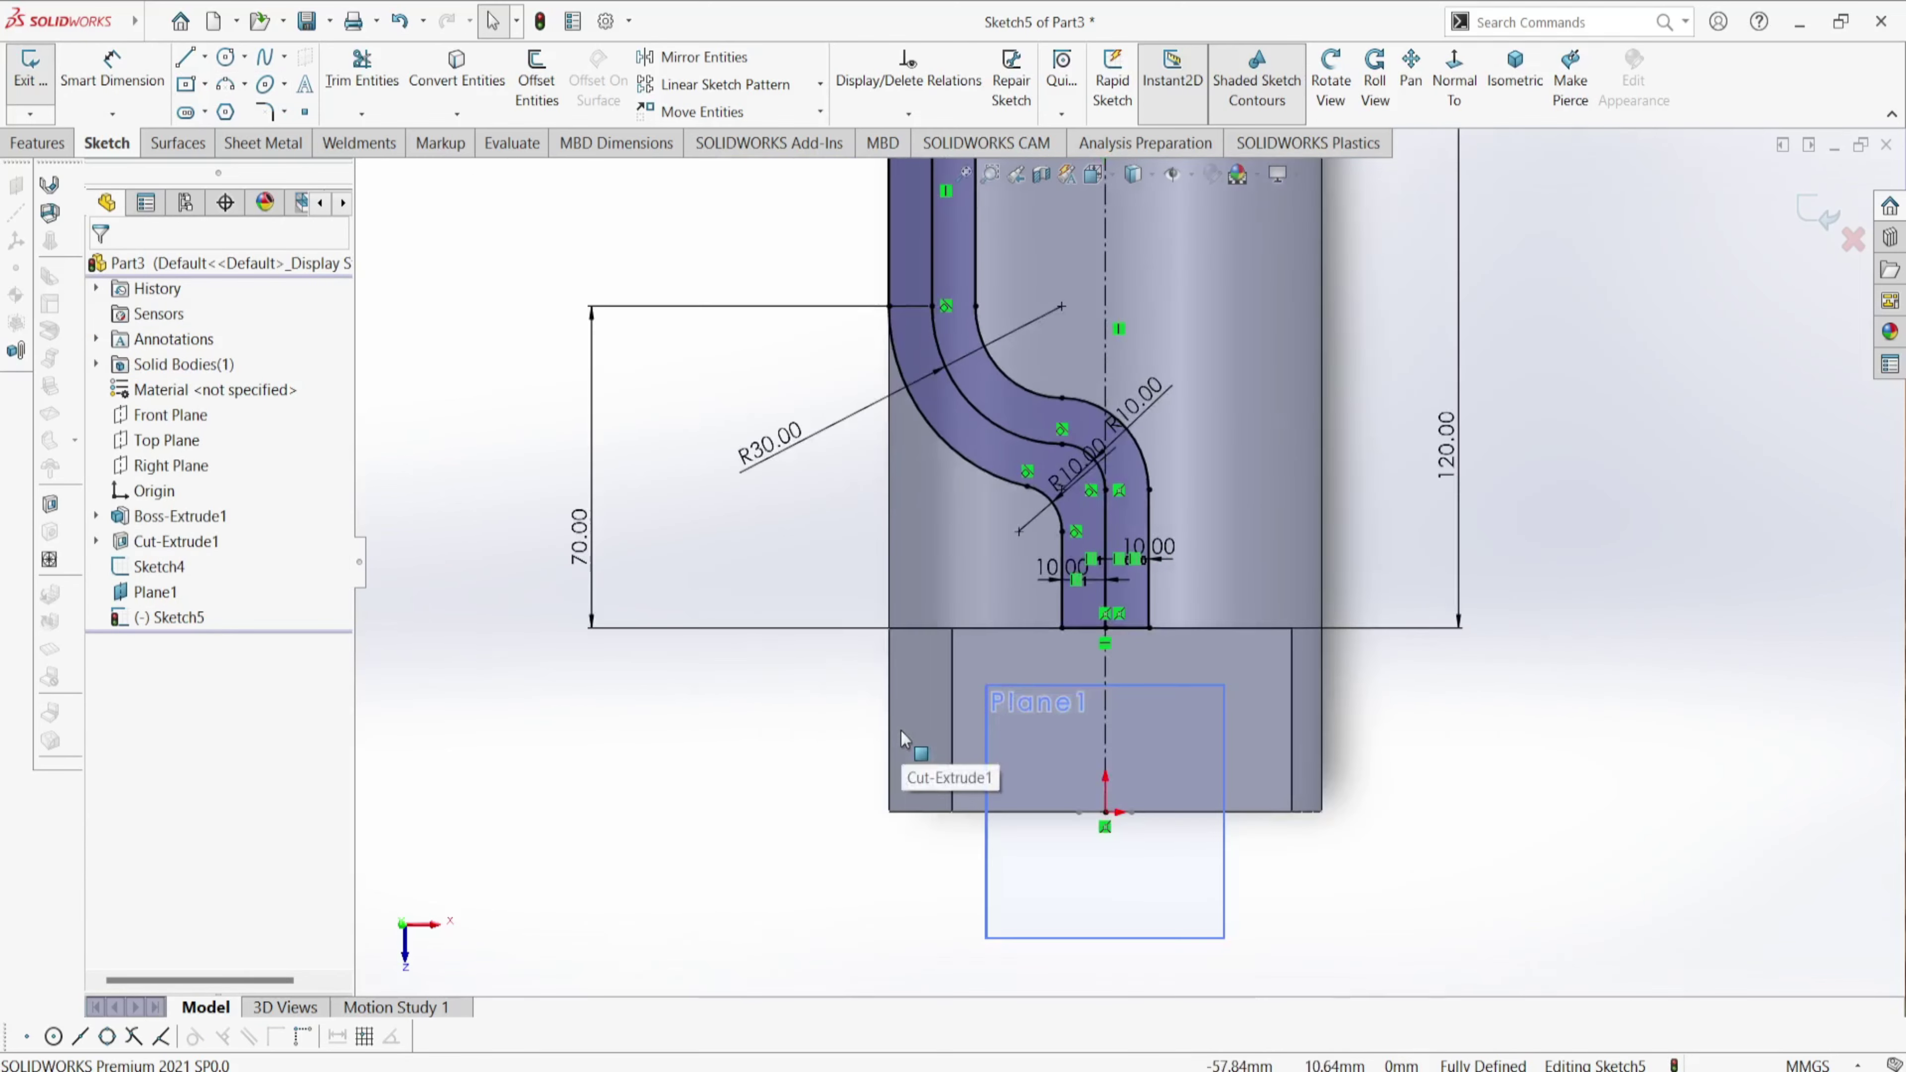
scroll(1145, 450, "down", 1)
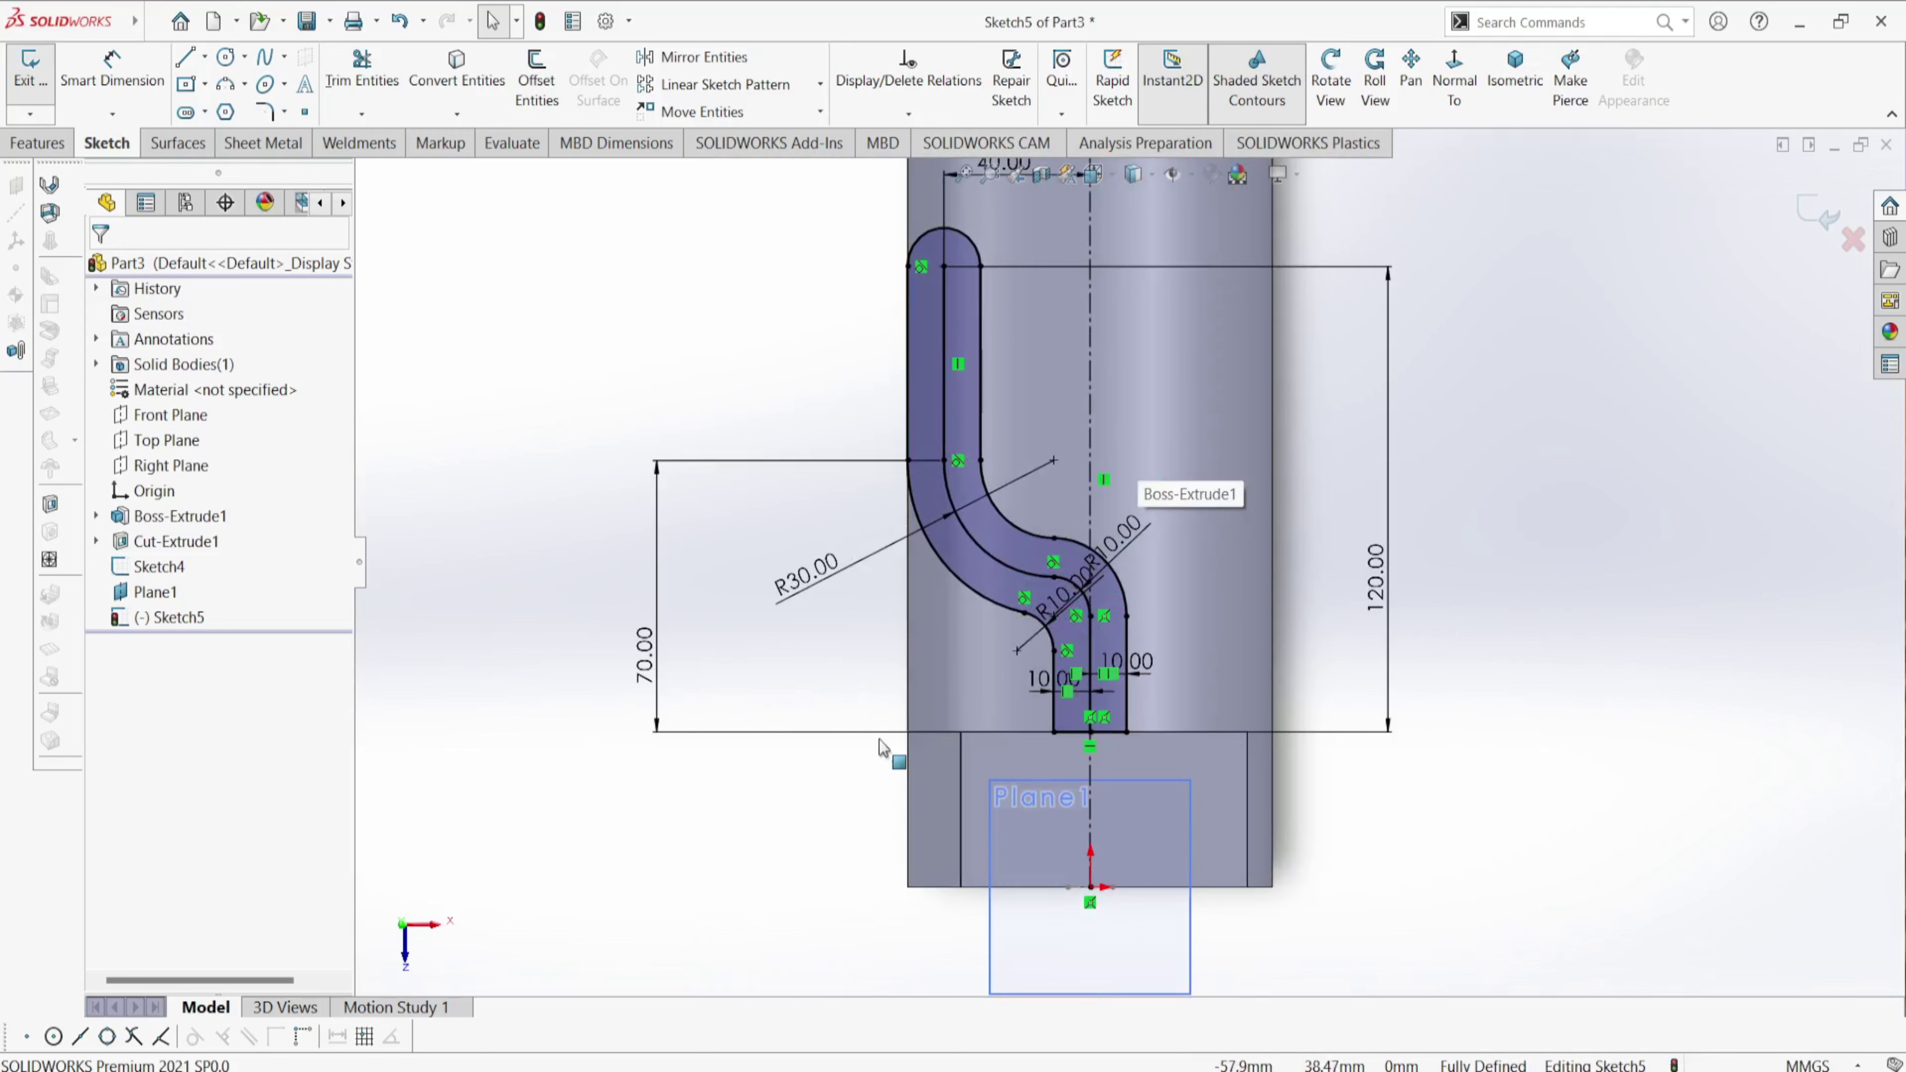
scroll(862, 765, "up", 2)
scroll(1119, 479, "down", 2)
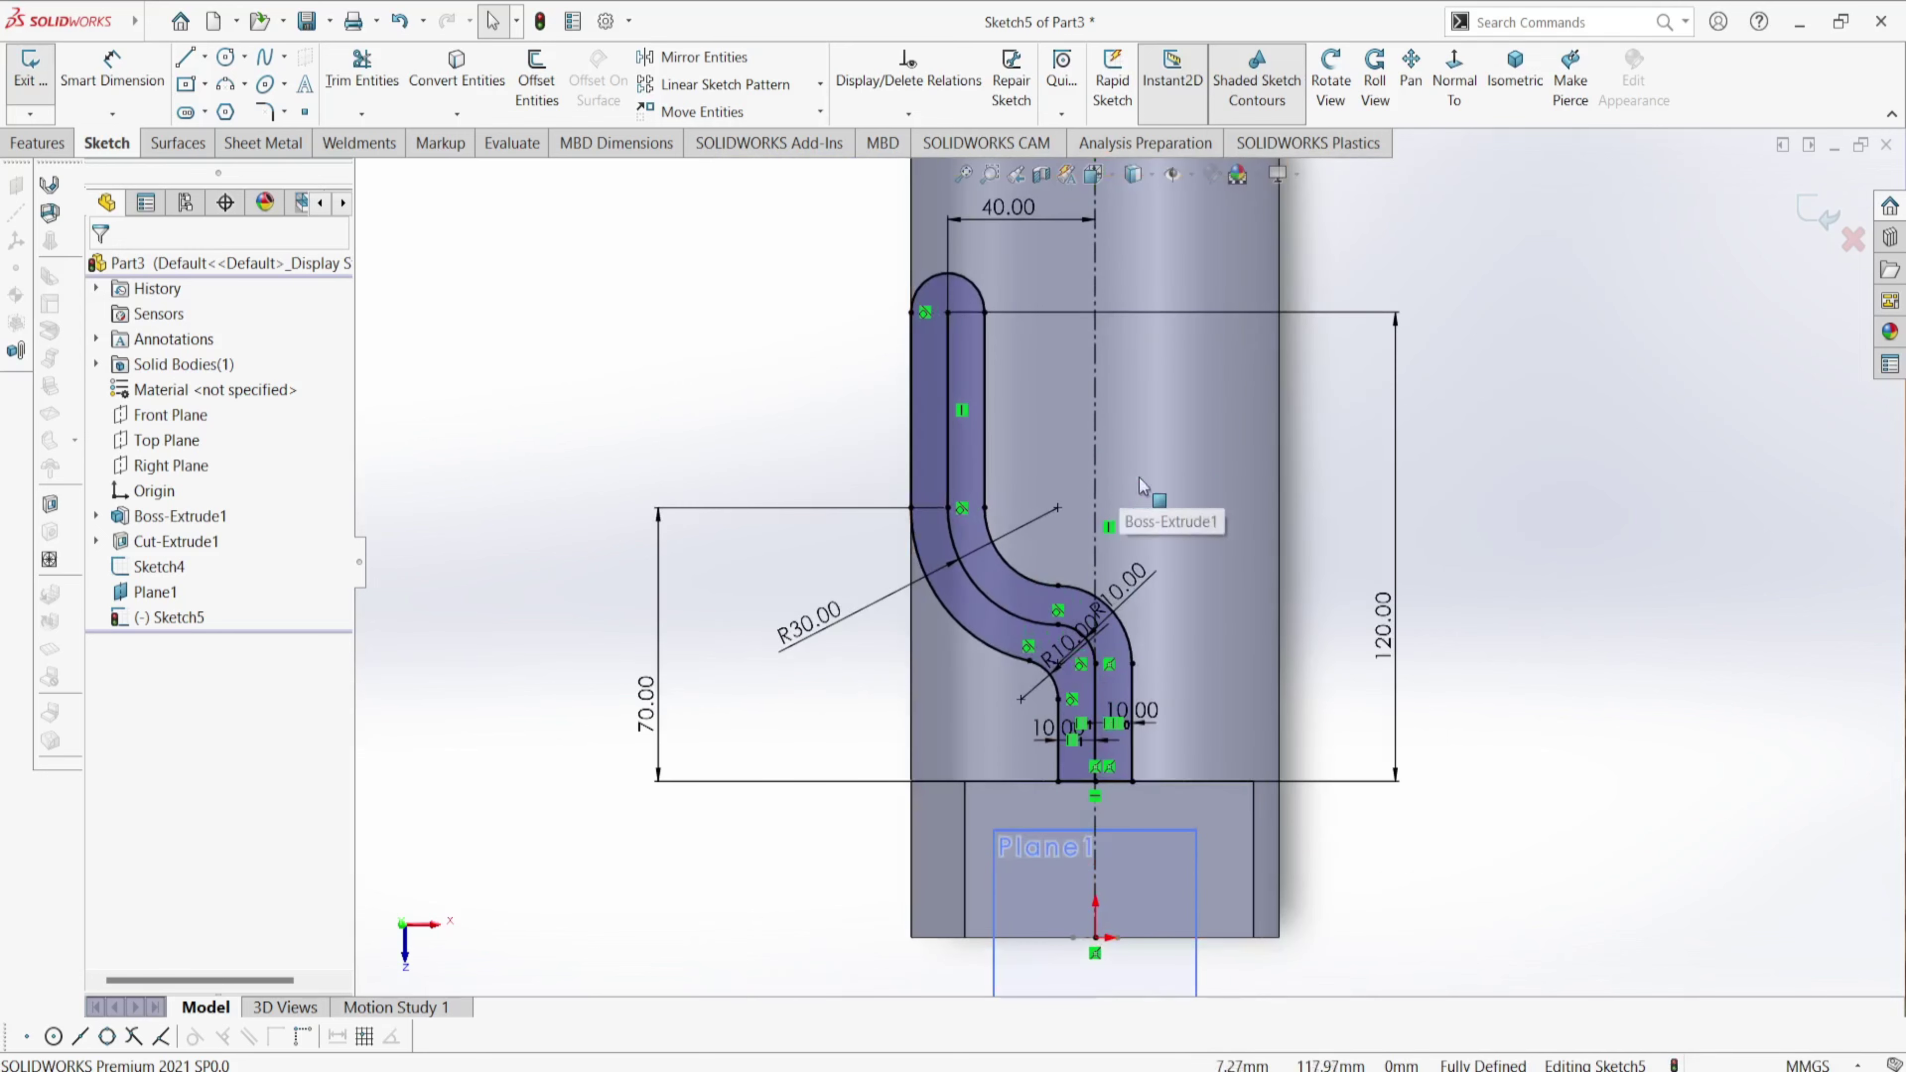
scroll(1099, 474, "down", 1)
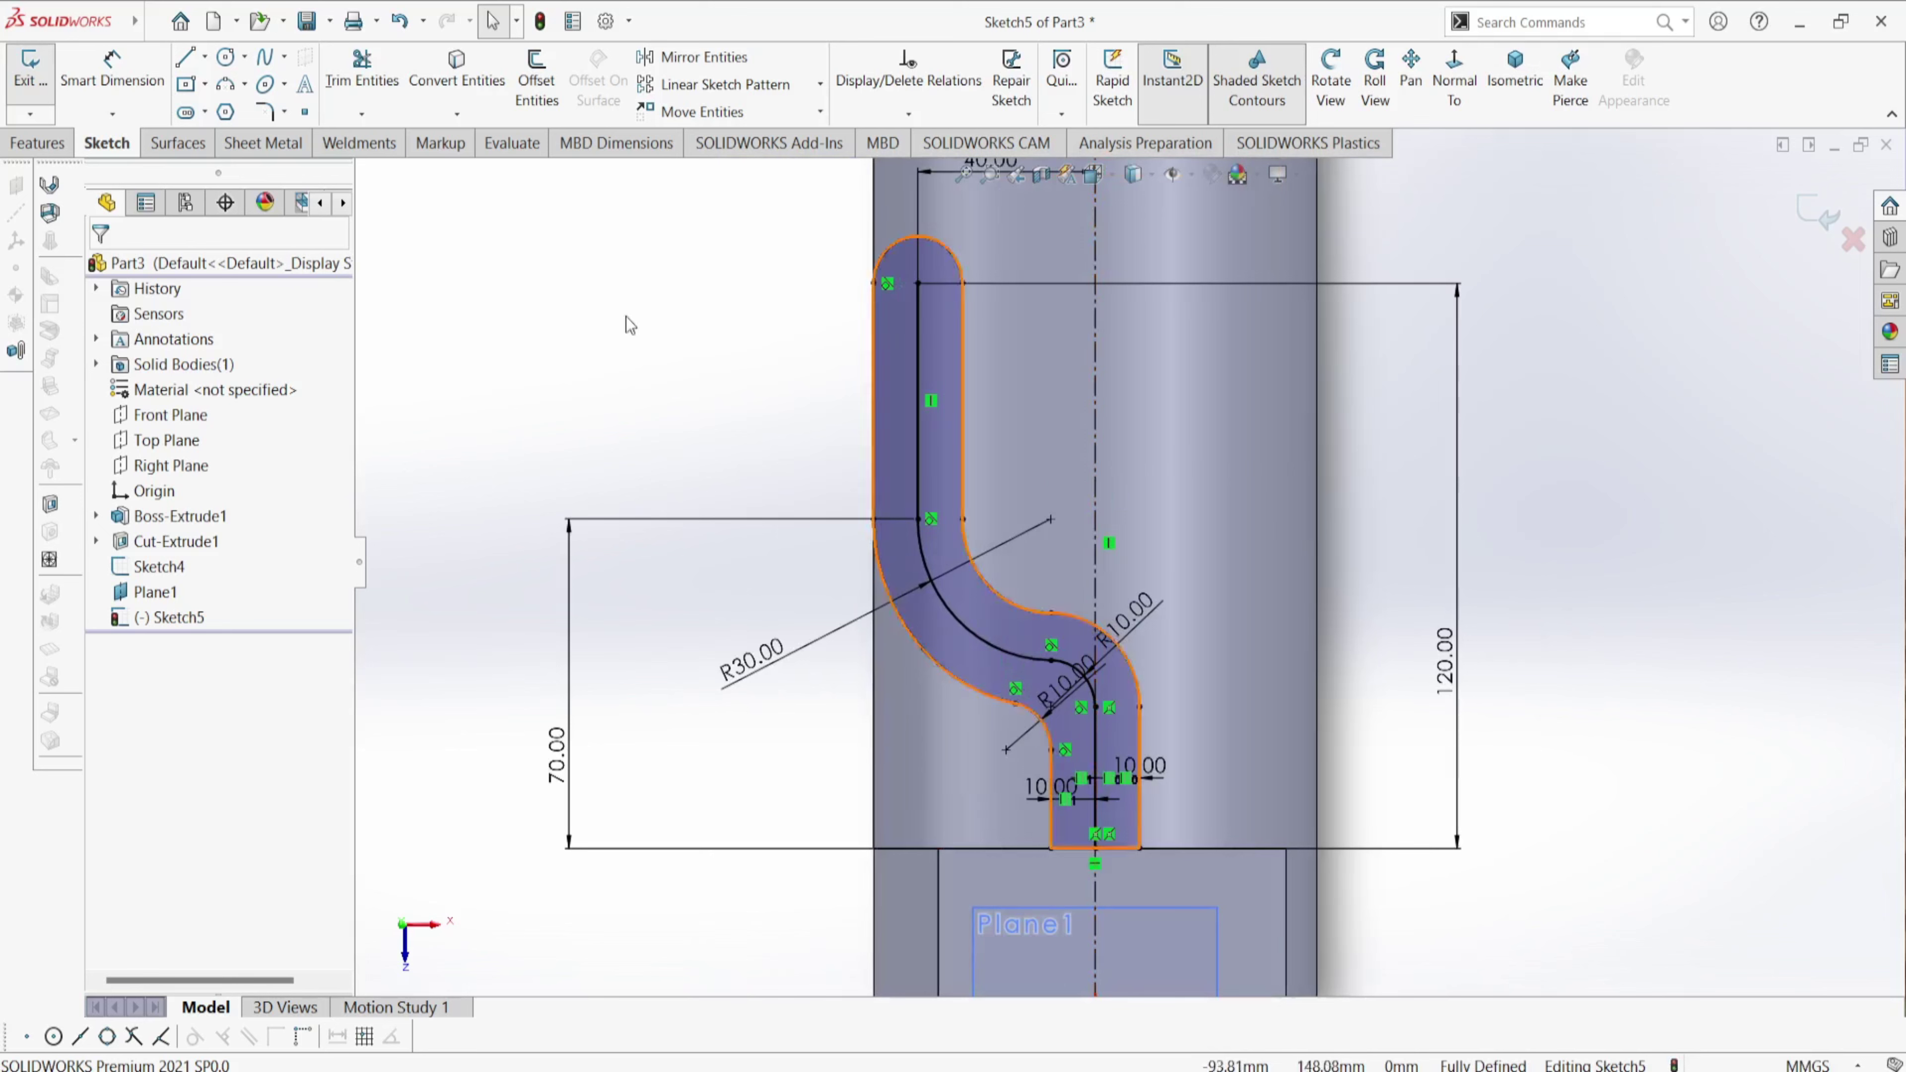
- Trim away the whole middle S-shaped path inside the channel outline and exit the sketch
left_click(362, 75)
scroll(960, 462, "down", 1)
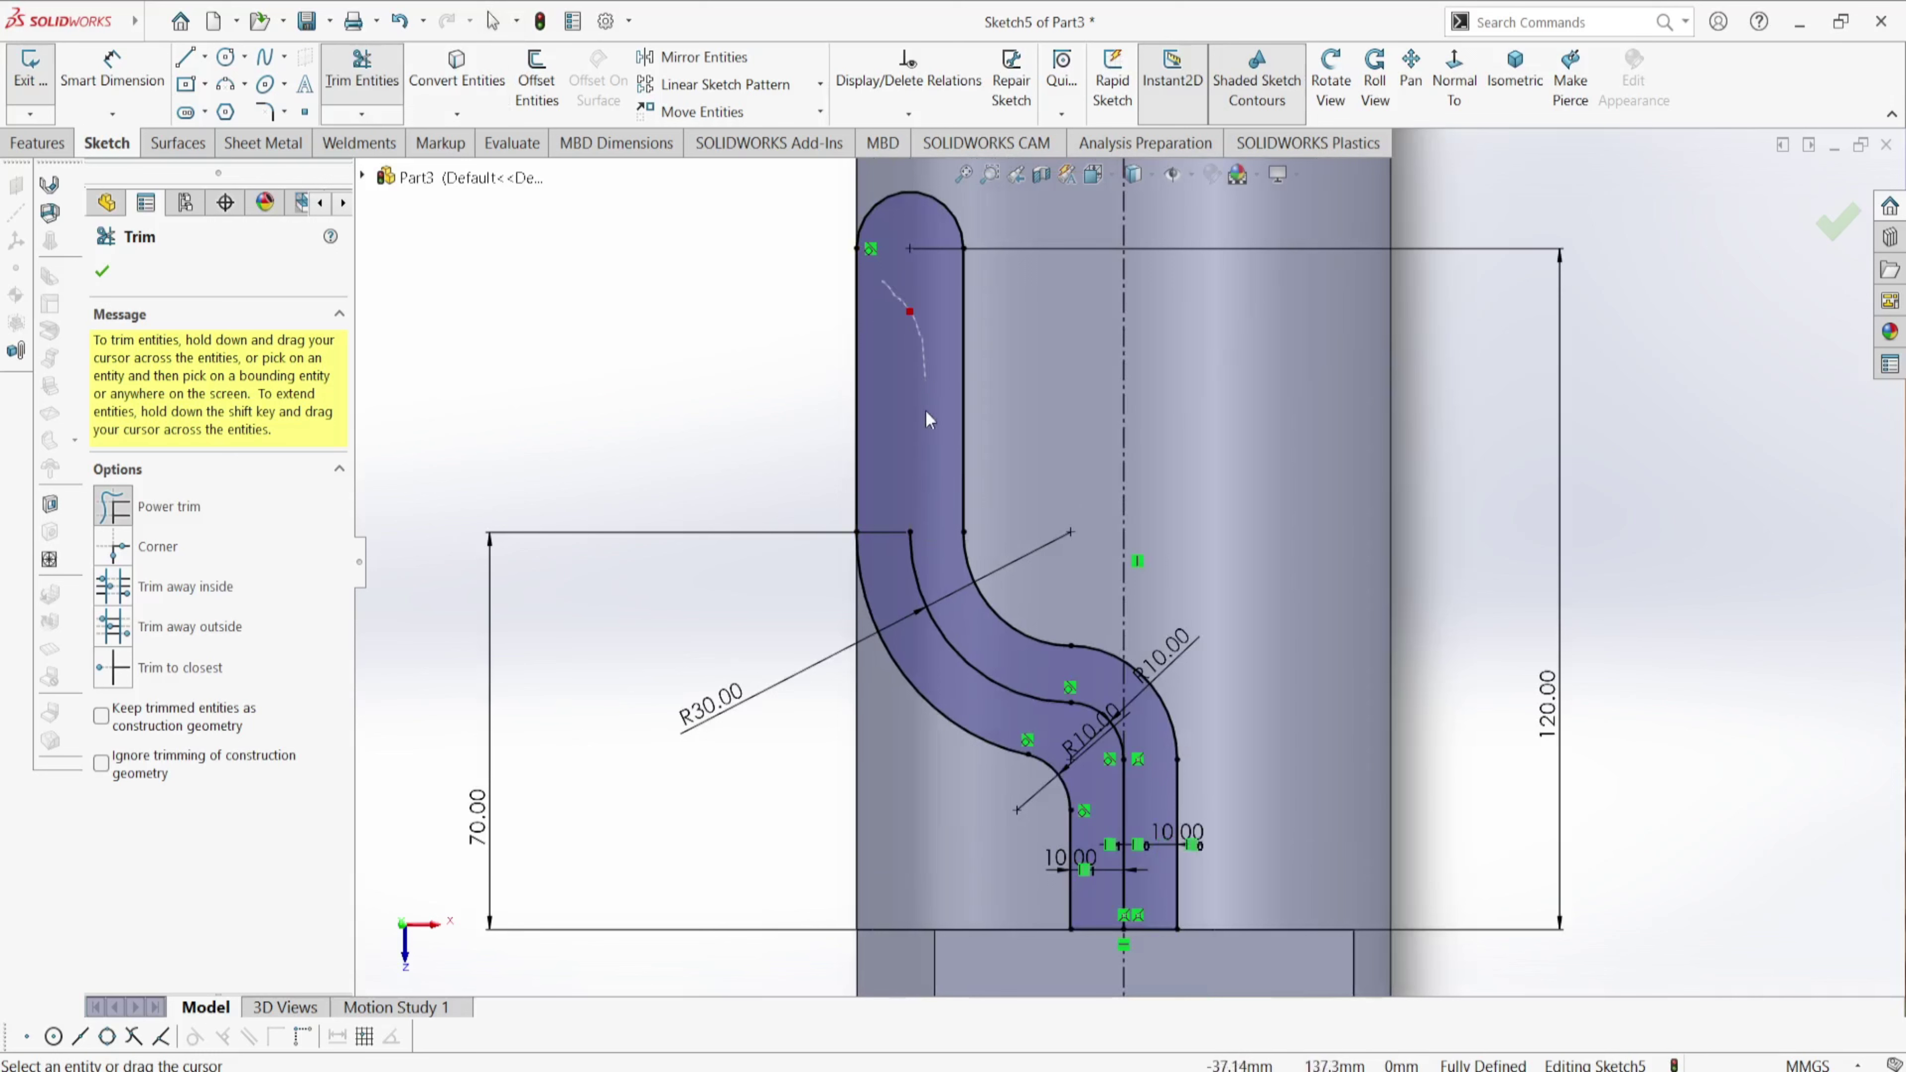
left_click_drag(925, 580, 938, 671)
left_click_drag(1052, 723, 1110, 723)
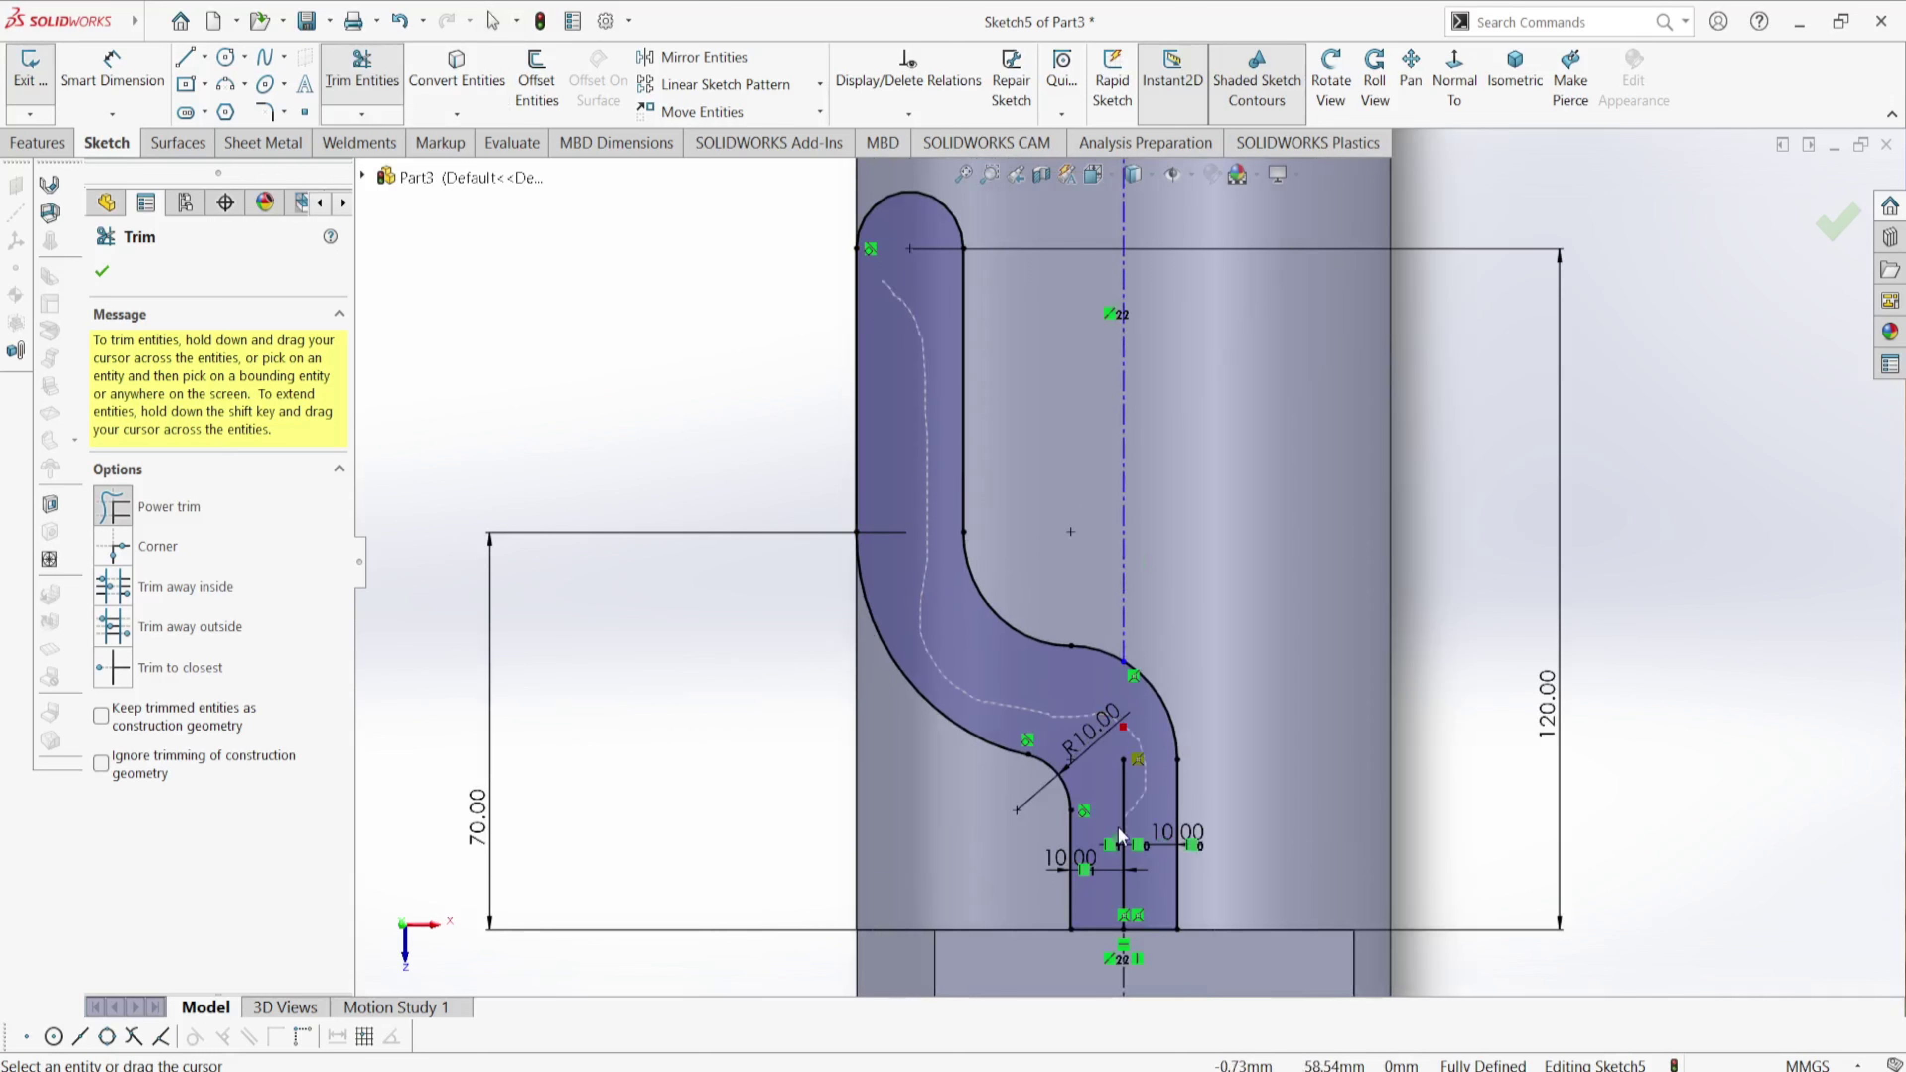
left_click_drag(1104, 852, 1113, 881)
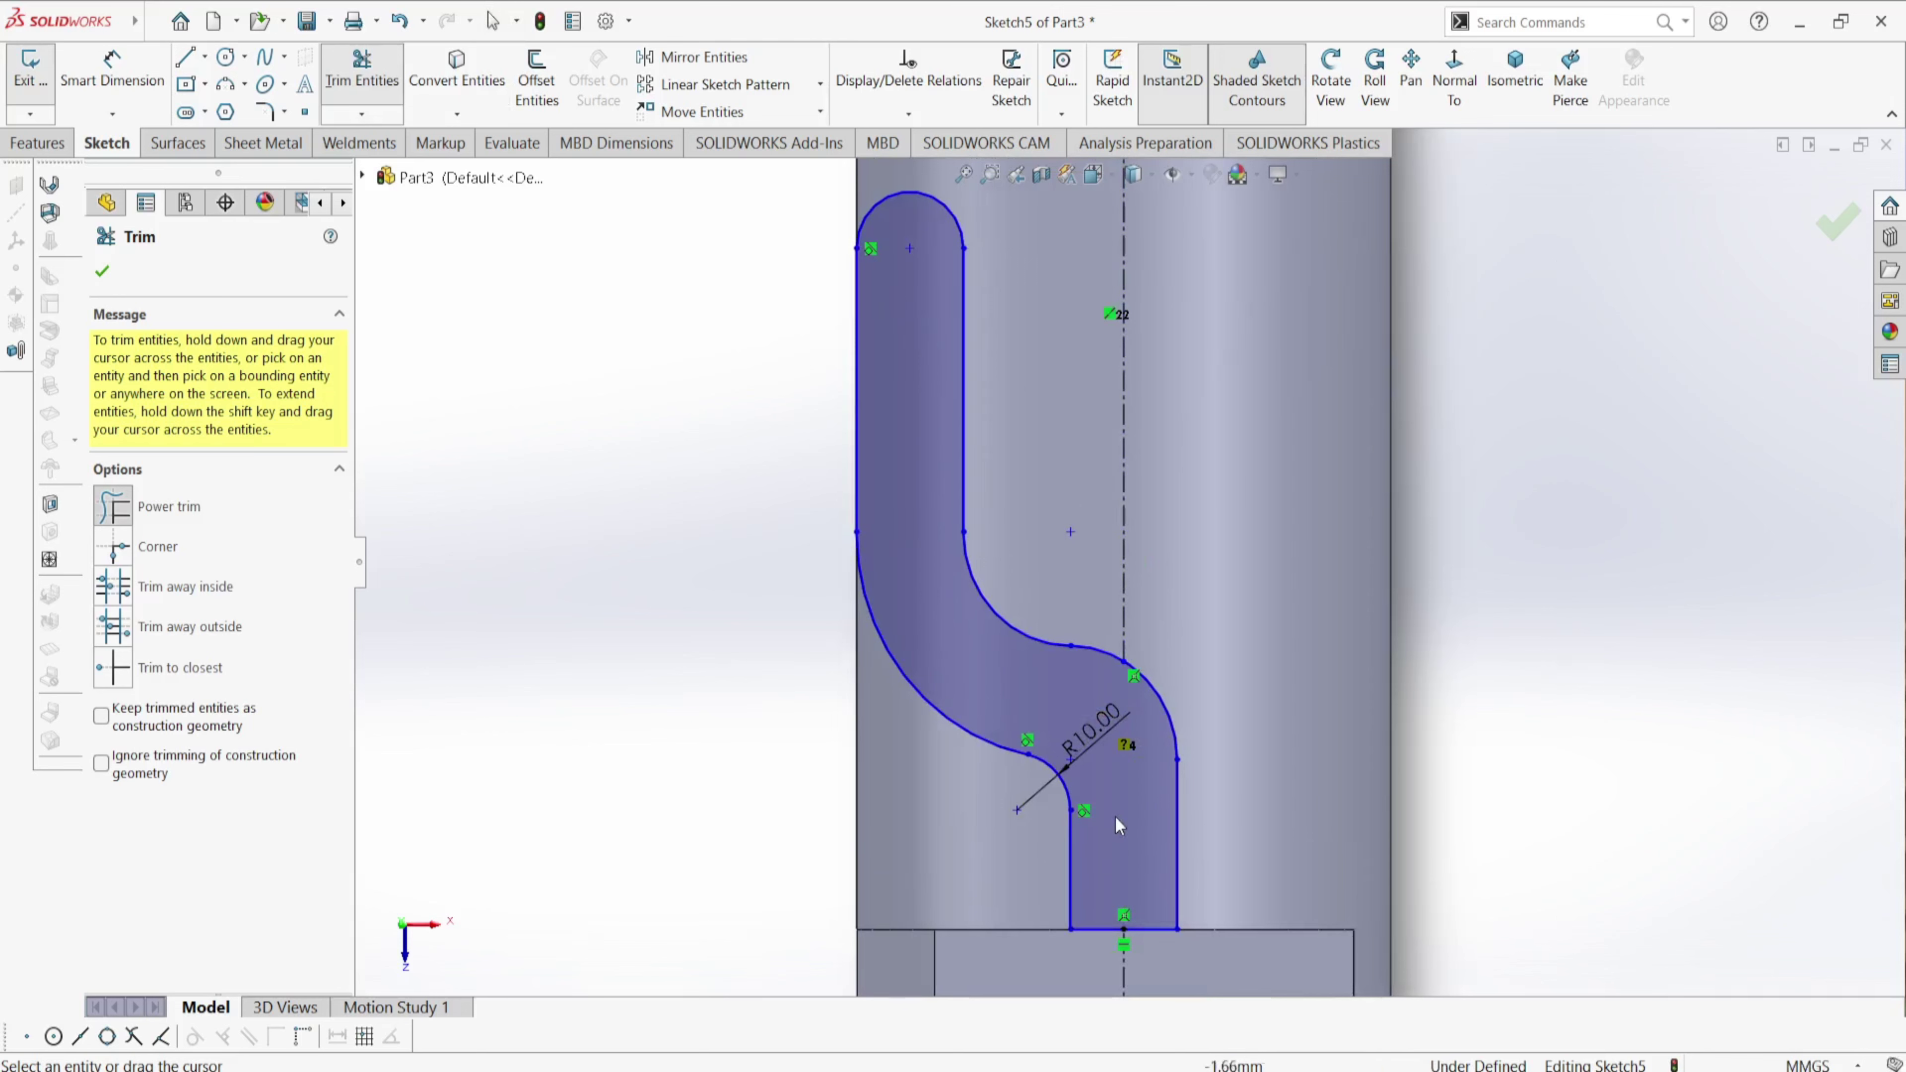
scroll(1103, 818, "up", 2)
scroll(811, 671, "up", 5)
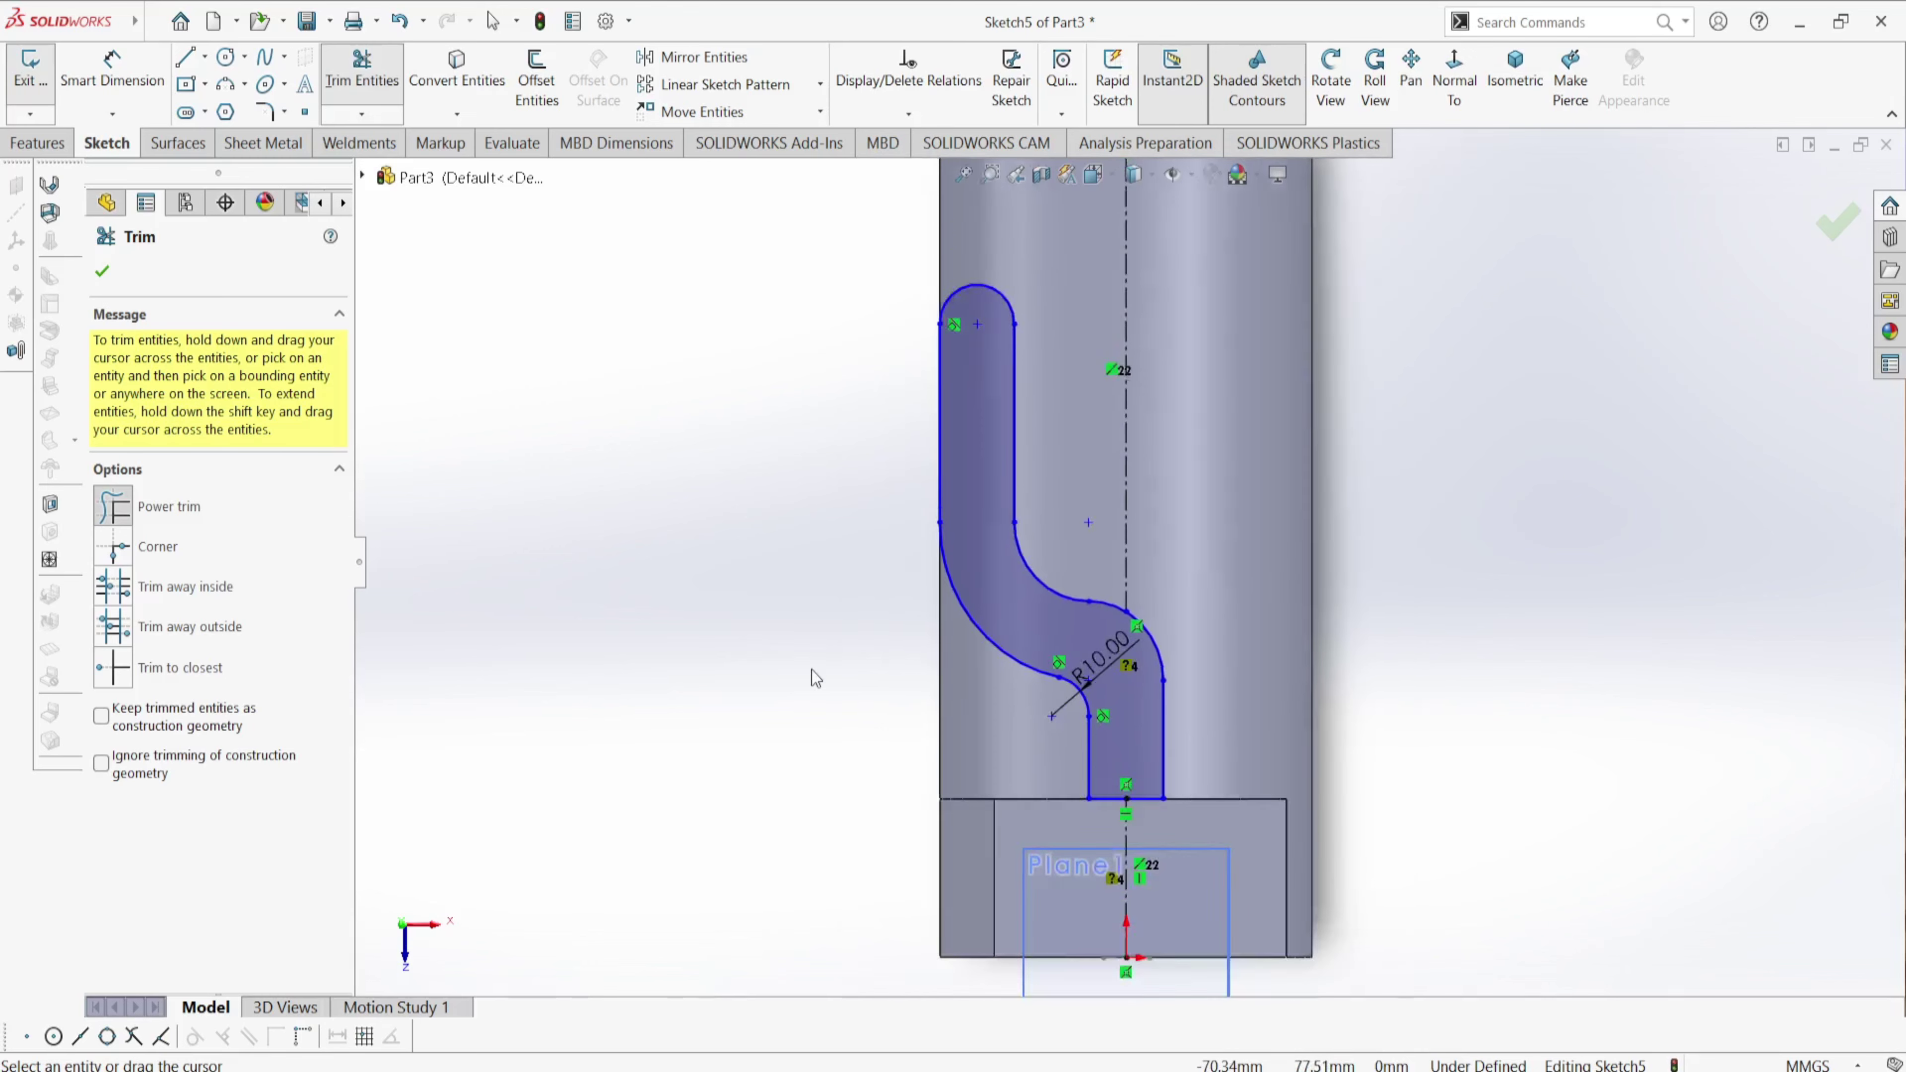
scroll(821, 673, "down", 2)
scroll(666, 785, "up", 4)
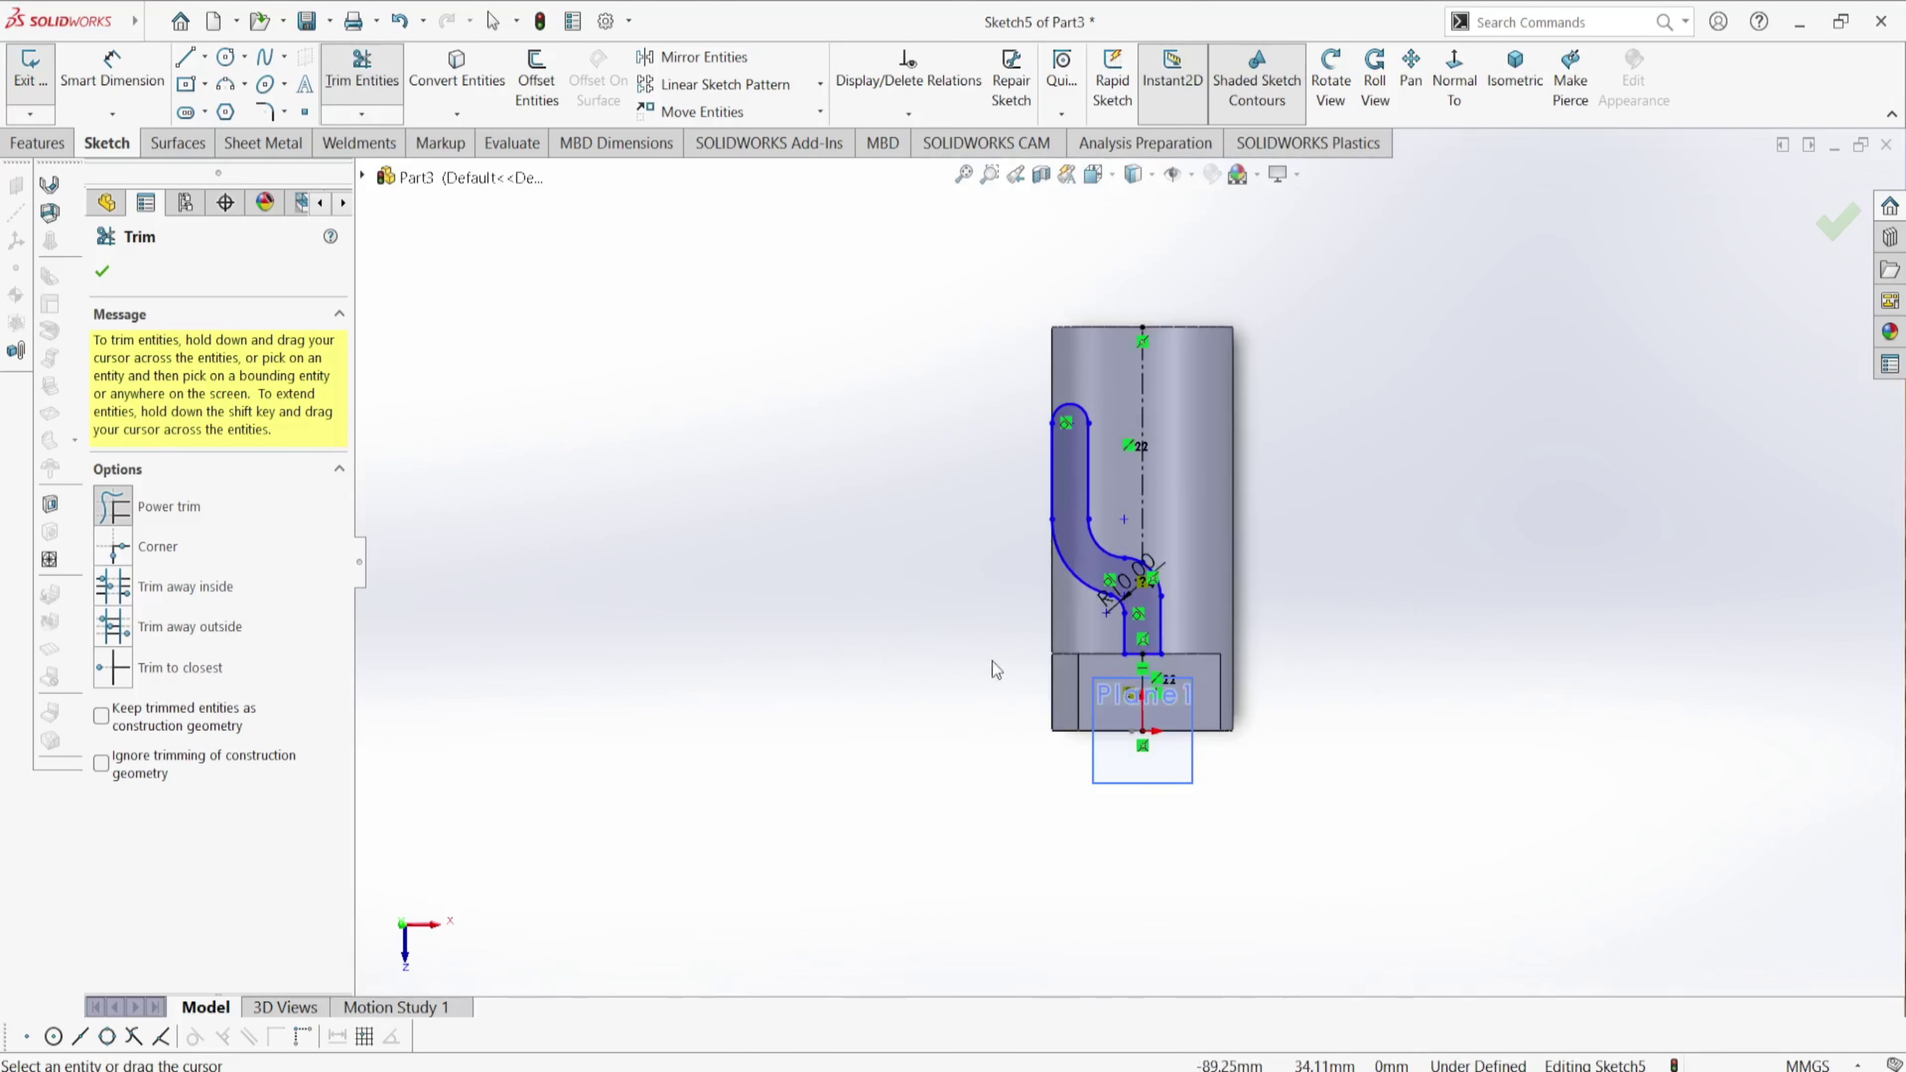
key("Escape")
key("ctrl+b")
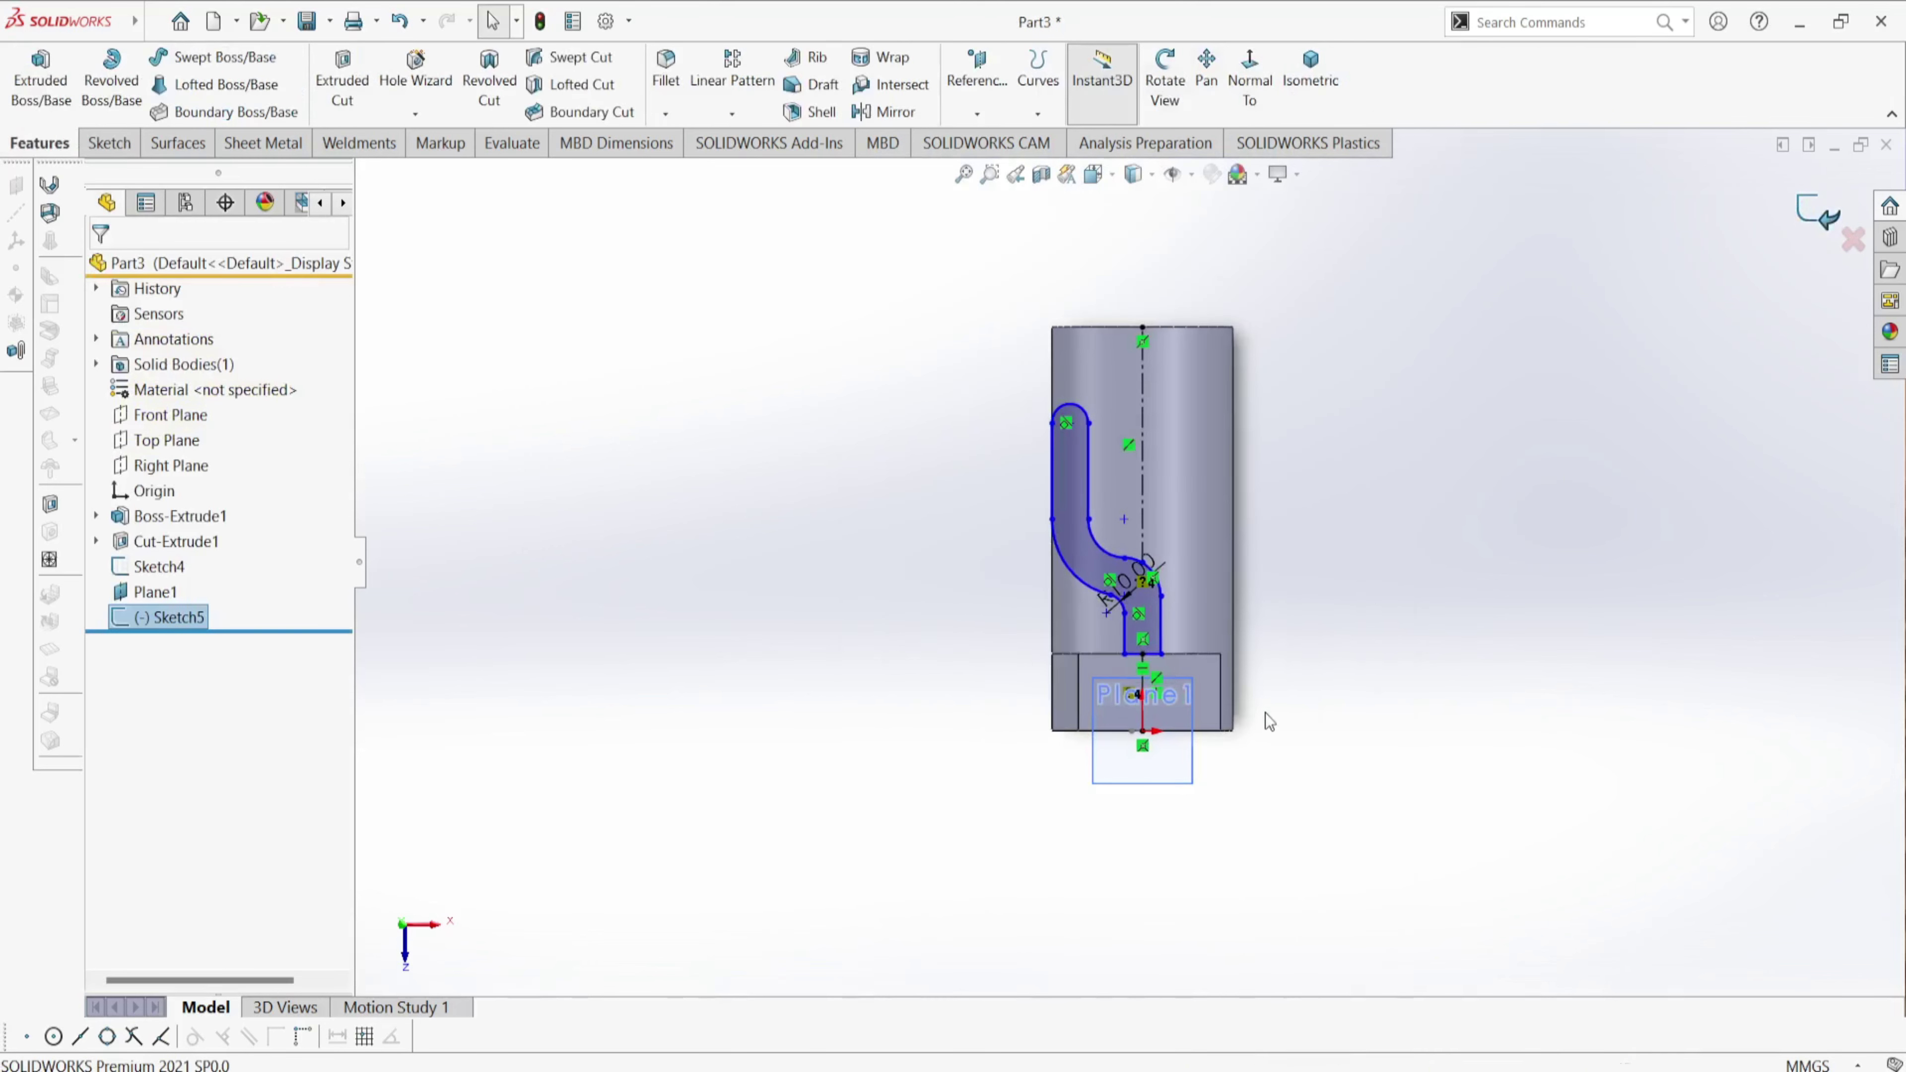
- Start a Wrap of the channel sketch onto the cylinder's curved face, keeping the direction unreversed
scroll(1024, 806, "up", 3)
middle_click_drag(1020, 814, 913, 515)
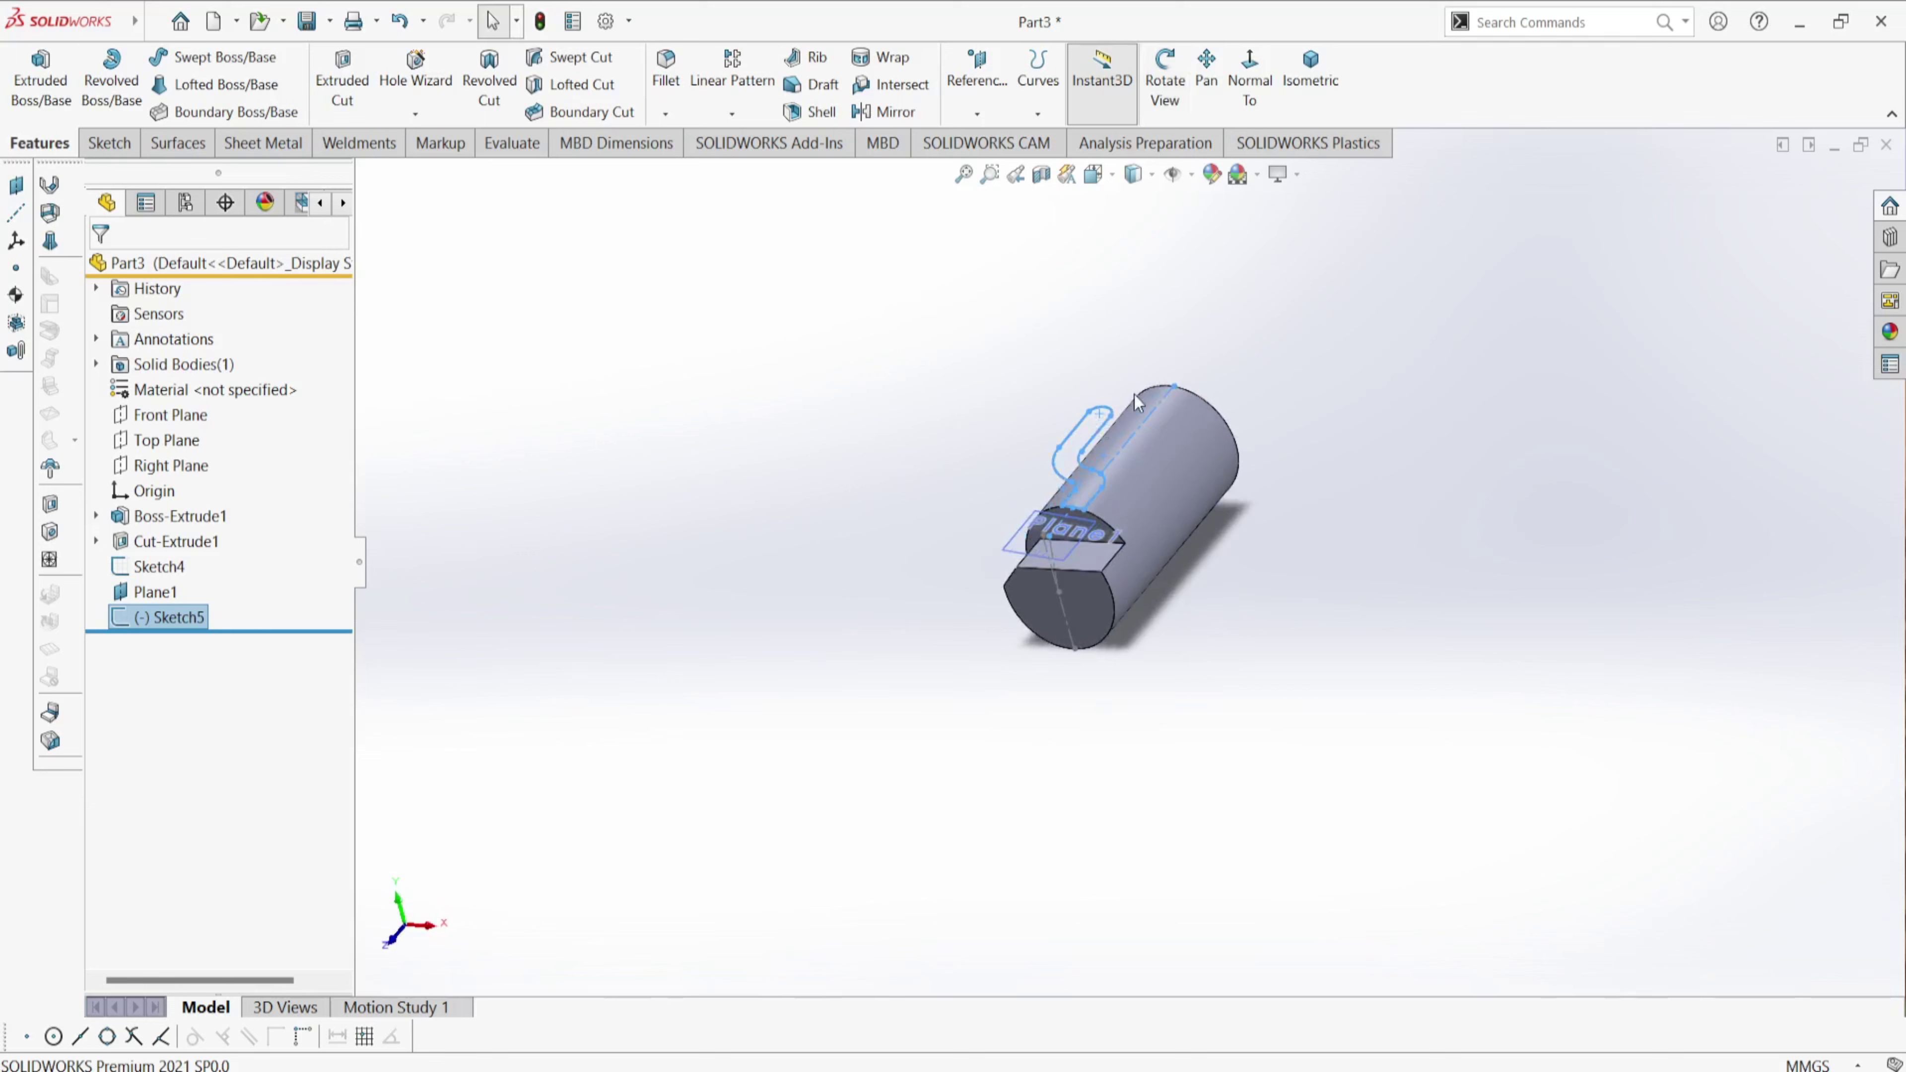
scroll(1184, 475, "down", 3)
middle_click_drag(1184, 475, 1163, 617)
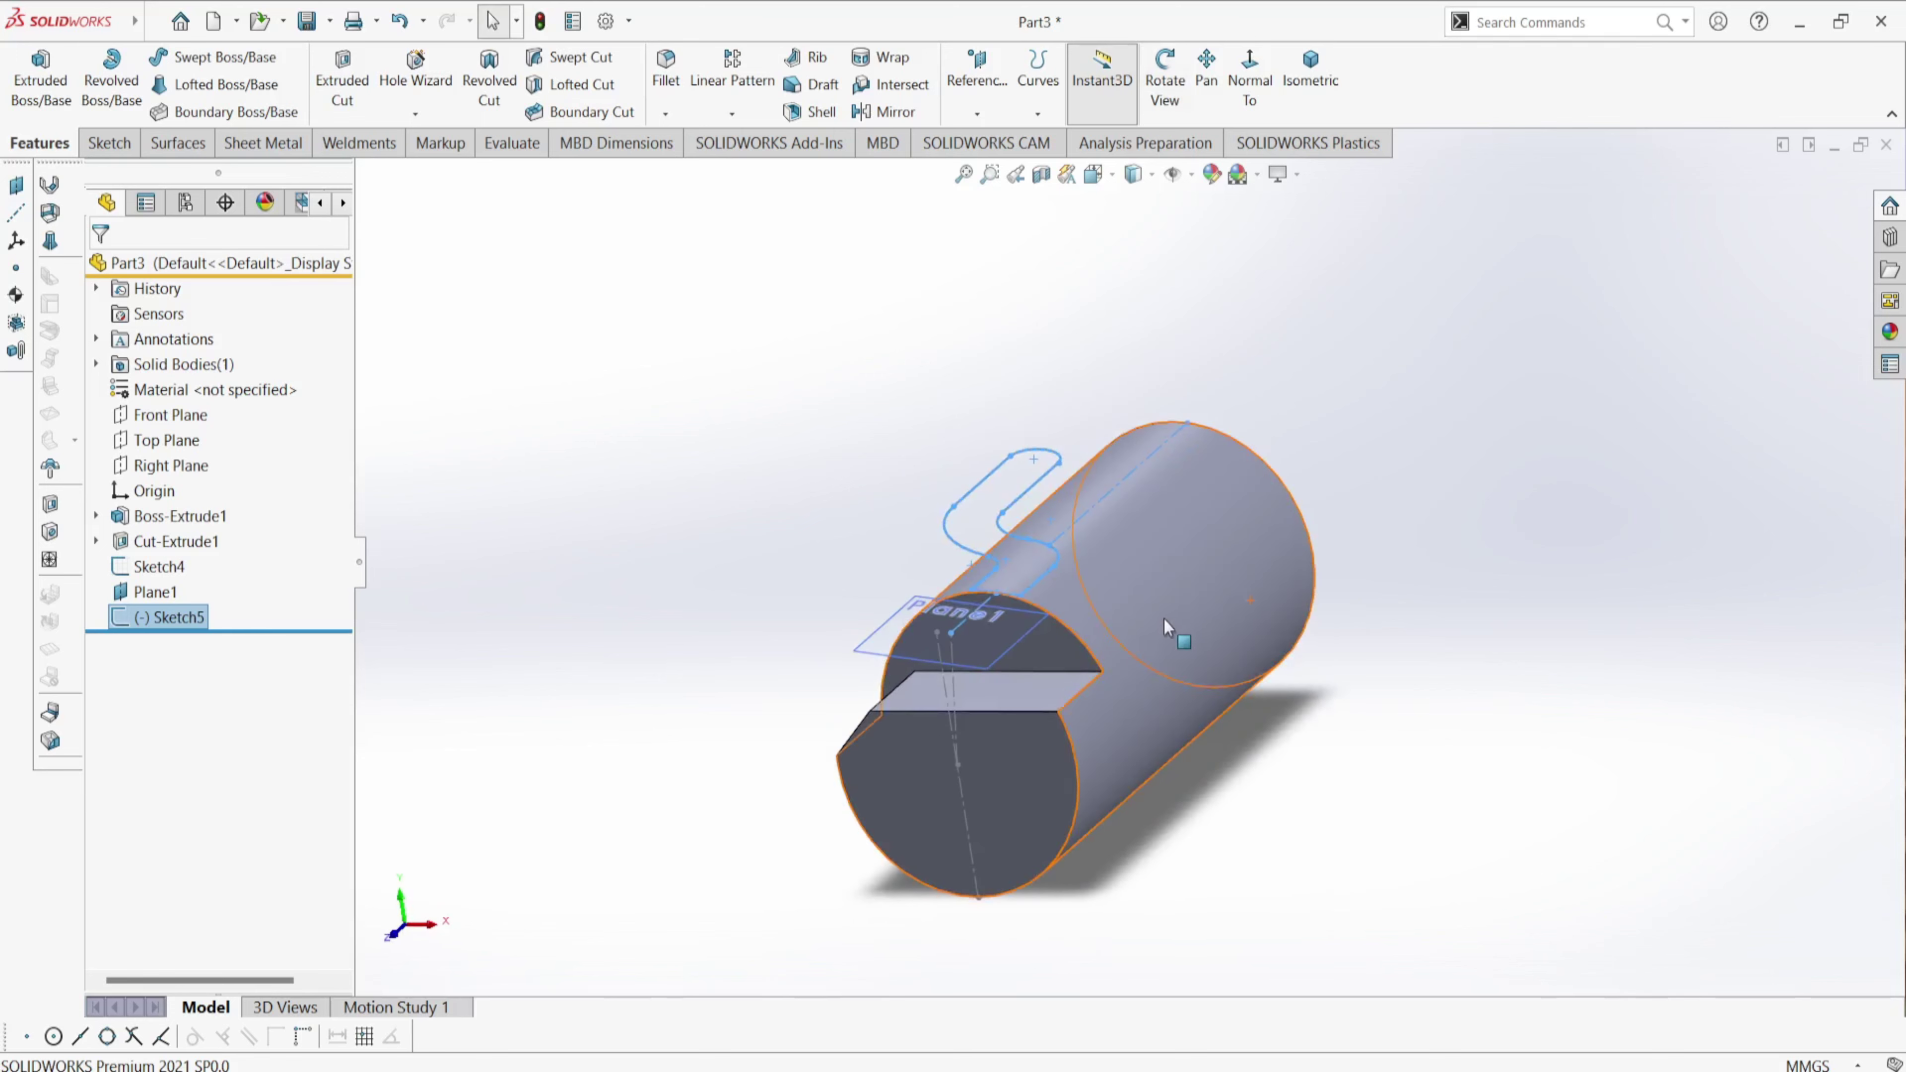
left_click(893, 65)
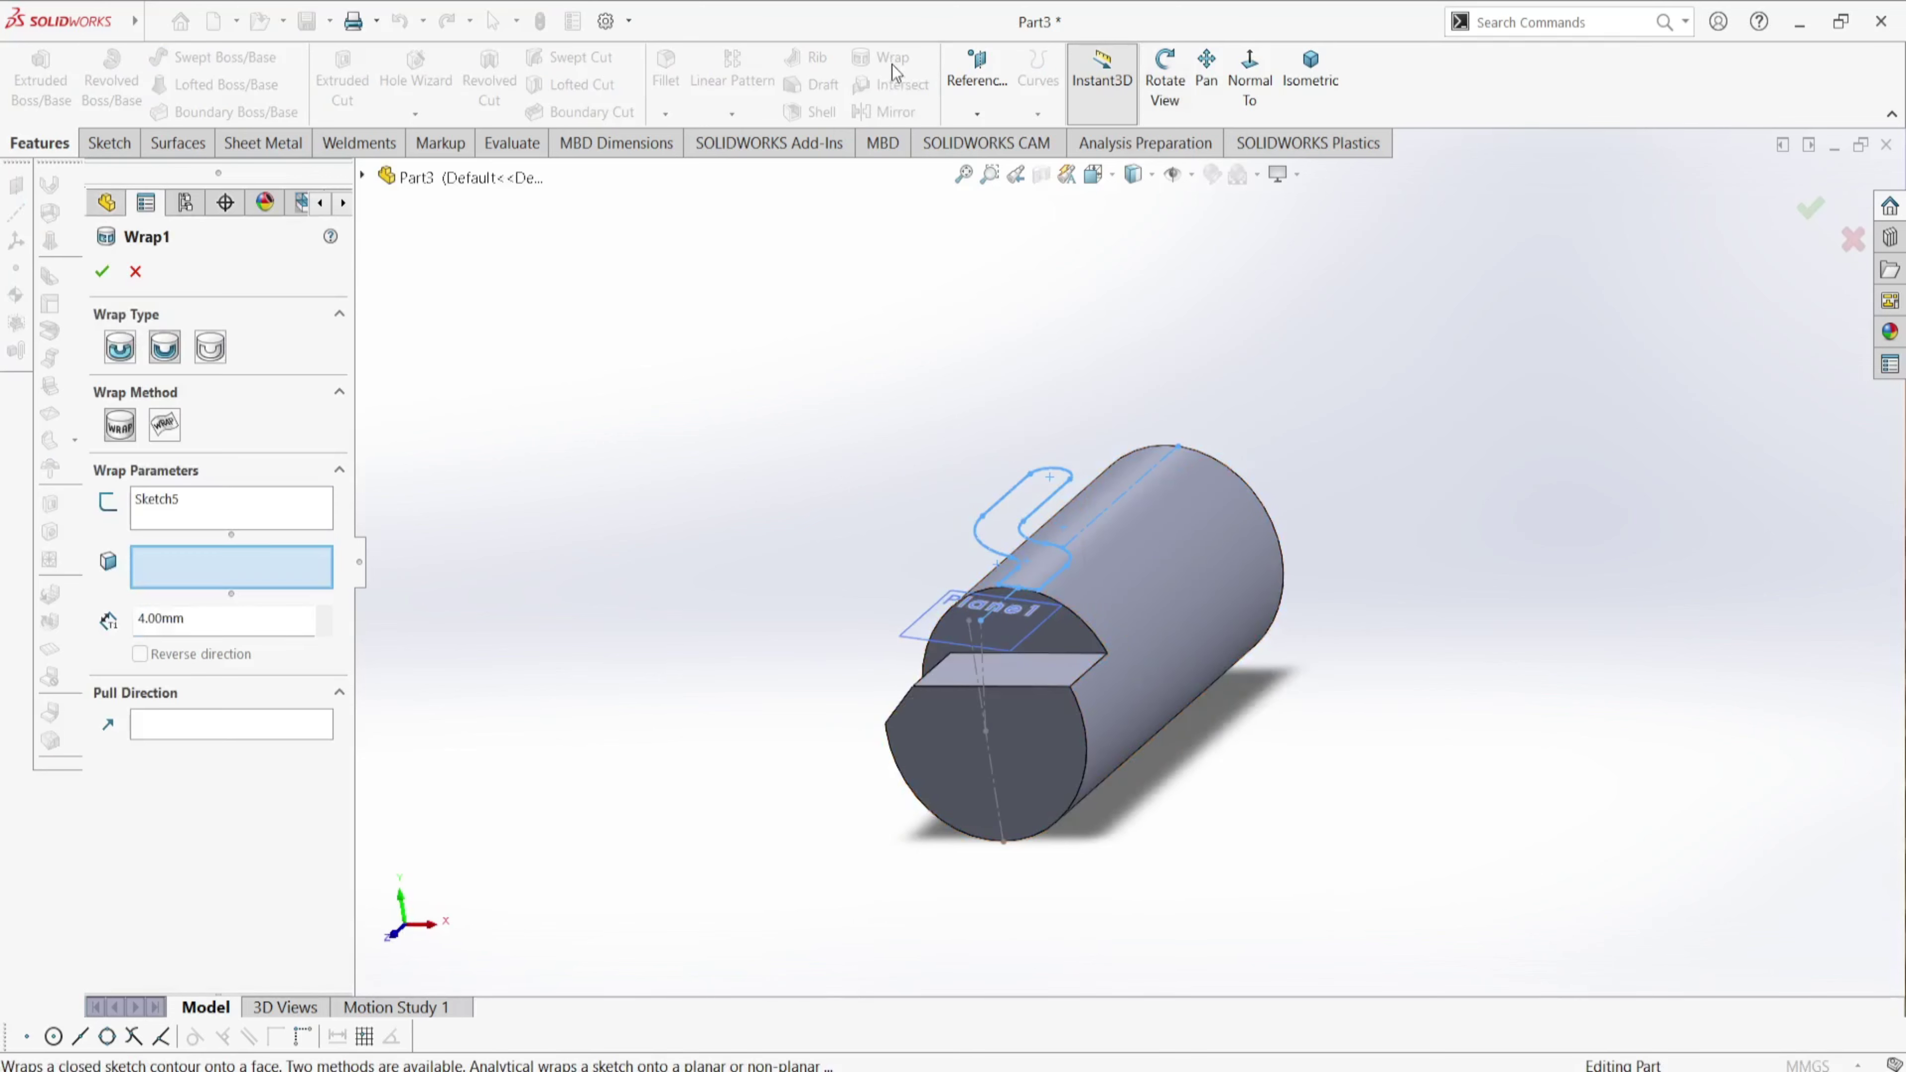
scroll(803, 600, "down", 1)
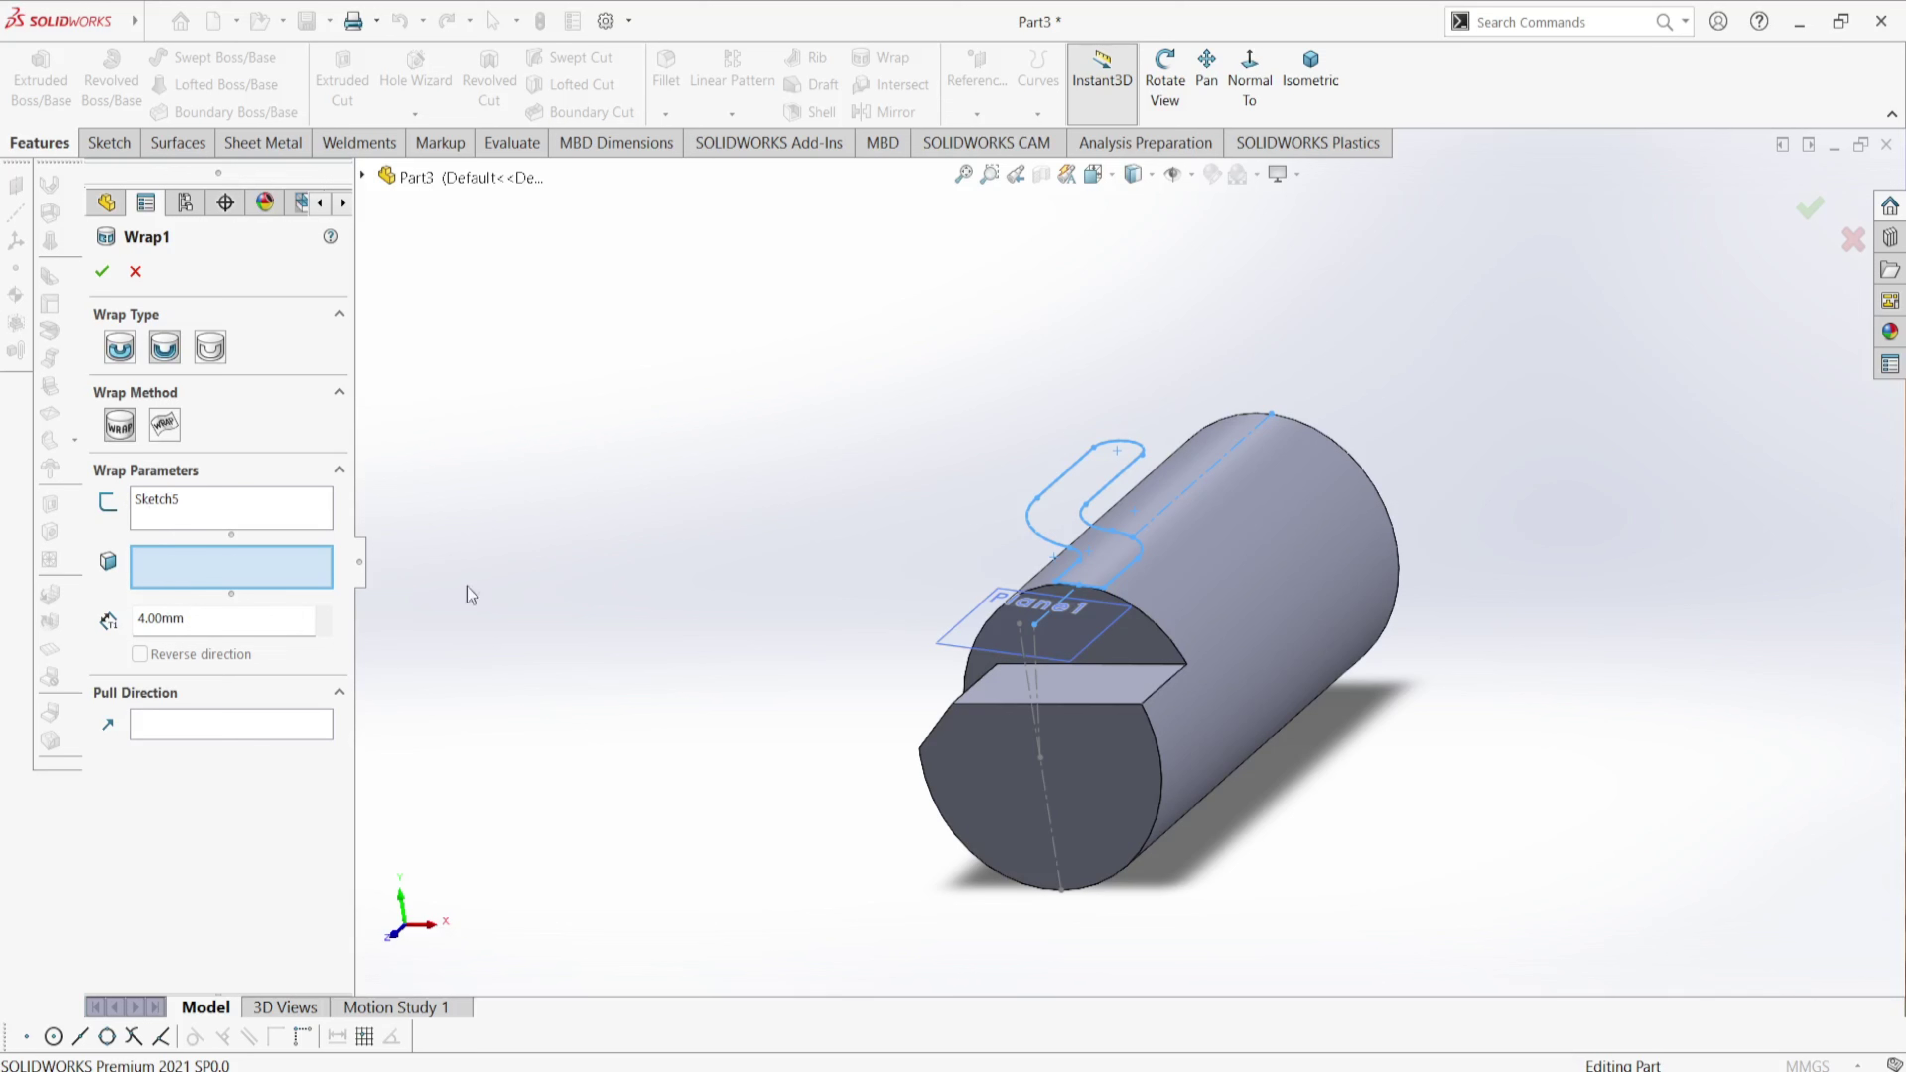
left_click(1216, 629)
scroll(1197, 770, "up", 2)
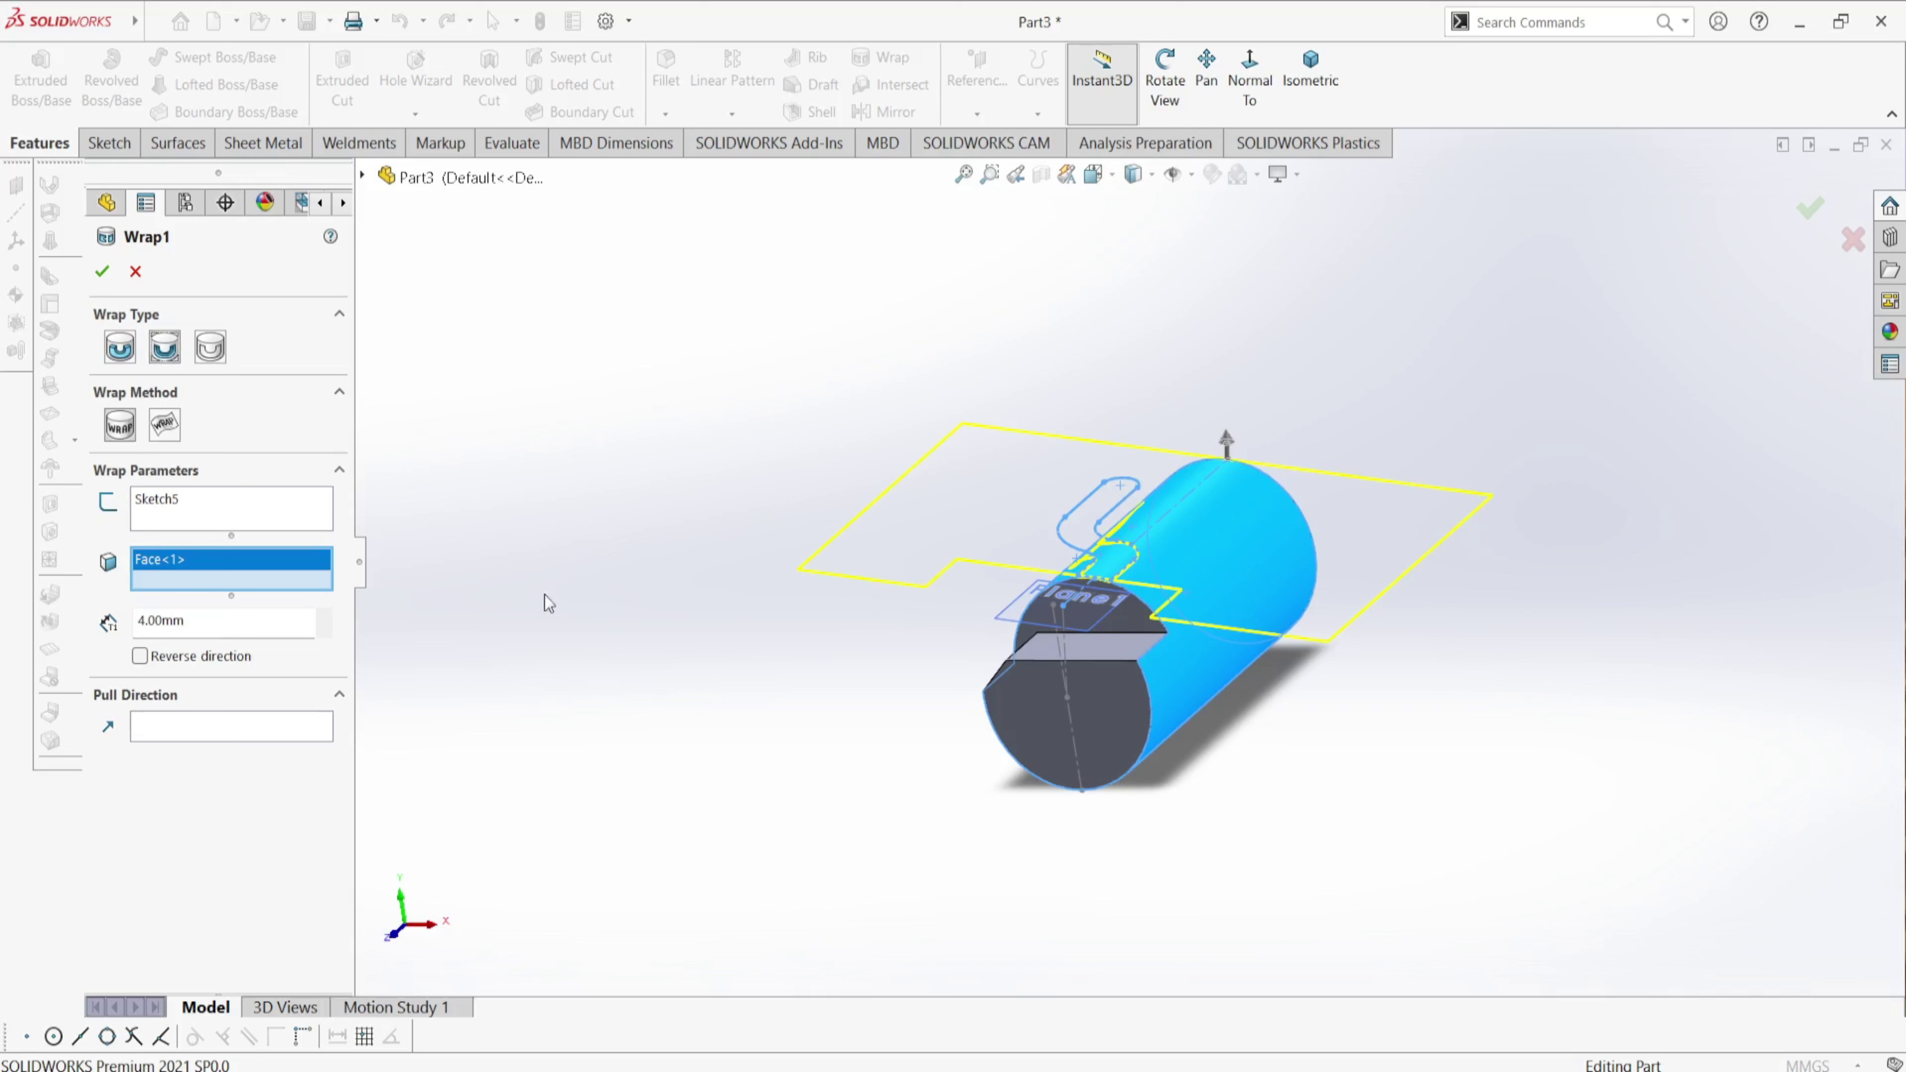
left_click(1230, 450)
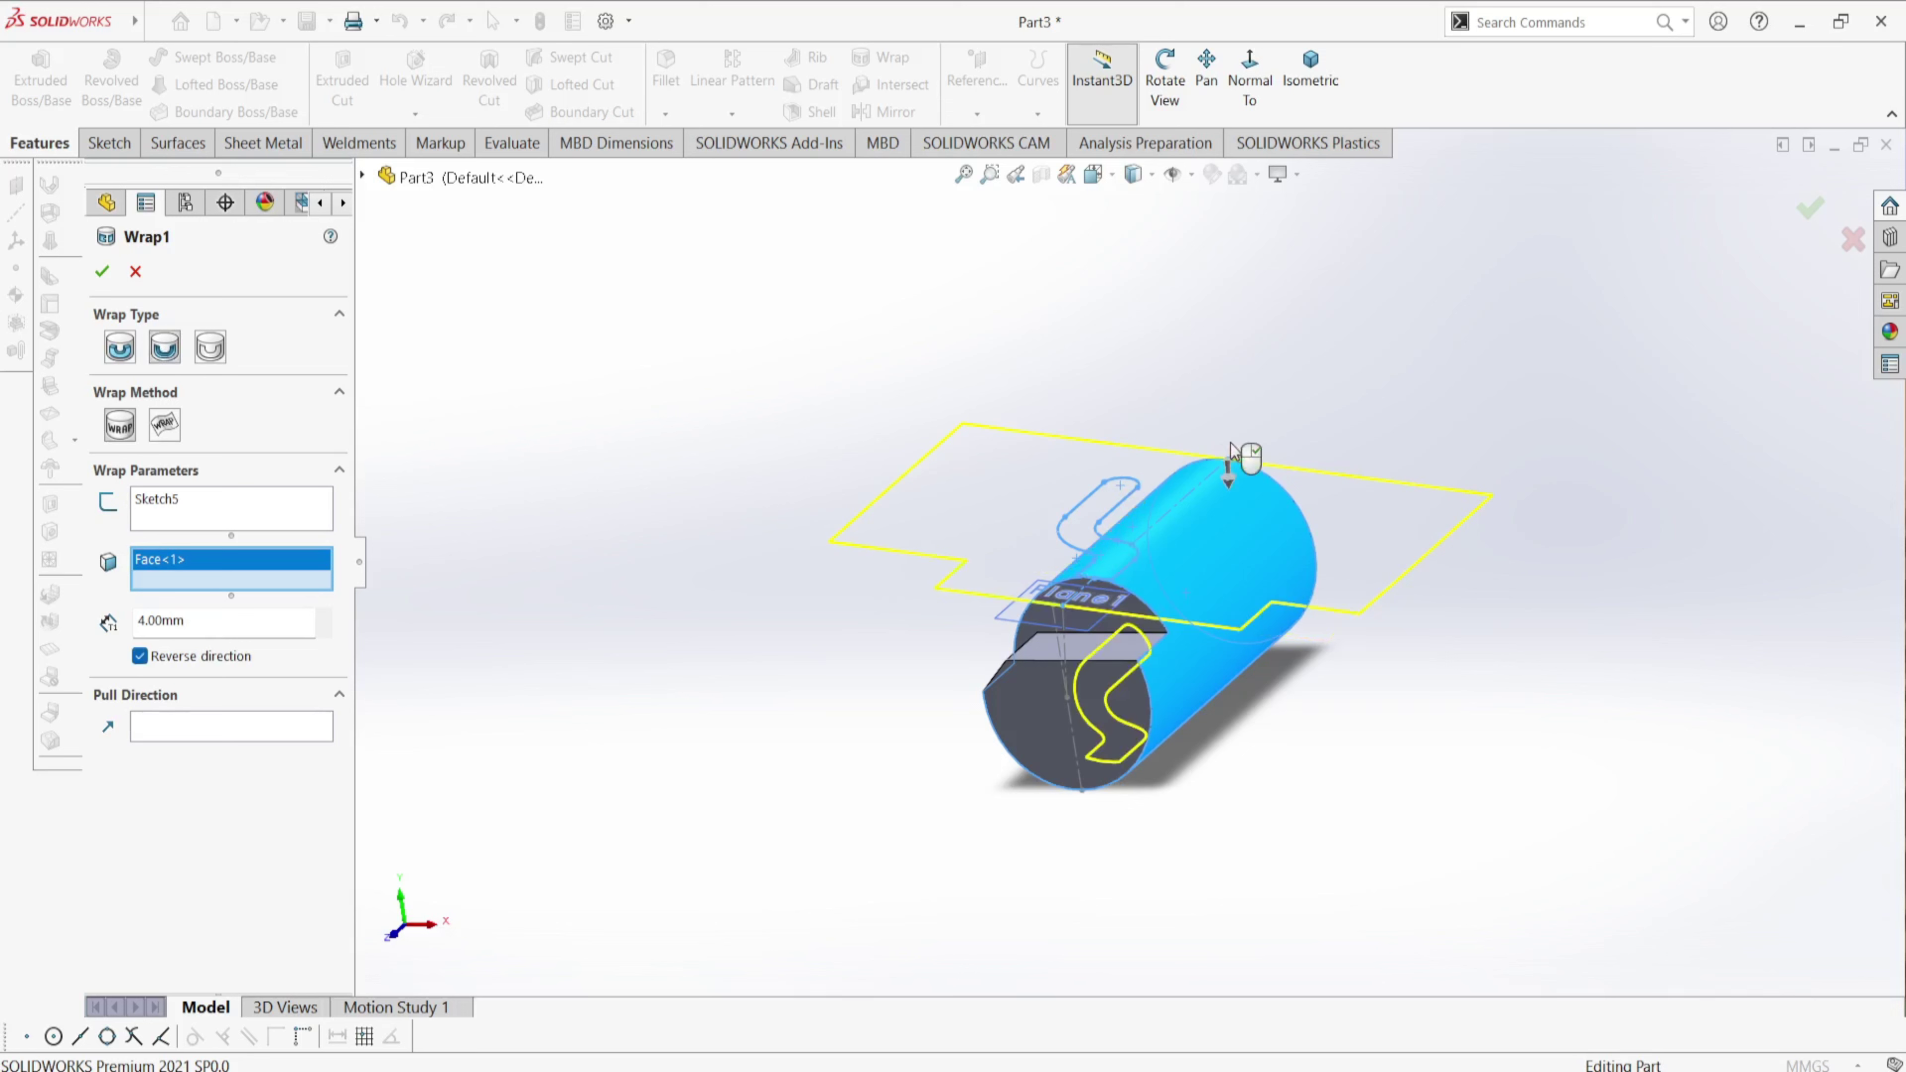
left_click(1227, 474)
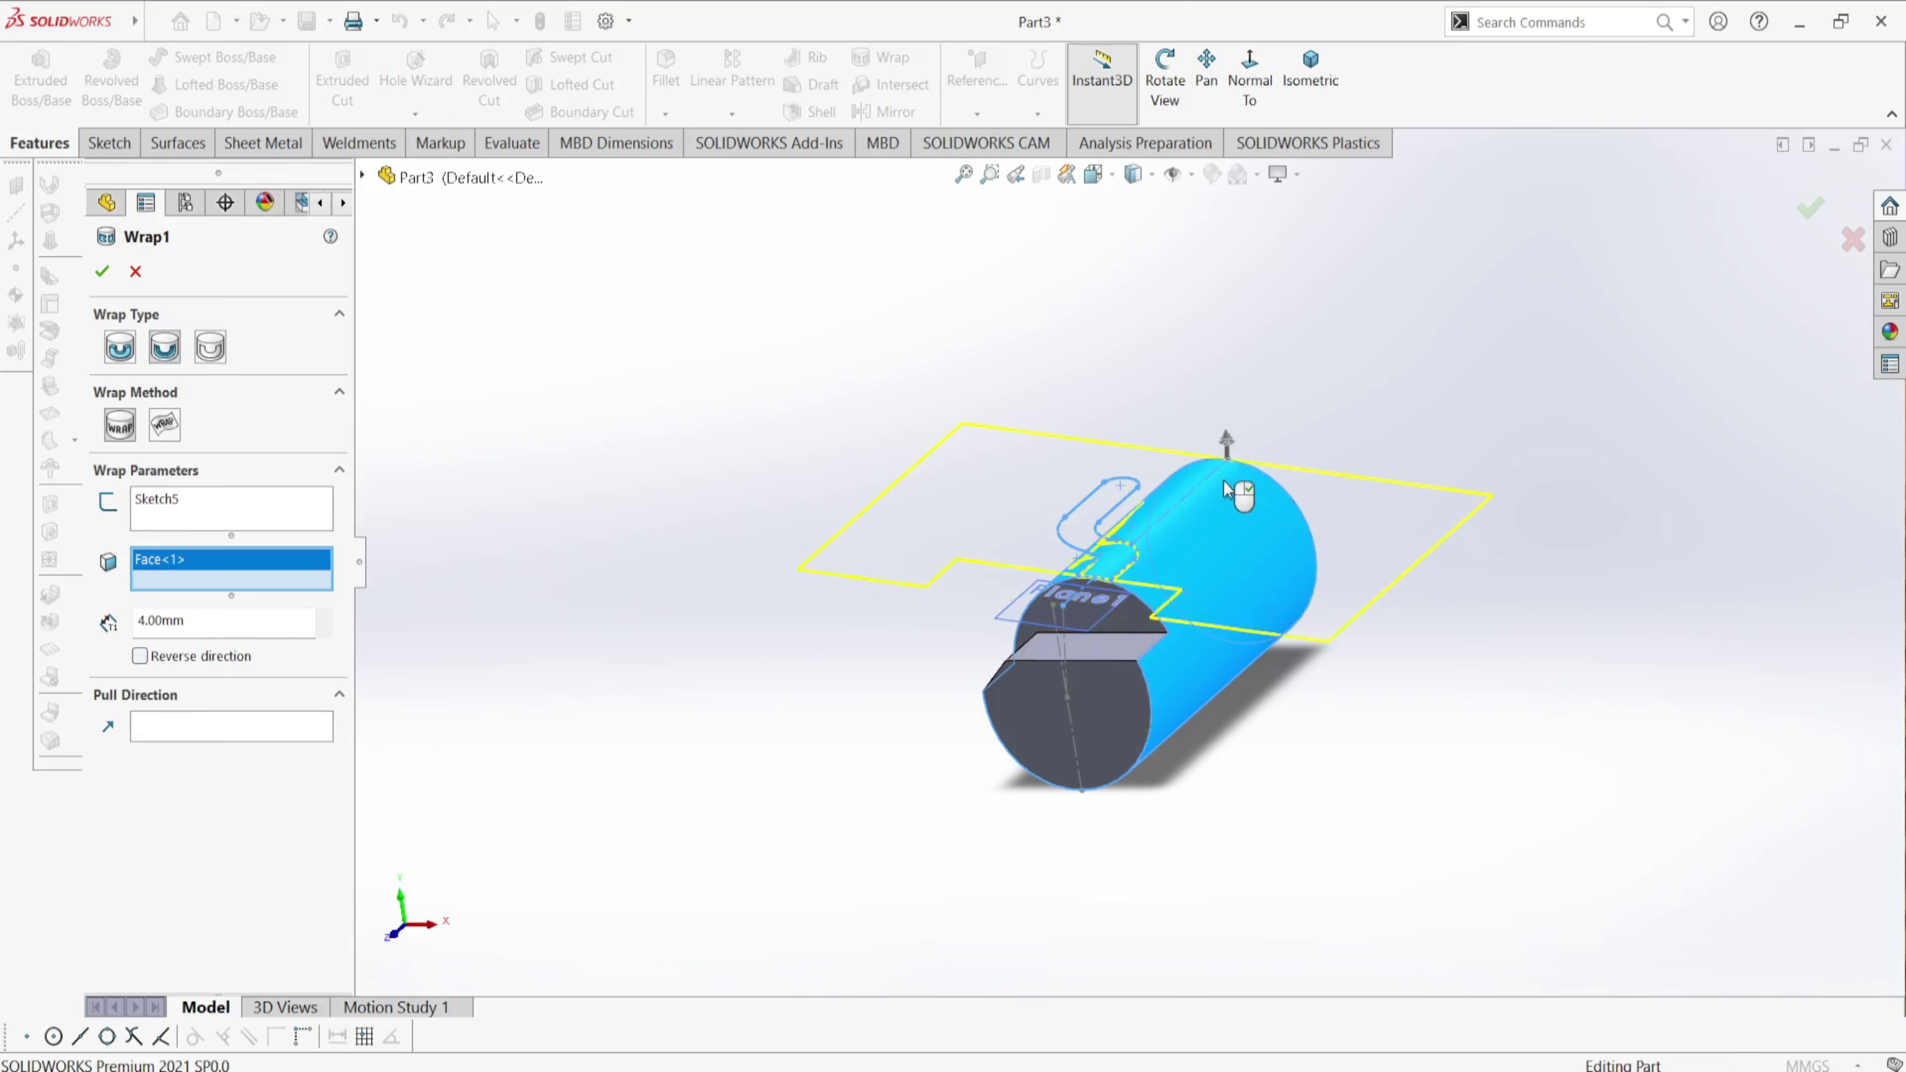
- Complete the Wrap as a 4 mm deep deboss using the Analytical method
scroll(1182, 805, "down", 2)
mouse_move(1161, 815)
middle_mouse_down()
mouse_move(1208, 822)
mouse_move(1125, 811)
mouse_move(1178, 821)
middle_mouse_up()
left_click(185, 623)
left_click(120, 434)
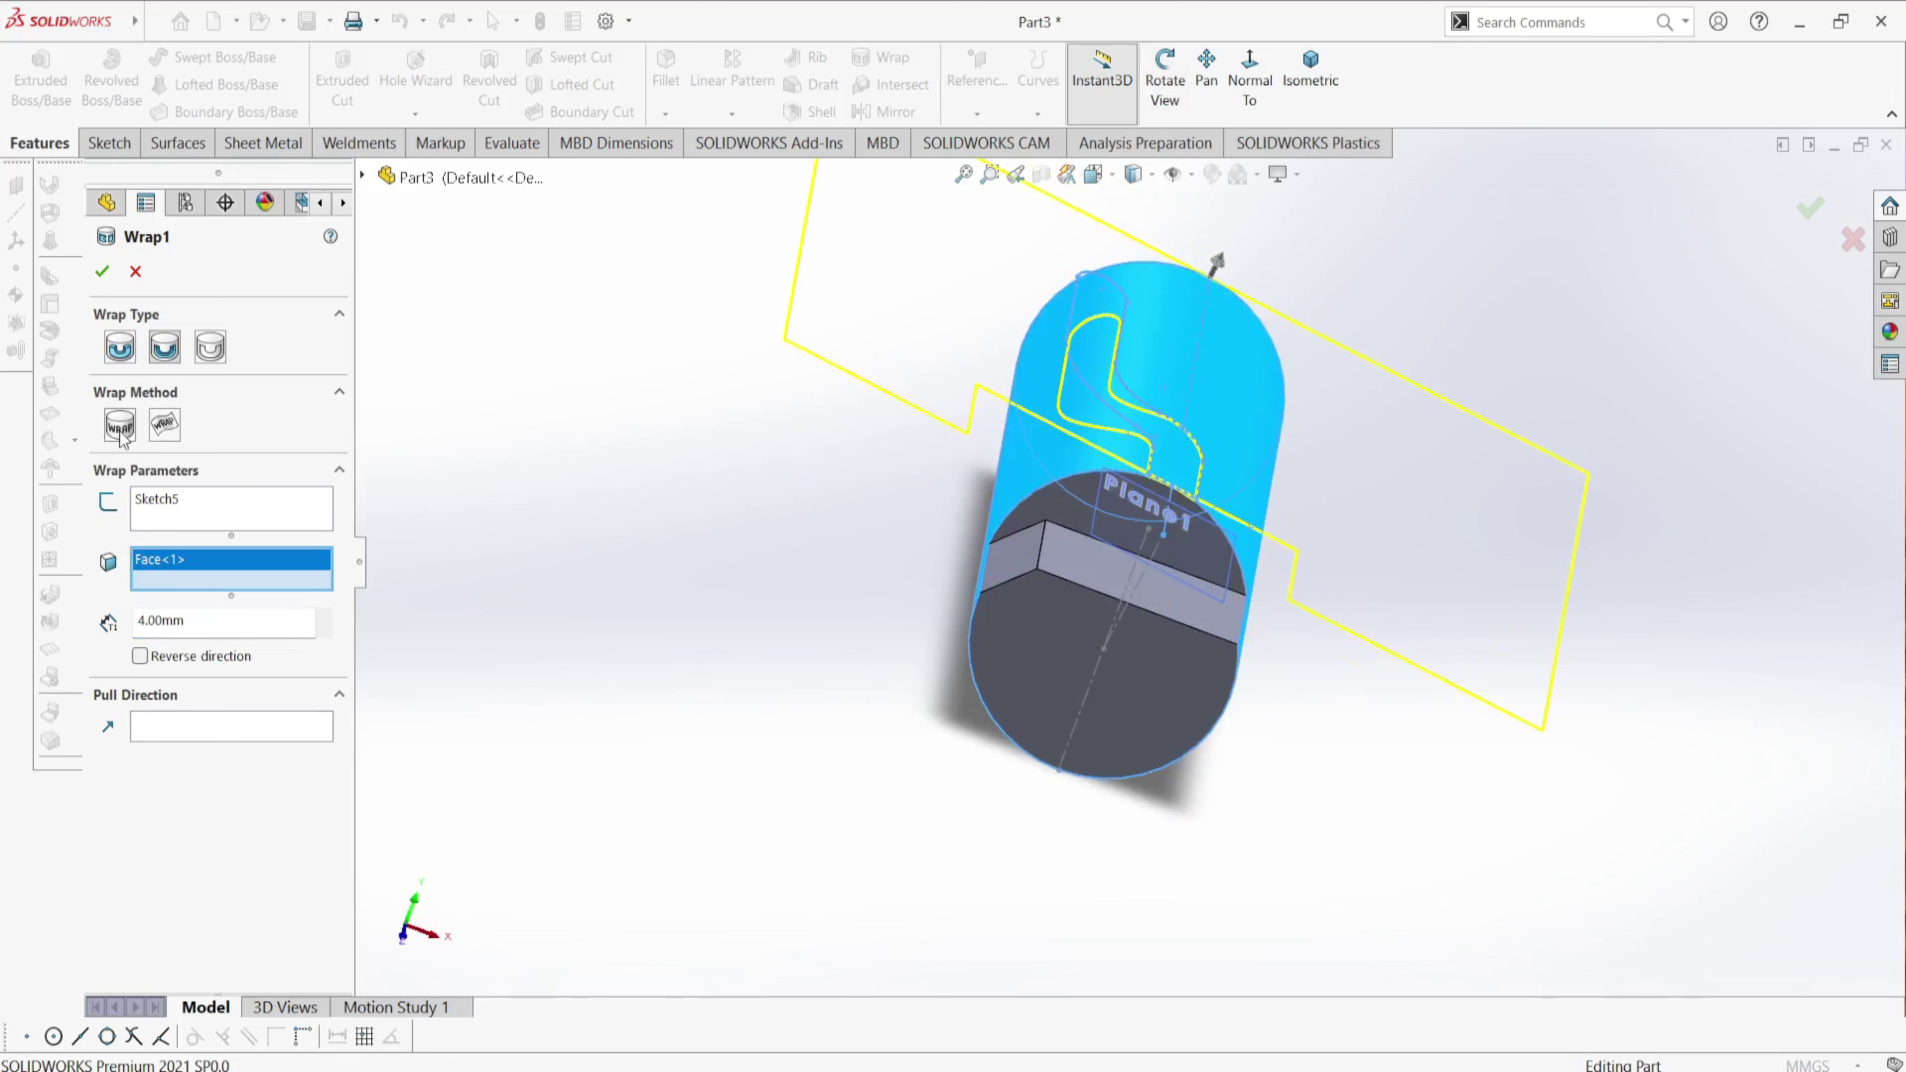
left_click(103, 283)
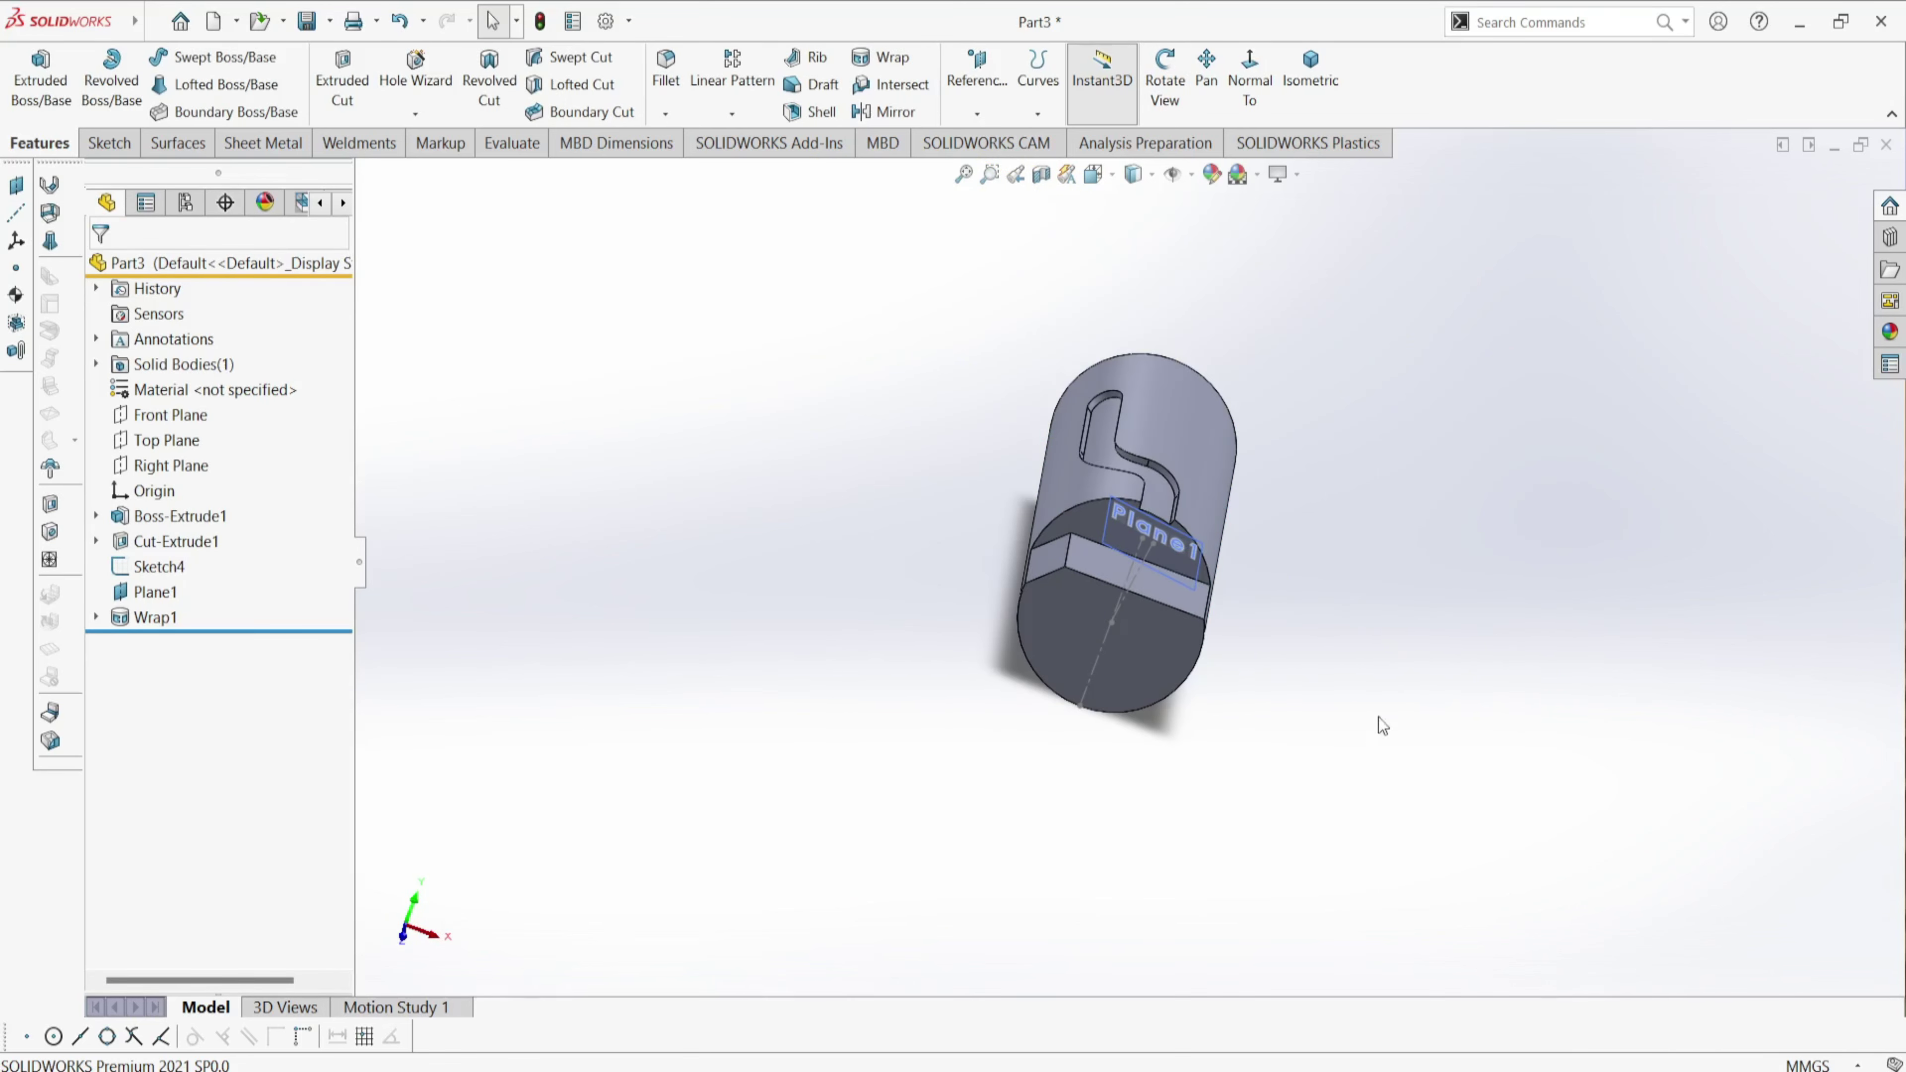
- Hide Plane1 and Sketch4 in the model
scroll(1383, 726, "down", 3)
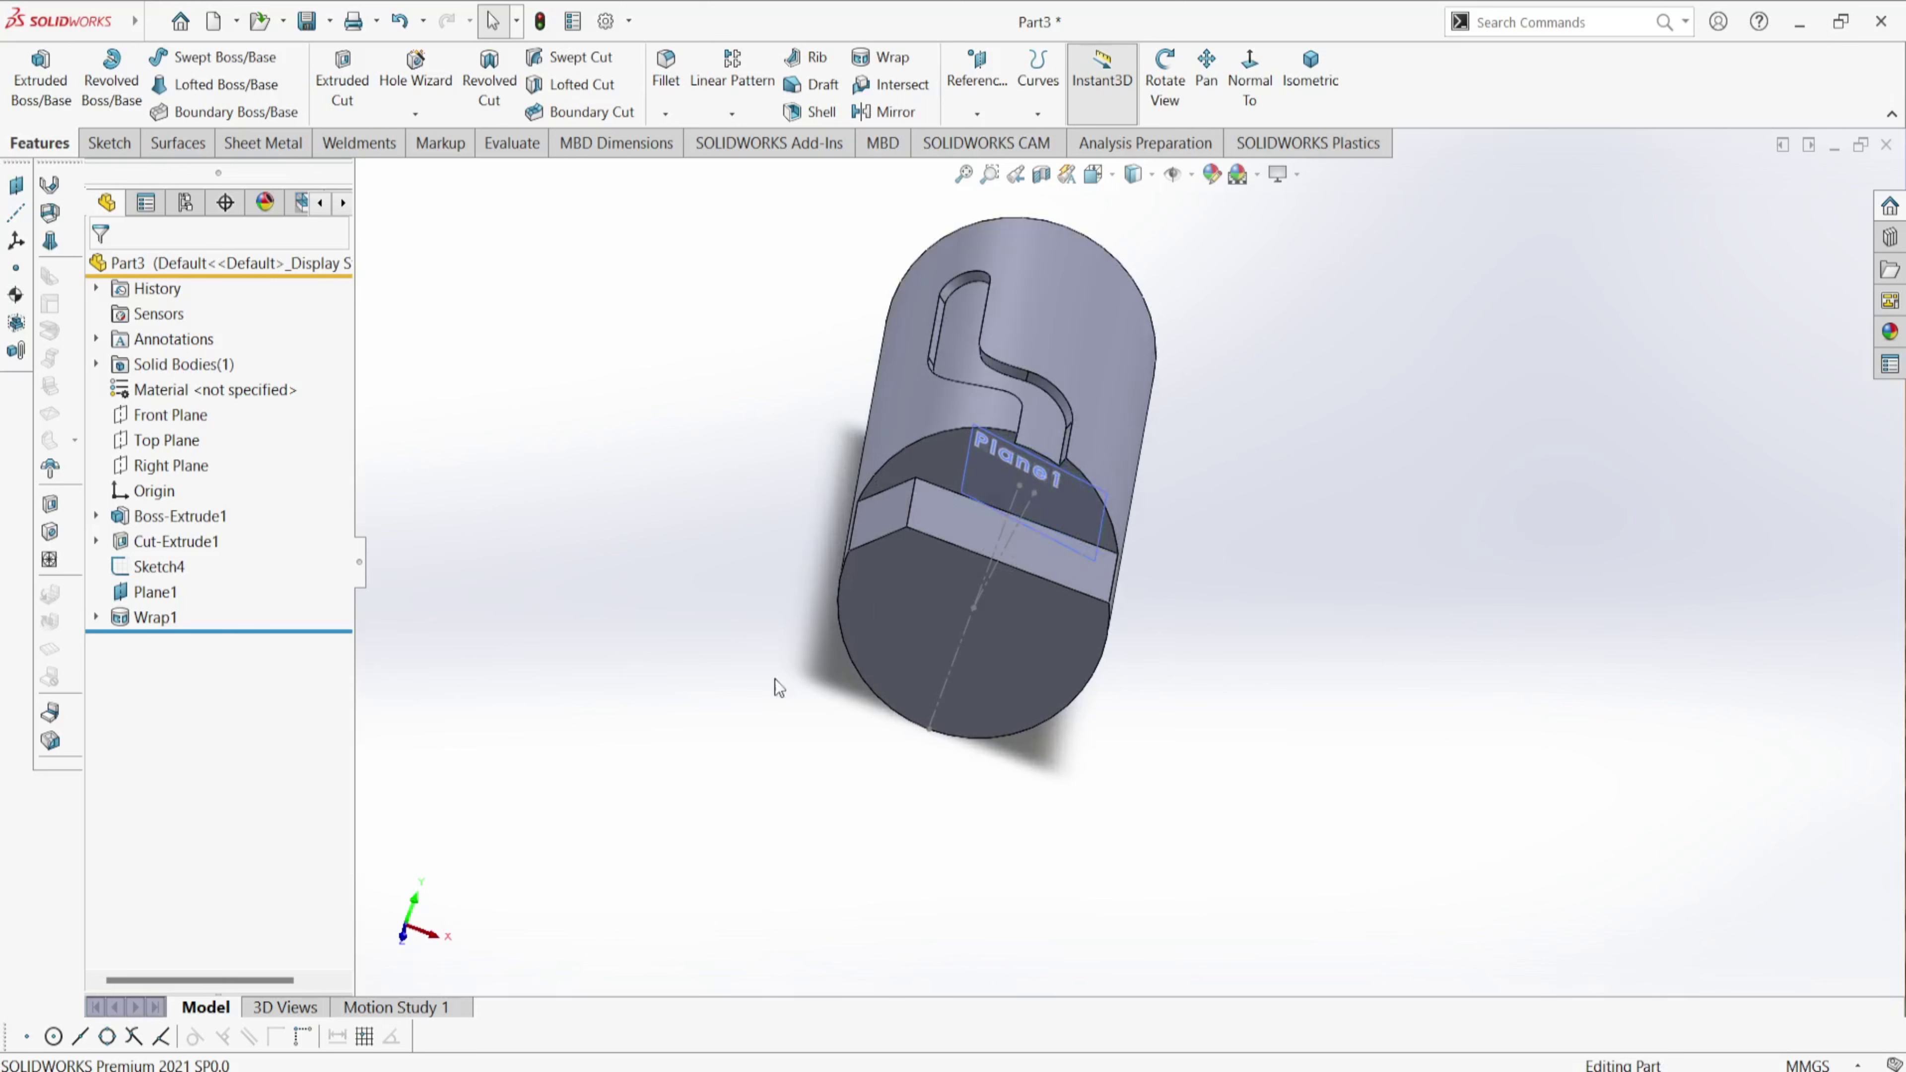
scroll(674, 856, "up", 2)
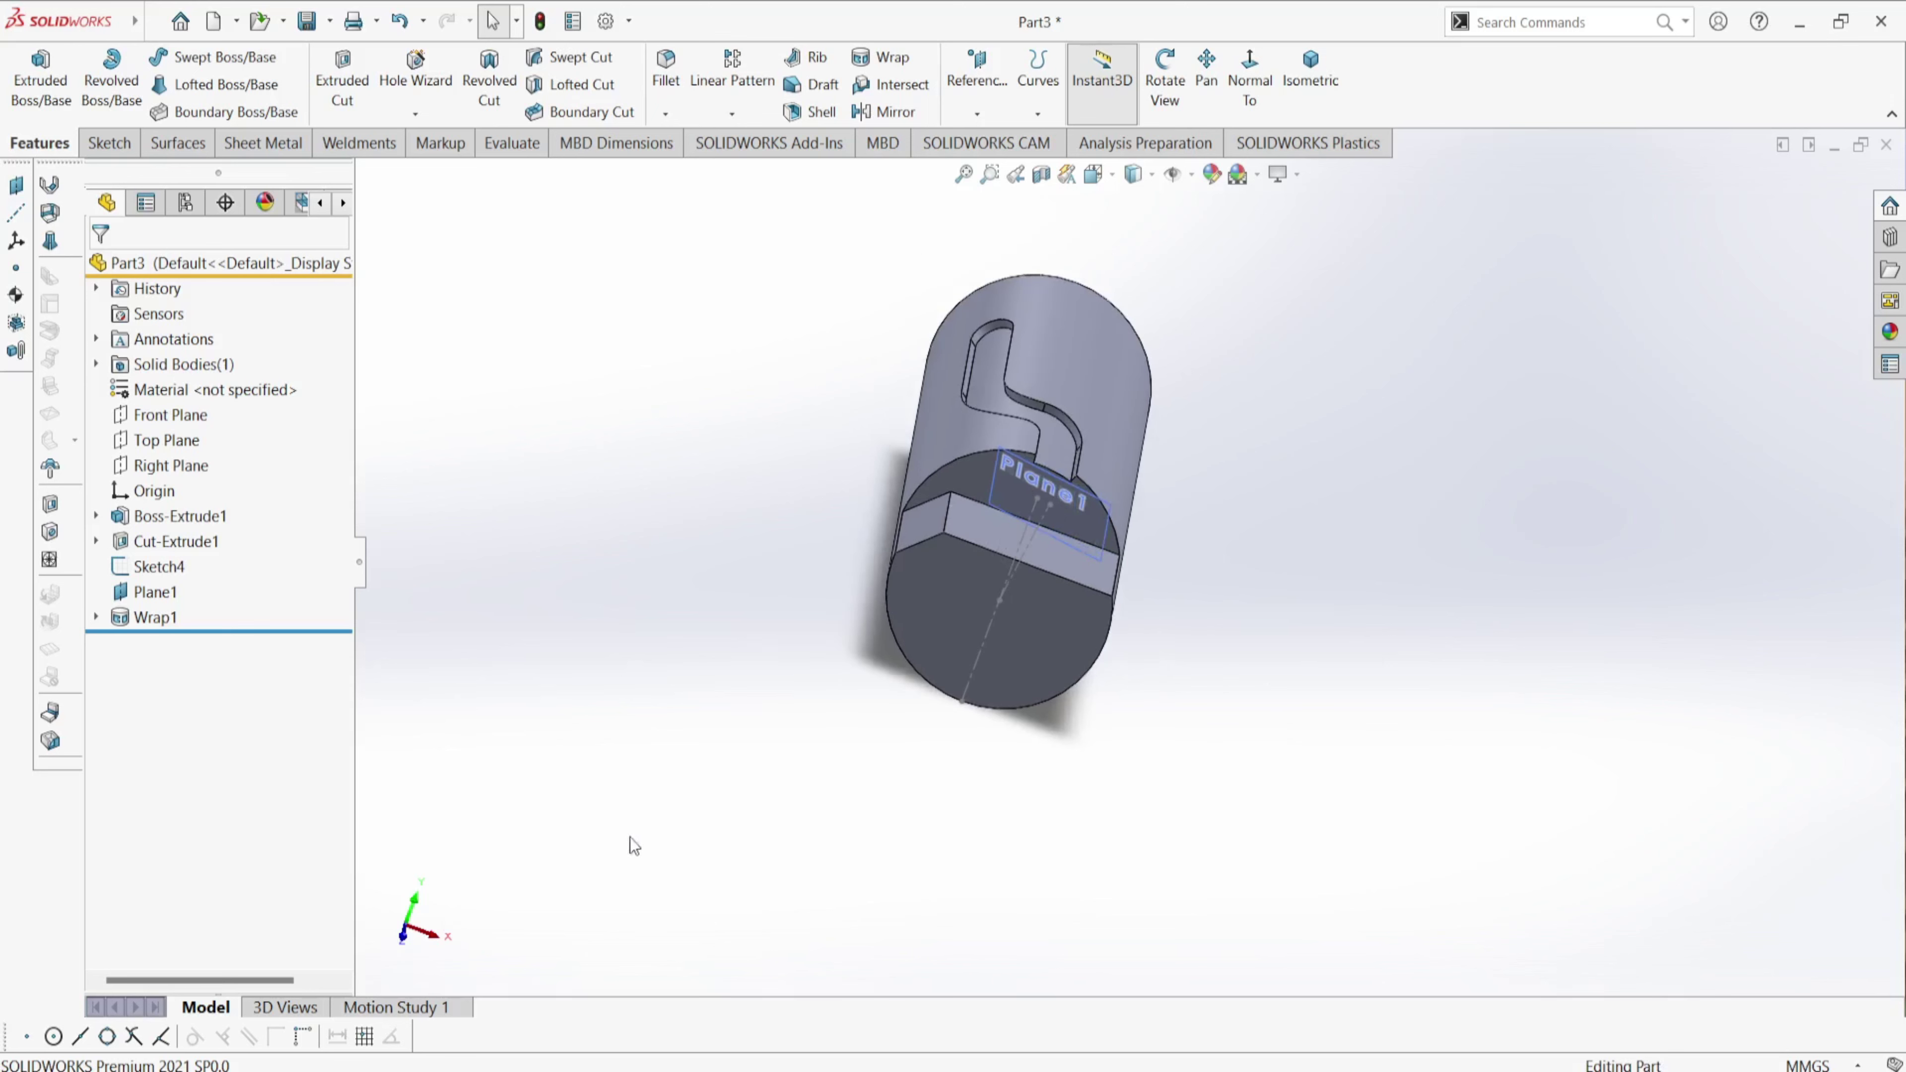
left_click(152, 594)
left_click(199, 568)
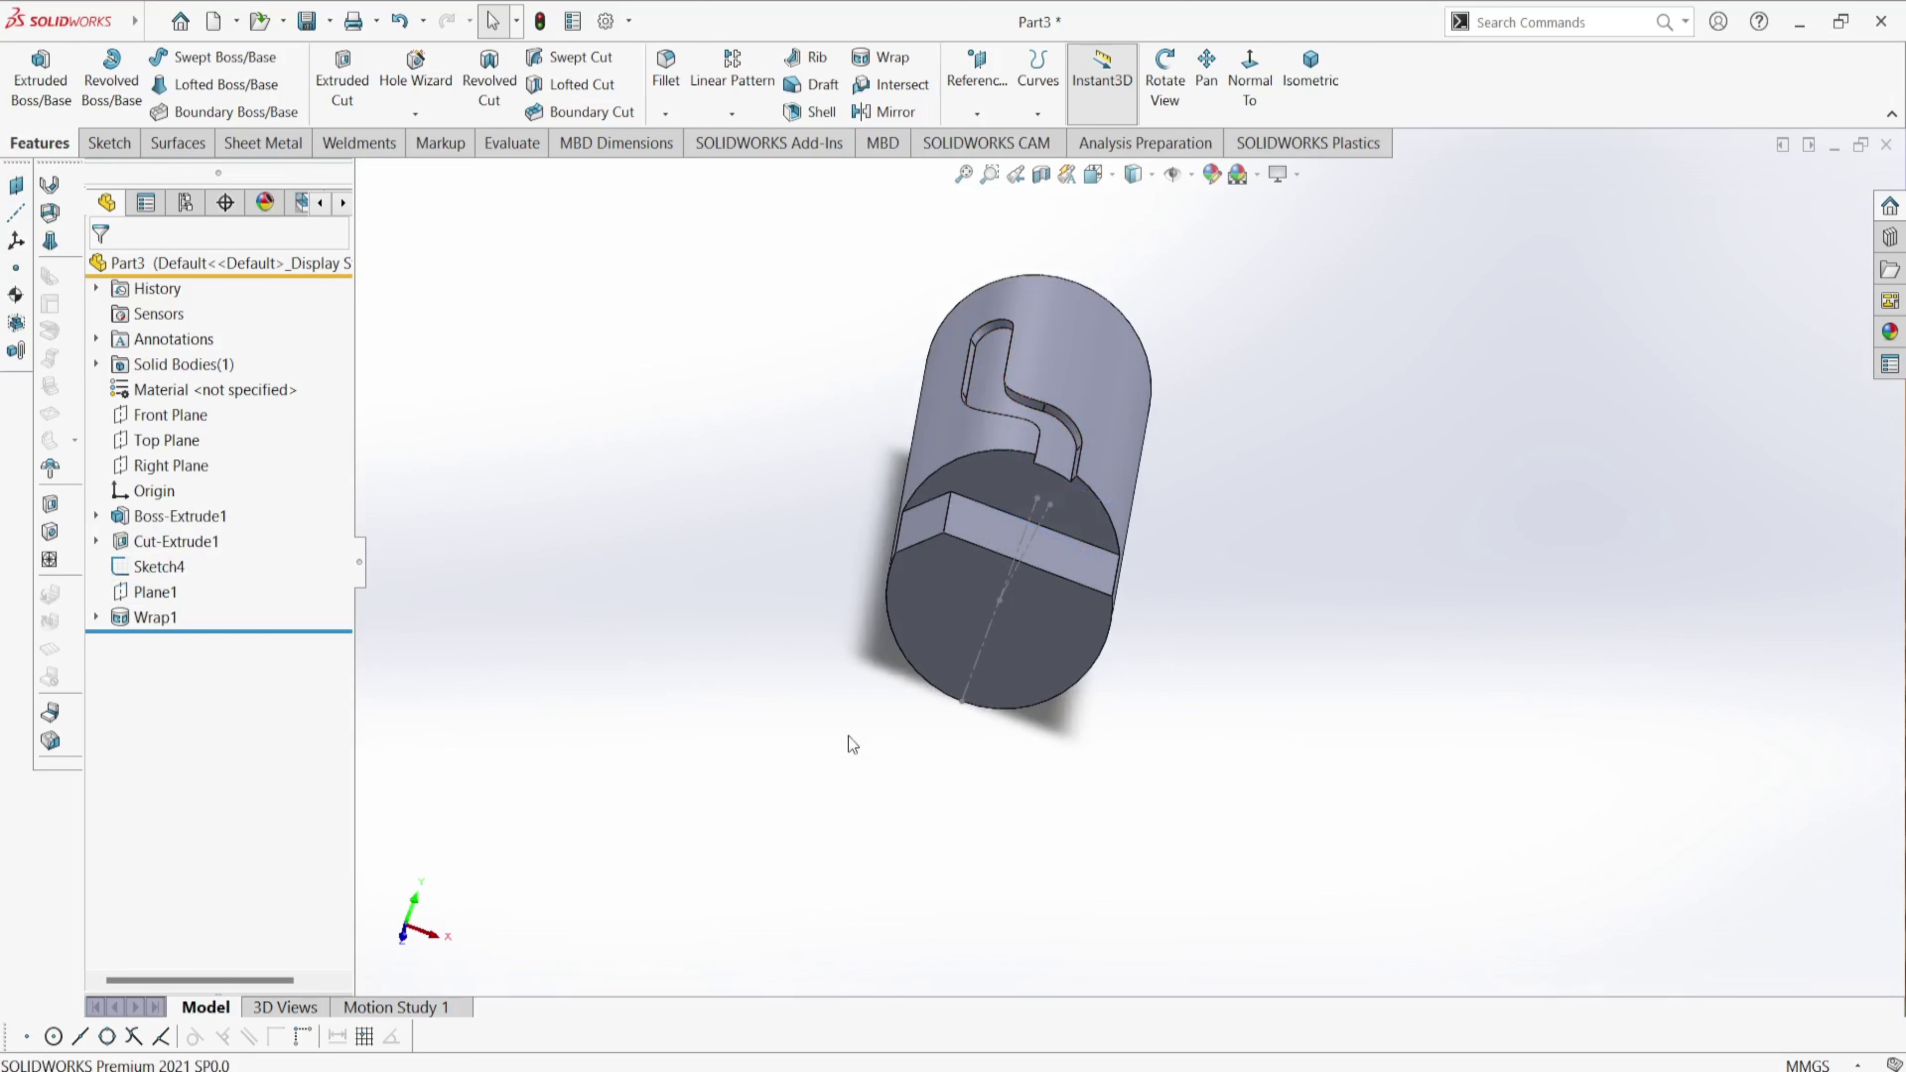
left_click(156, 568)
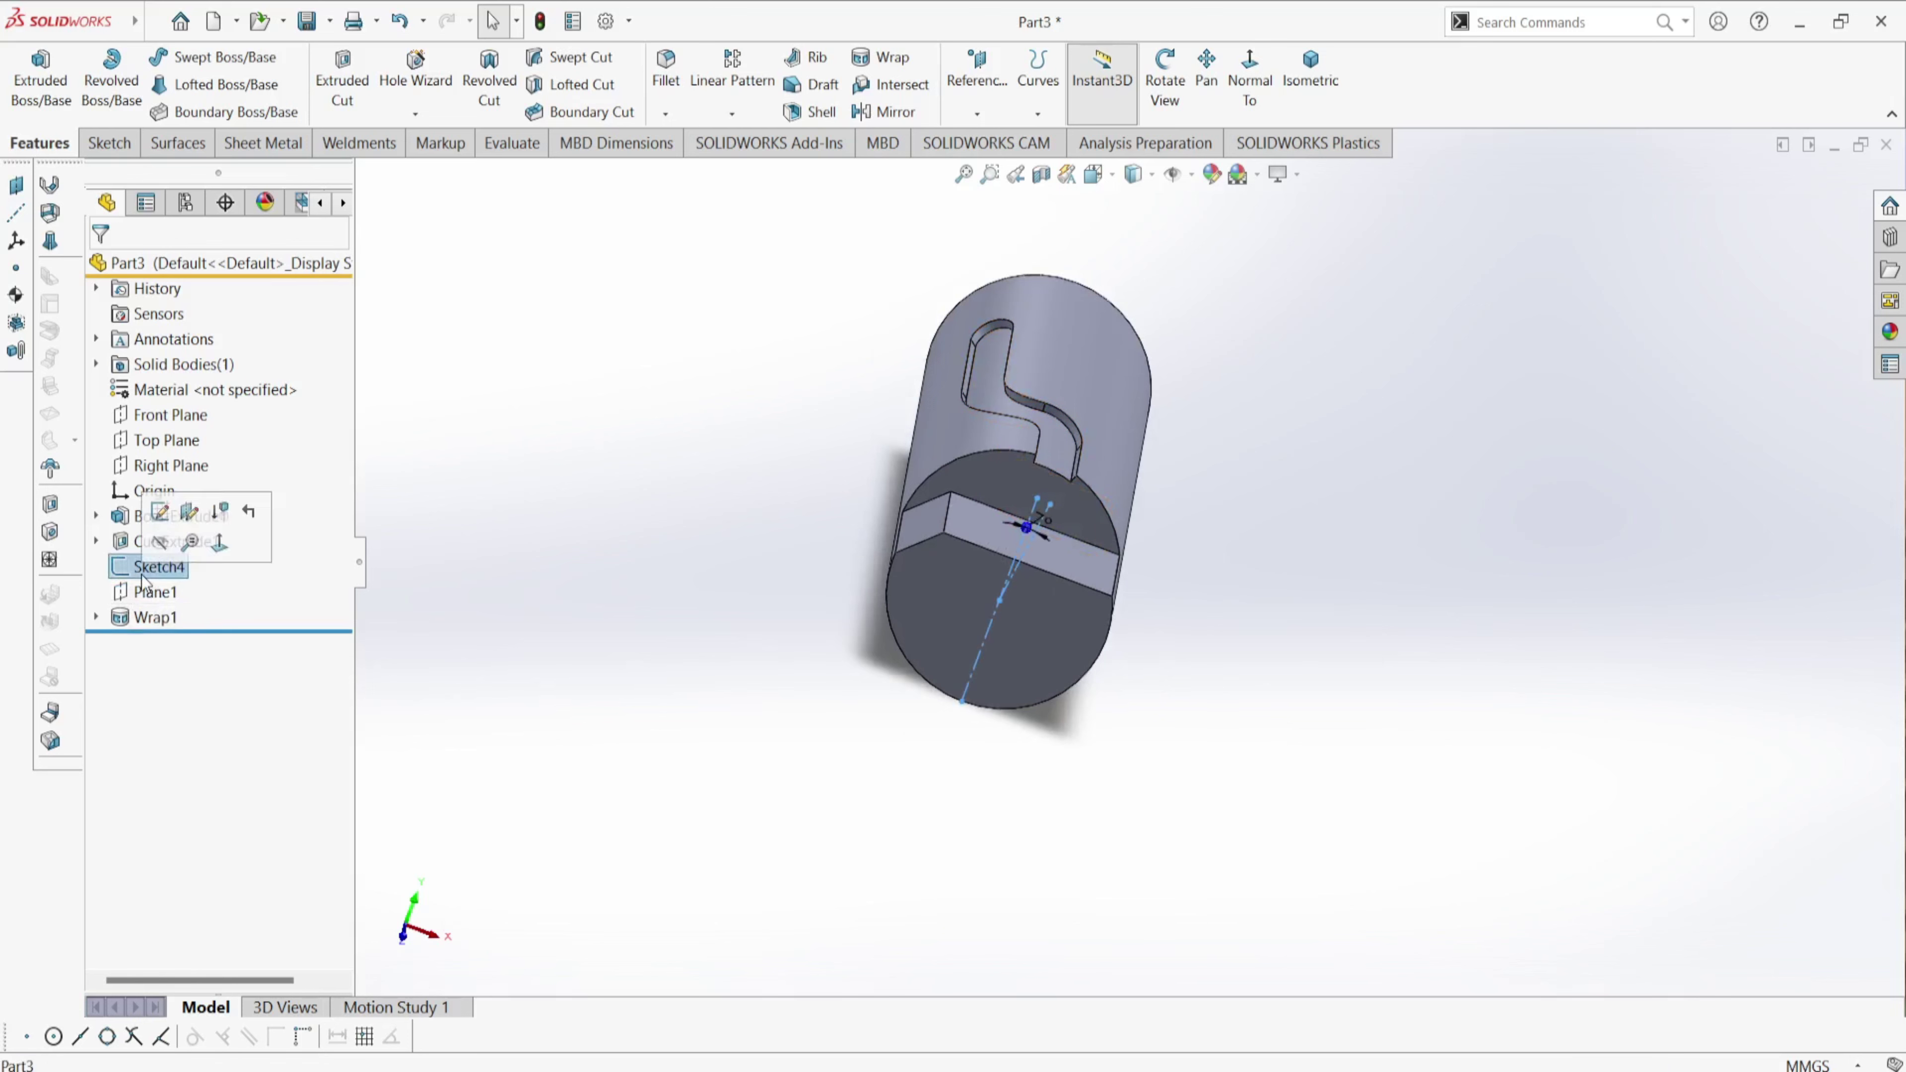
left_click(160, 542)
left_click(915, 741)
- Start a Hole Wizard hole as an ANSI Metric Dowel Holes type with size Ø10.0
mouse_move(915, 741)
middle_mouse_down()
mouse_move(1022, 880)
mouse_move(887, 964)
middle_mouse_up()
scroll(1137, 430, "down", 3)
scroll(1049, 676, "up", 2)
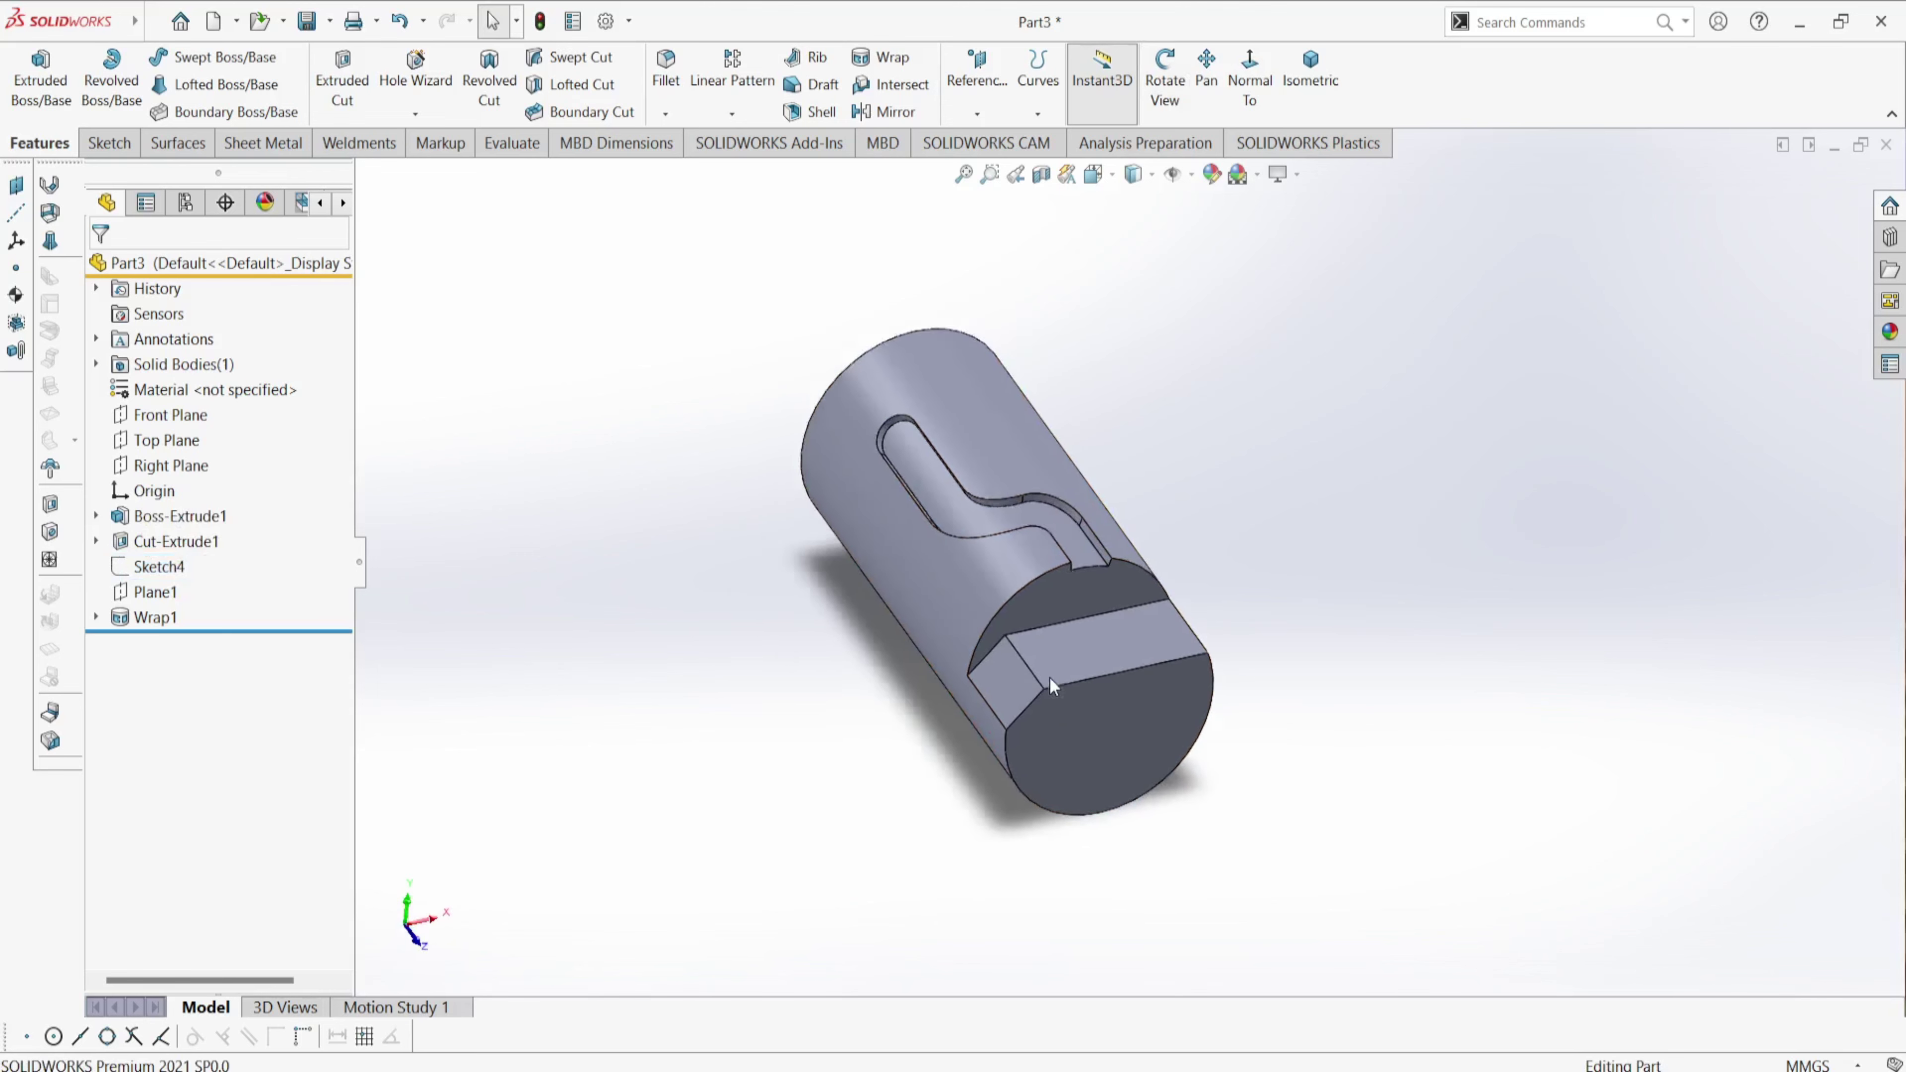
middle_click_drag(1097, 854, 1077, 860)
scroll(1112, 724, "down", 2)
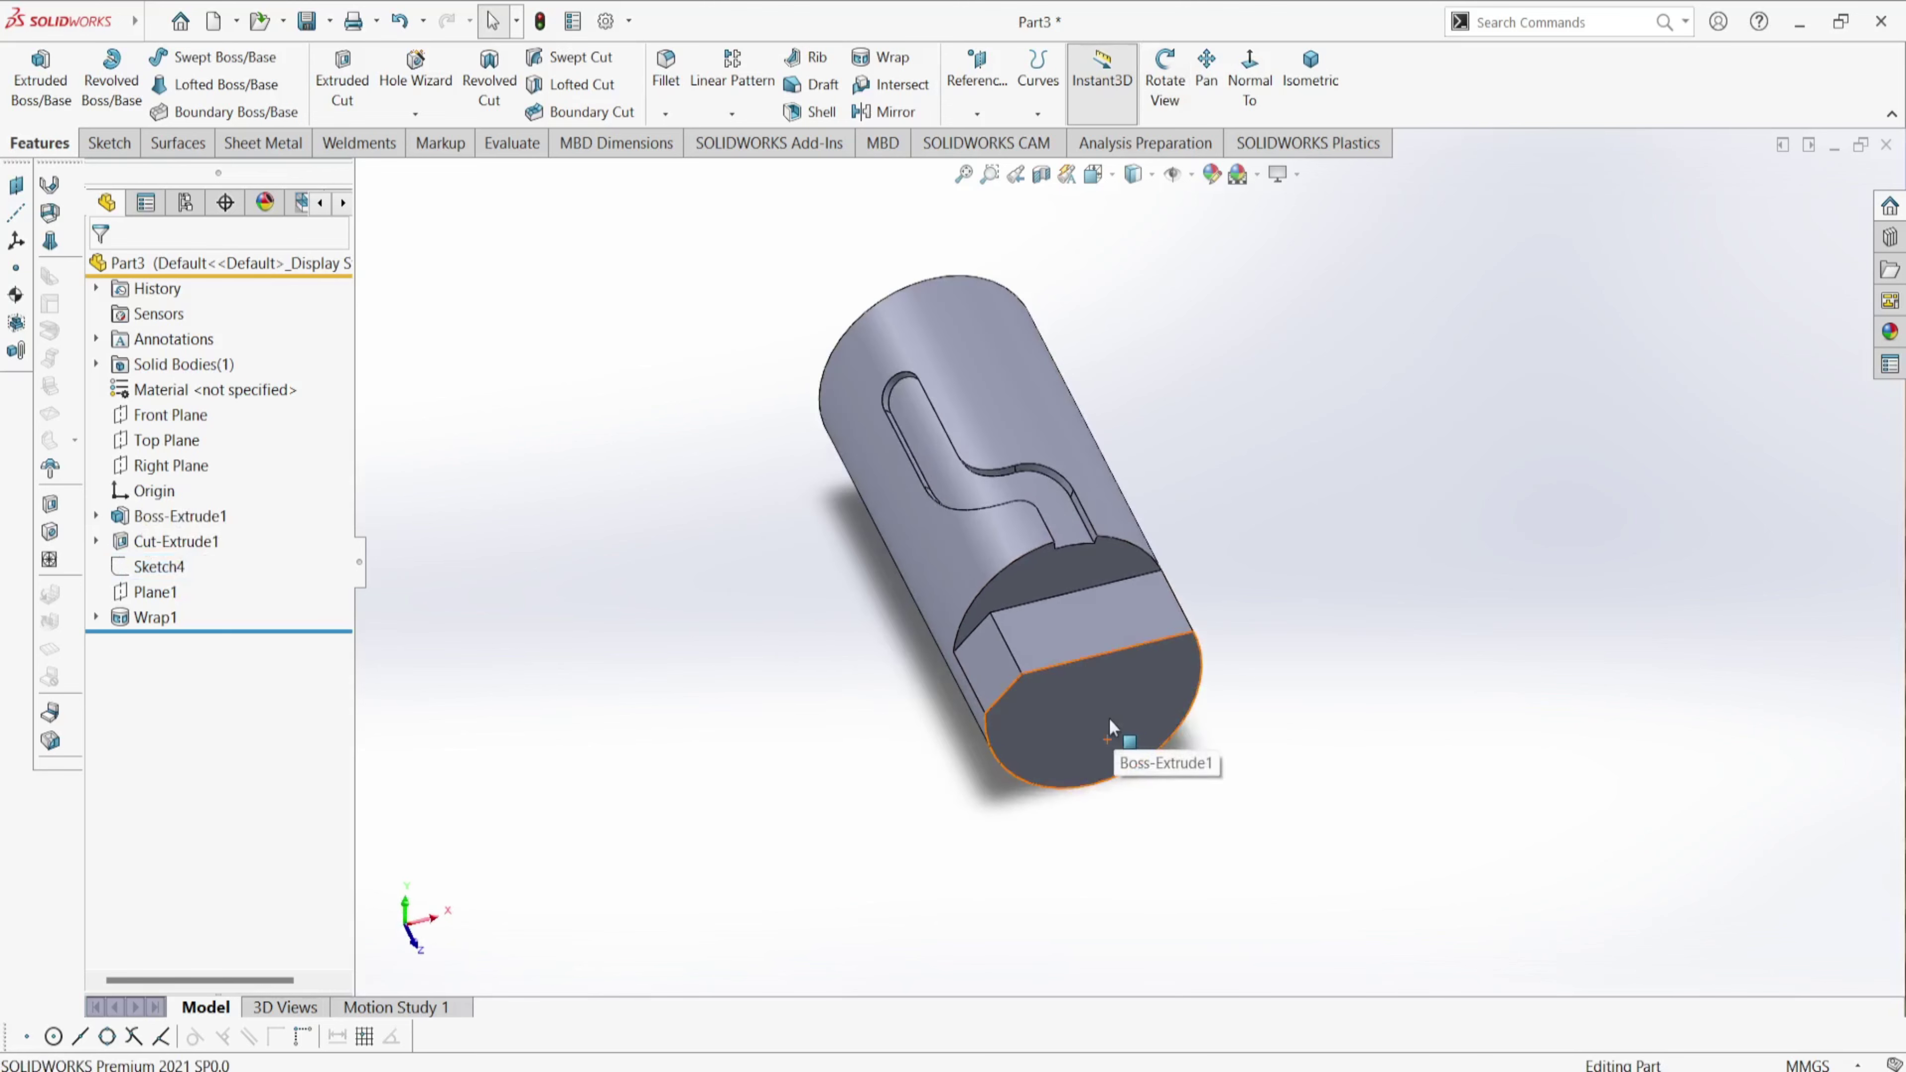
scroll(1116, 741, "down", 1)
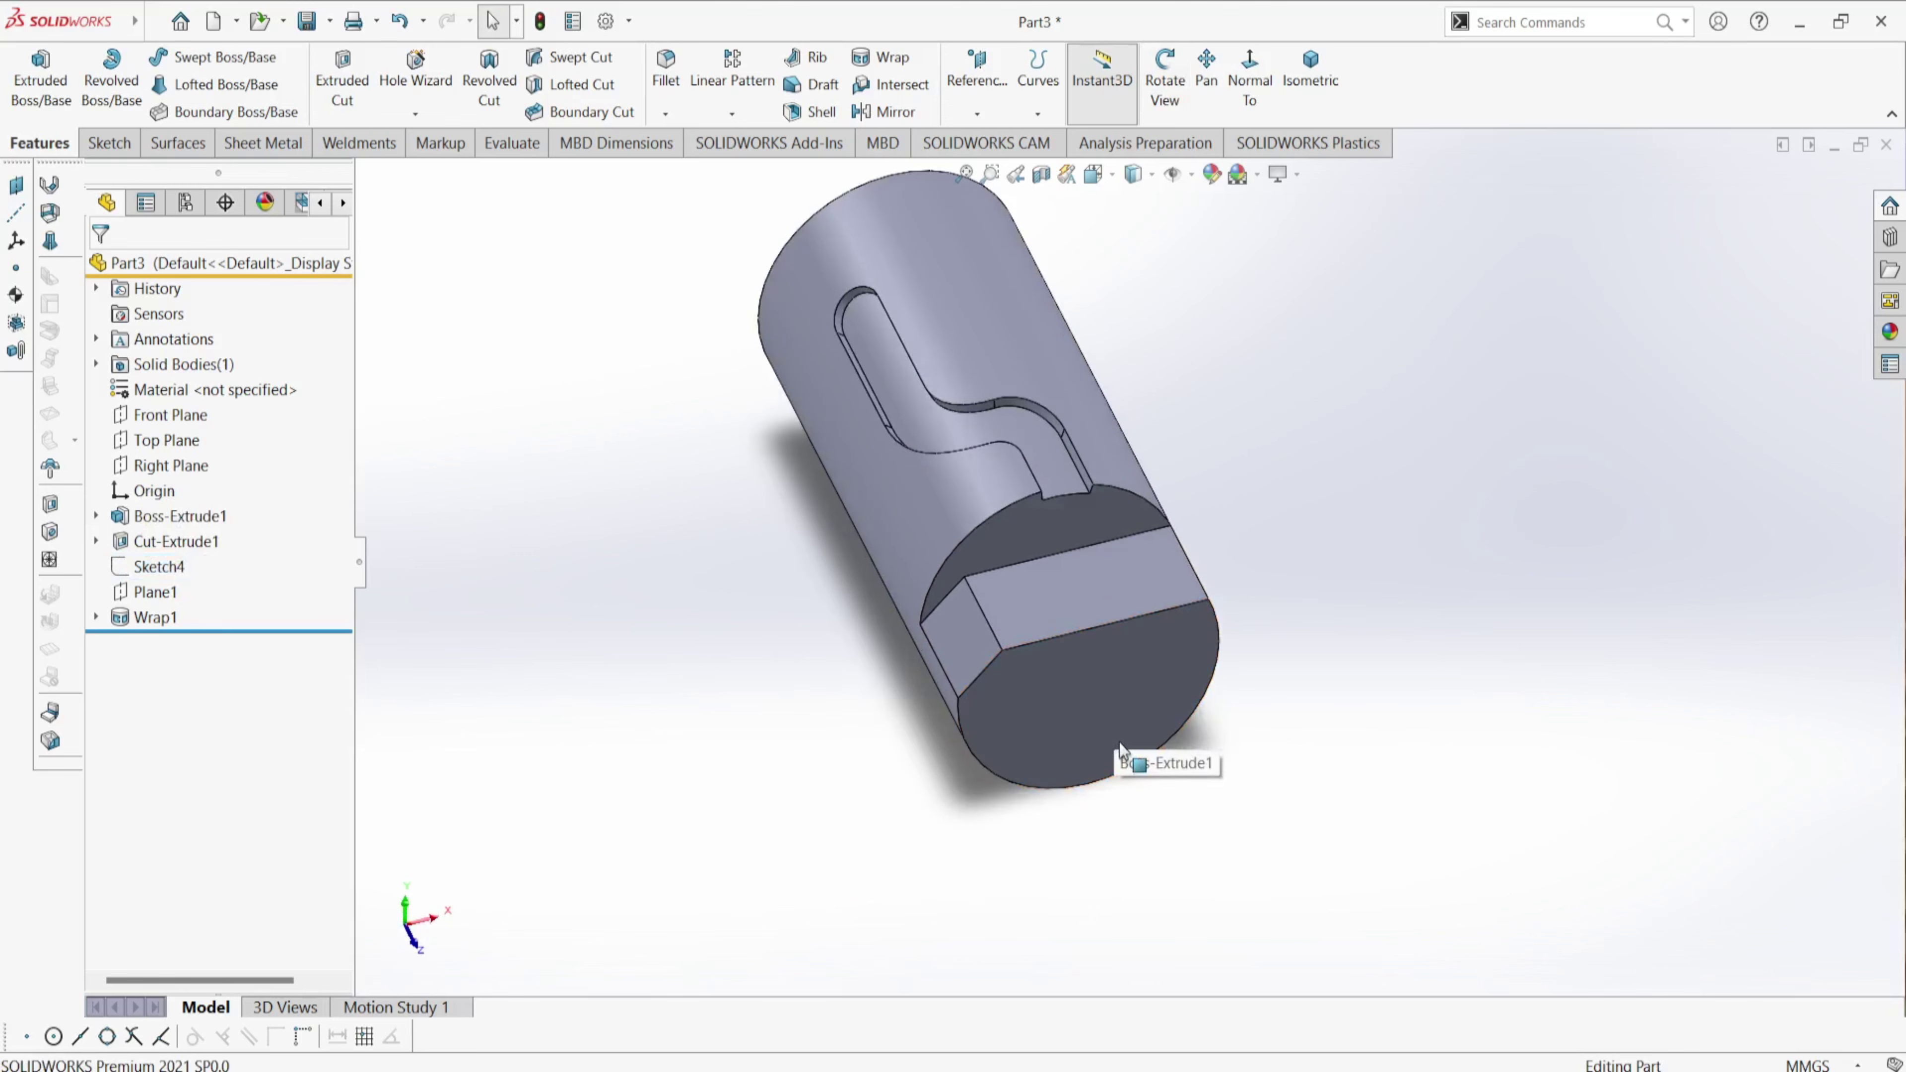
left_click(415, 113)
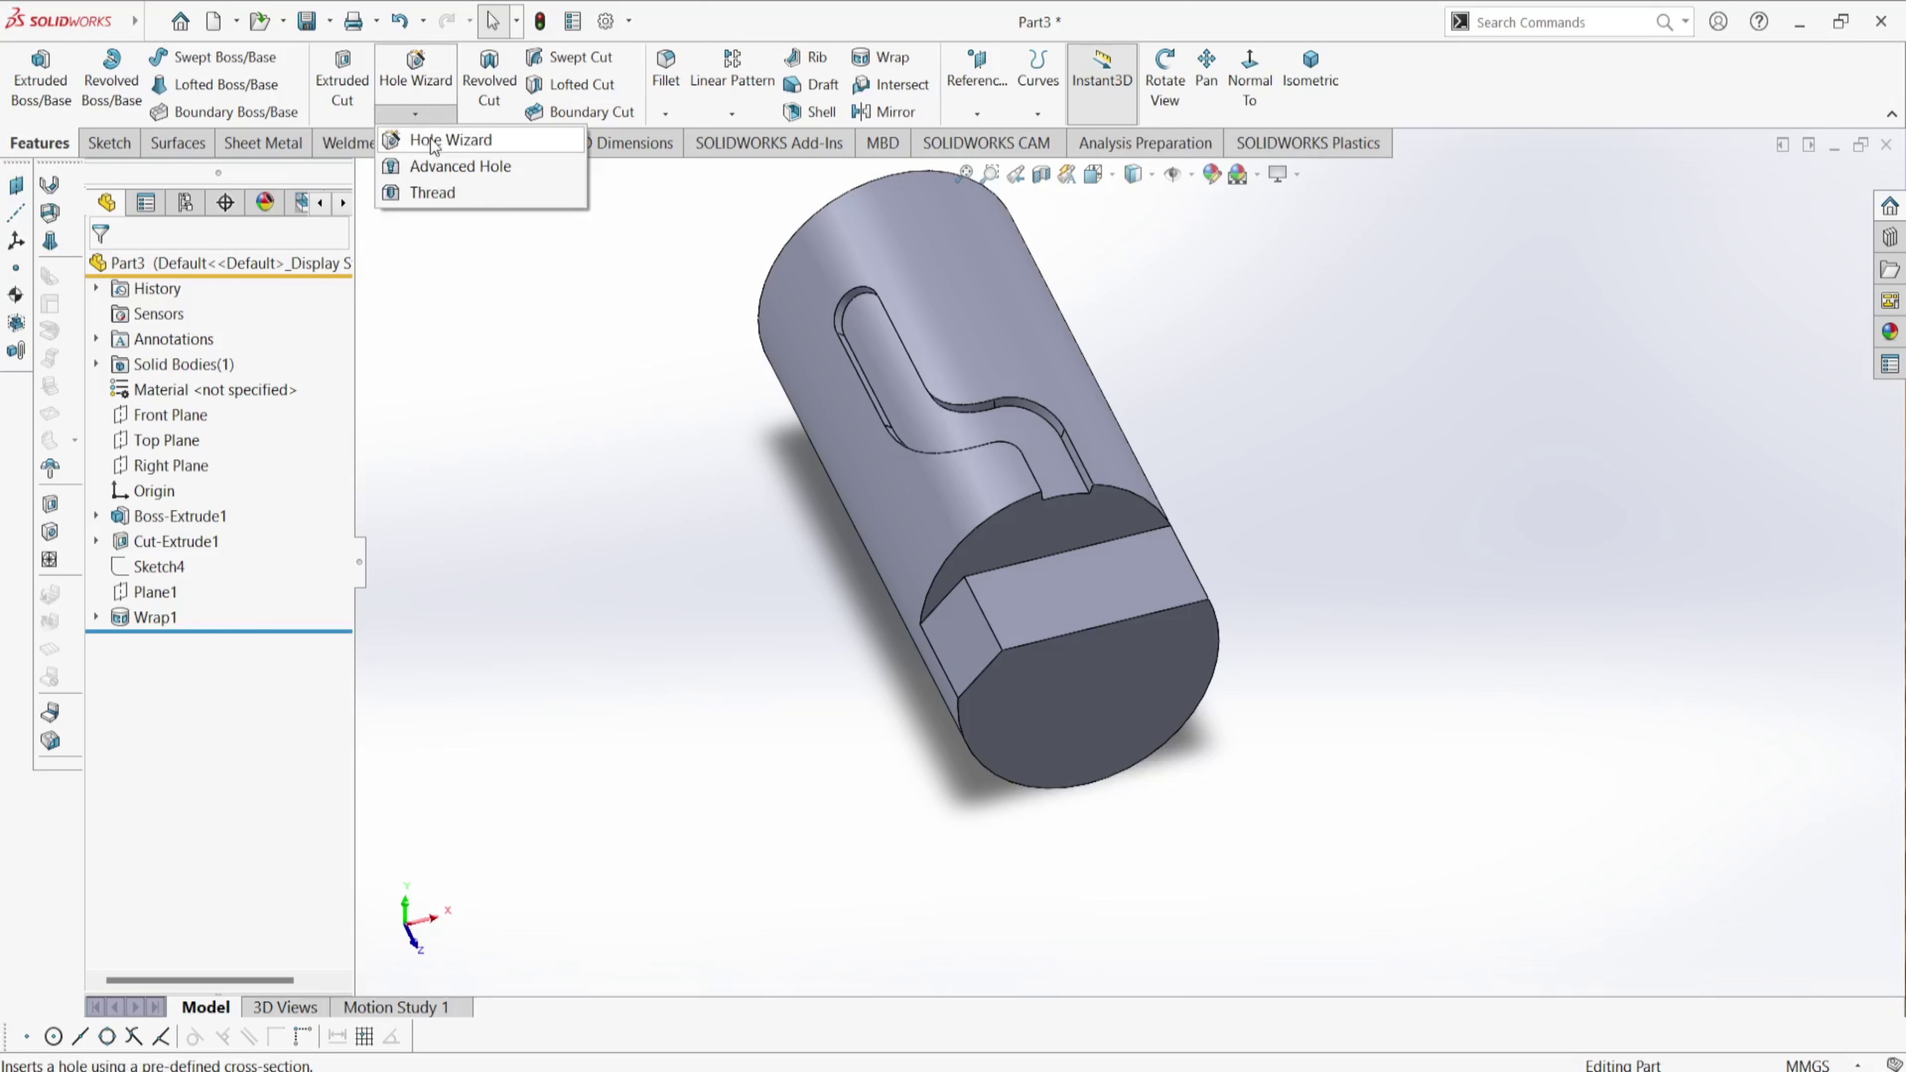
left_click(439, 158)
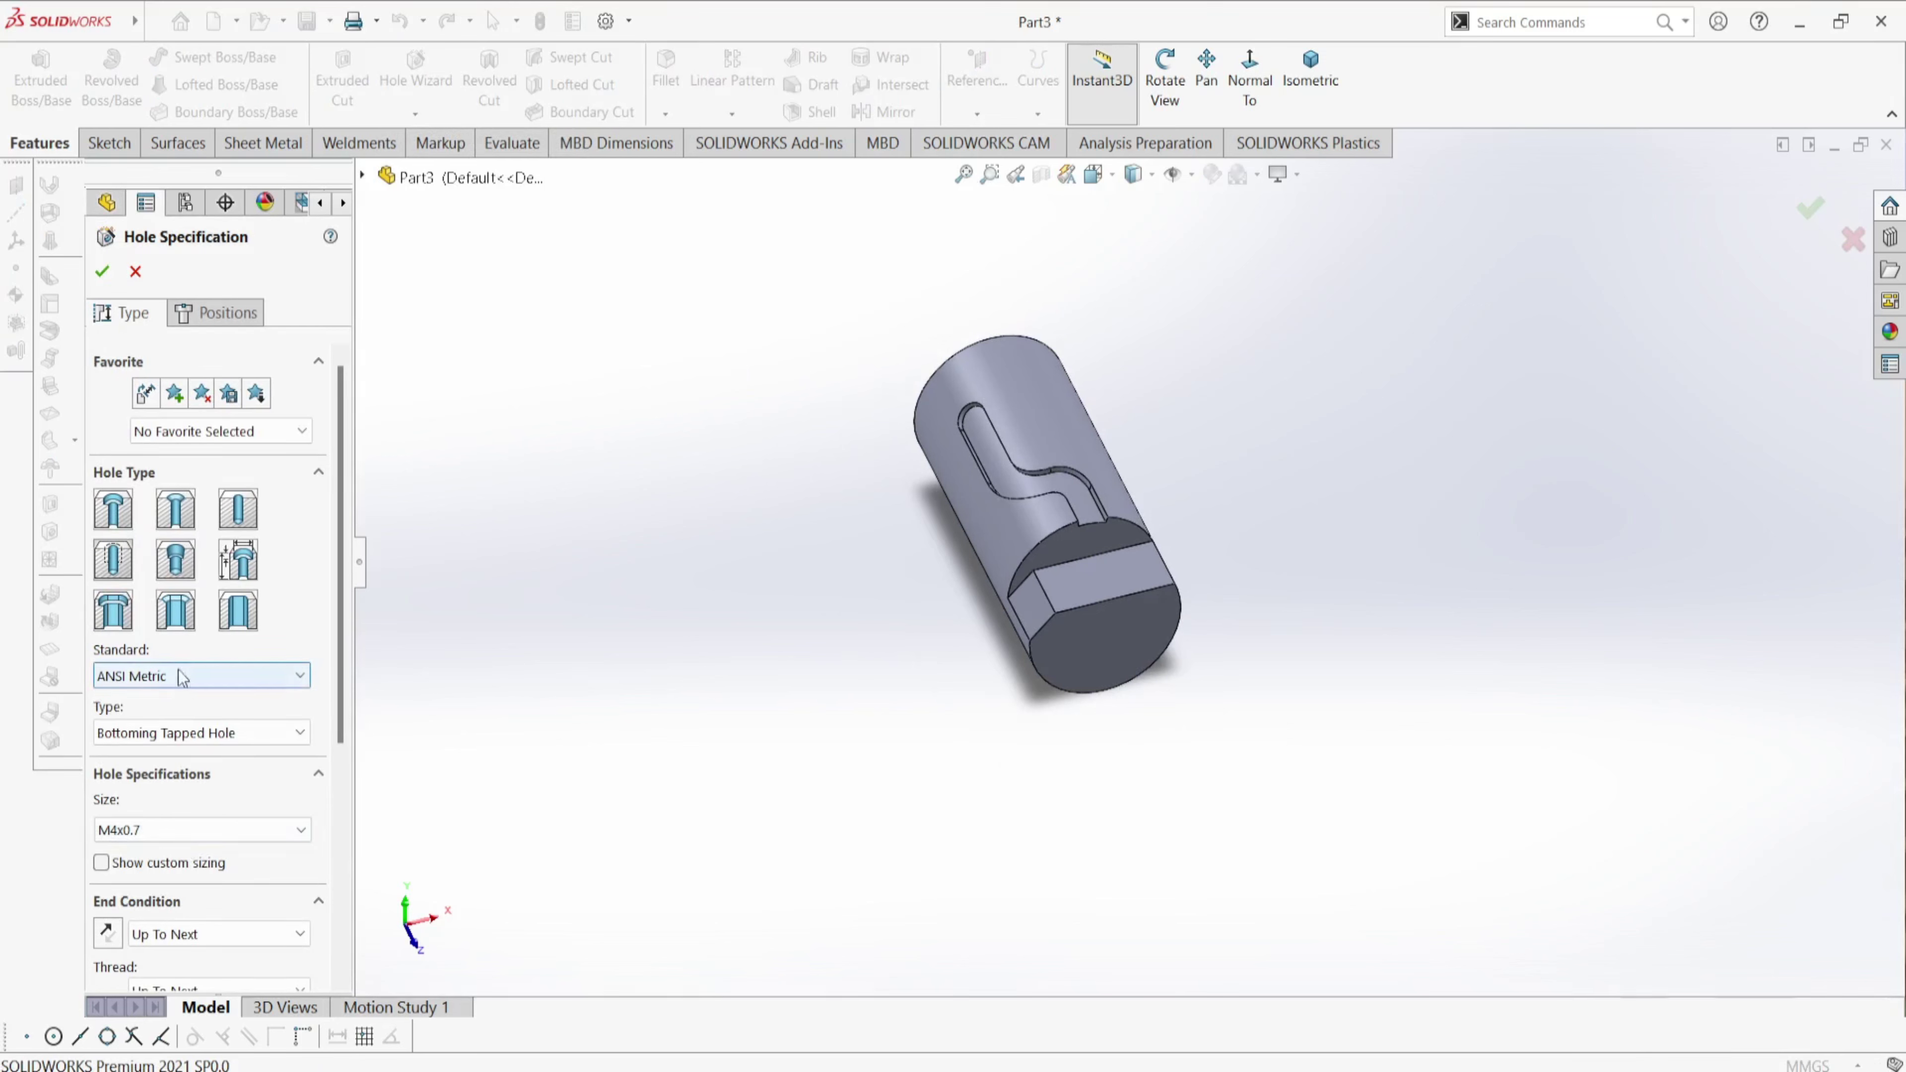
left_click(237, 512)
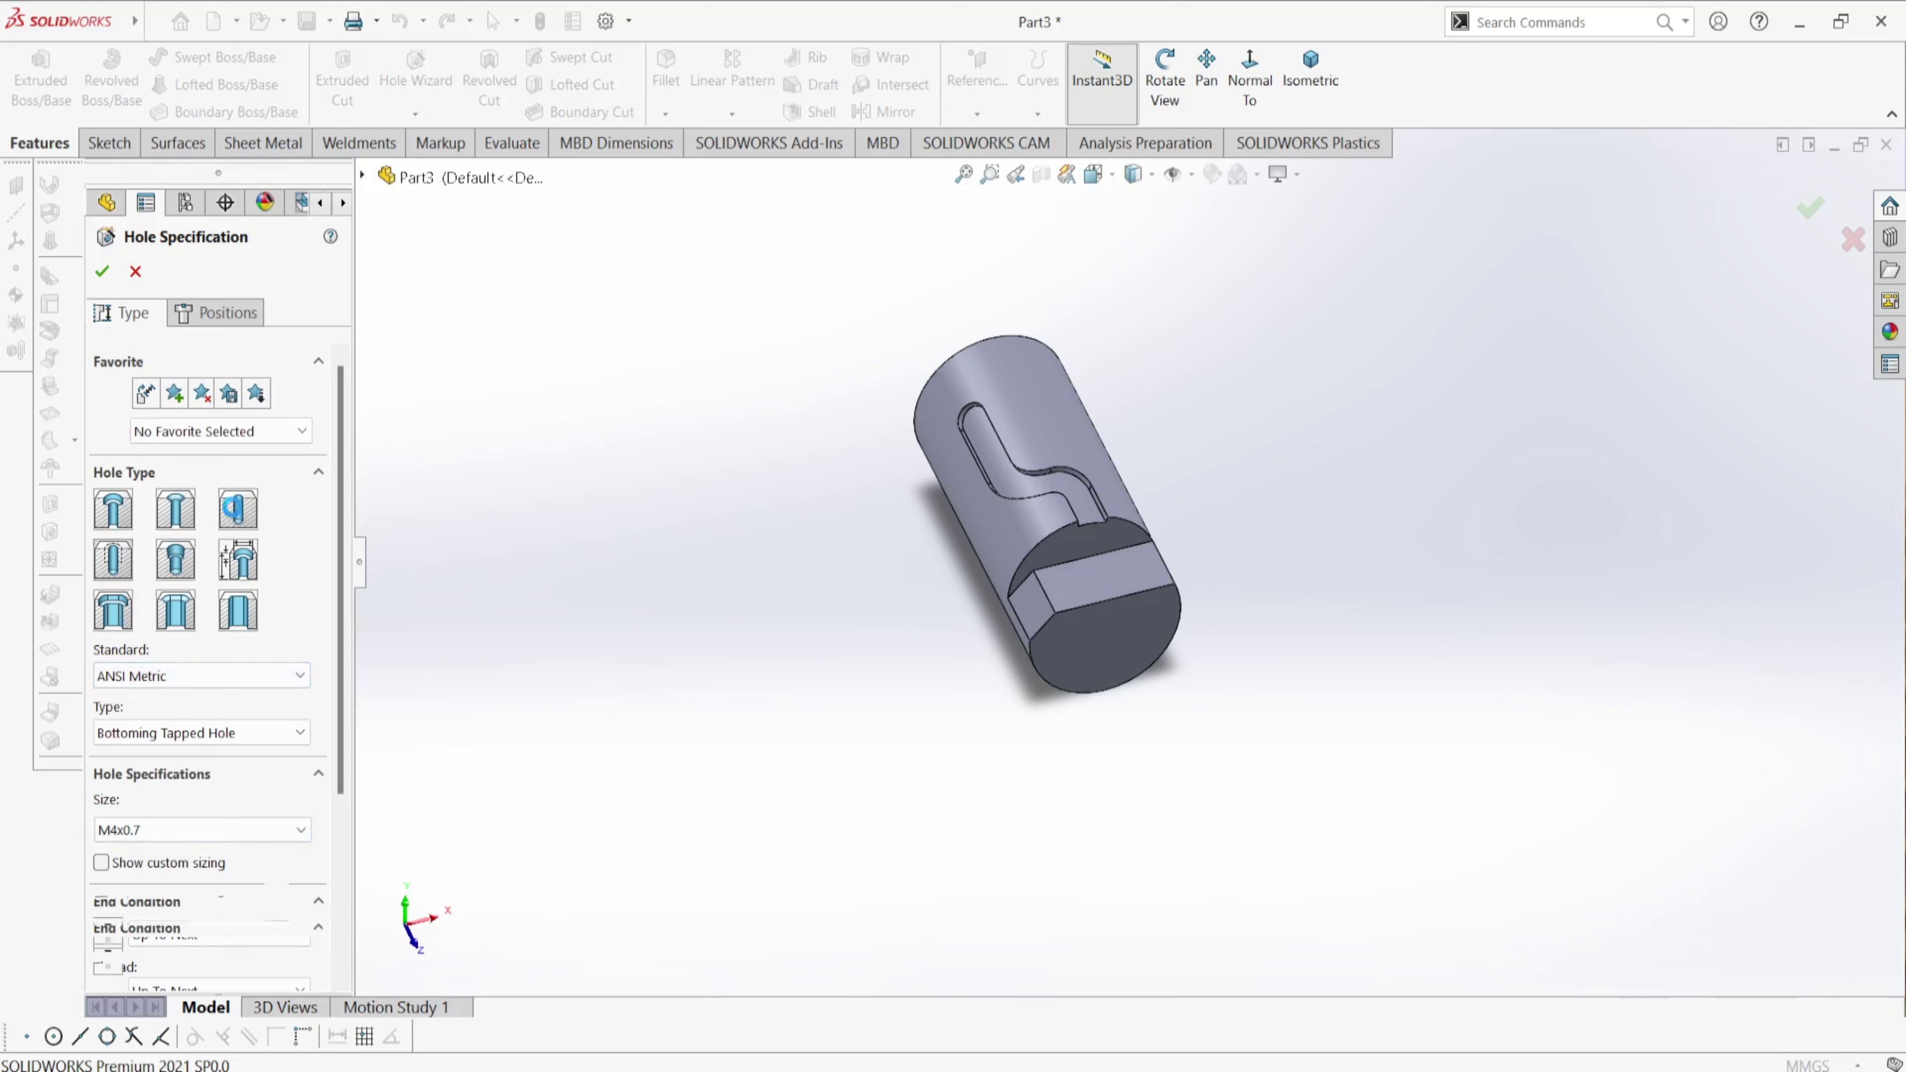
left_click(172, 832)
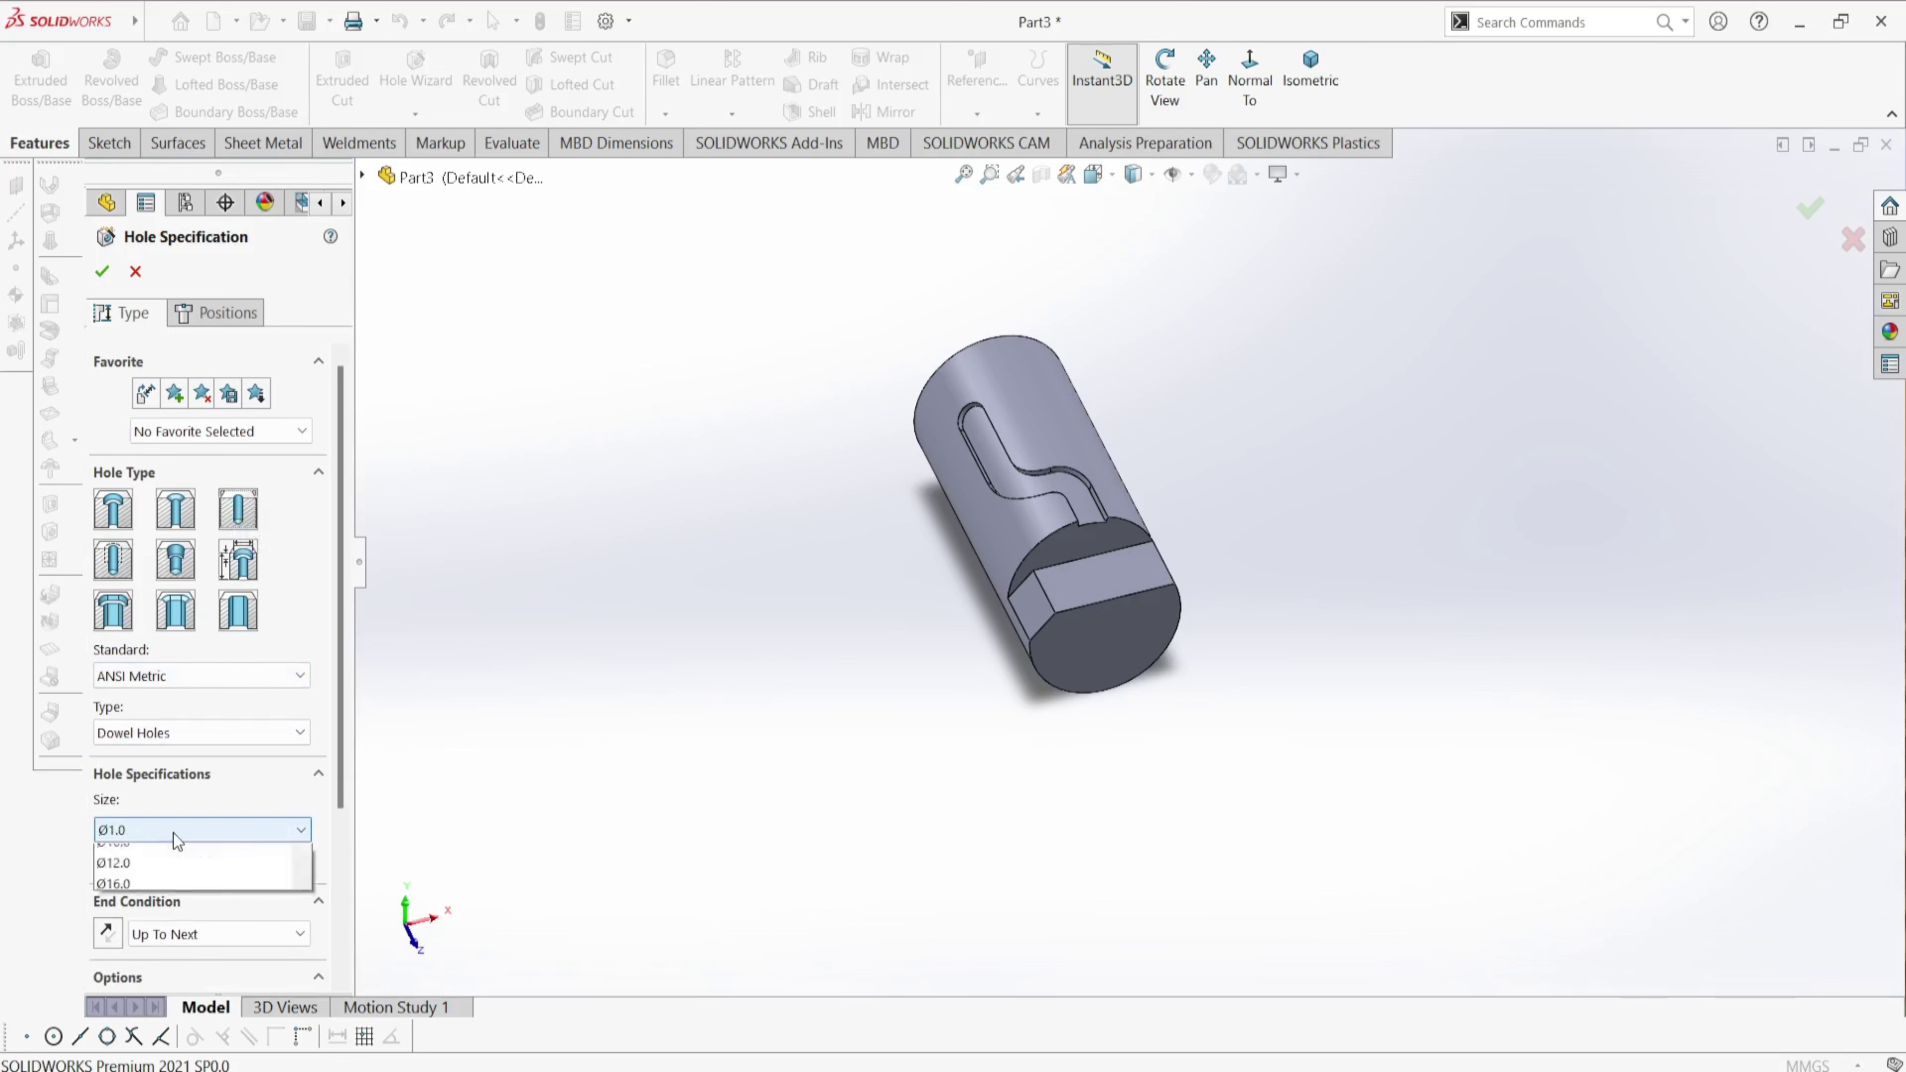
left_click(134, 1045)
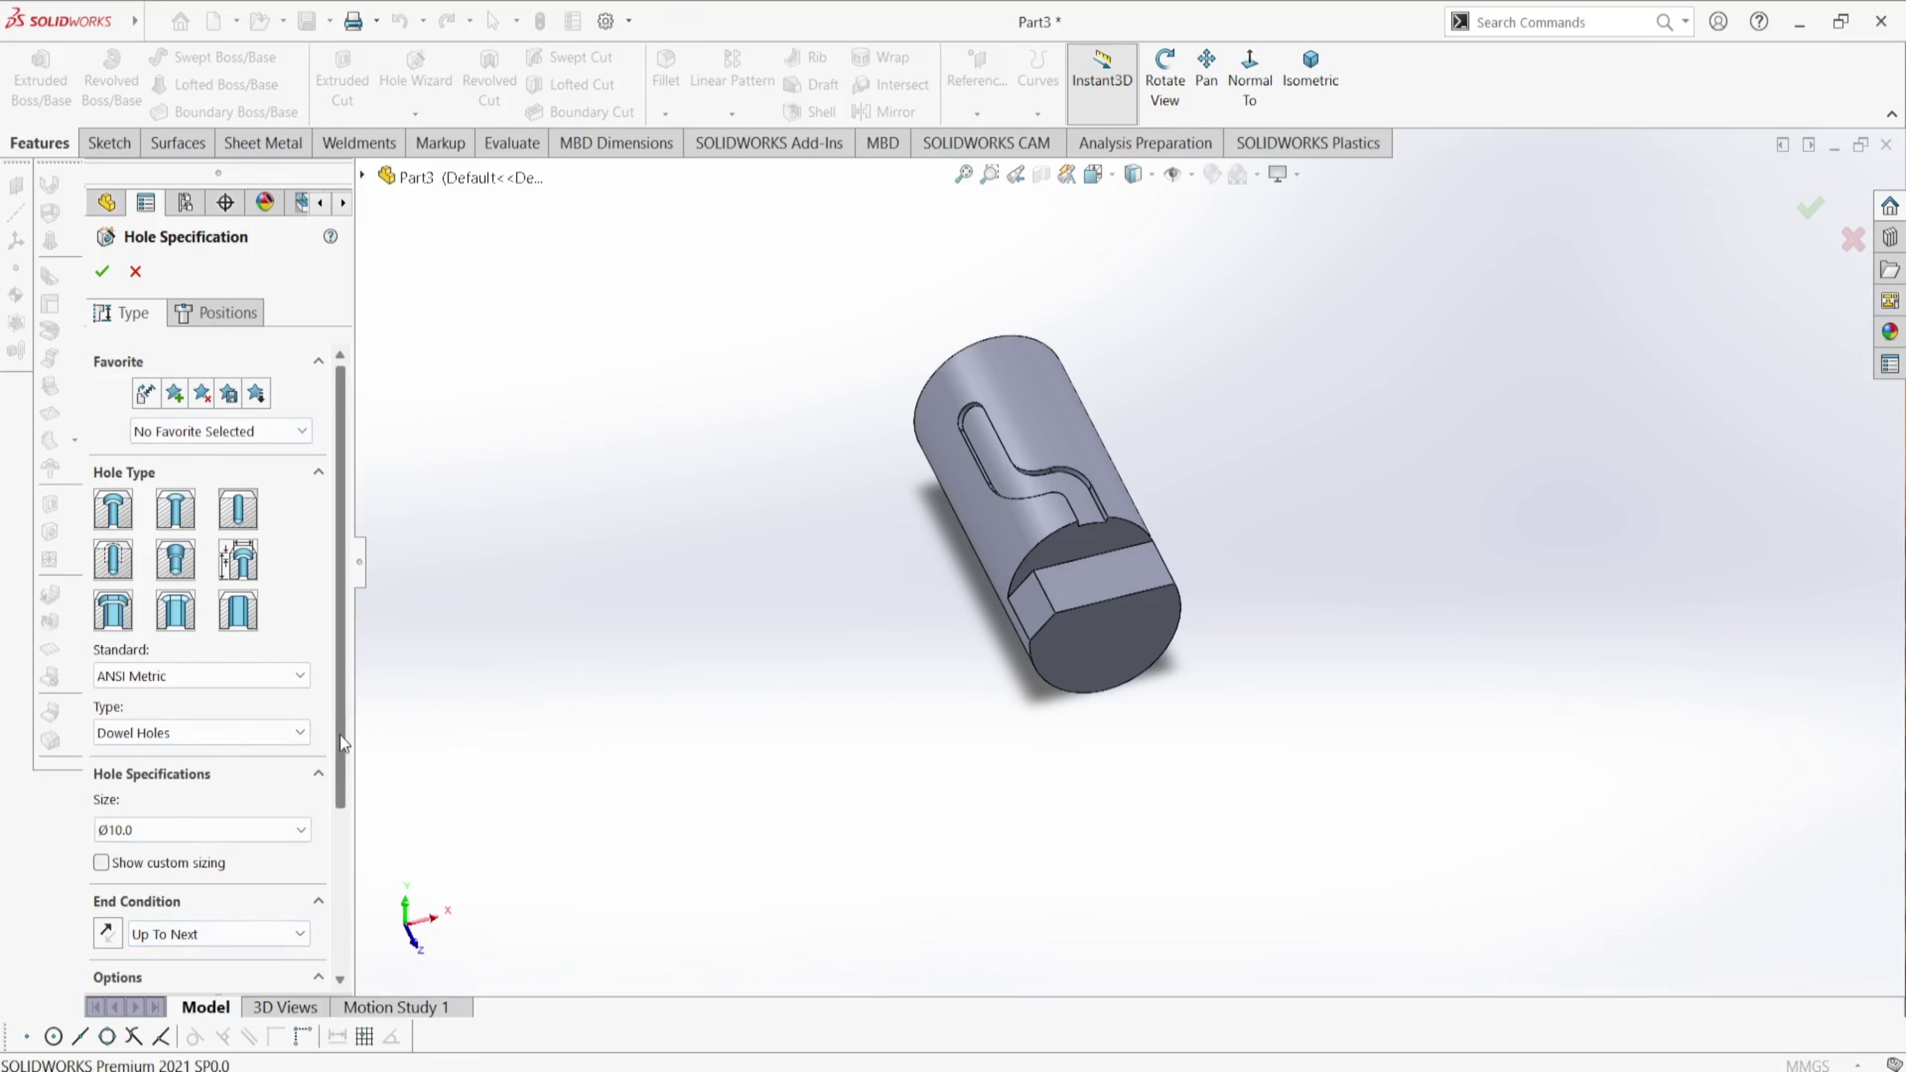
- Set the hole's end condition to Blind with a depth of 20 mm
left_click_drag(339, 735, 335, 801)
left_click(155, 839)
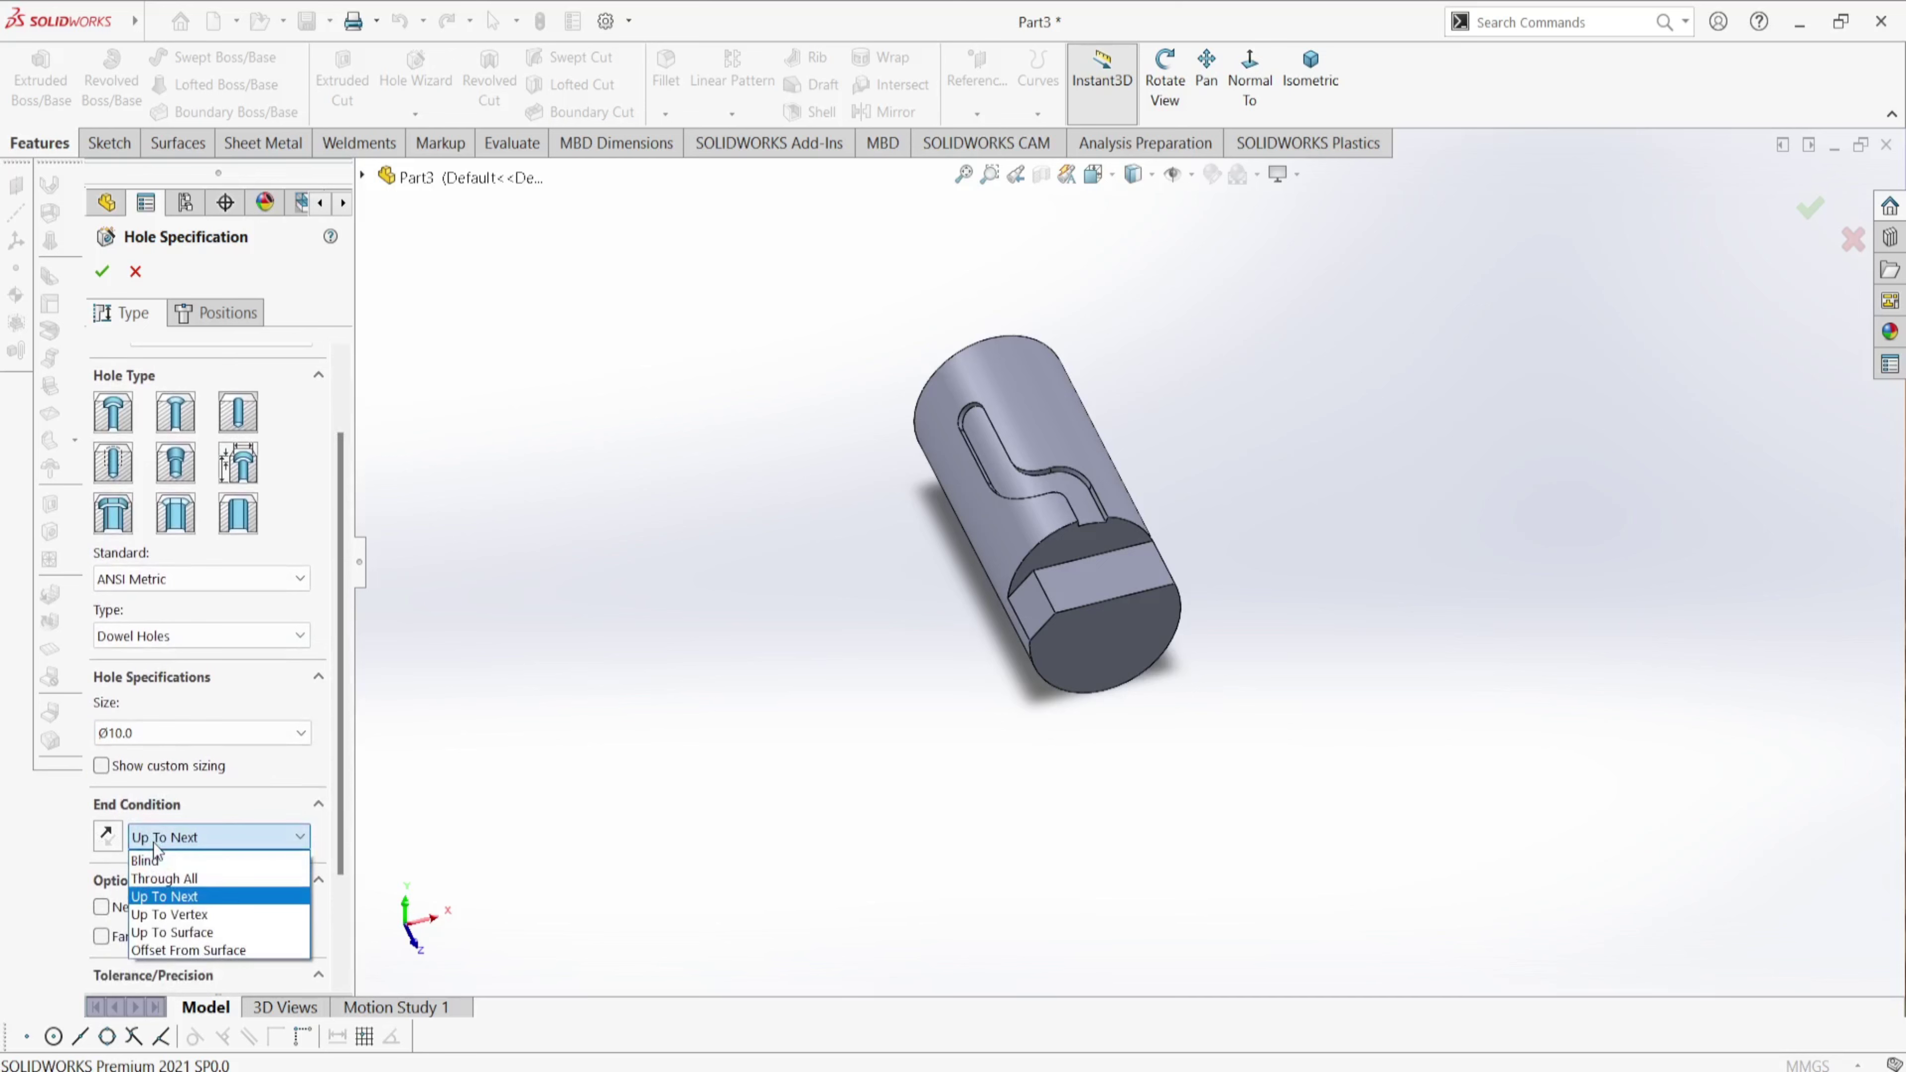
left_click(155, 859)
double_click(187, 872)
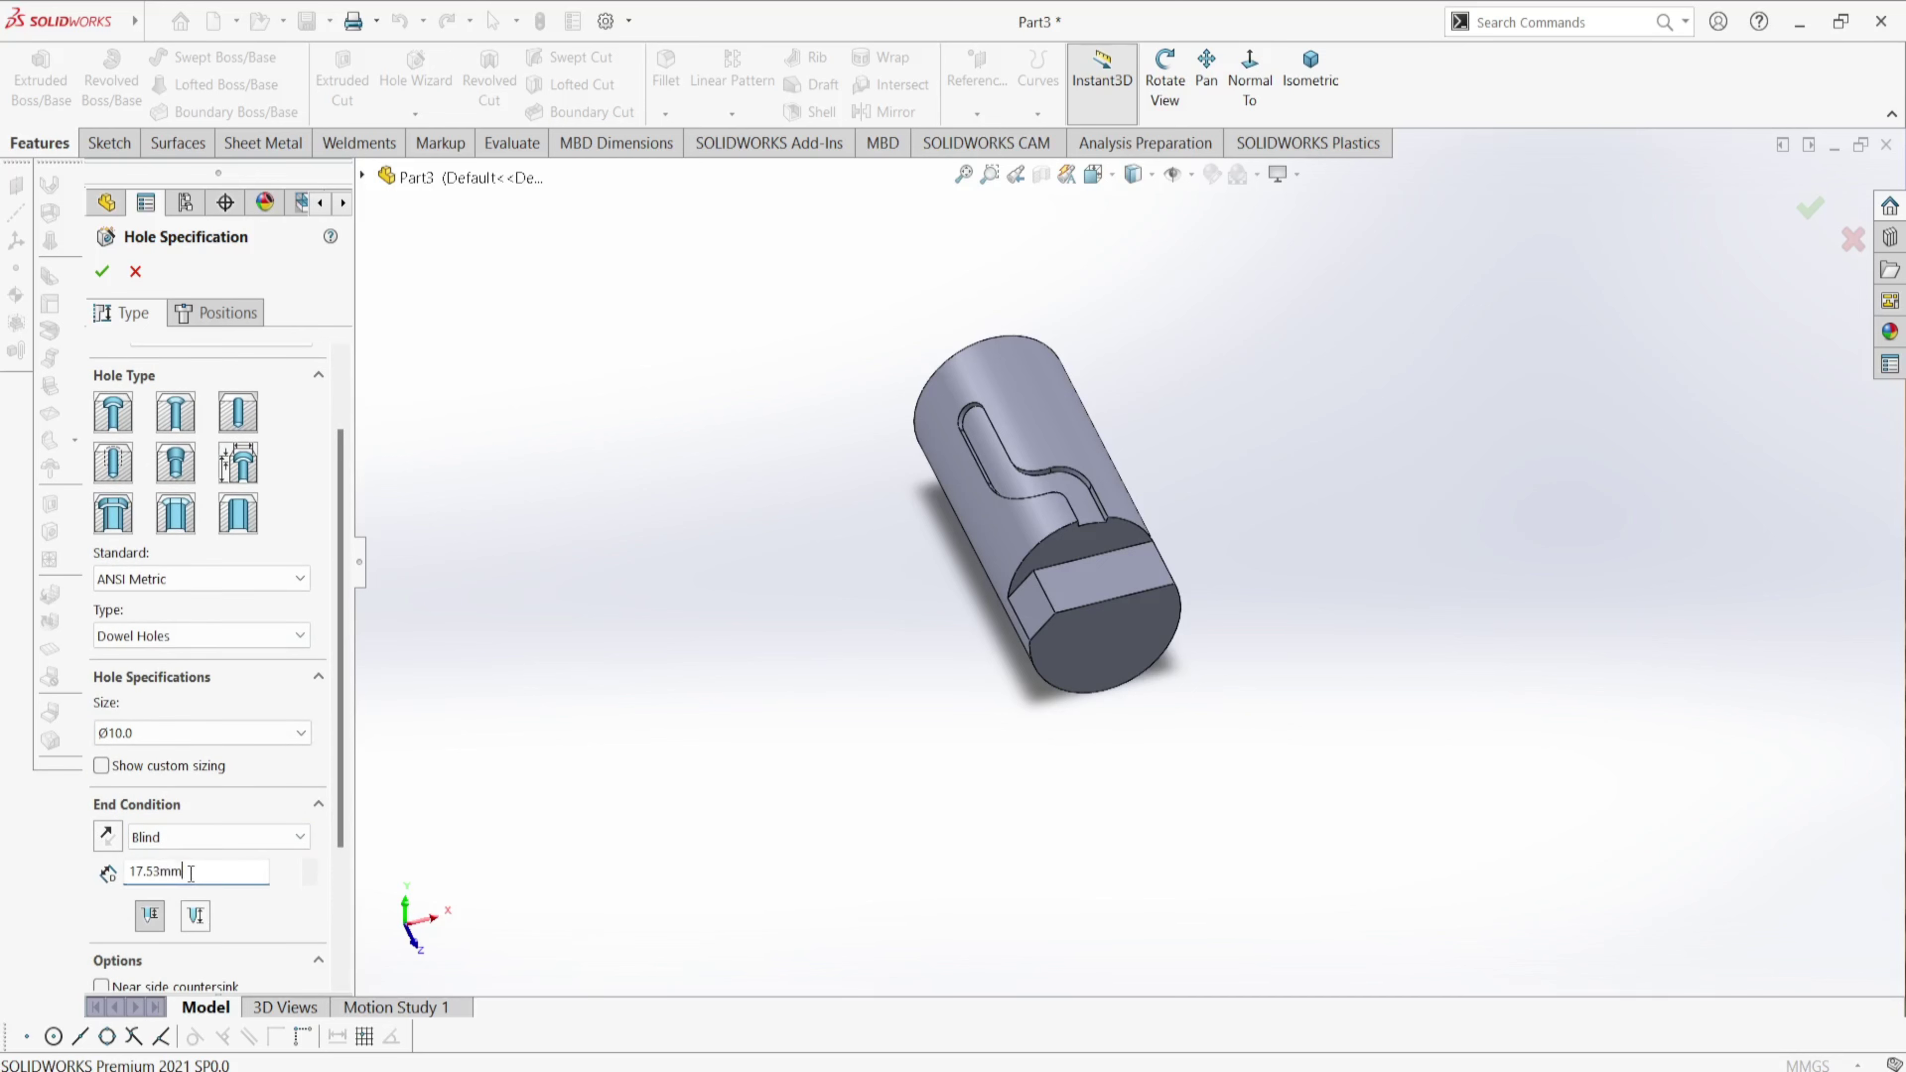
type("20")
key("Return")
- Place two hole points on the wide flat cut face, at about X 28.5, Y 15.5 mm and X -10.8, Y 26.5 mm
left_click(207, 316)
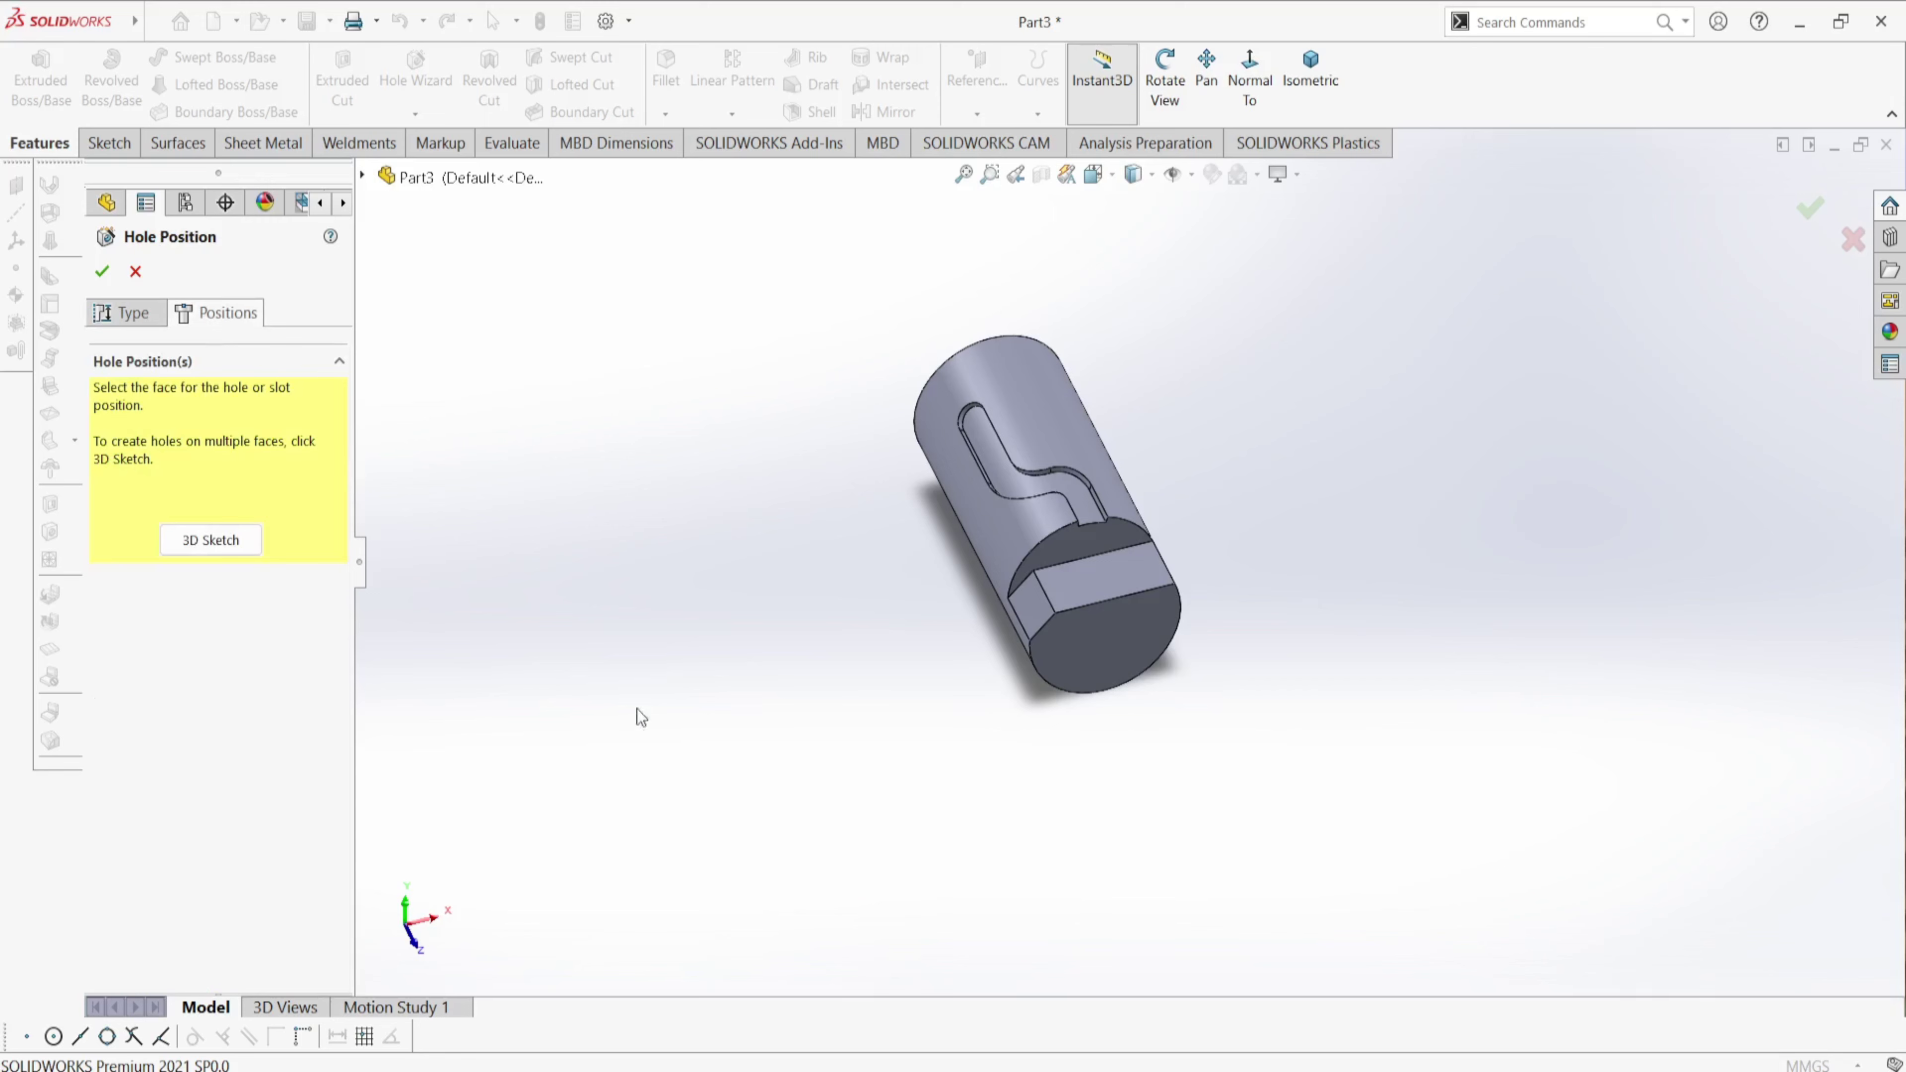
scroll(1127, 709, "down", 5)
left_click(1095, 447)
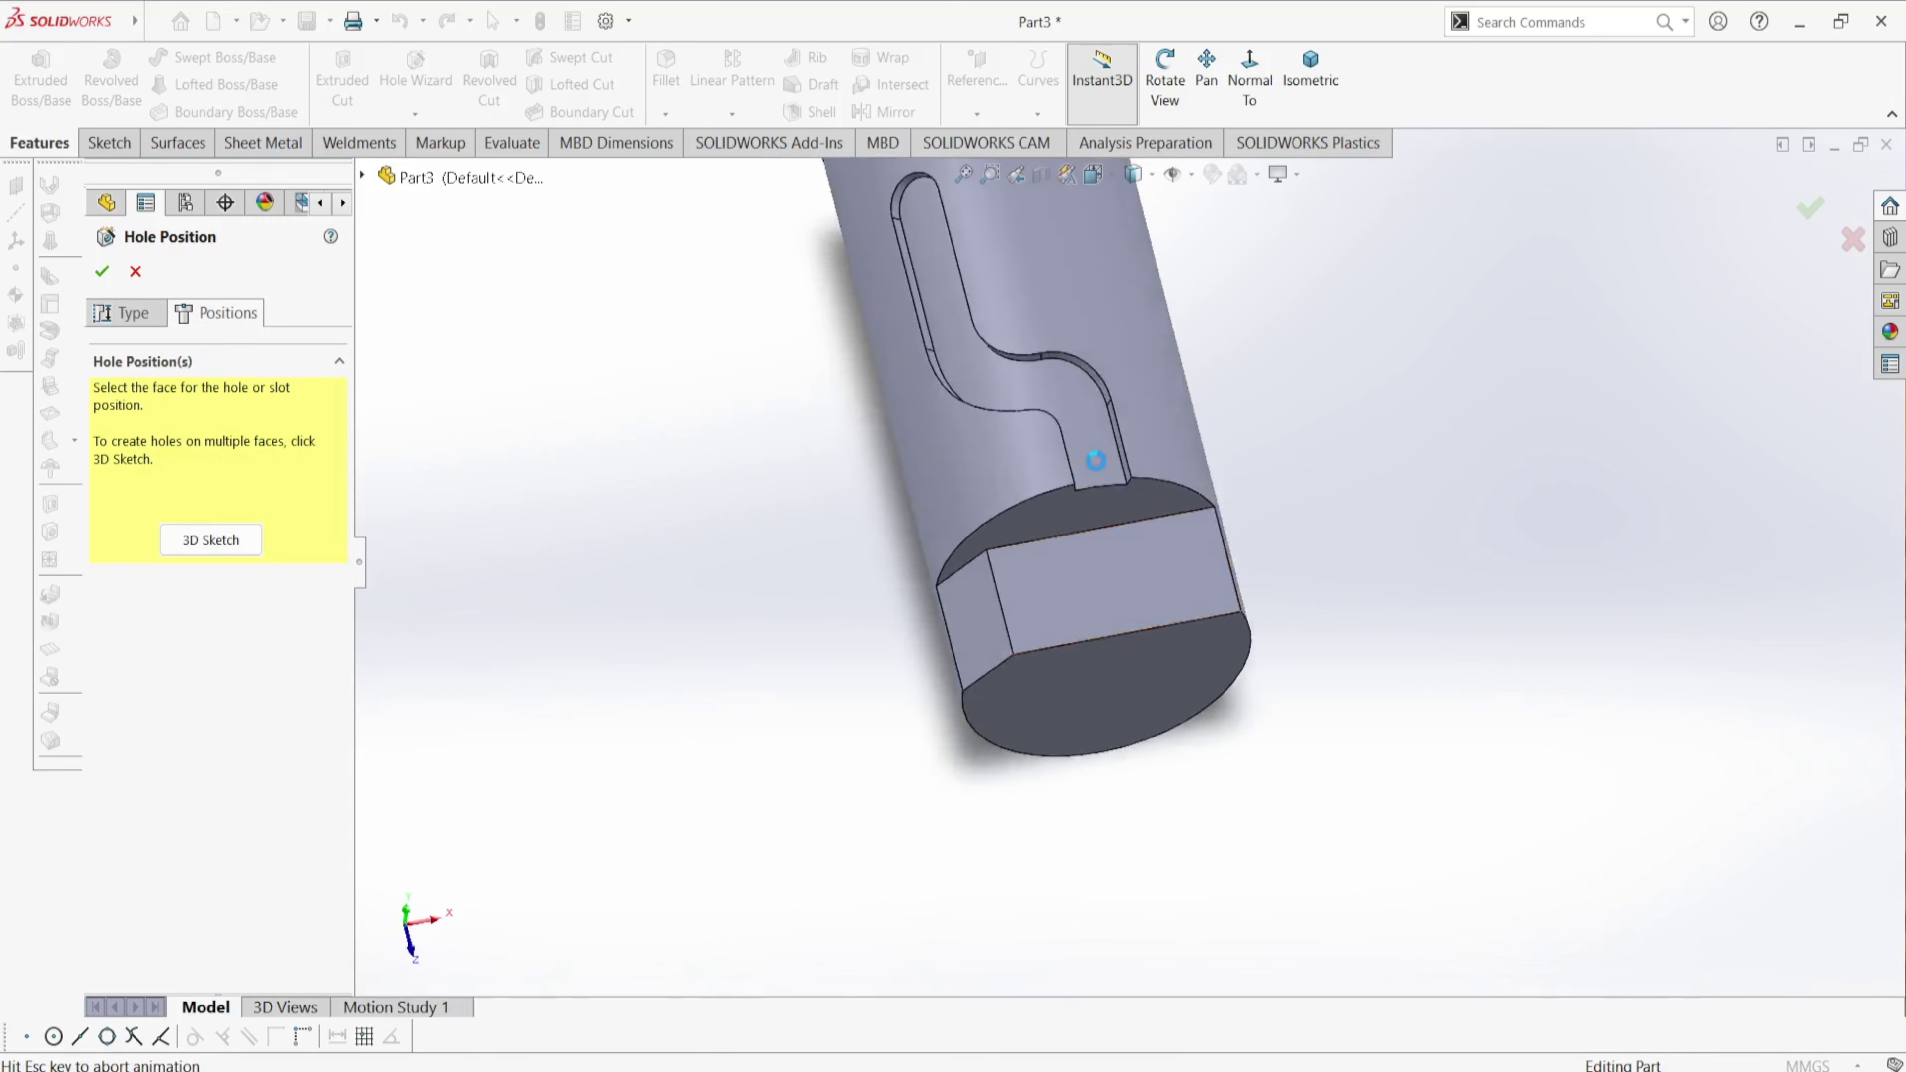
scroll(1126, 860, "up", 4)
scroll(1177, 695, "down", 2)
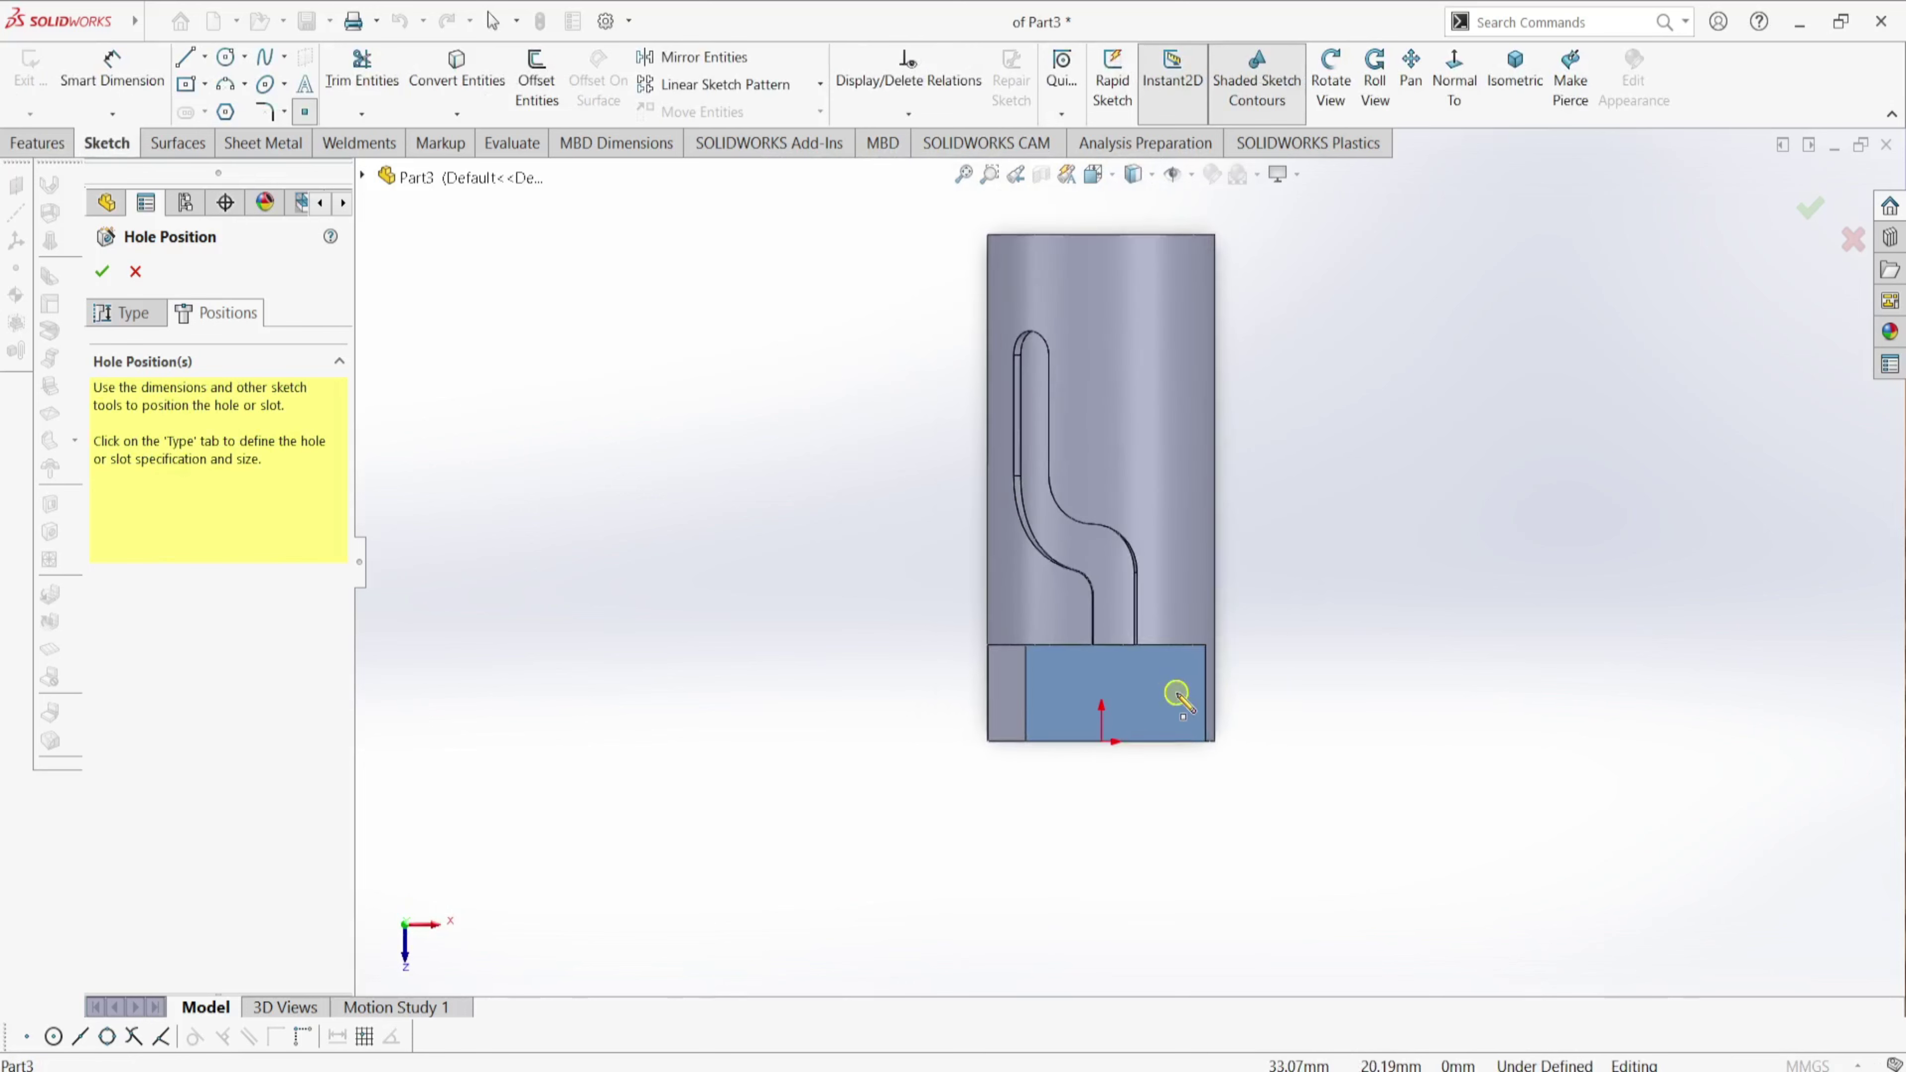
scroll(1180, 700, "down", 2)
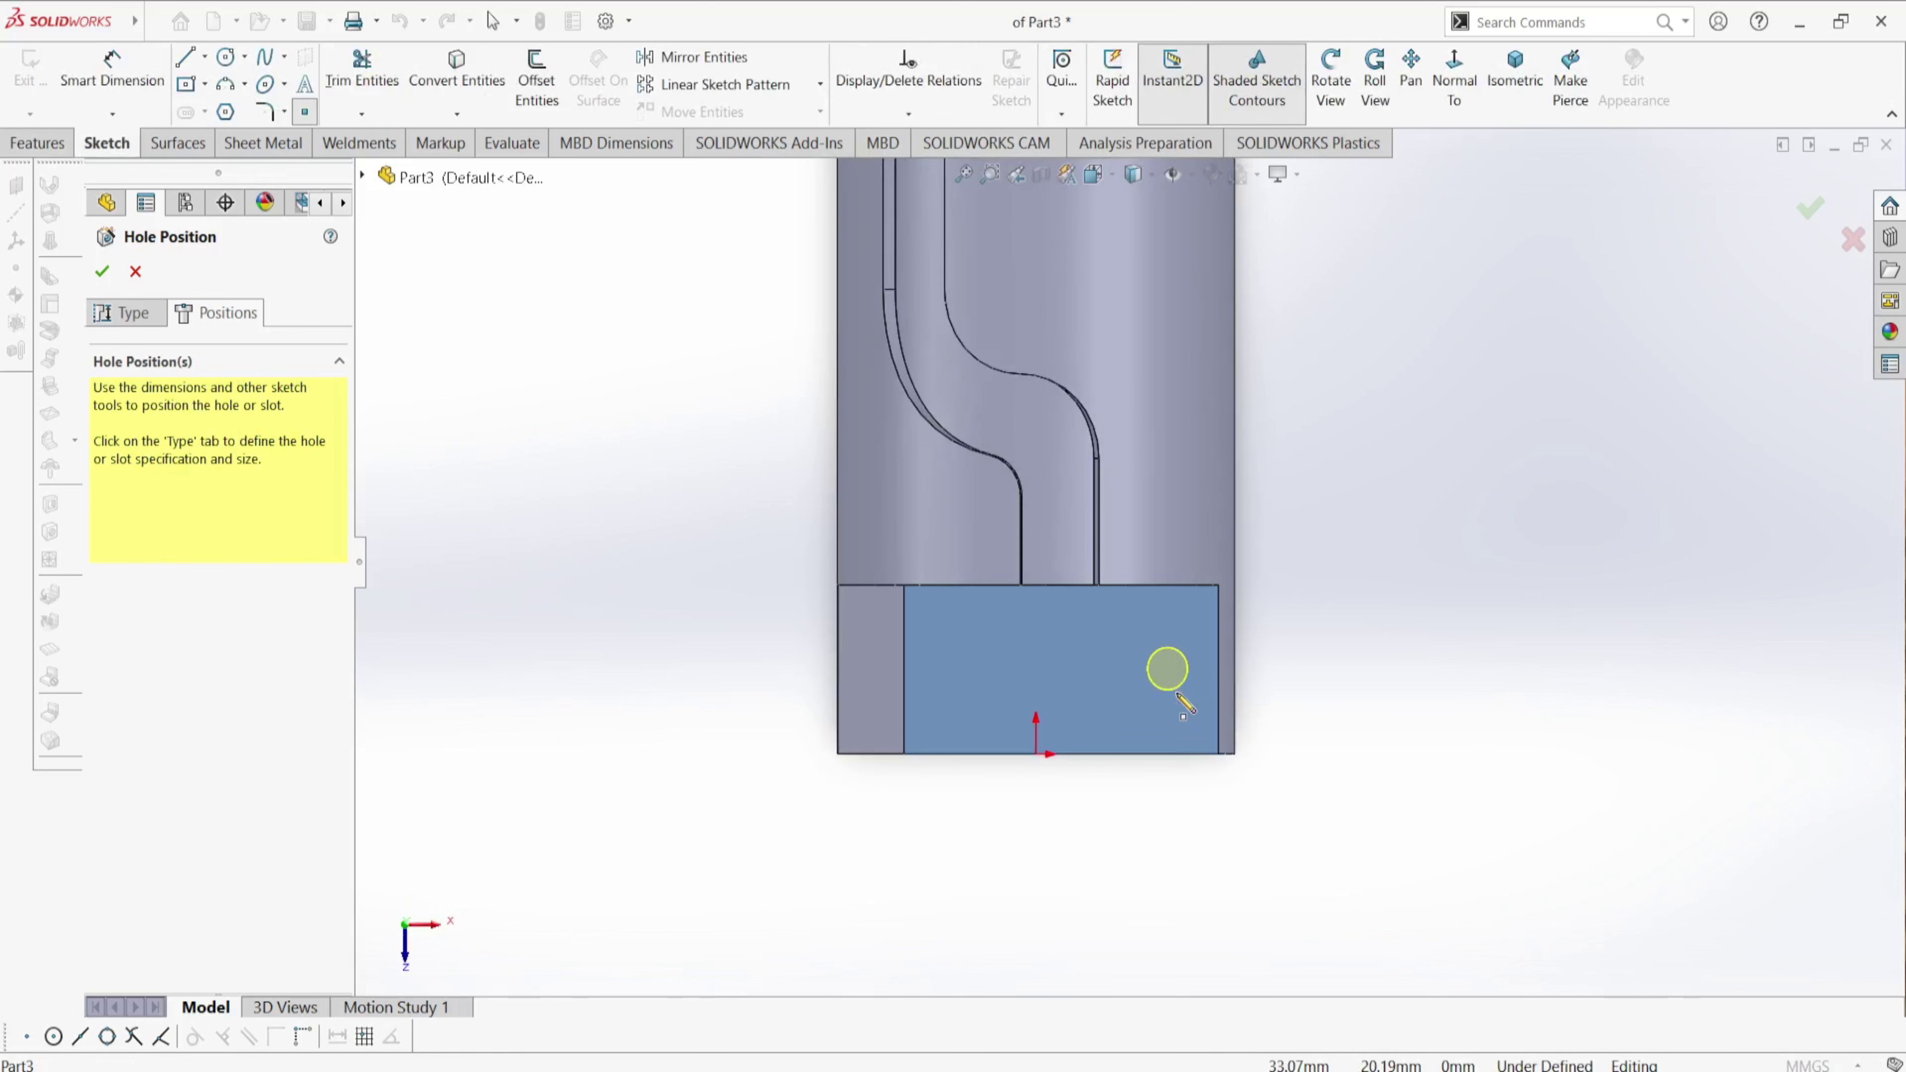
scroll(1179, 698, "down", 2)
left_click(1140, 680)
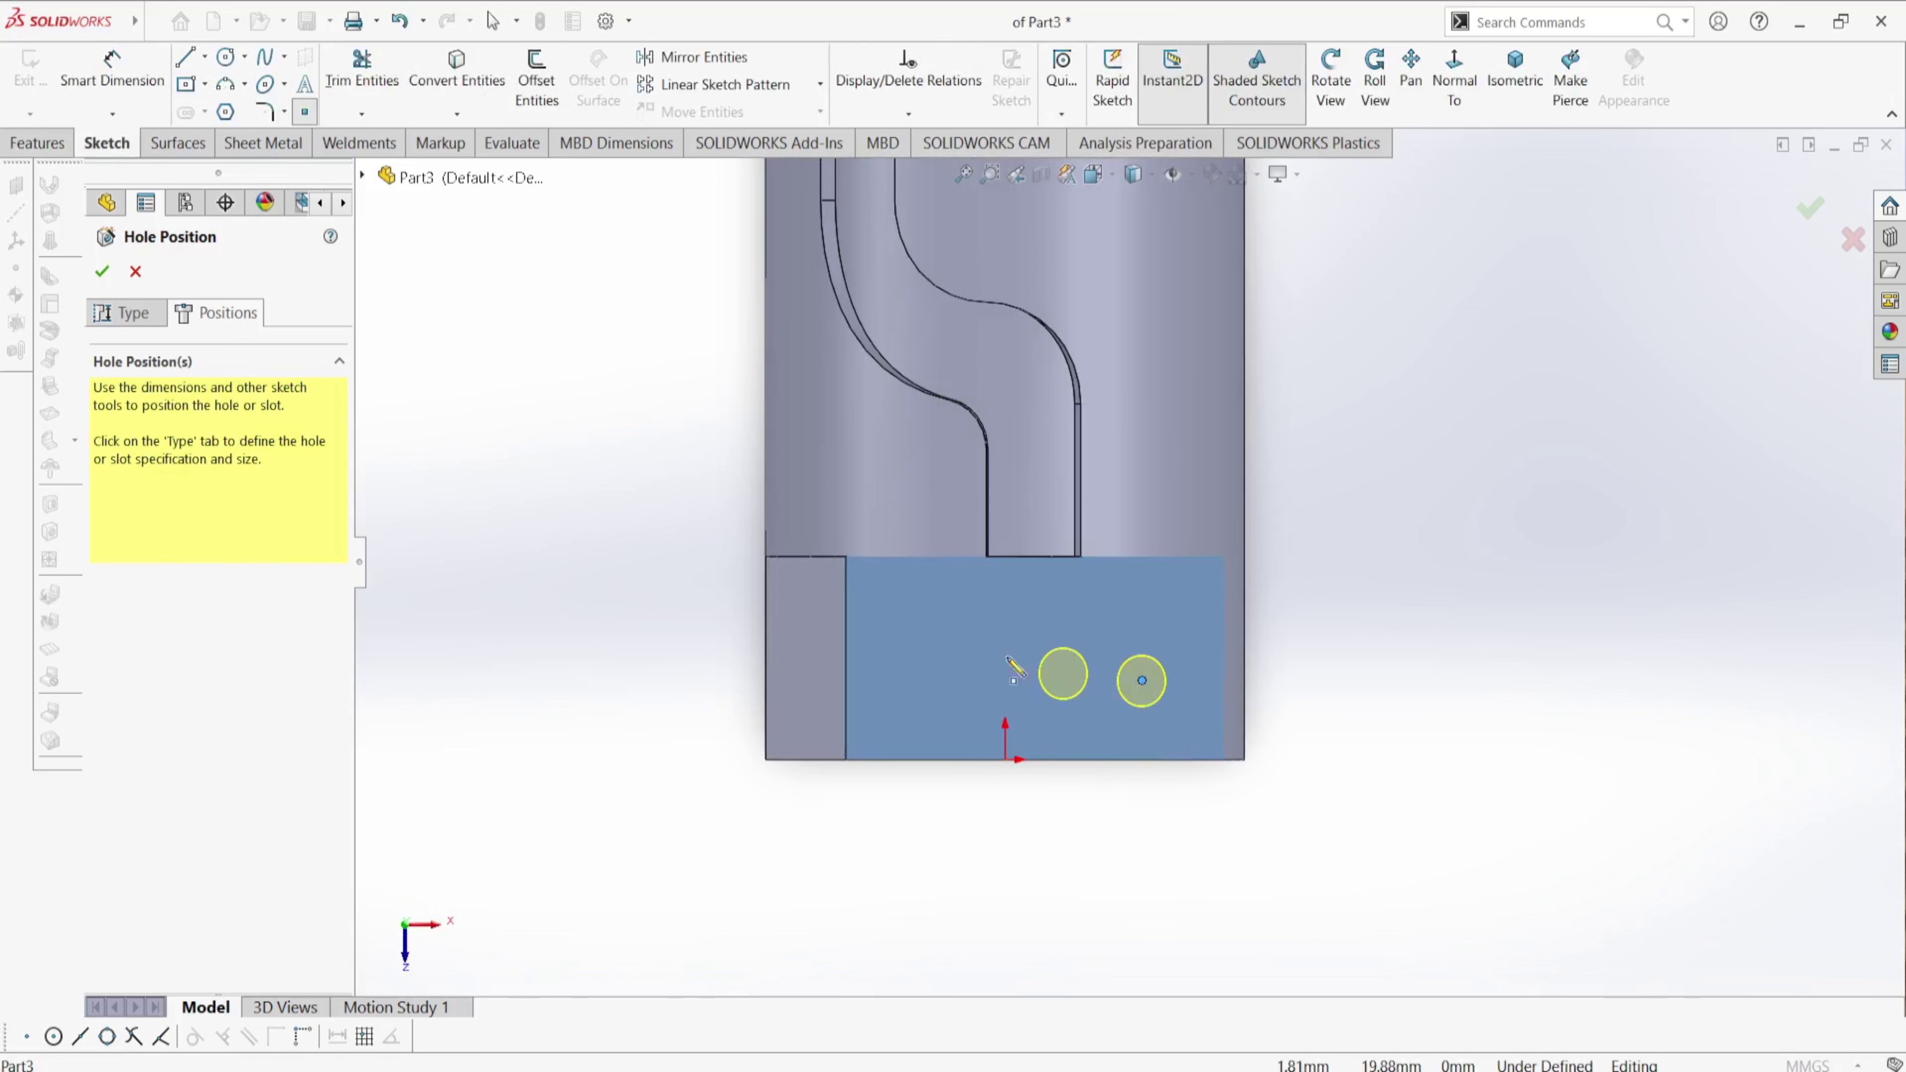
left_click(953, 624)
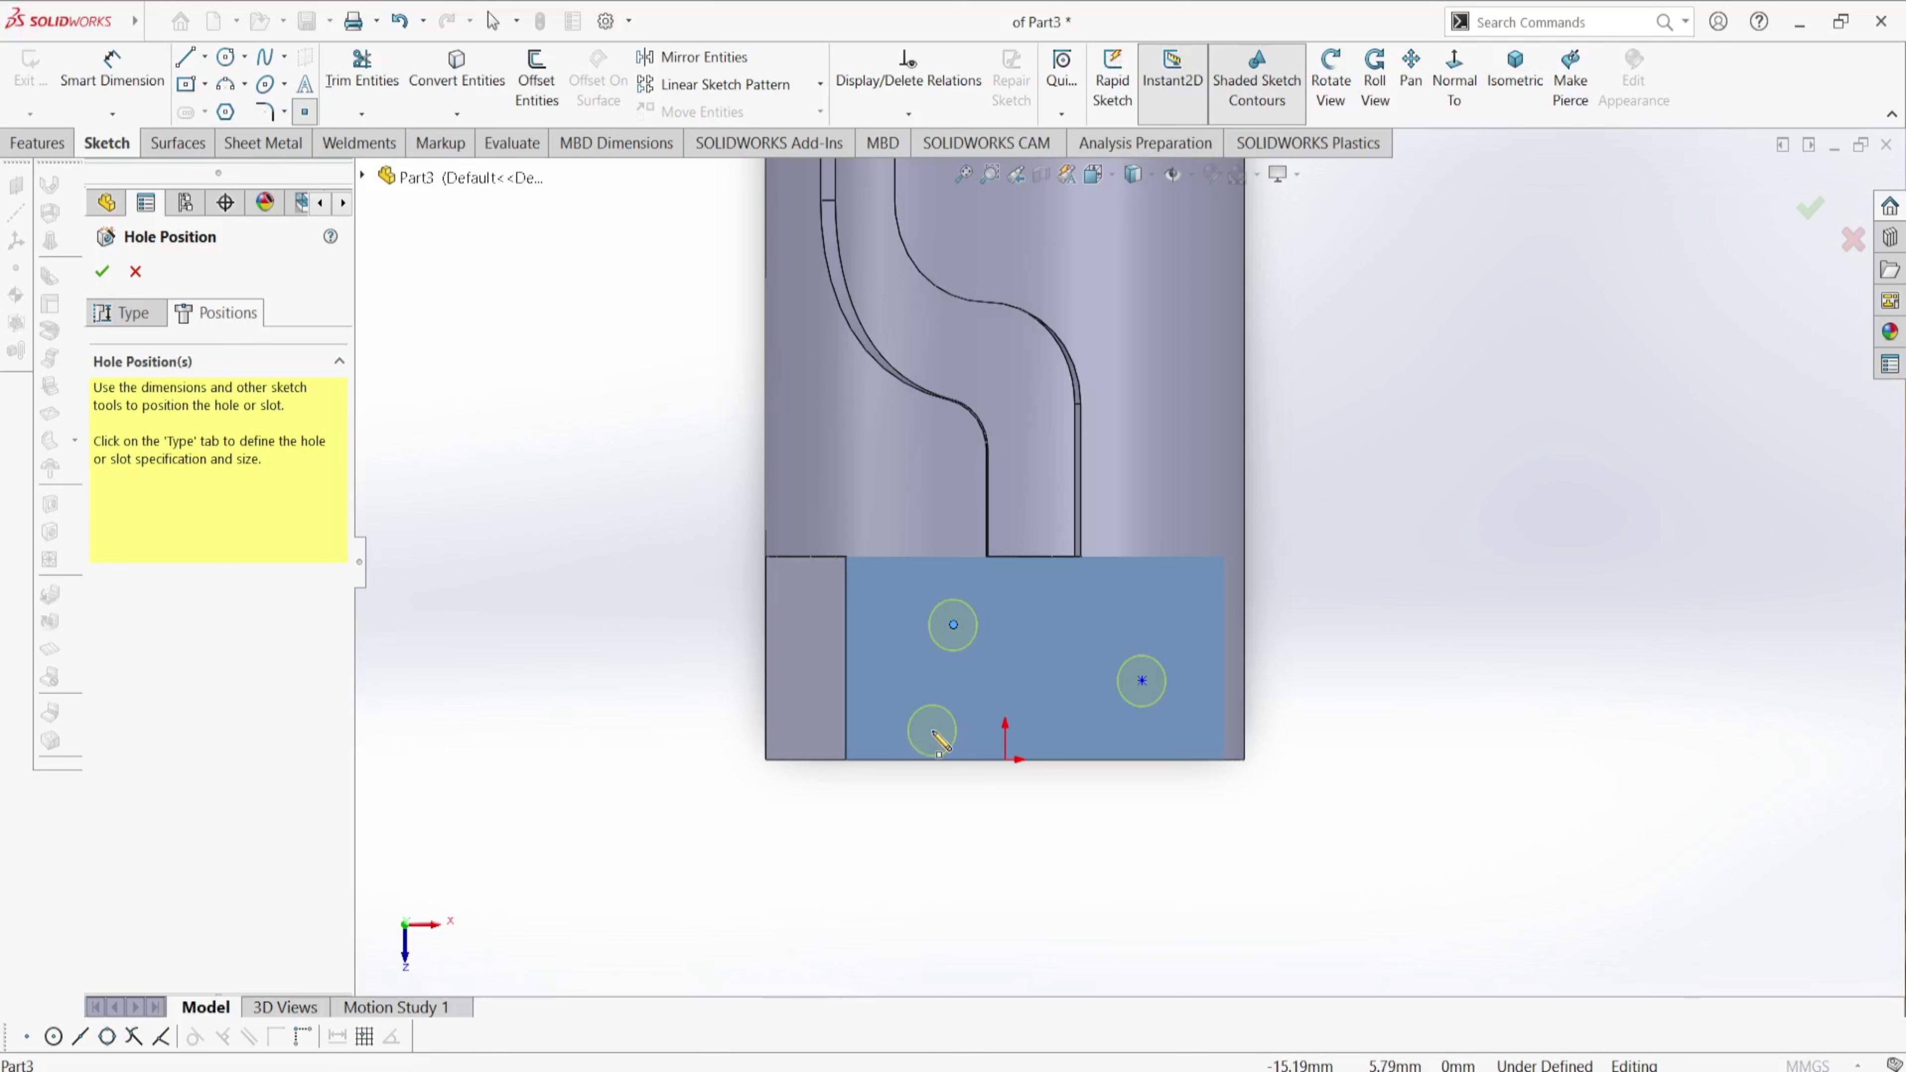
key("Escape")
- Dimension the hole point nearest the cylinder's end edge at 10 mm from that edge
left_click(112, 72)
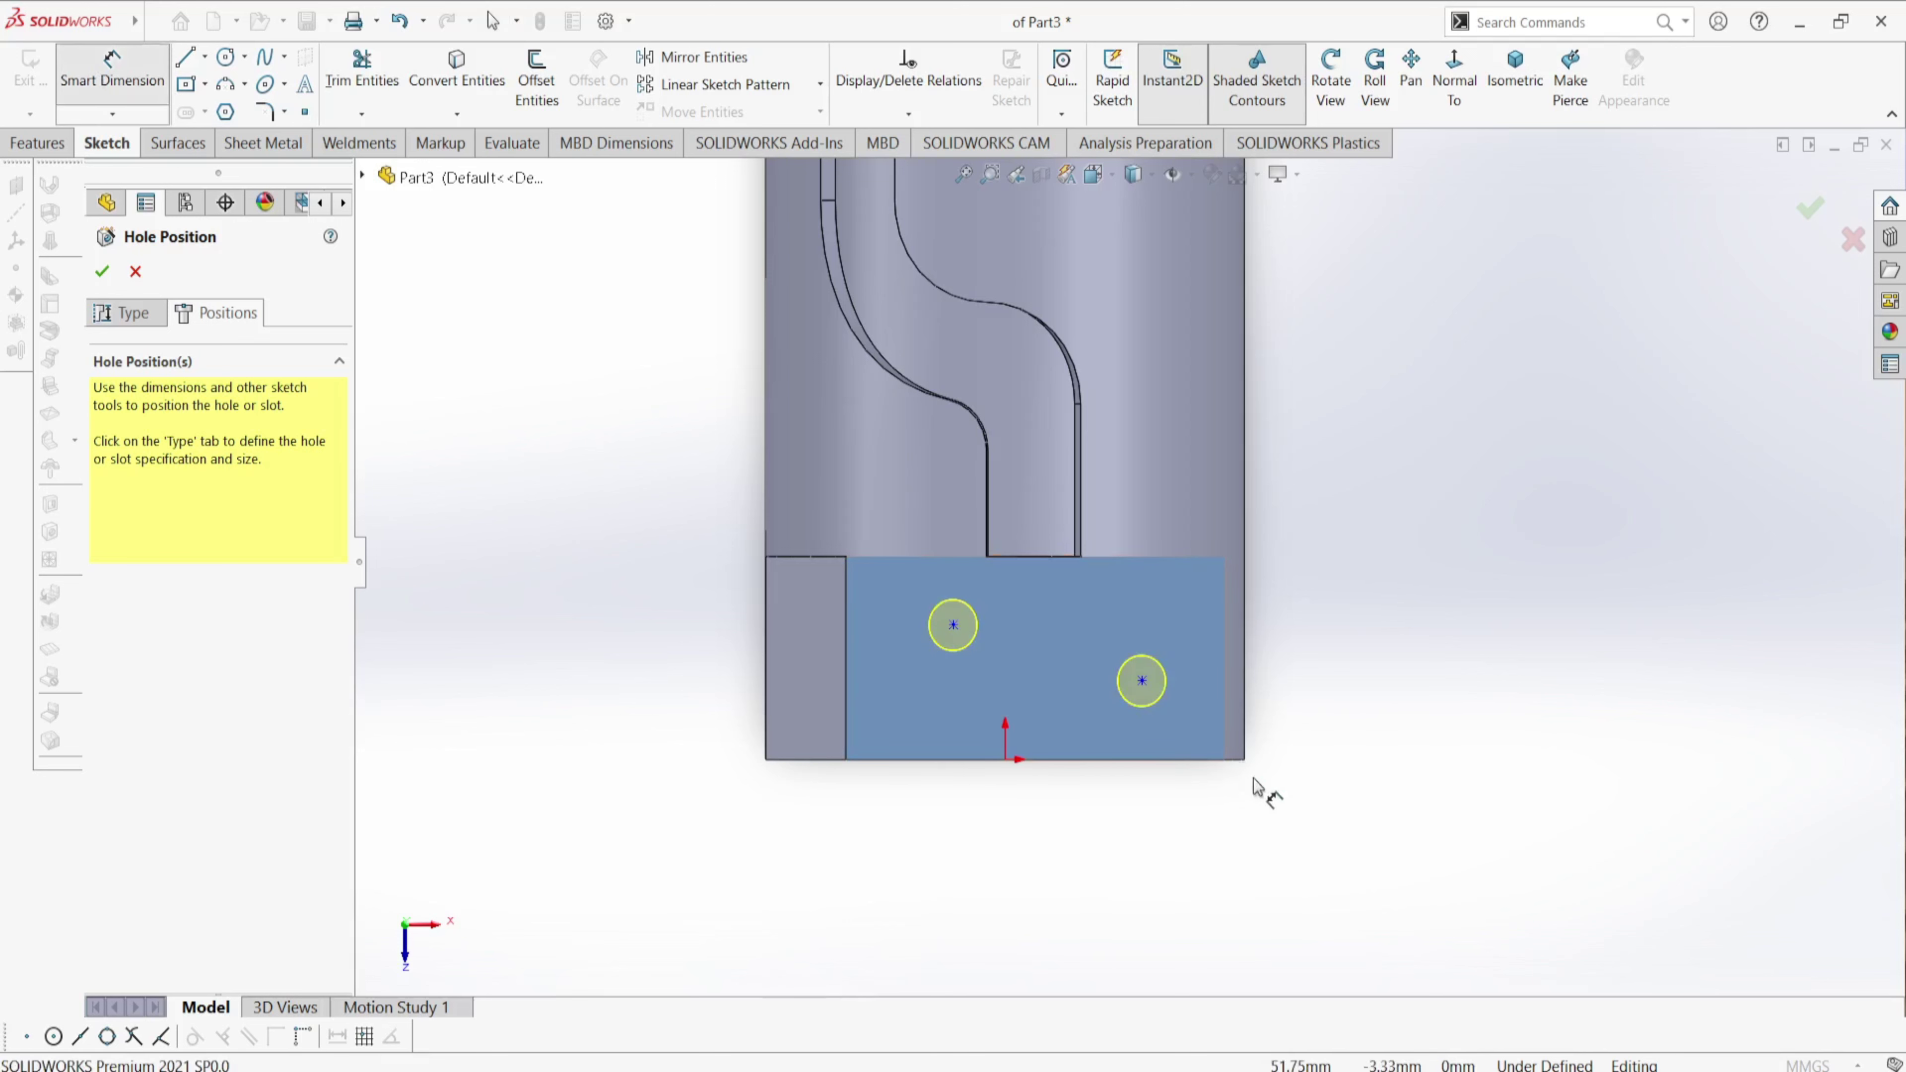
scroll(1216, 758, "down", 2)
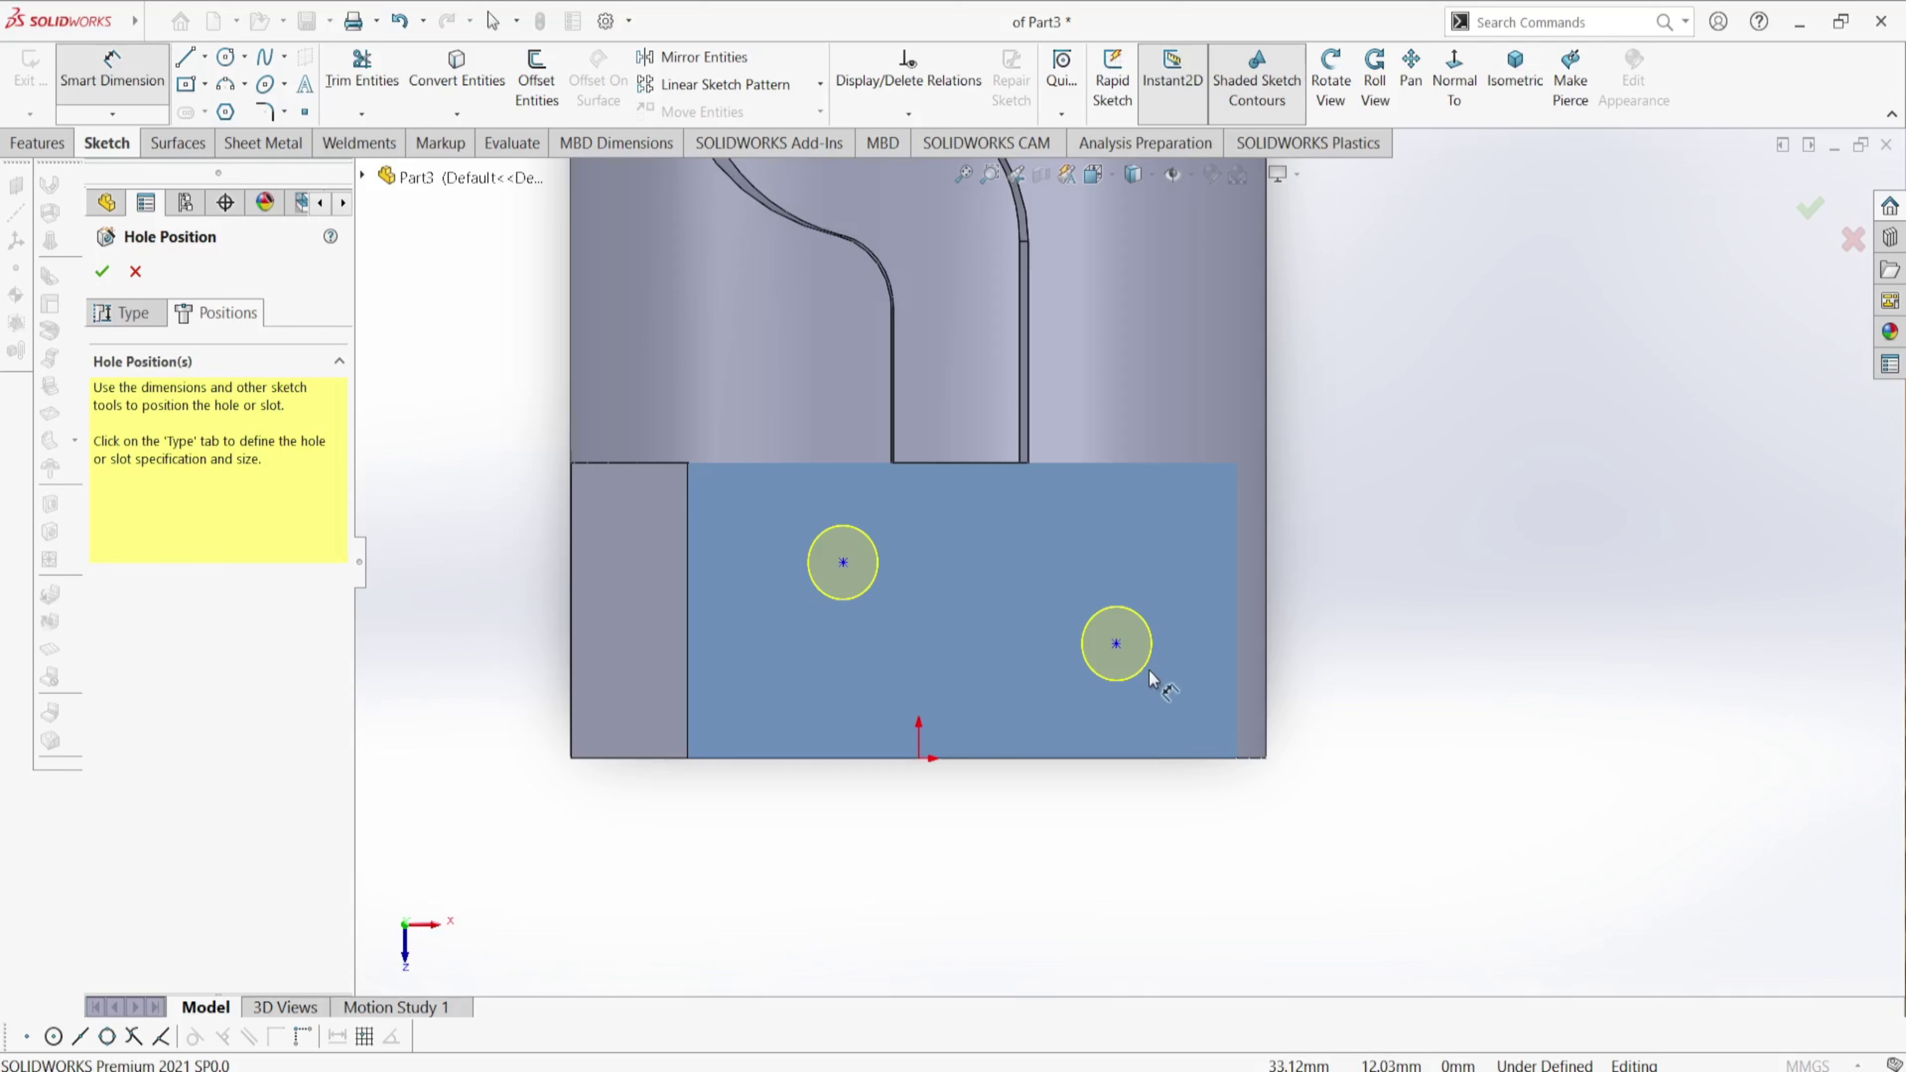
left_click(1126, 759)
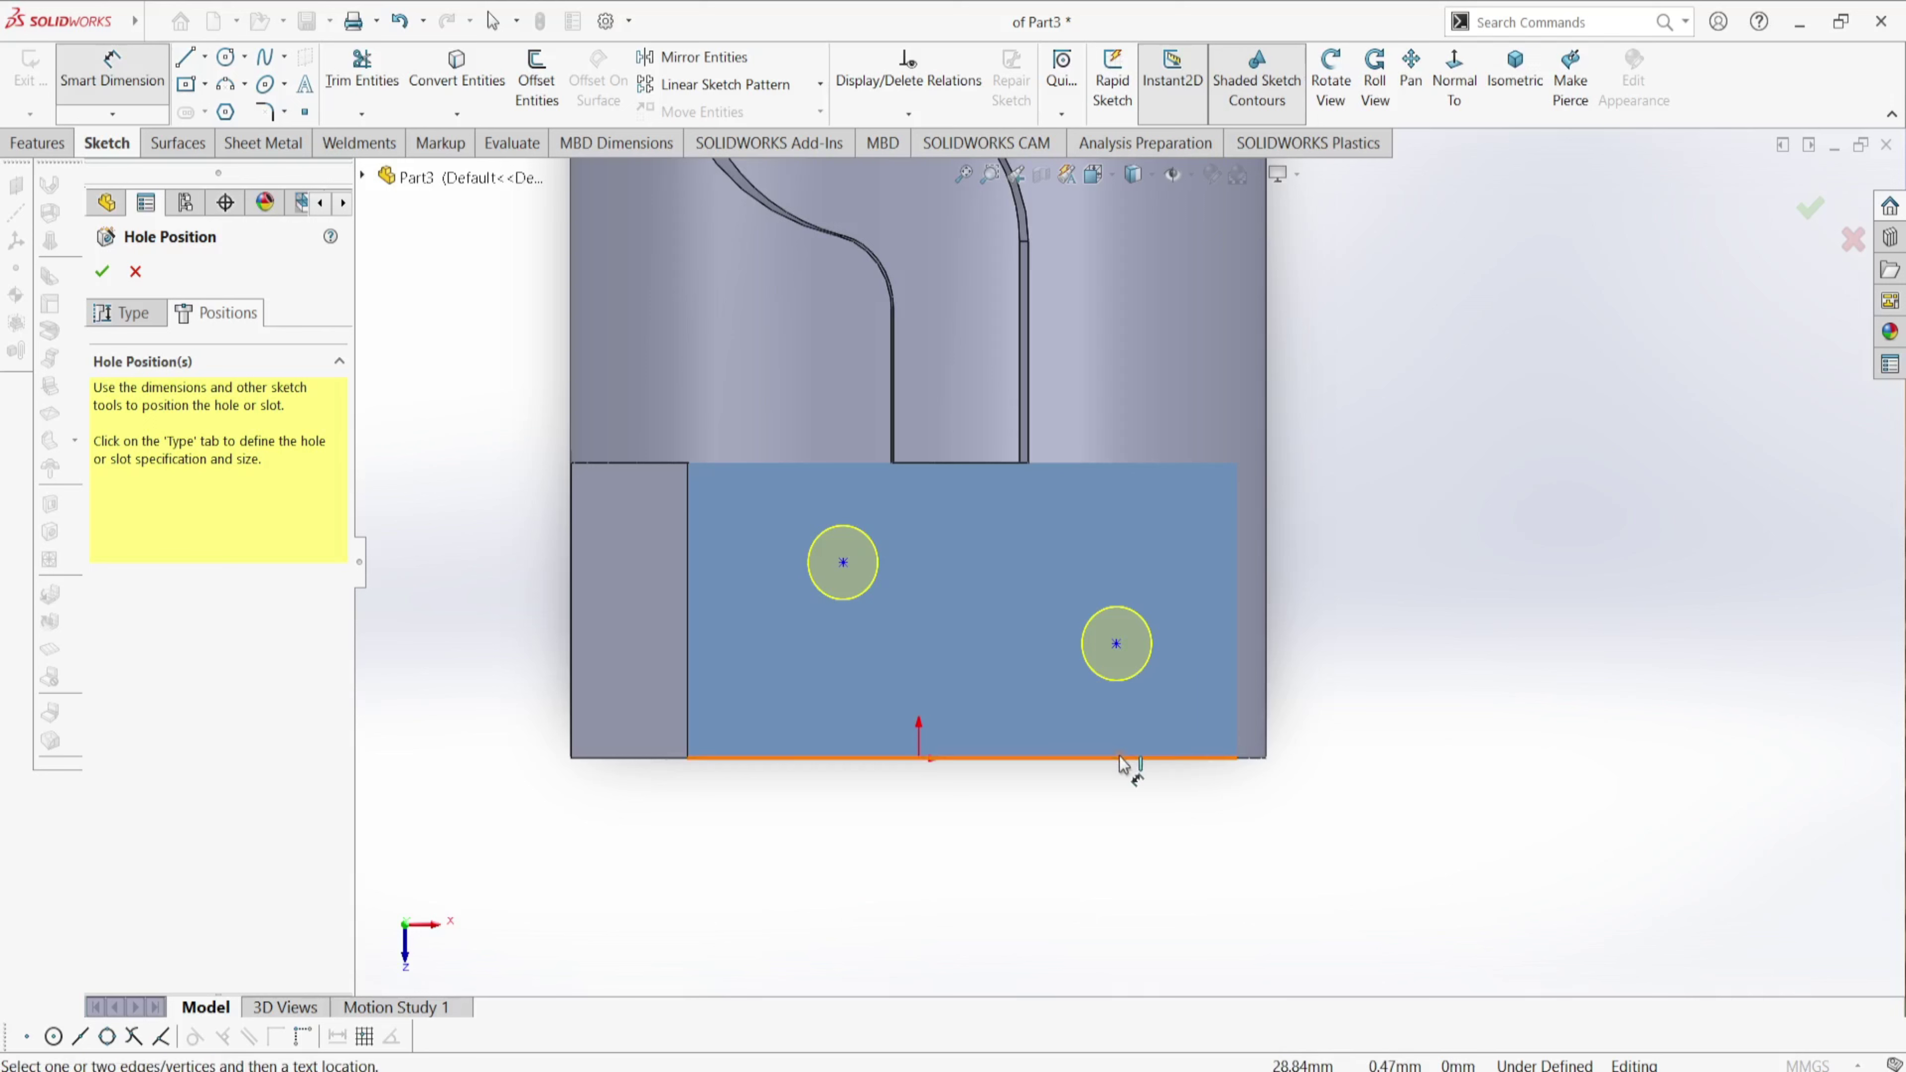
key("Escape")
left_click(1115, 644)
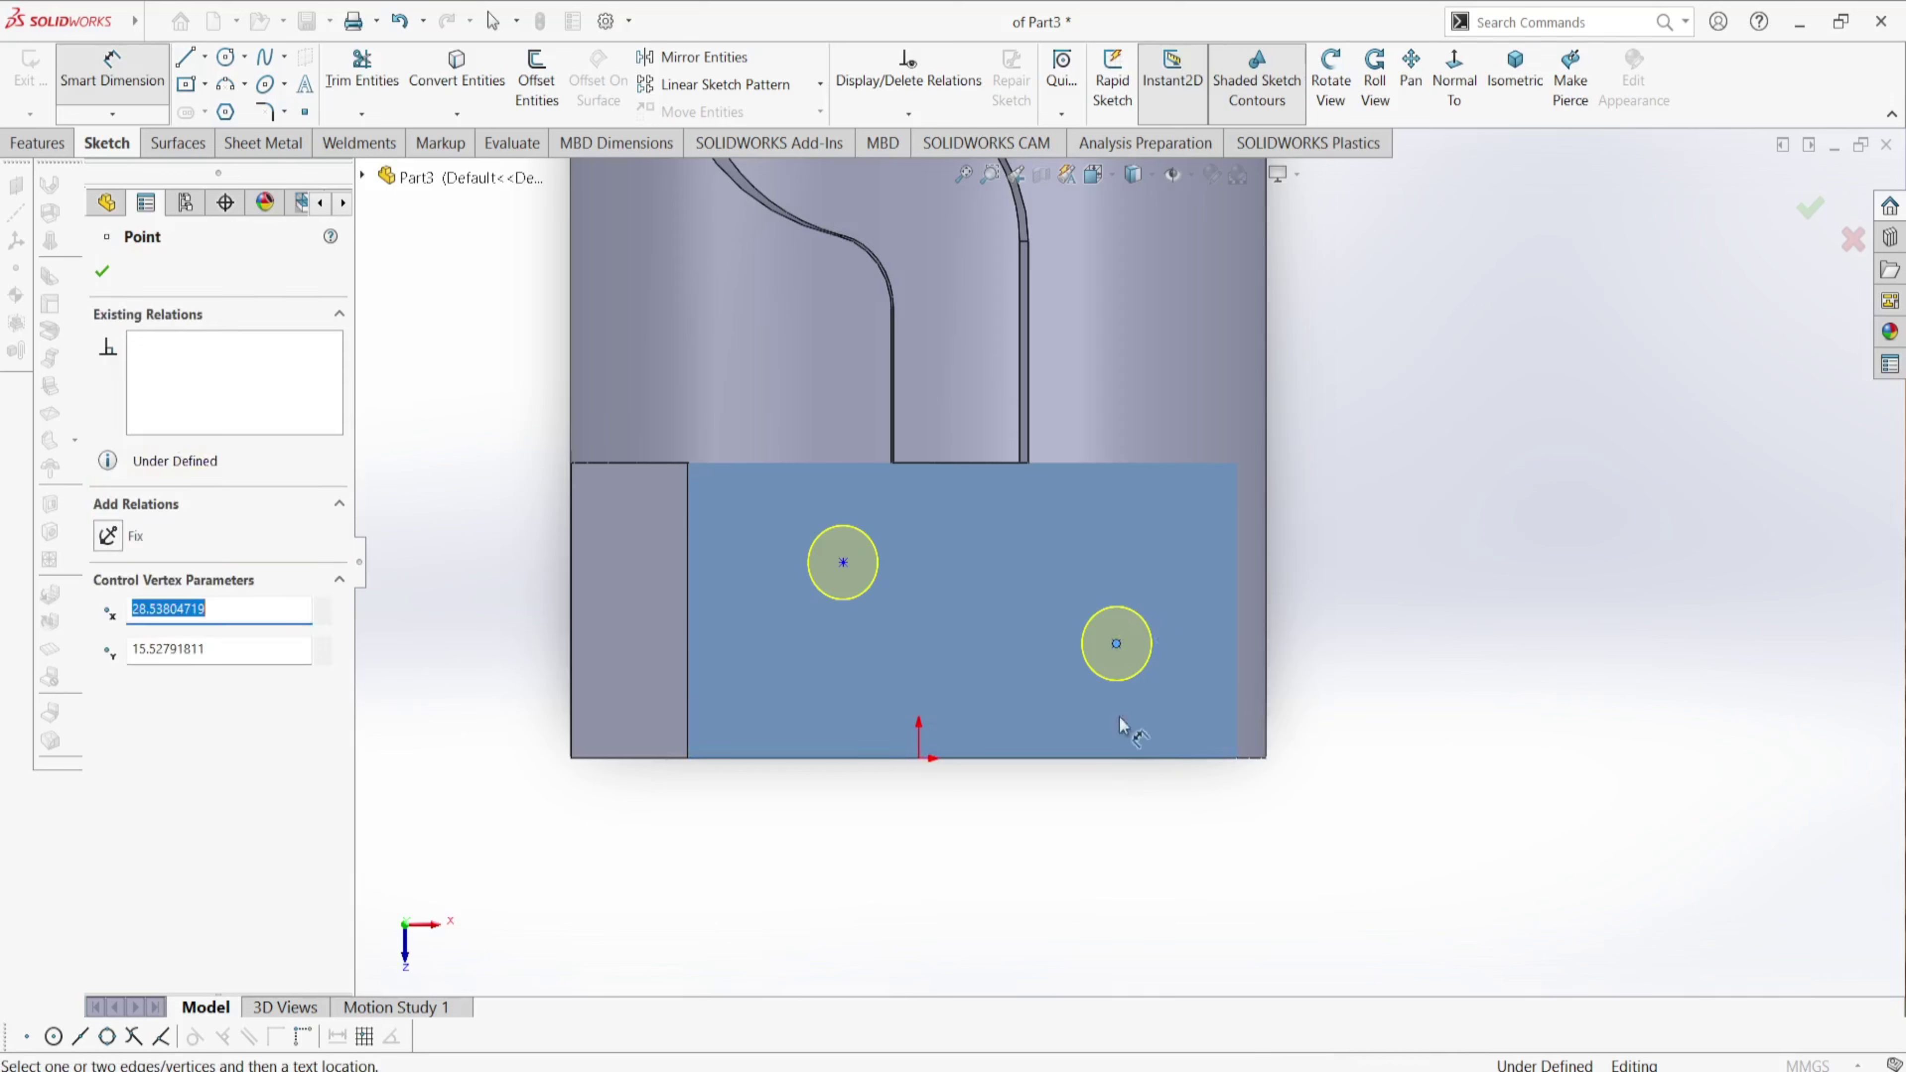
left_click(1193, 759)
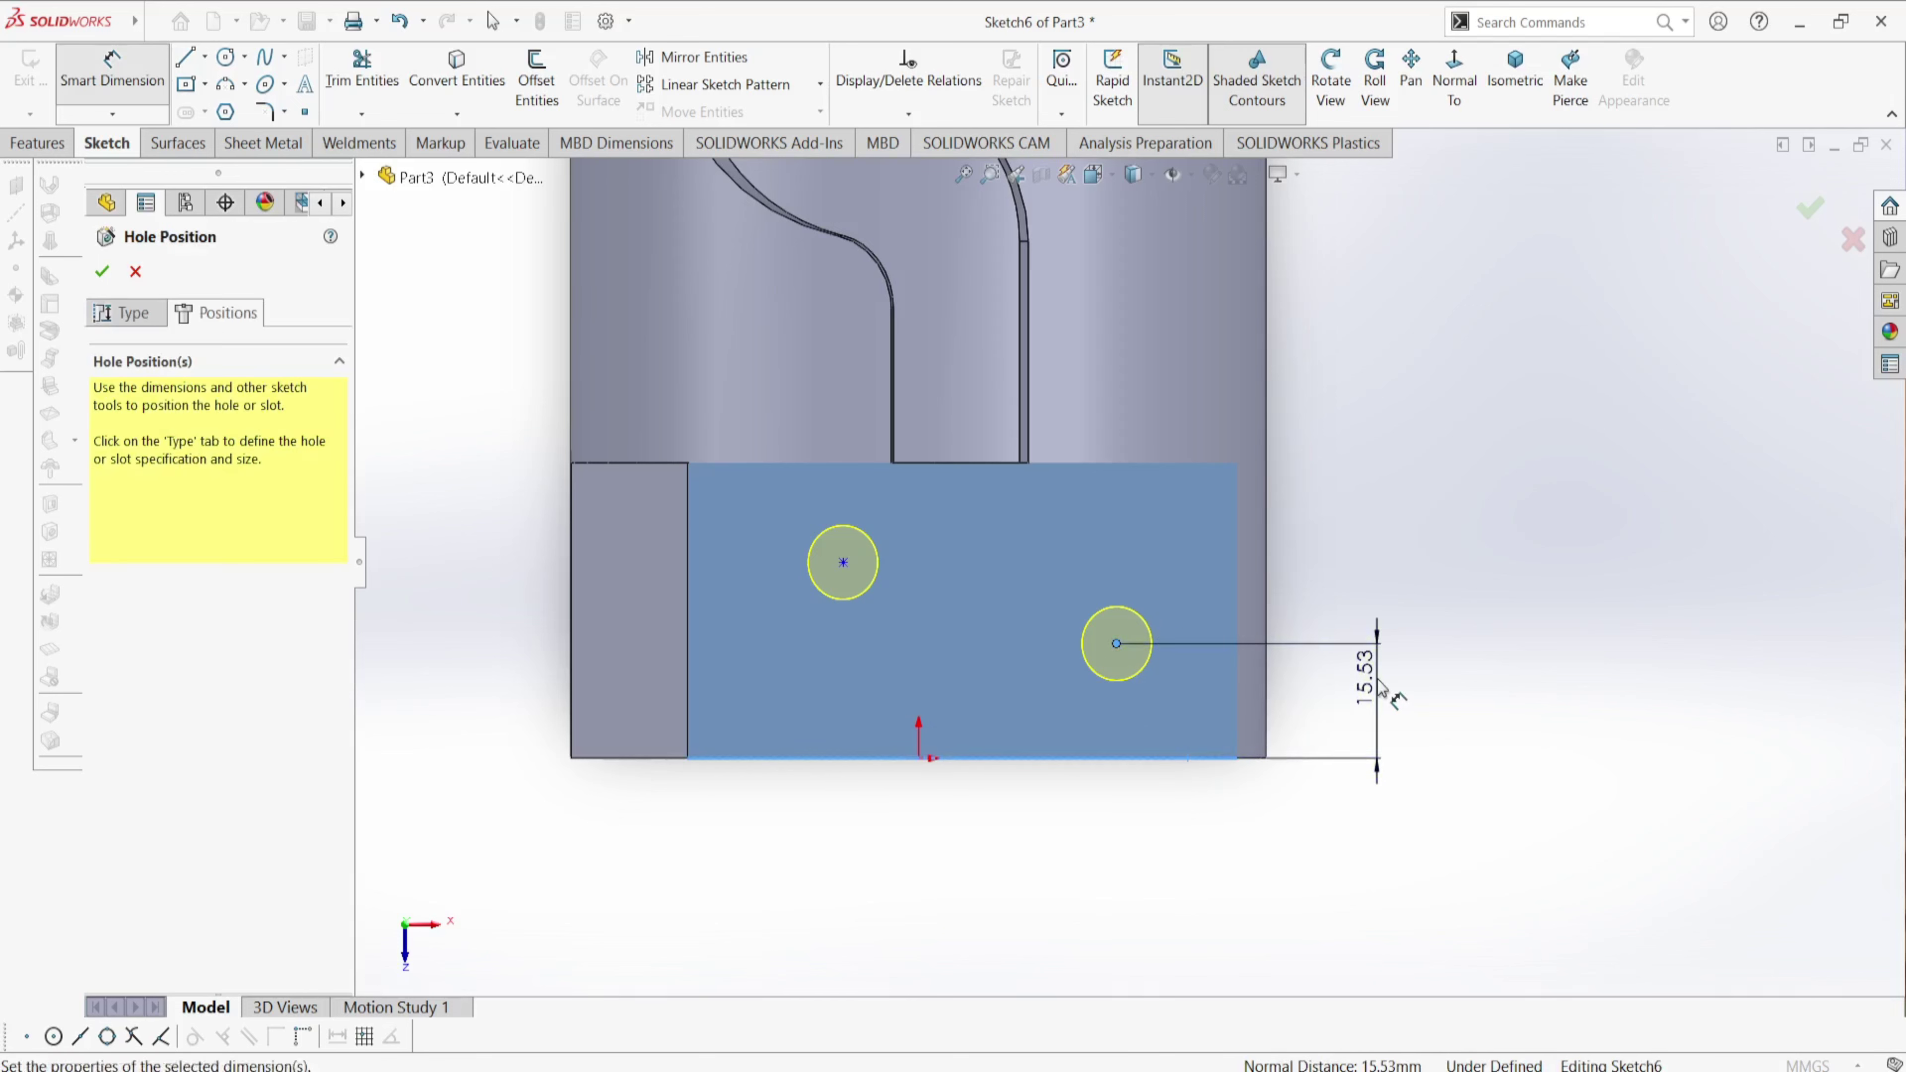
left_click(1377, 679)
key("Return")
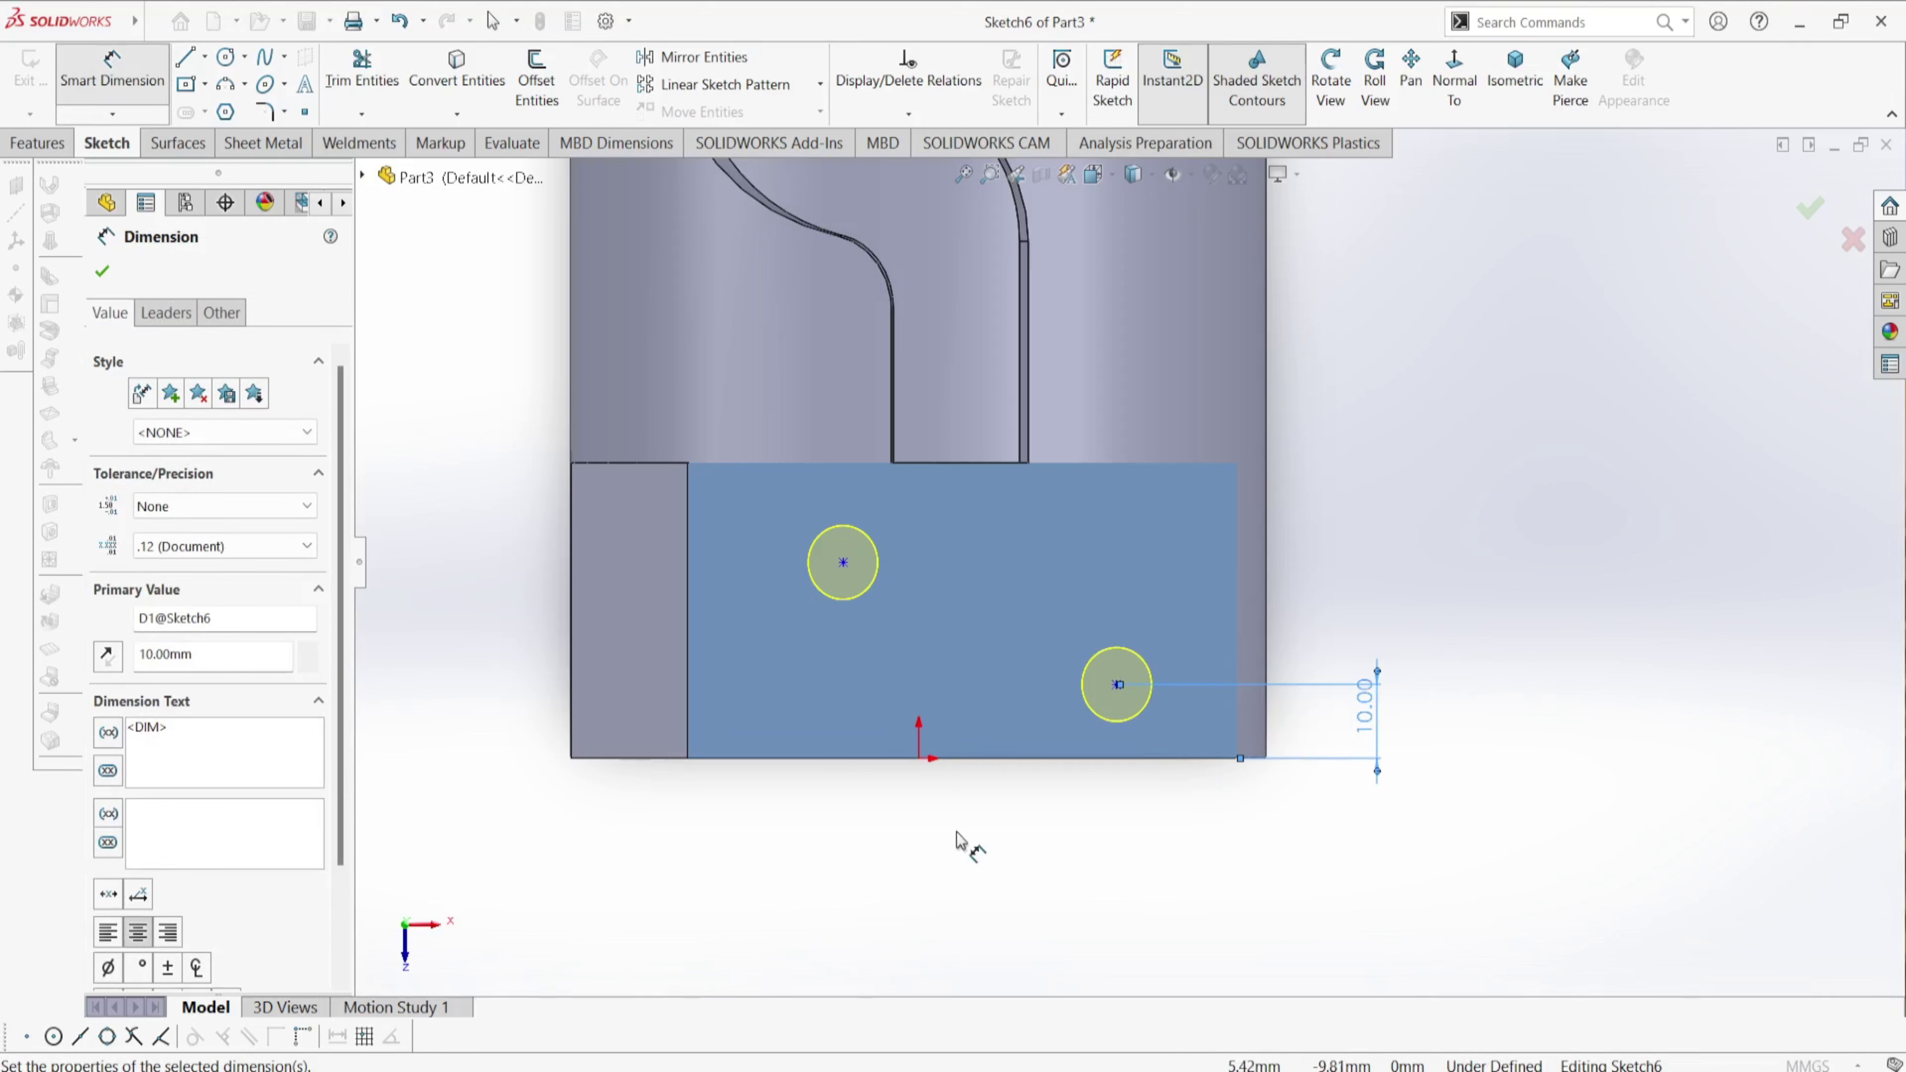
- Dimension the same hole point at 30 mm horizontally from the origin
left_click(1117, 686)
left_click(919, 760)
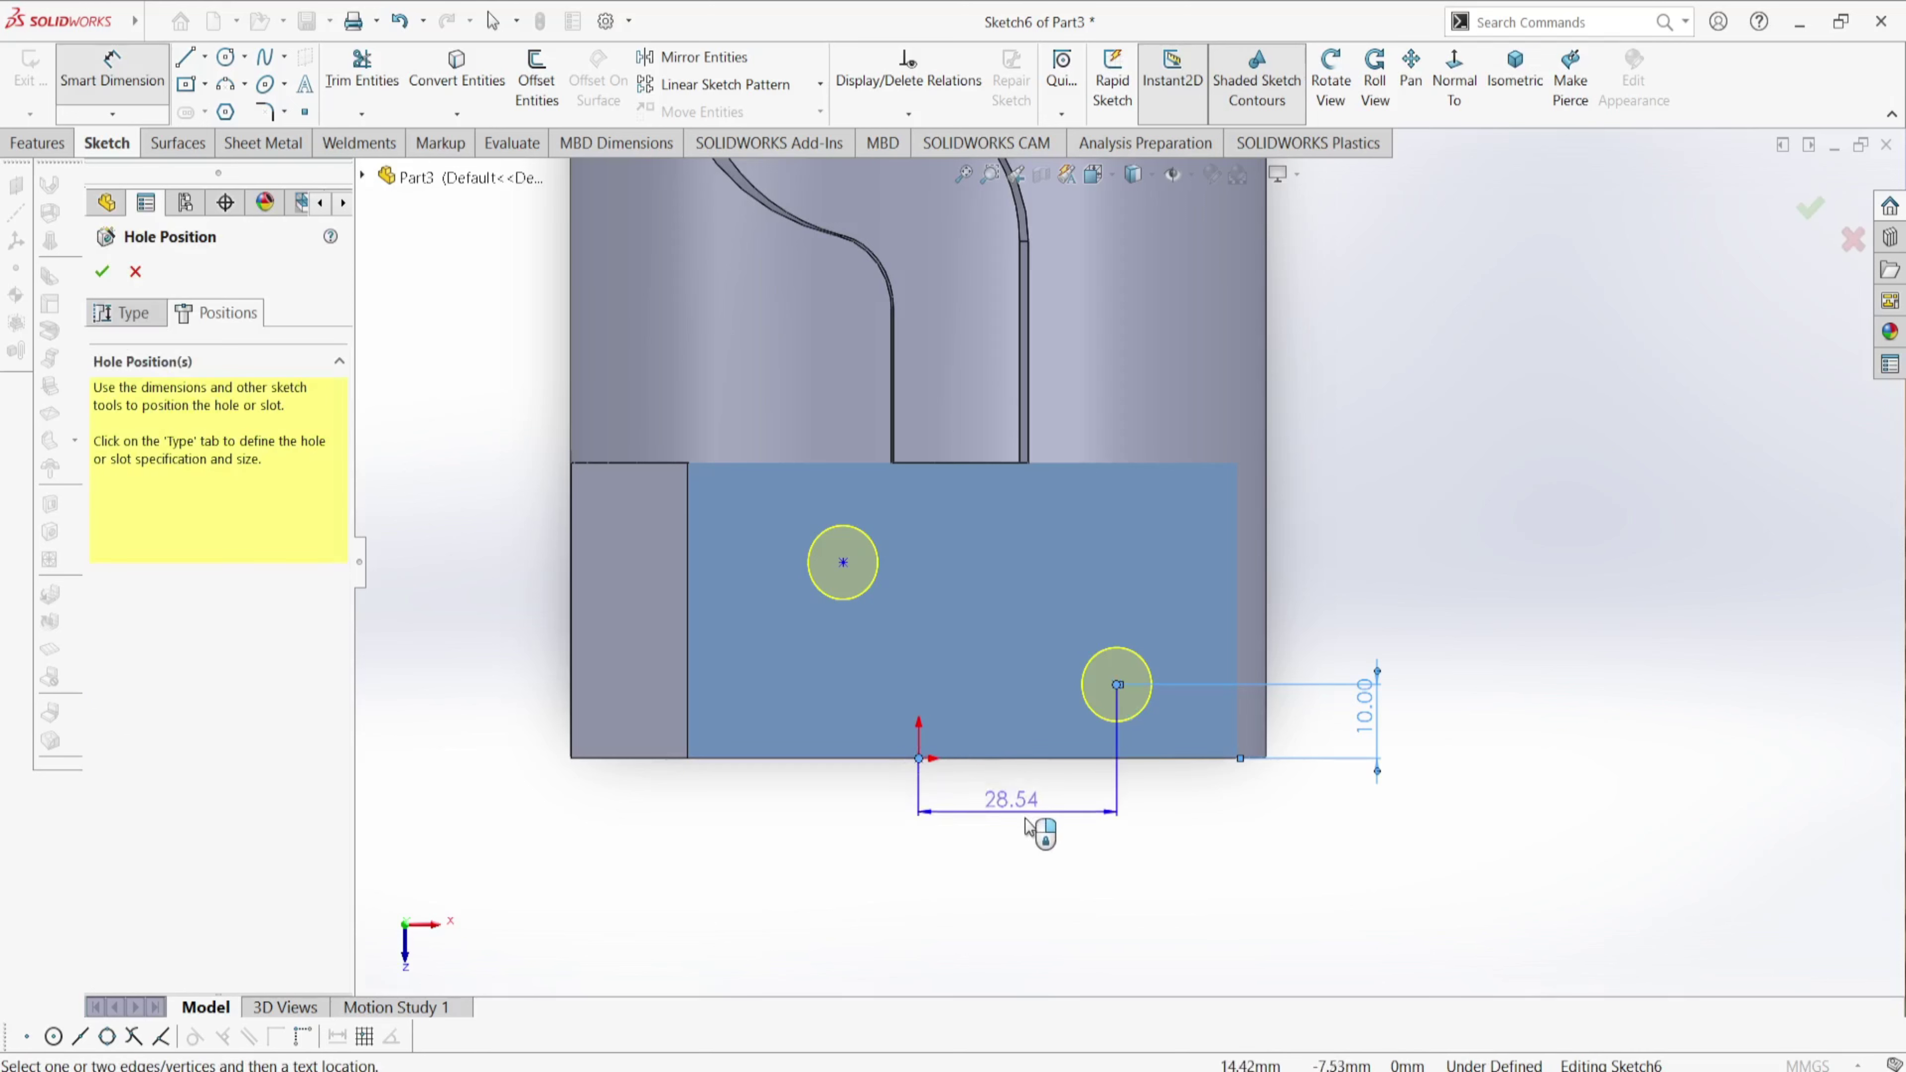
left_click(1029, 834)
type("30")
key("Return")
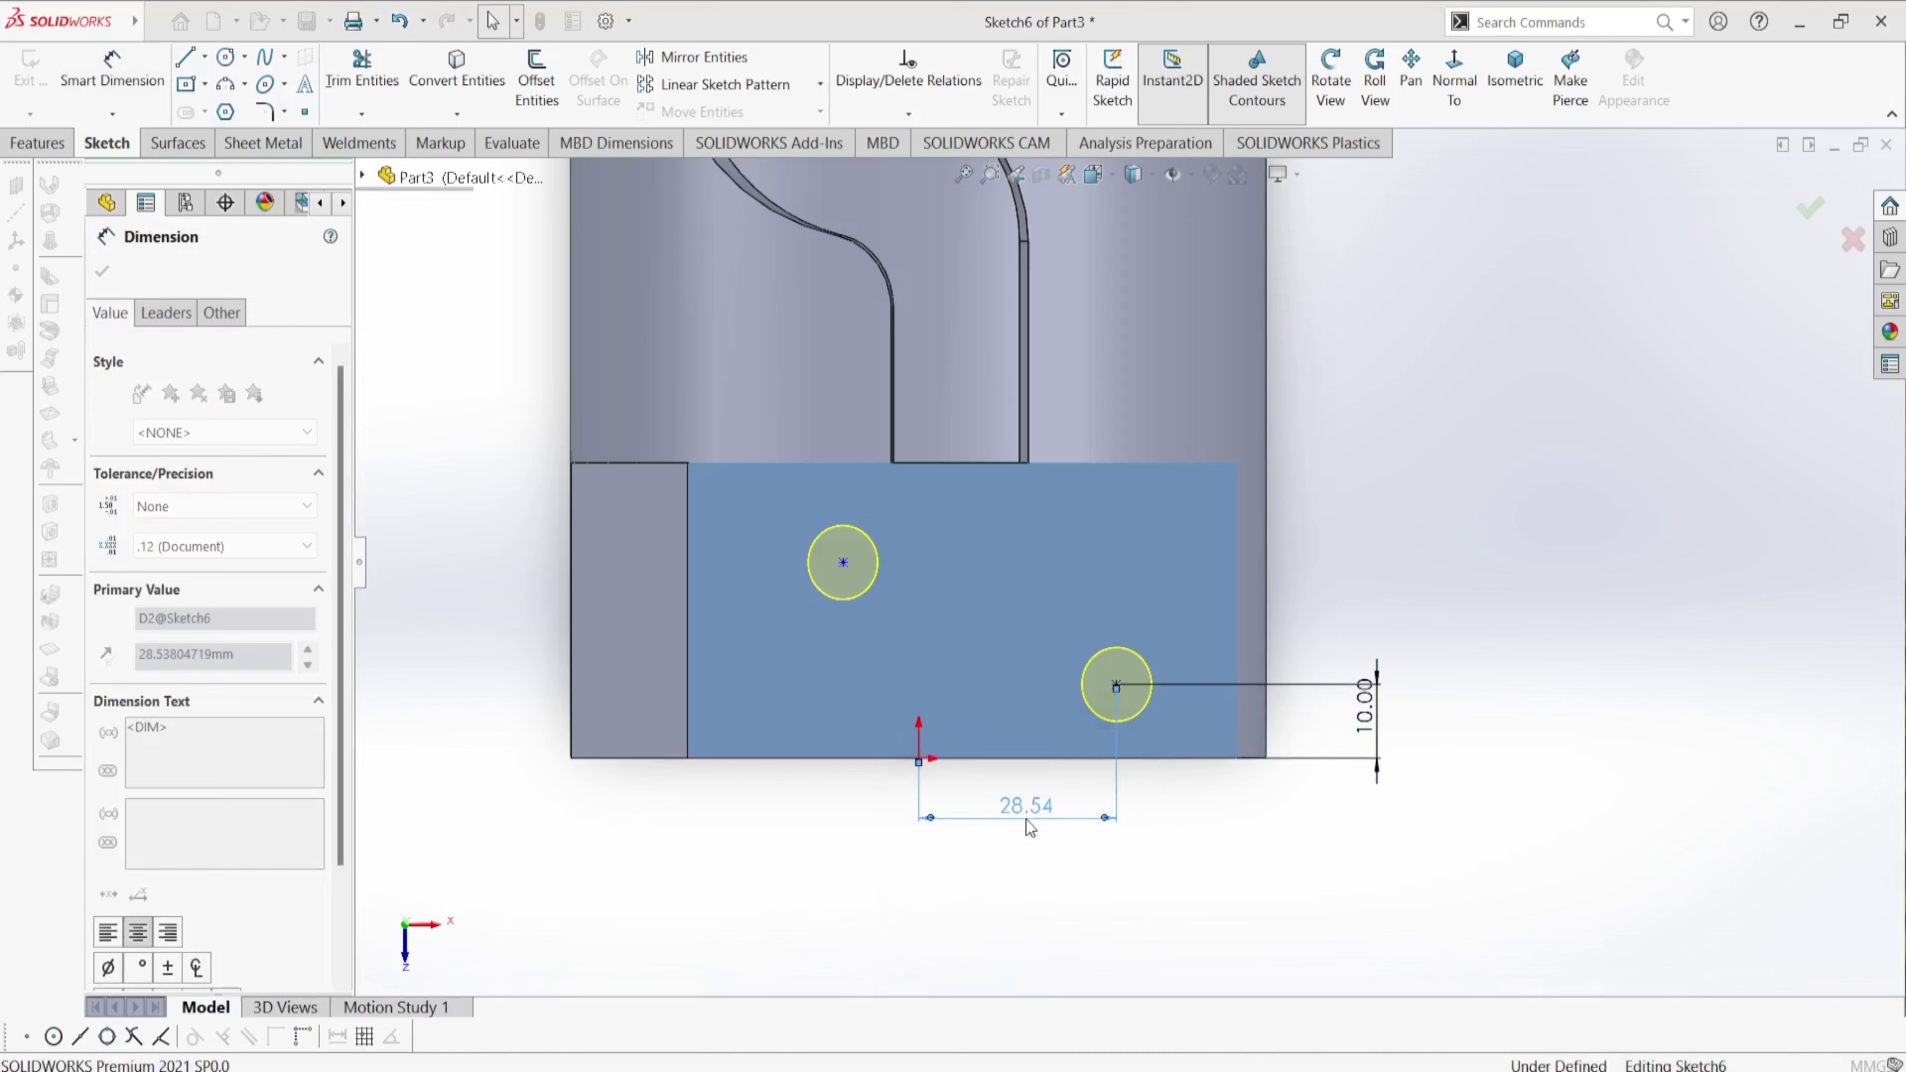
key("z")
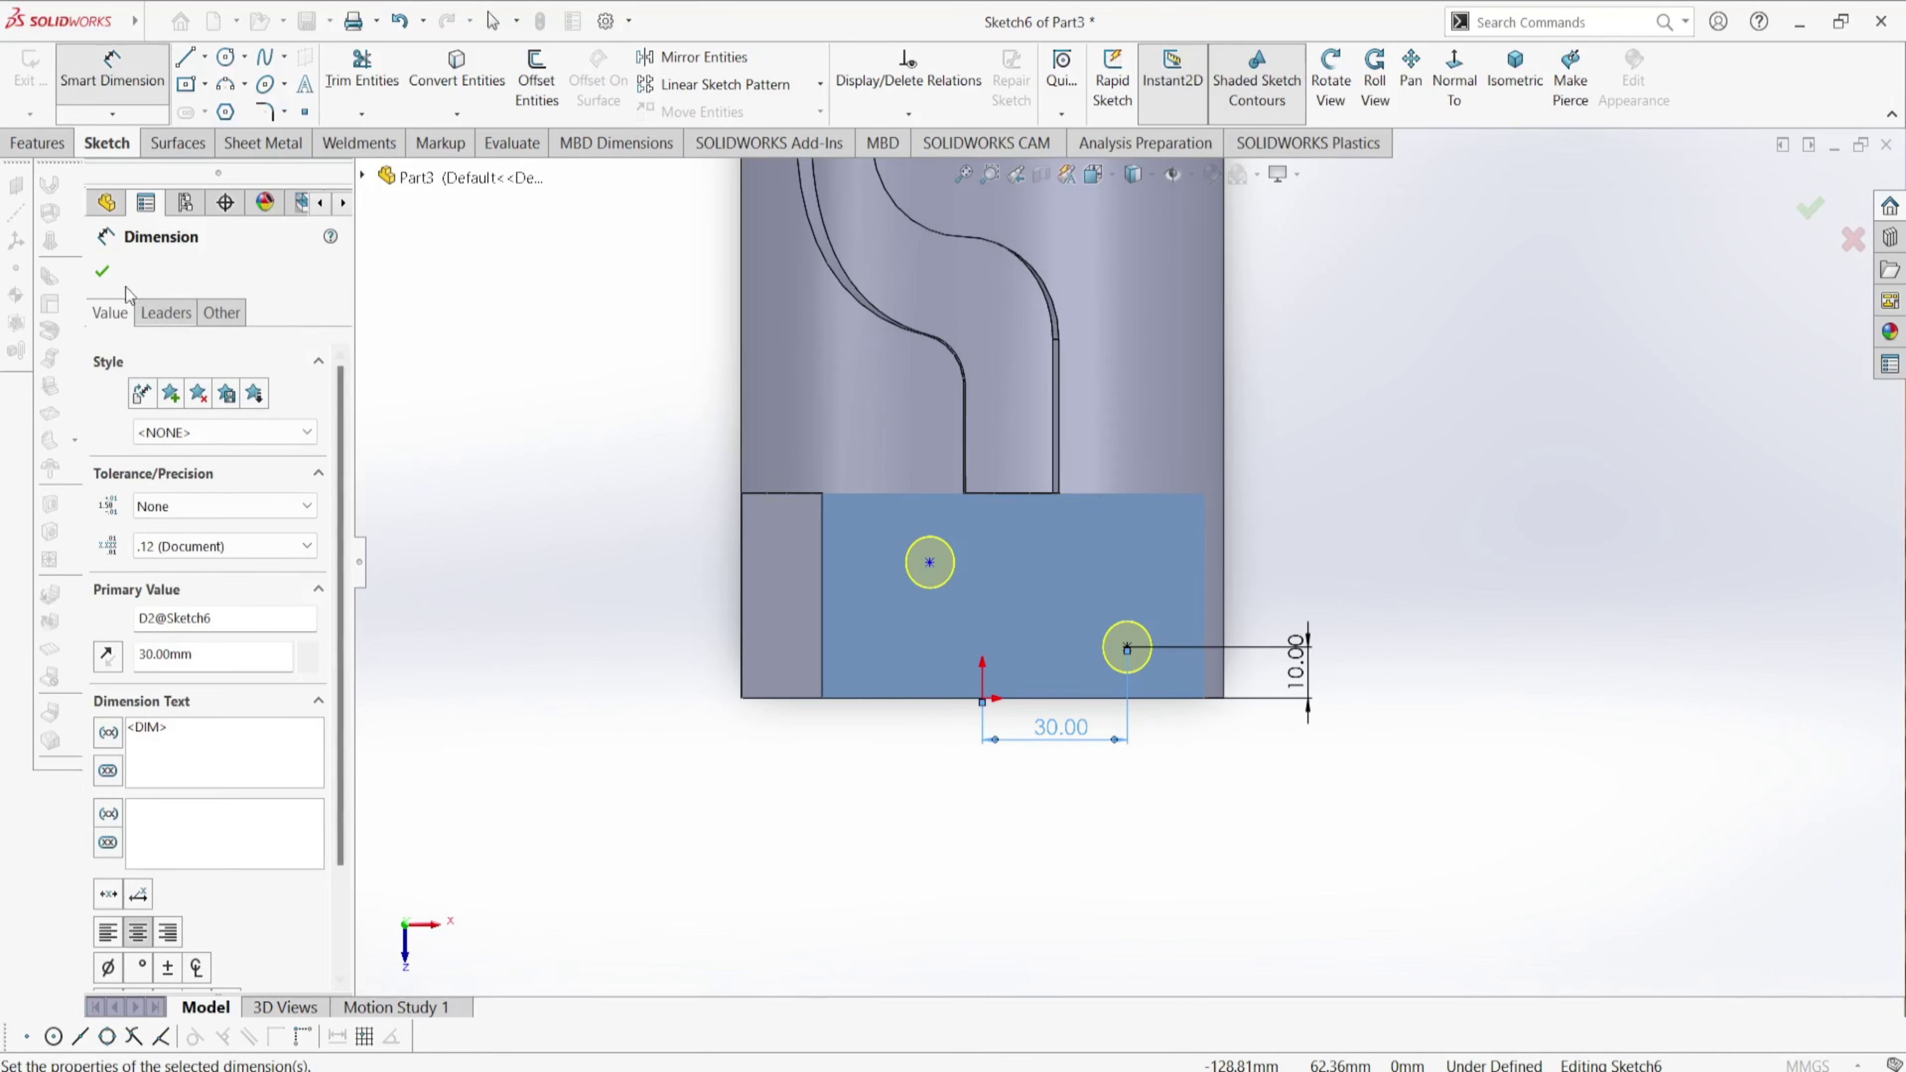
key("Escape")
key("z")
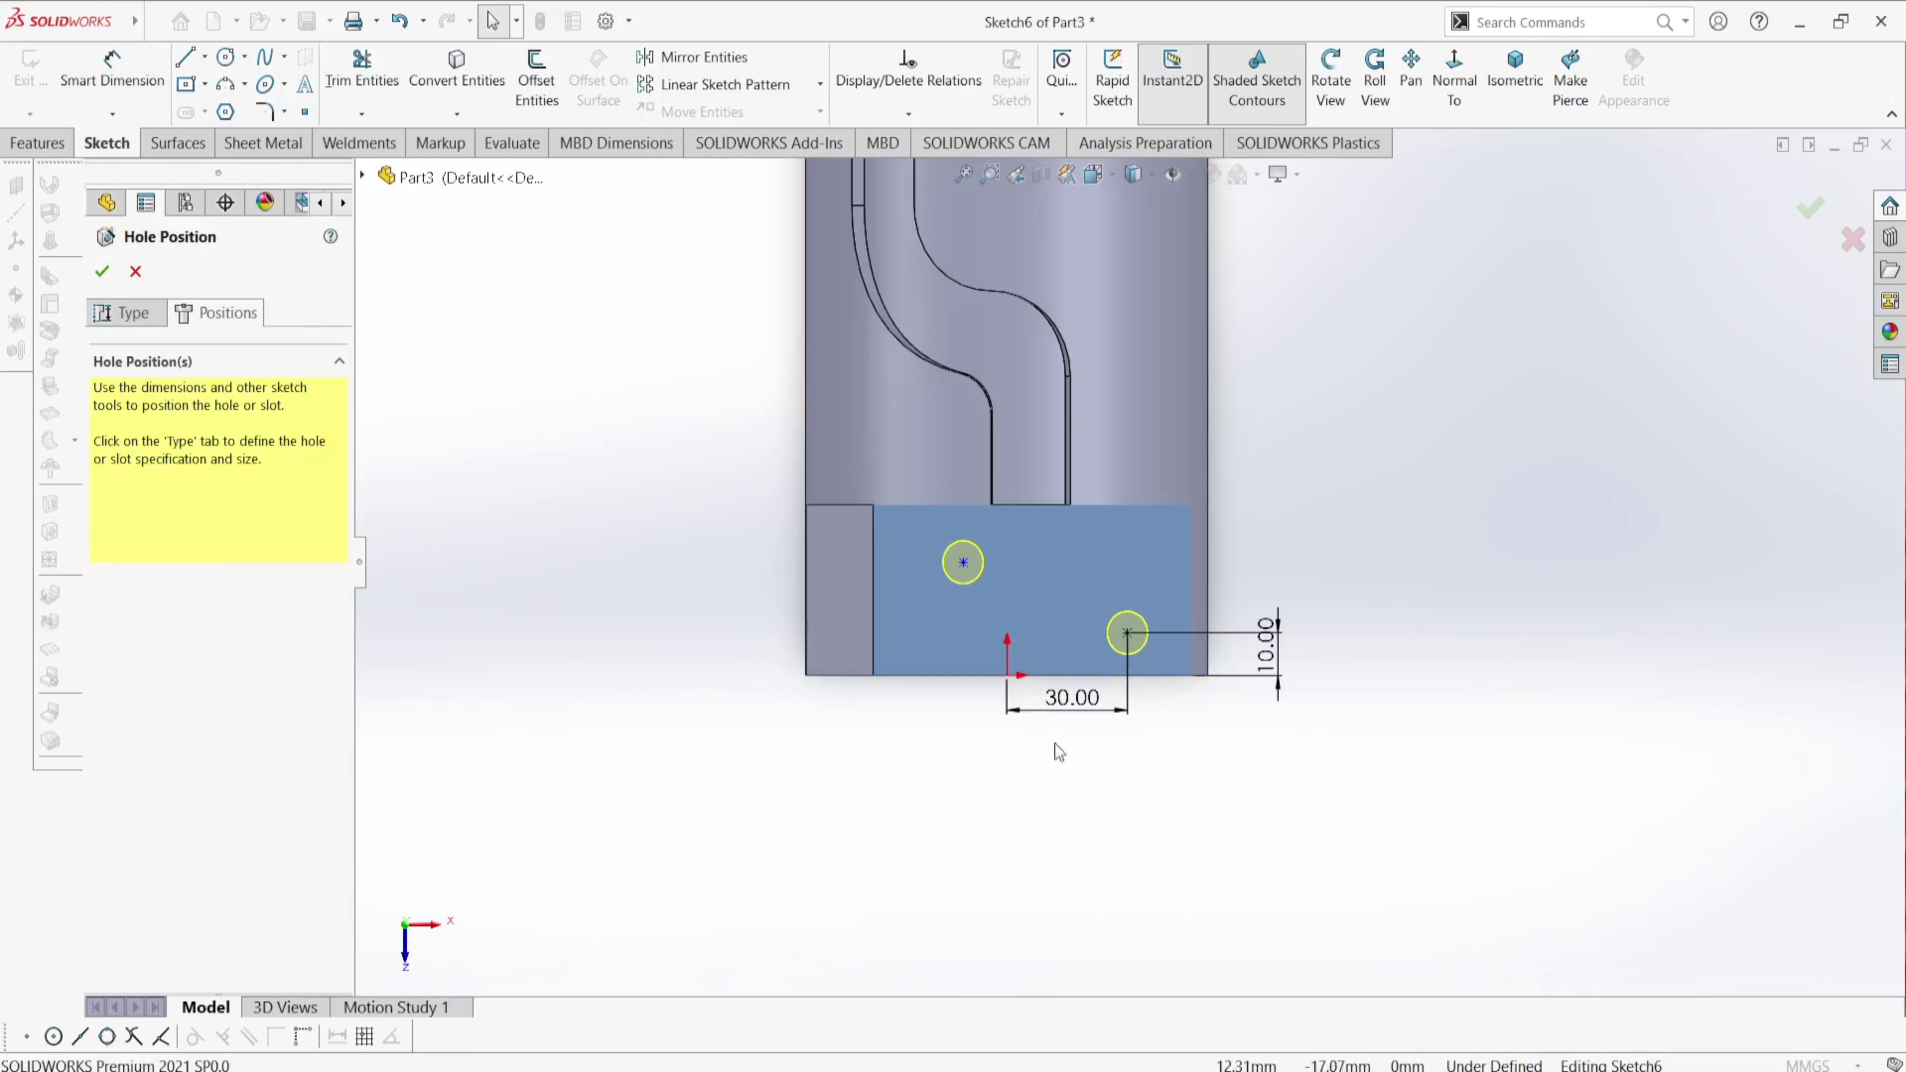
- Dimension the other hole point, nearer the channel, at 30 mm from the cylinder's end edge
scroll(1024, 488, "down", 1)
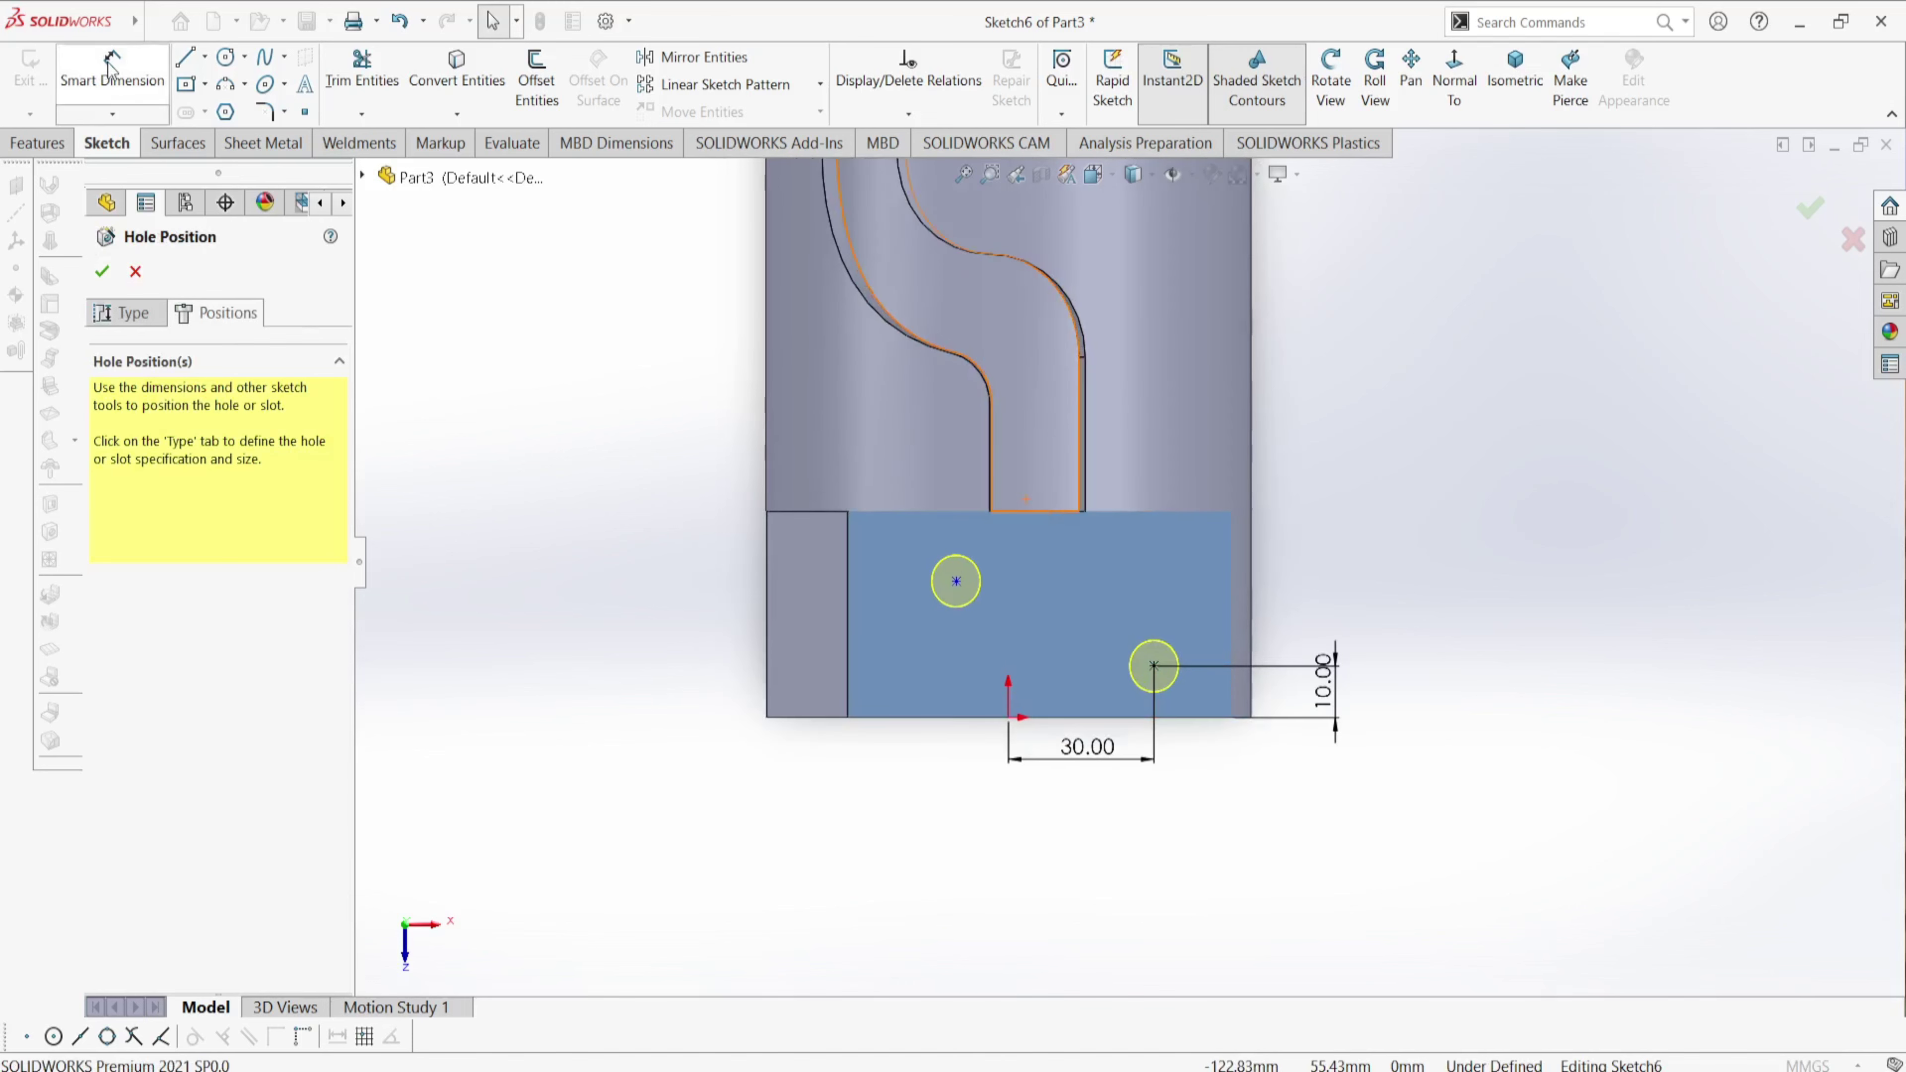
left_click(113, 75)
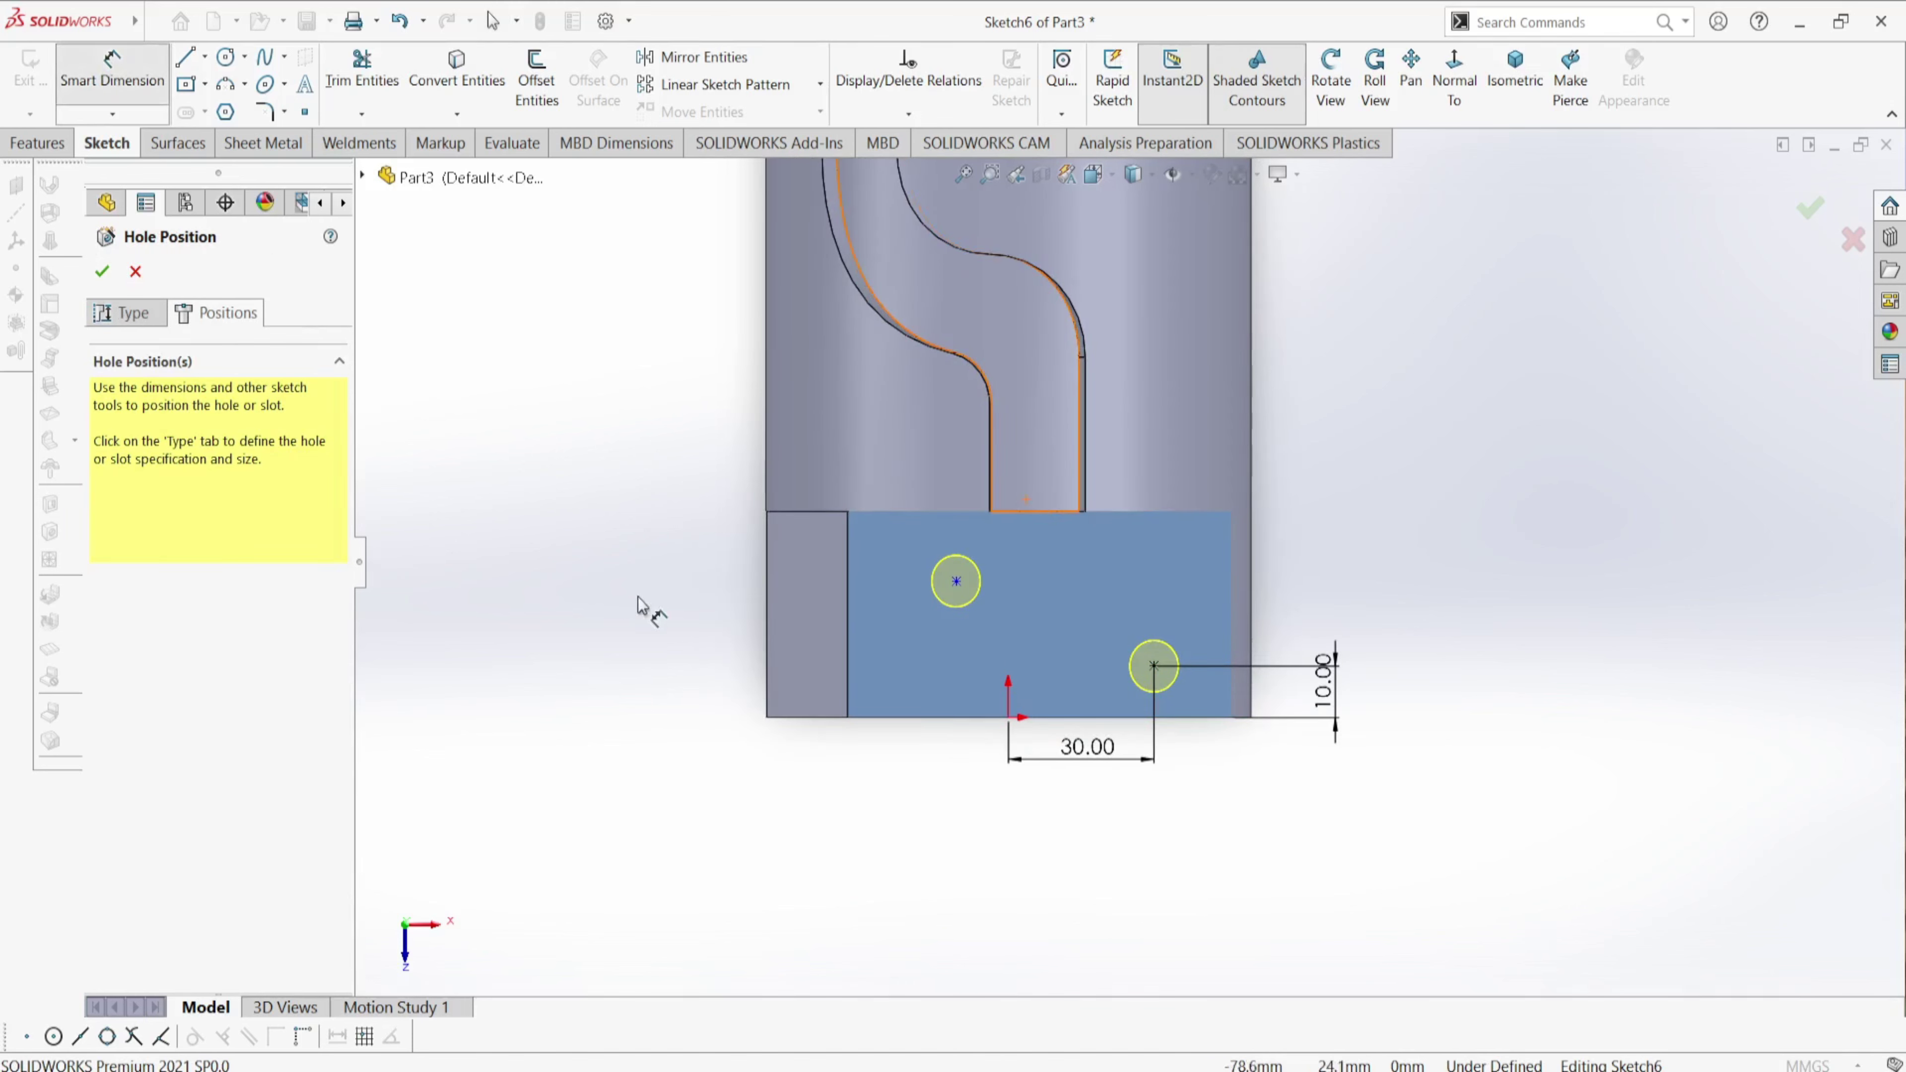
left_click(955, 582)
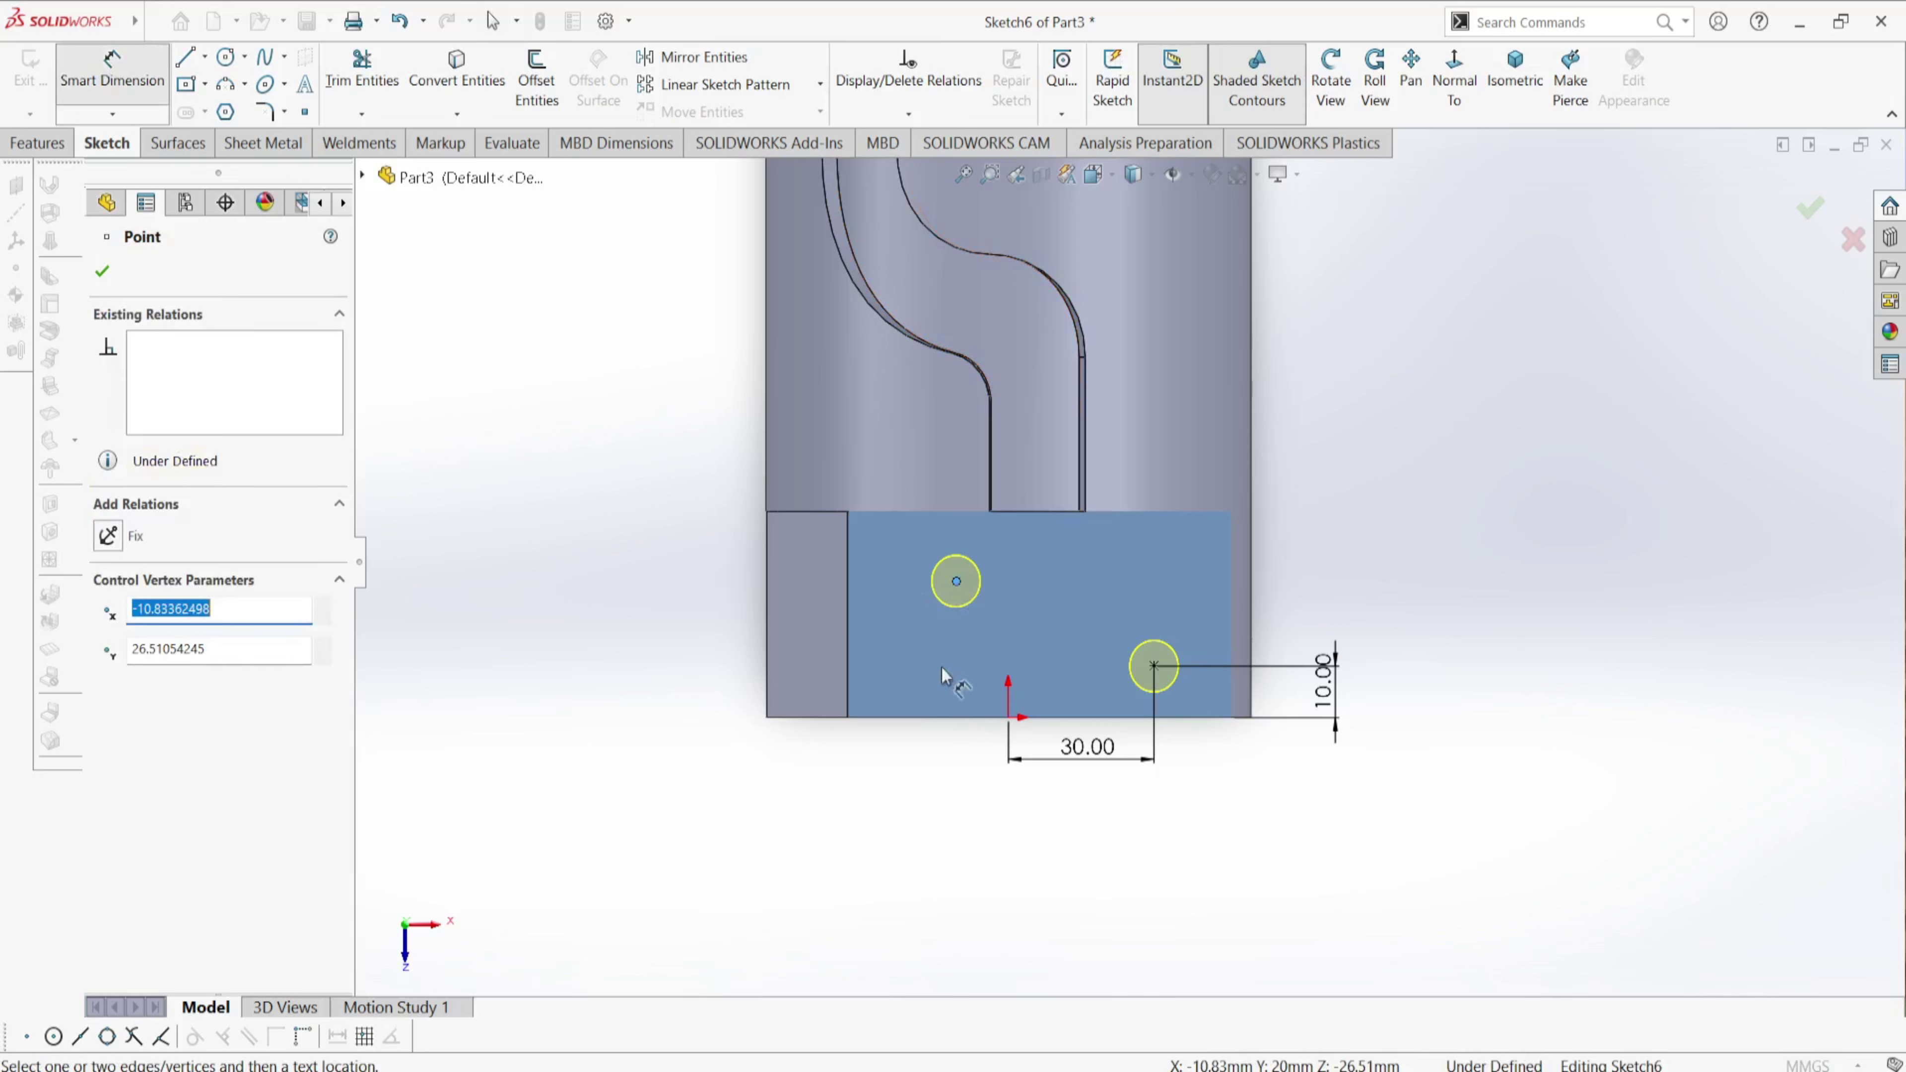
left_click(944, 717)
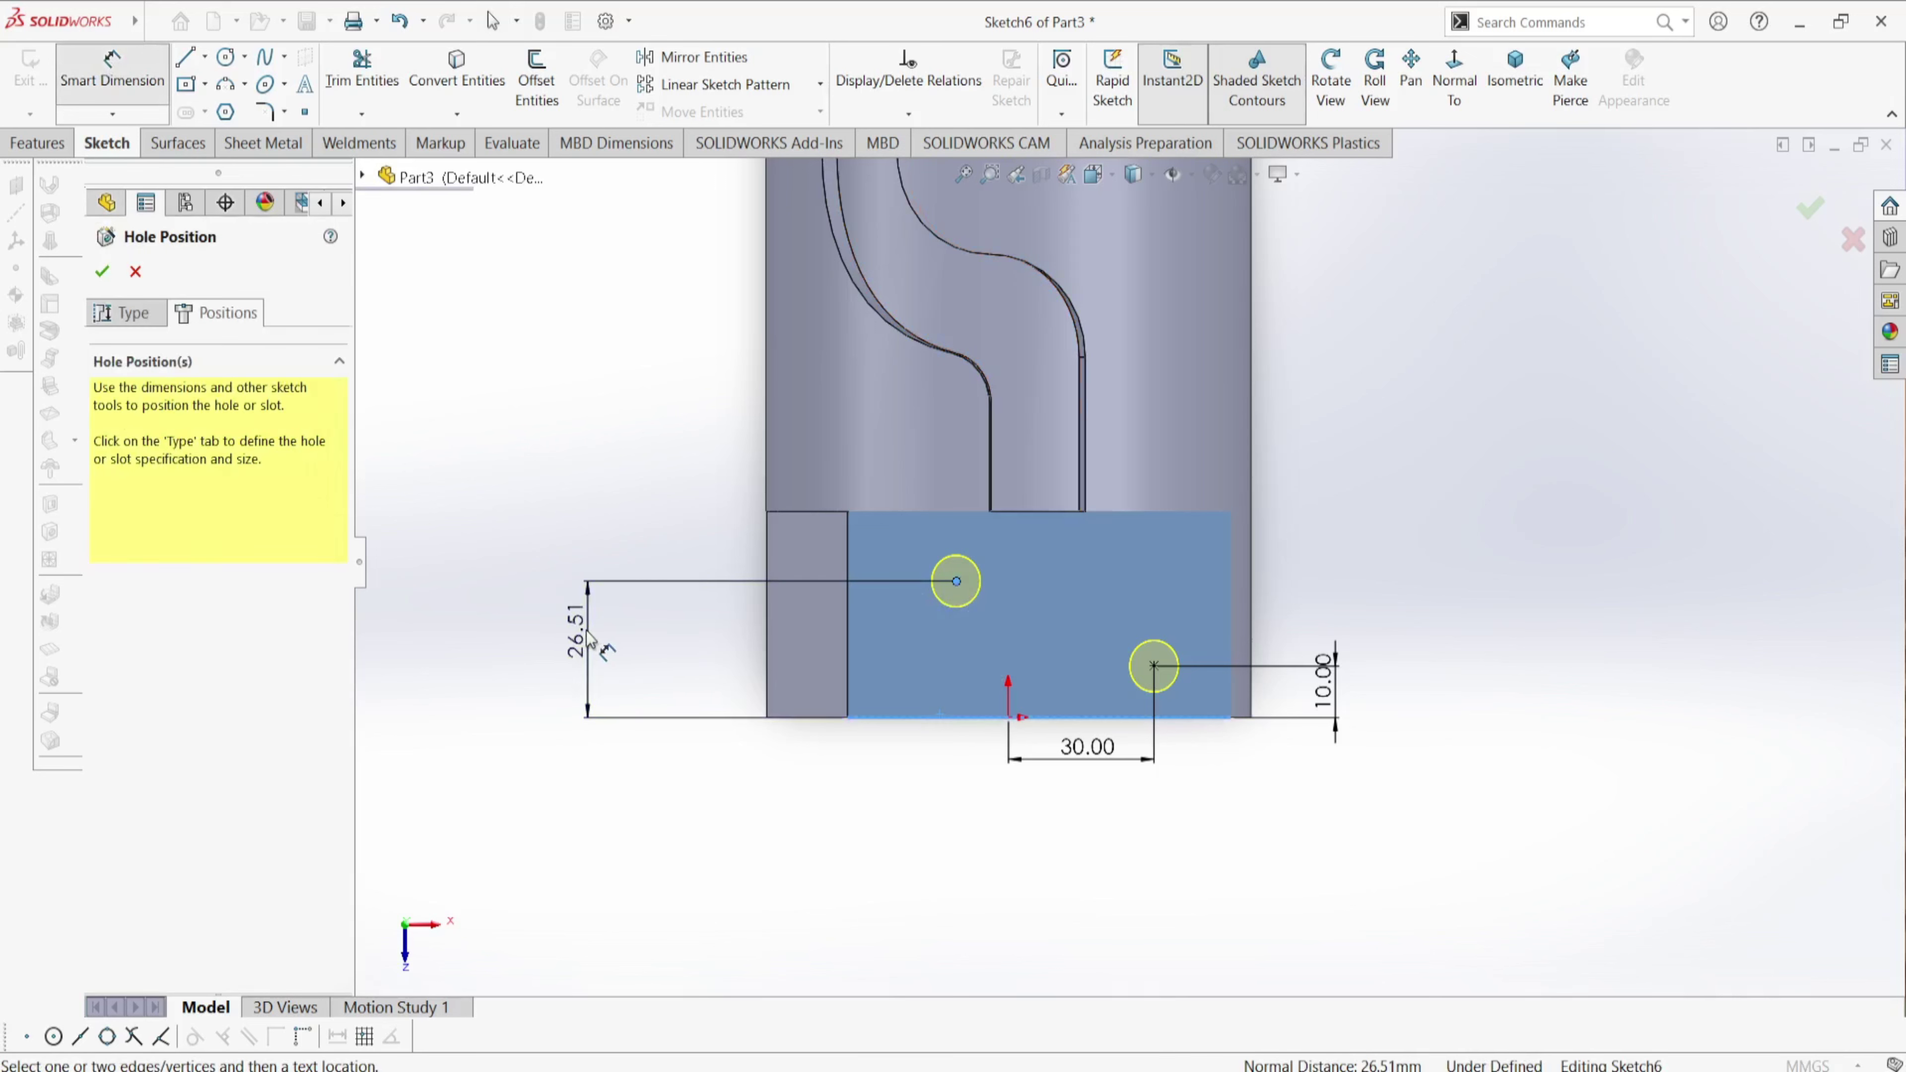
left_click(589, 638)
type("30")
key("Return")
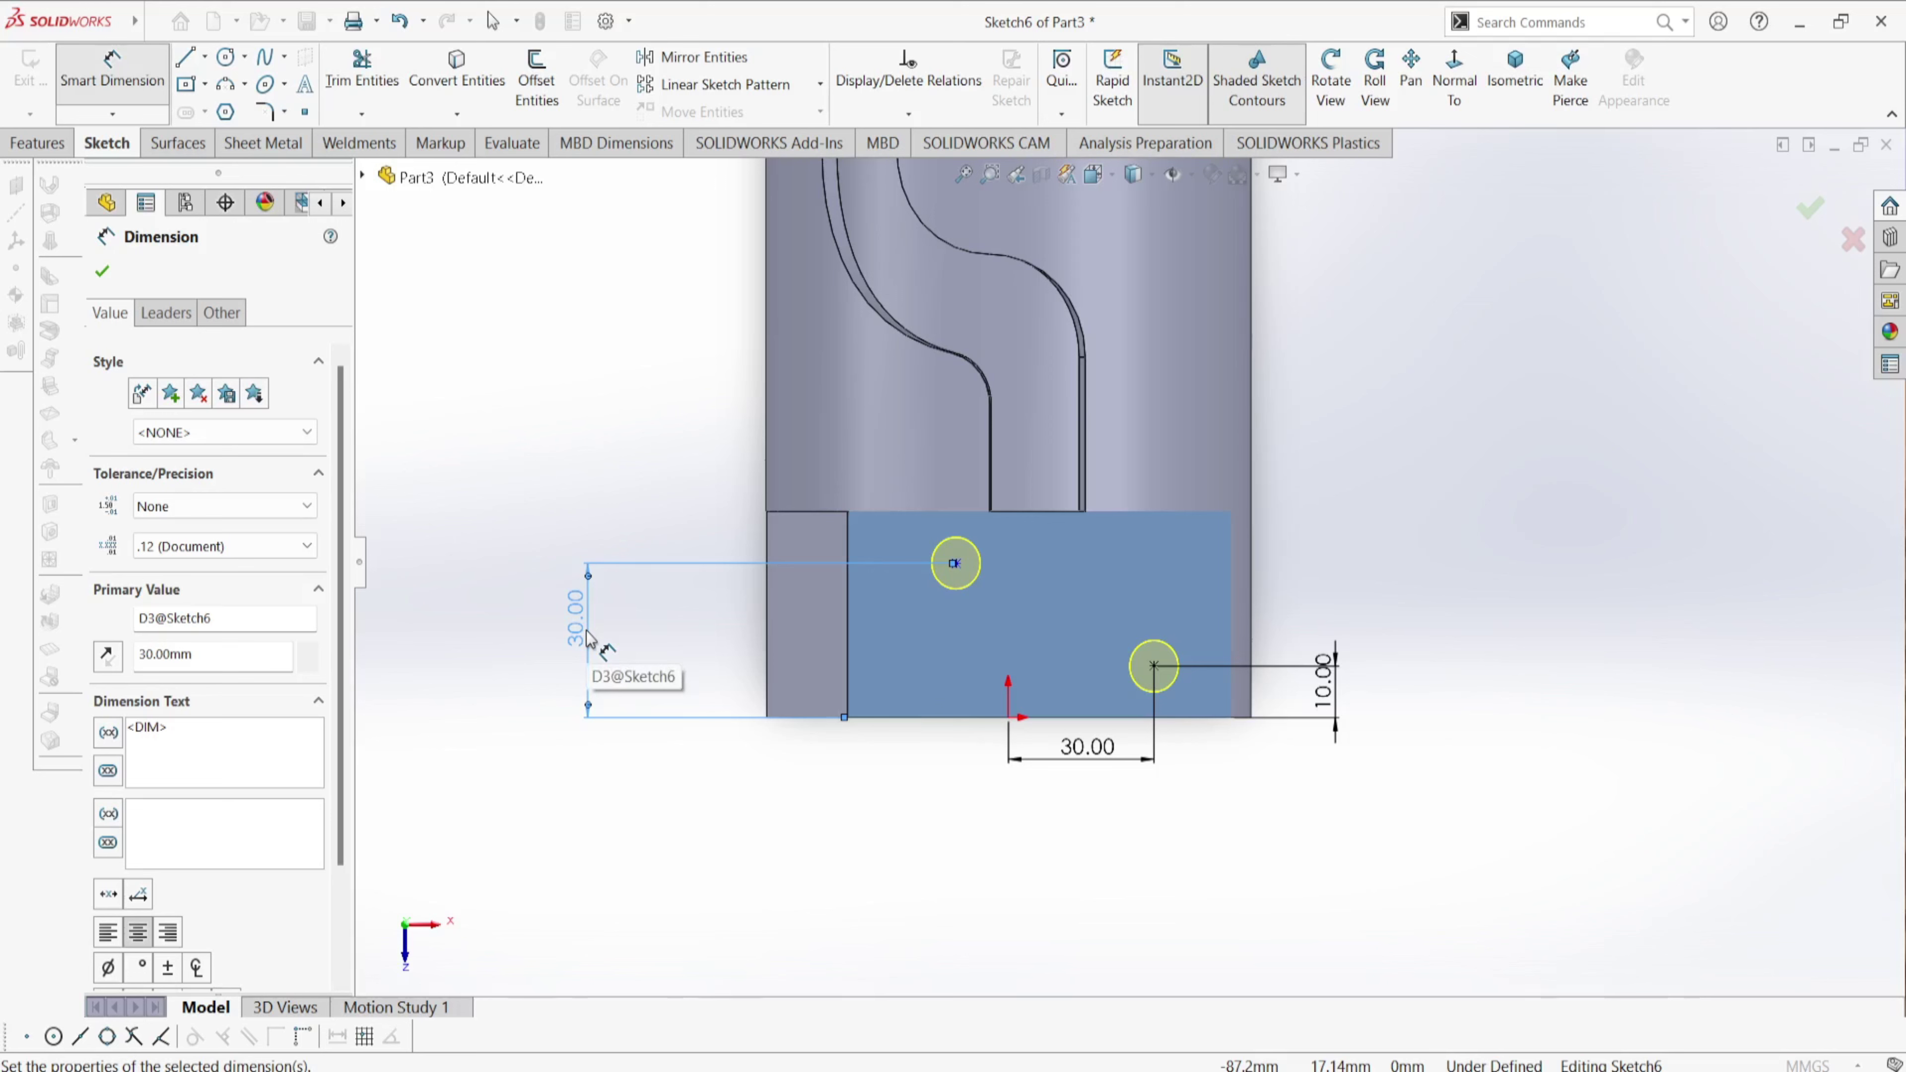
- Dimension the hole point nearest the channel at 10 mm horizontally from the origin and finish the two holes
left_click(956, 564)
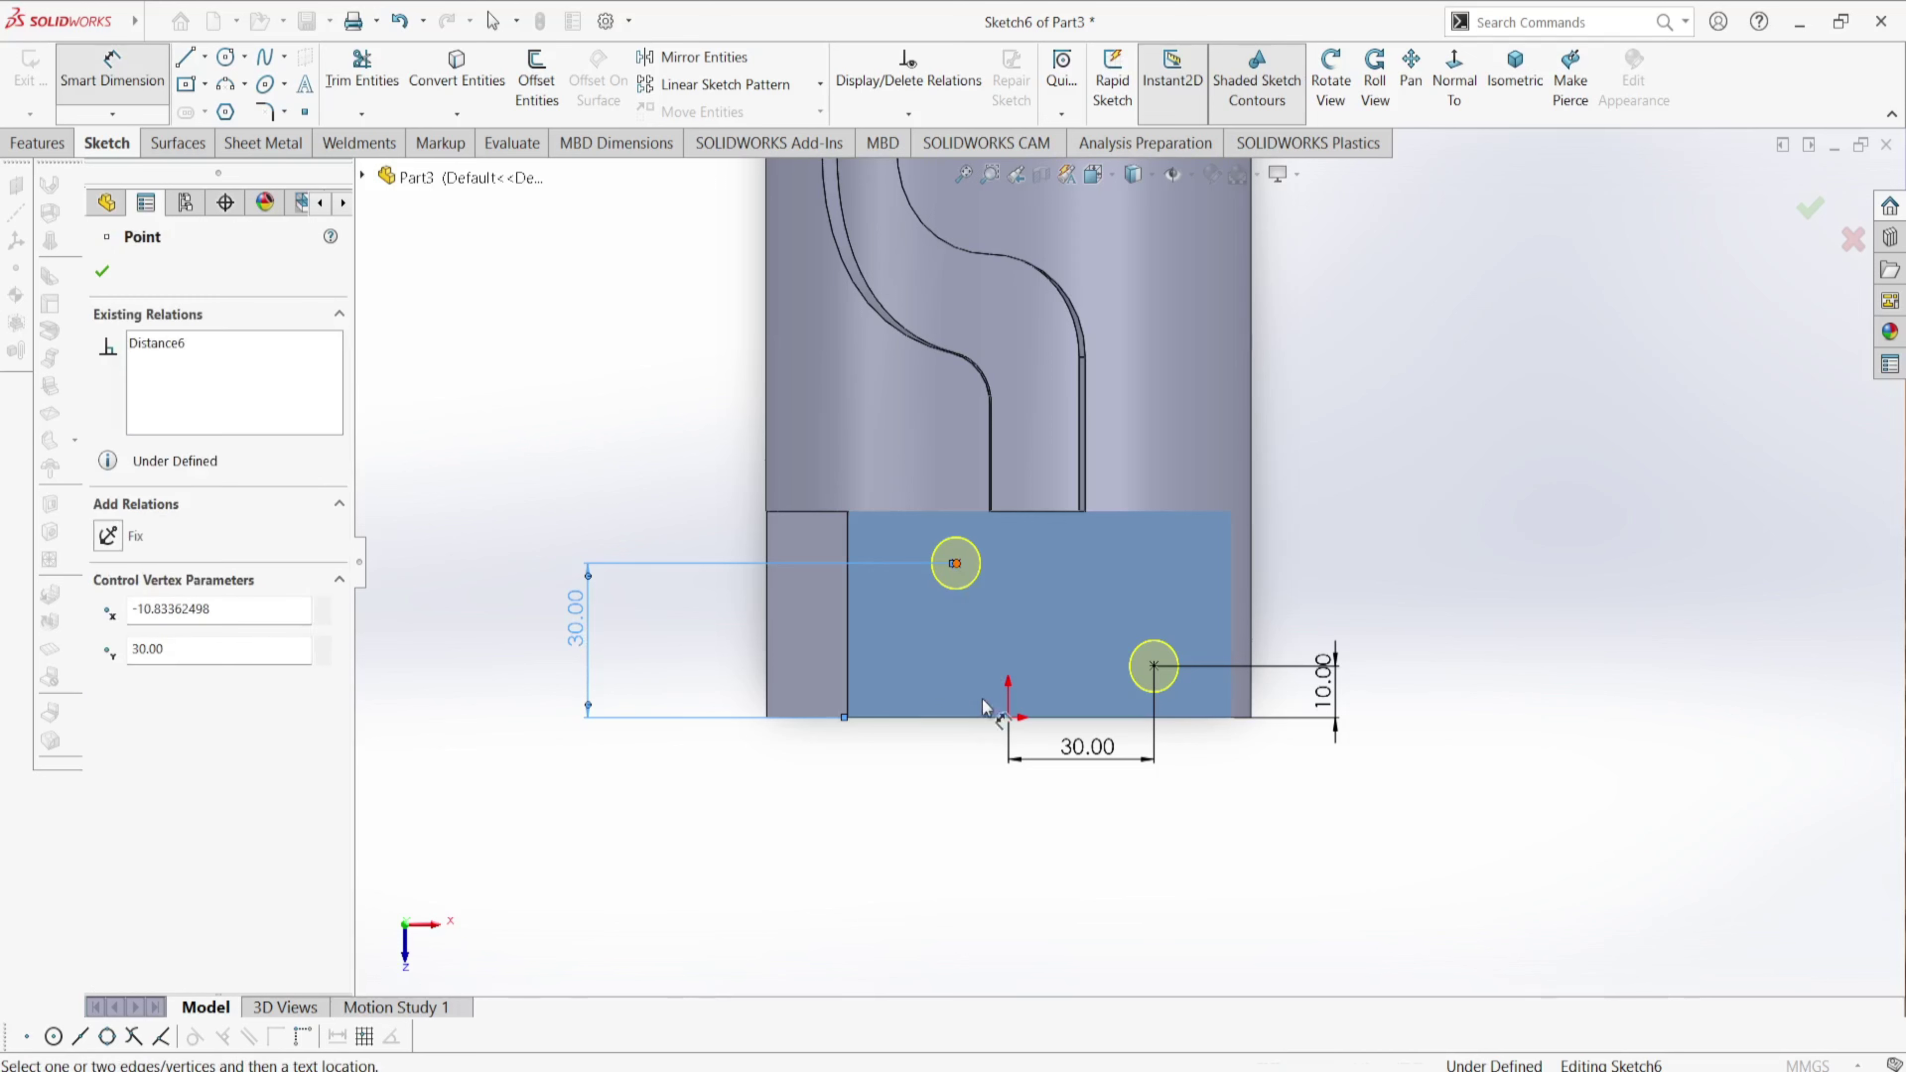
left_click(1007, 716)
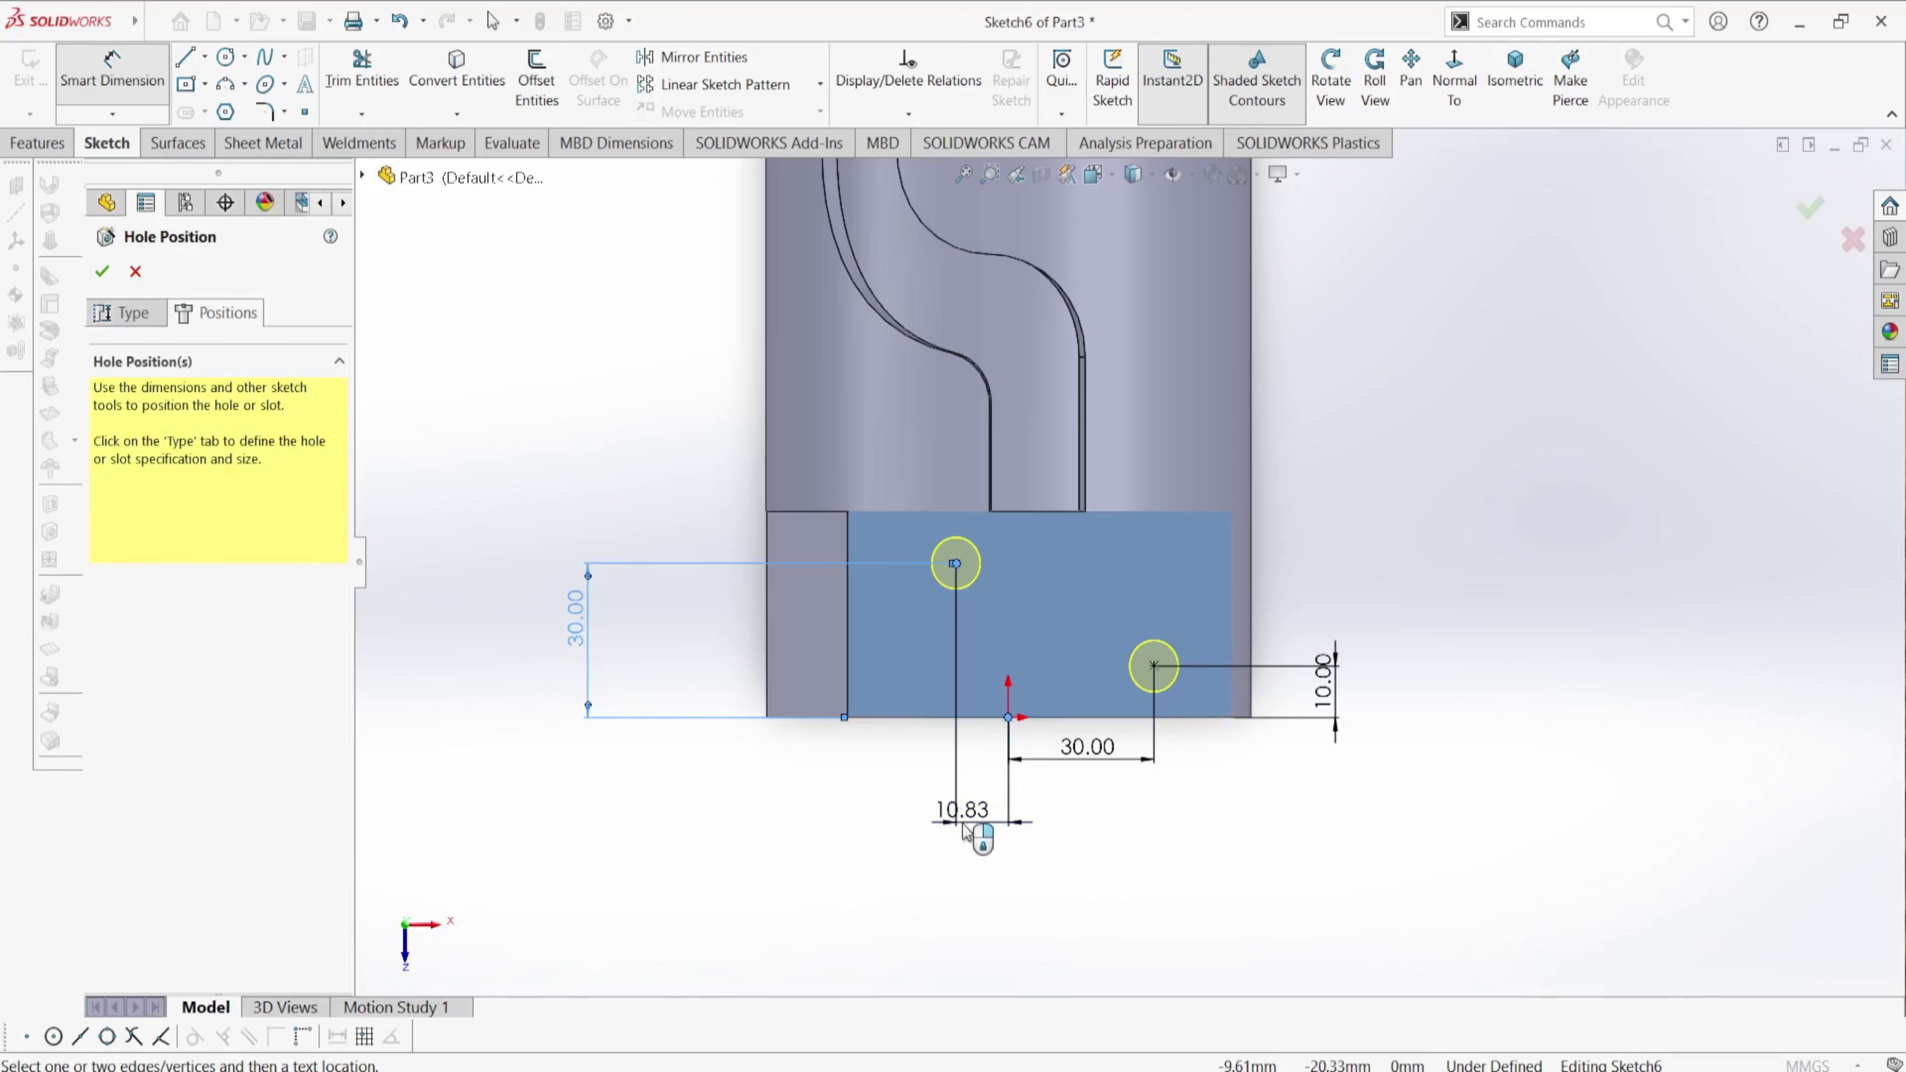
left_click(957, 811)
type("10")
key("Return")
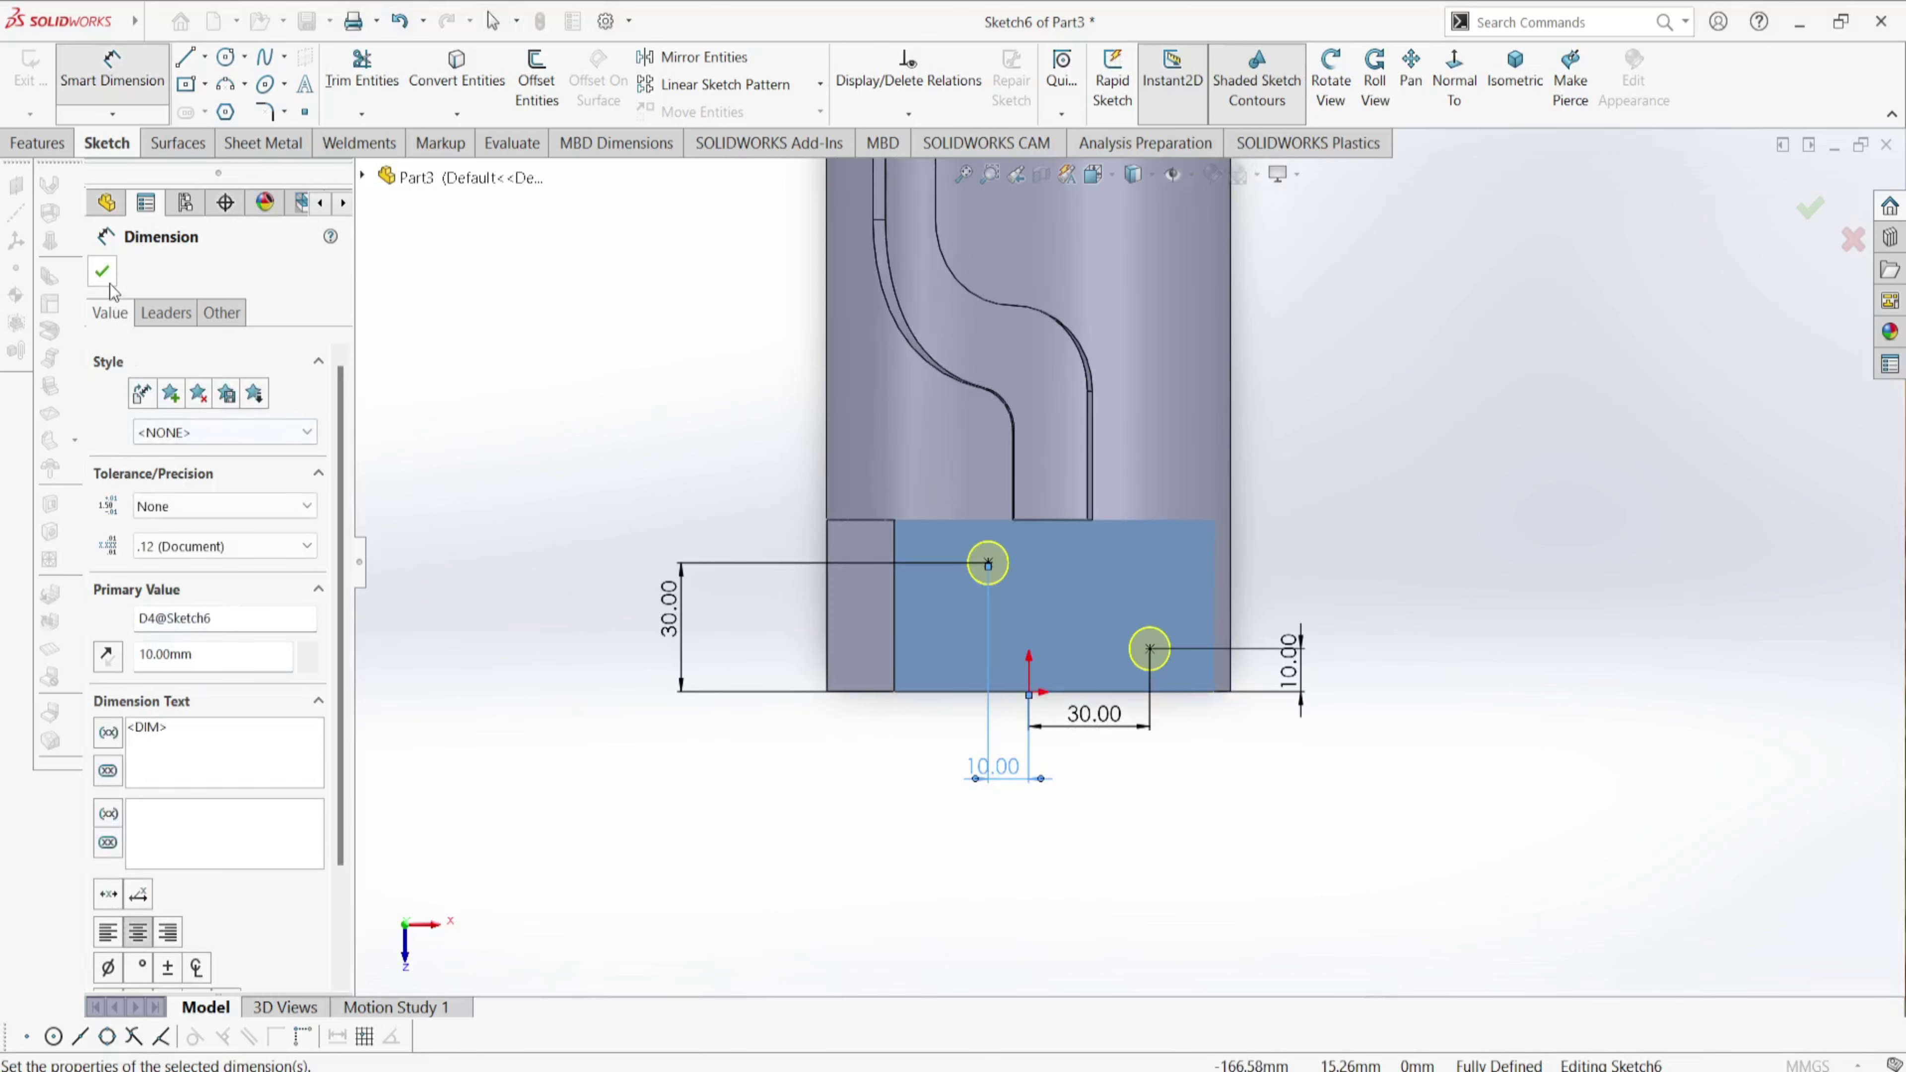
key("Escape")
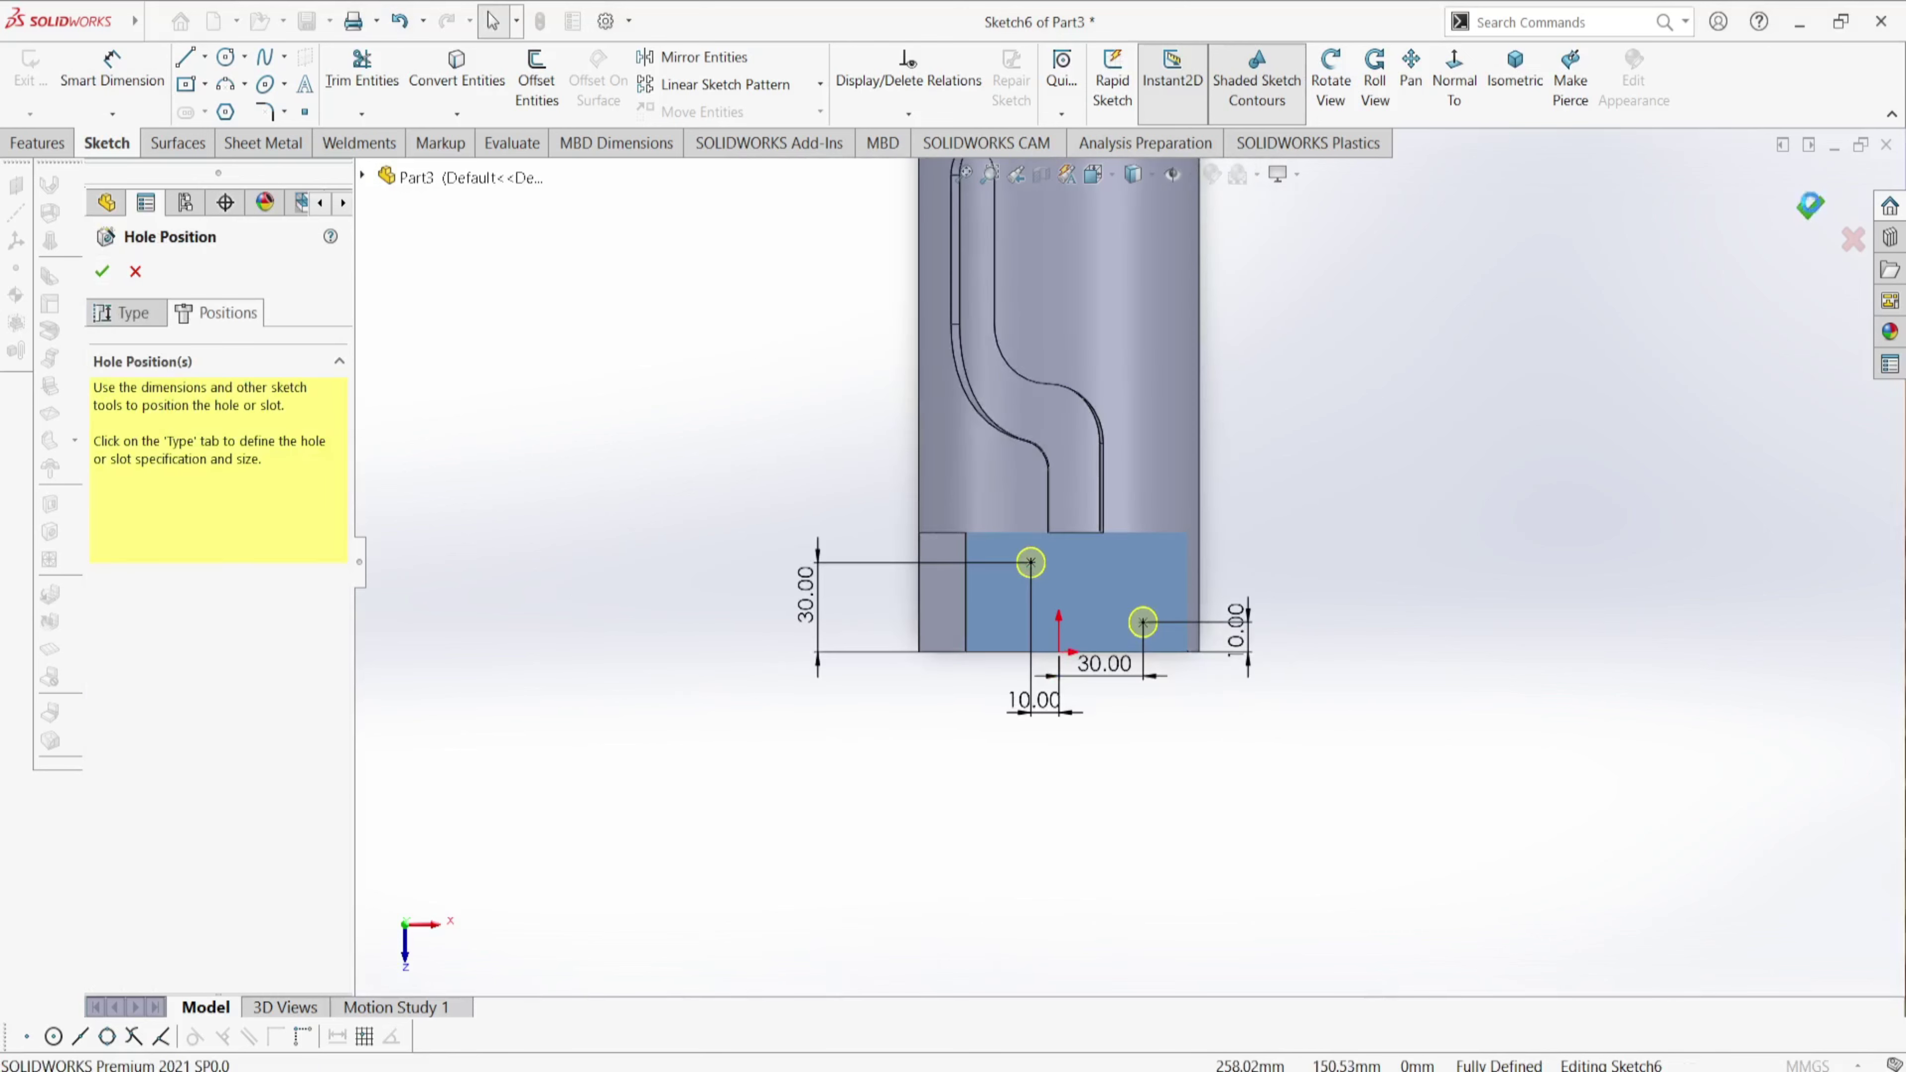
key("Return")
- Examine the two holes in the wide flat cut face from several angles
middle_click_drag(1054, 776, 982, 539)
scroll(1070, 525, "down", 5)
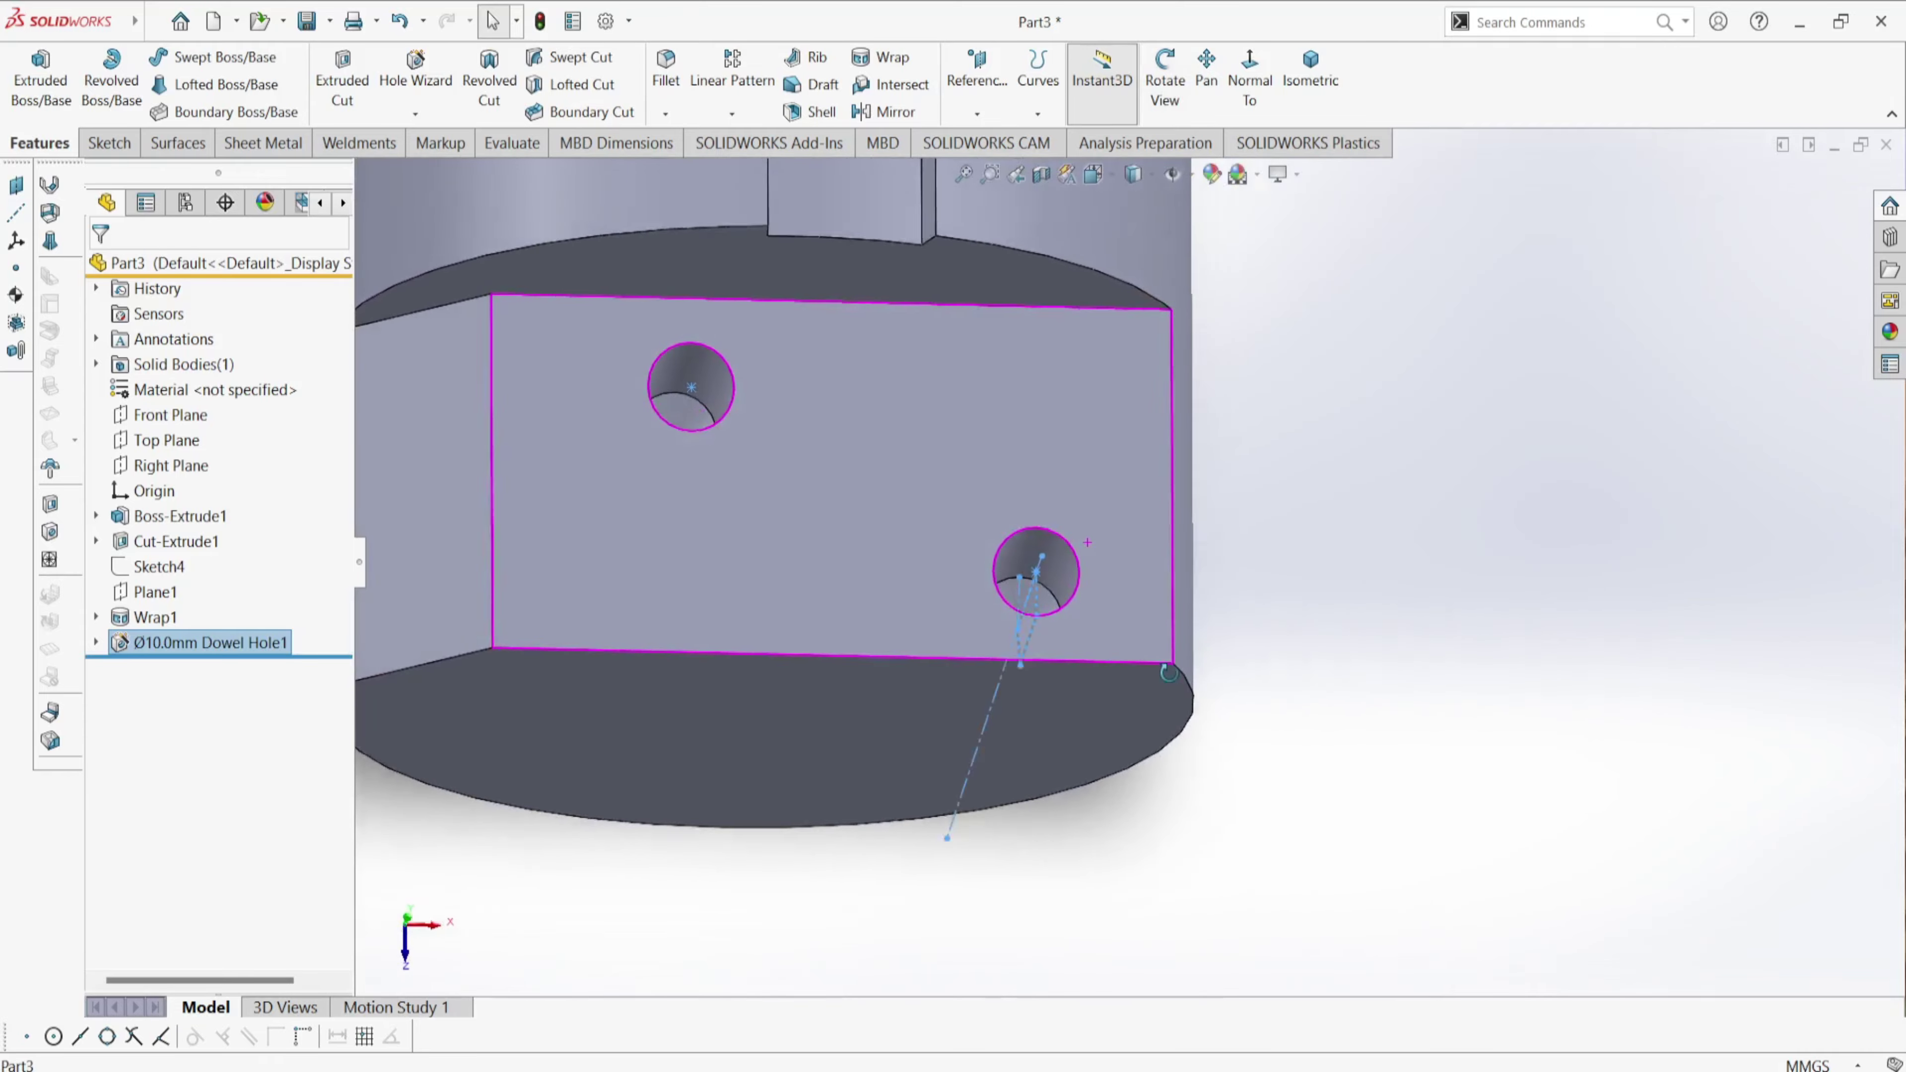
middle_click_drag(1168, 672, 1106, 563)
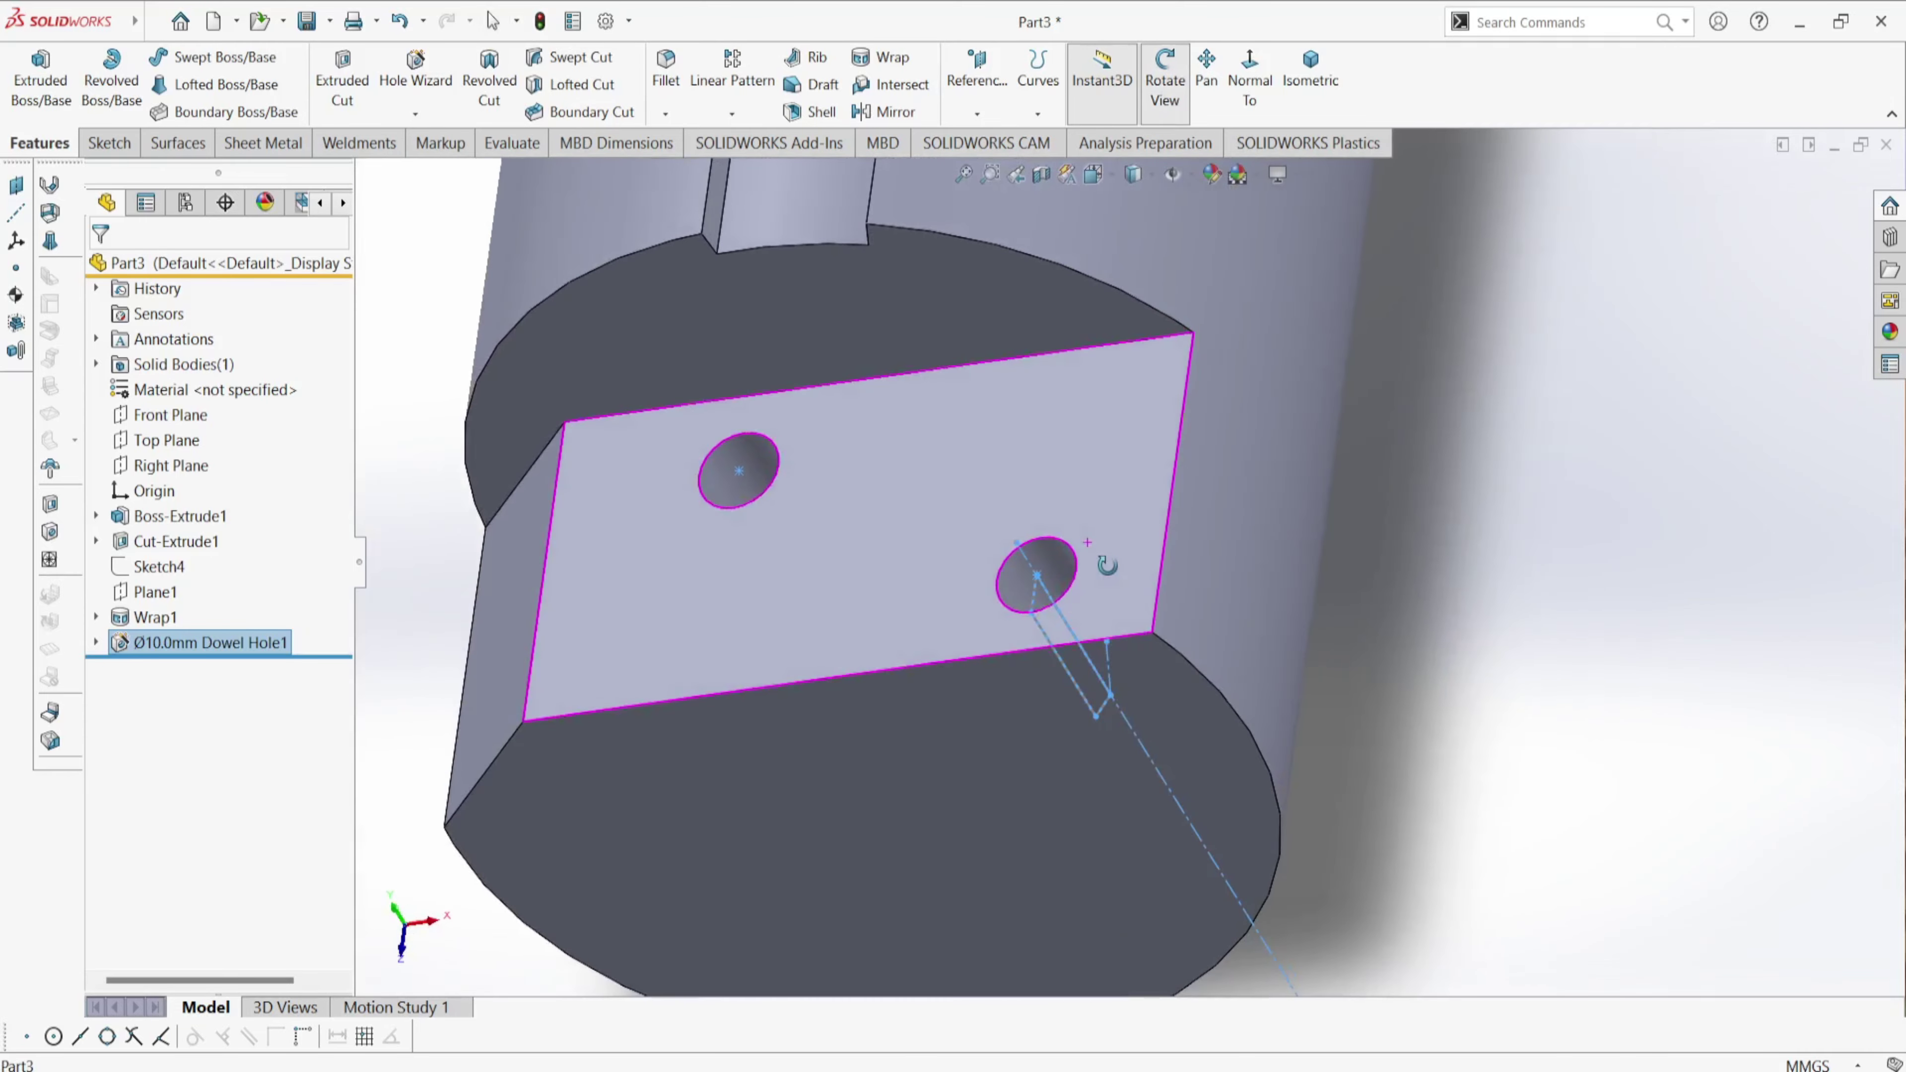
scroll(1100, 670, "up", 6)
middle_click_drag(1099, 670, 738, 849)
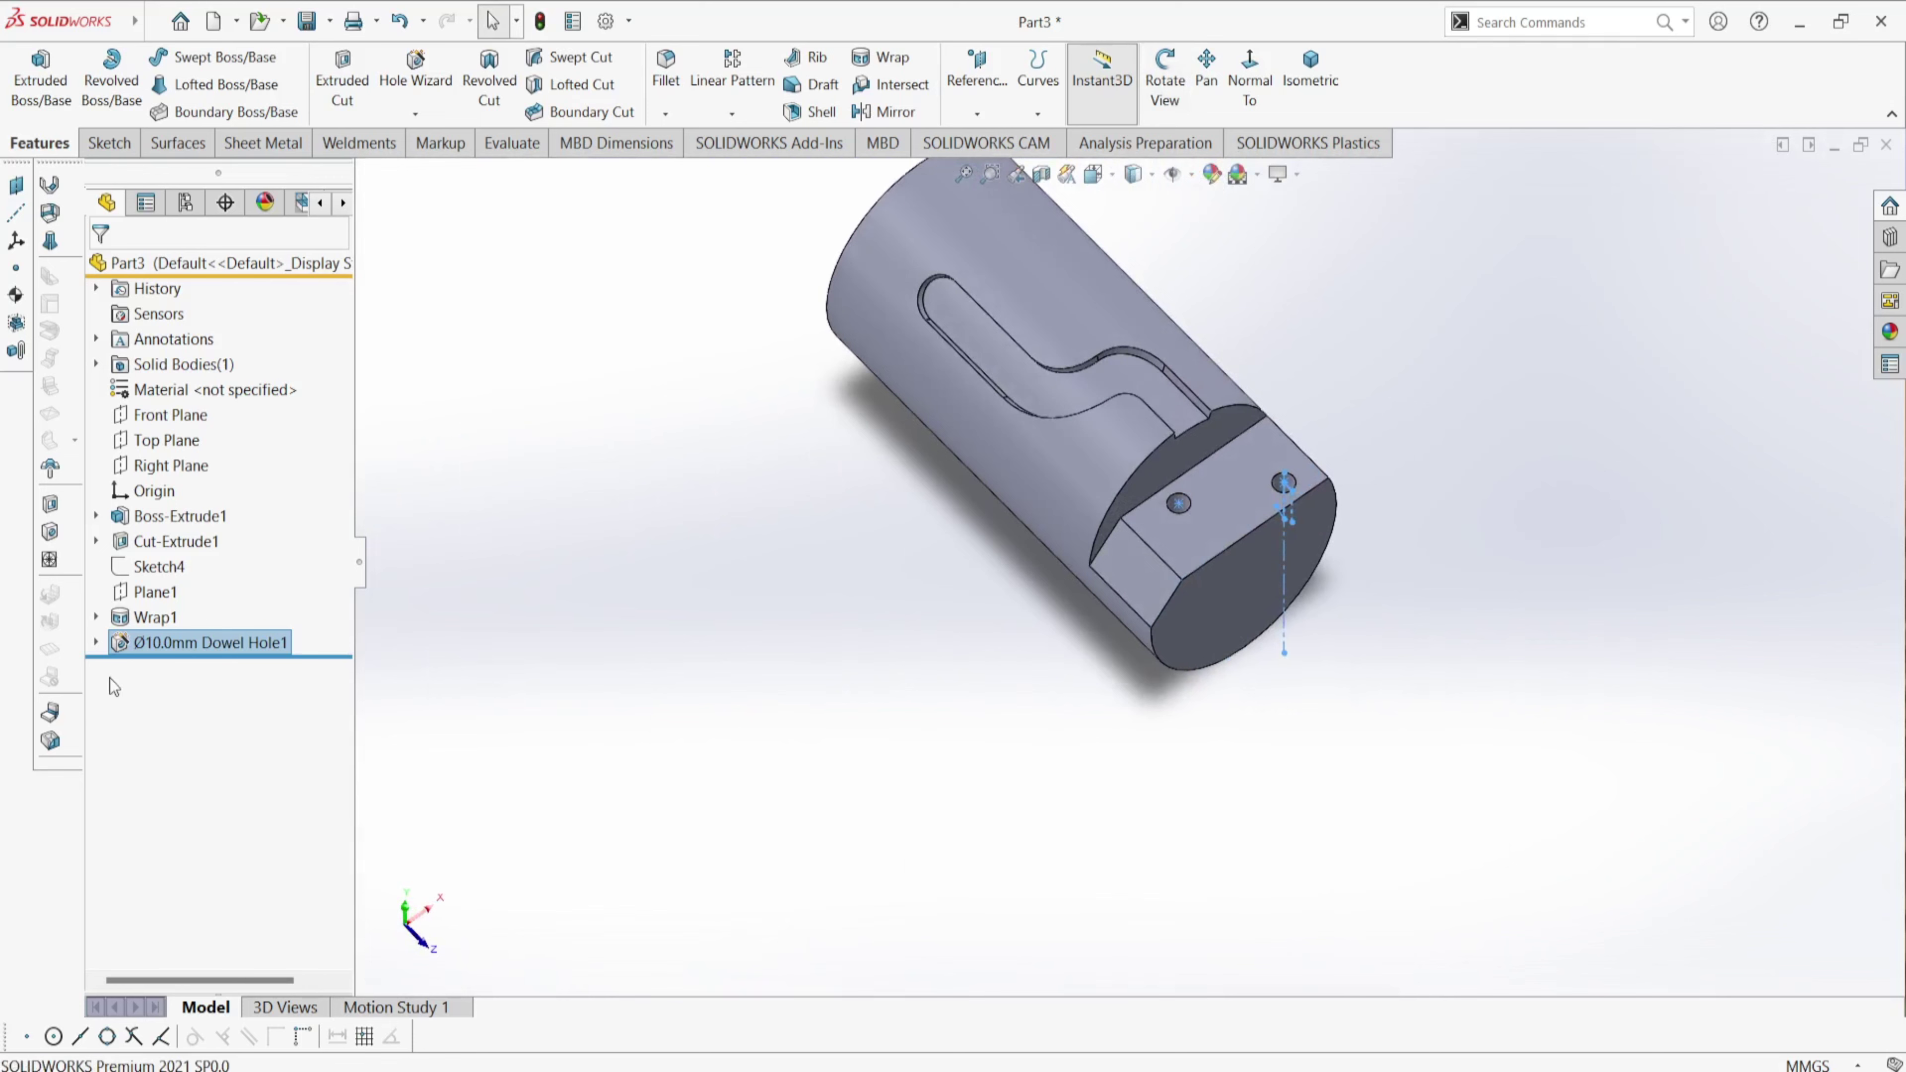
scroll(1241, 517, "down", 2)
scroll(1053, 672, "up", 6)
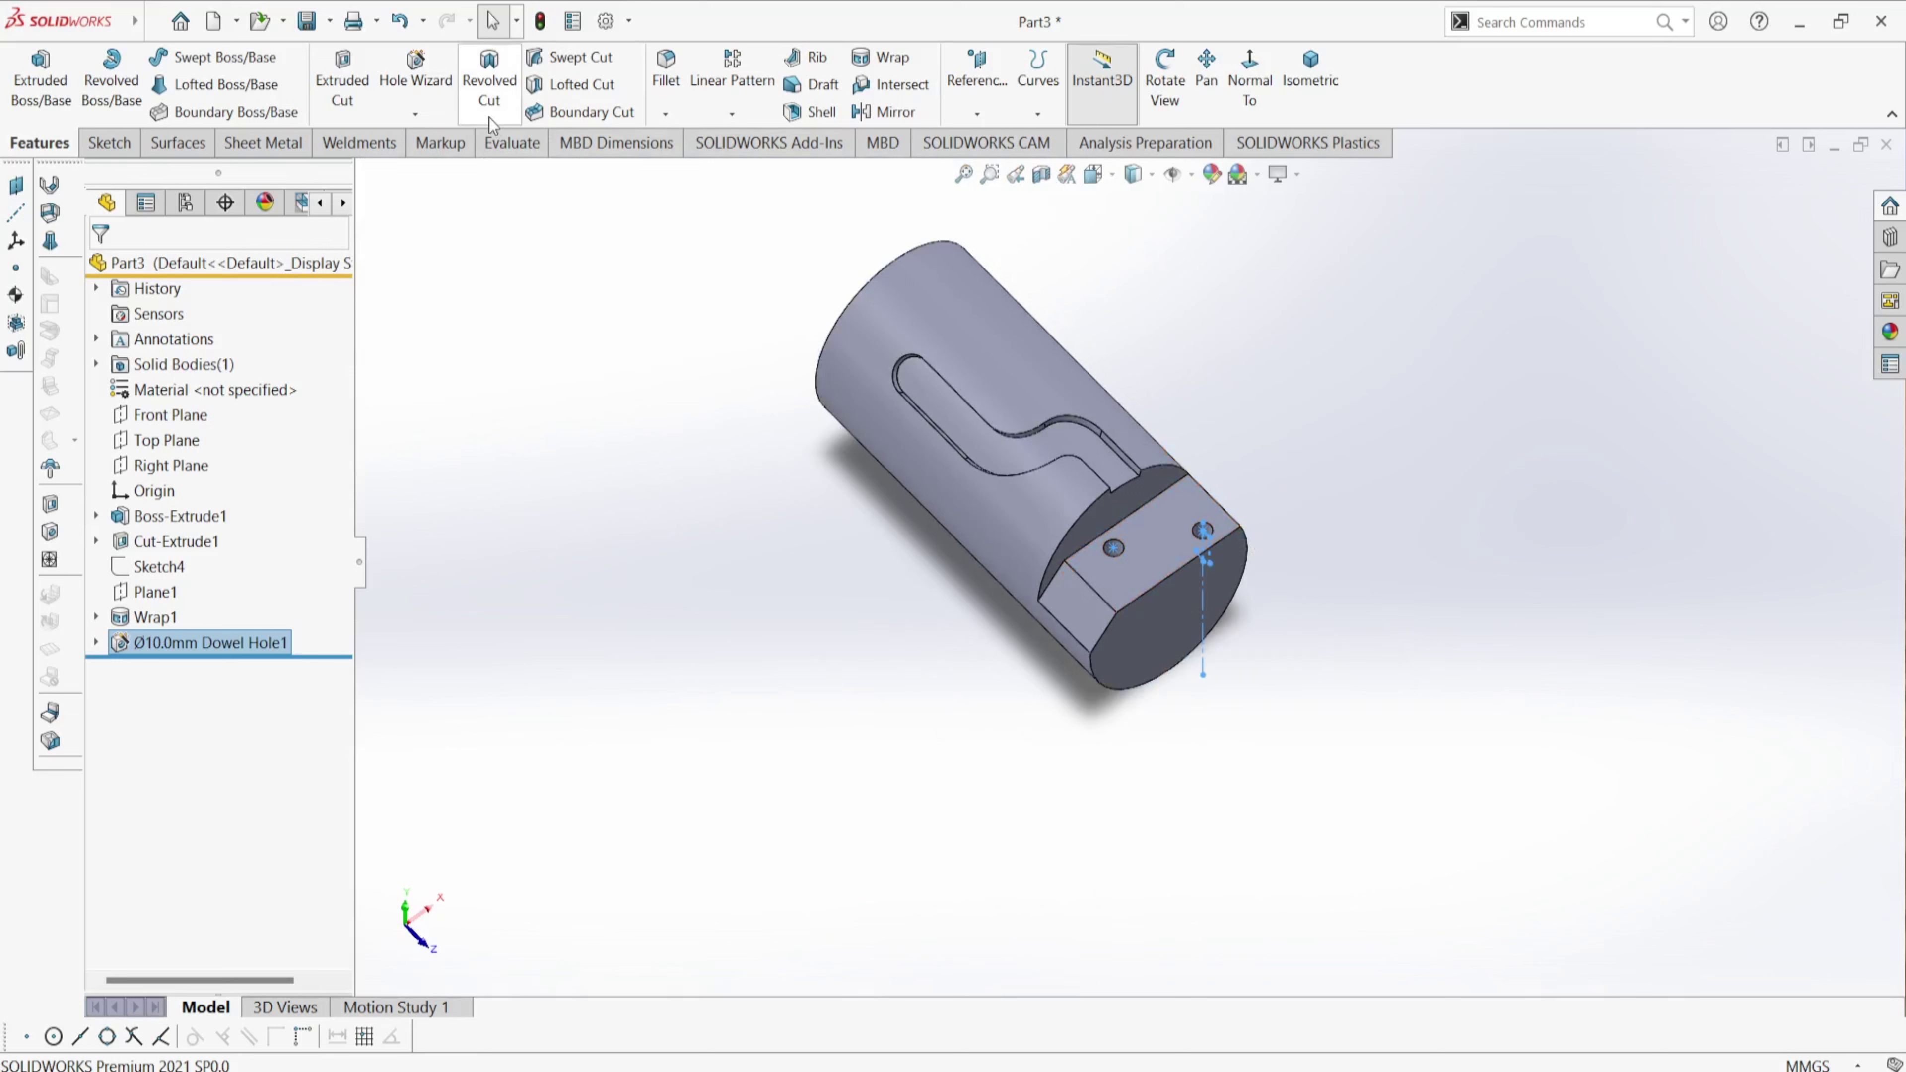
- Start a 10 mm dowel hole, blind 20 mm deep, on the narrow slanted cut face, placing its point at about X -21.1, Y -20.9 mm
left_click(413, 81)
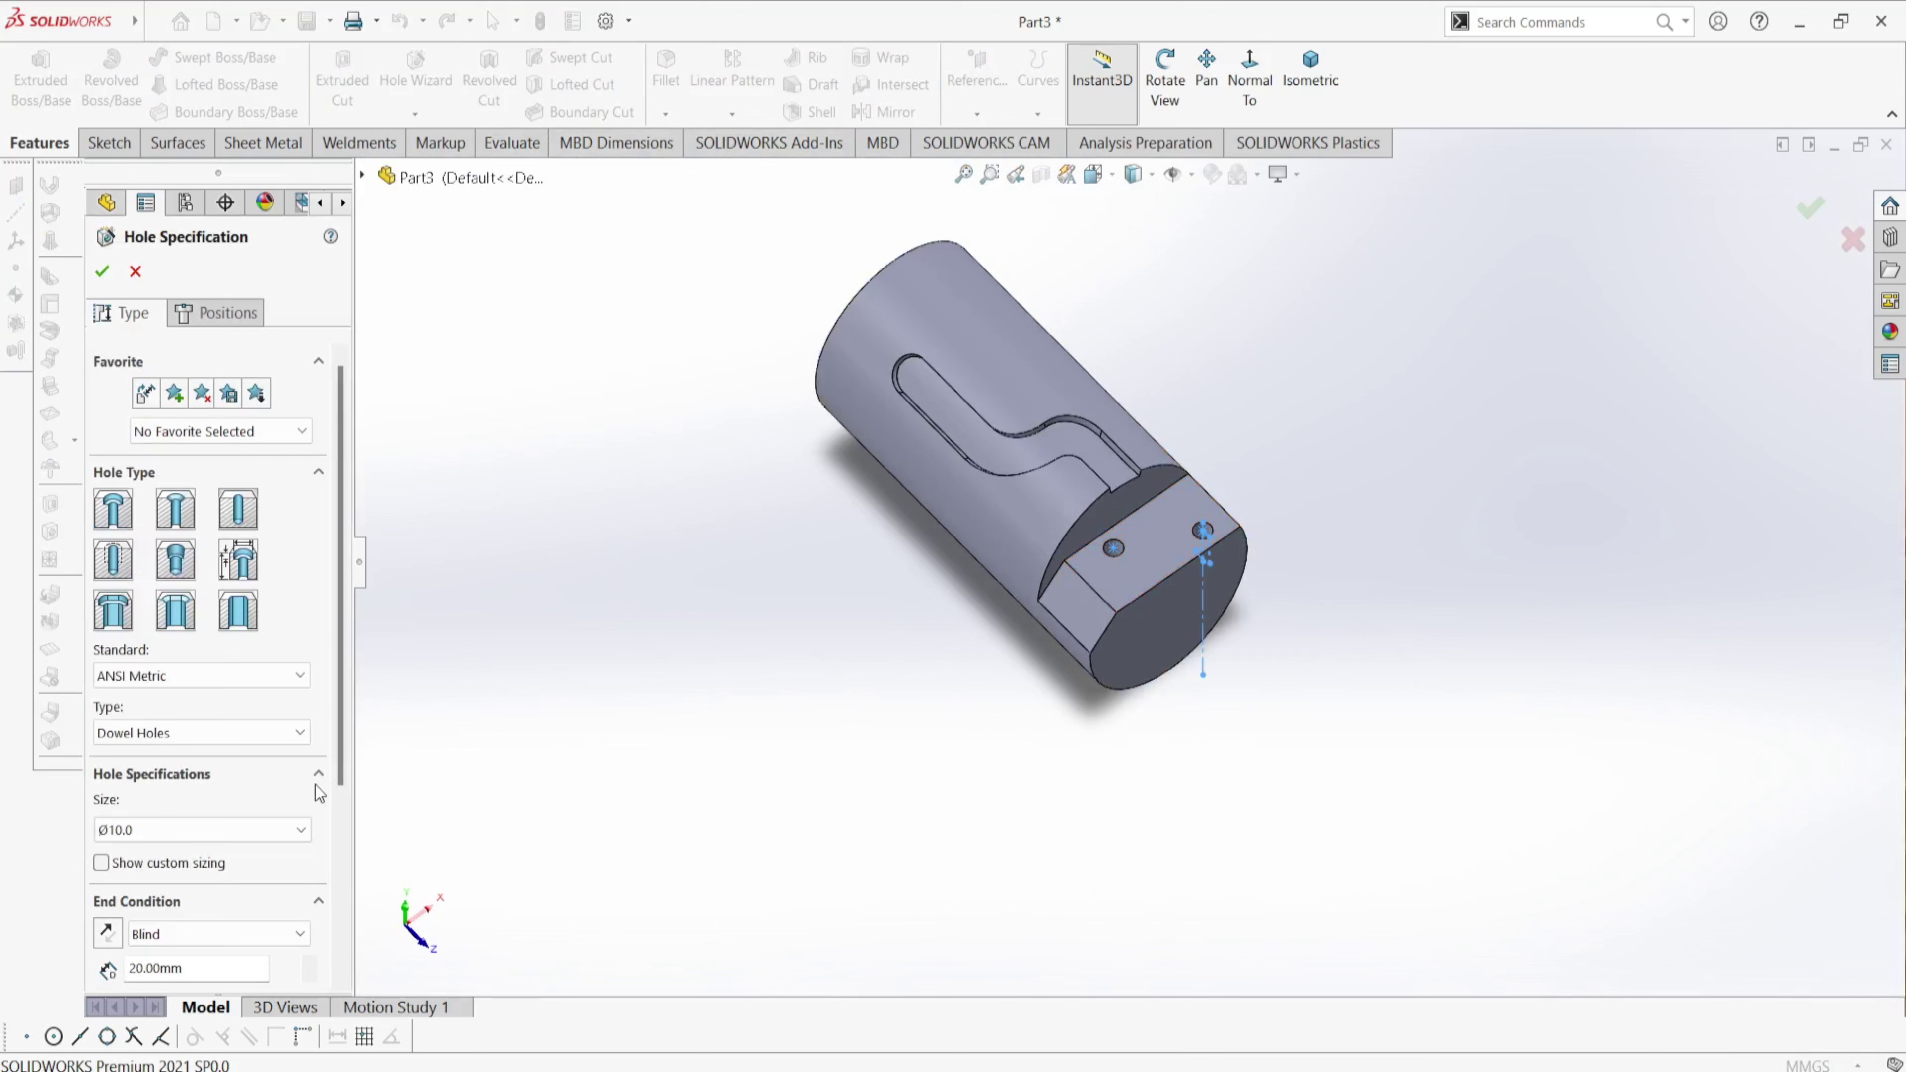
scroll(923, 768, "down", 2)
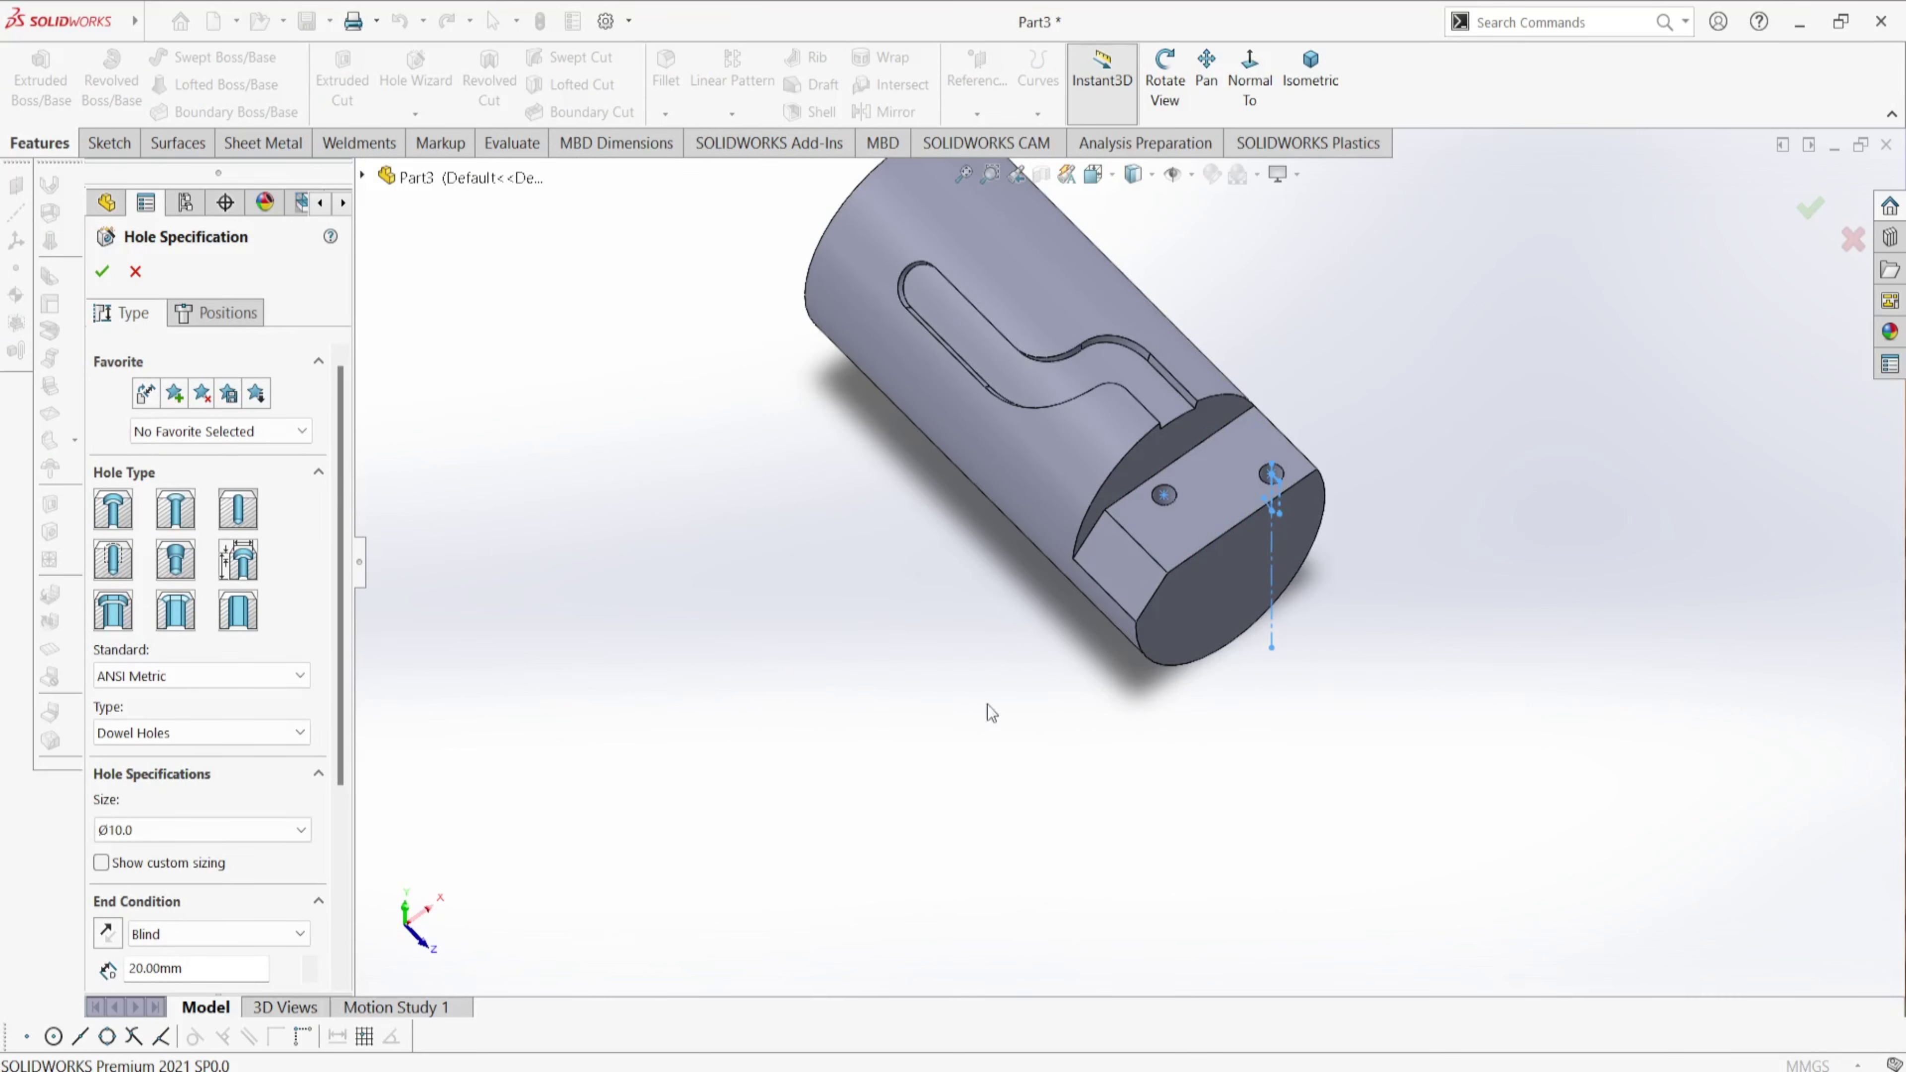
scroll(1041, 647, "down", 3)
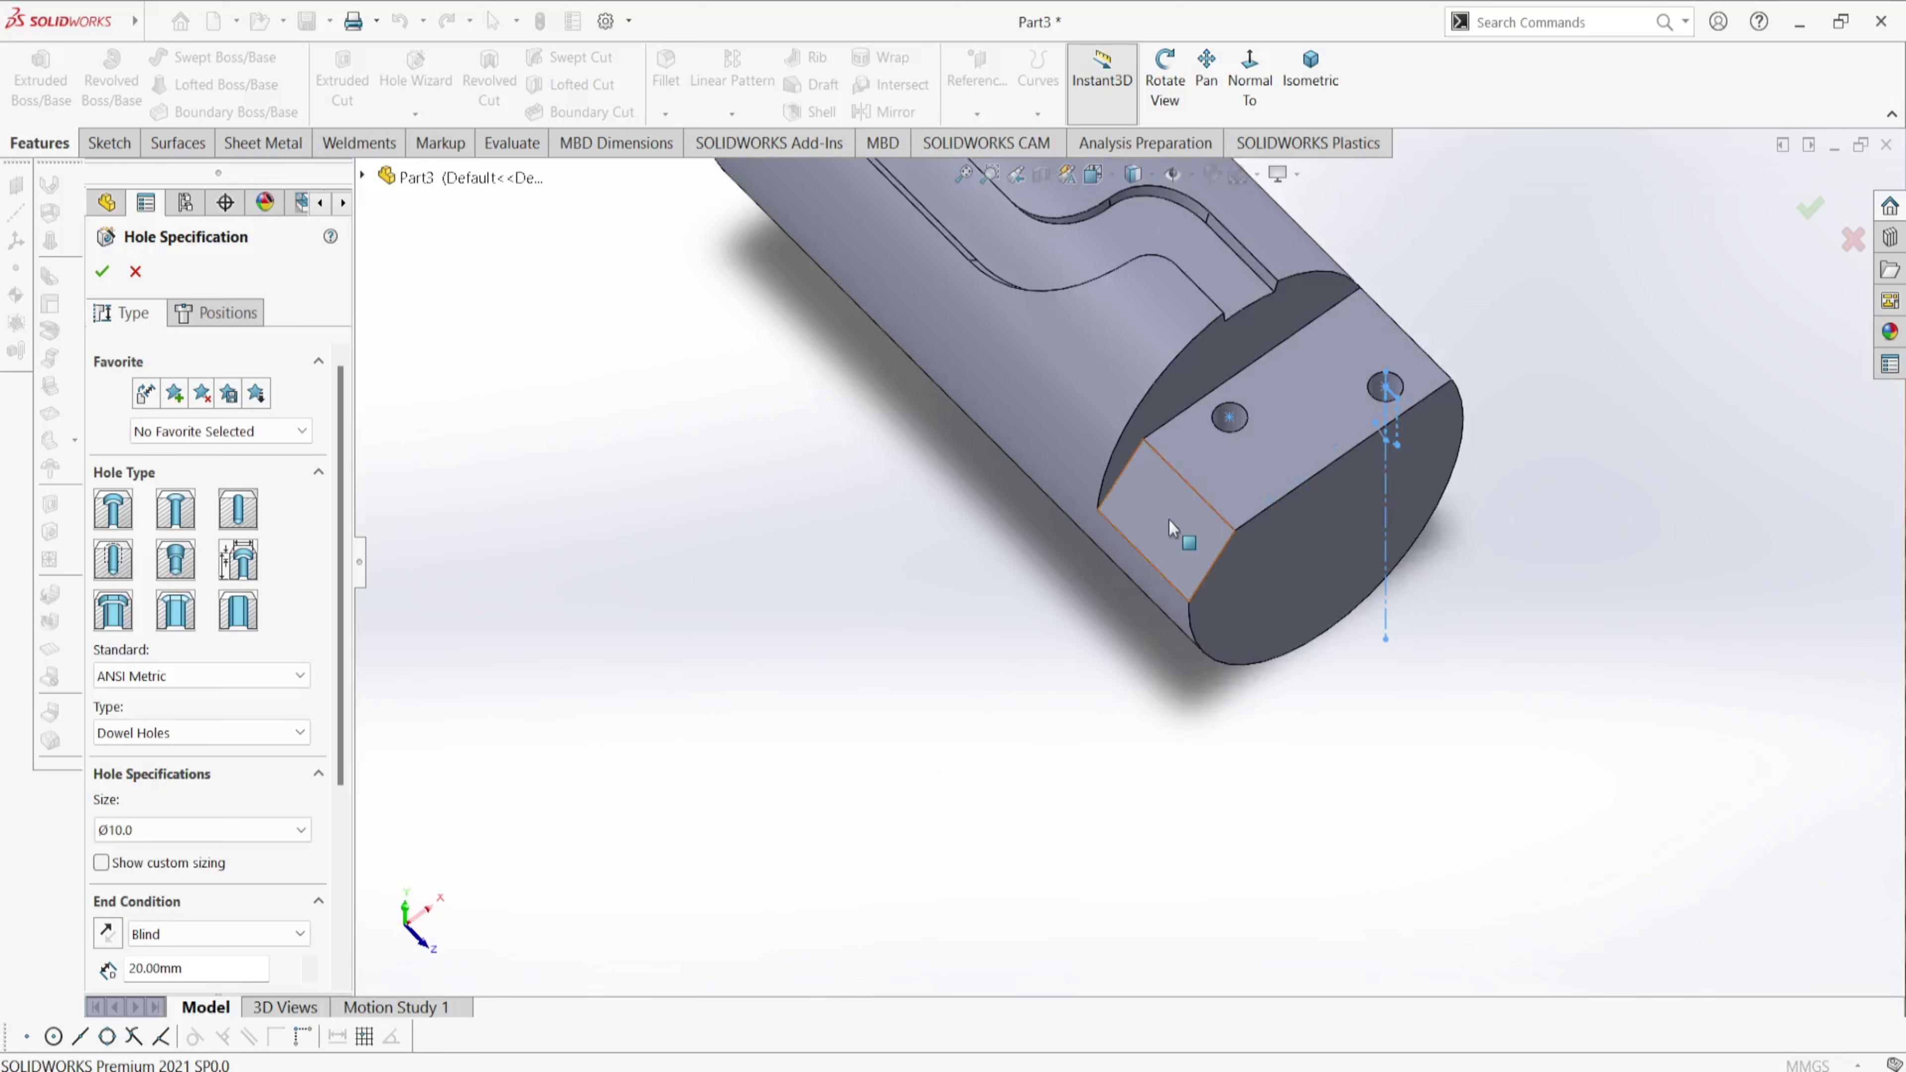
left_click(212, 318)
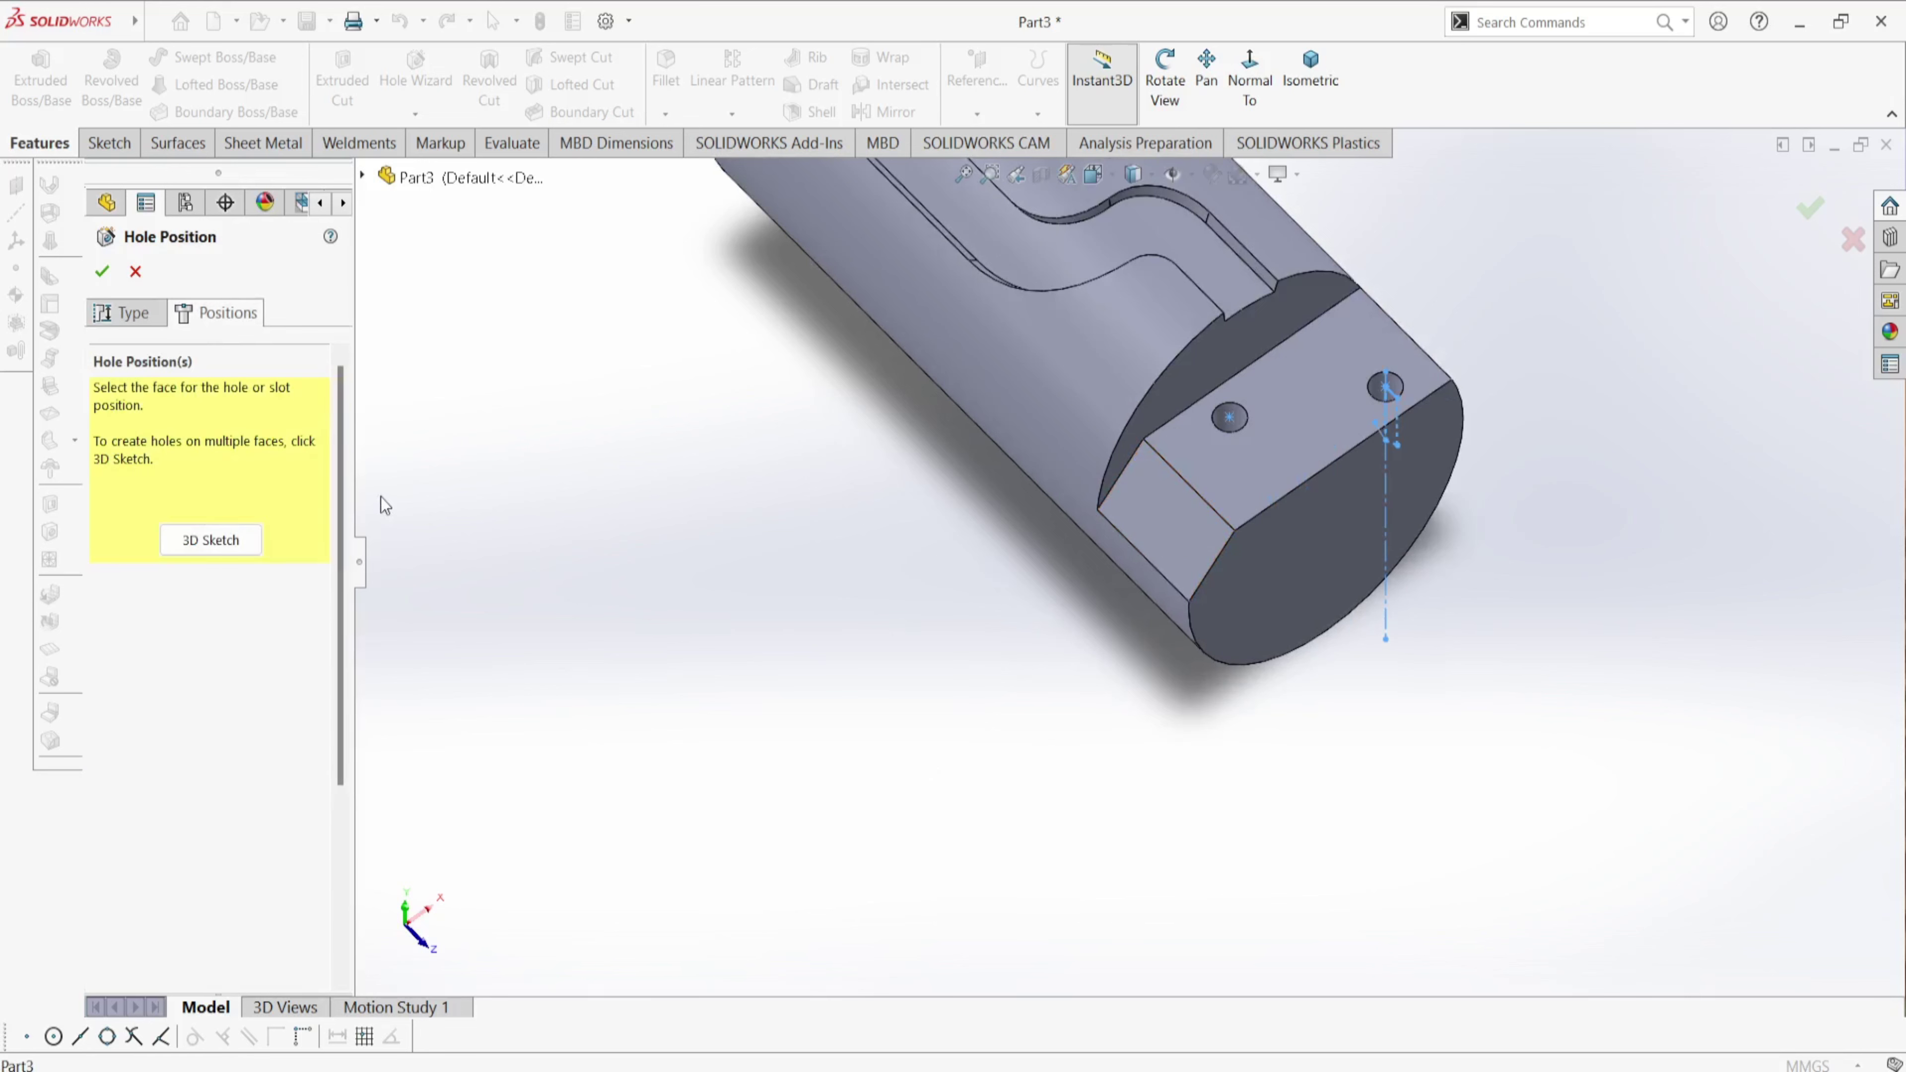
left_click(1156, 520)
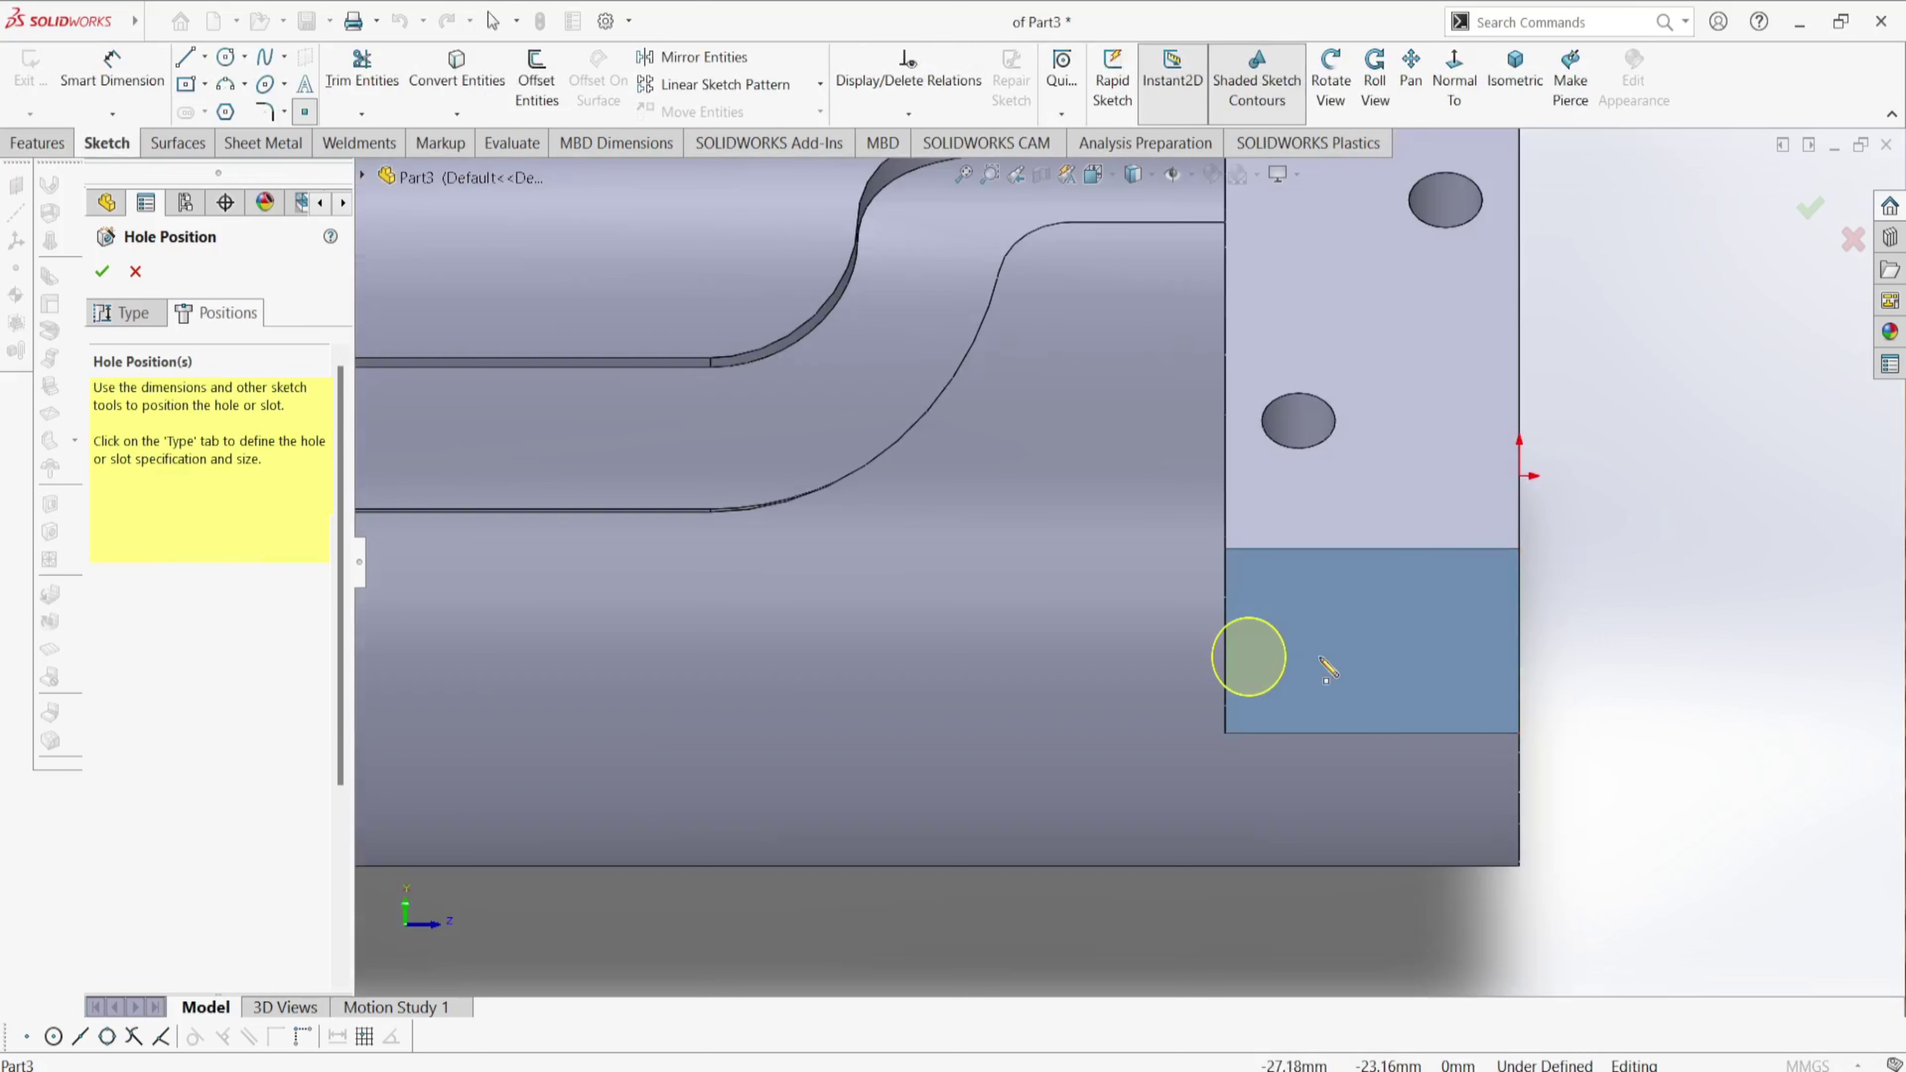
left_click(1364, 638)
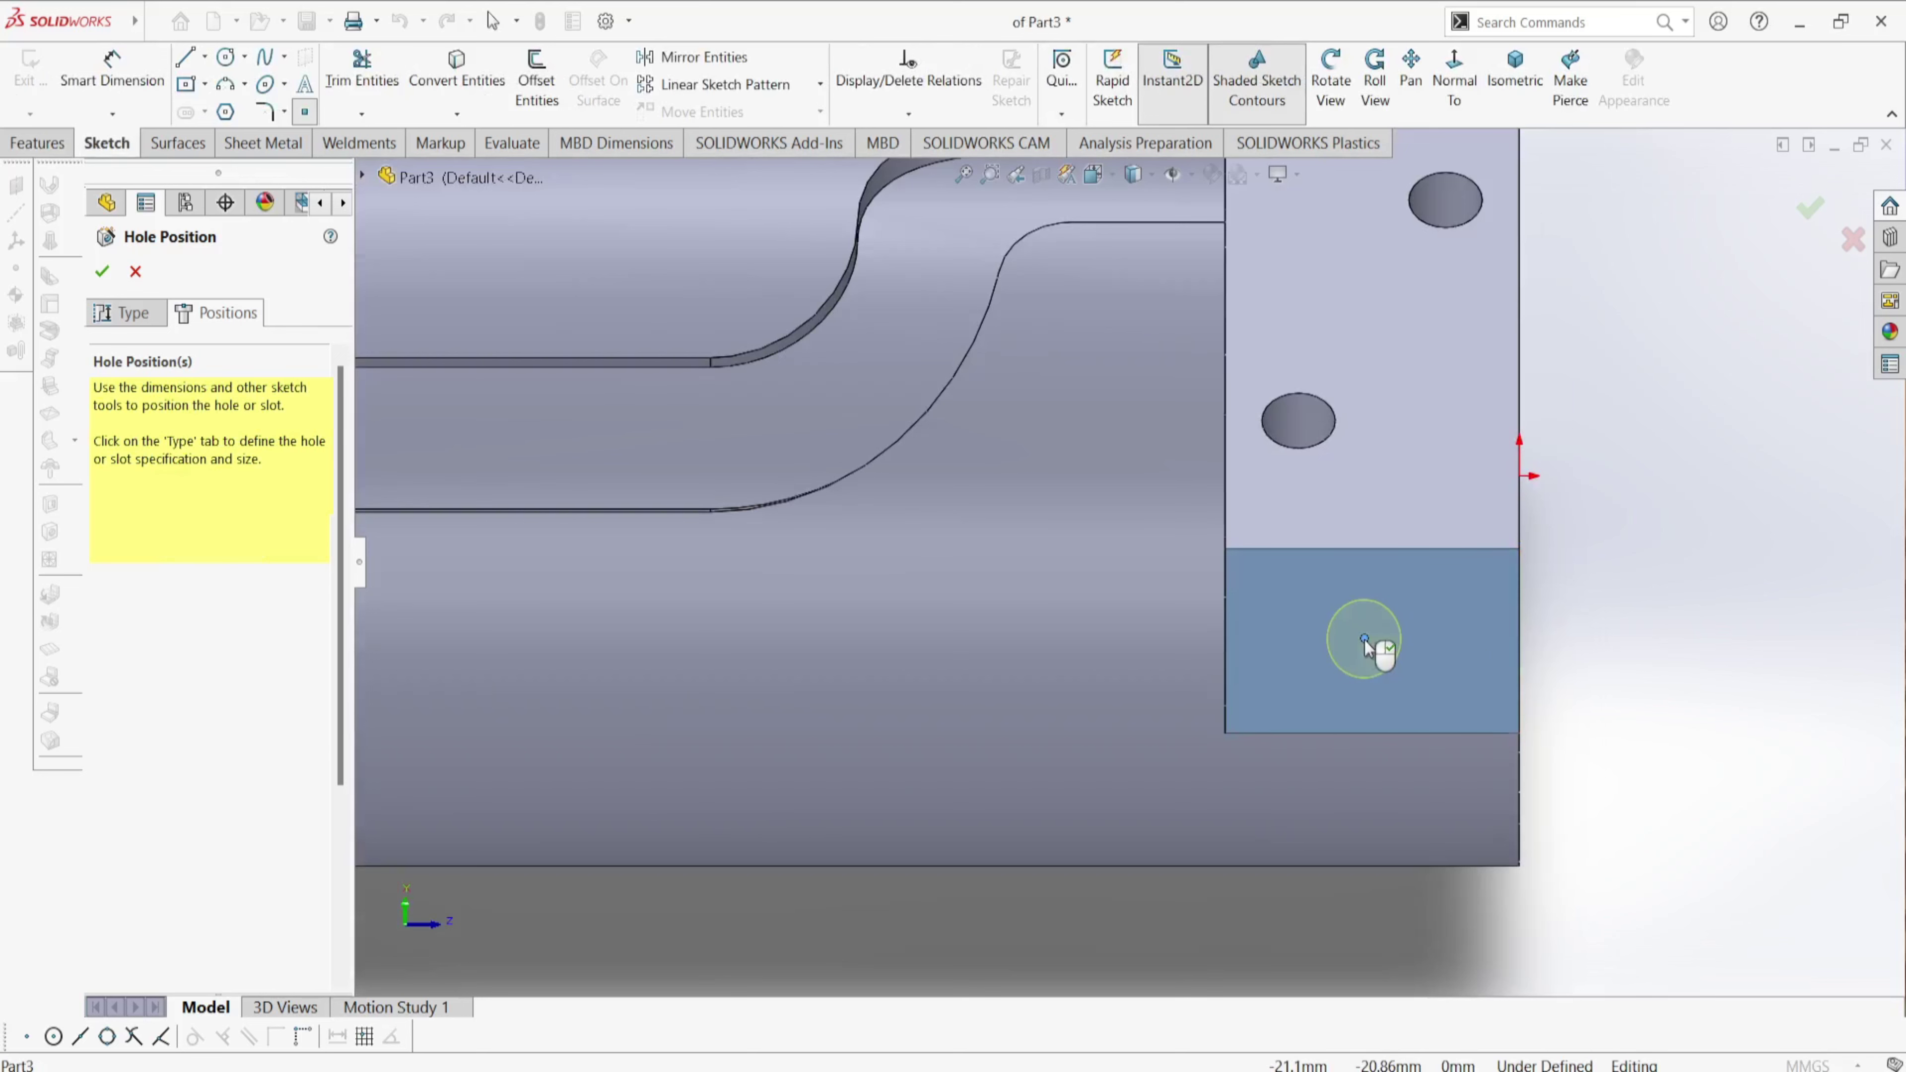
- Dimension the hole point on the slanted face at 20 mm from the cylinder's end edge
left_click(155, 99)
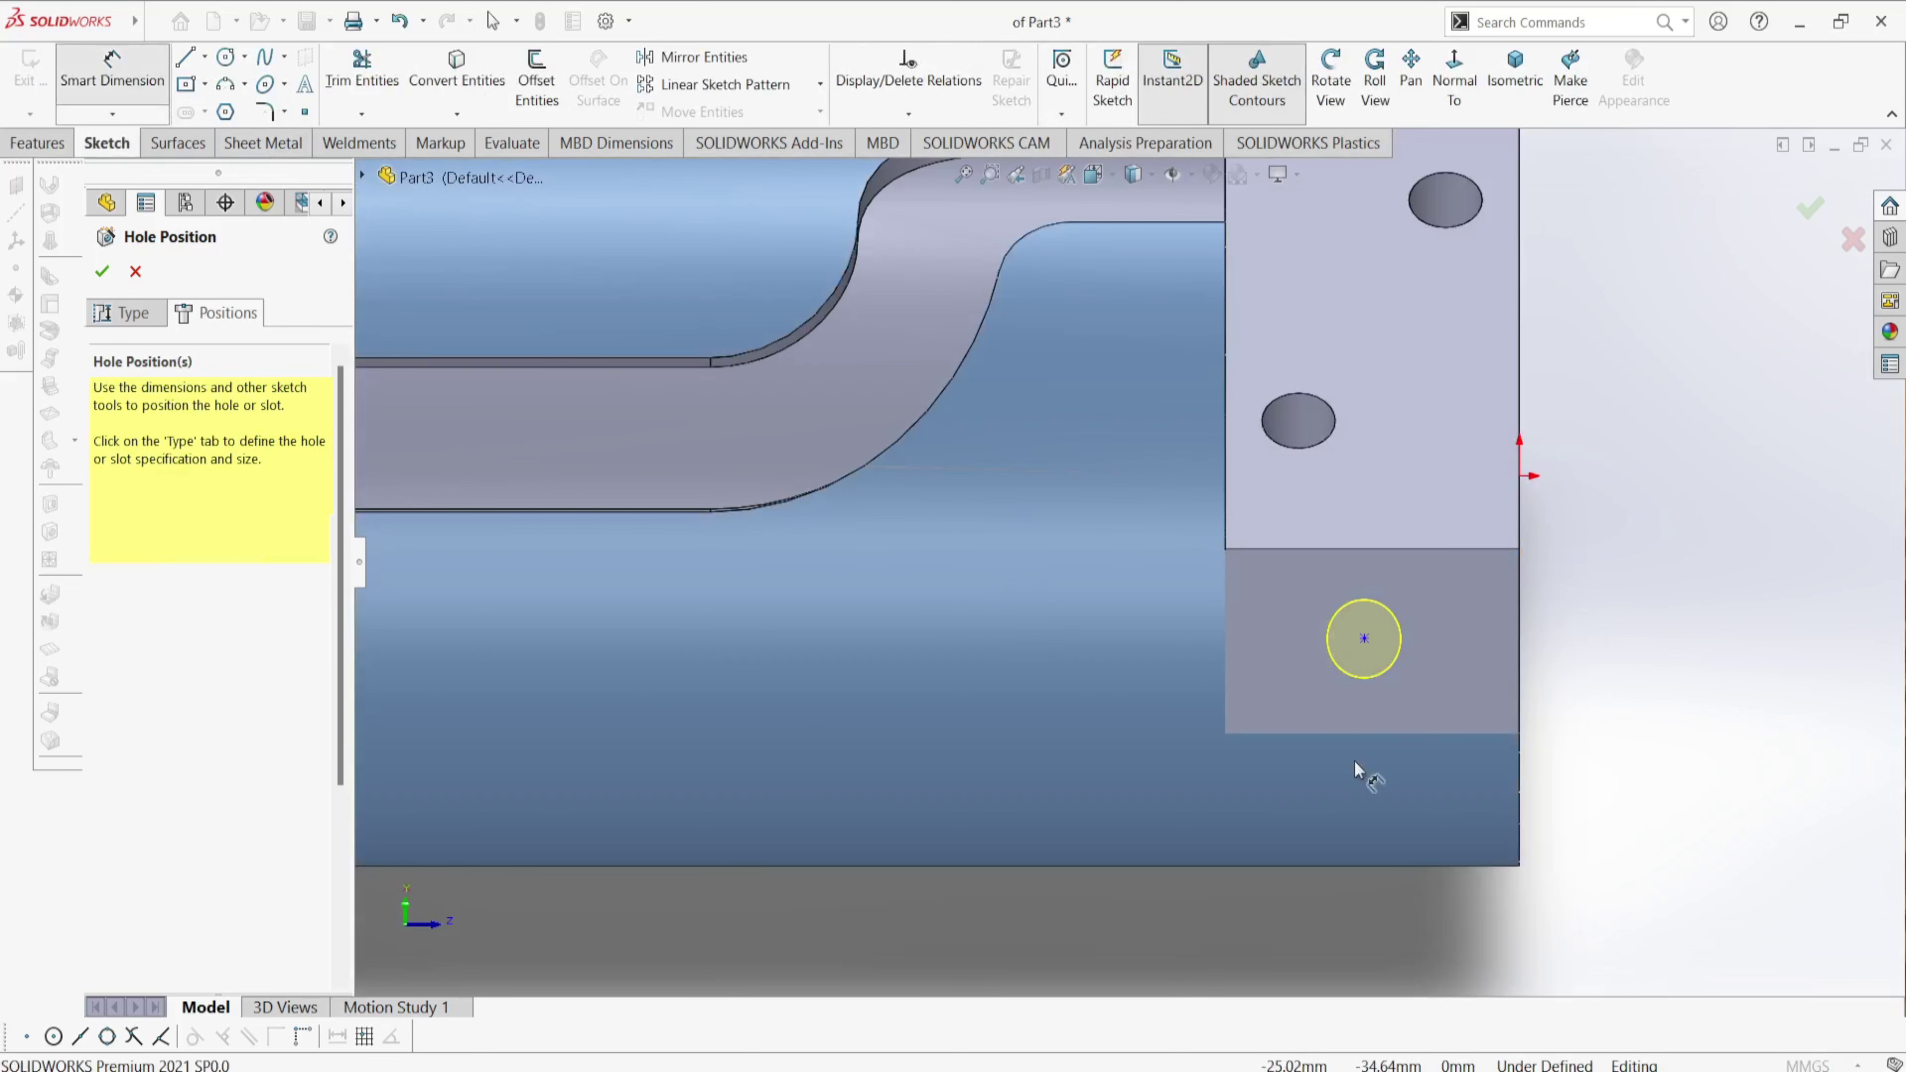
scroll(1395, 713, "down", 3)
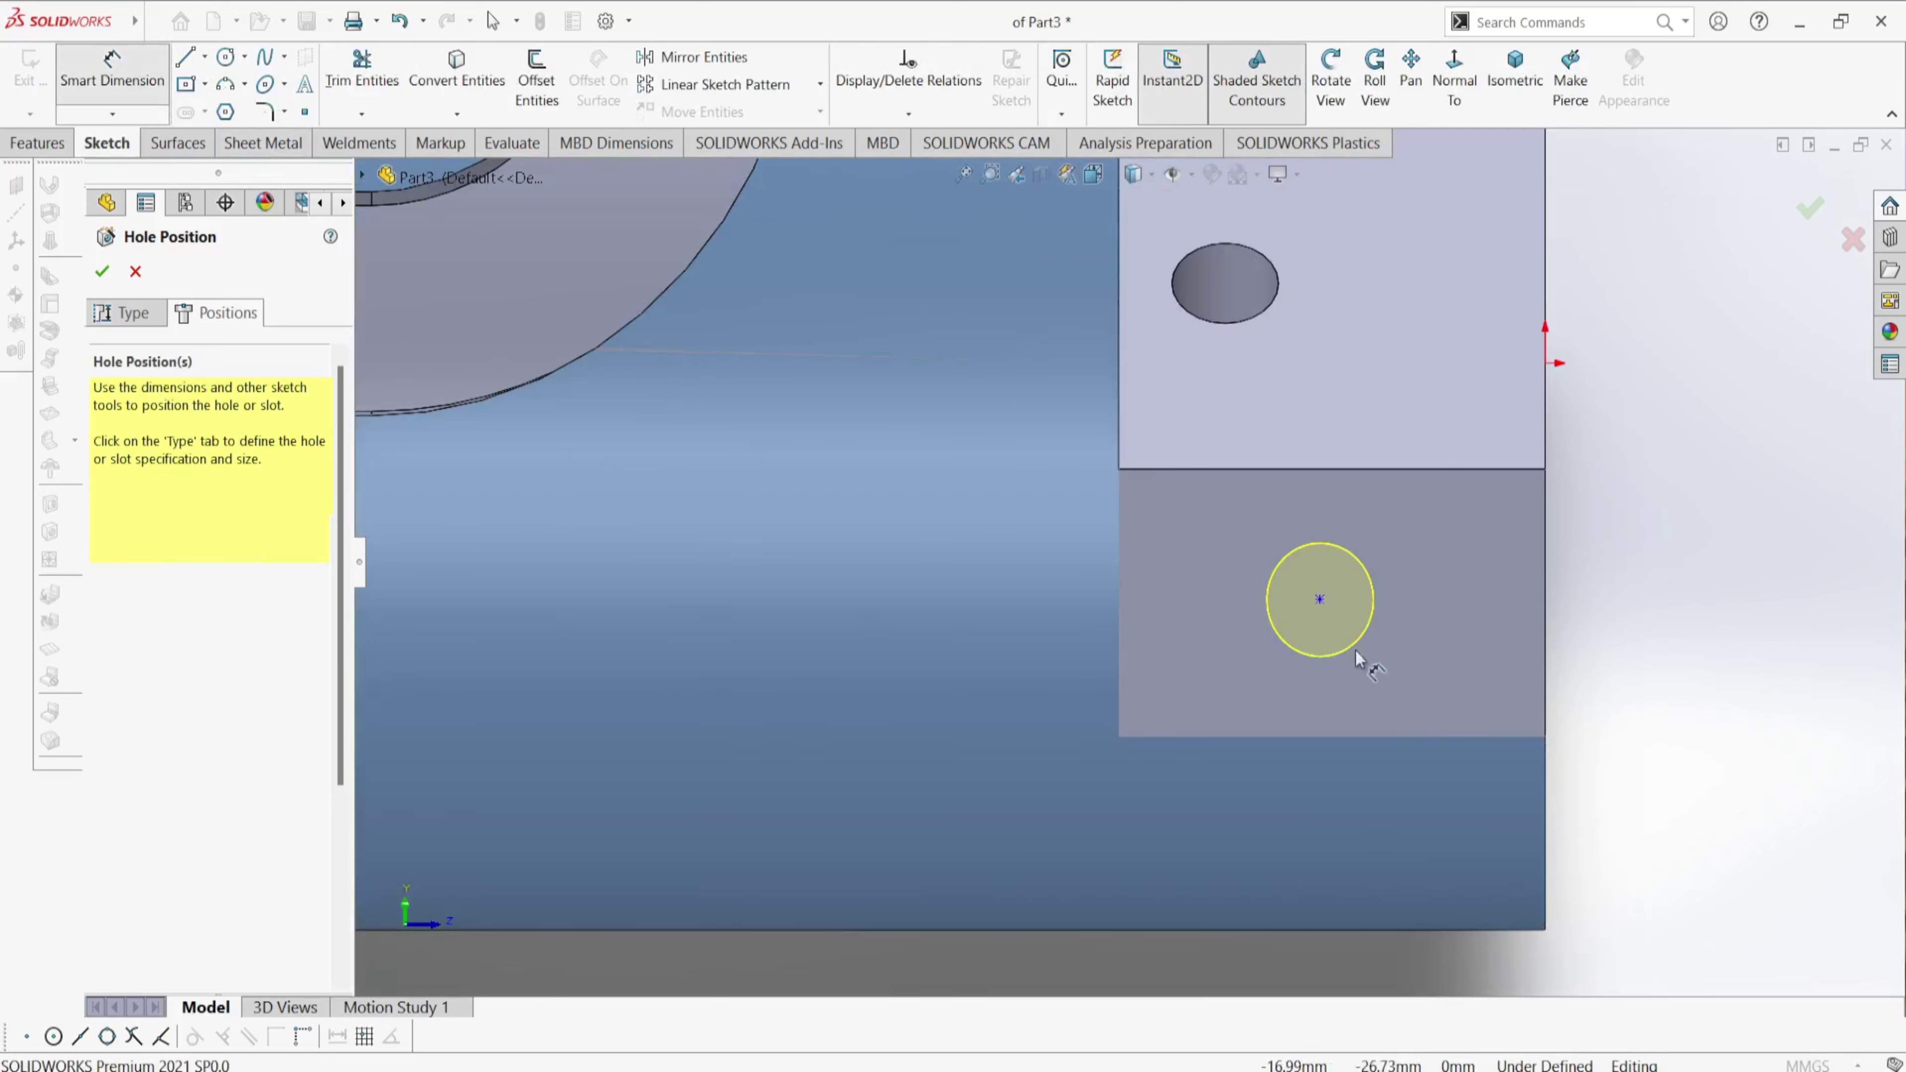
left_click(1319, 599)
left_click(1544, 616)
left_click(1476, 648)
type("20")
key("Return")
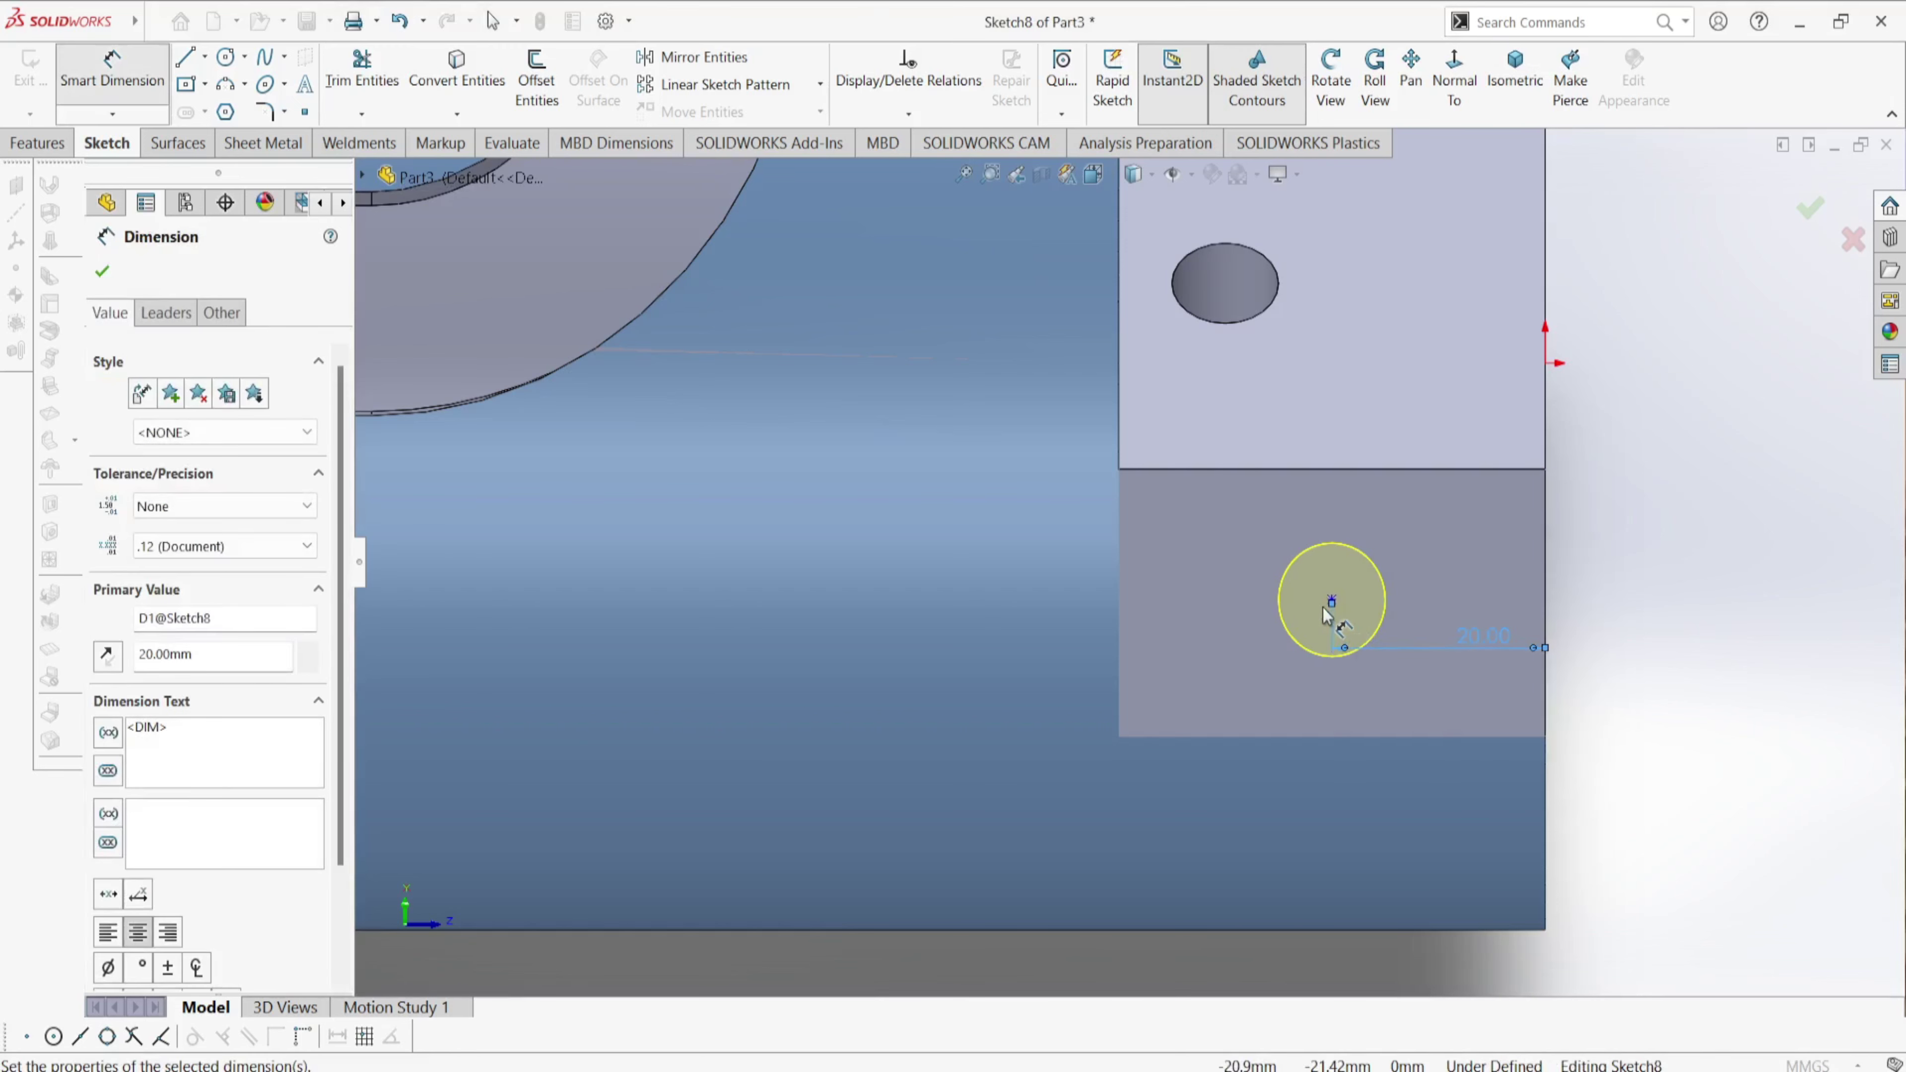
key("Escape")
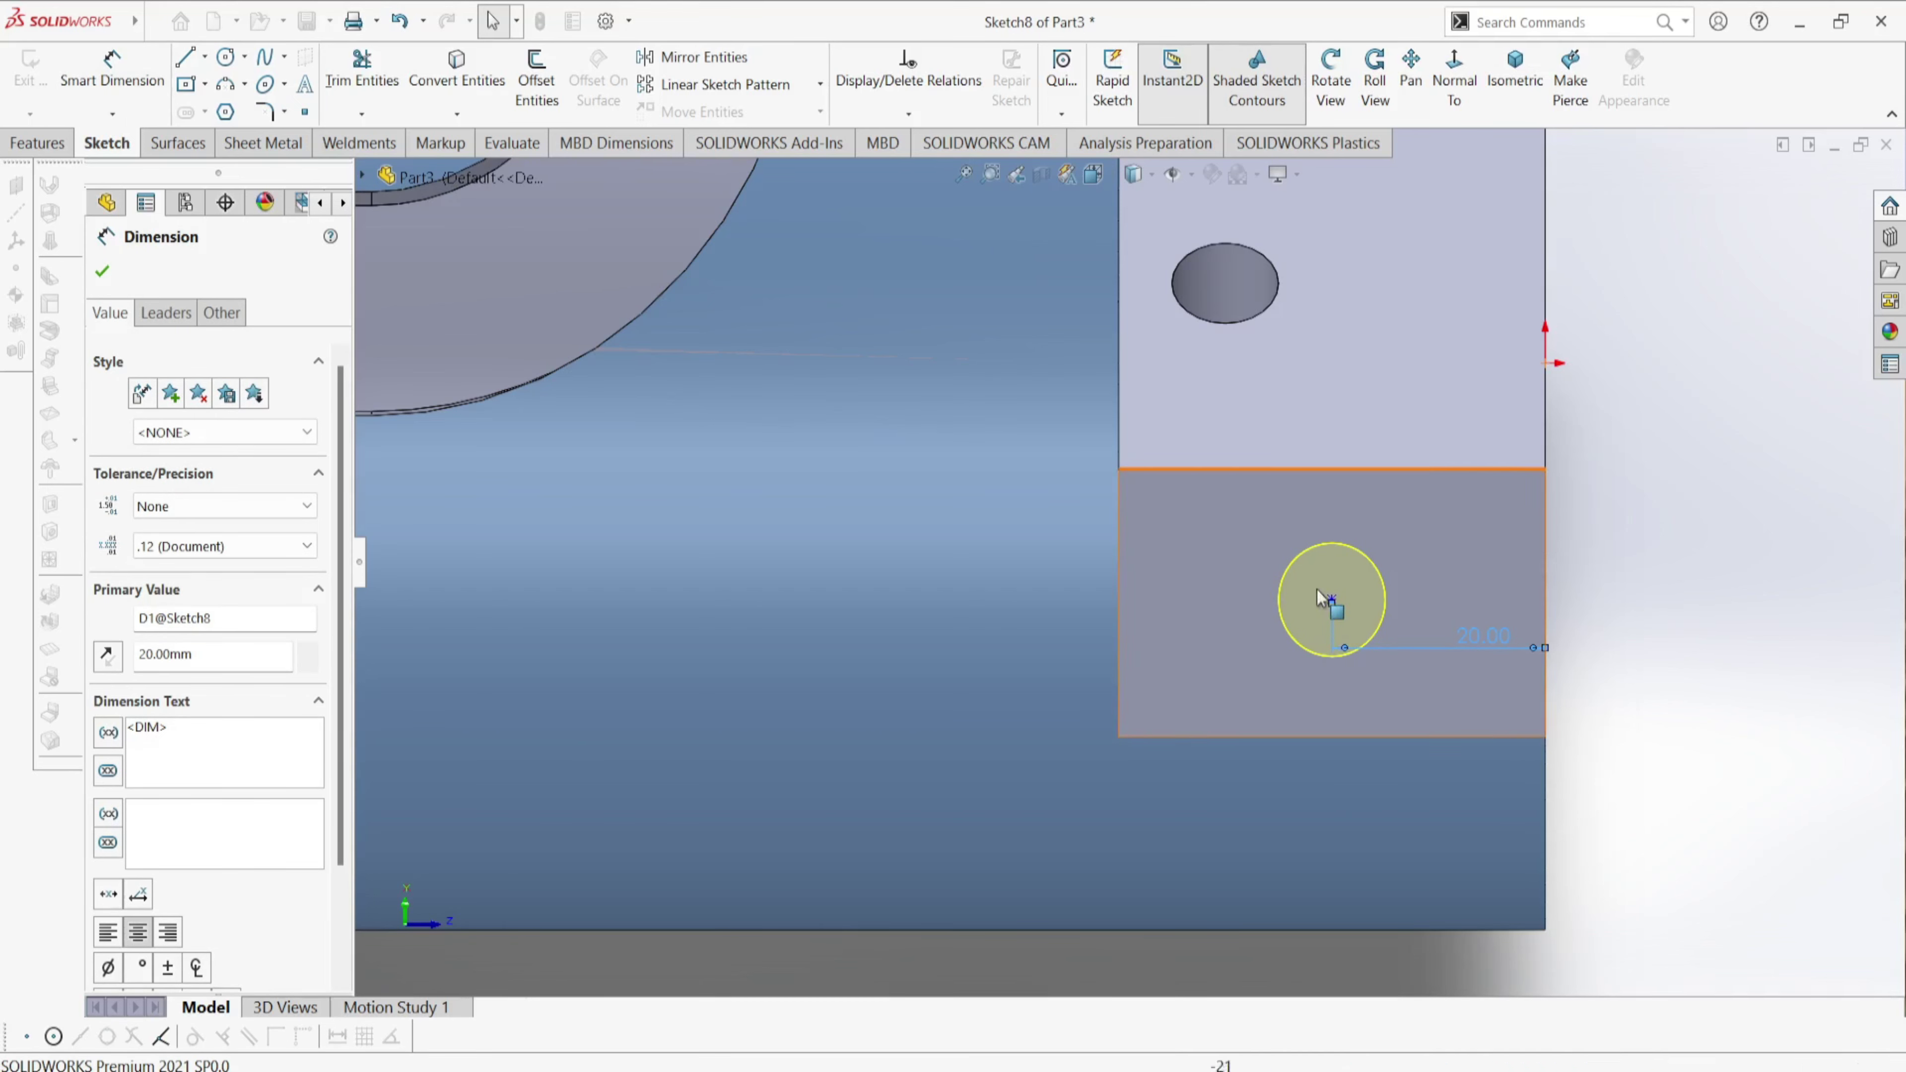
left_click(1331, 601)
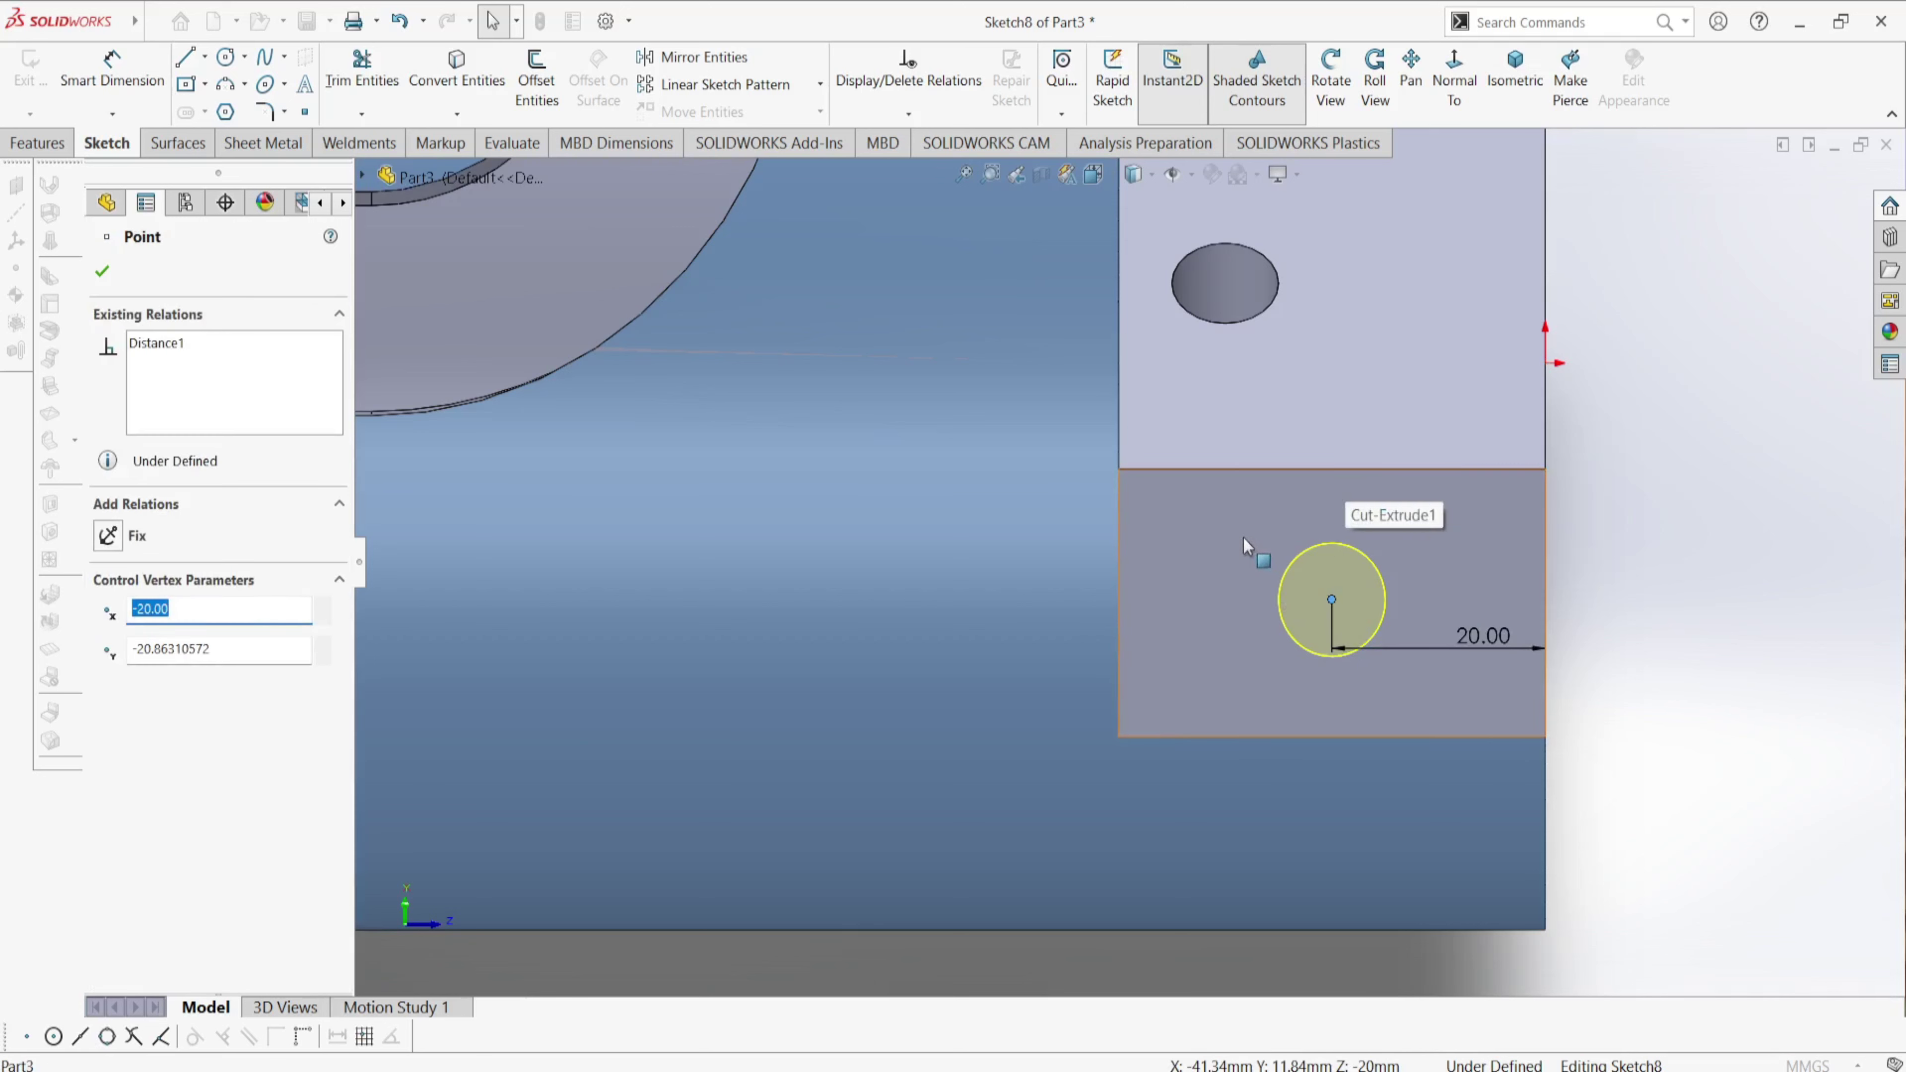
key("Escape")
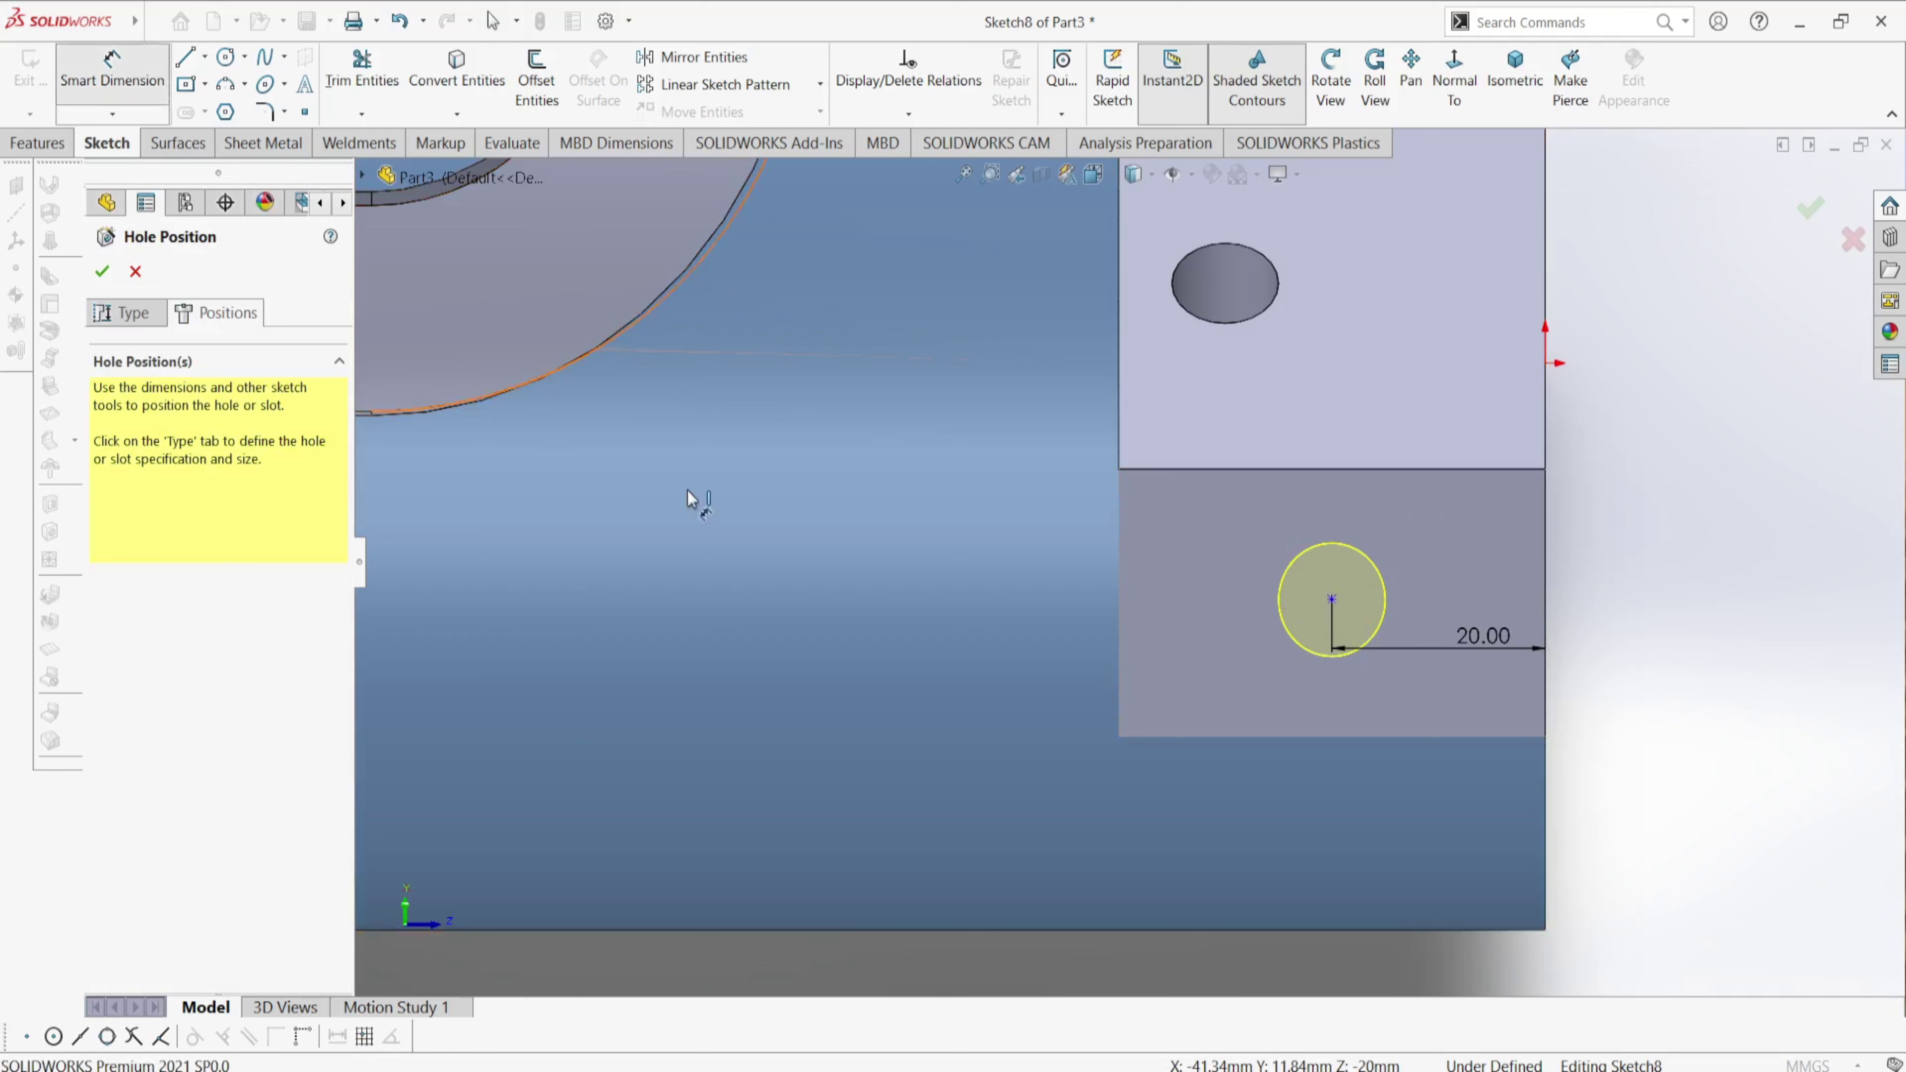
- Dimension the same hole point at 10 mm from the edge shared with the wide flat and finish the hole
left_click(1331, 599)
left_click(1313, 468)
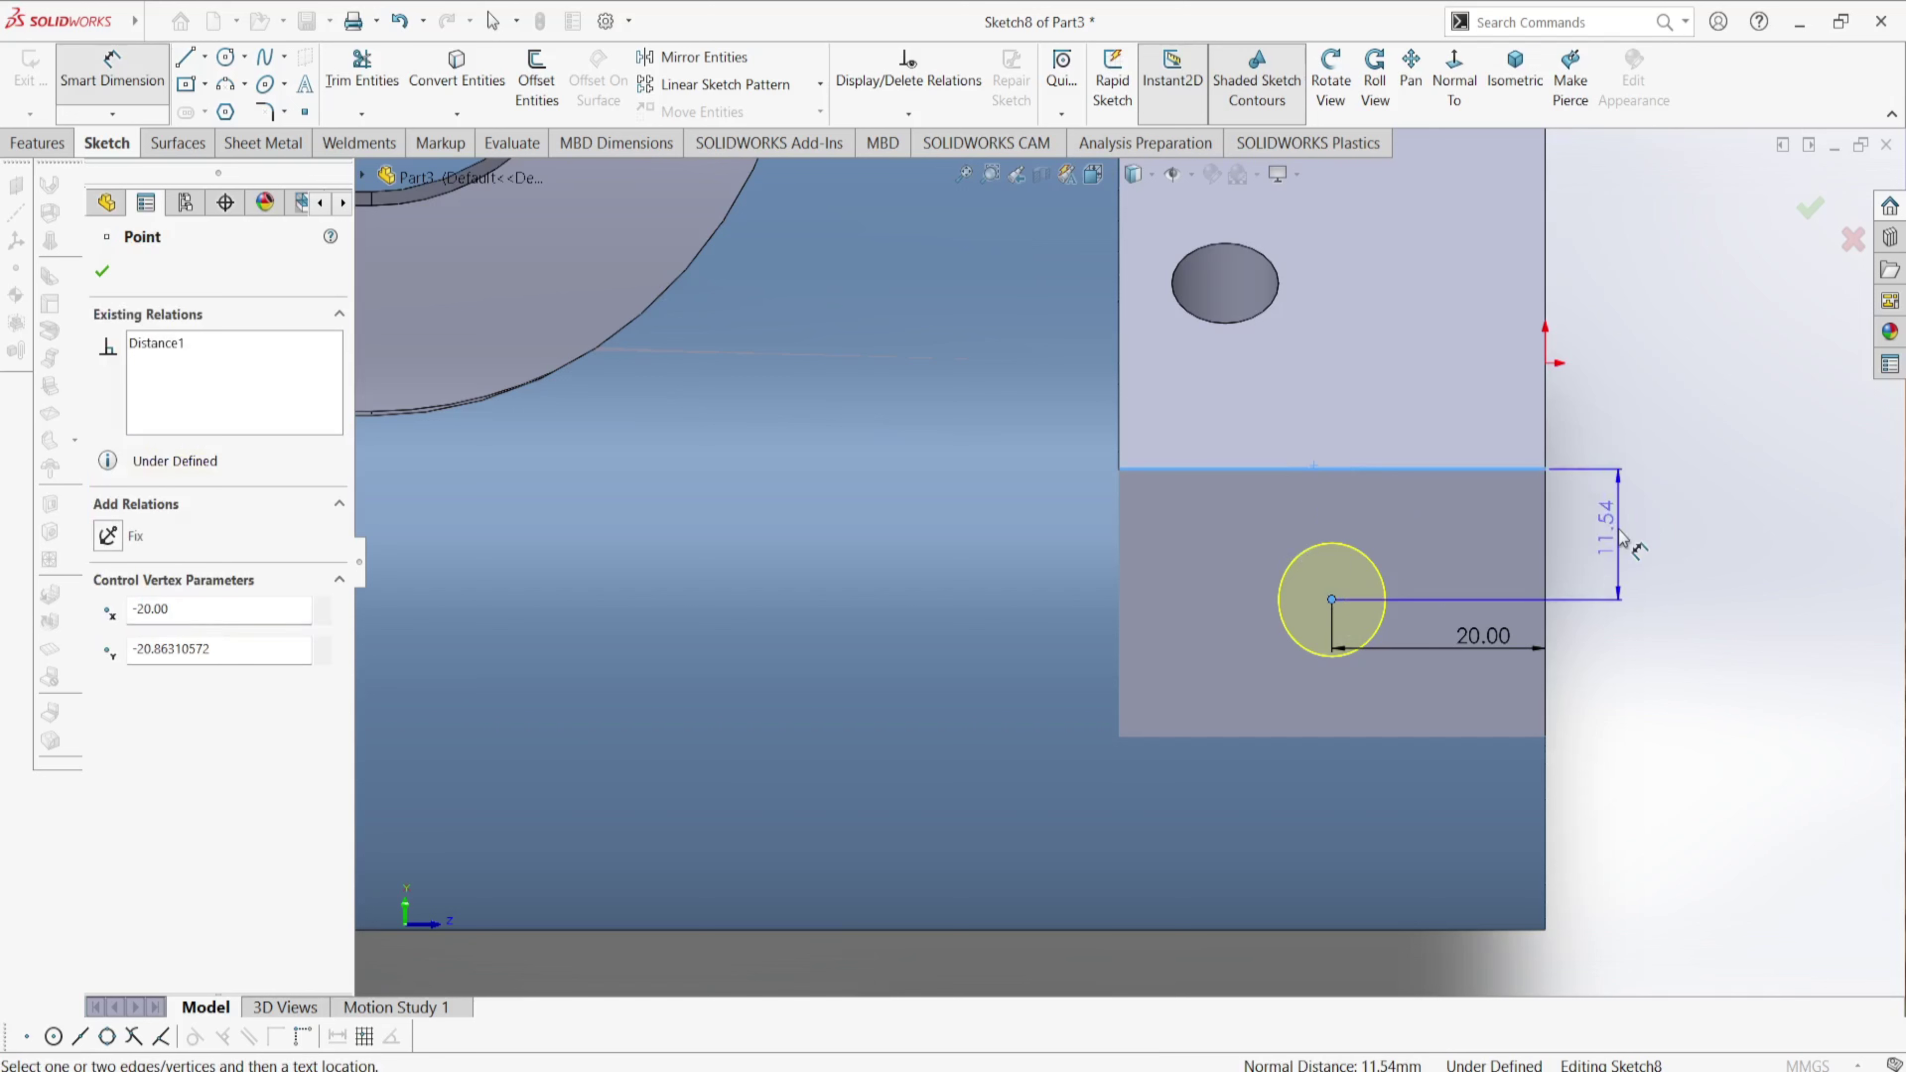
left_click(1622, 535)
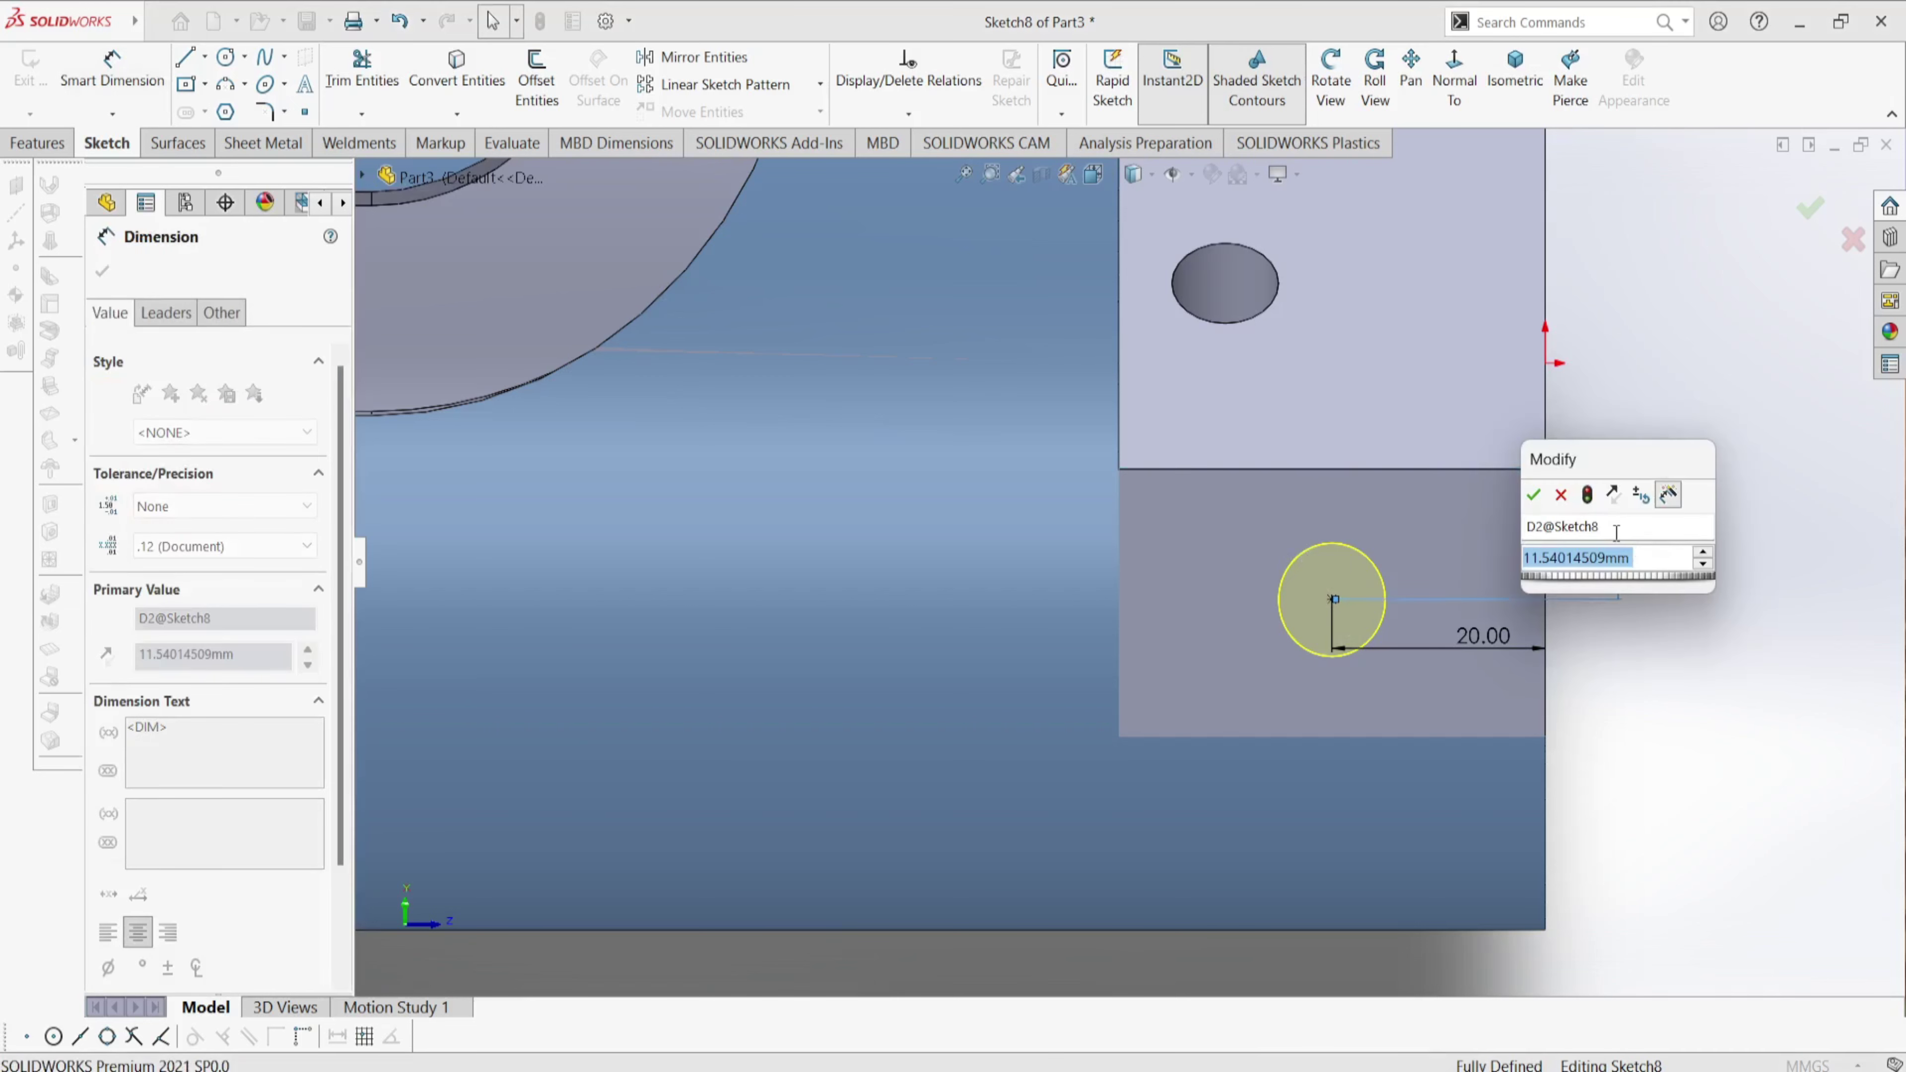
type("10")
key("Return")
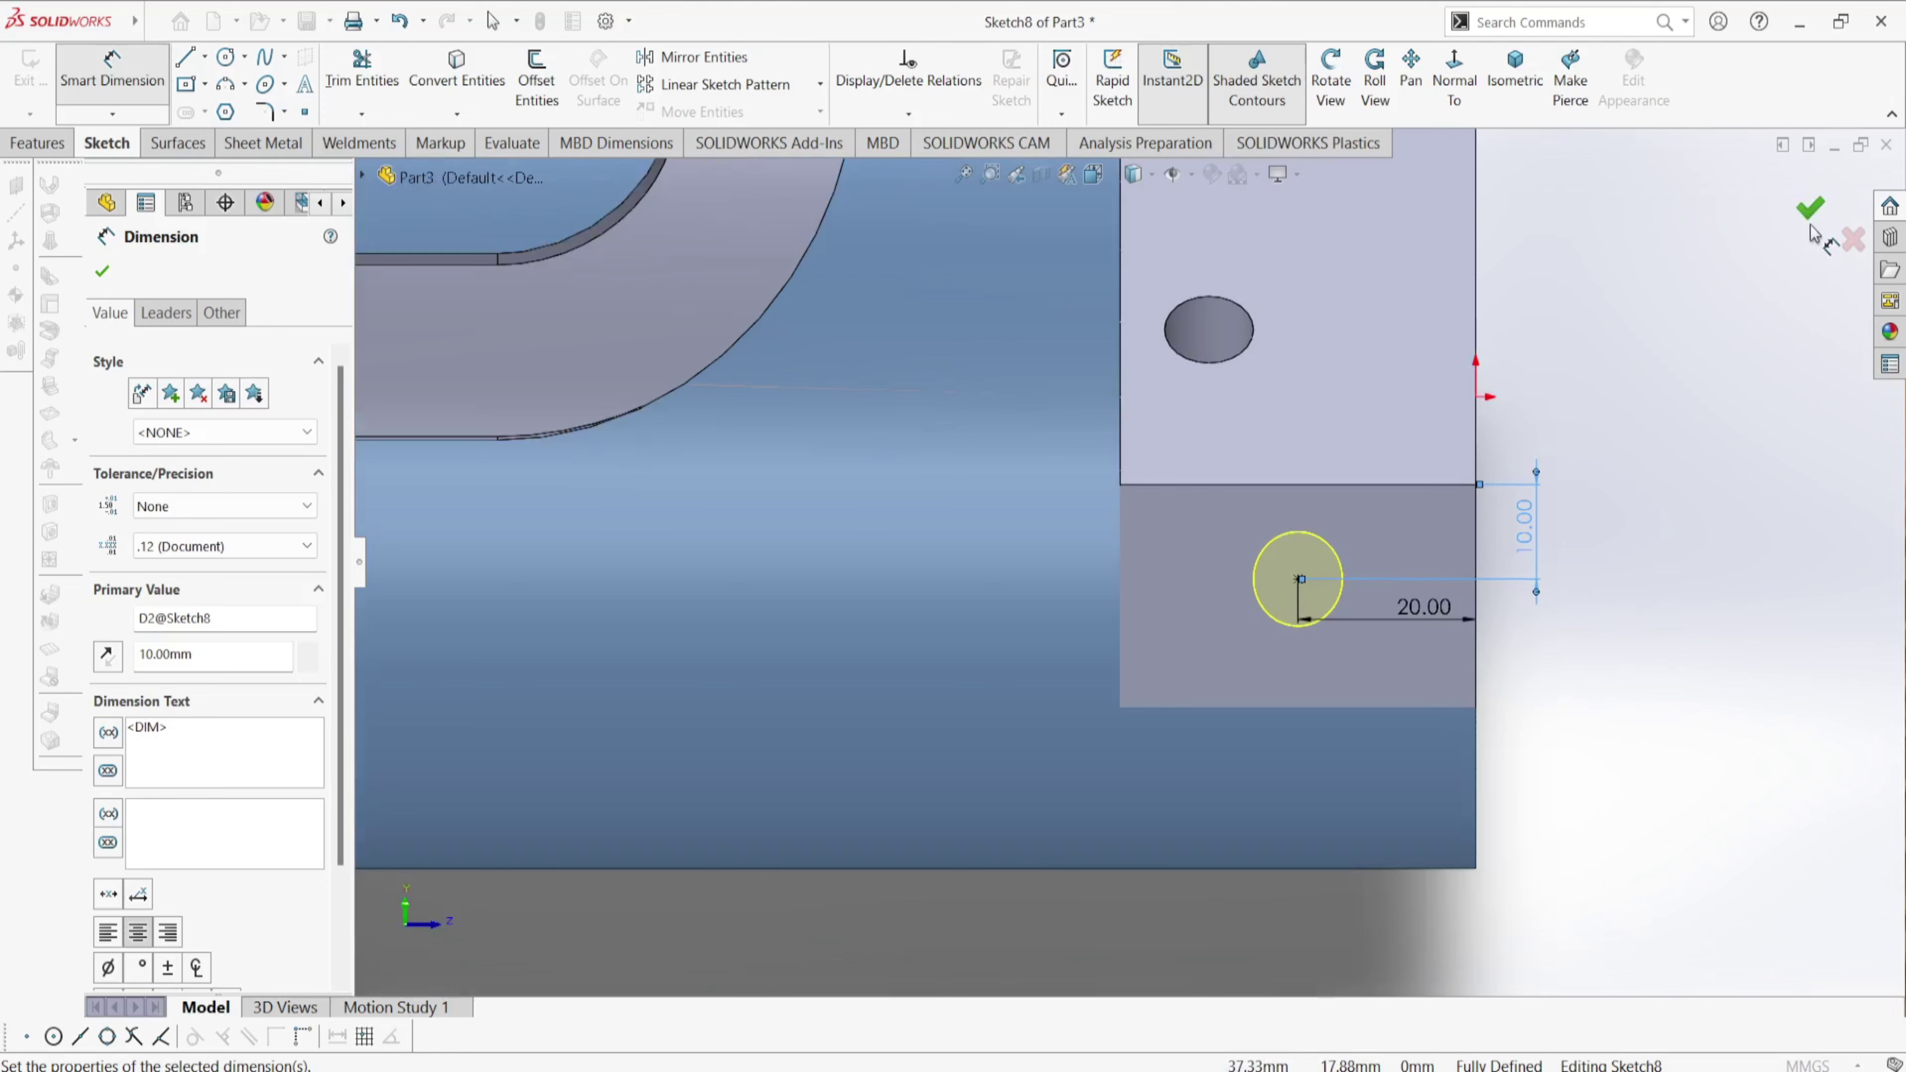
left_click(1809, 207)
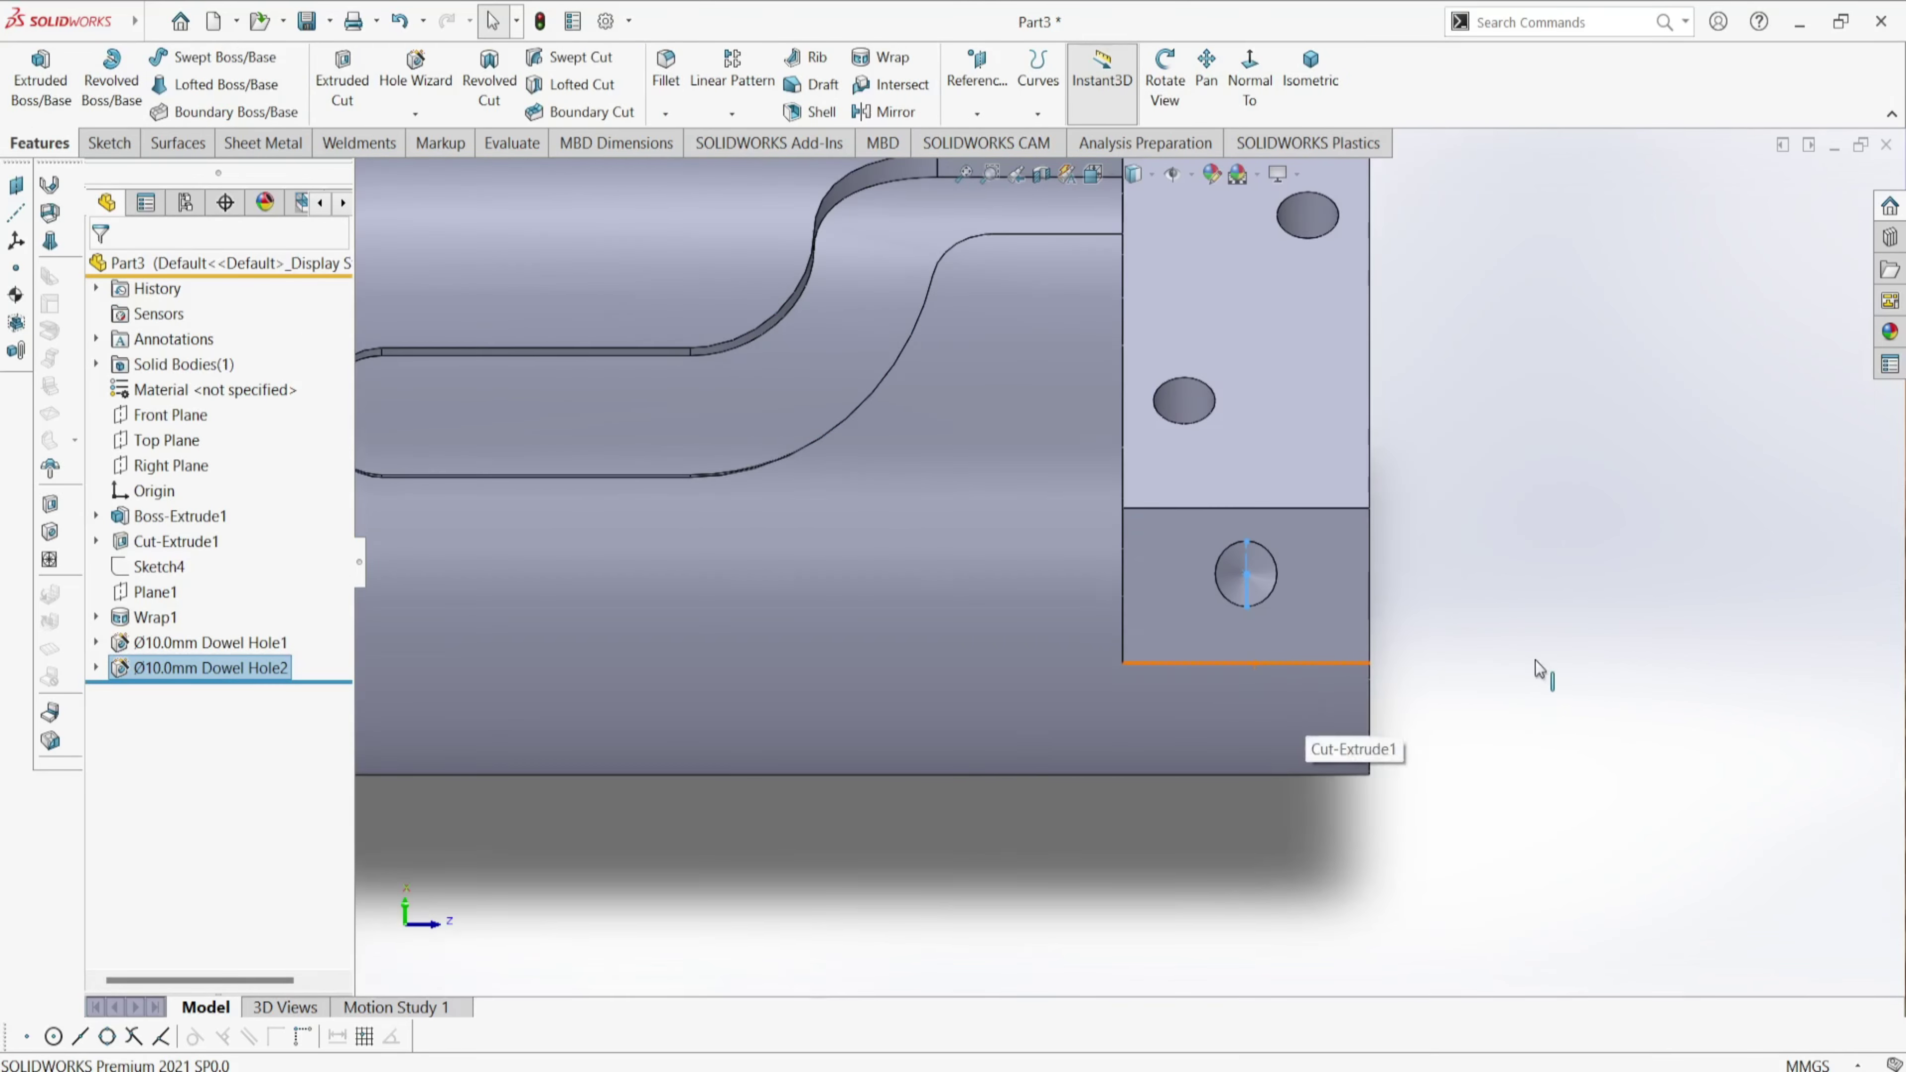
- Examine the wrapped channel, the end cut and the three holes from several angles
middle_click_drag(1540, 668, 1463, 600)
scroll(1238, 672, "up", 3)
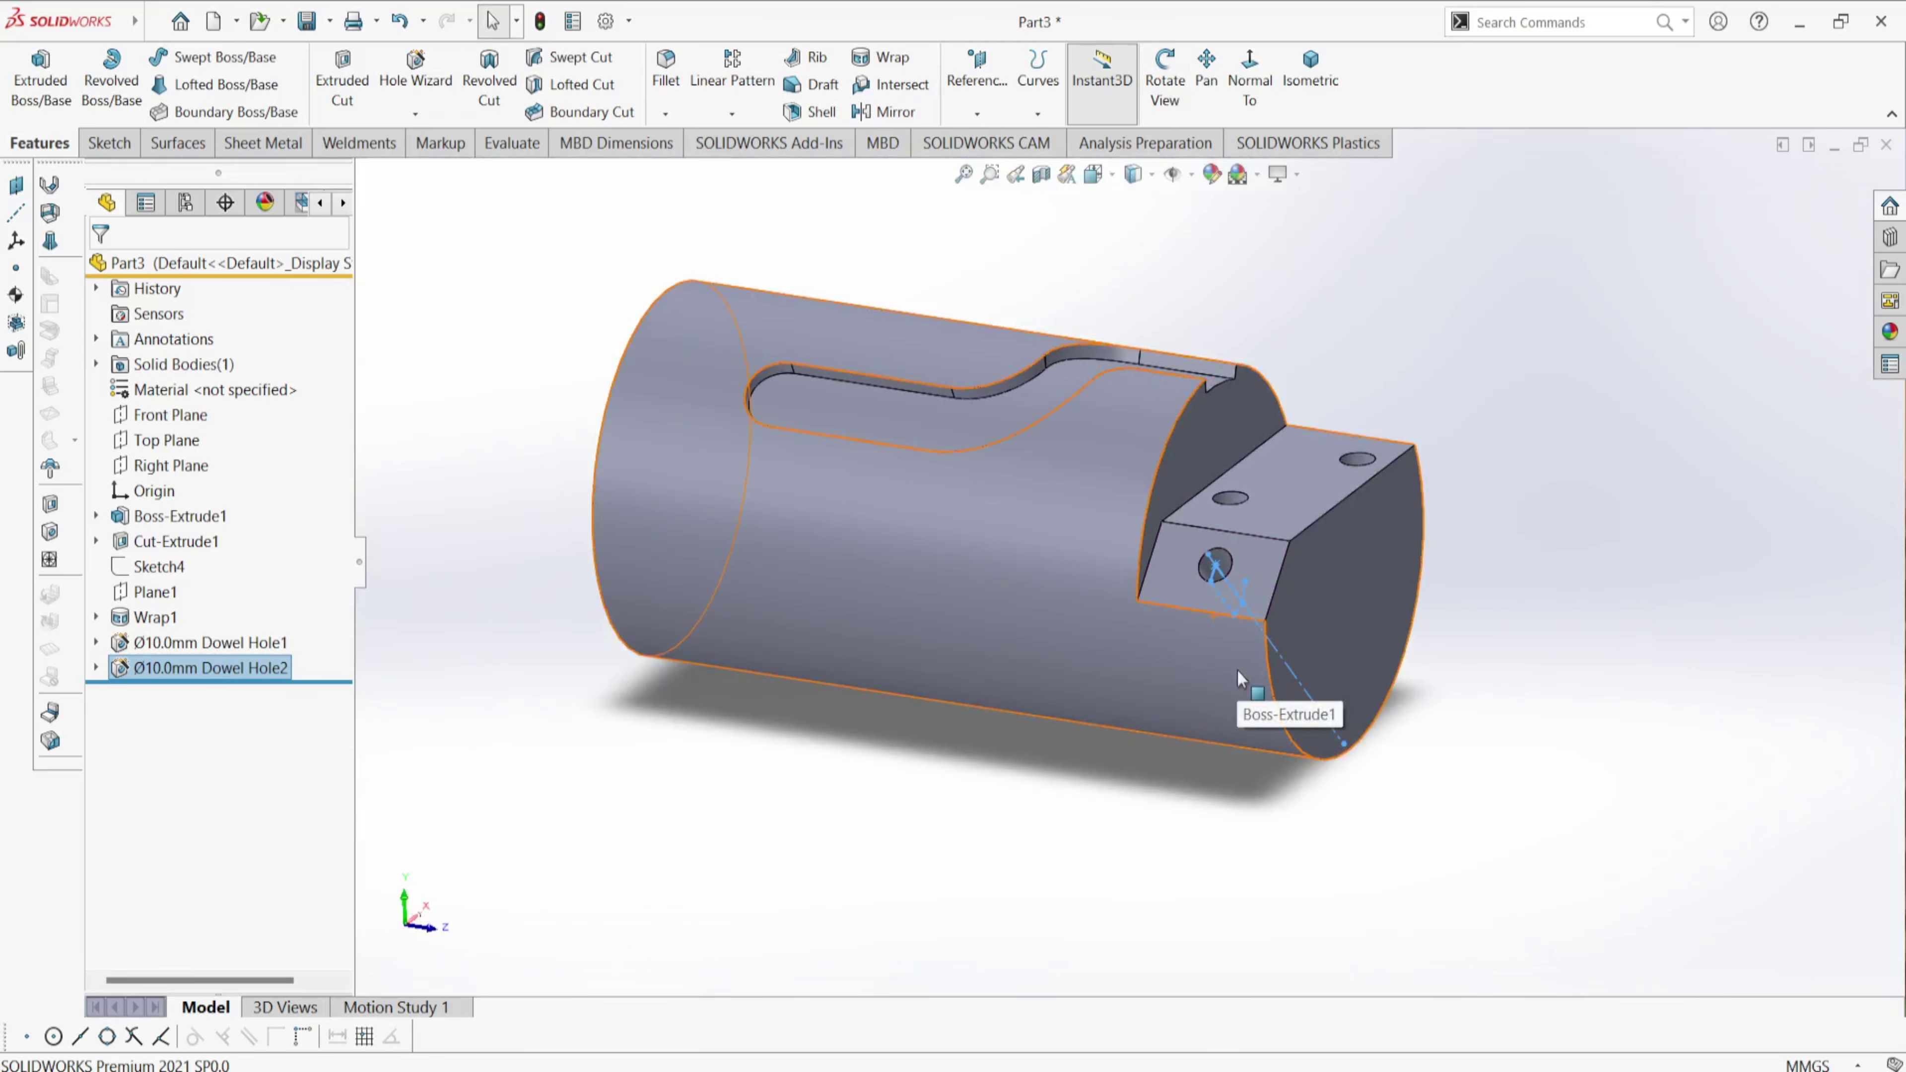
scroll(1237, 672, "down", 2)
scroll(1237, 669, "up", 4)
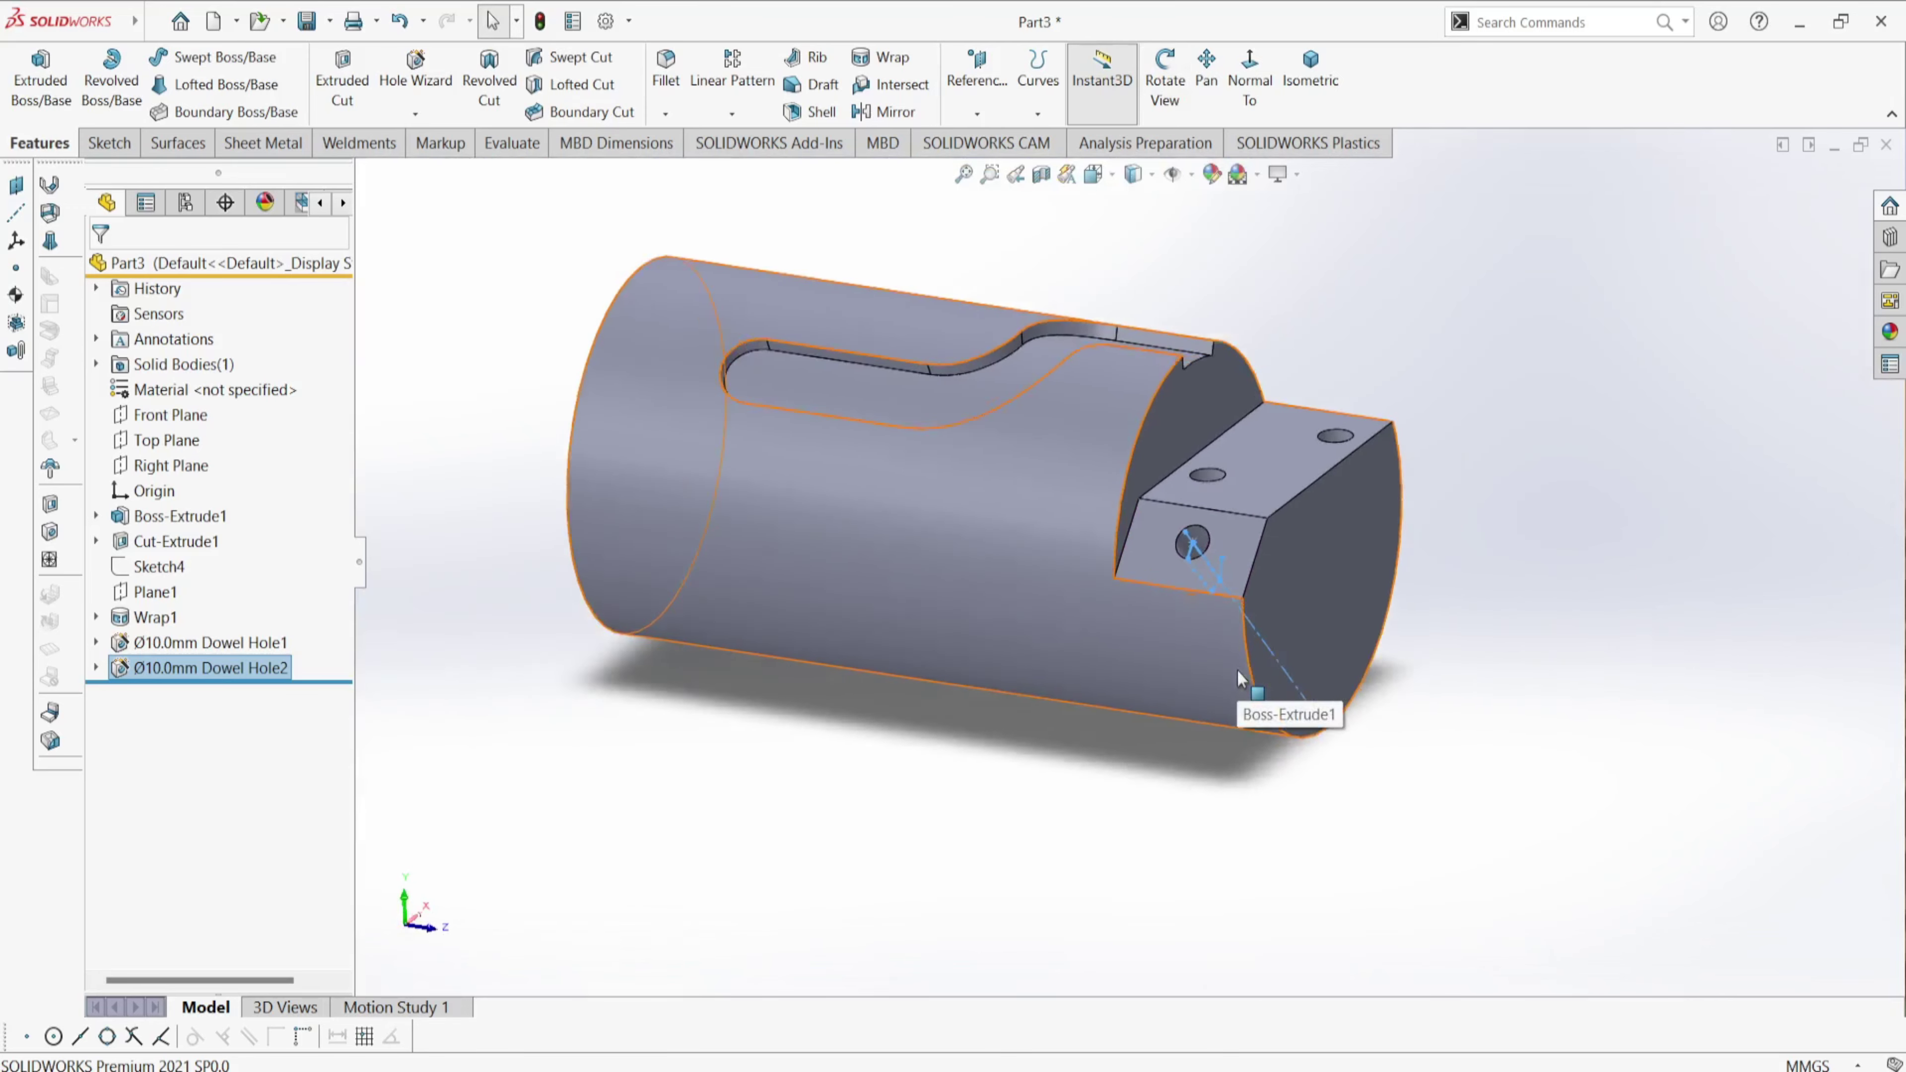
middle_click_drag(1042, 818, 1153, 501)
scroll(1153, 501, "up", 3)
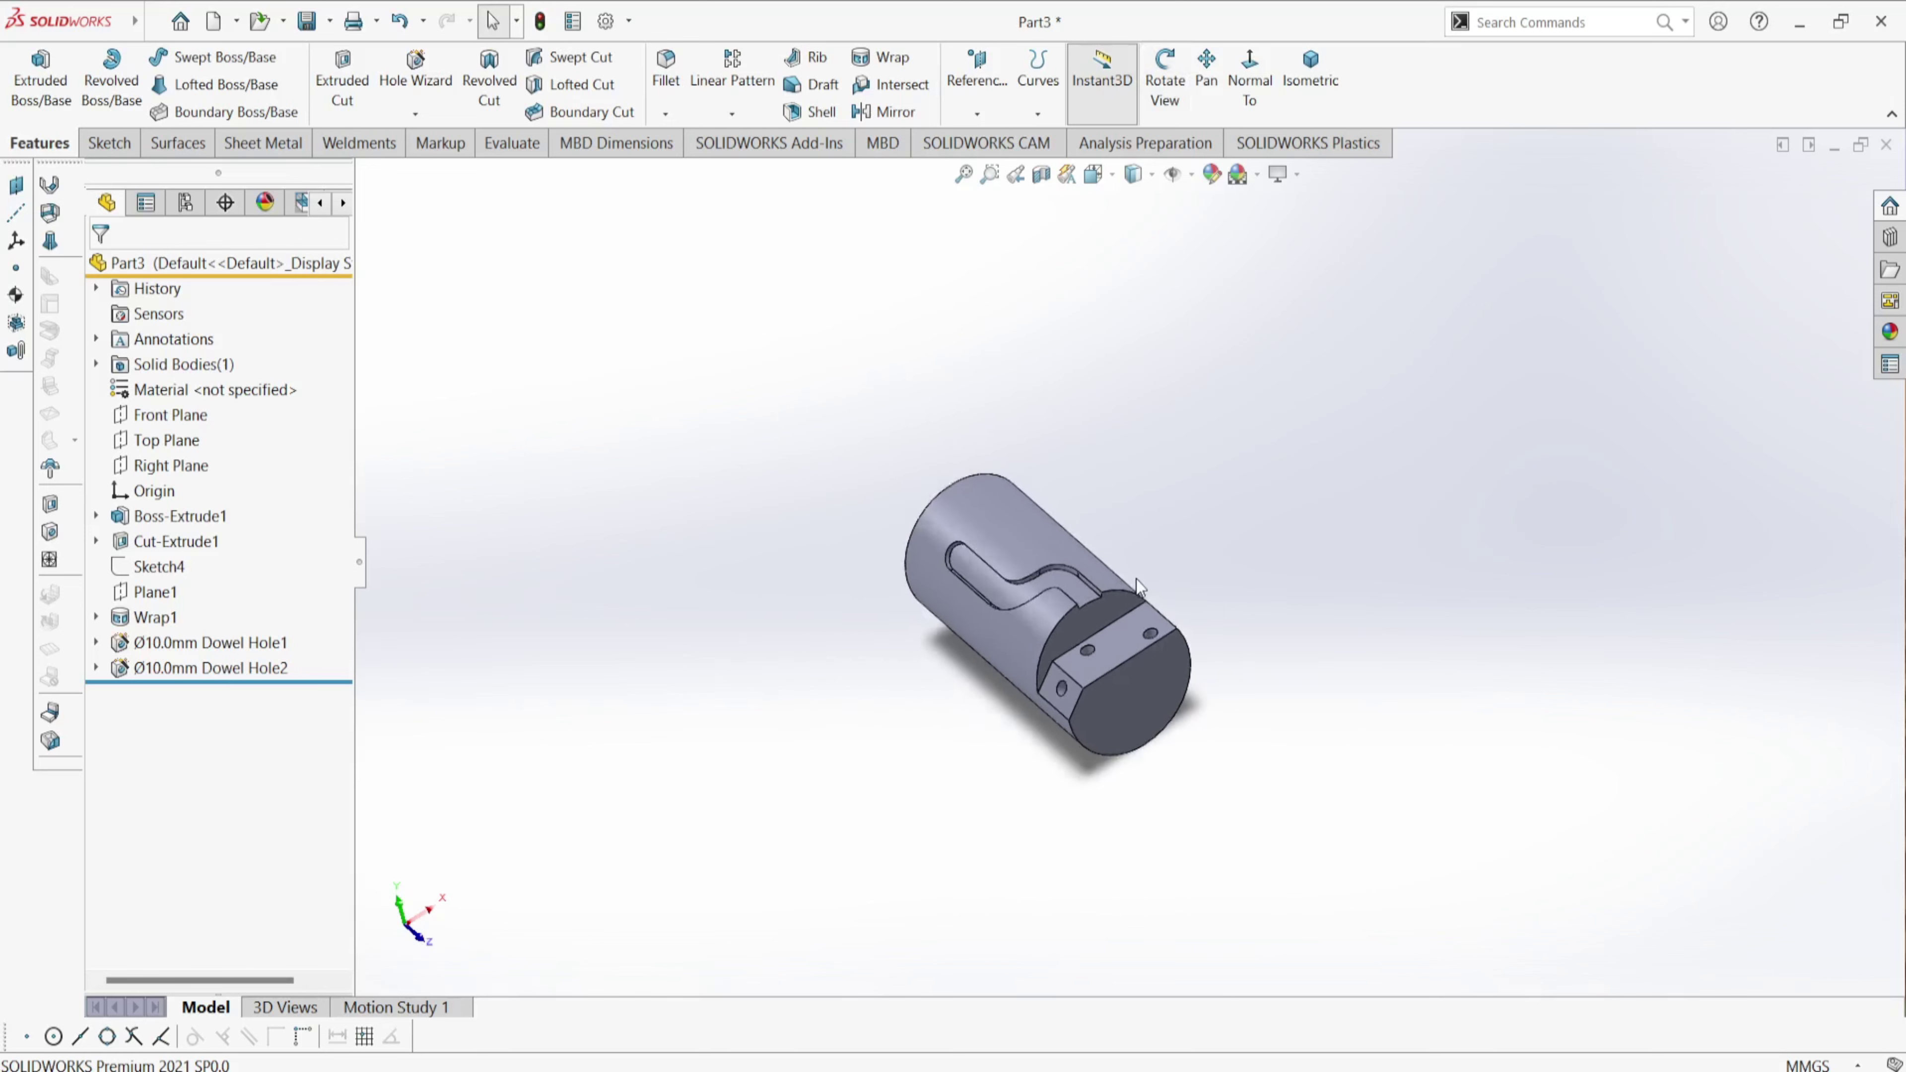
scroll(1127, 766, "down", 3)
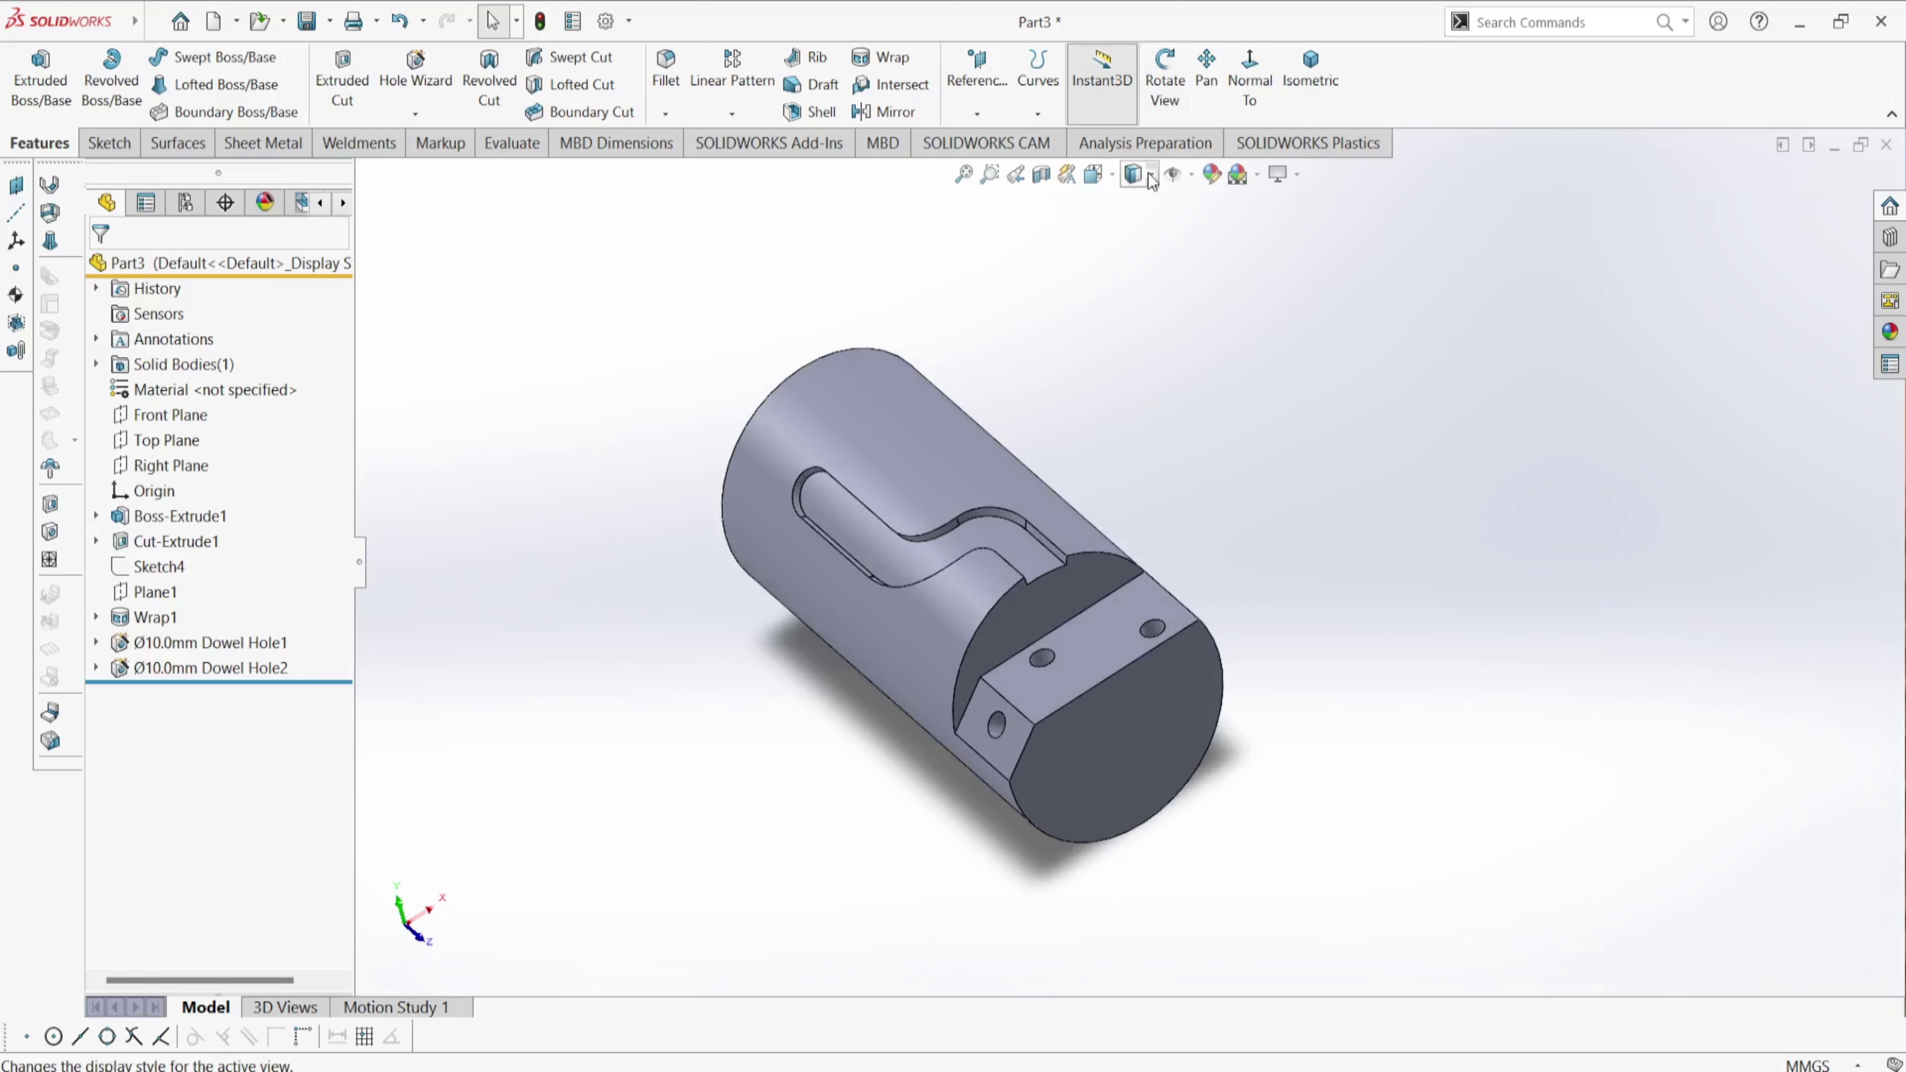
- Try the shaded display style without edges on the part and restore the shaded view with edges
left_click(1151, 175)
left_click(1134, 234)
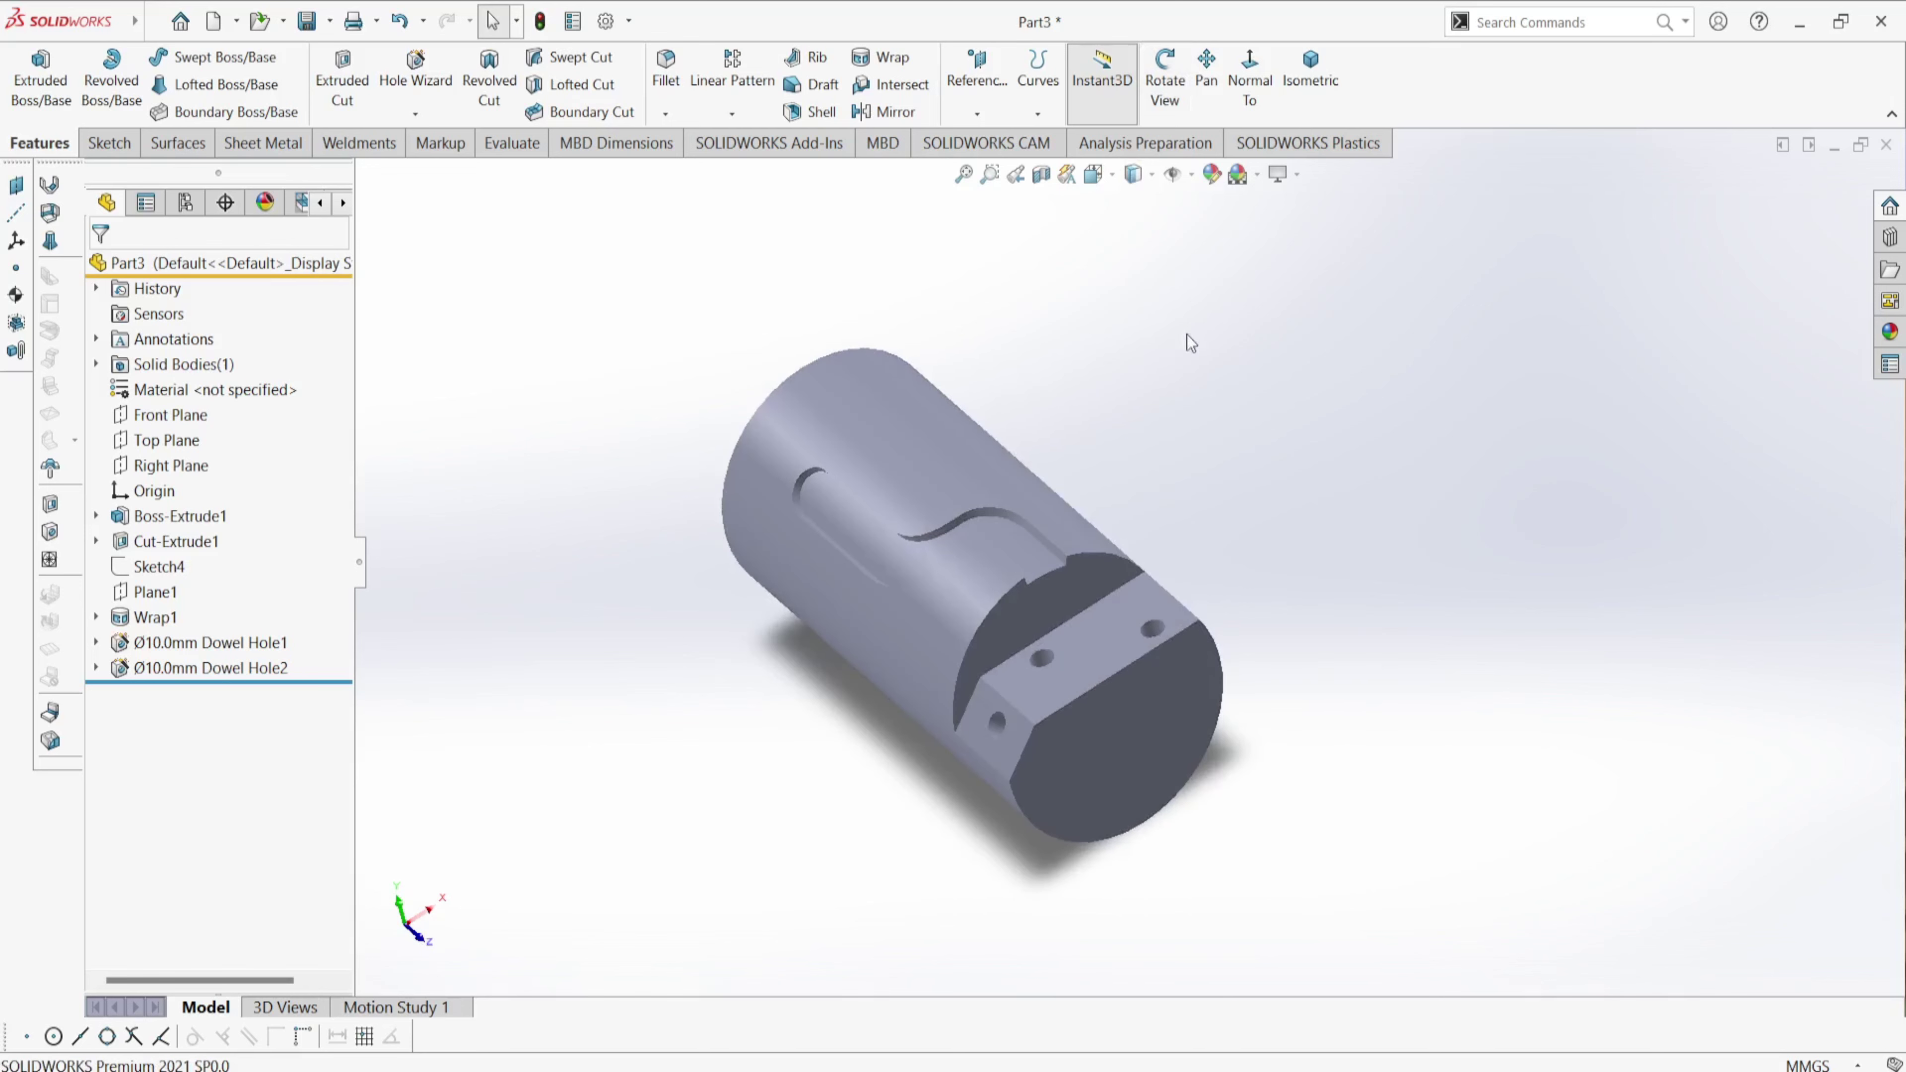
left_click(1151, 175)
left_click(1139, 209)
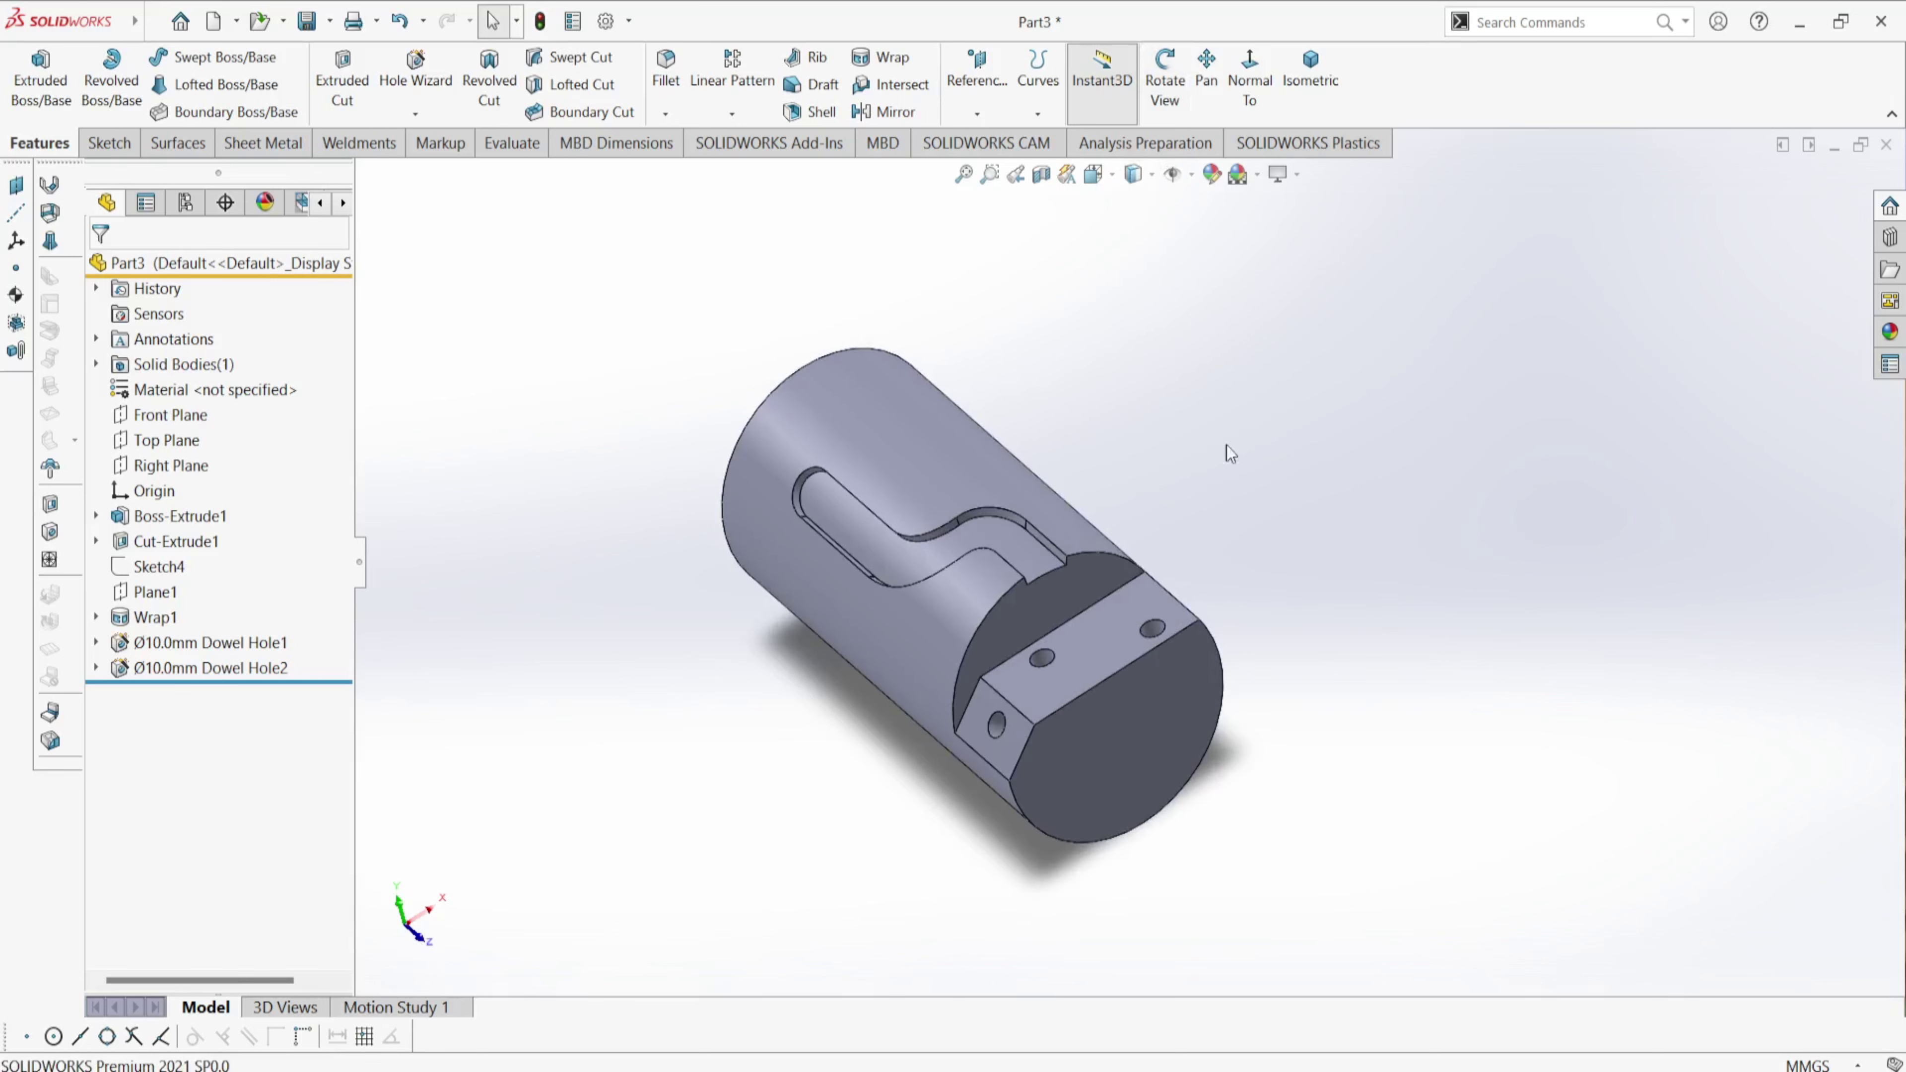
scroll(1153, 490, "down", 1)
scroll(1154, 490, "up", 1)
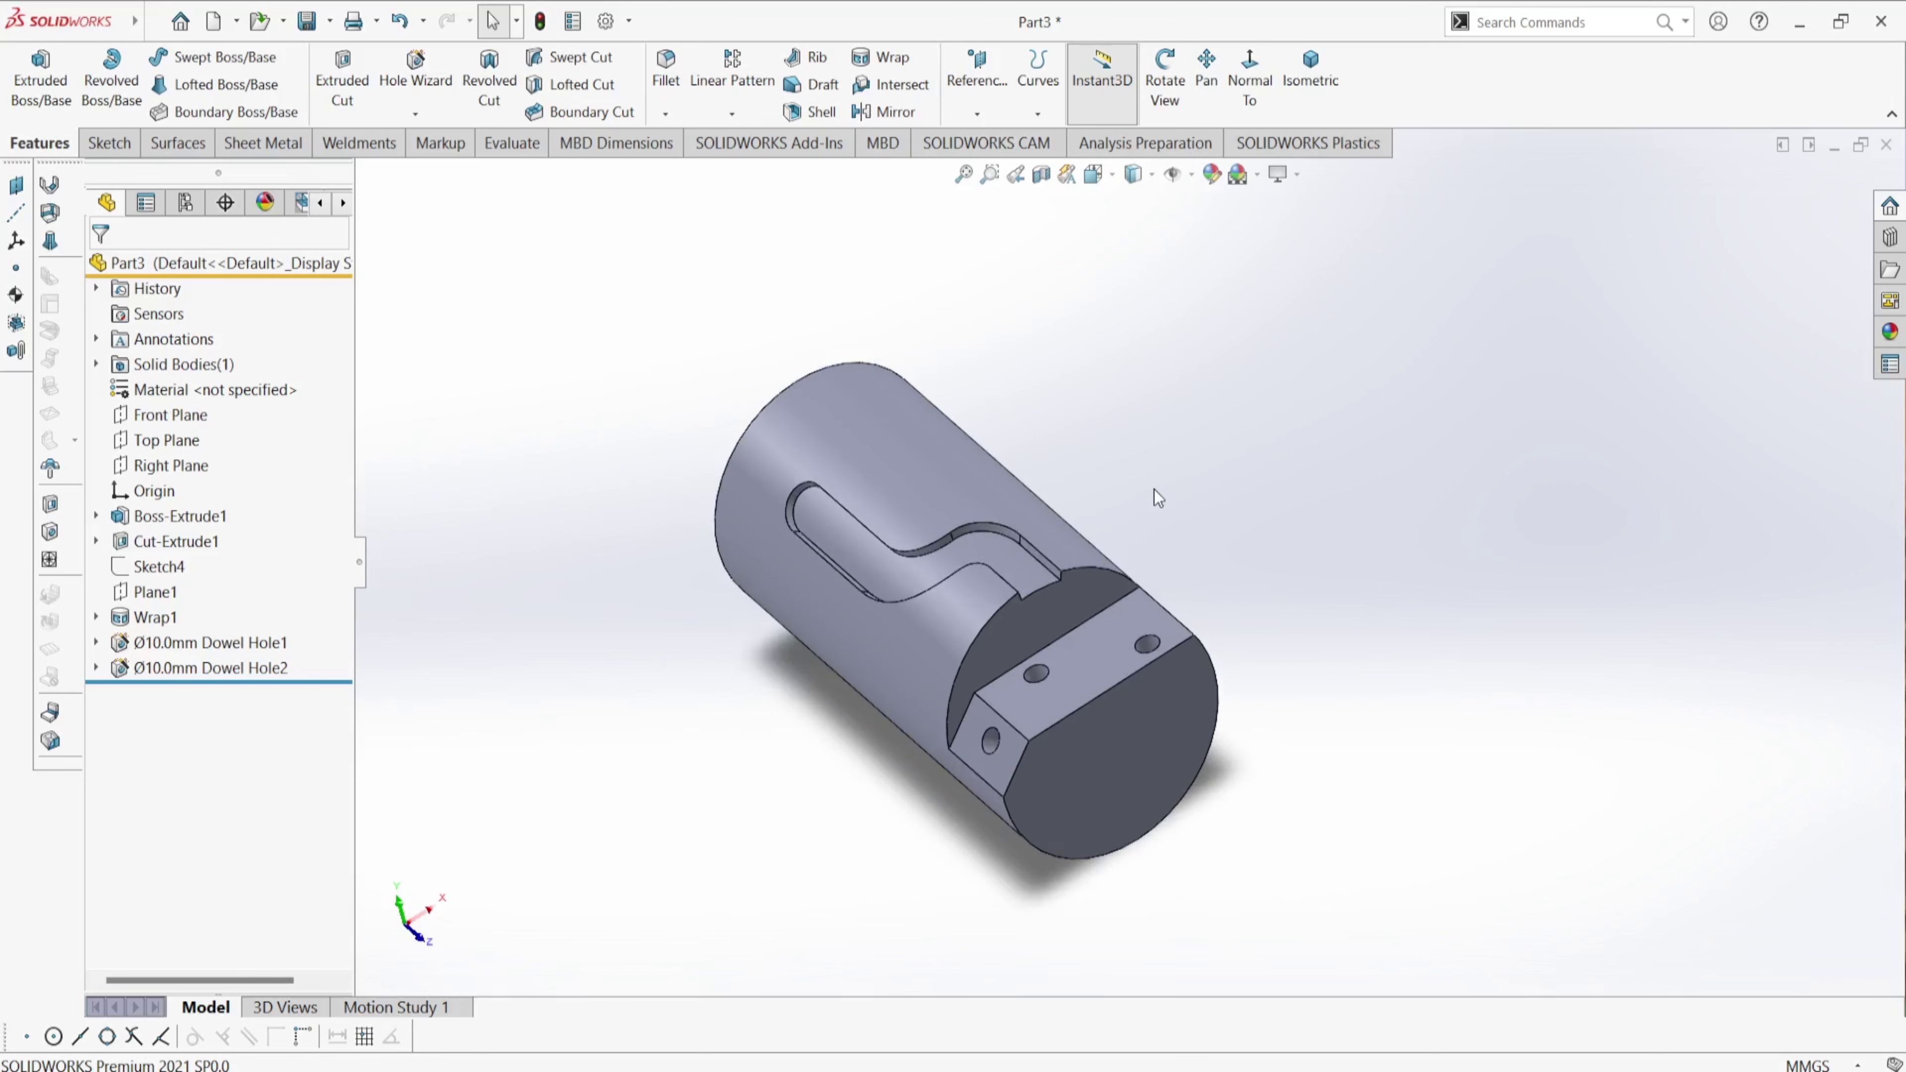